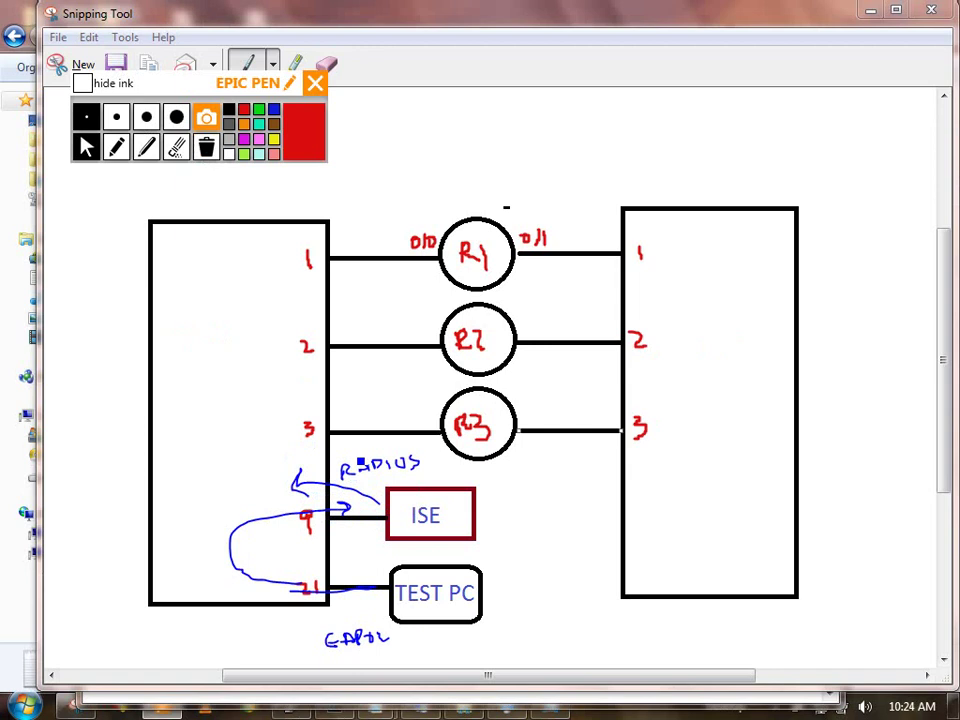
Step: Close the annotated lab diagram snip without saving and return to the switch console
left_click(931, 9)
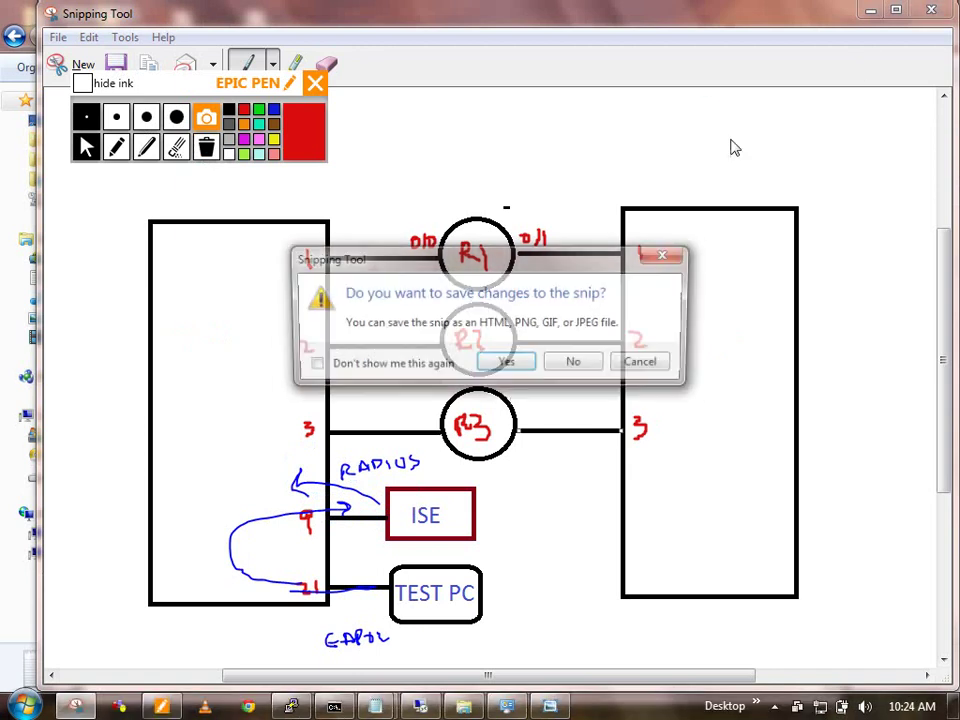
left_click(573, 362)
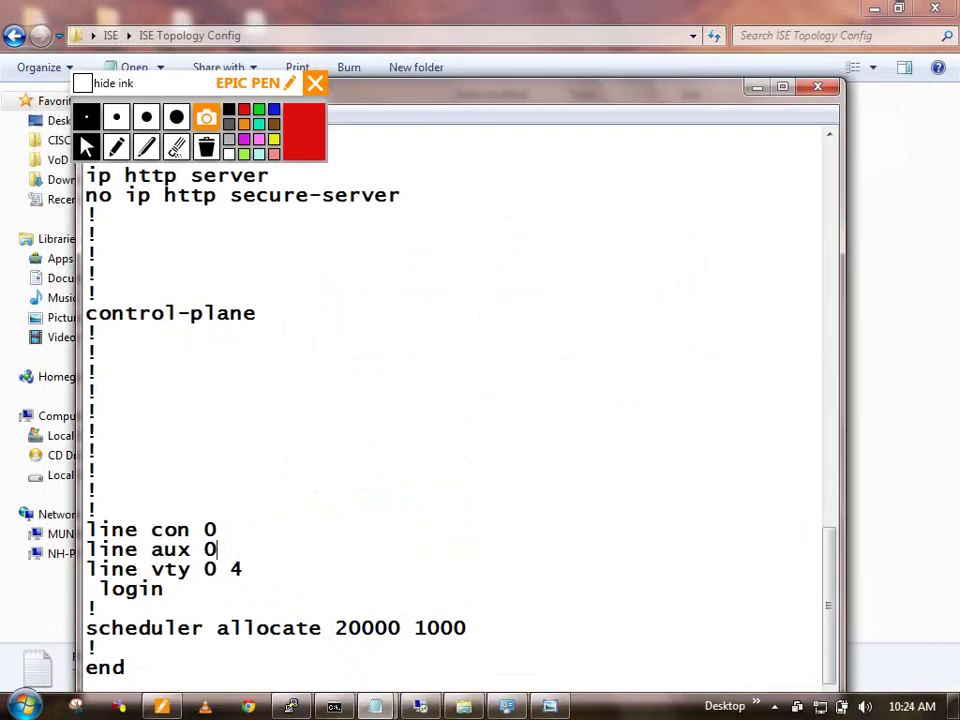
left_click(549, 708)
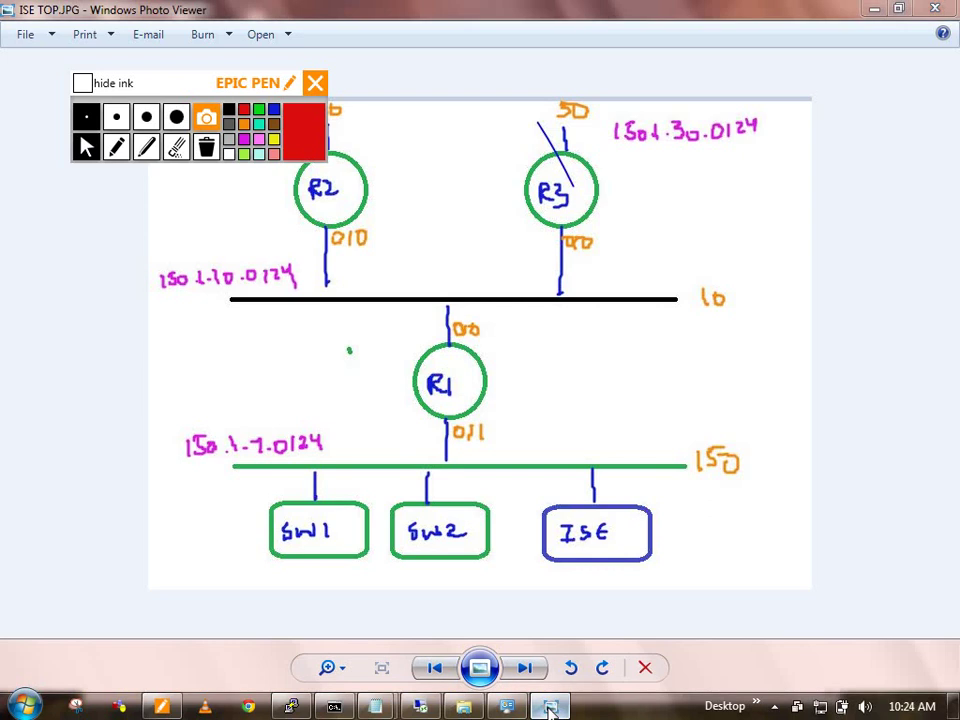
left_click(549, 708)
left_click(291, 707)
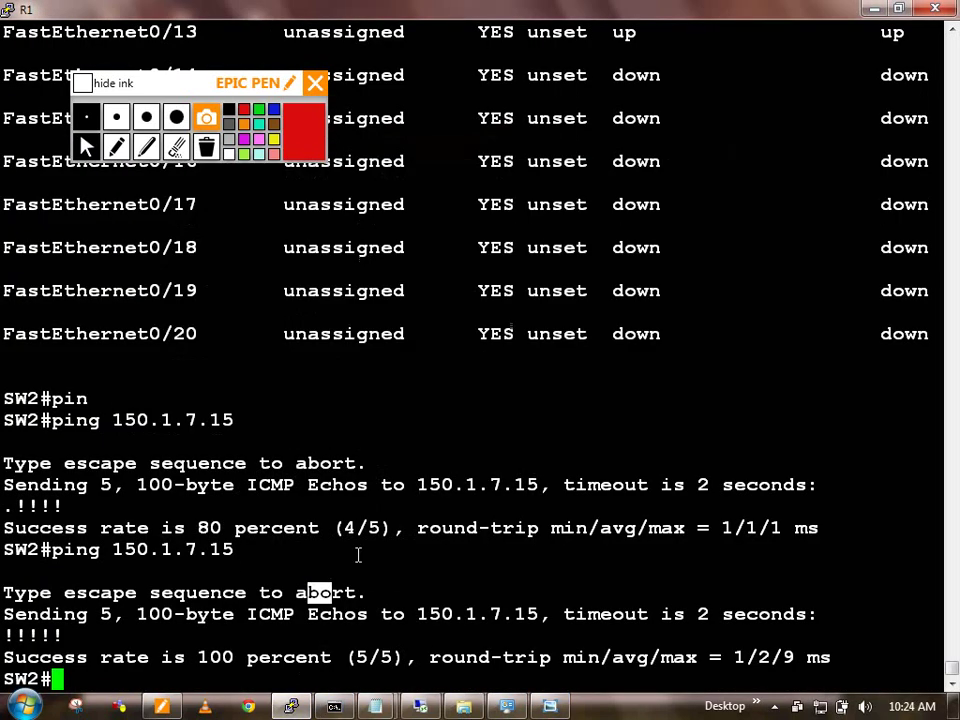
Step: Search SW2's running config for radius lines and enter configuration mode
type("show run | in ")
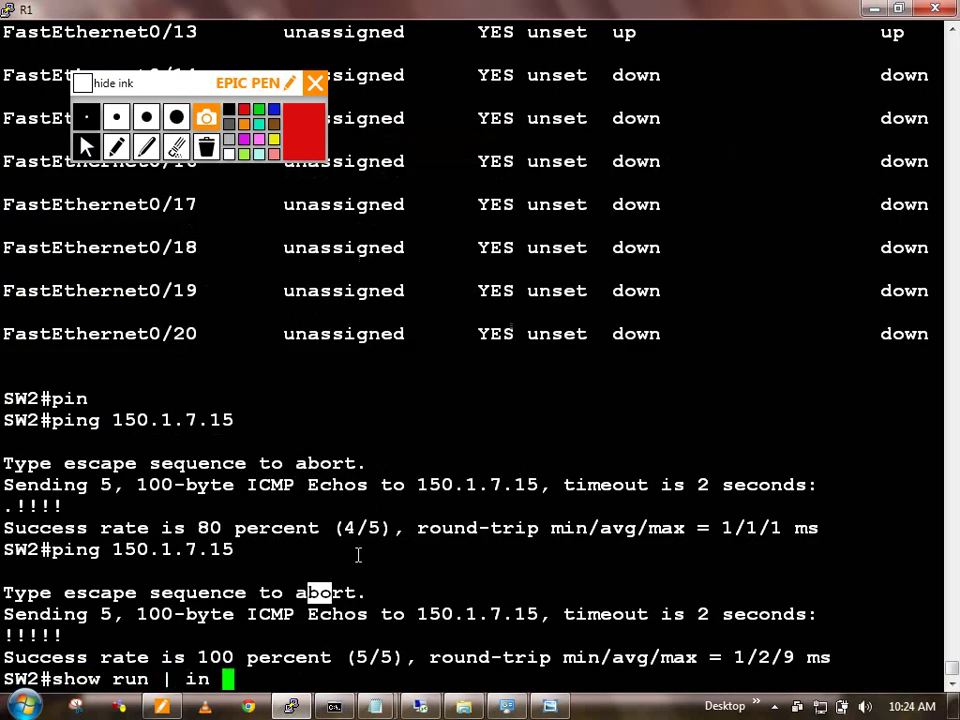
type("radius")
key("Return")
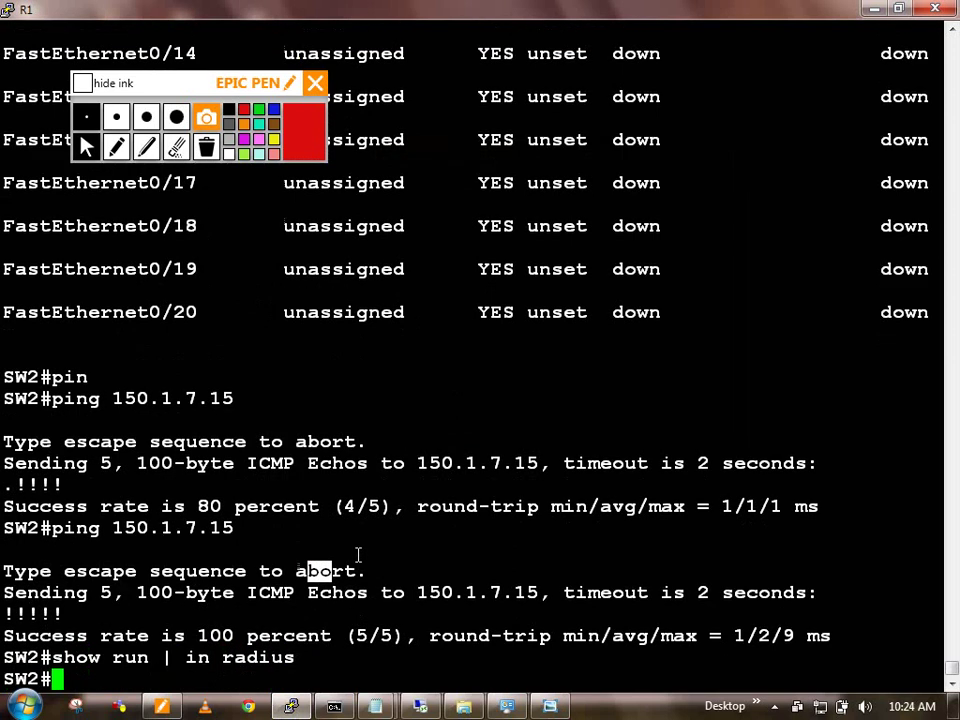
type("conf t")
key("Return")
Step: Enable aaa new-model on SW2 after abandoning an unrecognised radius command
type("radi")
key("Tab")
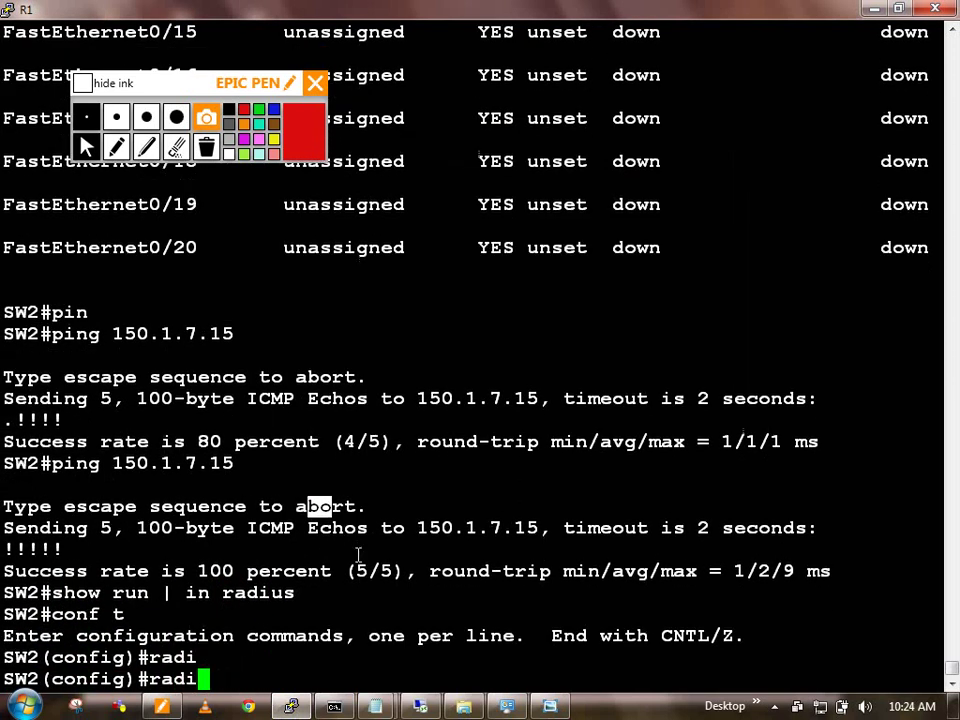
type("s")
key("Tab")
key("BackSpace")
type("u")
key("Tab")
key("BackSpace")
key("BackSpace")
key("BackSpace")
key("BackSpace")
key("BackSpace")
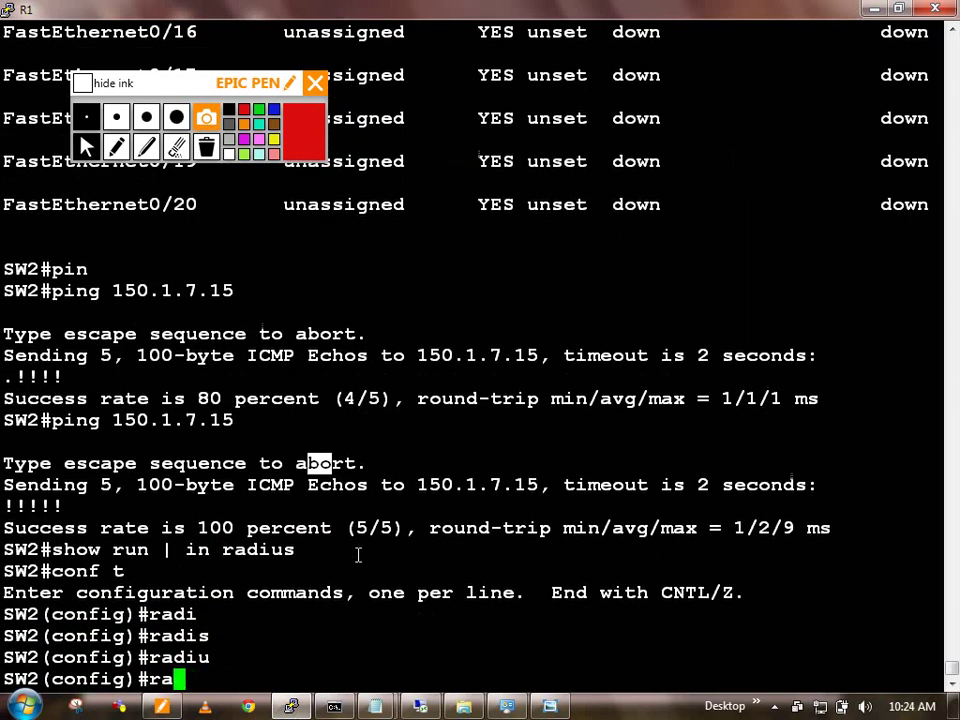
type("aaa new")
key("Tab")
key("Return")
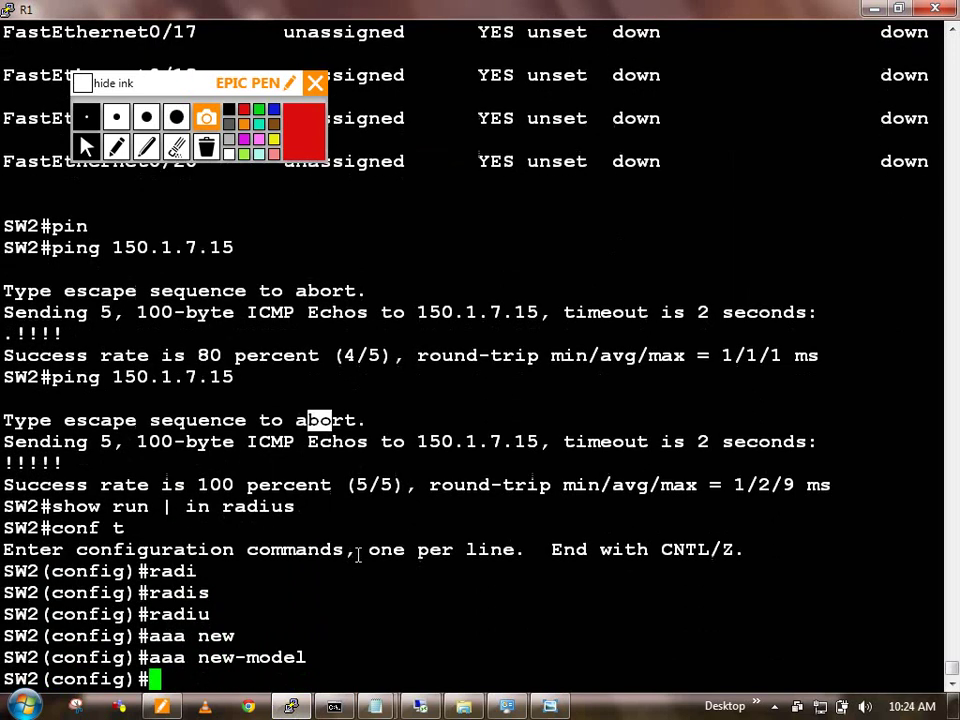
Step: On SW1, check for radius config lines and enable aaa new-model
key("ctrl+shift+6")
type("xr sw1")
key("Return")
key("Return")
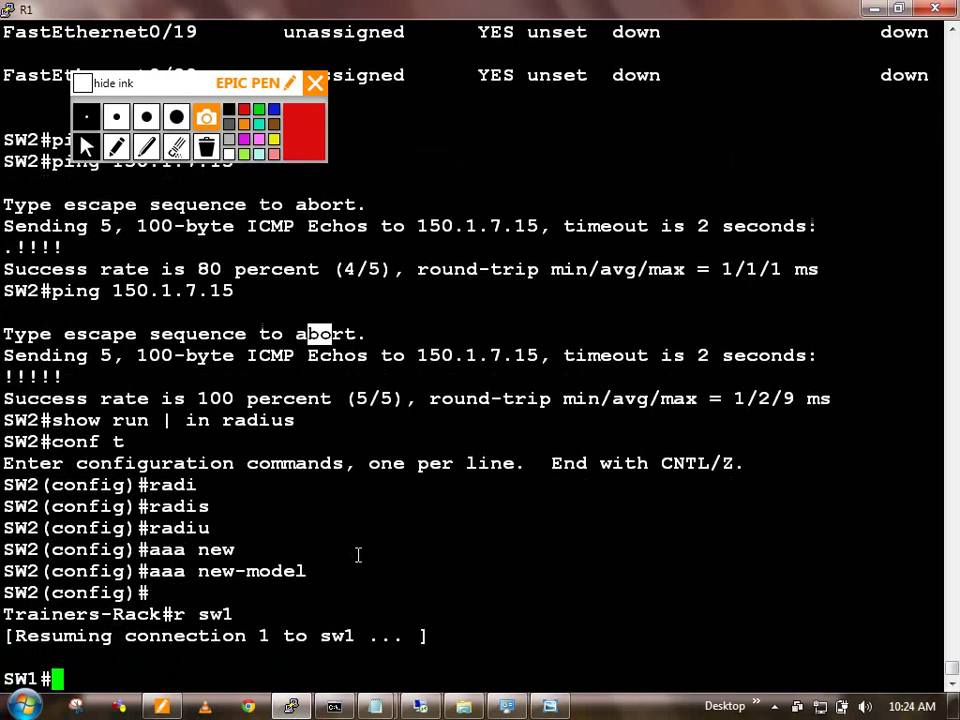
type("show run | in ")
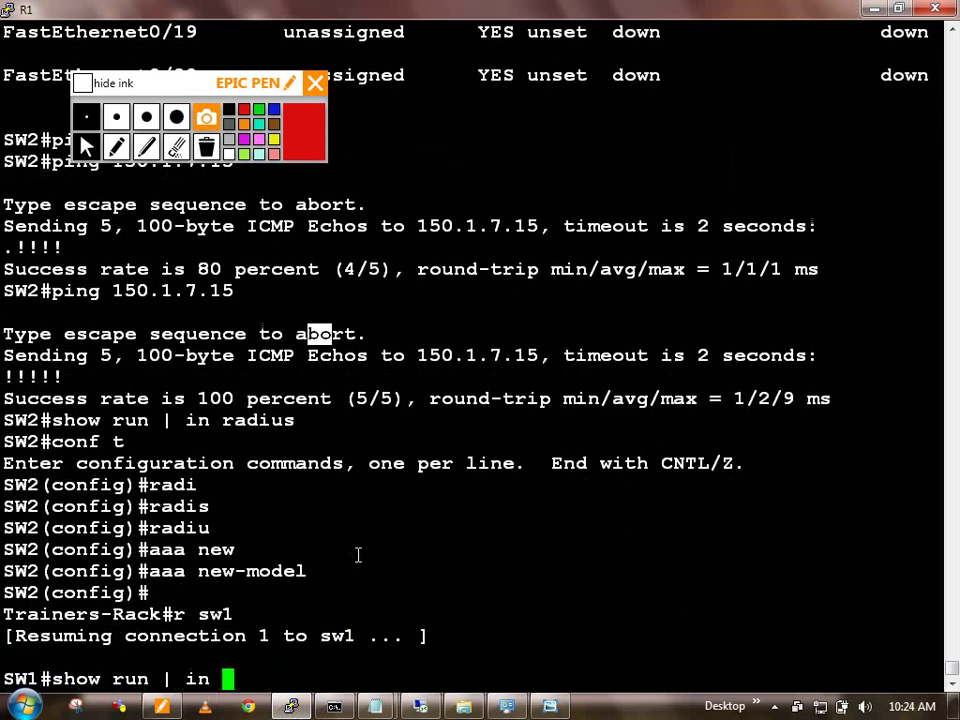
type("radius")
key("Return")
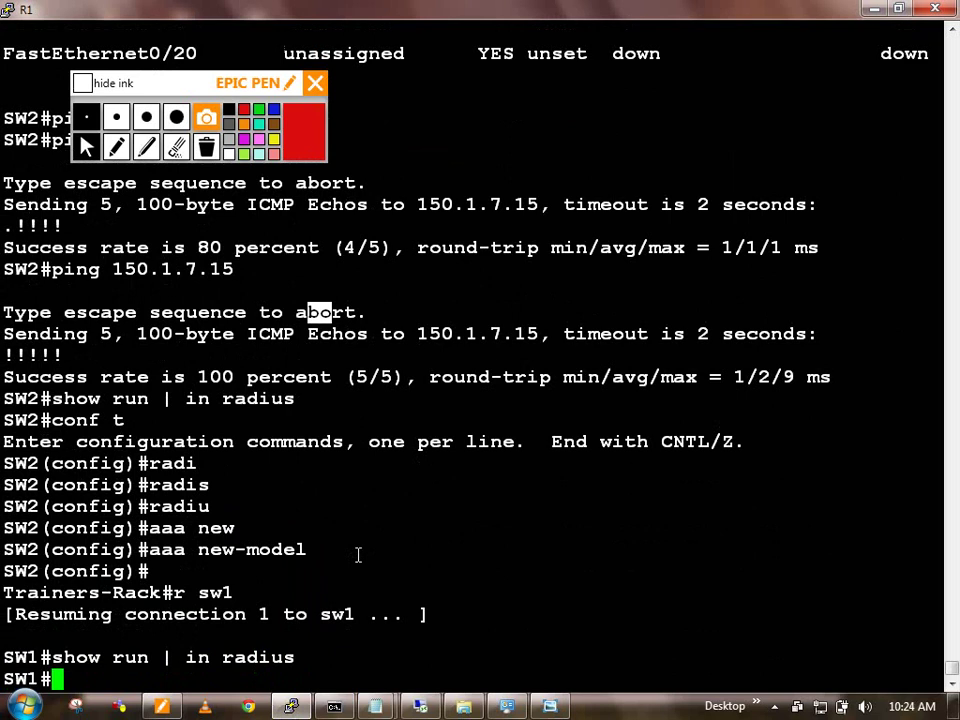
type("conf t")
key("Return")
type("aaa new")
key("Tab")
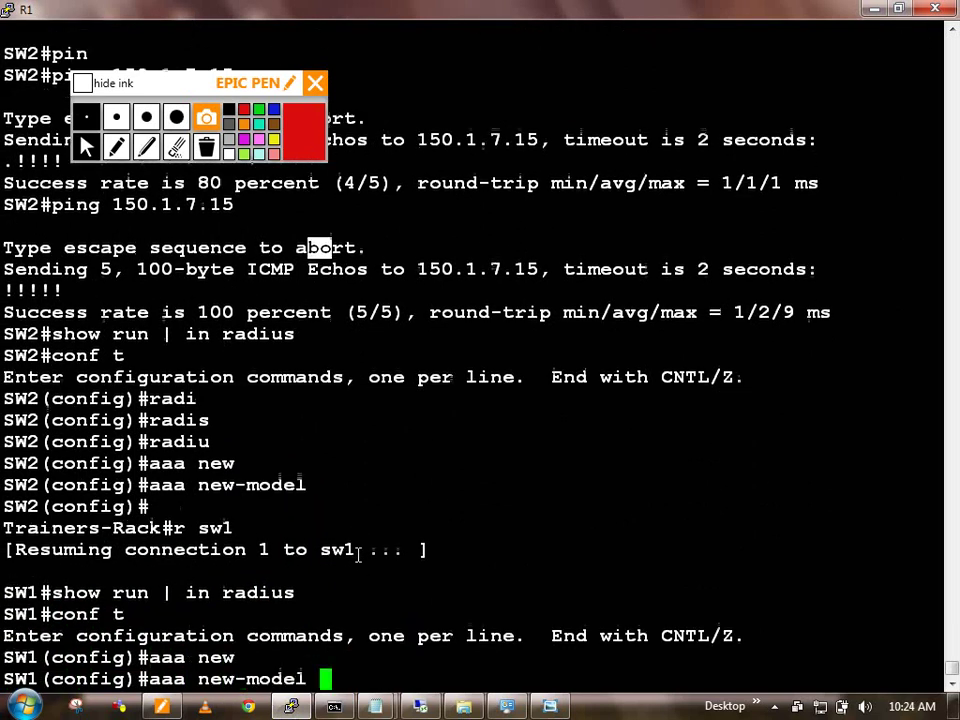
key("Return")
Step: Add RADIUS server 150.1.7.20 on SW1 with auth-port 1812, acct-port 1813 and a shared key
type("rad")
key("Tab")
type("ius-server ")
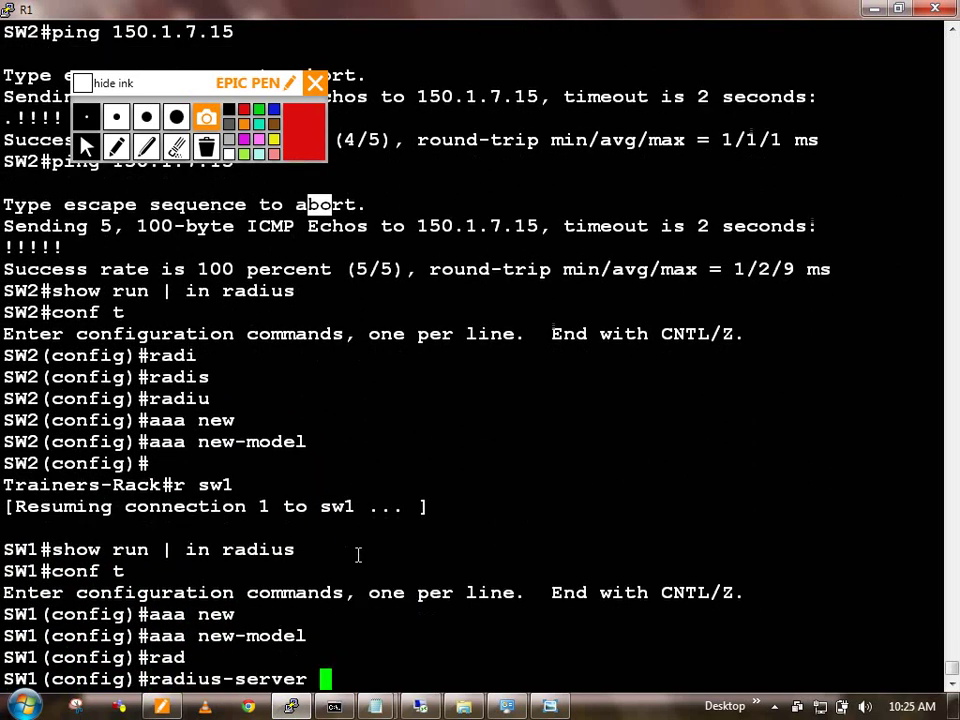
type("ho")
key("Tab")
type("1500")
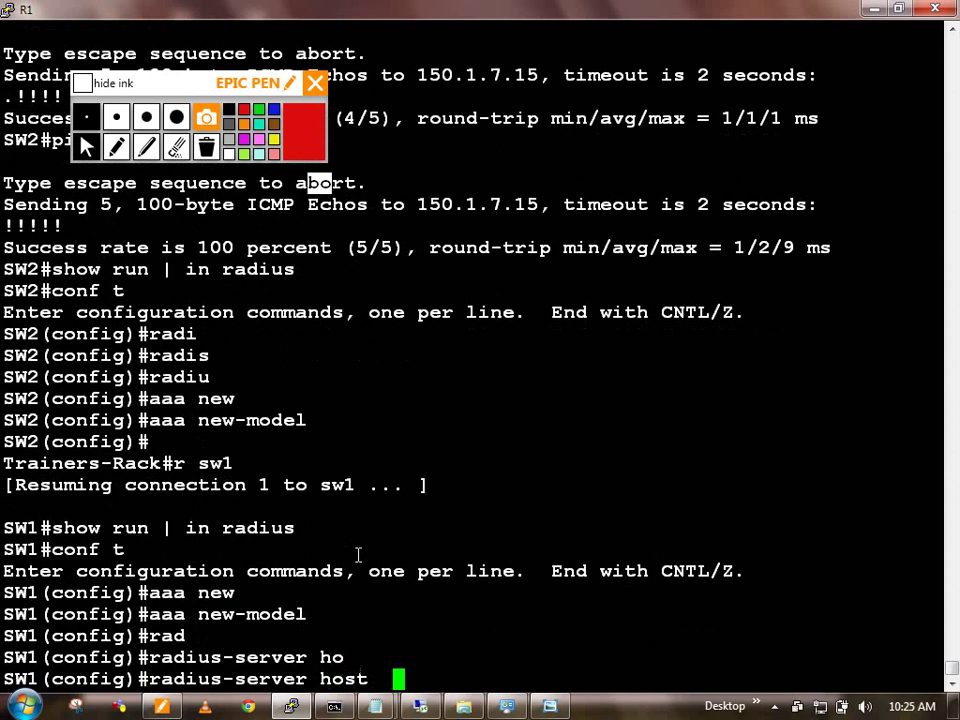
key("BackSpace")
key("BackSpace")
key("BackSpace")
key("BackSpace")
key("BackSpace")
type("150.1.7.20 ")
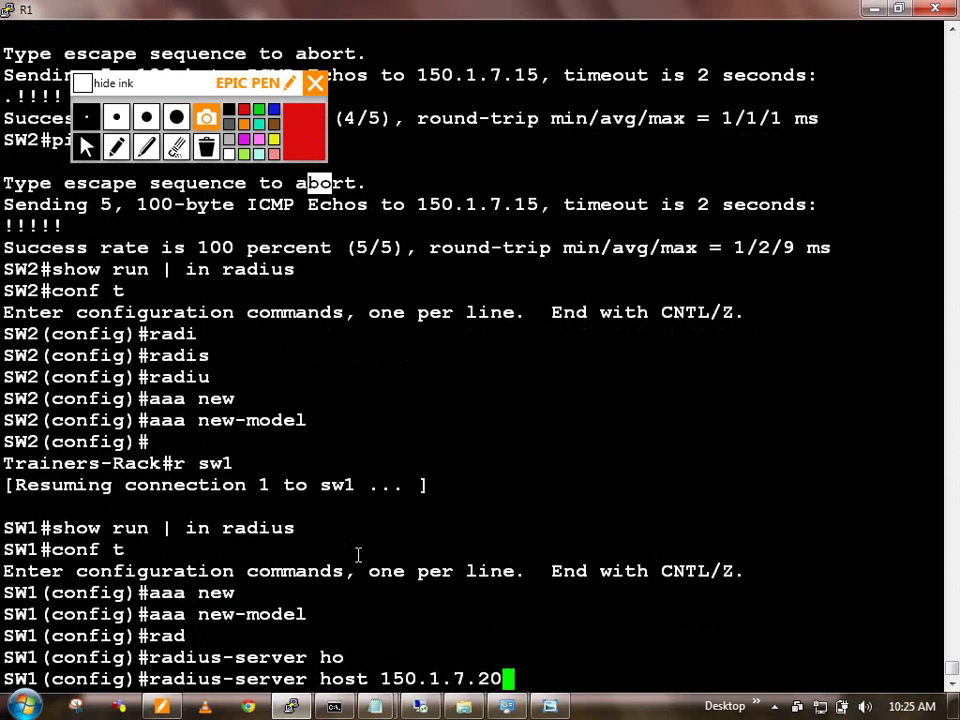
type("au")
key("Tab")
type("1")
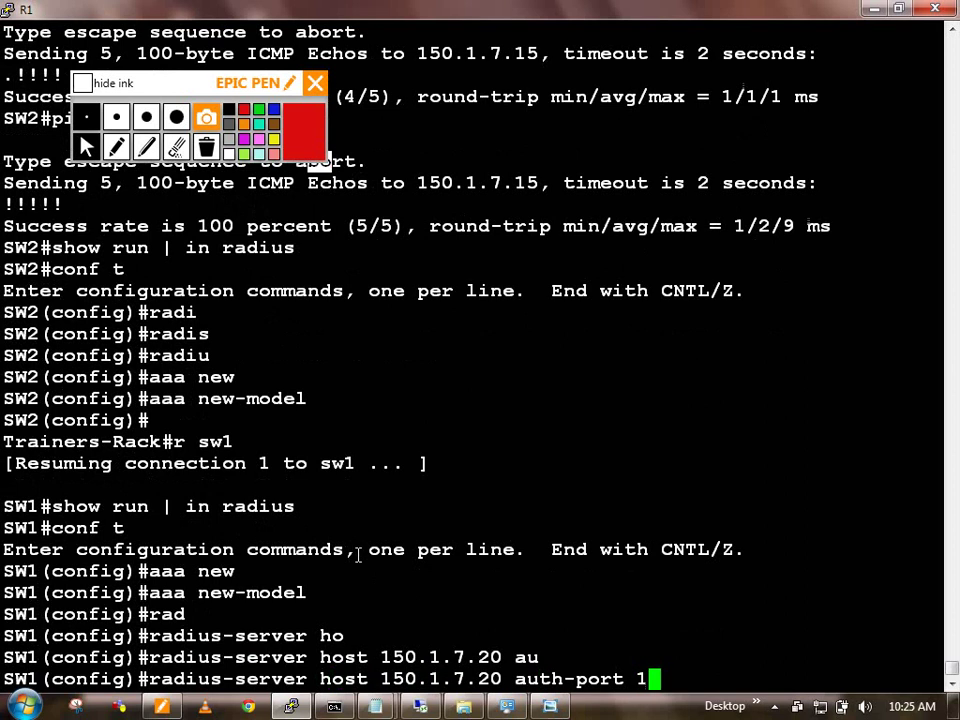
type("812 acc")
key("Tab")
type("181")
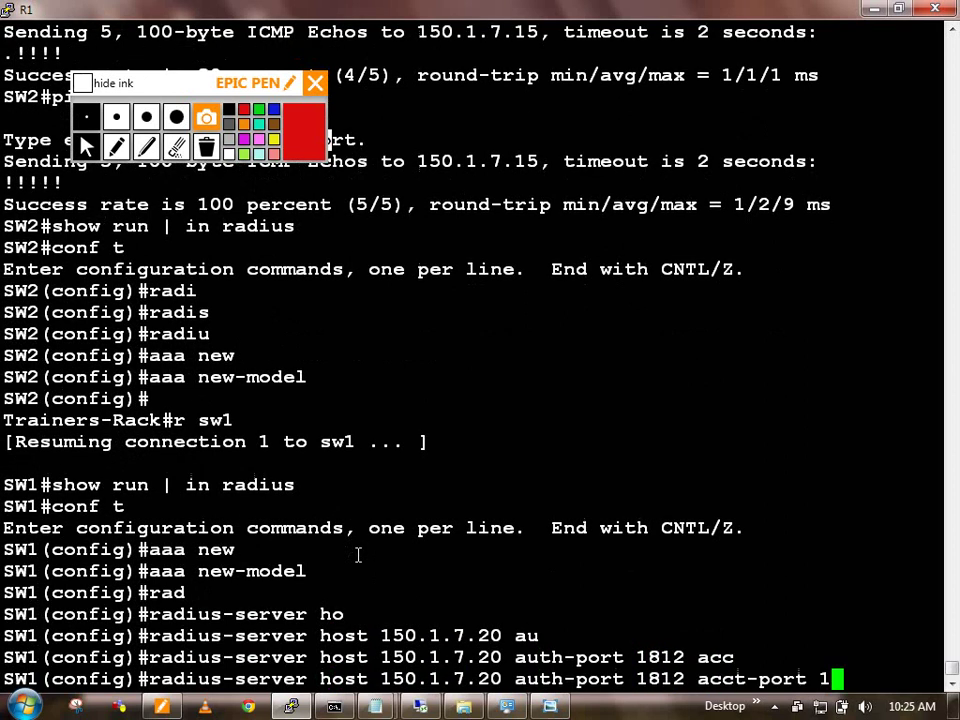
type("3 ke")
key("Tab")
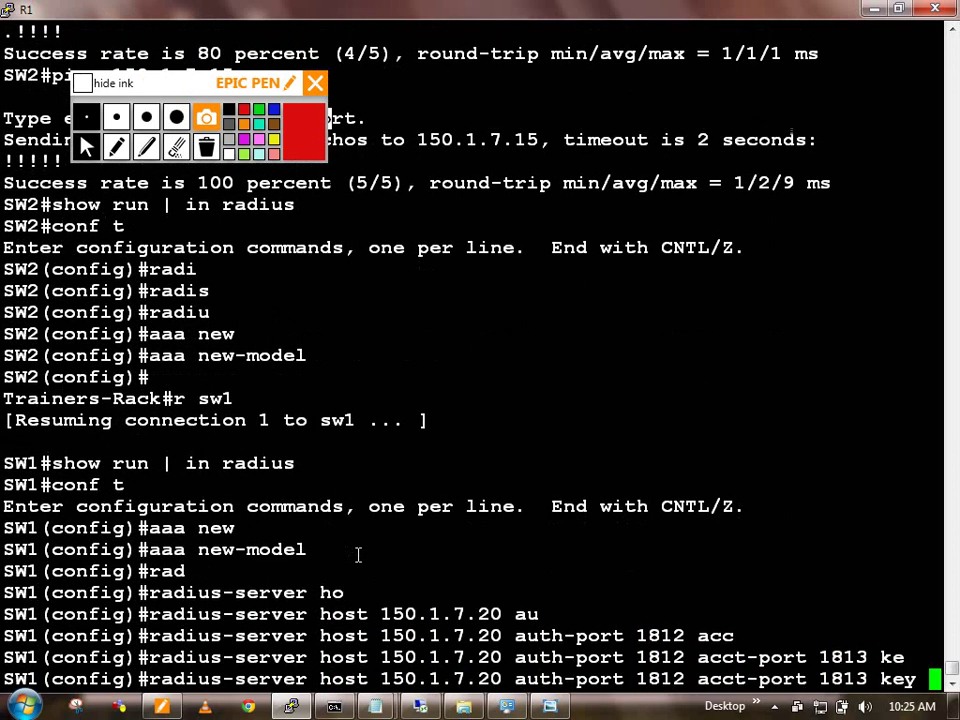
type("cisco")
key("Return")
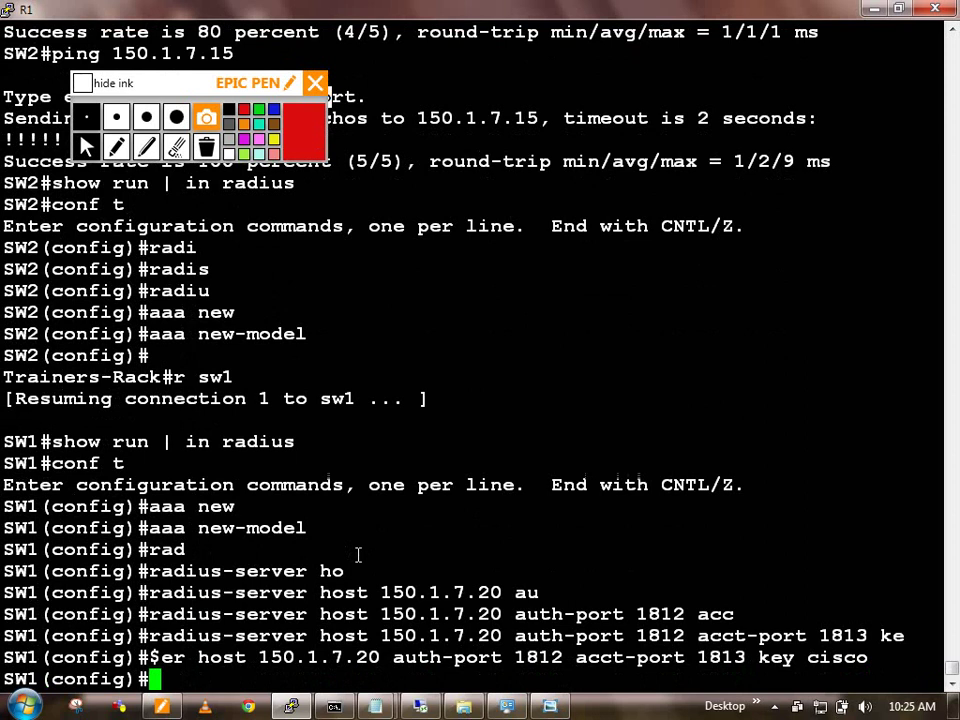
key("Return")
key("Return")
key("Return")
key("Return")
key("Return")
Step: Exit configuration mode and save SW1's configuration with wr
type("exi")
key("Return")
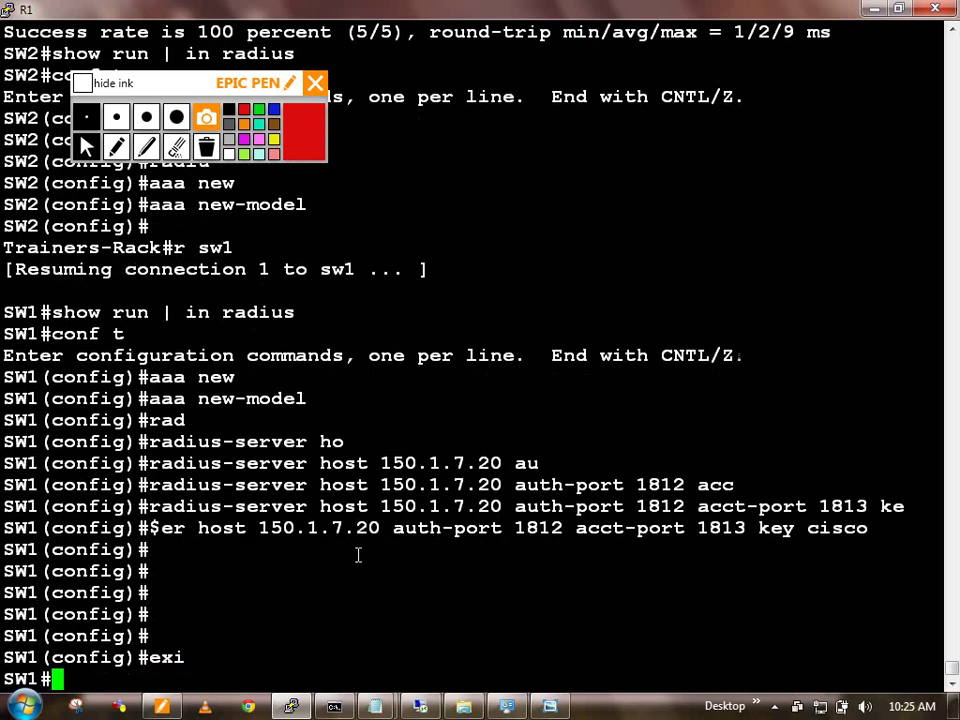
key("Return")
key("Return")
type("wr")
key("Return")
left_click(420, 706)
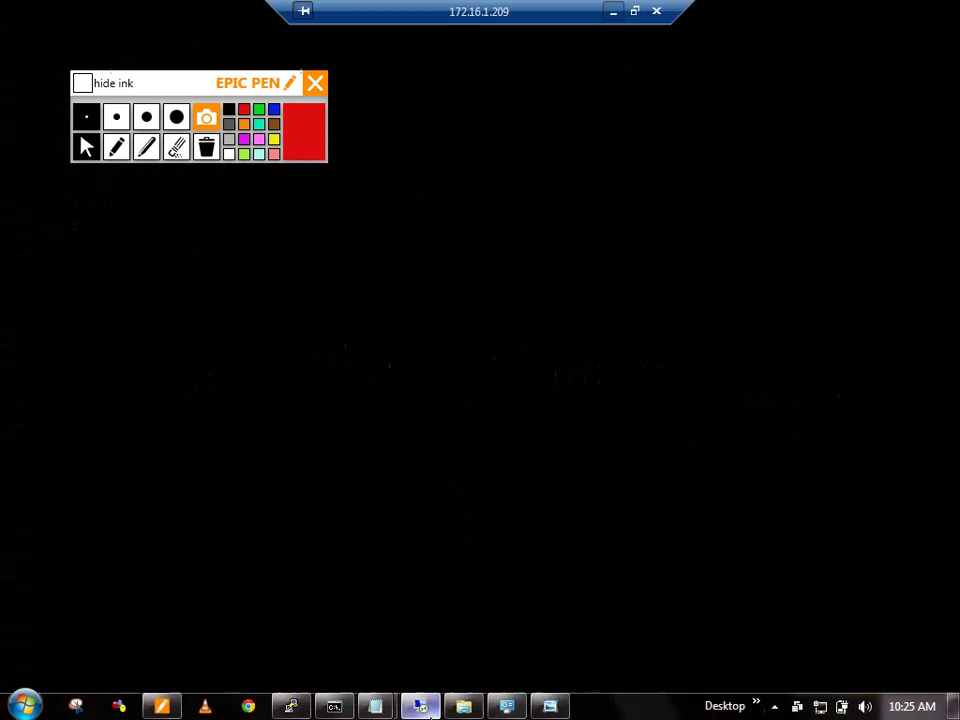
Step: Dismiss the licensing notice and open Add under Administration > Network Resources > Network Devices
left_click(808, 265)
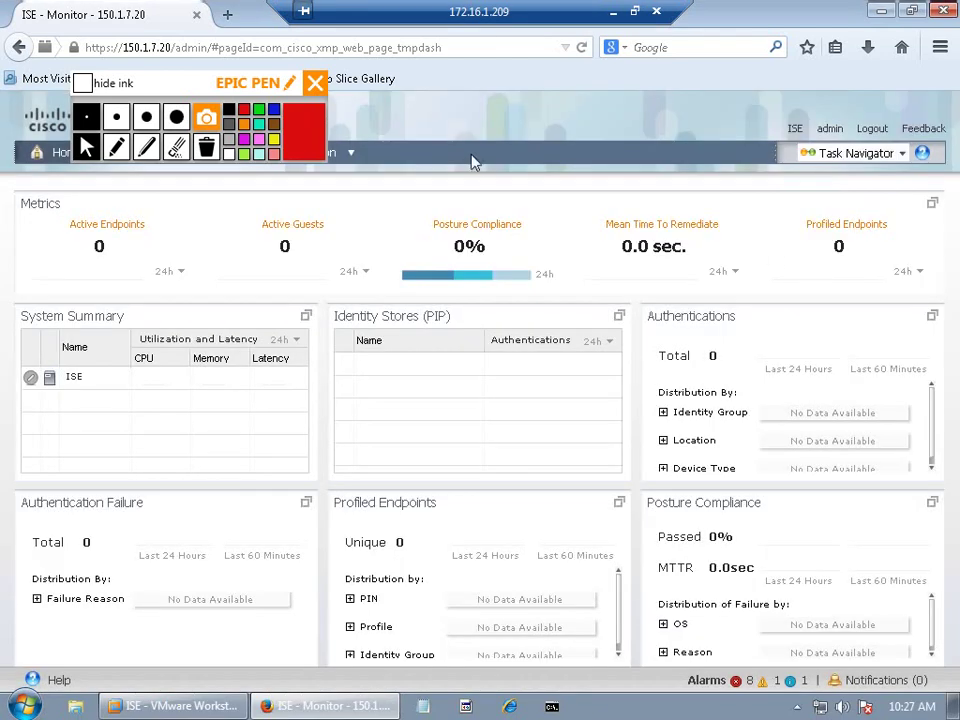
left_click_drag(250, 83, 219, 17)
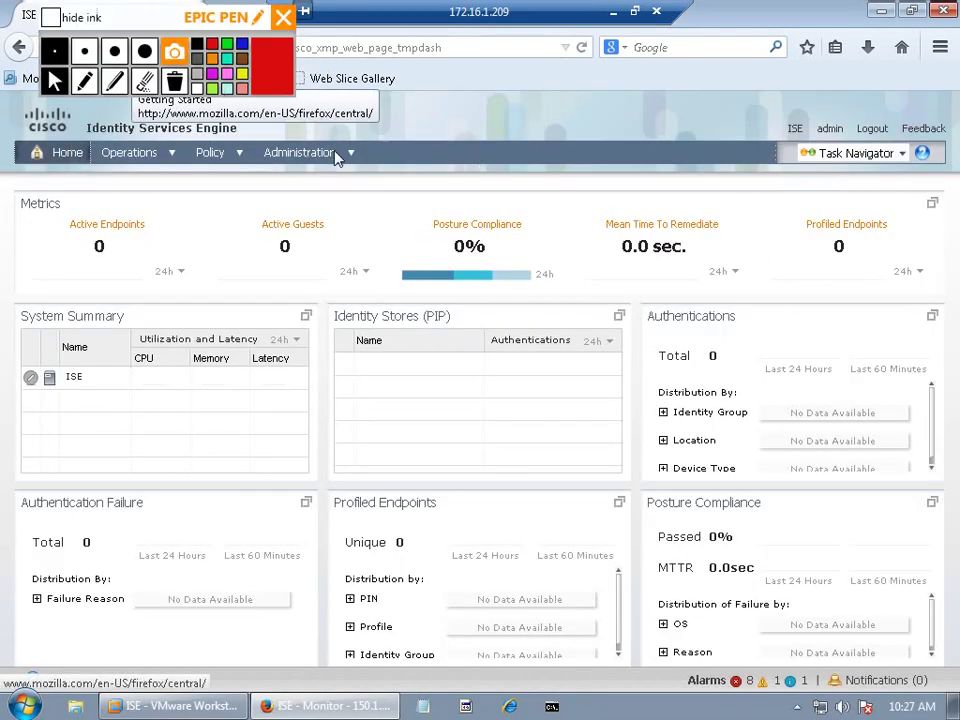
left_click(341, 155)
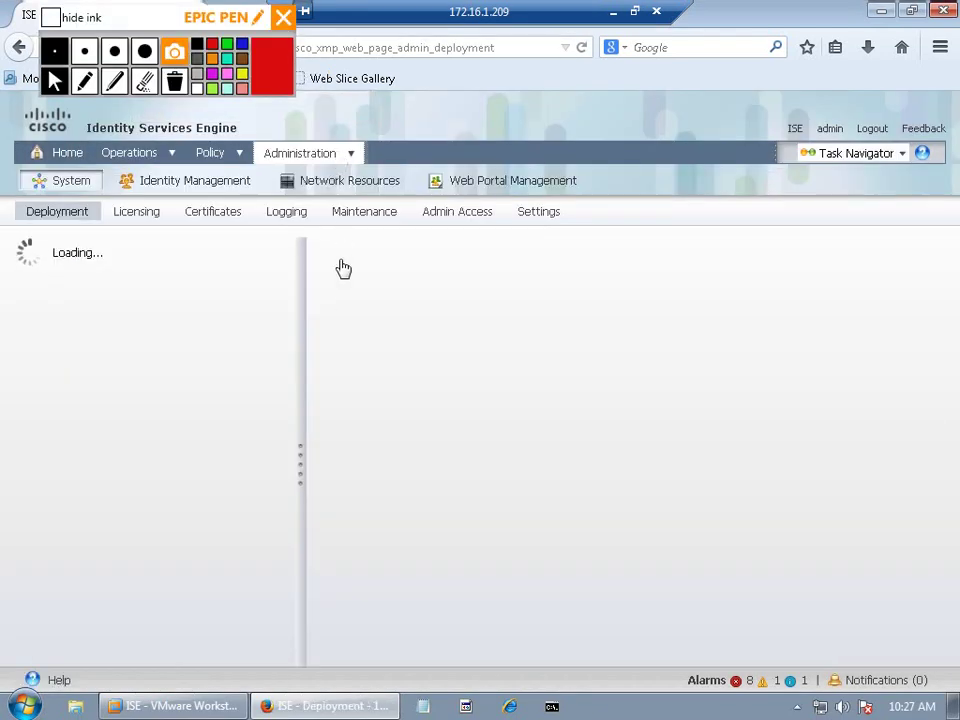
mouse_move(332, 156)
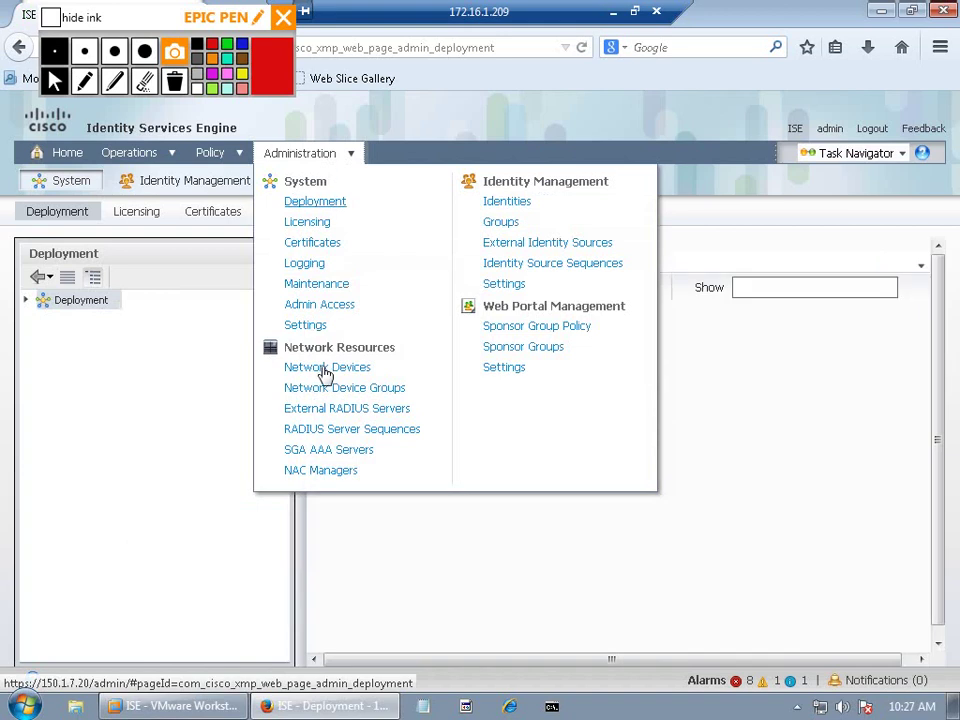
left_click(326, 368)
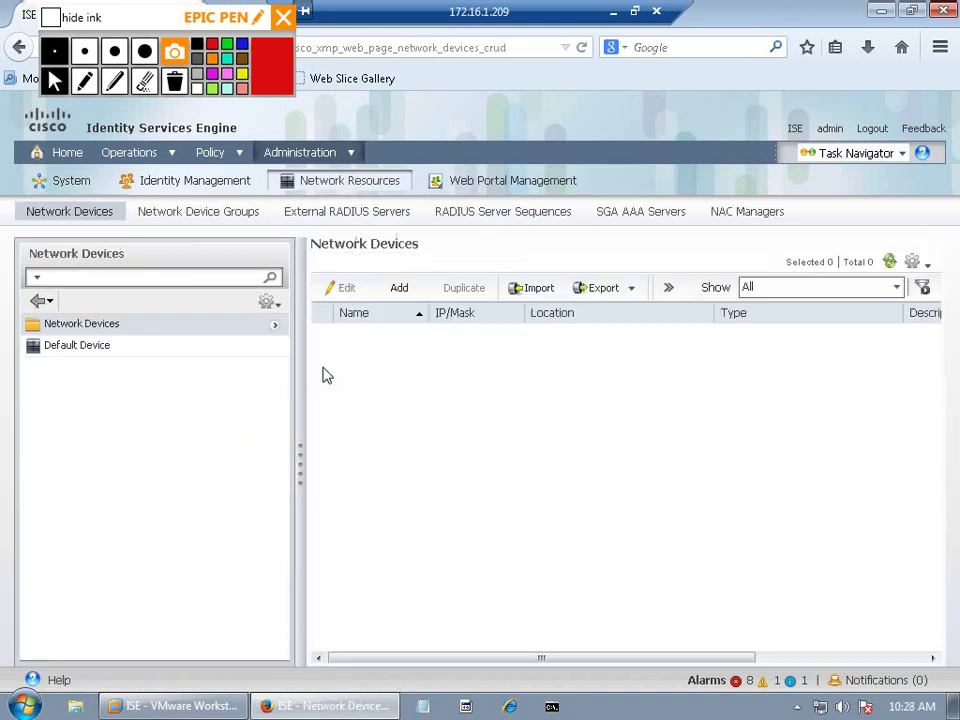
left_click(393, 289)
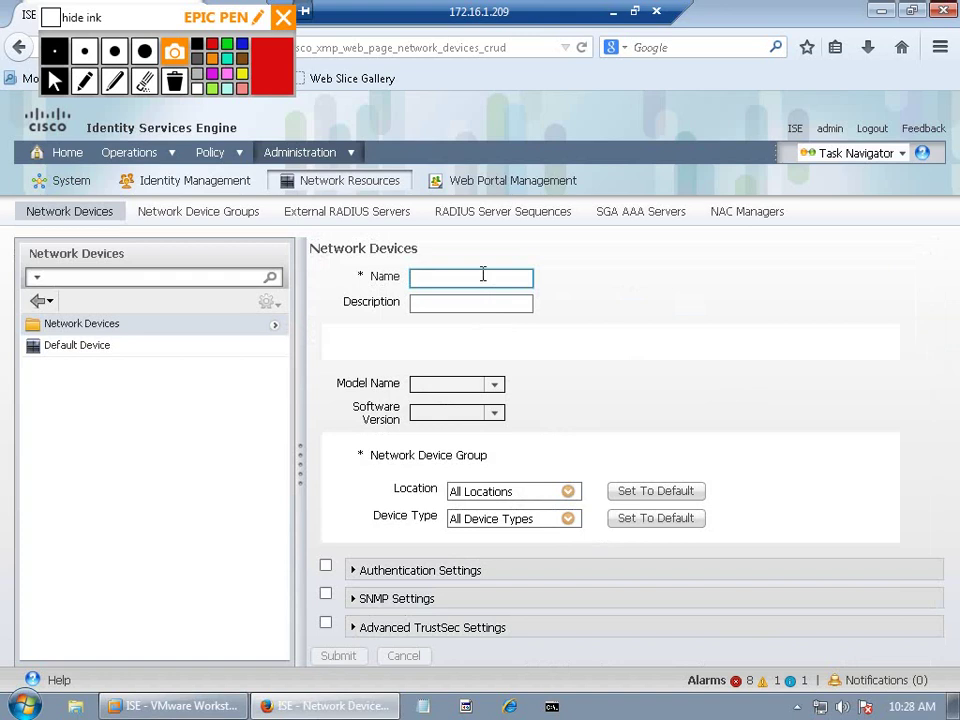
Step: Work through the new device form's name, authentication settings, description and Shared Secret fields
left_click(481, 278)
left_click(325, 566)
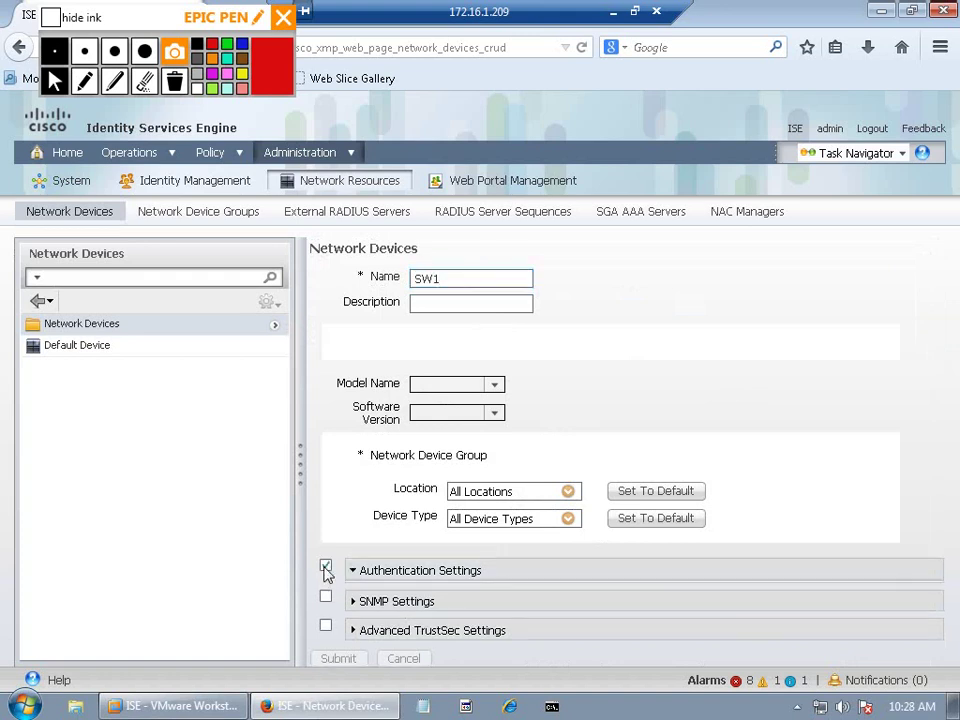
left_click_drag(939, 480, 939, 578)
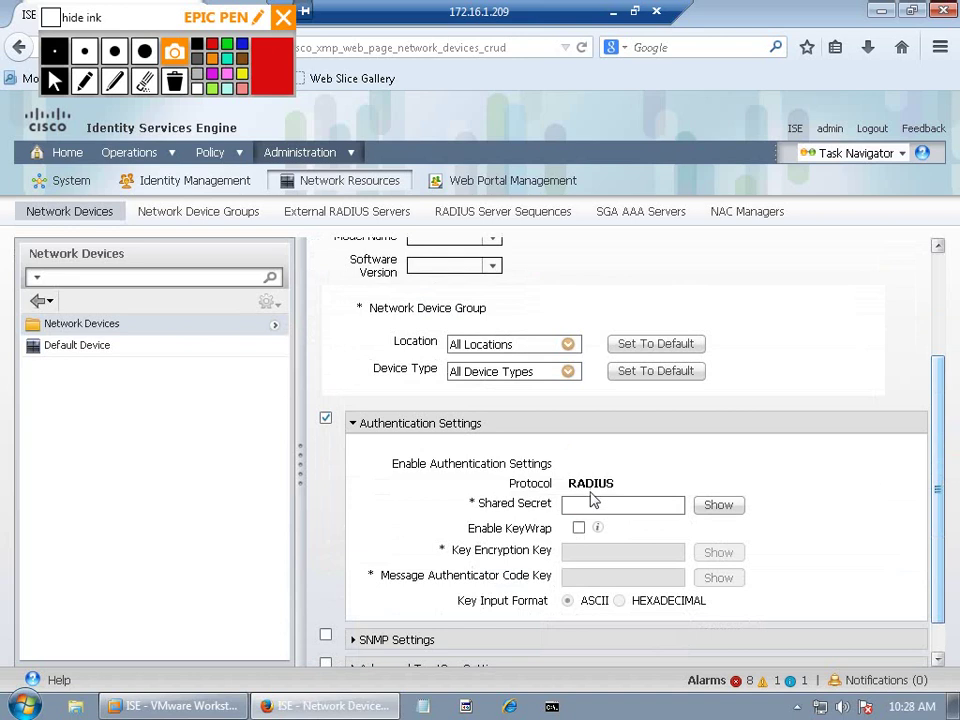
left_click(586, 503)
left_click(587, 503)
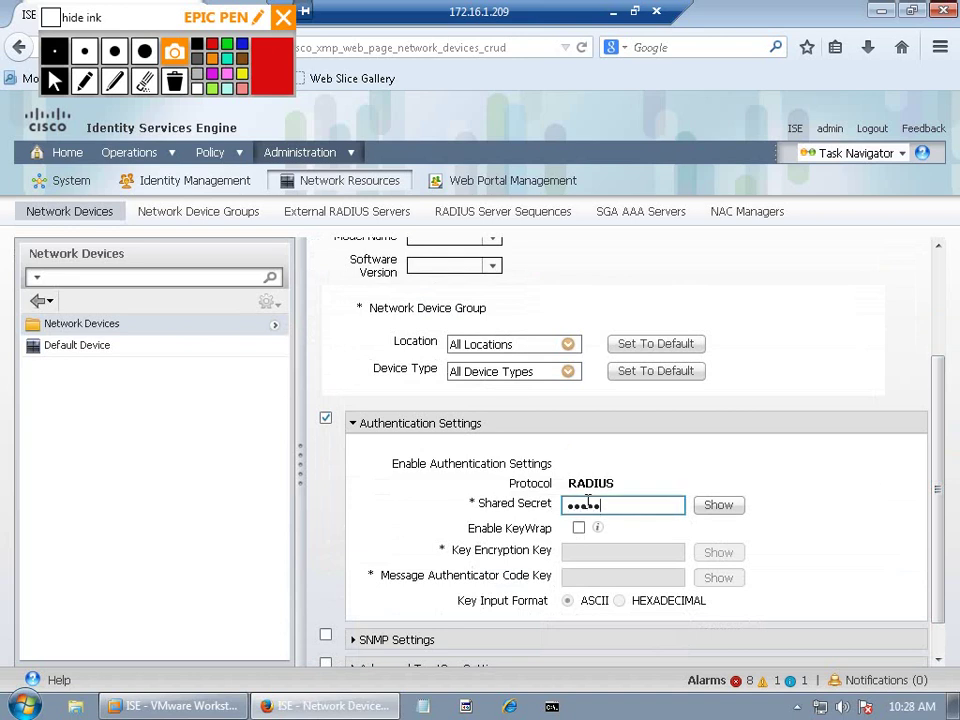
left_click(557, 311)
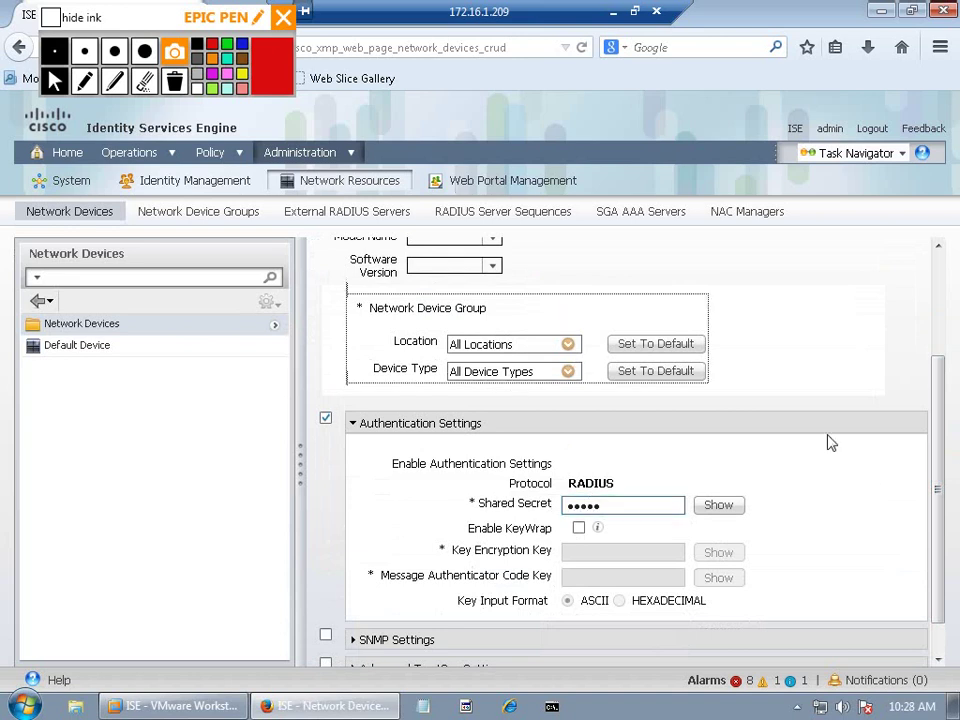
left_click_drag(939, 495, 937, 381)
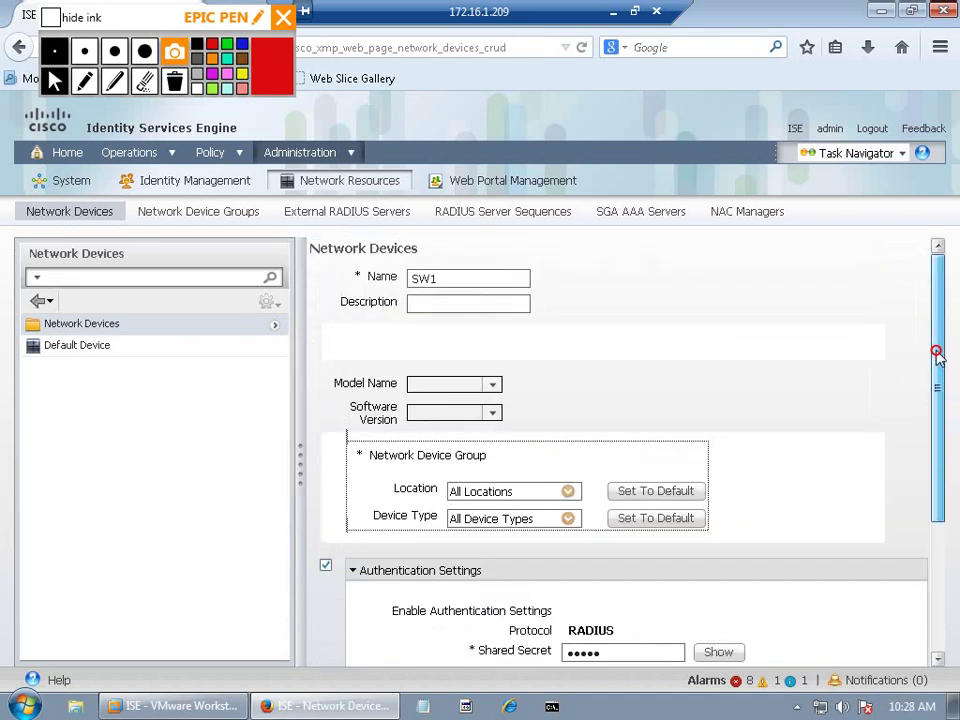
left_click_drag(937, 540, 948, 419)
left_click(472, 304)
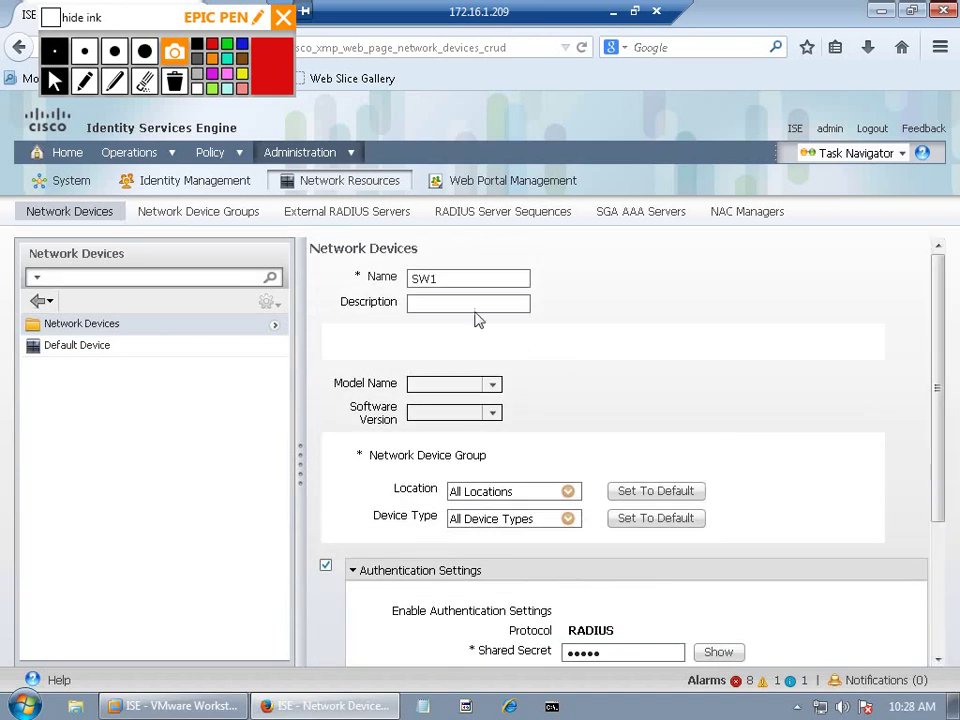
key("Tab")
key("Tab")
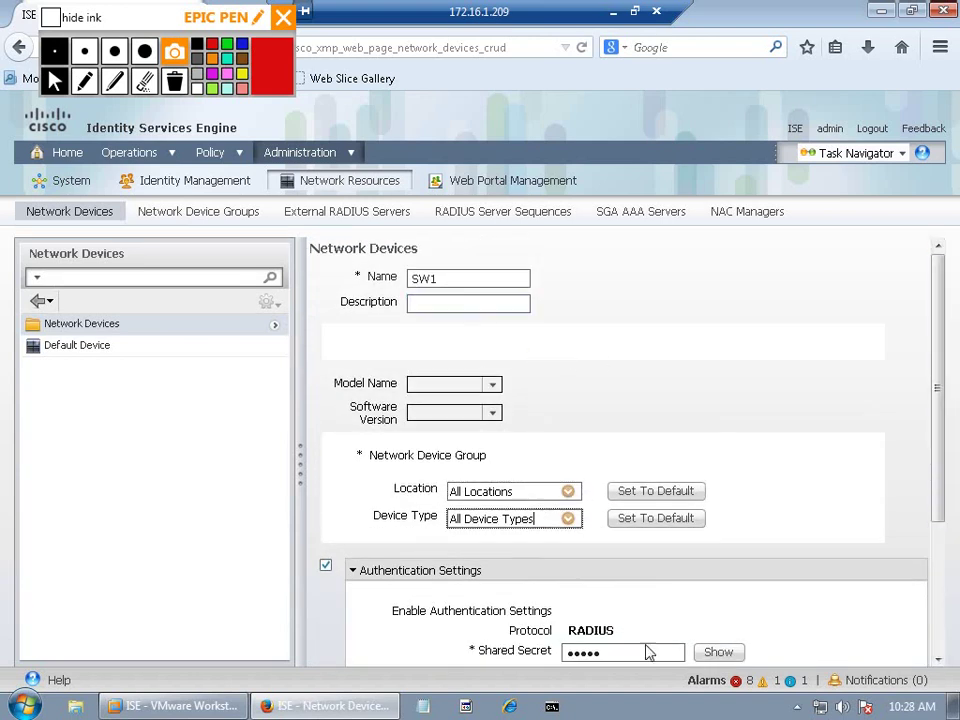
left_click(676, 651)
scroll(921, 493, "down", 3)
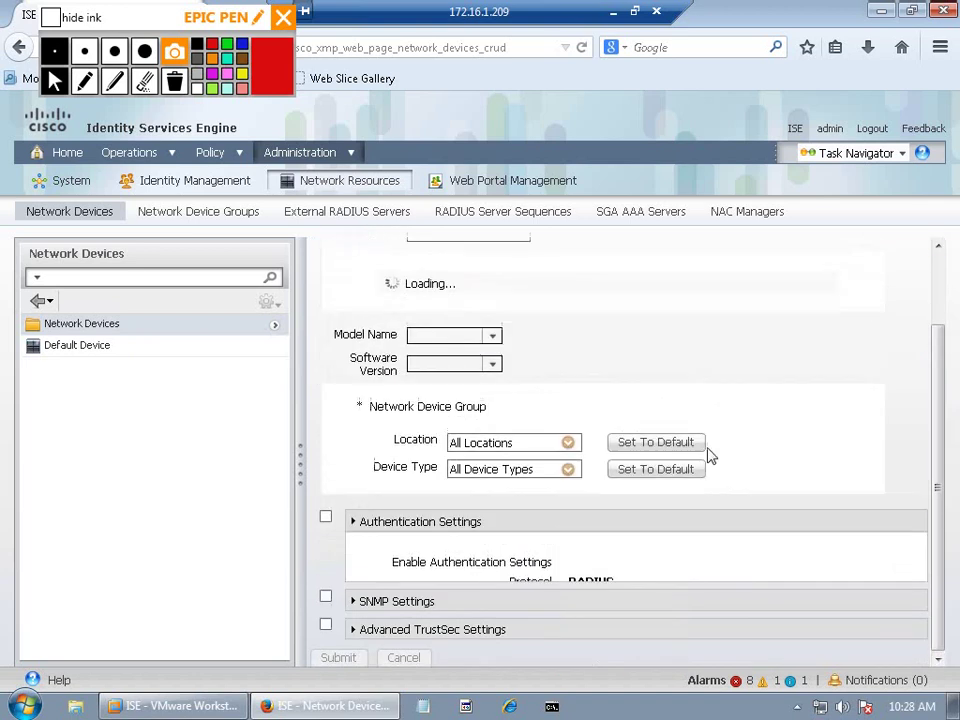
Step: Enter name SW1 and IP 150.1.7.15, enable RADIUS authentication with a shared secret, and submit
left_click_drag(939, 407, 949, 300)
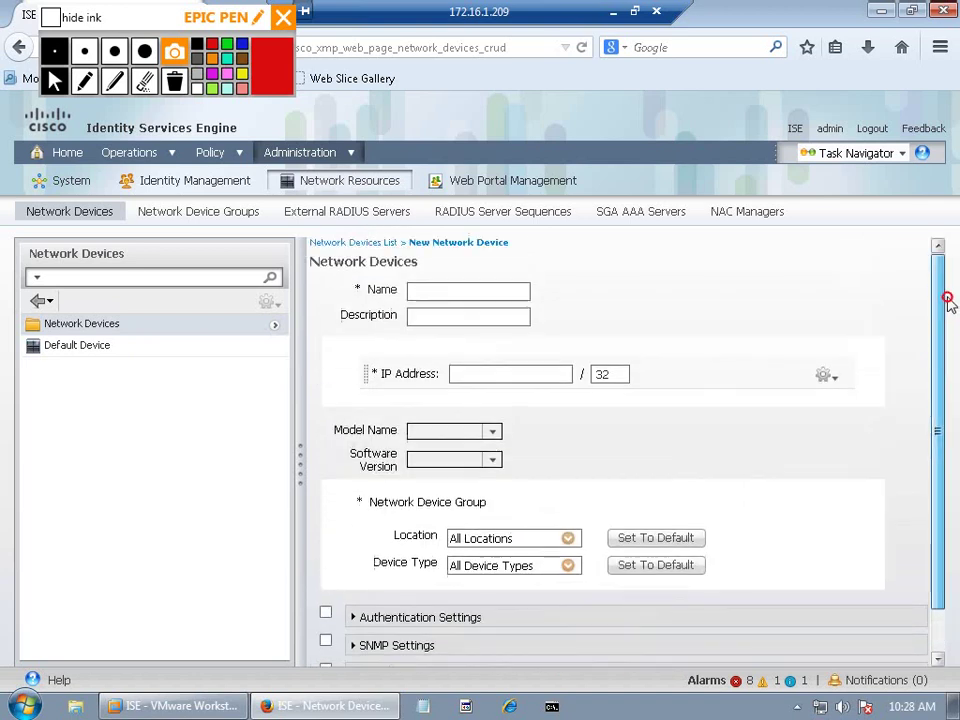
left_click(446, 289)
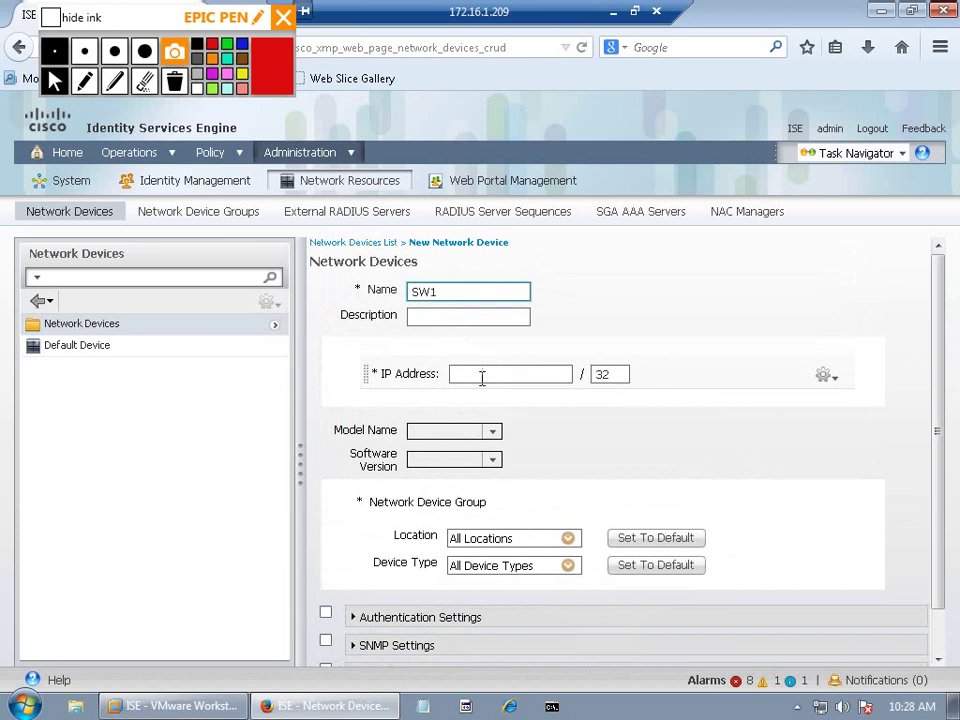
left_click(484, 375)
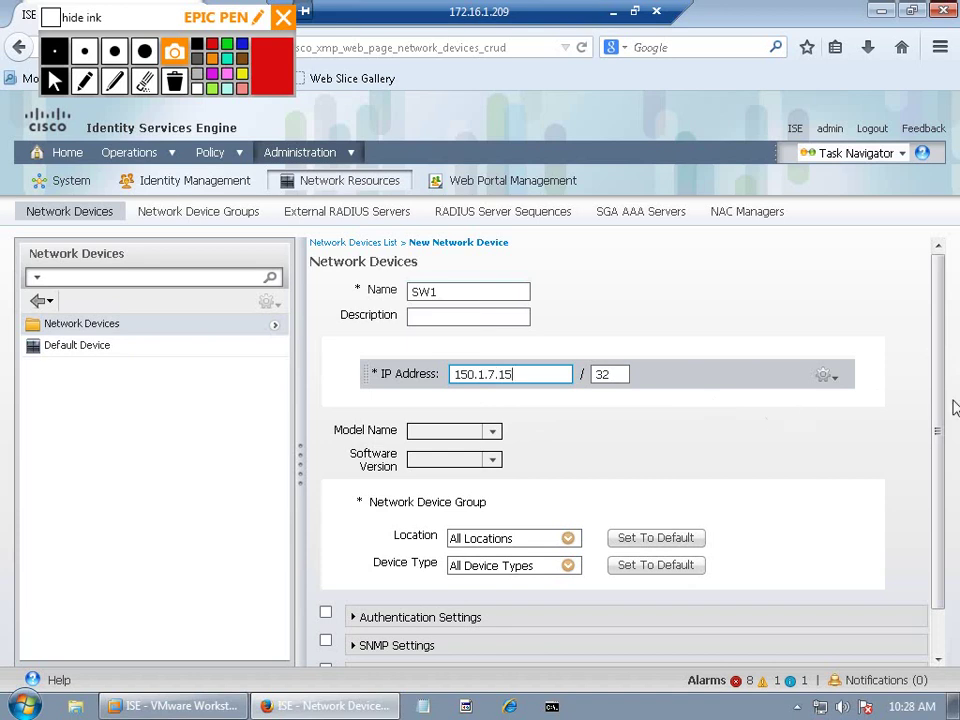
left_click_drag(936, 473, 943, 531)
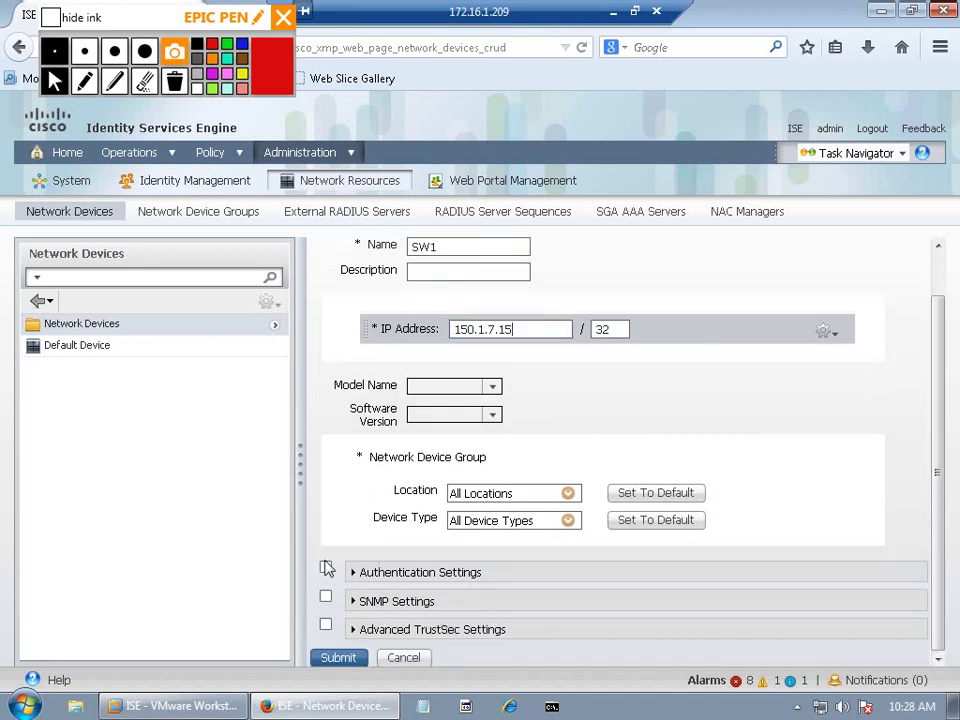
left_click(325, 567)
left_click_drag(937, 500, 937, 588)
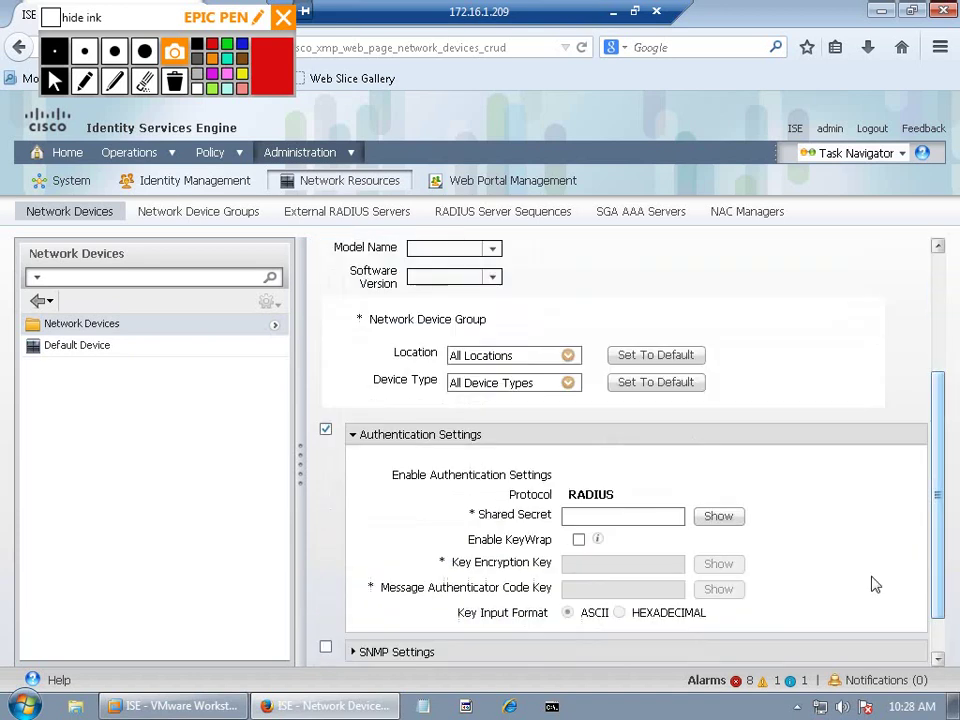
left_click(590, 517)
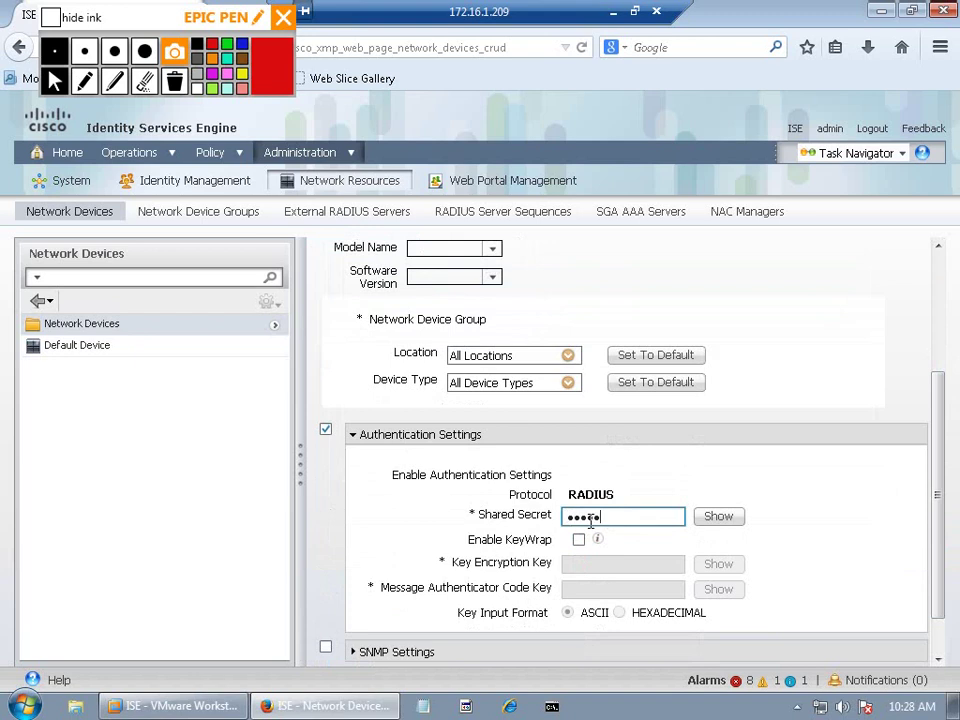
left_click_drag(934, 519, 936, 643)
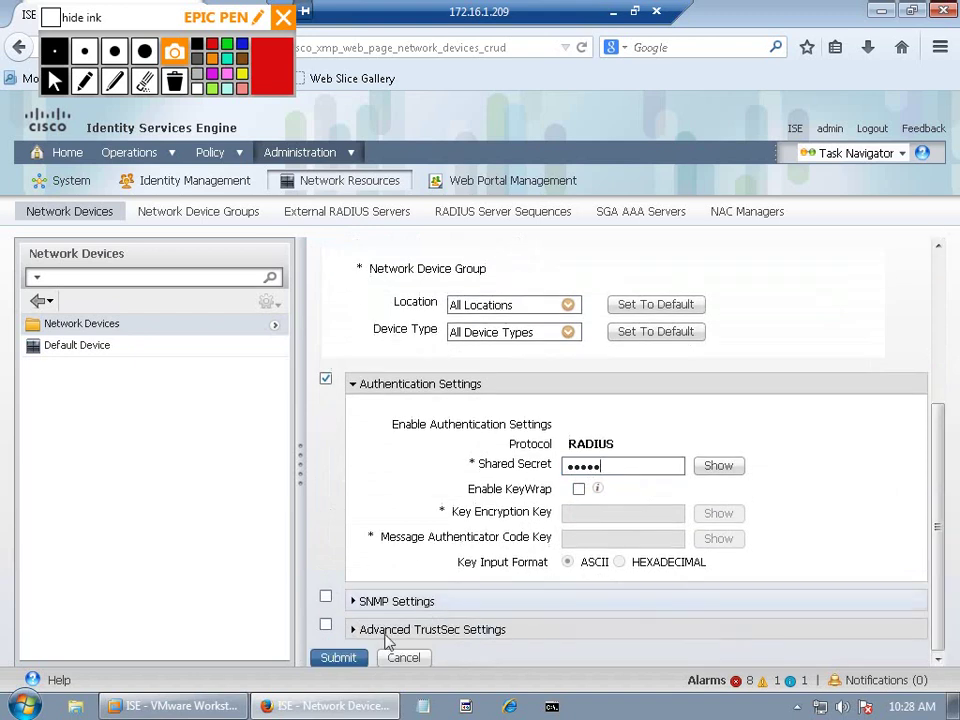
left_click(338, 658)
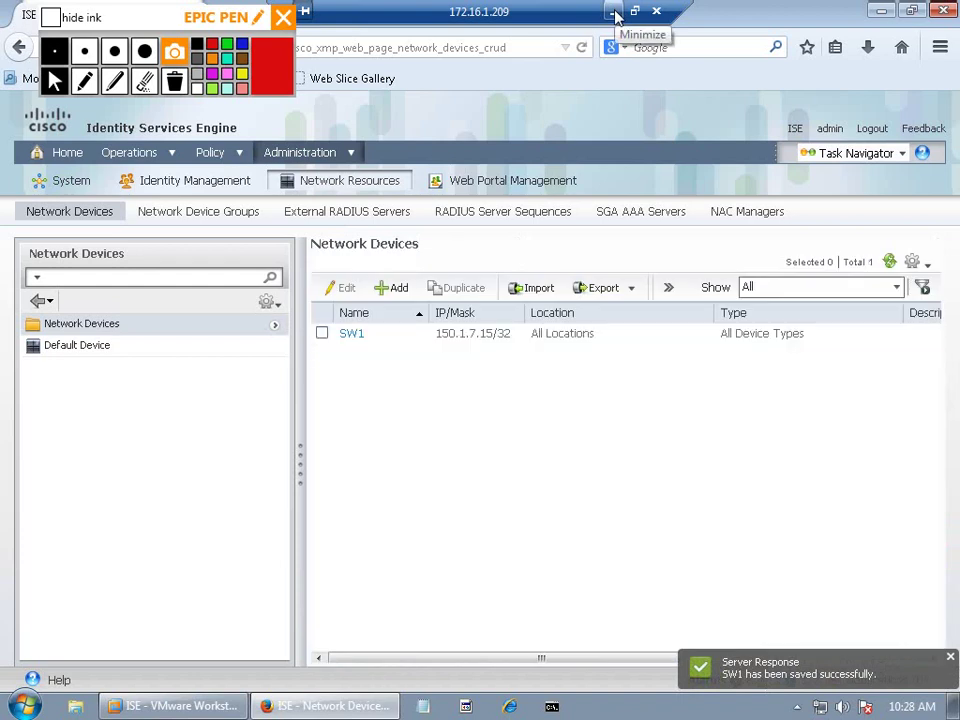
Step: From SW1's console, run 'test aaa group radius' with the test user's credentials in legacy mode
left_click(614, 12)
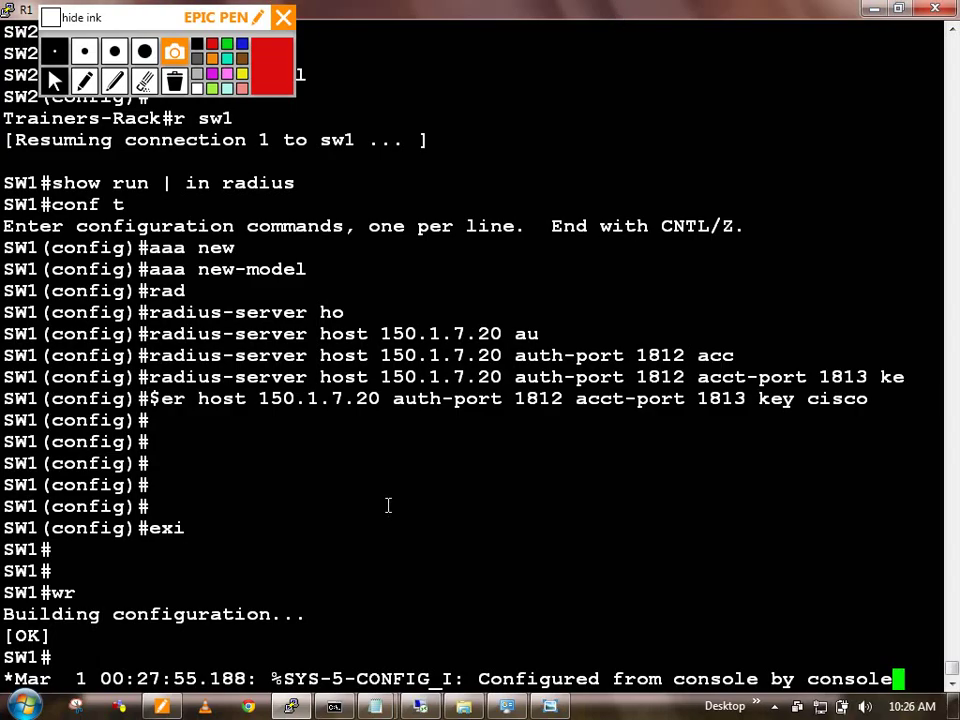
key("Return")
key("Return")
type("tes")
key("Tab")
type("aa")
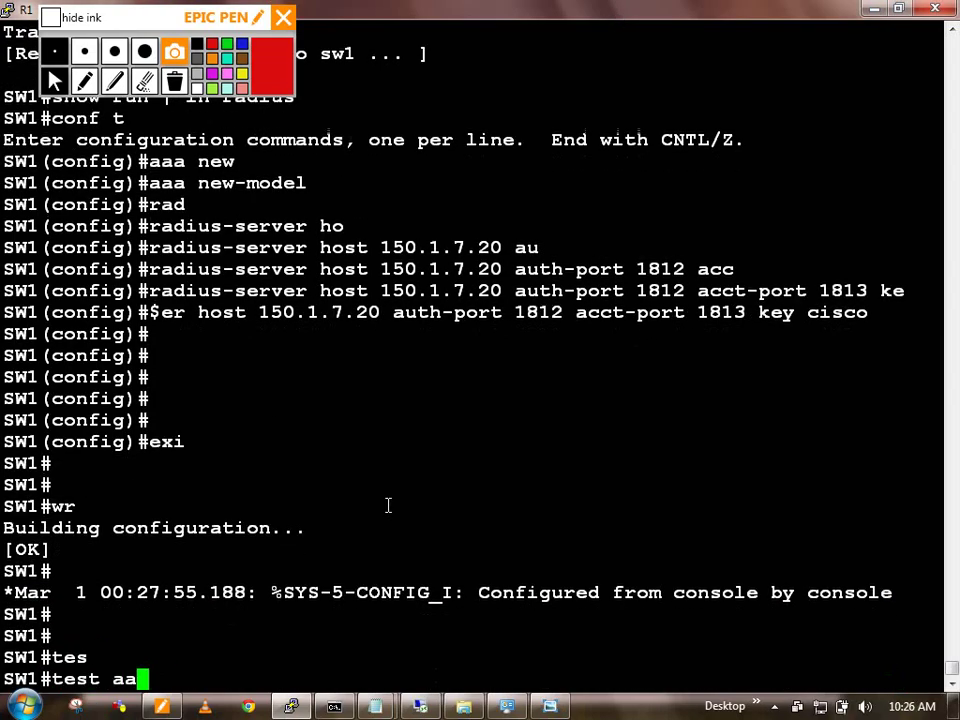
type("a gr")
key("Tab")
type("rad")
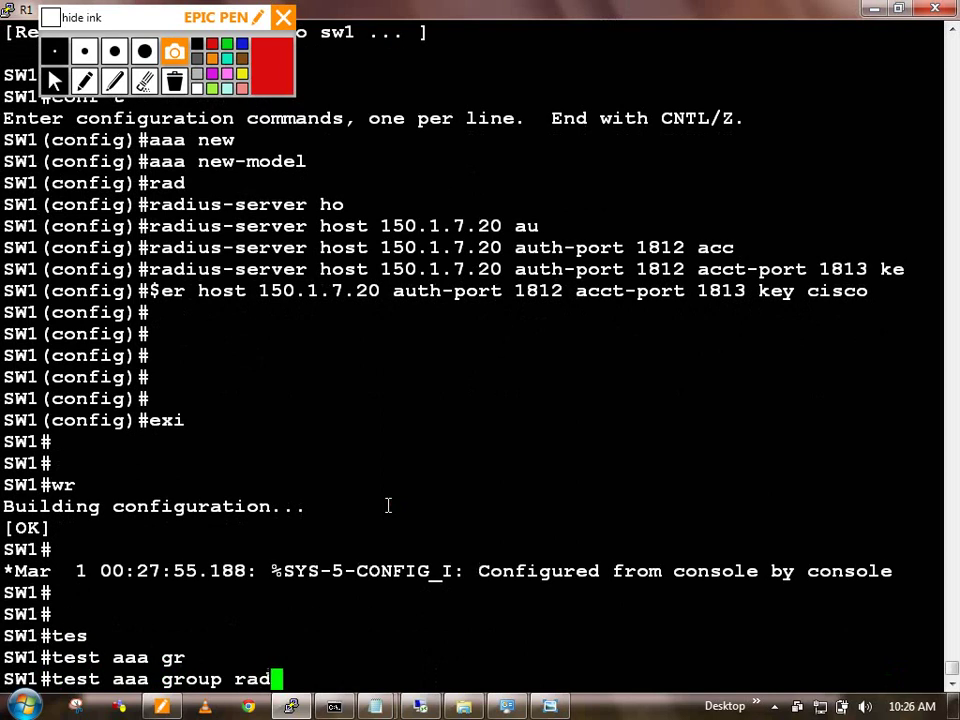
key("Tab")
key("Tab")
key("Tab")
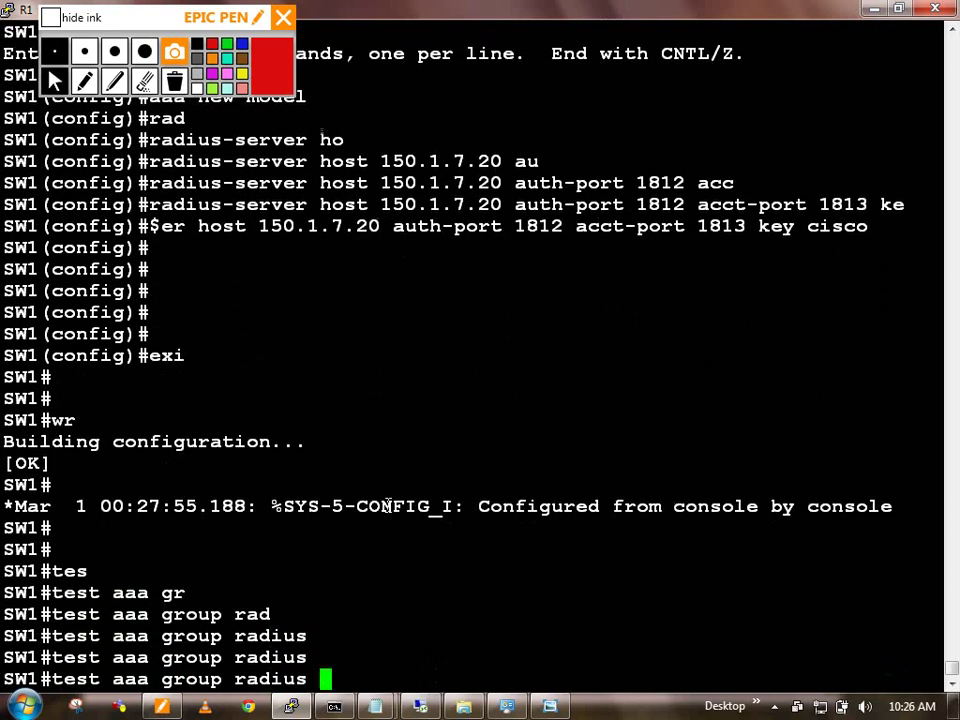
type("aaa aaa ")
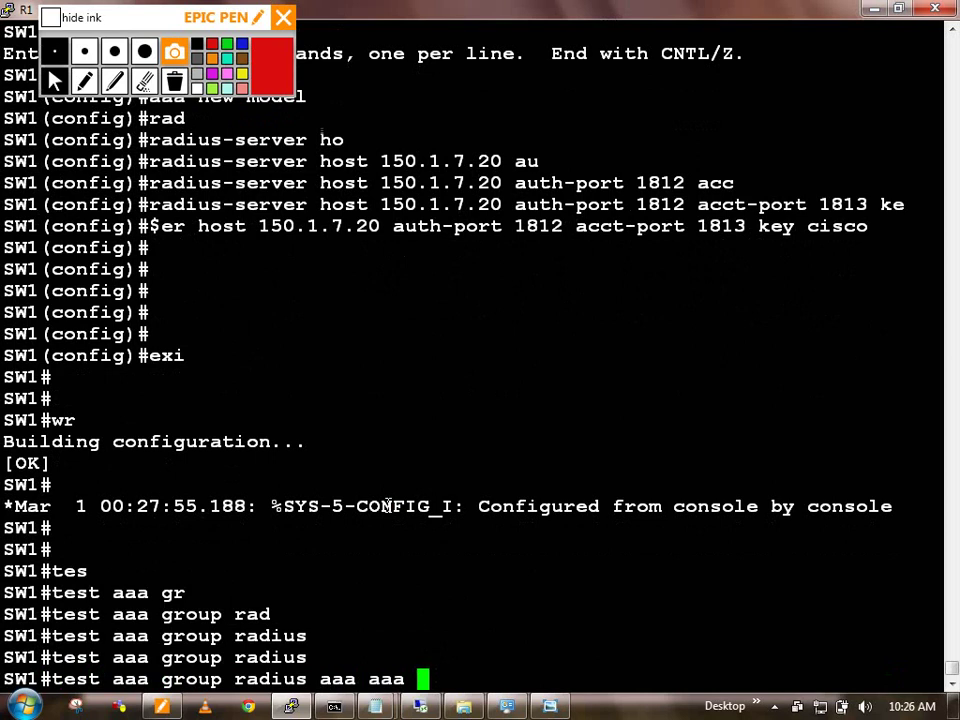
type("le")
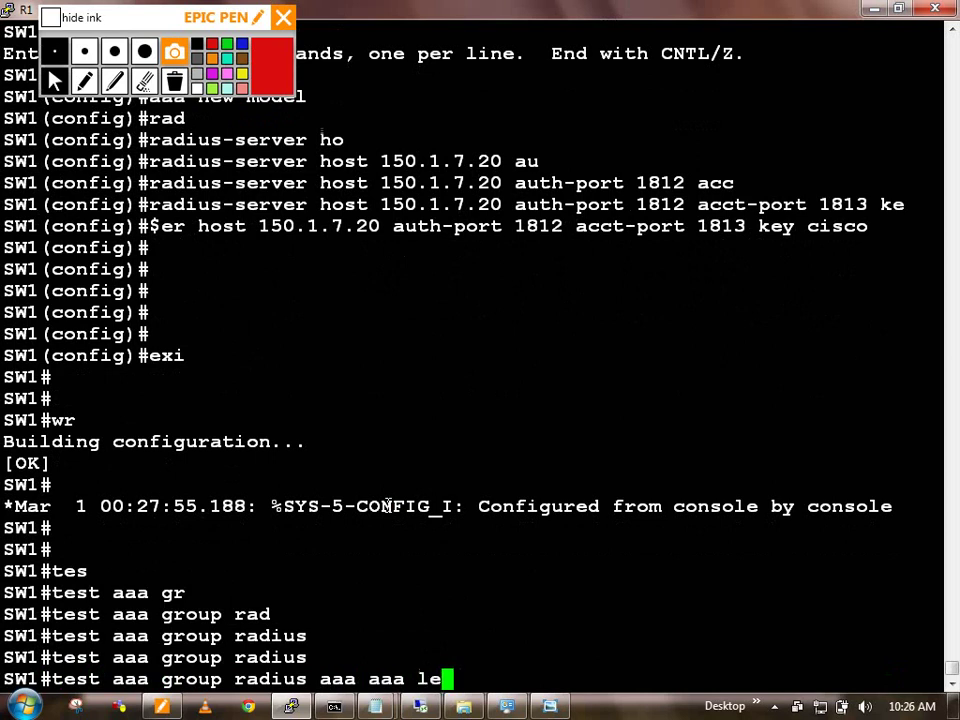
key("Tab")
key("Return")
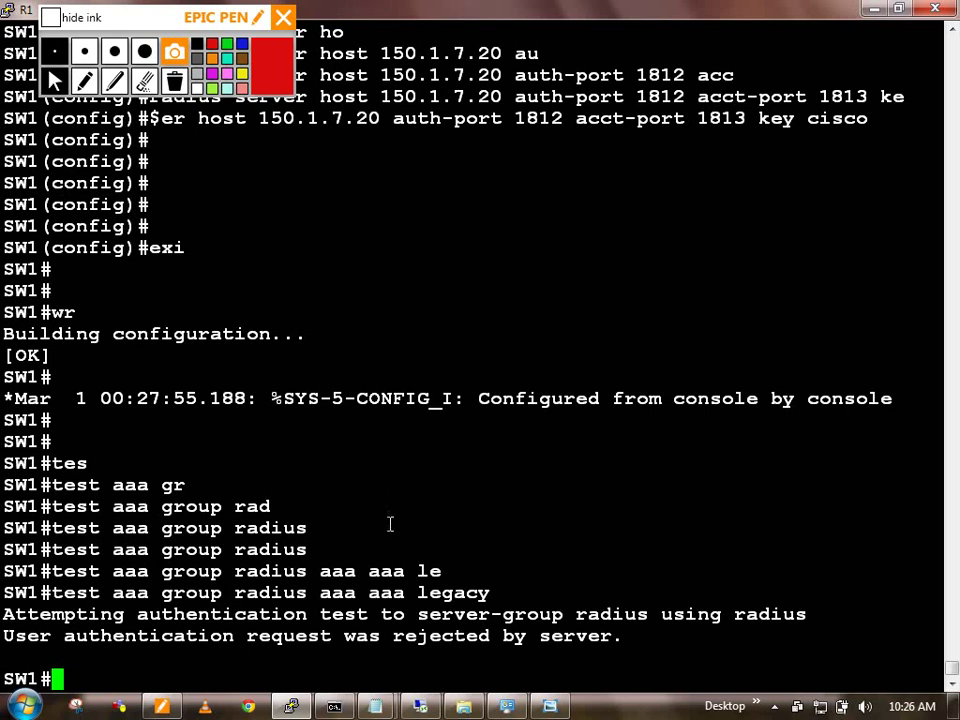
key("alt+Tab")
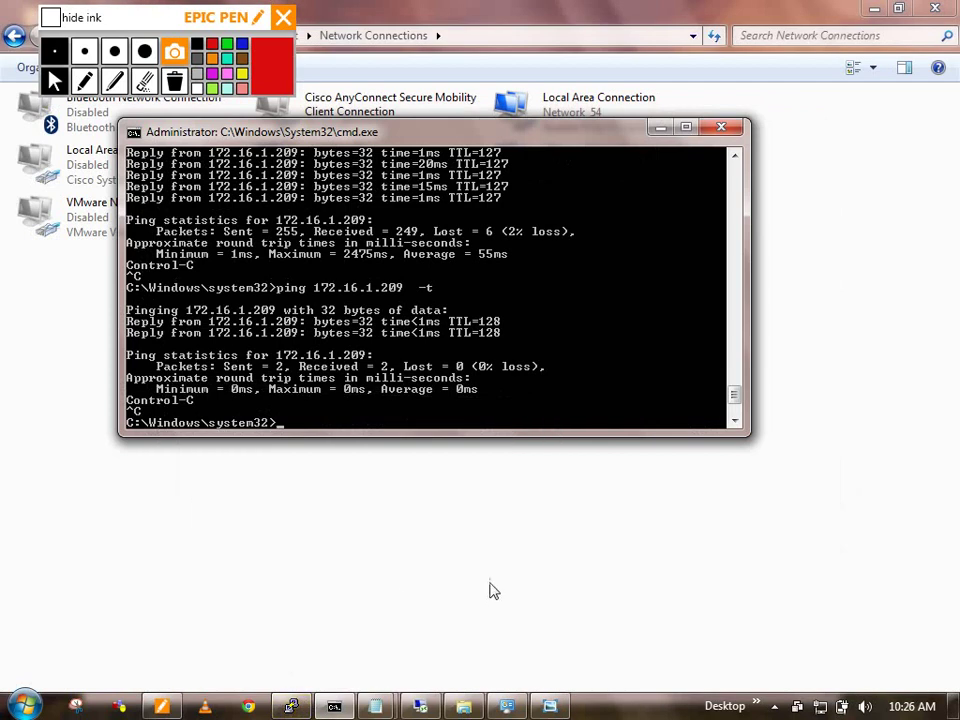
key("alt+Tab")
Step: Open Operations > Authentications and scroll to SW1's 5400 Authentication failed event
left_click(420, 706)
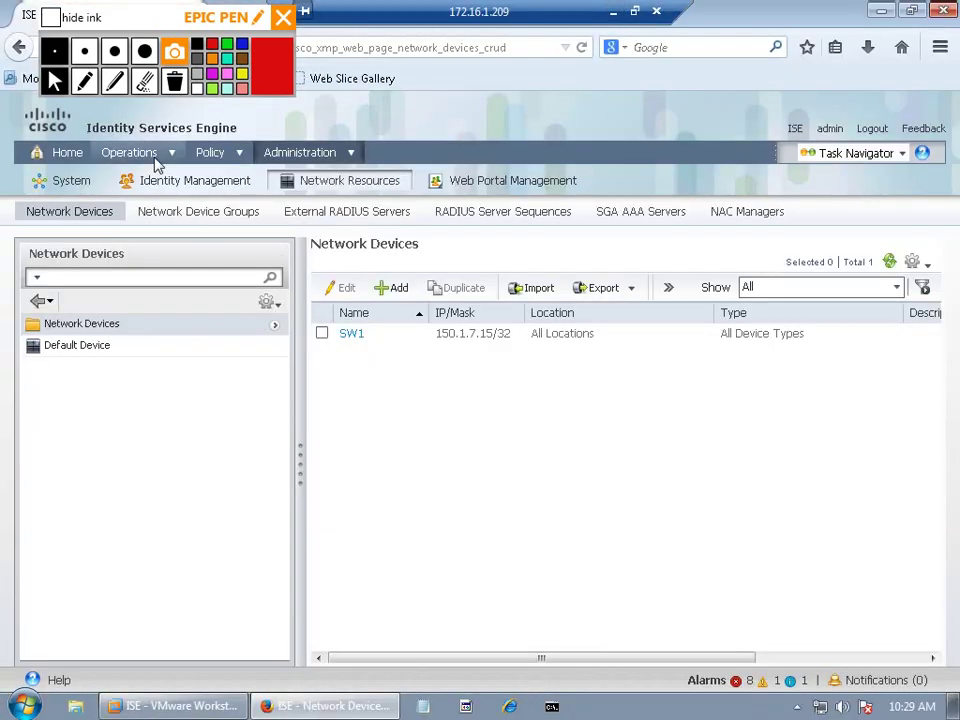
mouse_move(157, 165)
left_click(167, 187)
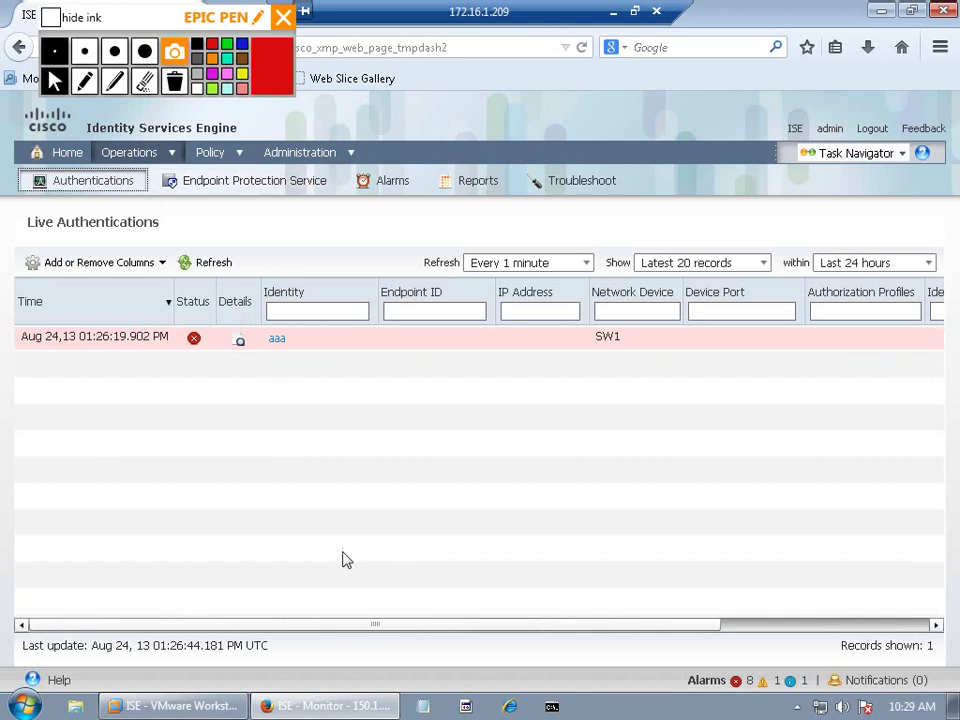
mouse_move(619, 345)
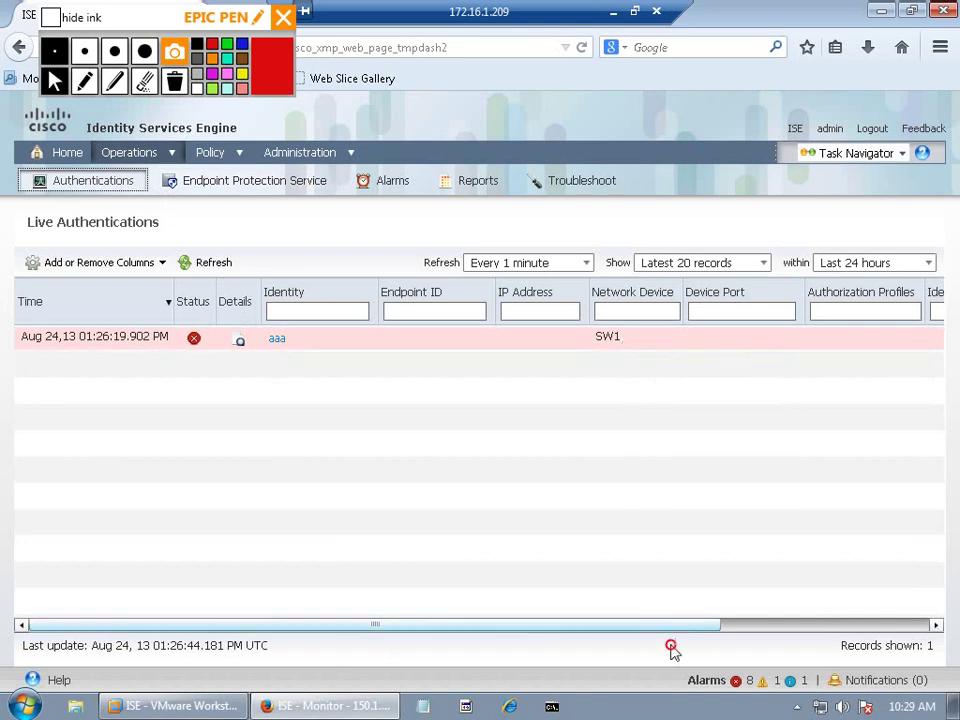
left_click(868, 627)
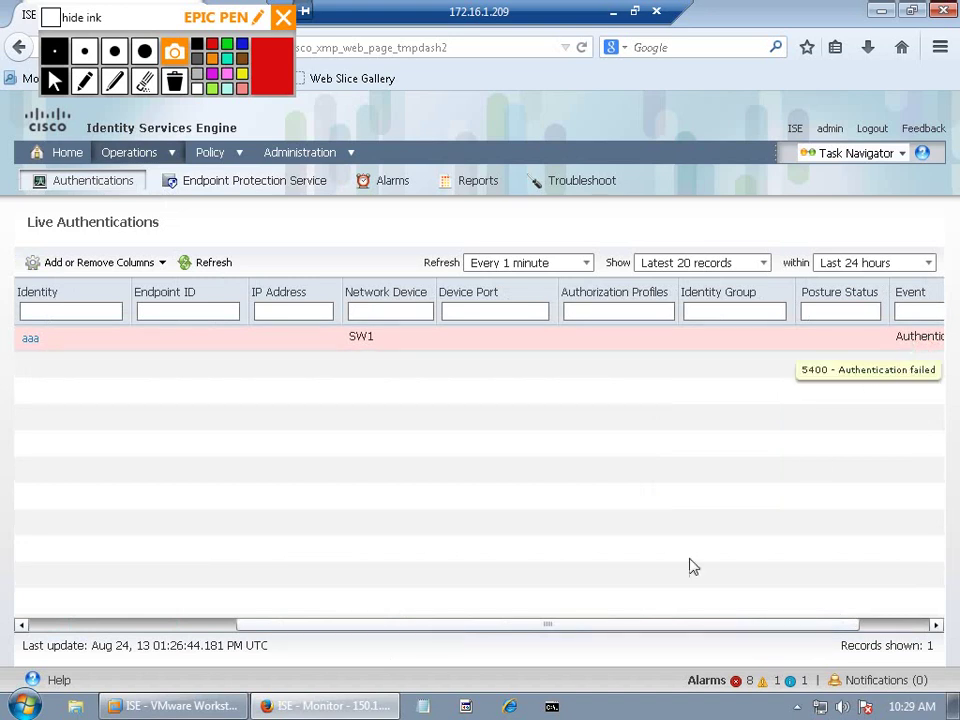
left_click_drag(576, 626, 305, 580)
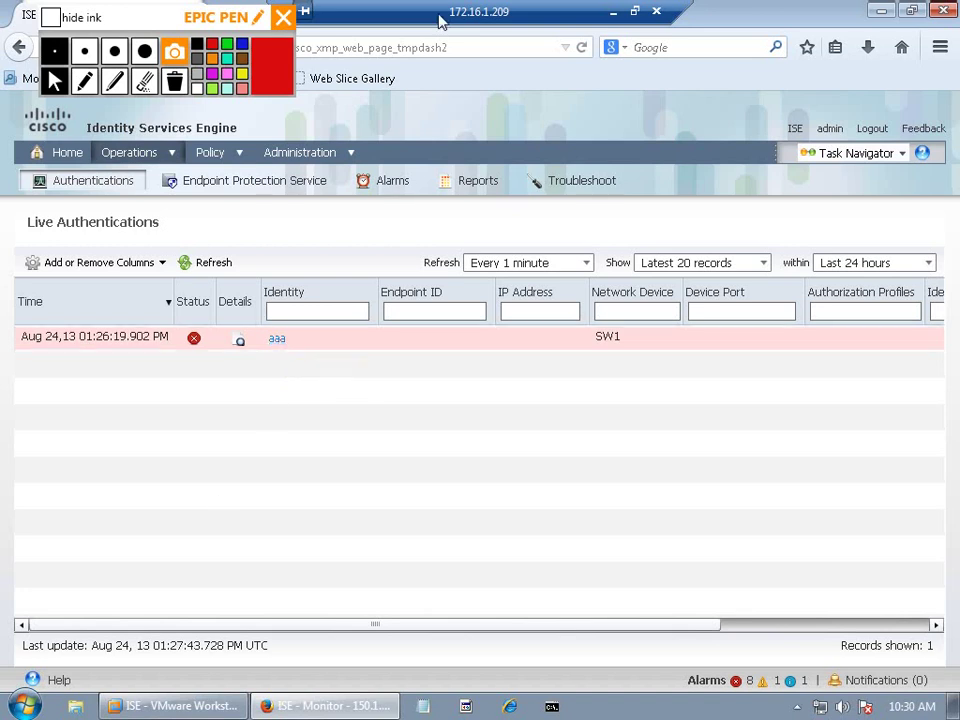
Step: Rerun the previous RADIUS test on SW1 with new-code replacing legacy
left_click(613, 11)
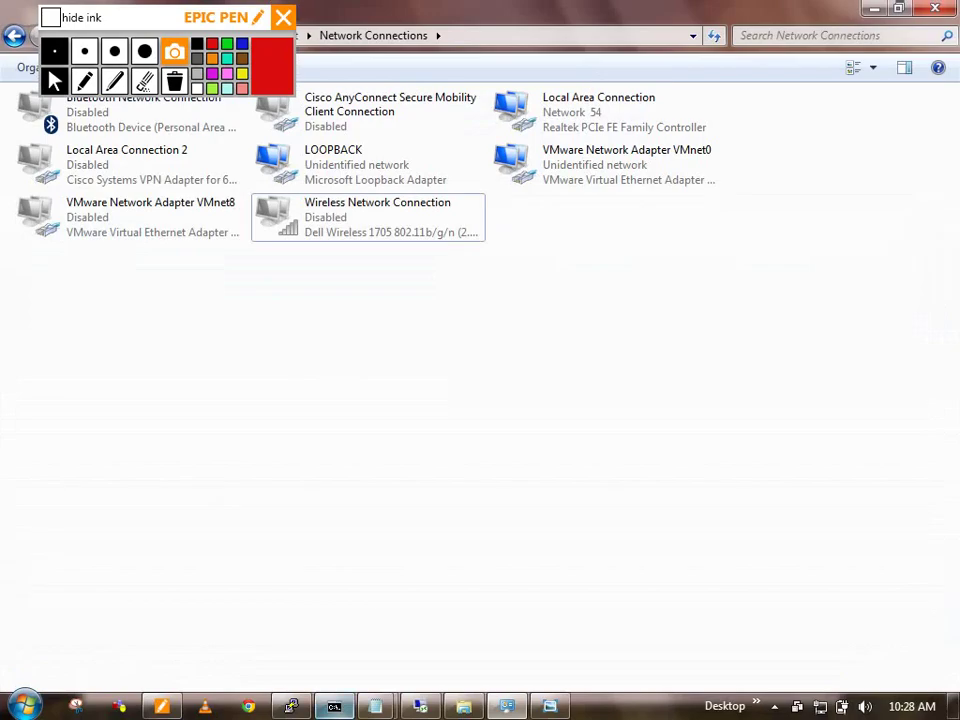
left_click(291, 706)
key("Up")
key("BackSpace")
key("BackSpace")
key("BackSpace")
key("BackSpace")
key("BackSpace")
key("BackSpace")
key("BackSpace")
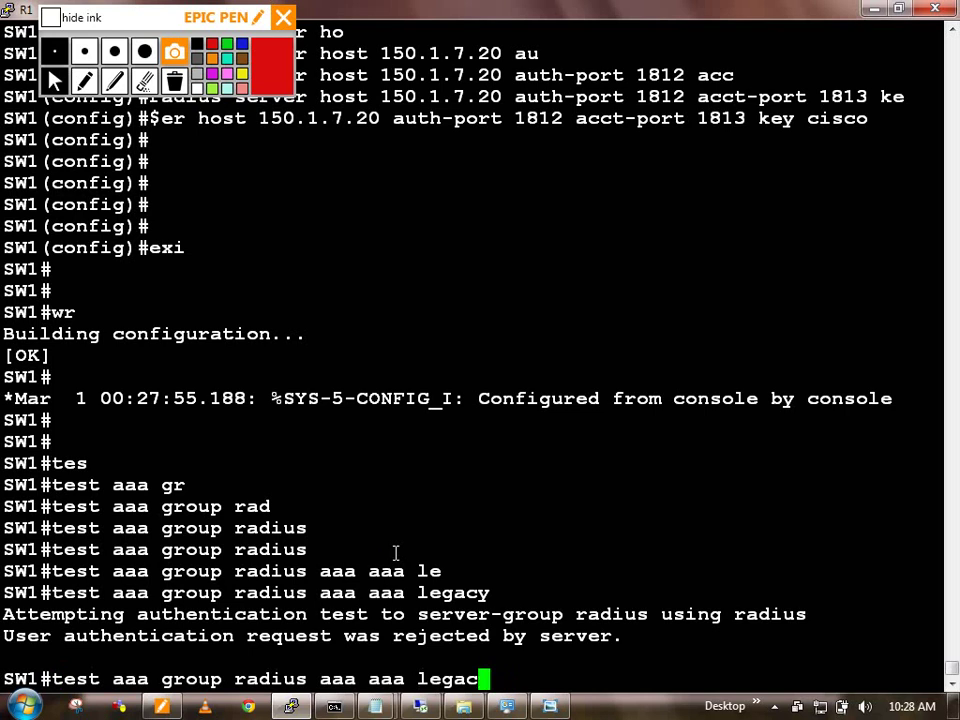
type("ne")
key("Tab")
type("w-code")
key("Return")
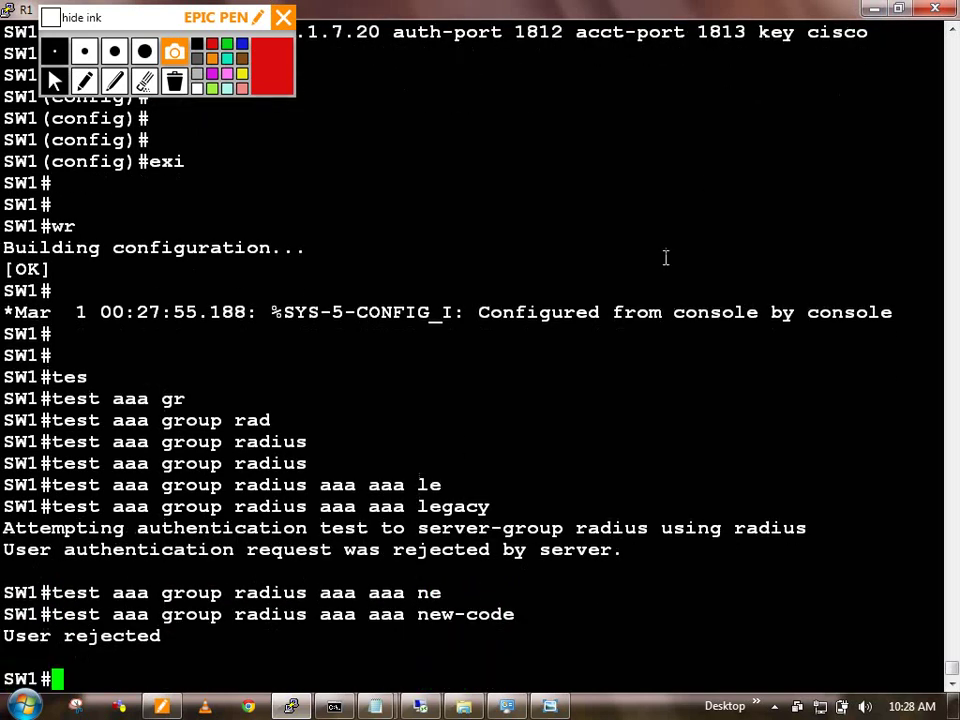
left_click(420, 706)
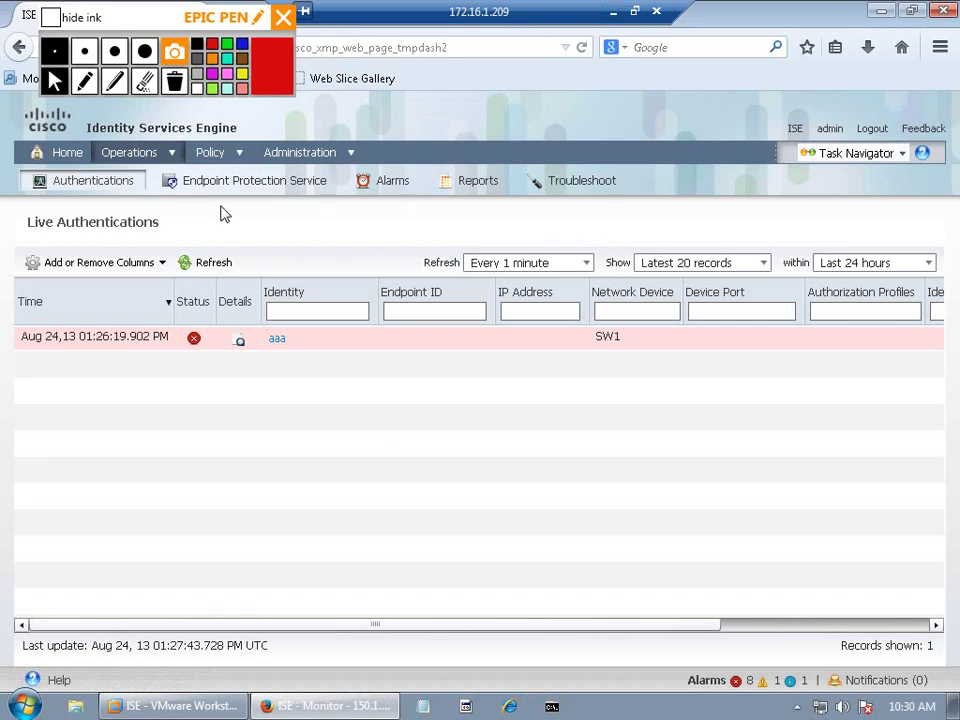
Step: Refresh Live Authentications to show the second failed attempt logged at 01:27:53
left_click(214, 266)
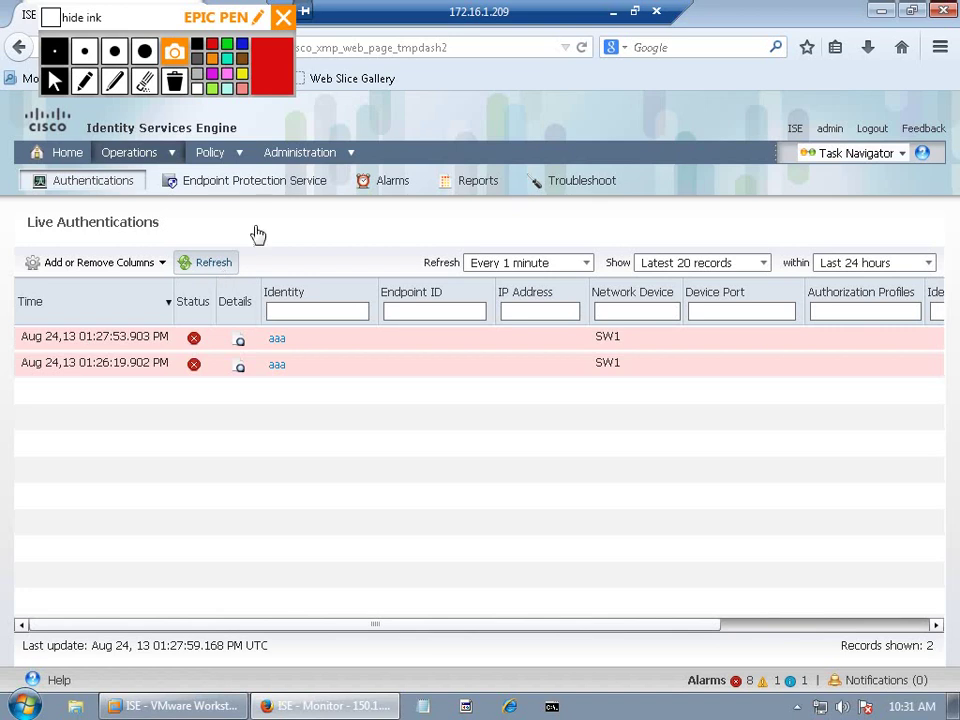
mouse_move(343, 160)
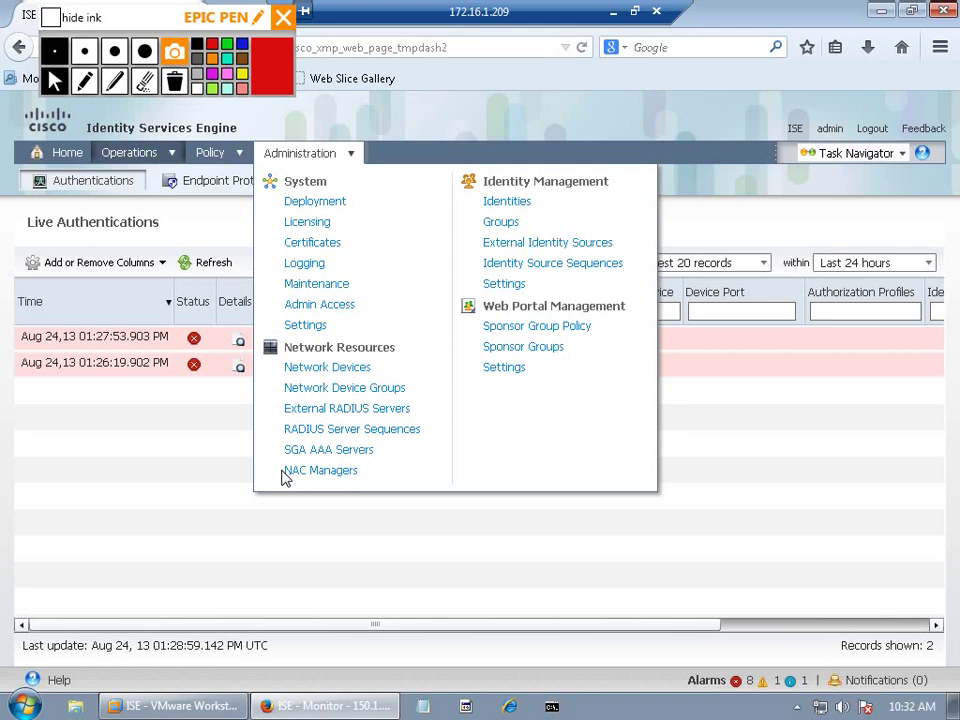
Step: On the Identity Management Groups page, add and submit user groups SALES, MARK and IT
left_click(502, 222)
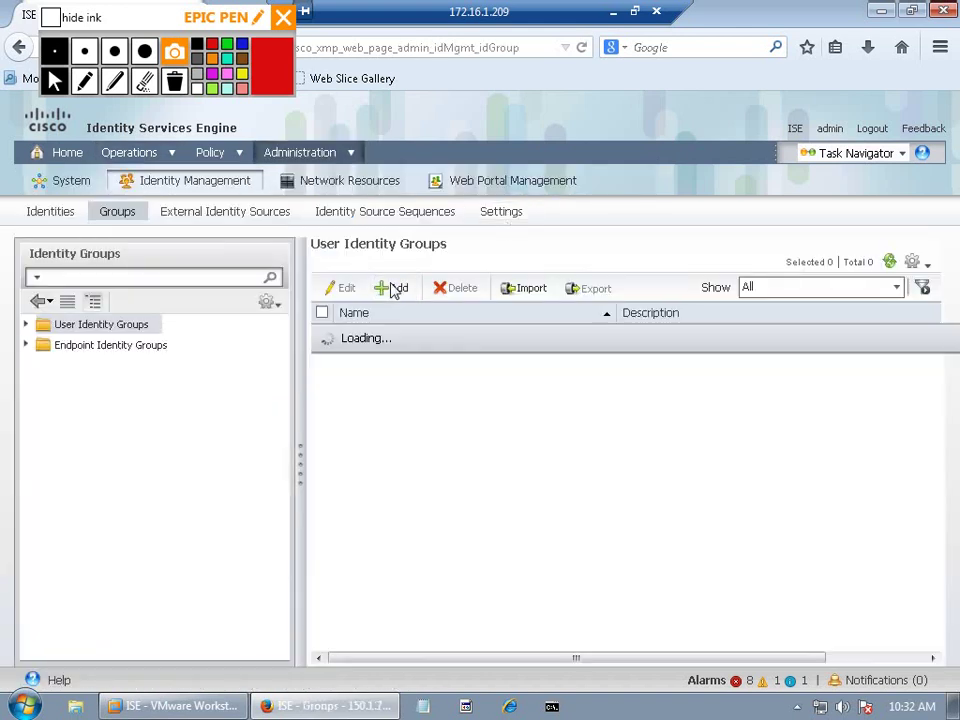
left_click(393, 287)
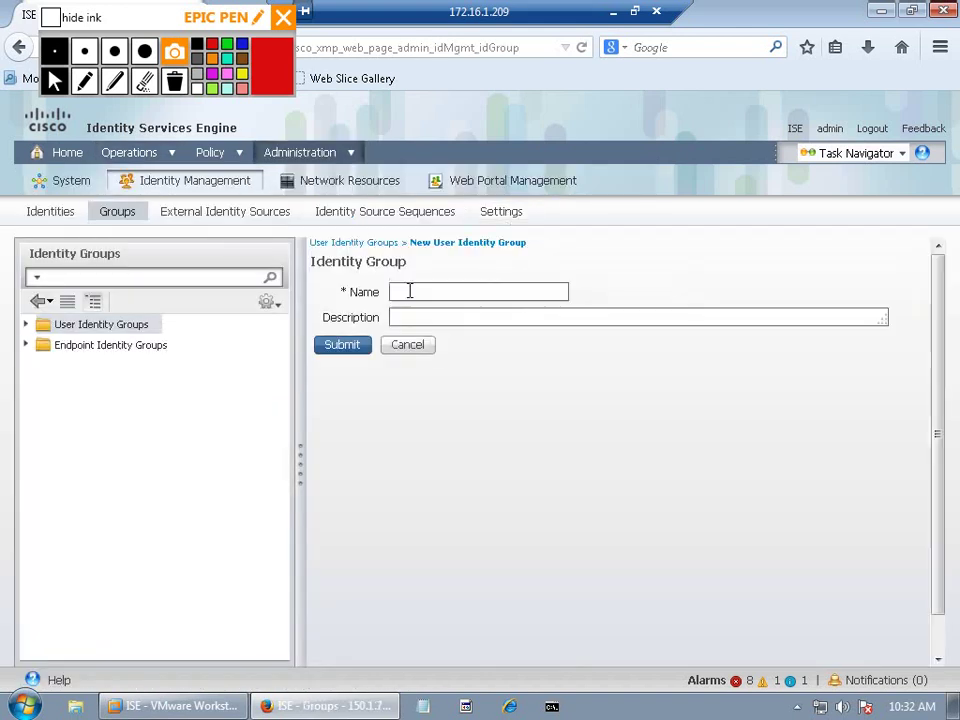
type("SALES")
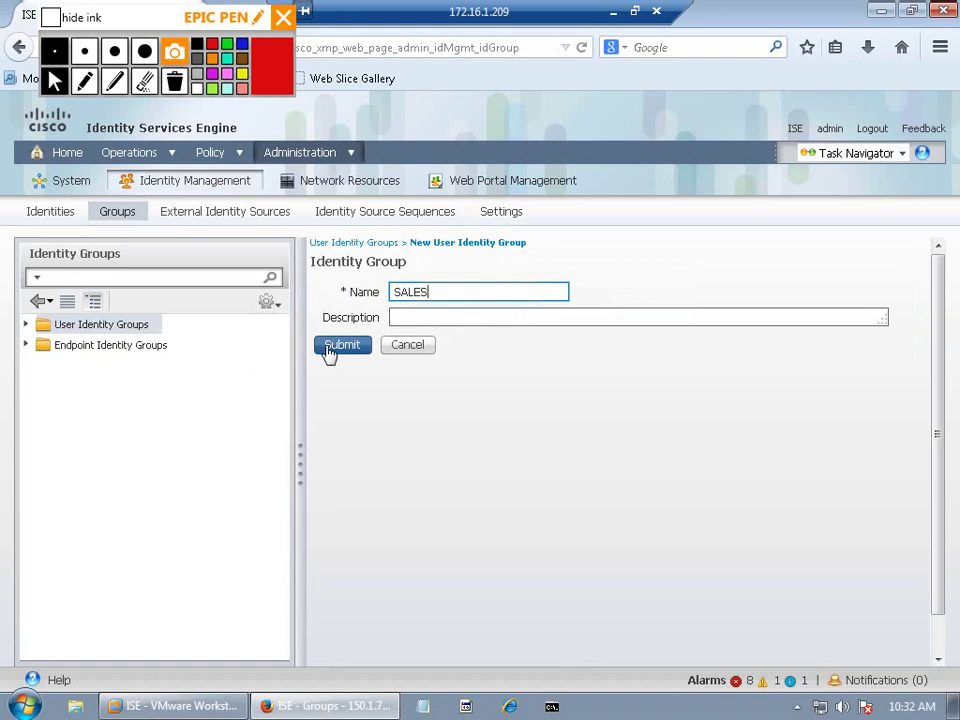
left_click(328, 346)
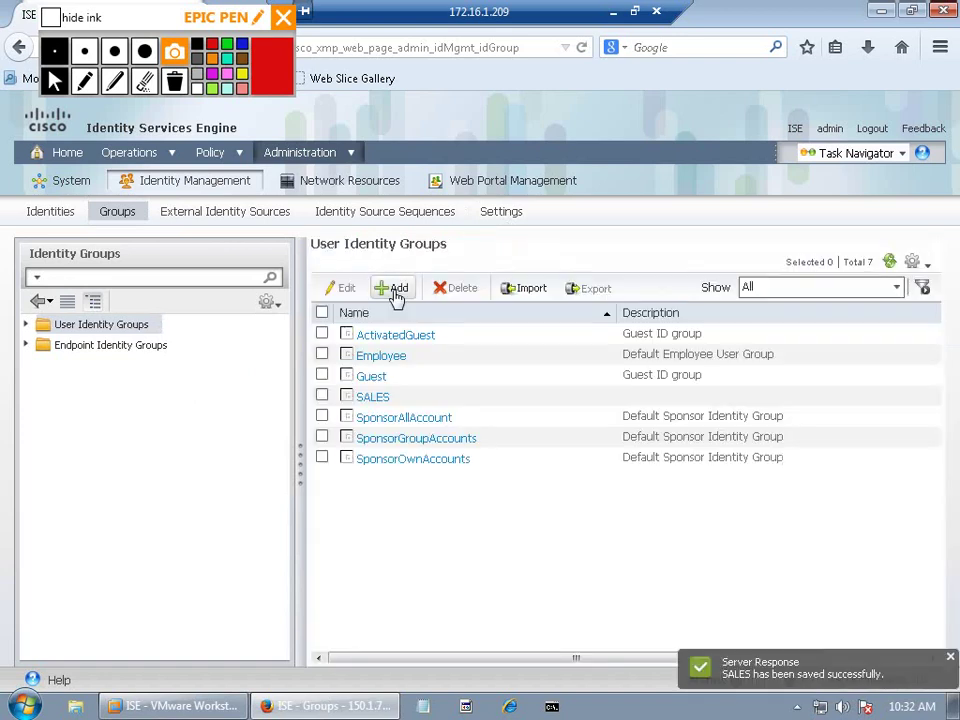
left_click(393, 293)
type("MARK")
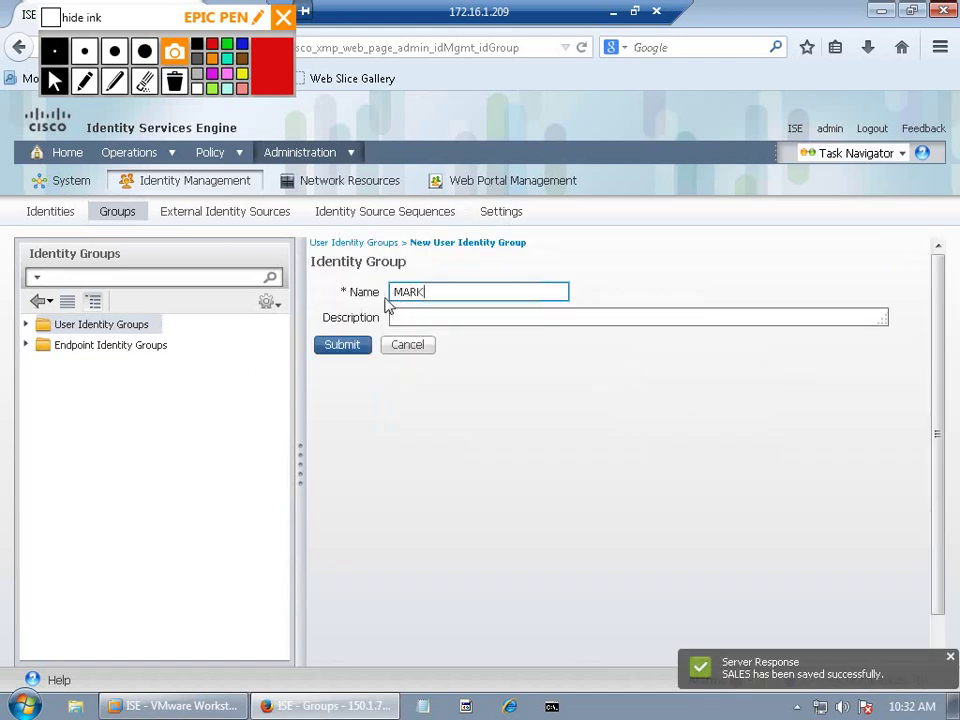
left_click(345, 345)
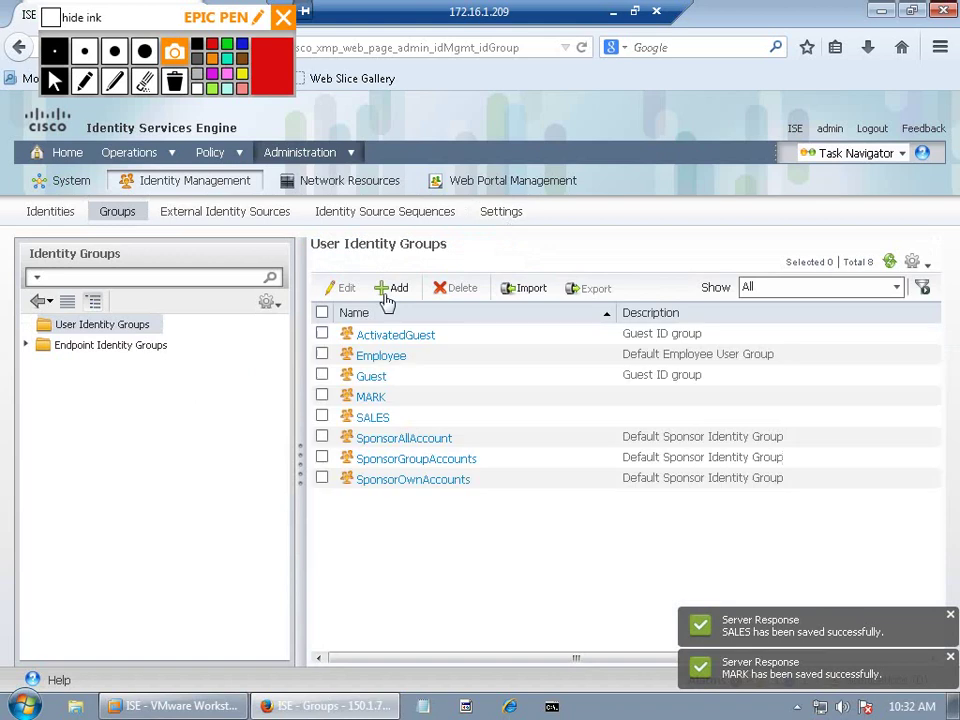
left_click(391, 292)
type("IT")
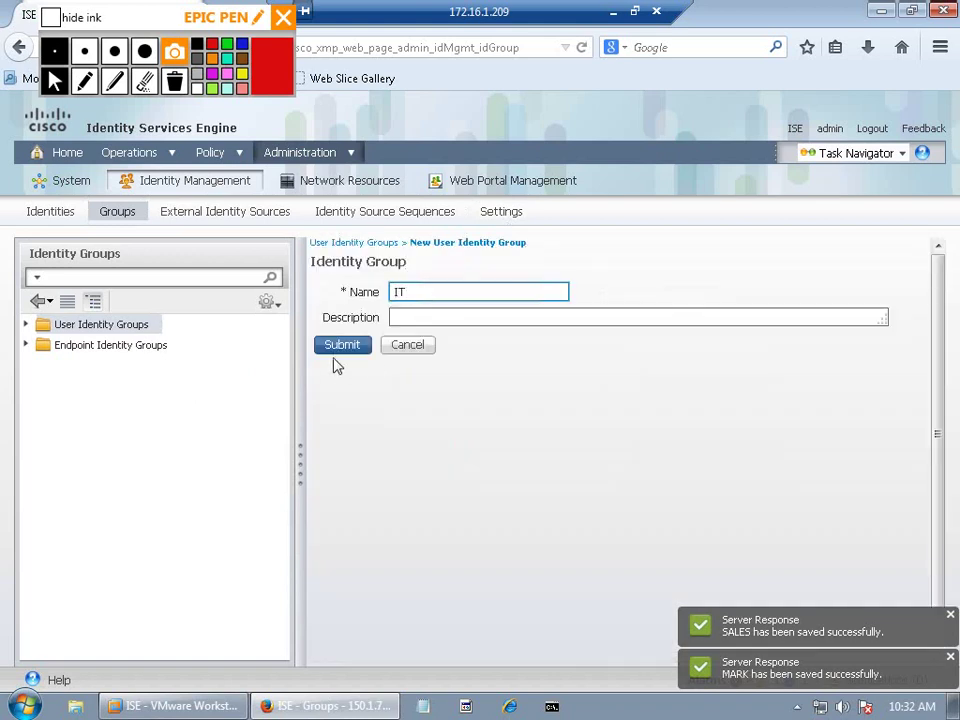
left_click(339, 347)
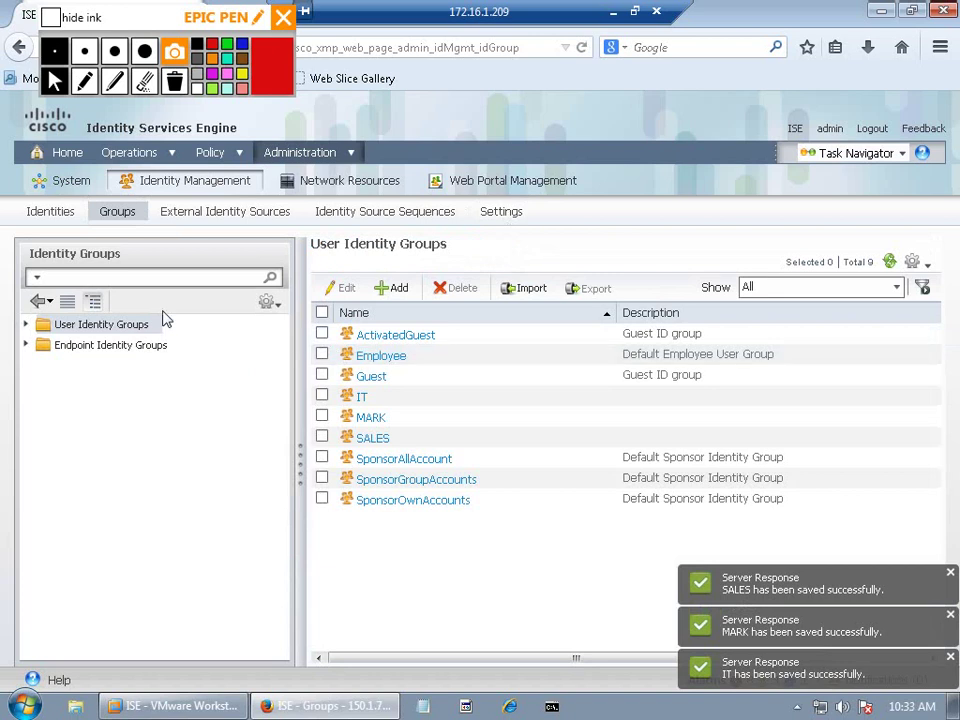
left_click(43, 219)
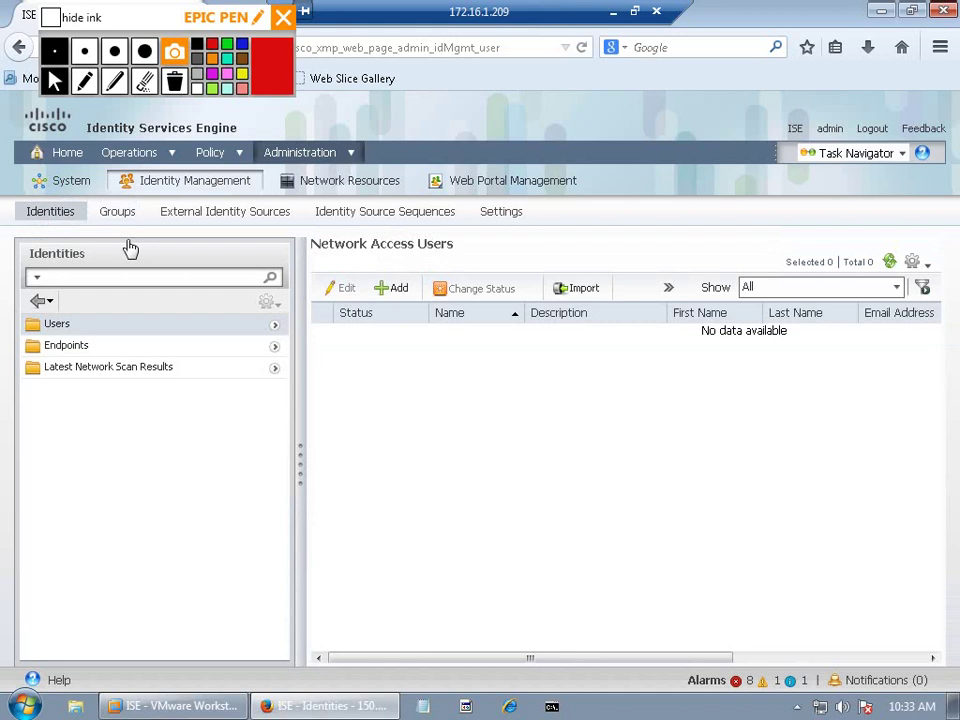
Step: Create network access user sales1 with a confirmed password in the SALES group
left_click(390, 288)
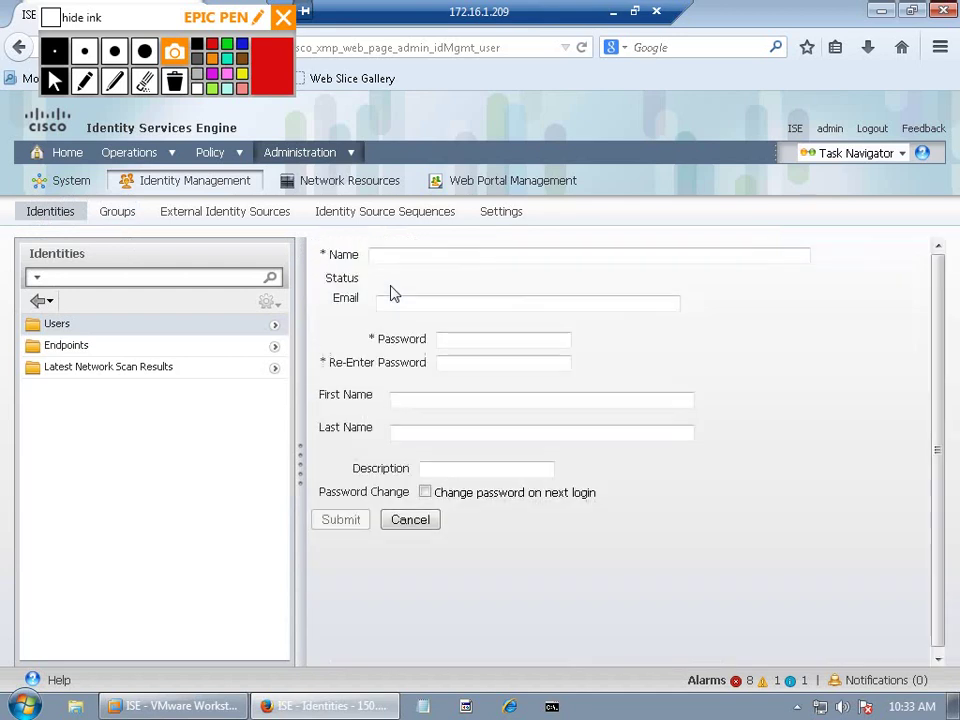
type("user")
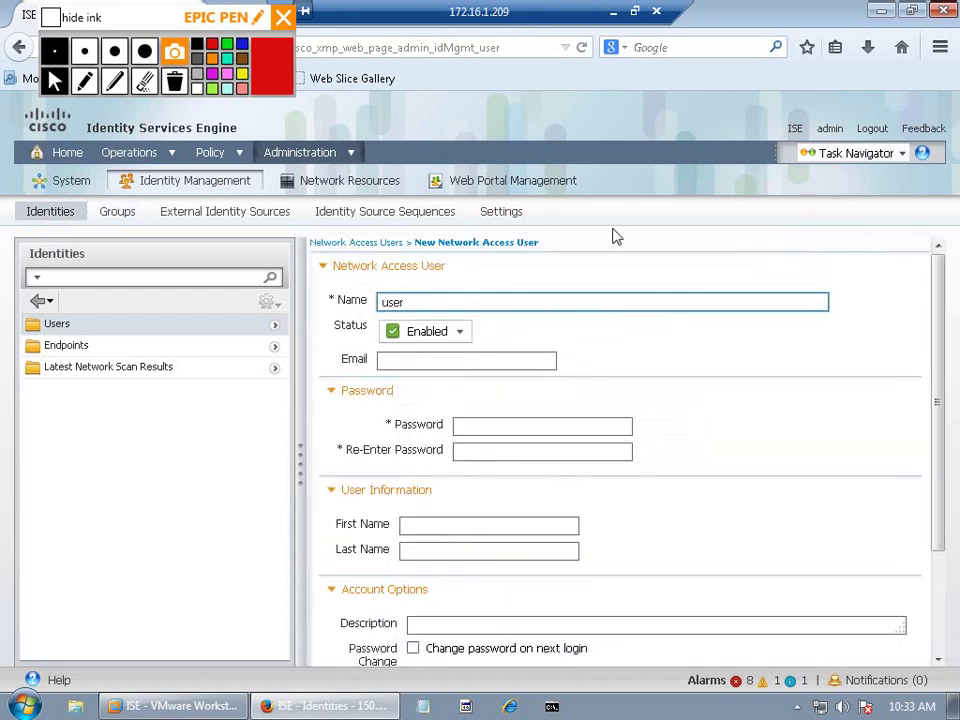
key("BackSpace")
key("BackSpace")
key("BackSpace")
key("BackSpace")
type("sales1")
left_click(536, 426)
type("cisco123")
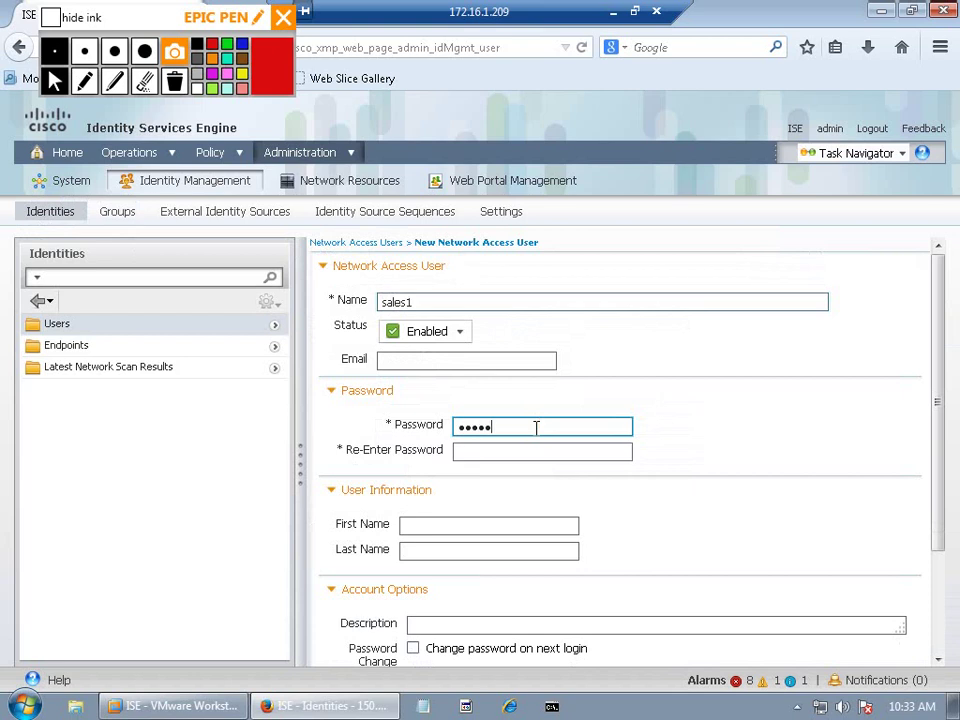
key("Tab")
type("cisco123")
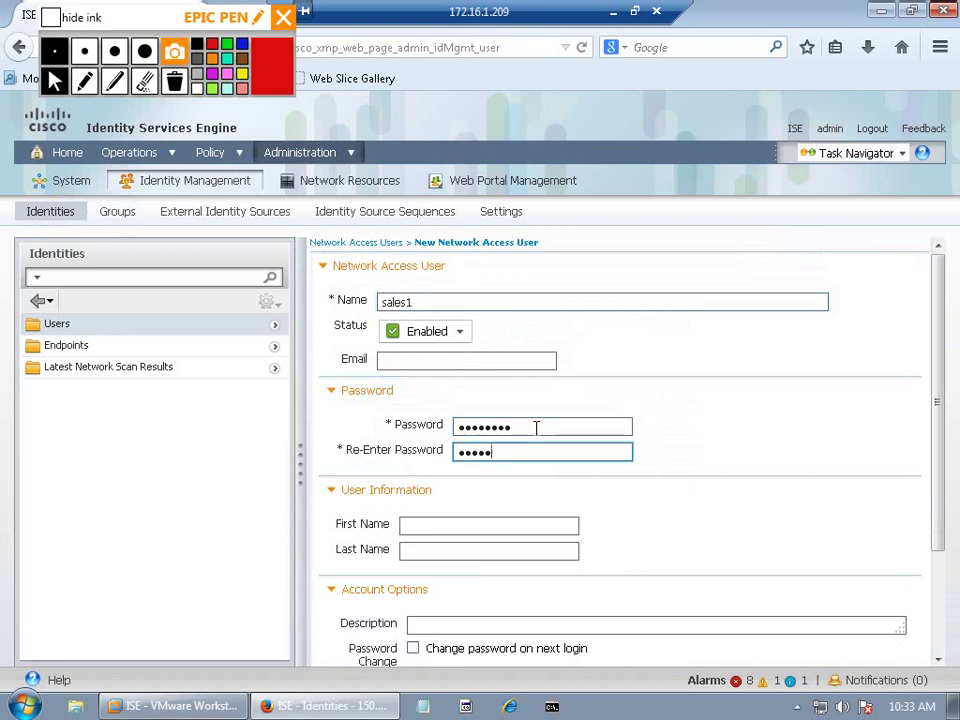
scroll(932, 500, "down", 3)
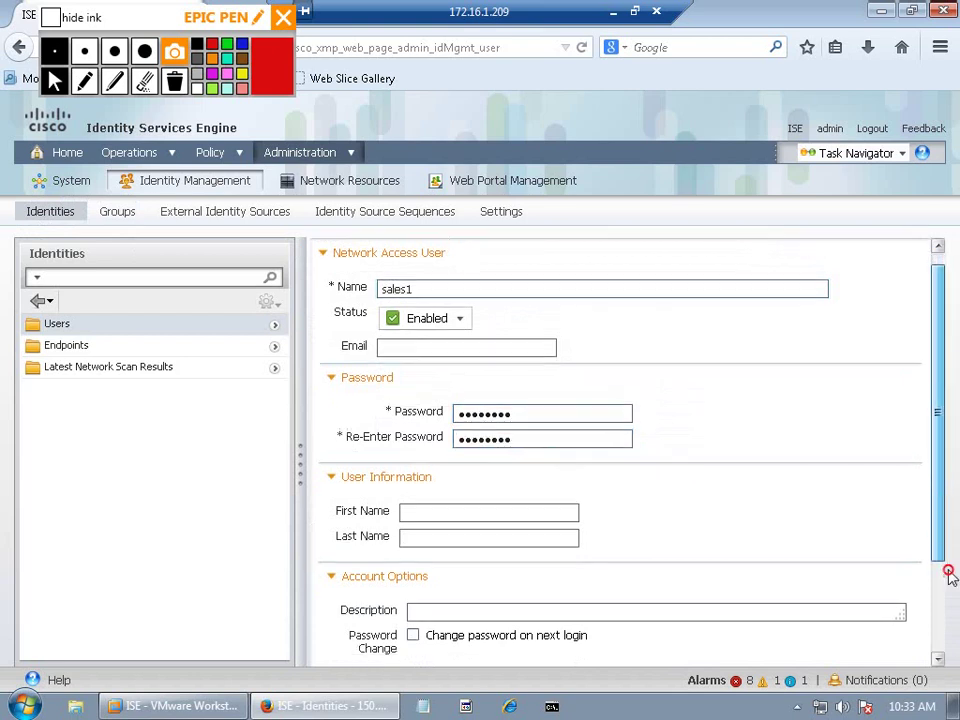
left_click(516, 600)
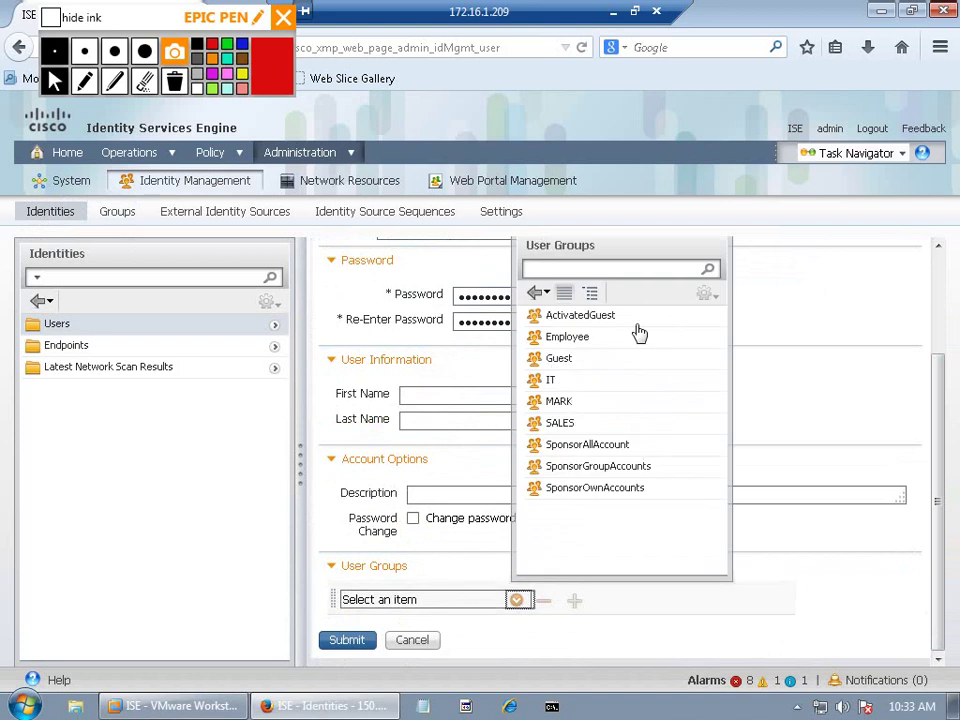
left_click(587, 428)
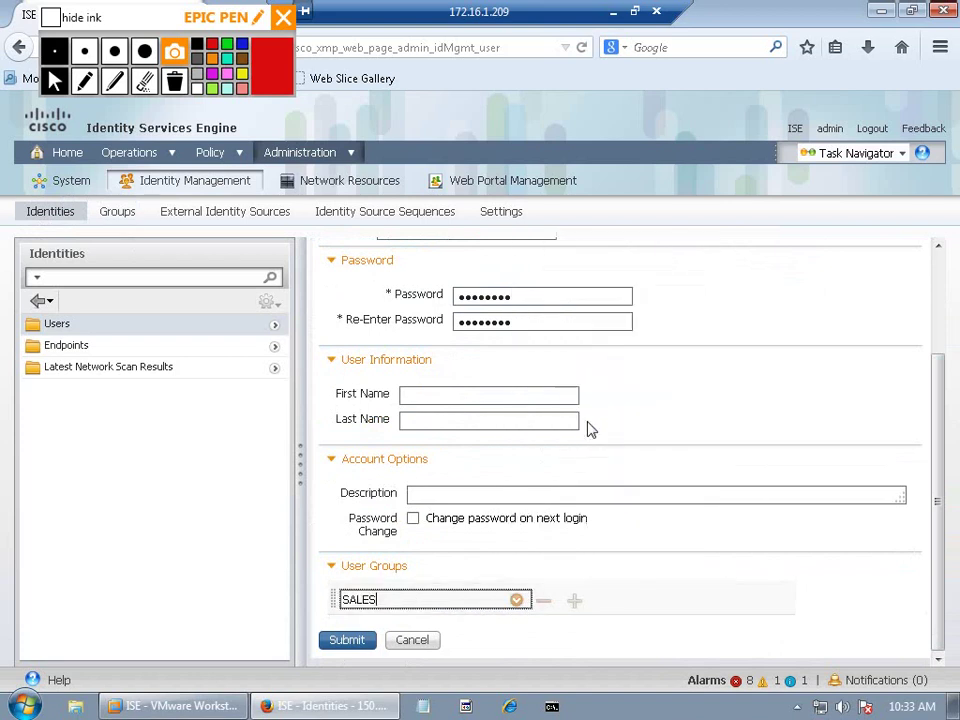
left_click(358, 642)
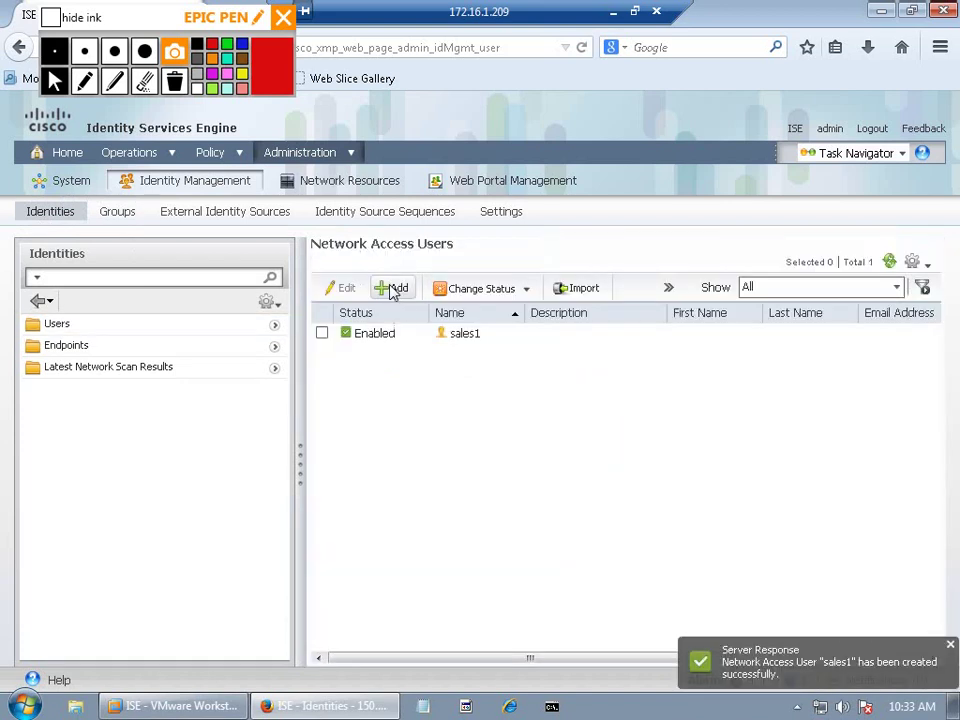
Step: Create network access user mark1 with a confirmed password in the MARK group
left_click(390, 287)
type("mark1")
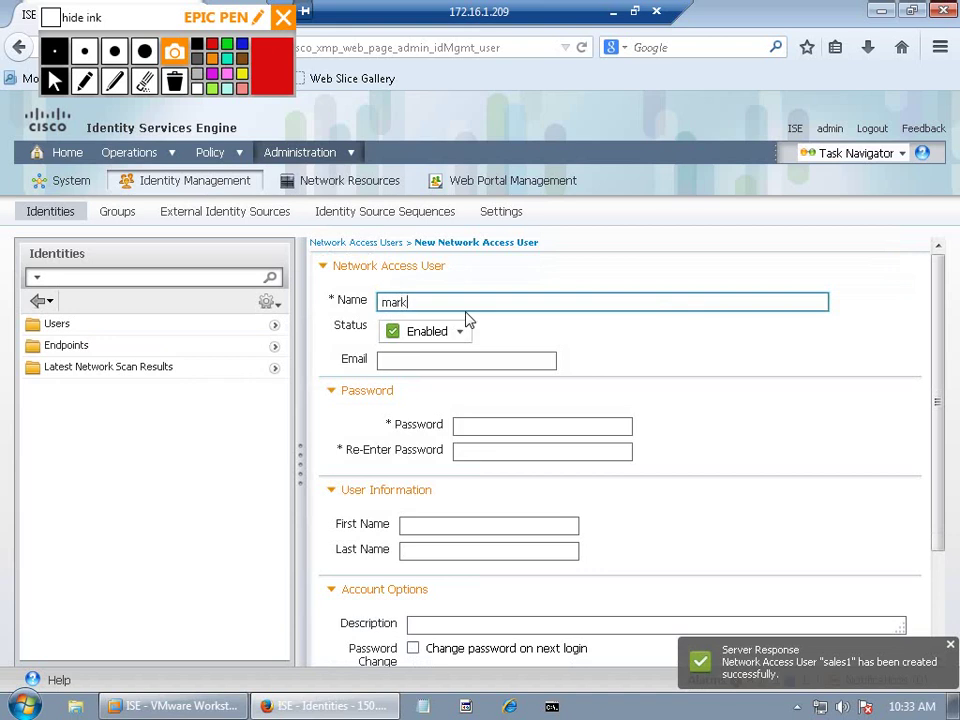
left_click(489, 425)
type("cisco")
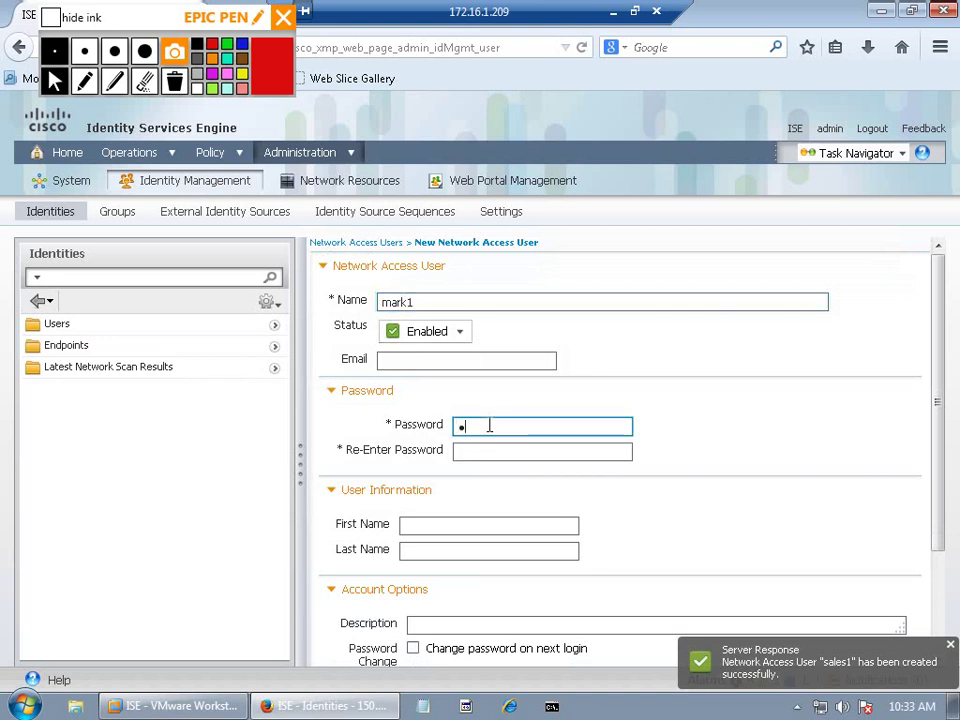
type("123")
key("Tab")
type("cisco12")
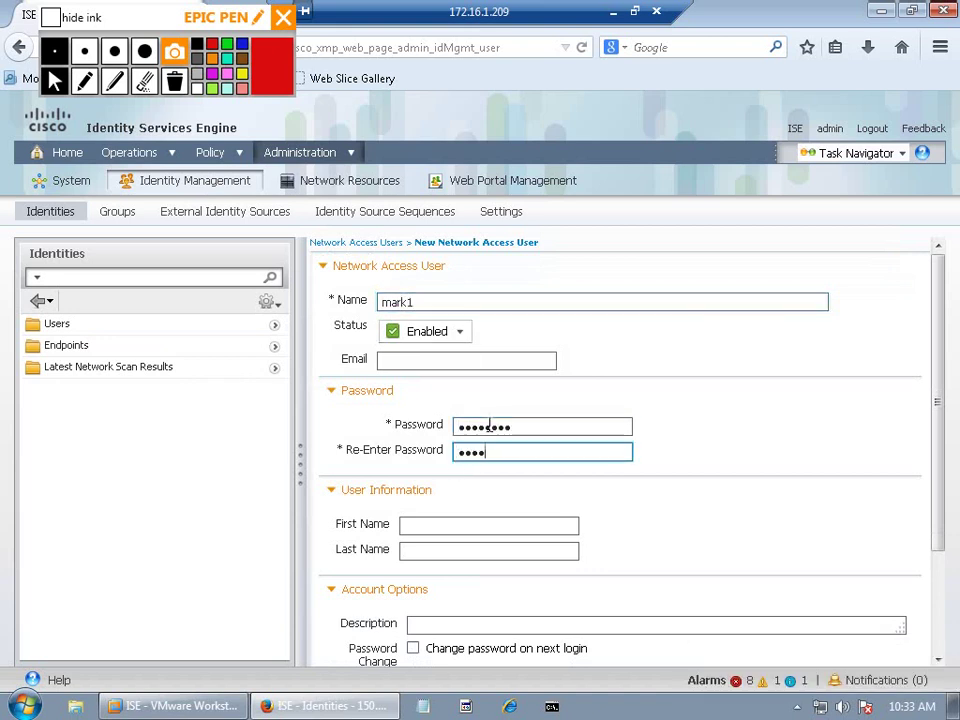
type("3")
left_click_drag(937, 519, 937, 660)
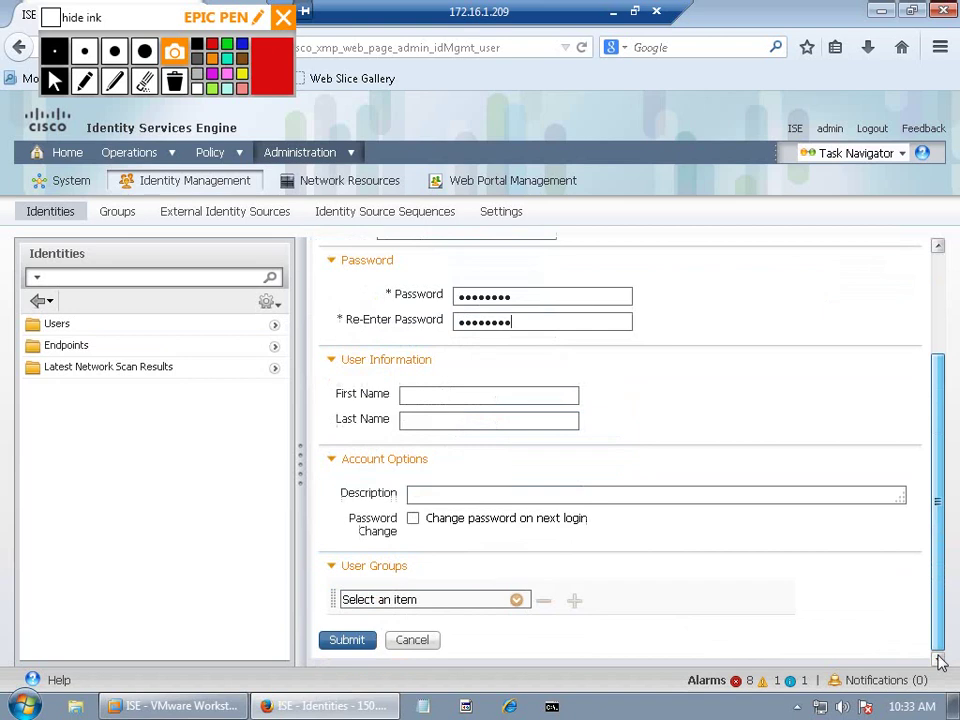
left_click(517, 599)
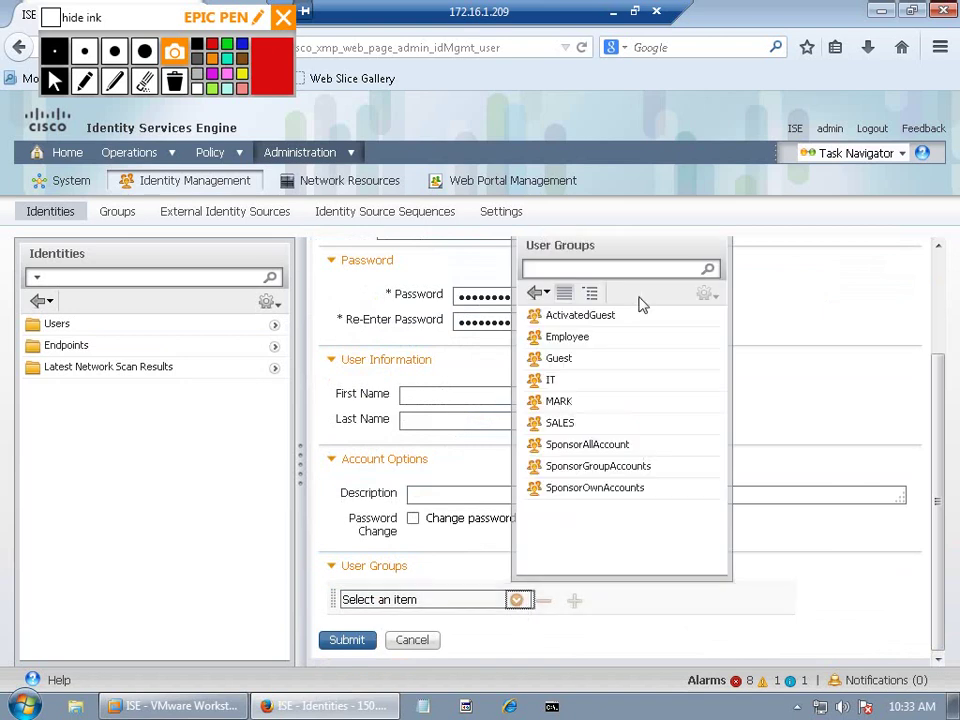
left_click(579, 403)
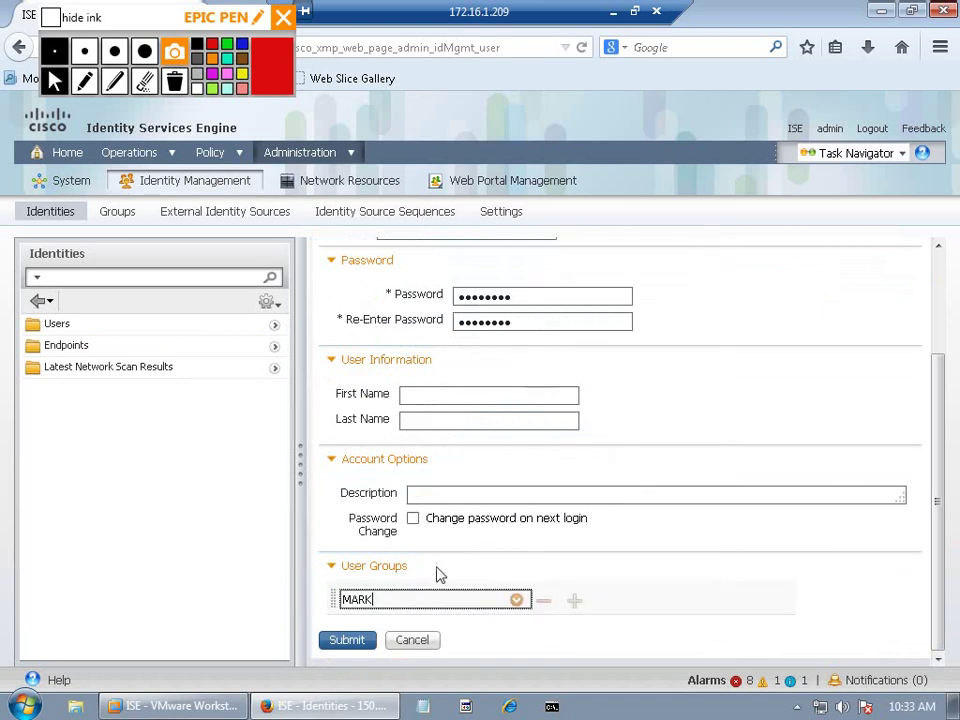
left_click(368, 641)
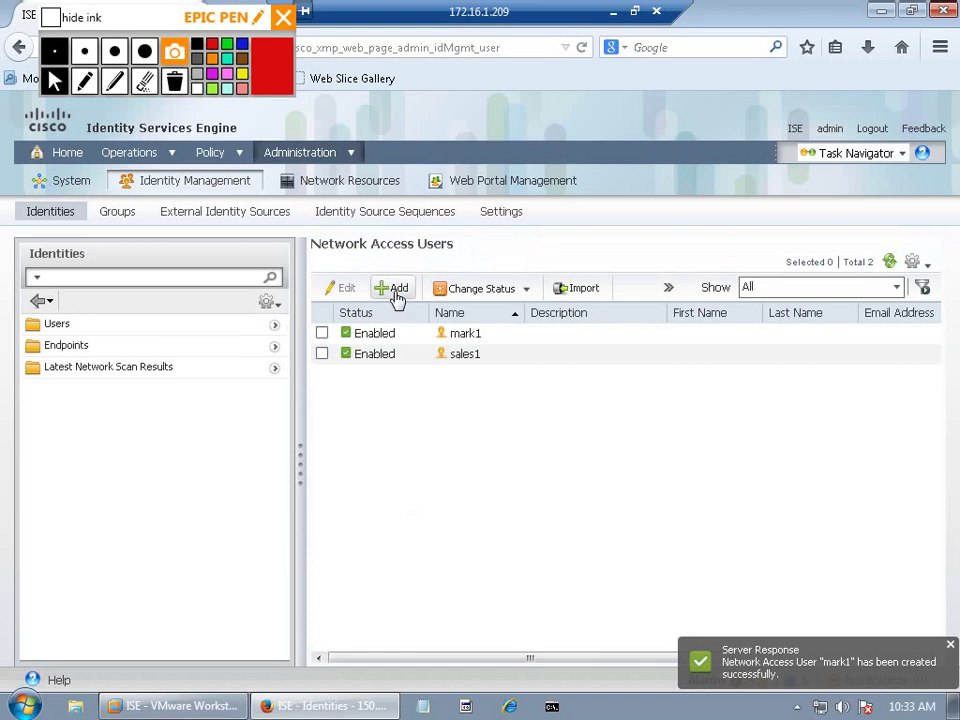
Step: Create network access user it1 with a confirmed password in the IT group
left_click(396, 289)
type("it1")
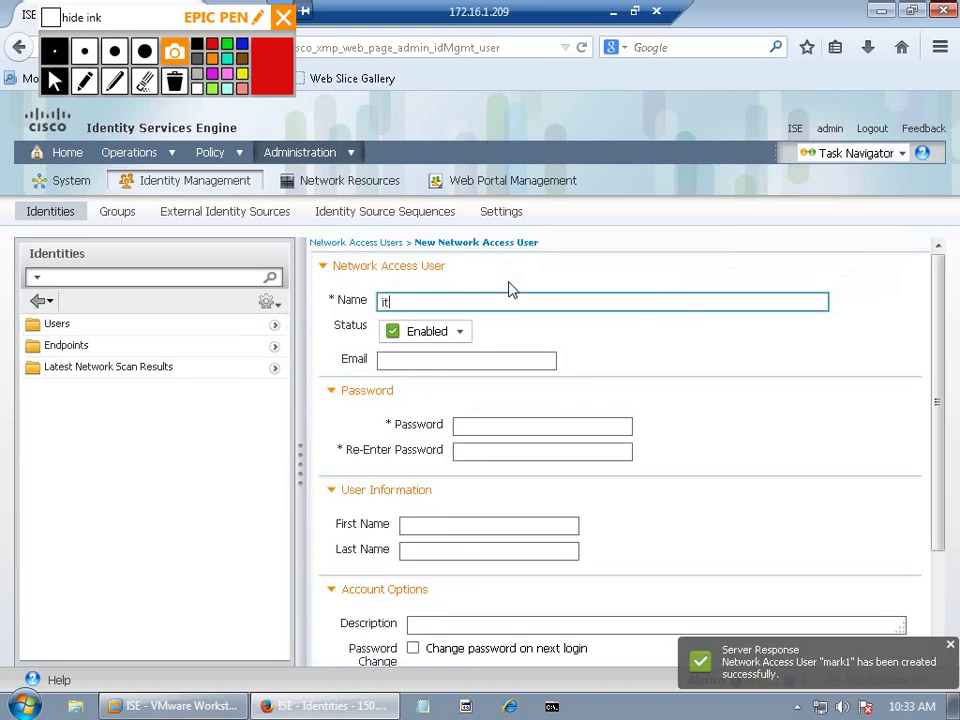
key("Tab")
key("Tab")
type("********")
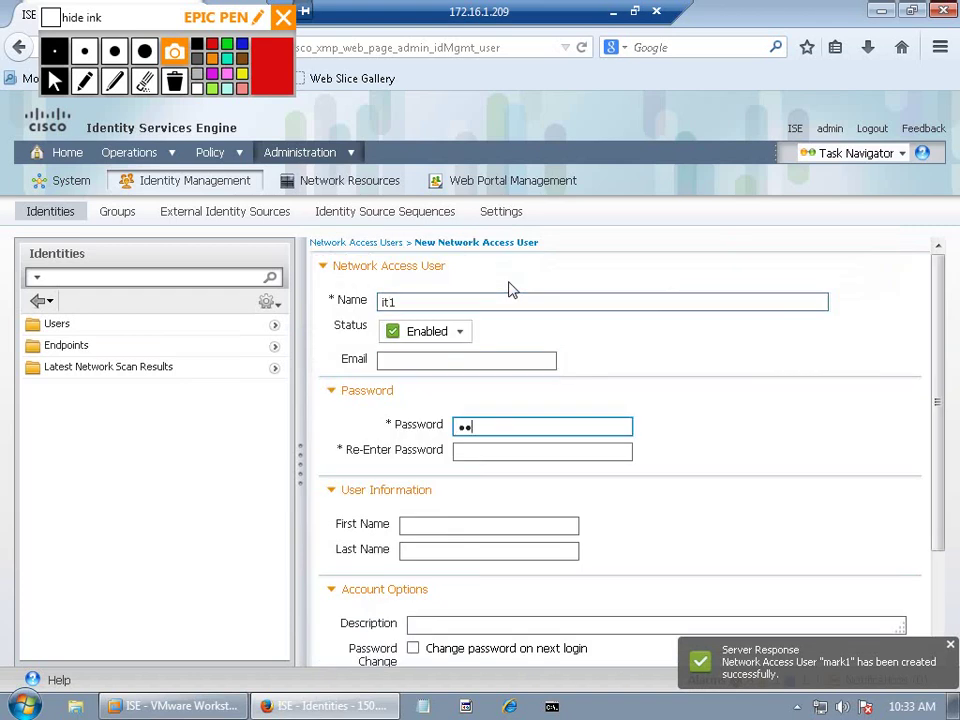
key("Tab")
type("********")
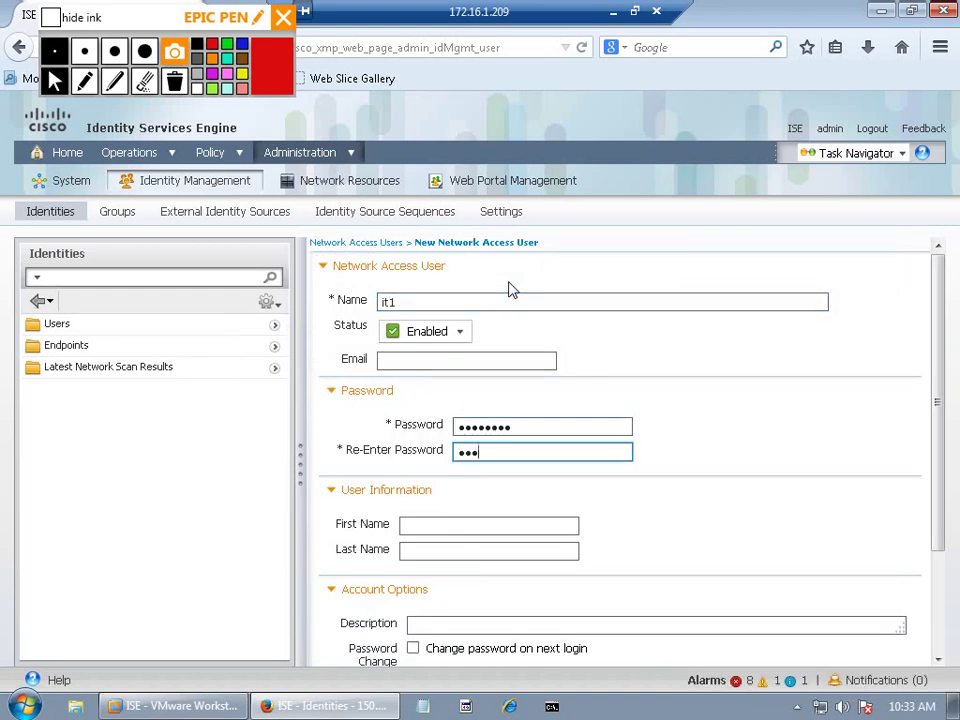
left_click(940, 568)
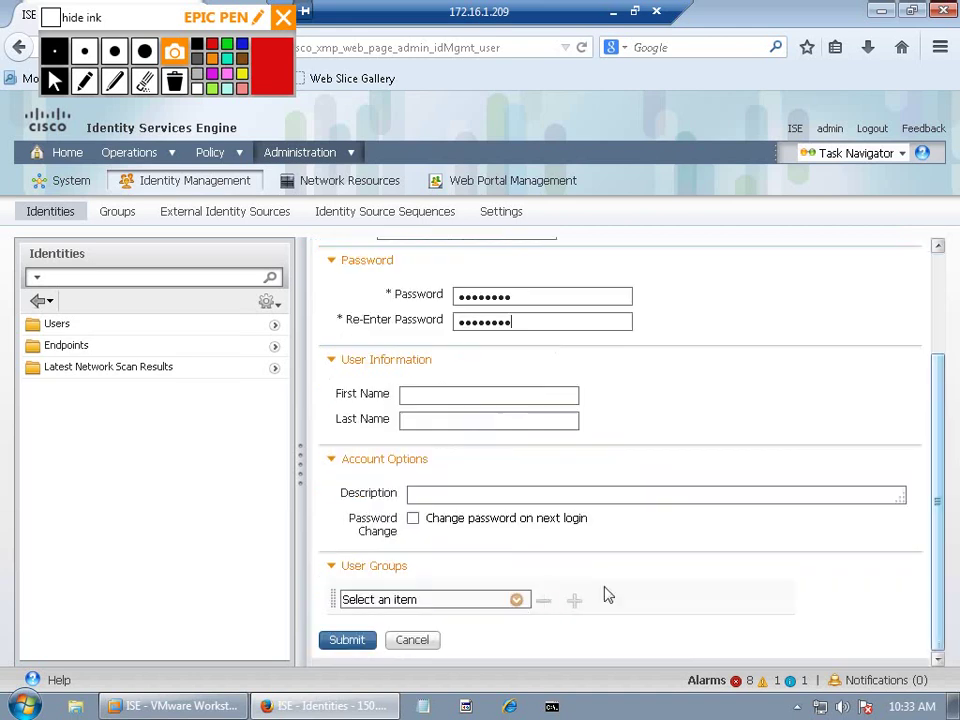
left_click(516, 600)
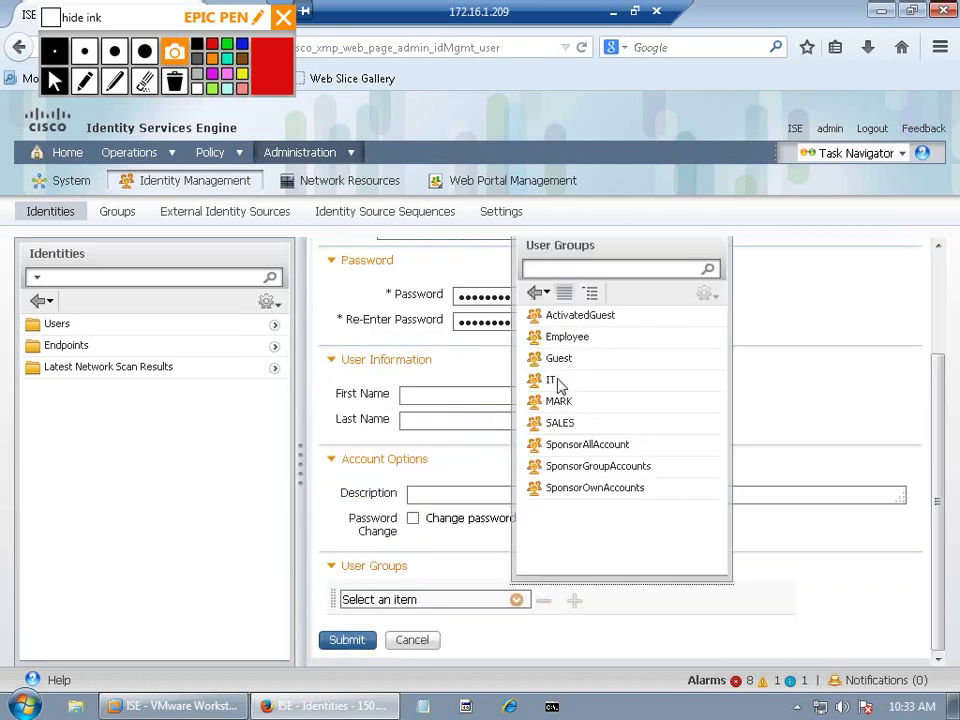
left_click(553, 382)
left_click(347, 639)
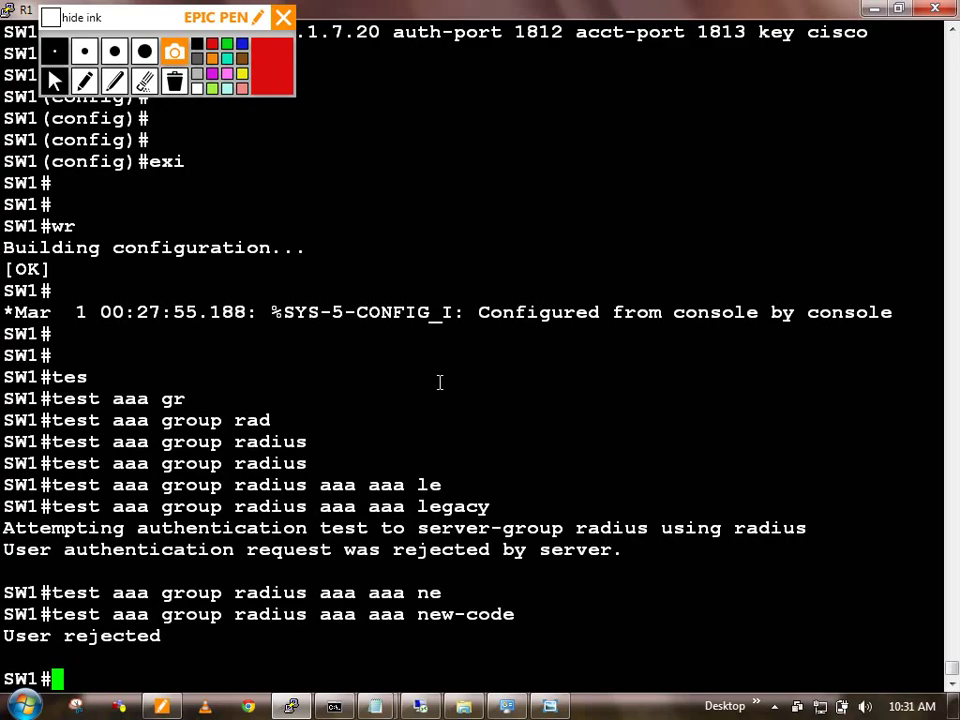
Step: Run the new-code RADIUS test aaa command for user sales1
key("Up")
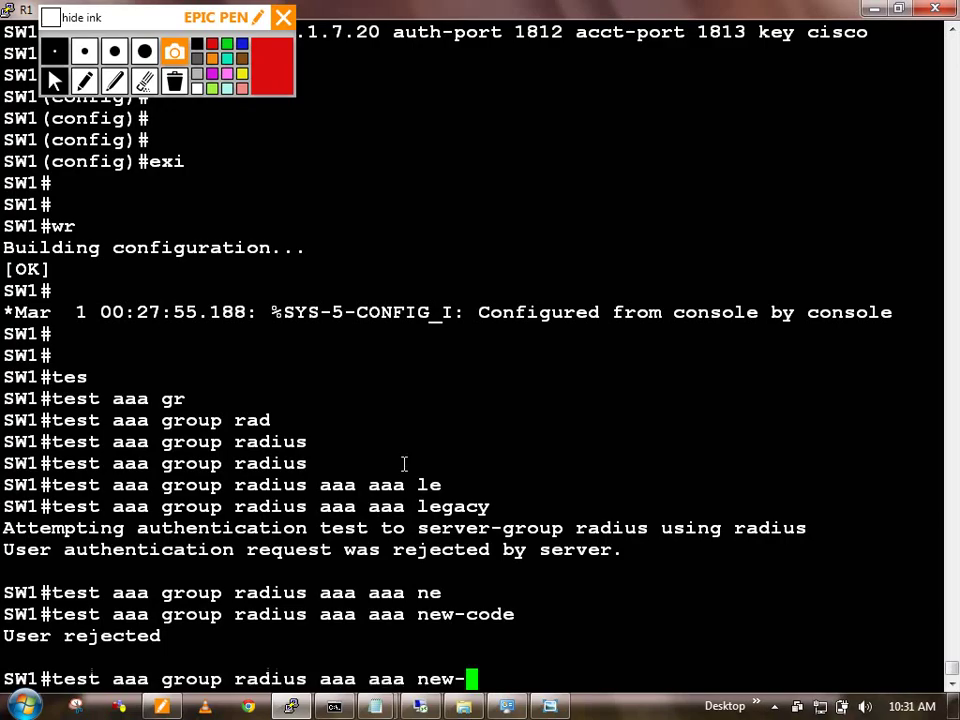
key("Left")
key("Left")
key("Left")
key("Left")
key("Left")
key("Left")
key("Left")
key("Left")
key("Left")
key("Left")
key("Left")
key("Left")
key("Right")
key("Right")
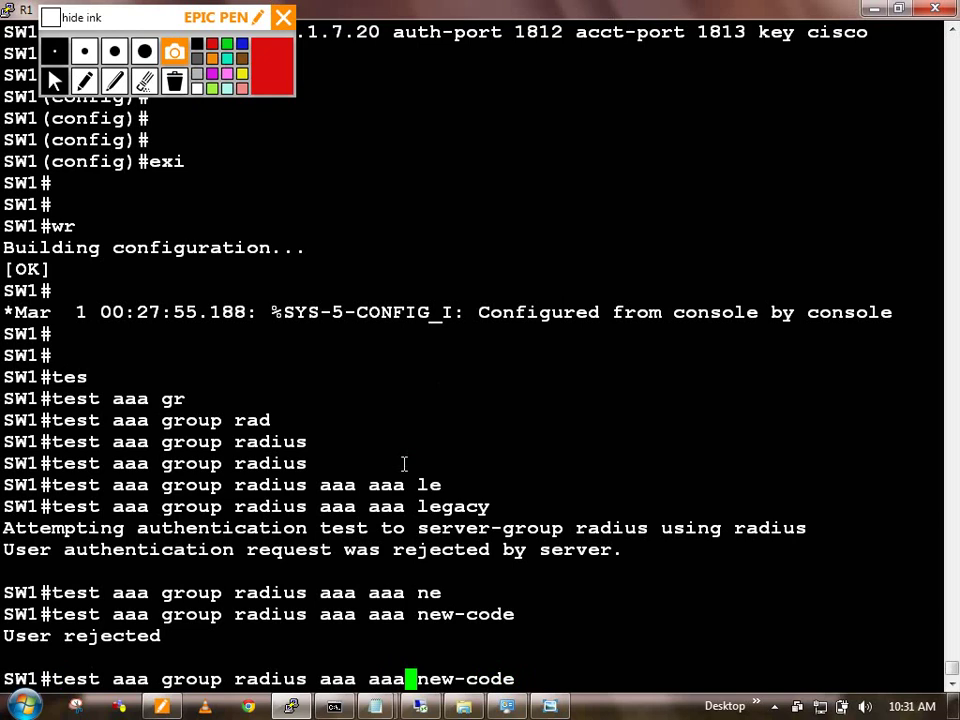
key("BackSpace")
key("BackSpace")
key("BackSpace")
key("BackSpace")
key("BackSpace")
key("BackSpace")
key("BackSpace")
type("sales1 ")
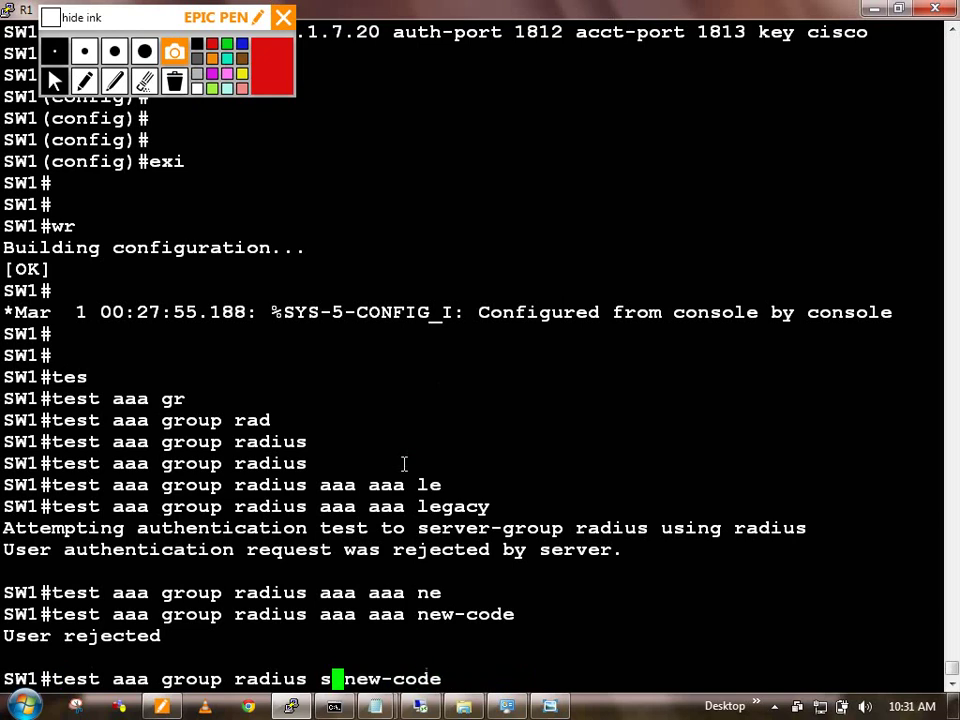
type("Cisco123")
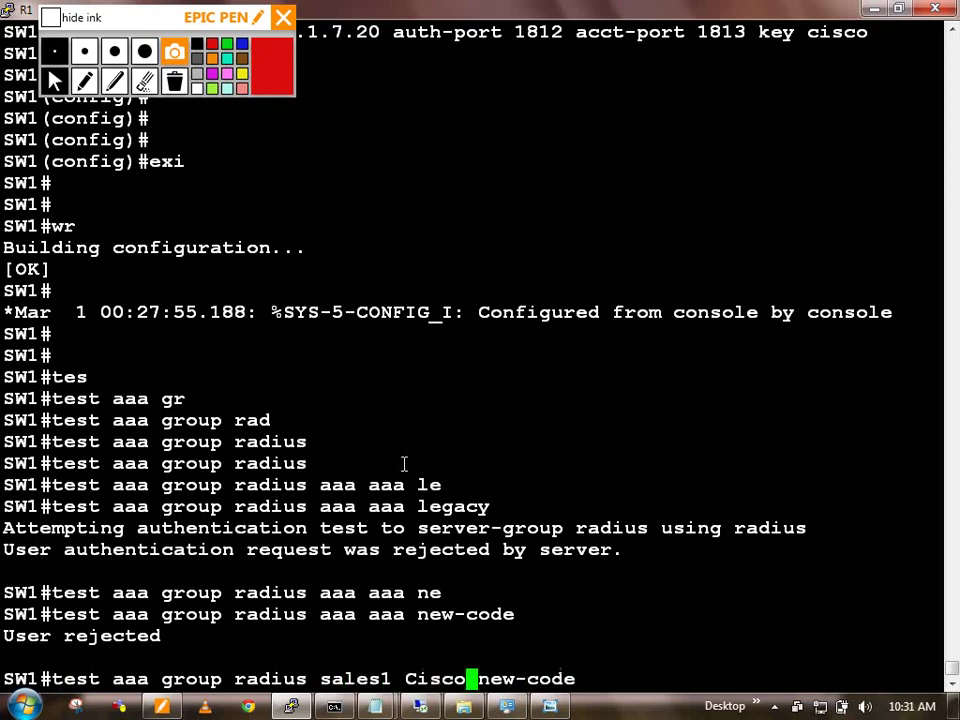
key("Return")
Step: Rerun the RADIUS authentication test for mark1 and then it1
key("Up")
key("Left")
key("Left")
key("Left")
key("Left")
key("Left")
key("Left")
key("Left")
key("Left")
key("Left")
key("Left")
key("Left")
key("Left")
key("Left")
key("Left")
key("Left")
key("Left")
key("Left")
key("Left")
key("Left")
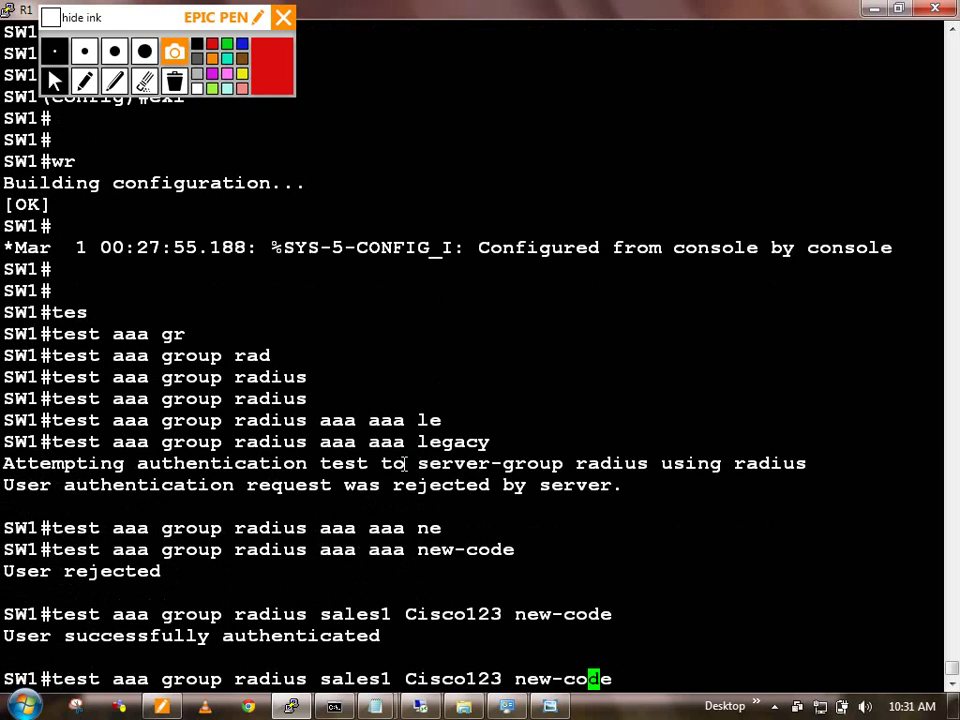
key("BackSpace")
key("BackSpace")
key("BackSpace")
key("BackSpace")
key("BackSpace")
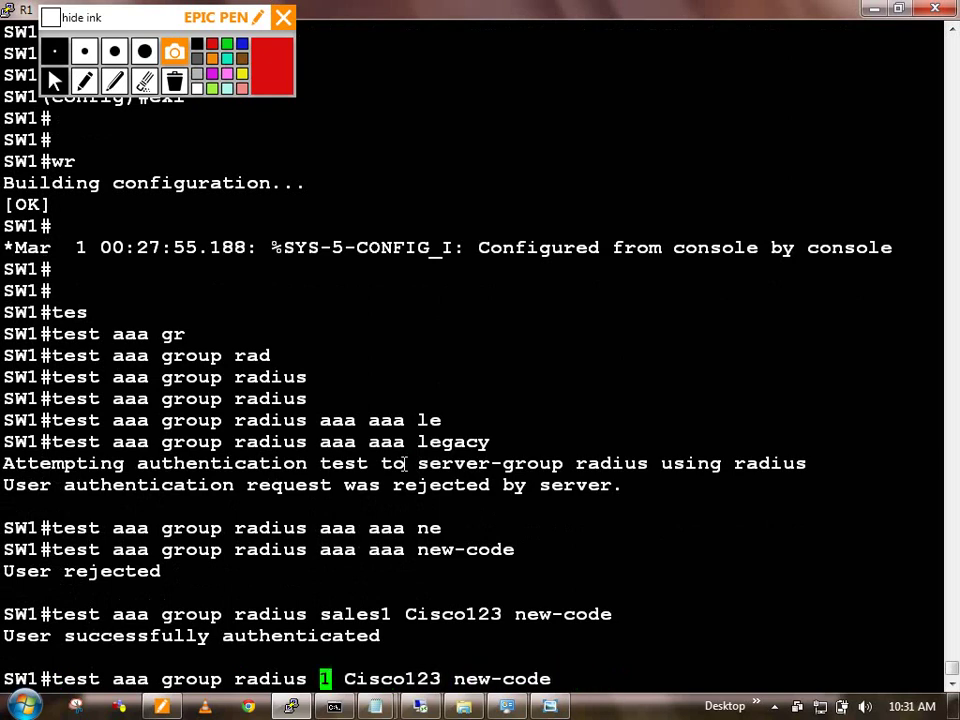
type("mark")
key("Return")
key("Up")
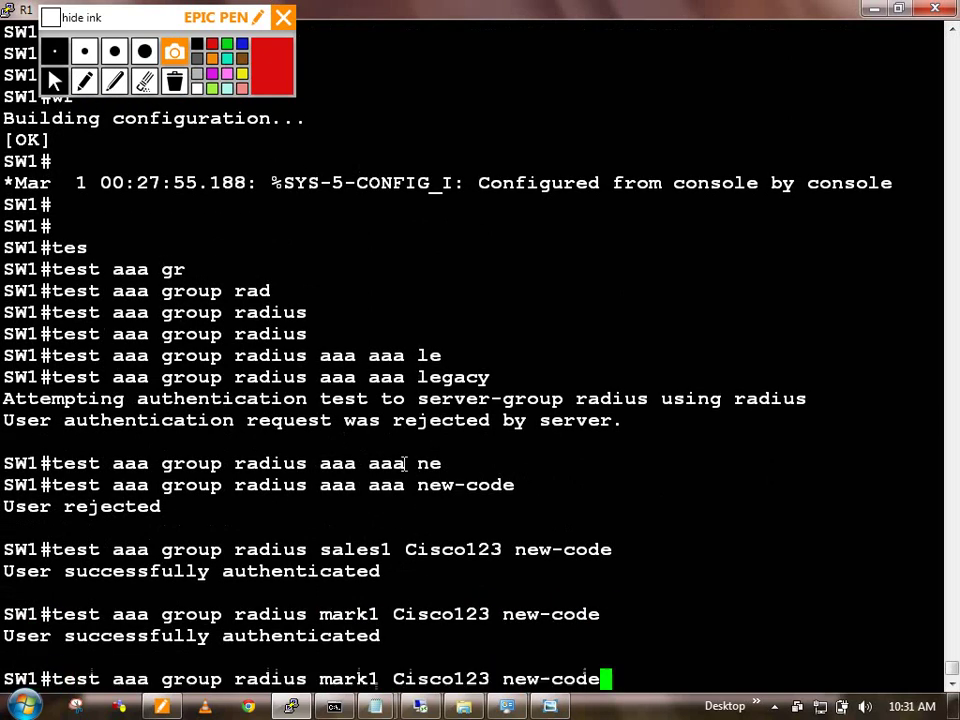
key("Left")
key("Left")
key("Left")
key("Left")
key("Left")
key("Left")
key("Left")
key("Left")
key("Left")
key("Left")
key("Left")
key("Left")
key("Left")
key("Left")
key("Left")
key("Left")
key("Left")
key("Left")
key("Left")
key("BackSpace")
key("BackSpace")
key("BackSpace")
key("BackSpace")
type("it")
key("Return")
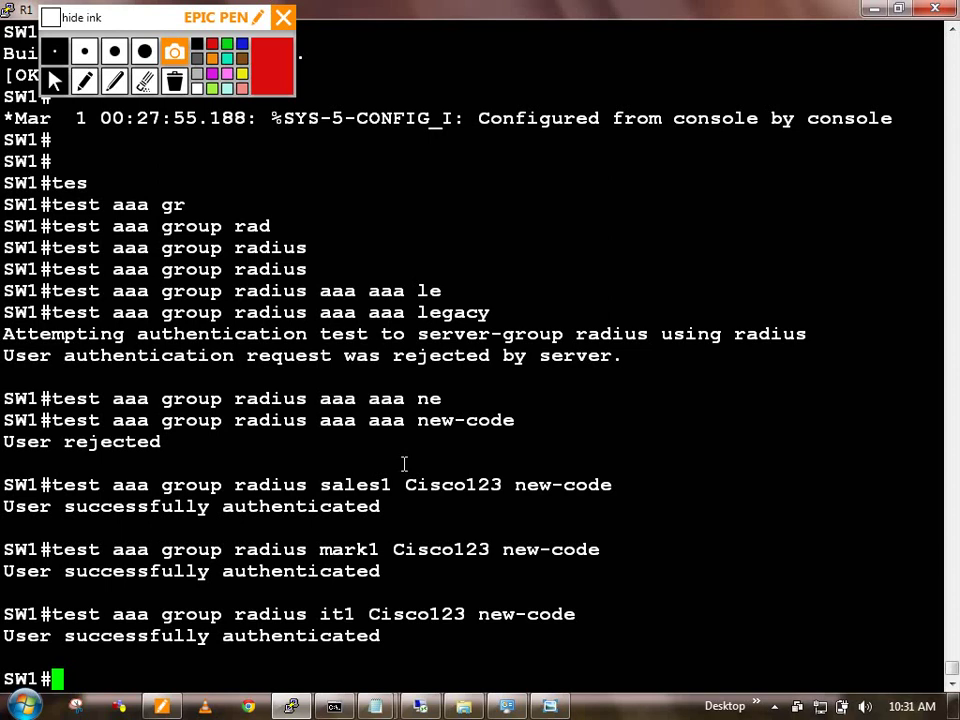
Step: Minimize the SW1 console and briefly show, then hide, the network diagram
left_click(874, 8)
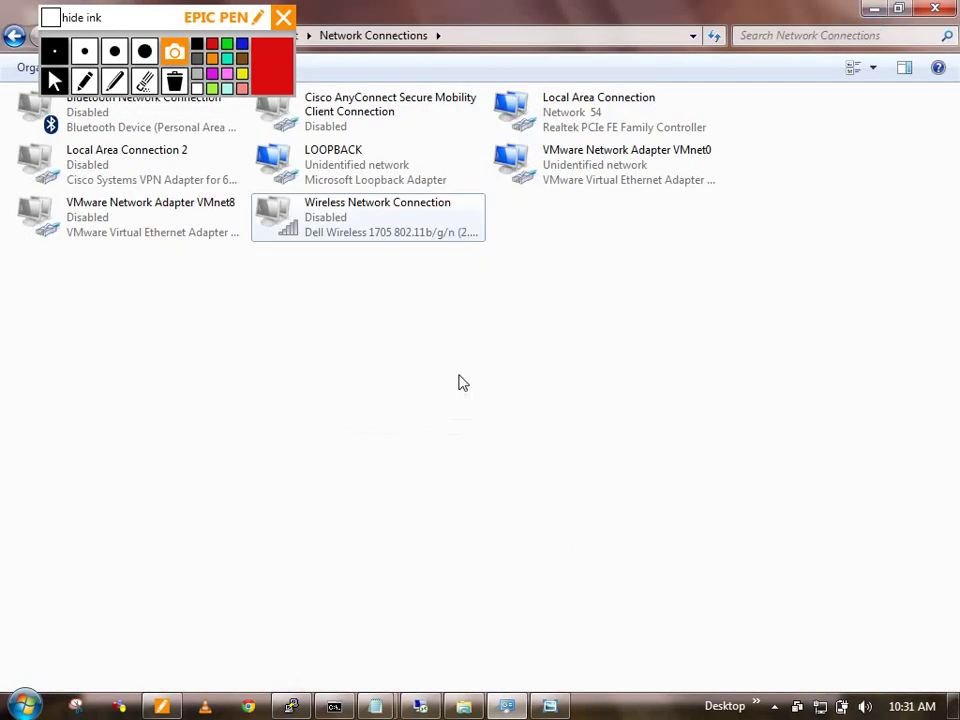
left_click(550, 706)
left_click(550, 706)
Step: Bring the SW1 console forward and enter interface fa0/21 configuration via conf t
left_click(291, 706)
key("Return")
key("Return")
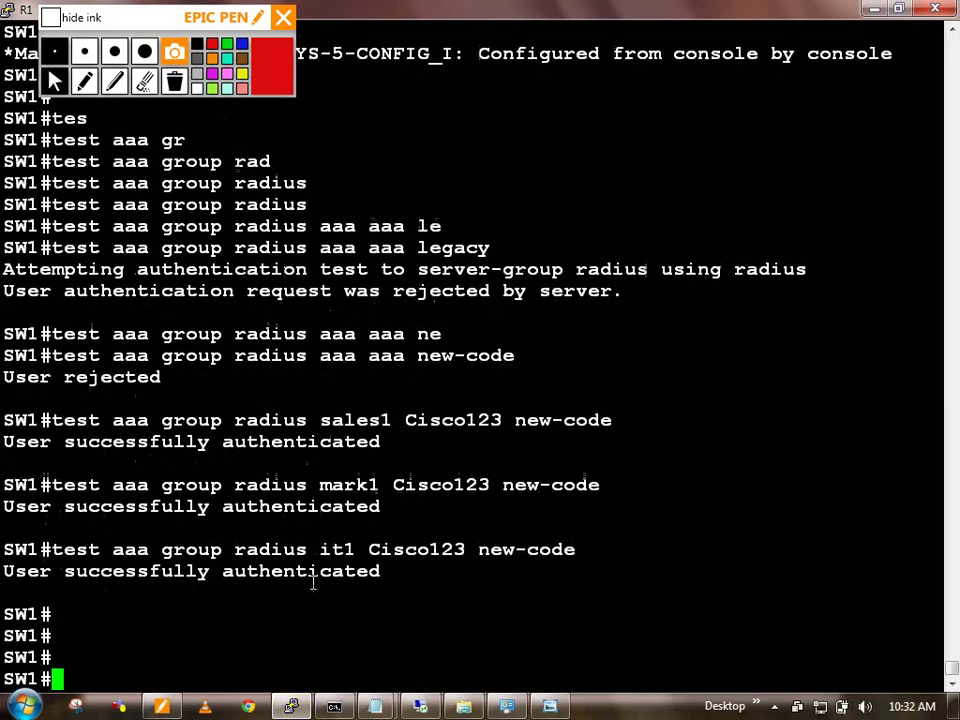
type("conf t")
key("Return")
type("int")
key("Tab")
type("fa")
key("Tab")
type("0/21")
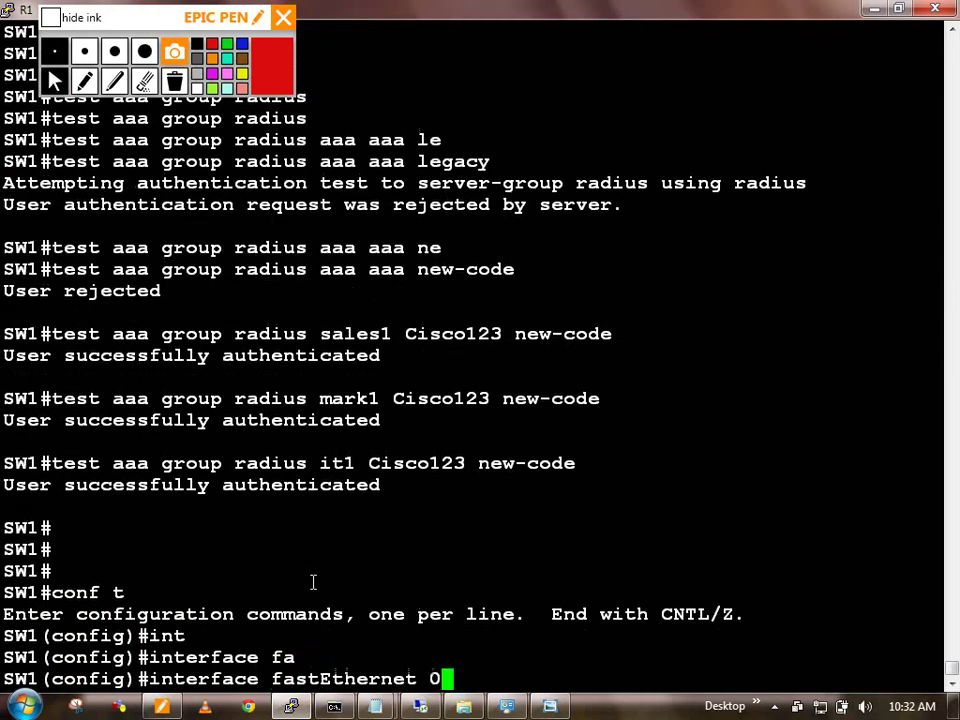
key("Return")
key("Return")
key("Return")
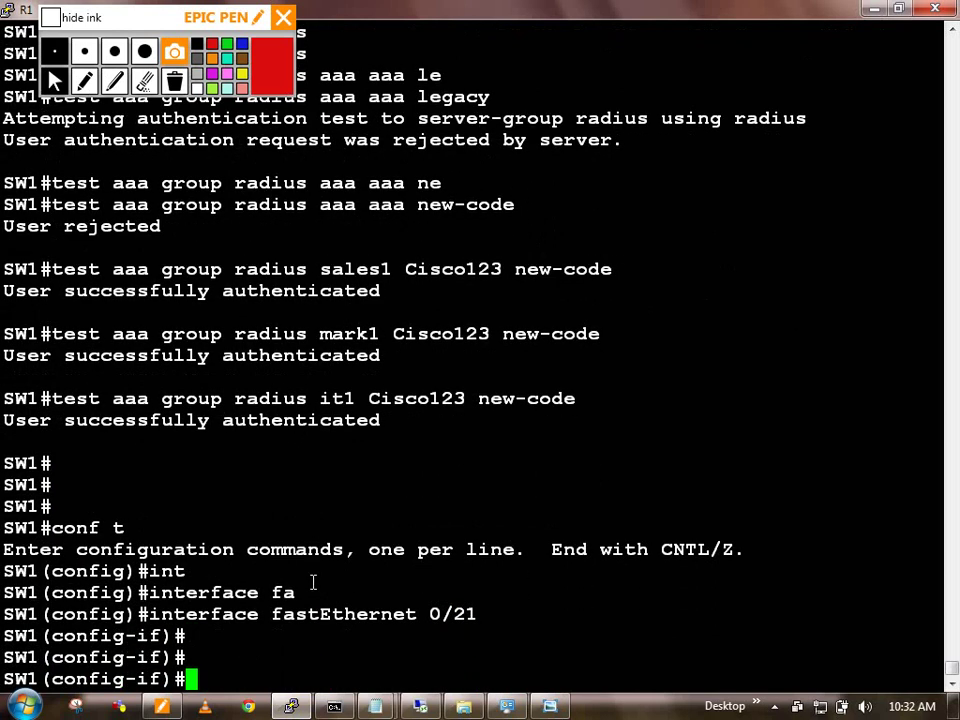
Step: Try authentication commands on fa0/21, find them unavailable, and exit the interface
type("auth")
key("Tab")
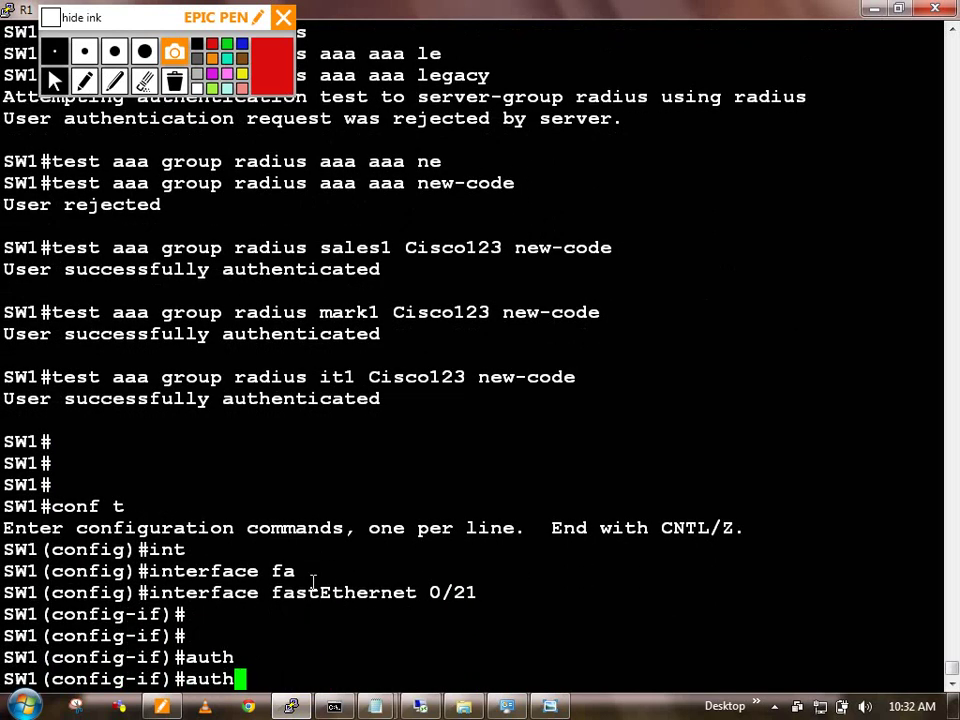
type("e")
key("Tab")
type("n")
key("Tab")
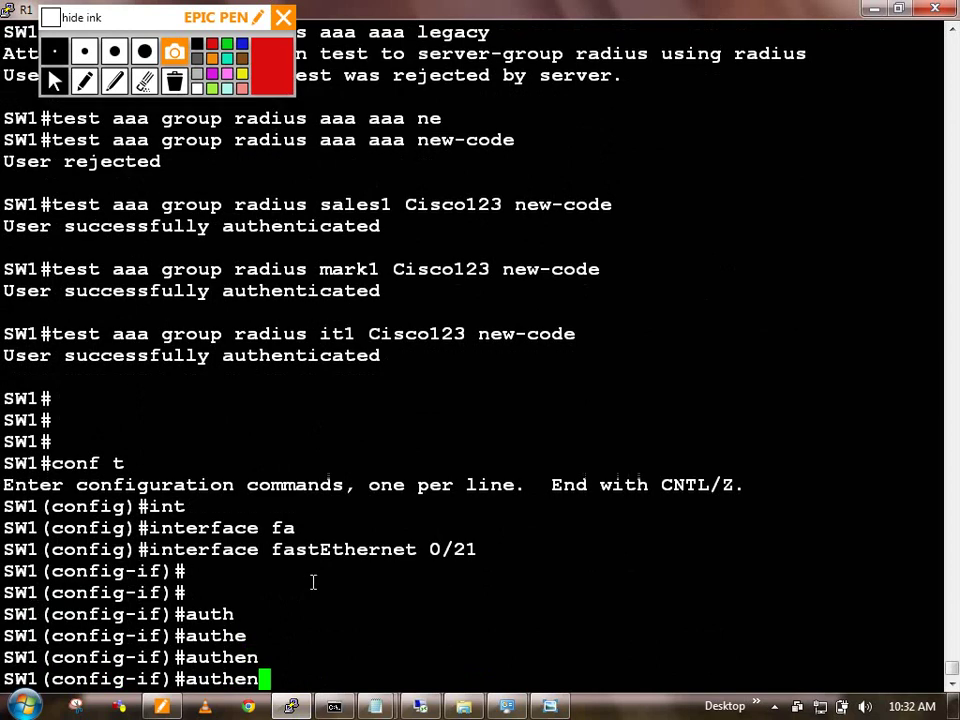
key("Tab")
key("Tab")
type("?")
key("BackSpace")
key("BackSpace")
key("BackSpace")
key("BackSpace")
key("BackSpace")
key("BackSpace")
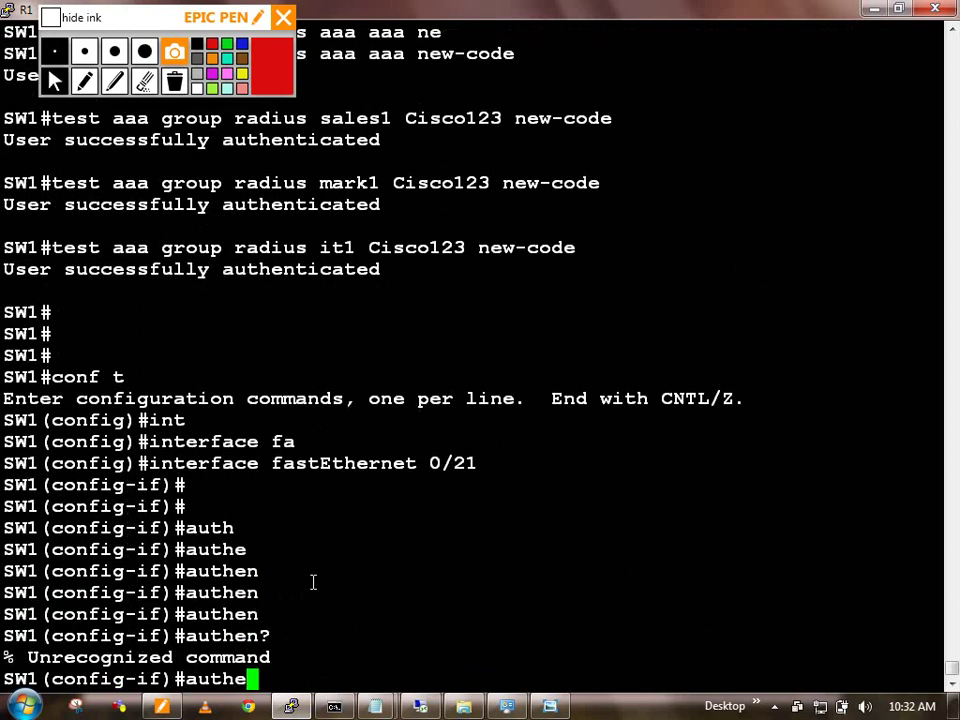
type("aaa")
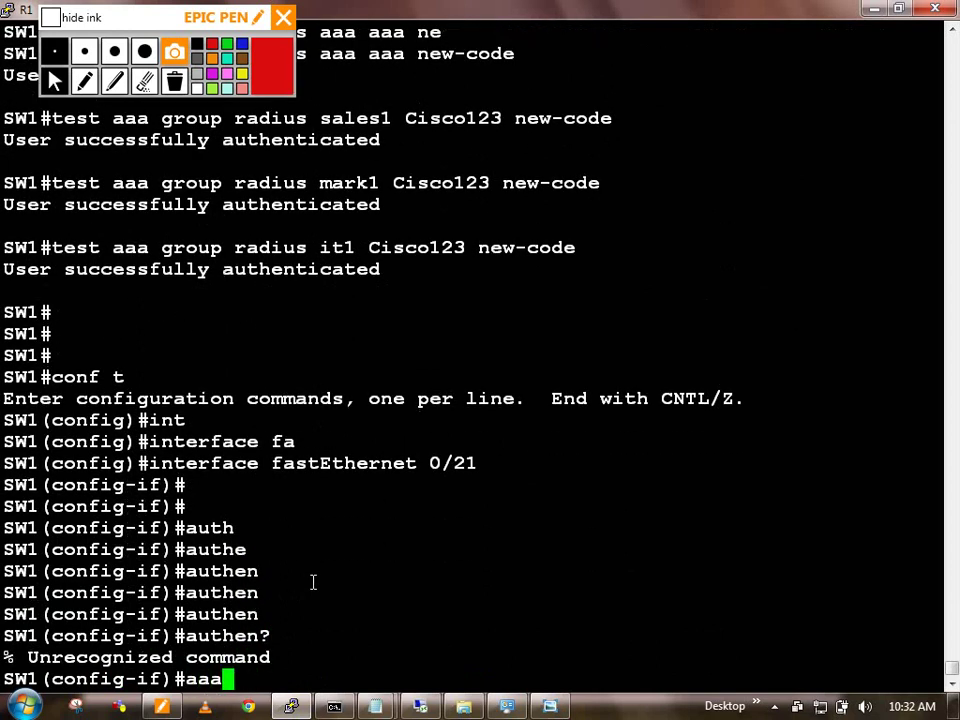
key("BackSpace")
key("BackSpace")
key("BackSpace")
type("exi")
key("Return")
key("Return")
Step: Enable aaa new-model globally, revisit fa0/21, and return to privileged exec
key("Return")
type("aaa new")
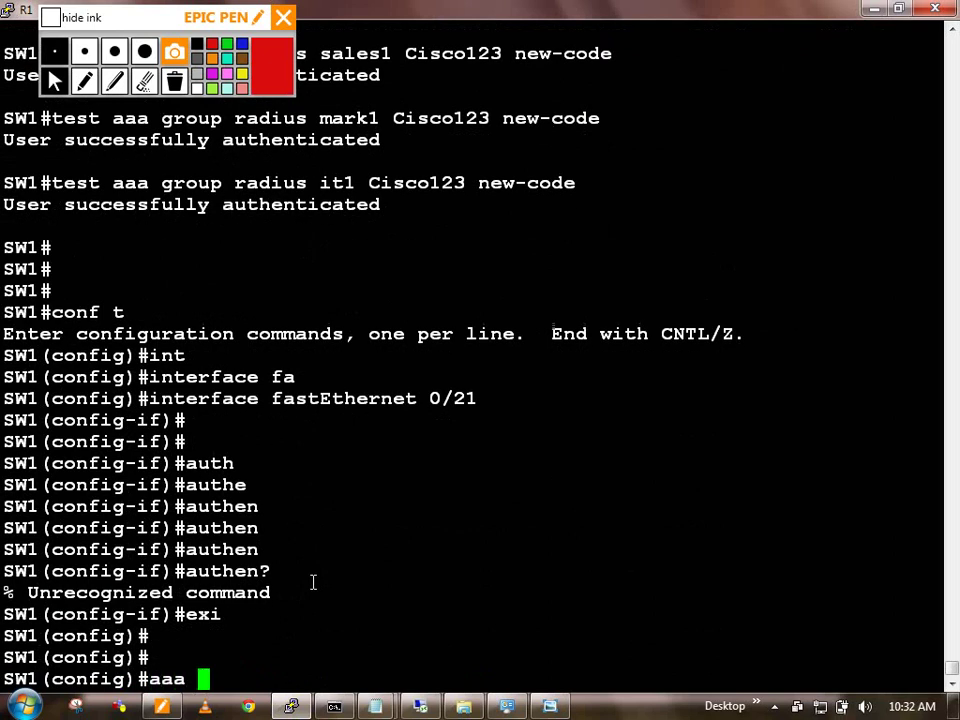
key("Tab")
key("Return")
key("Return")
key("Return")
type("in")
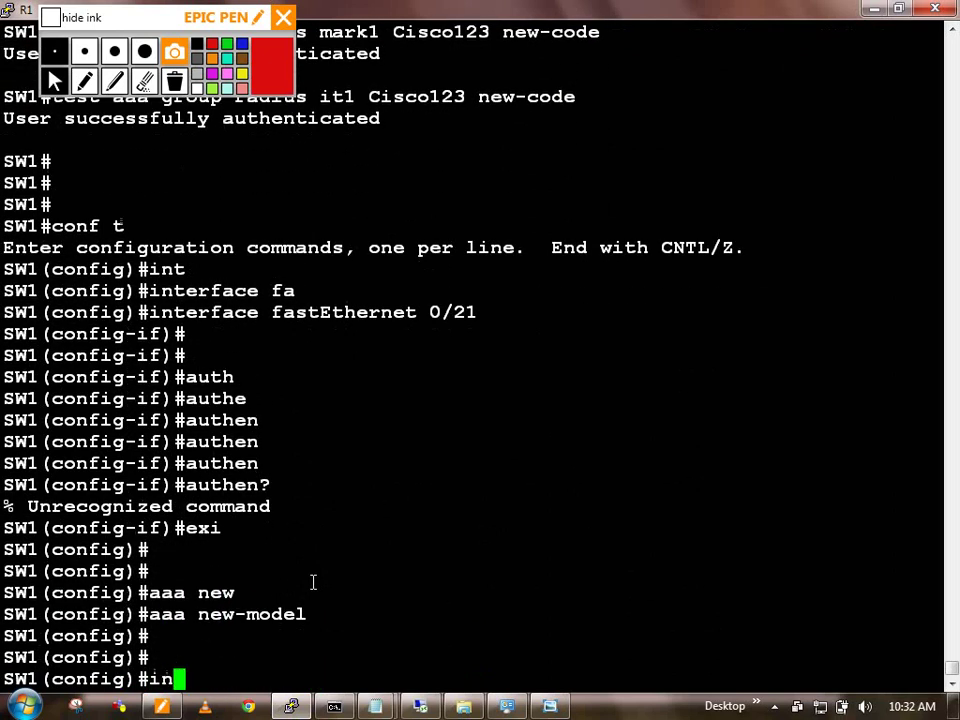
type("t fa0/21")
key("Return")
type("au")
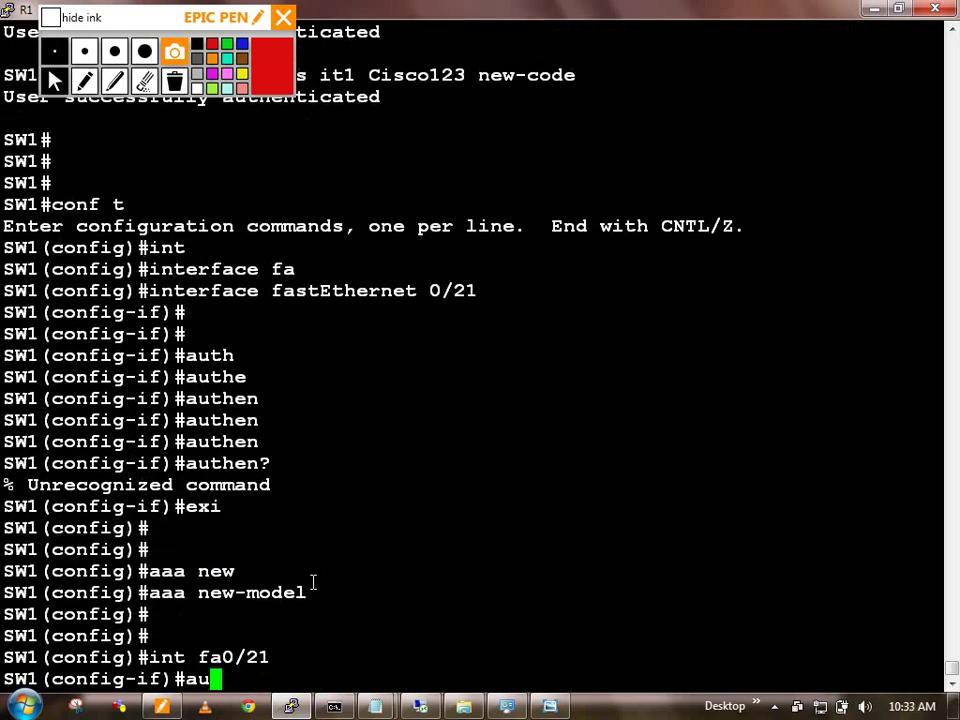
key("BackSpace")
key("BackSpace")
type("exi")
key("Return")
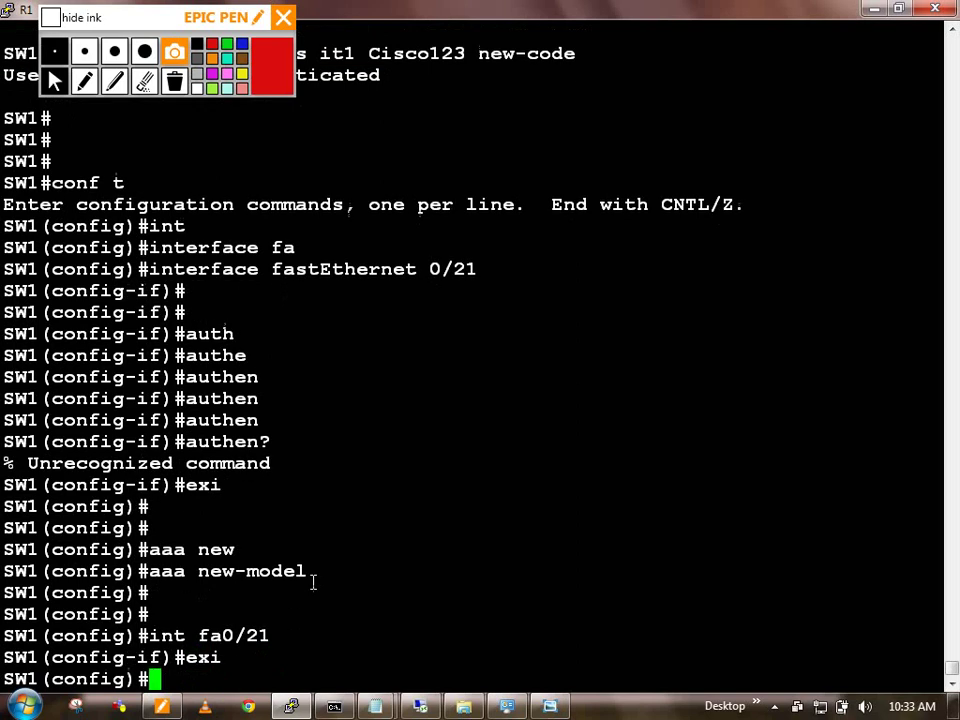
type("exi")
key("Return")
Step: Display the running configuration of interface fa0/21 with show run interface
type("show run ")
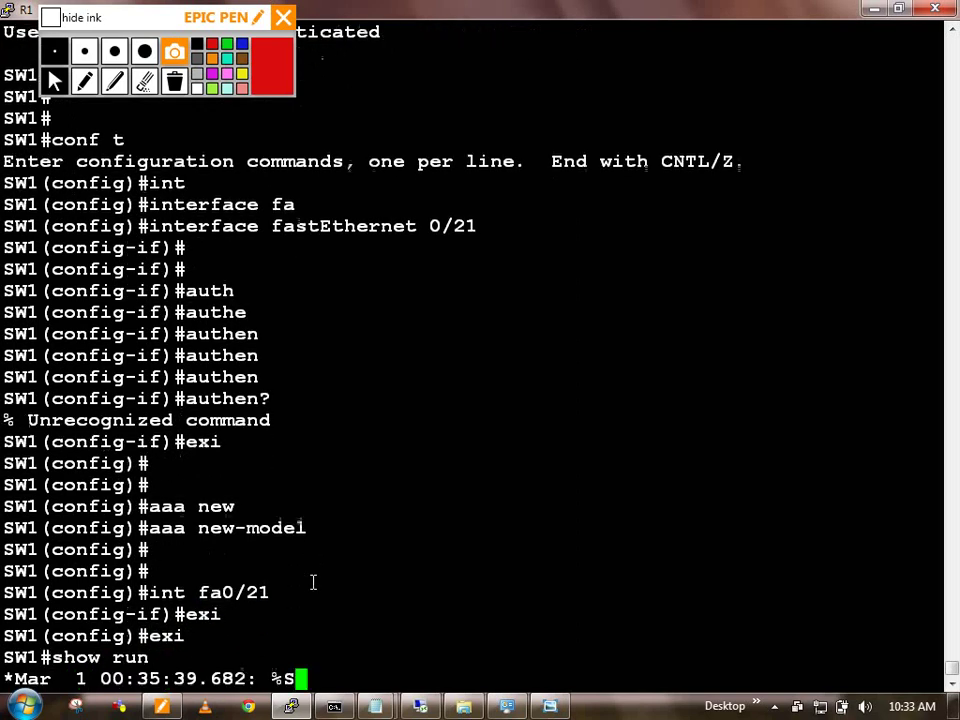
type("in")
key("Tab")
type("fa0/")
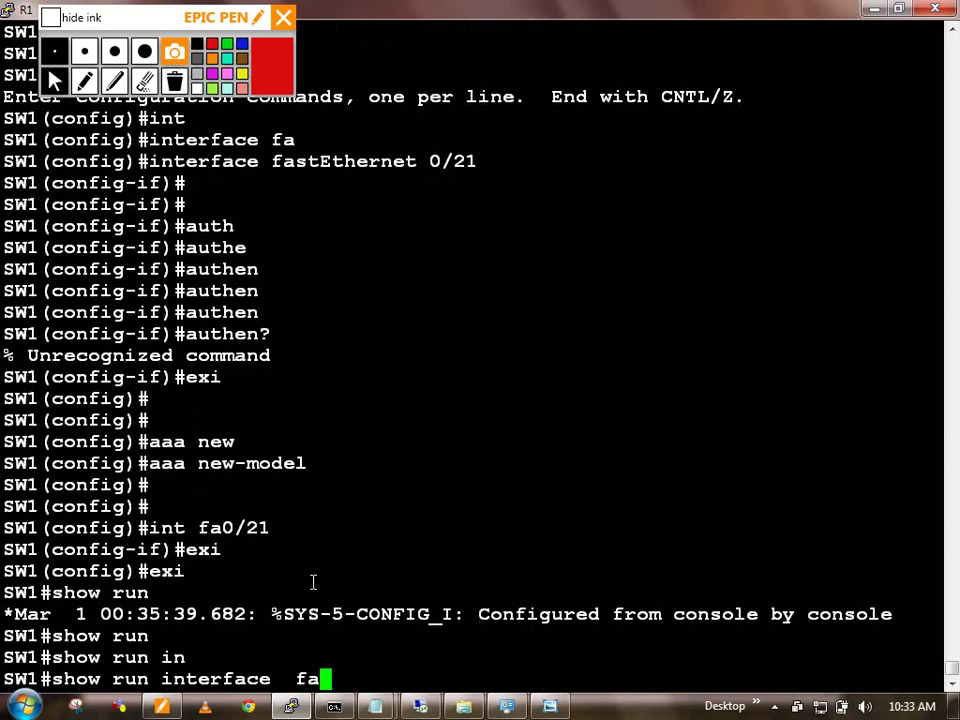
key("Tab")
type("21")
key("Return")
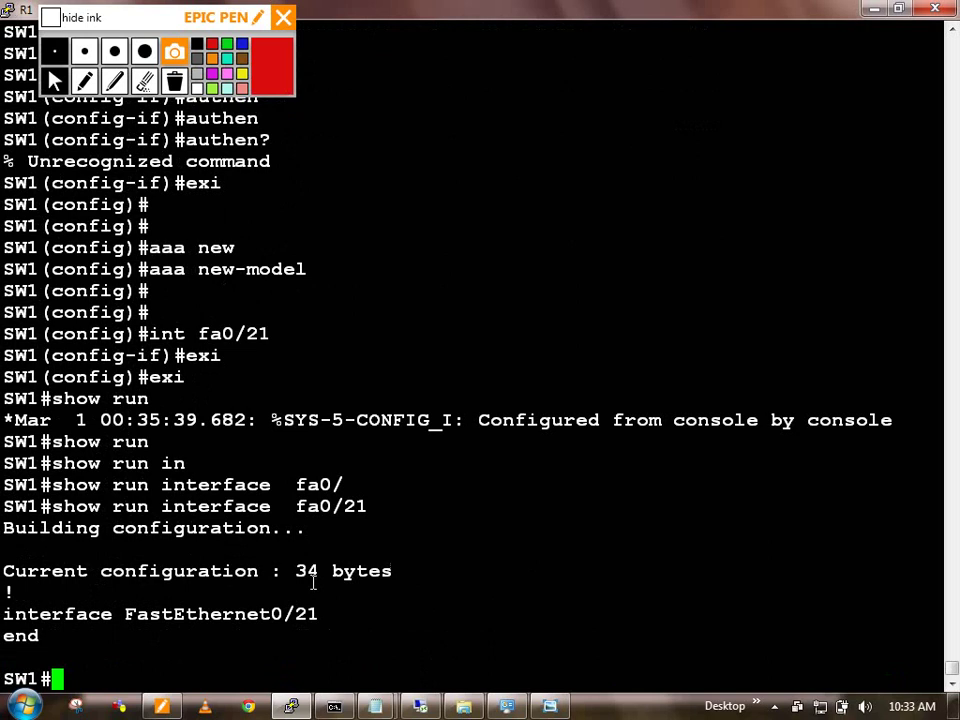
Step: Enter global configuration mode with conf t at the SW1# prompt
type("conf t")
key("Return")
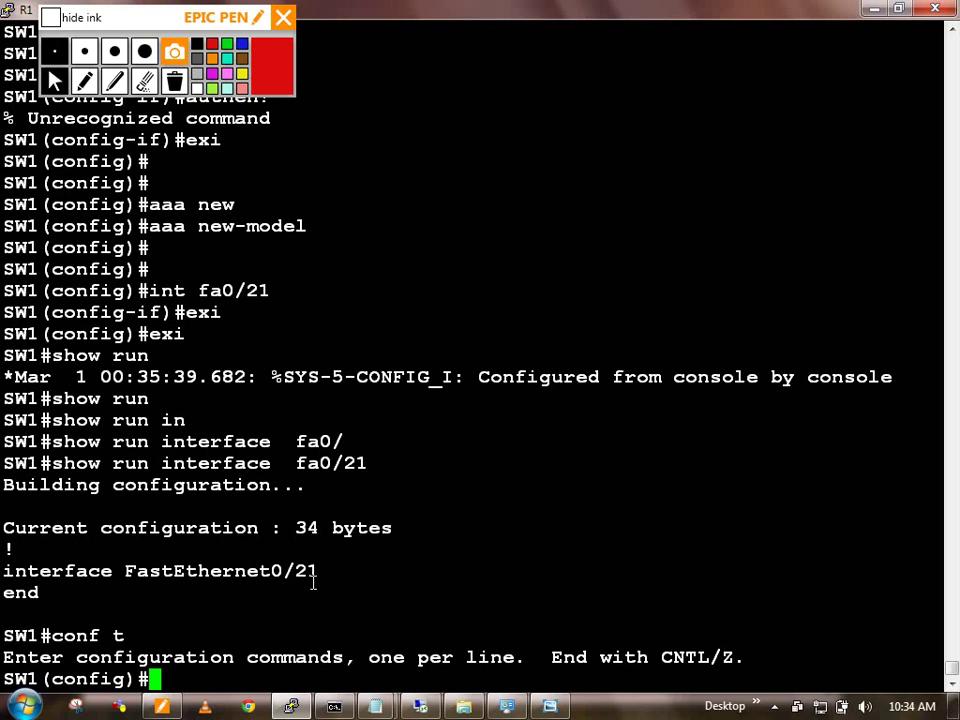
Step: Enable 802.1X globally with the dot1x system-auth-control command
key("Return")
key("Return")
key("Return")
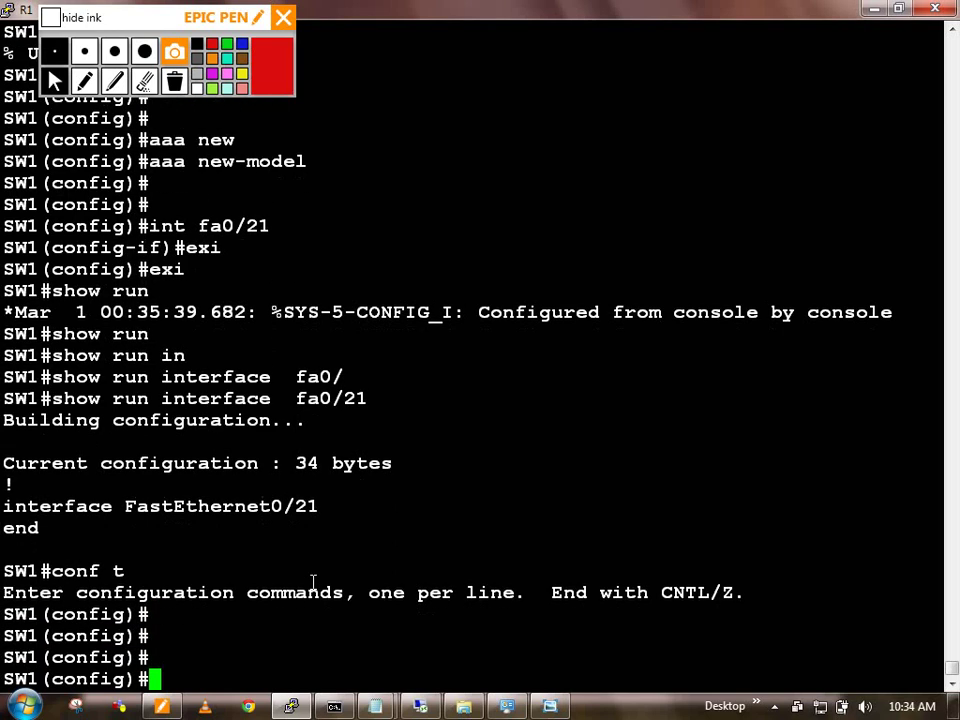
type("do")
key("Tab")
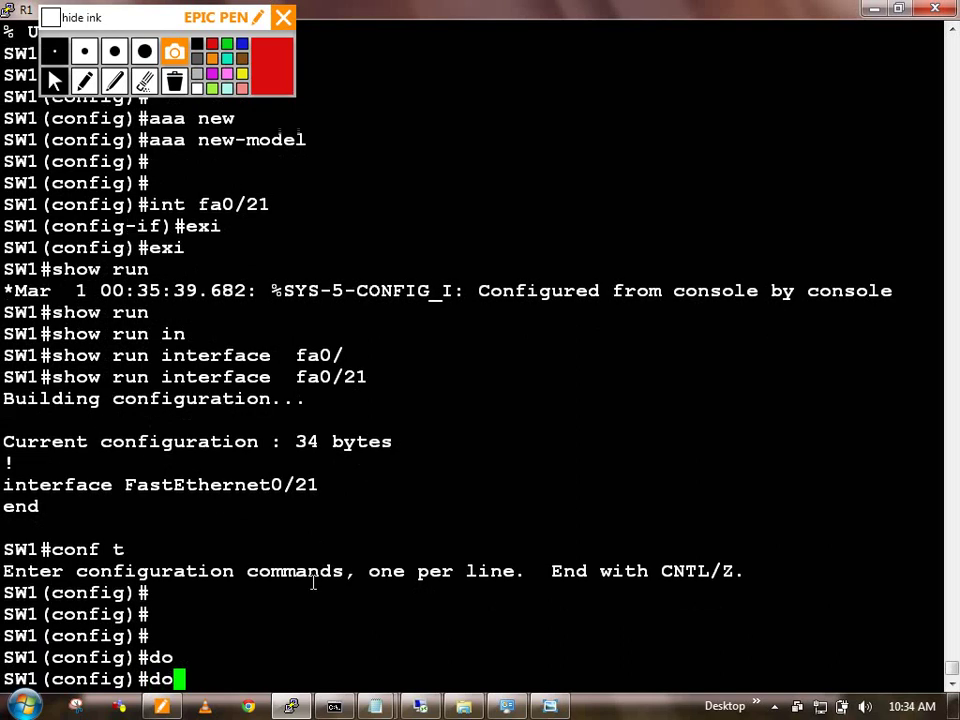
type("t")
key("Tab")
type("sy")
key("Tab")
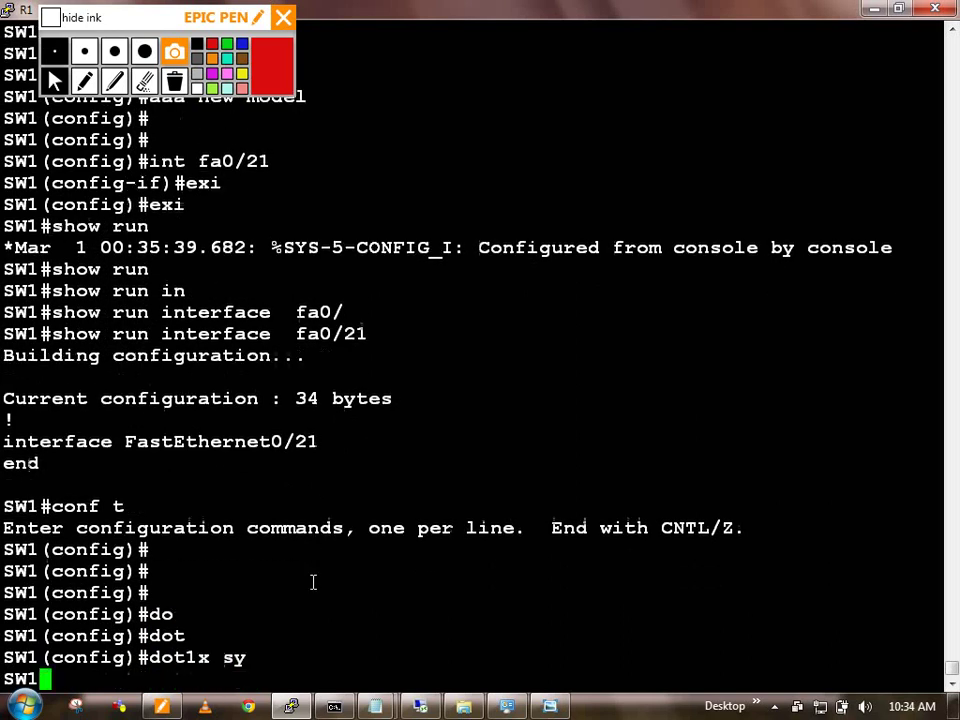
key("Return")
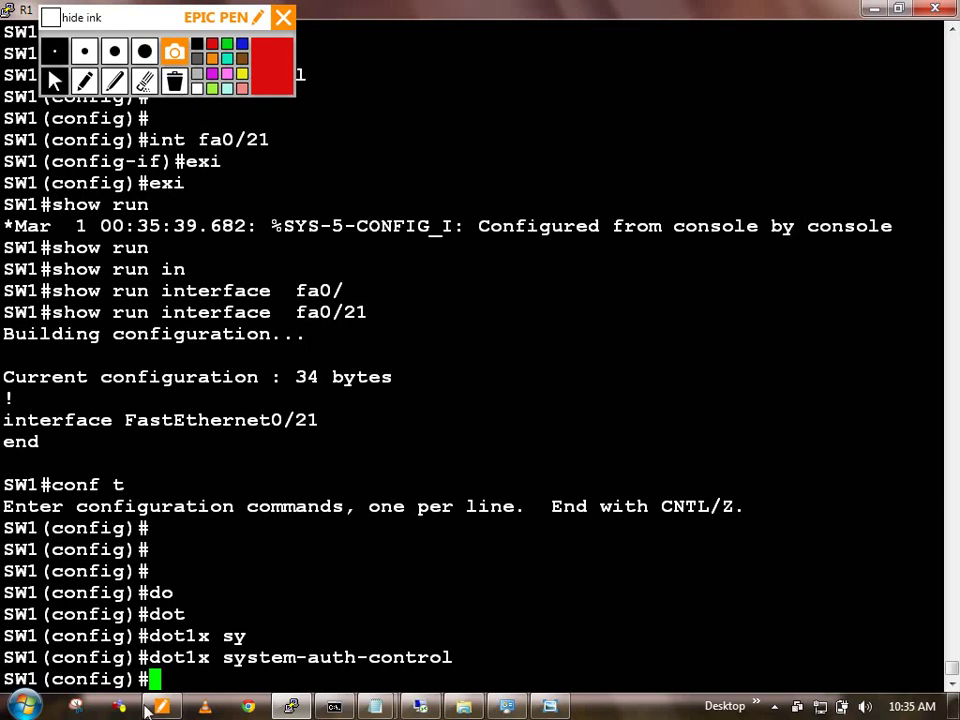
key("super")
Step: Launch Notepad and write the notes '1. Dot1x' and 'Enable dot1x globally.'
type("note")
key("Return")
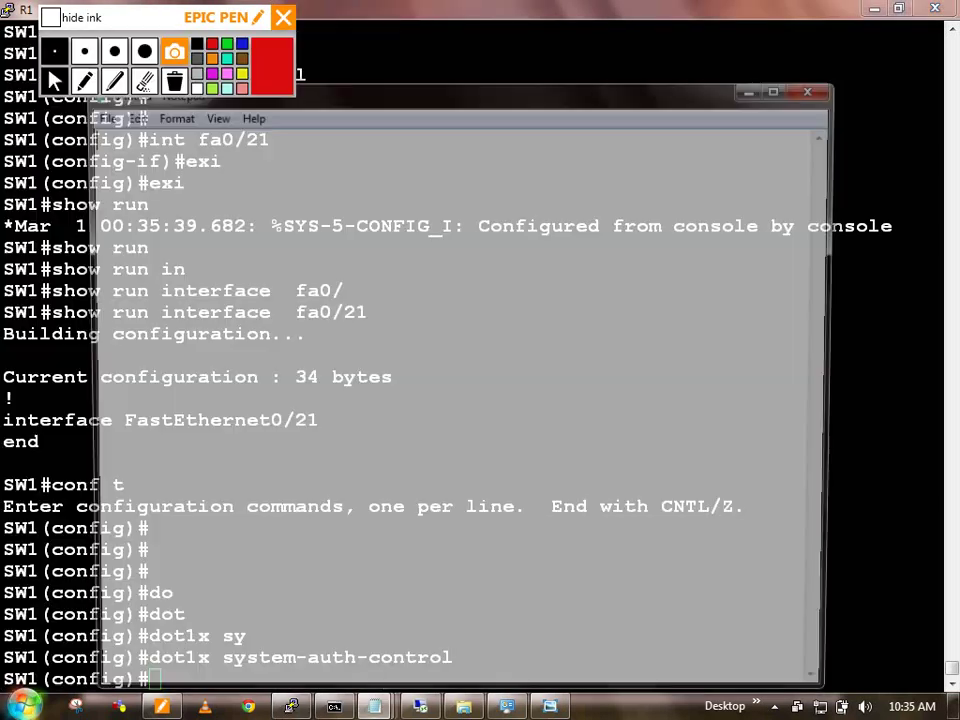
left_click_drag(499, 81, 850, 36)
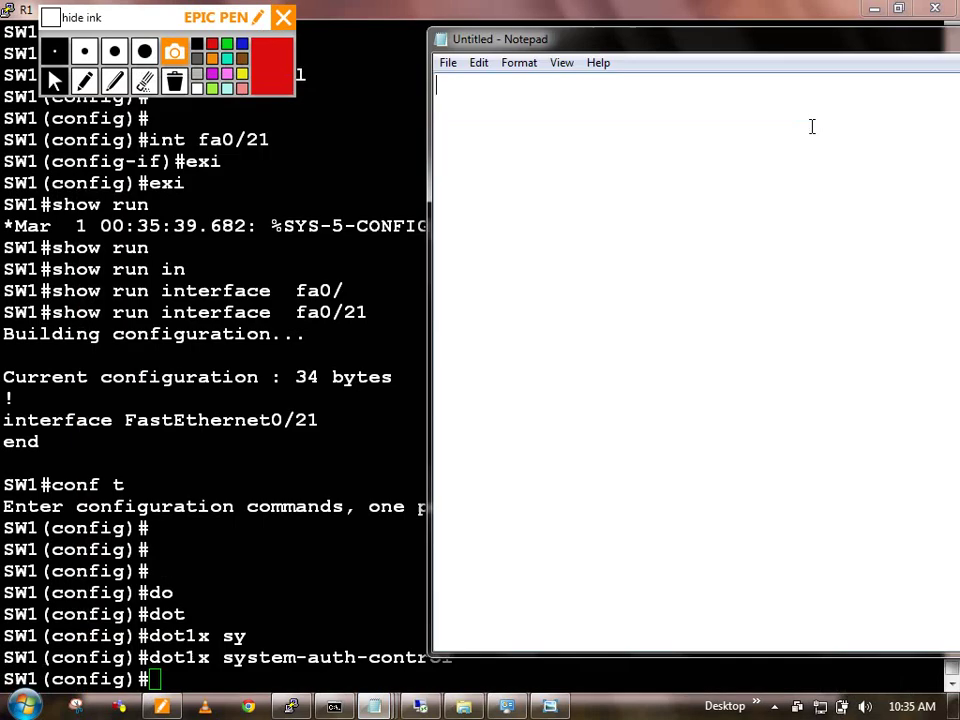
type("1. Dot1x")
key("Return")
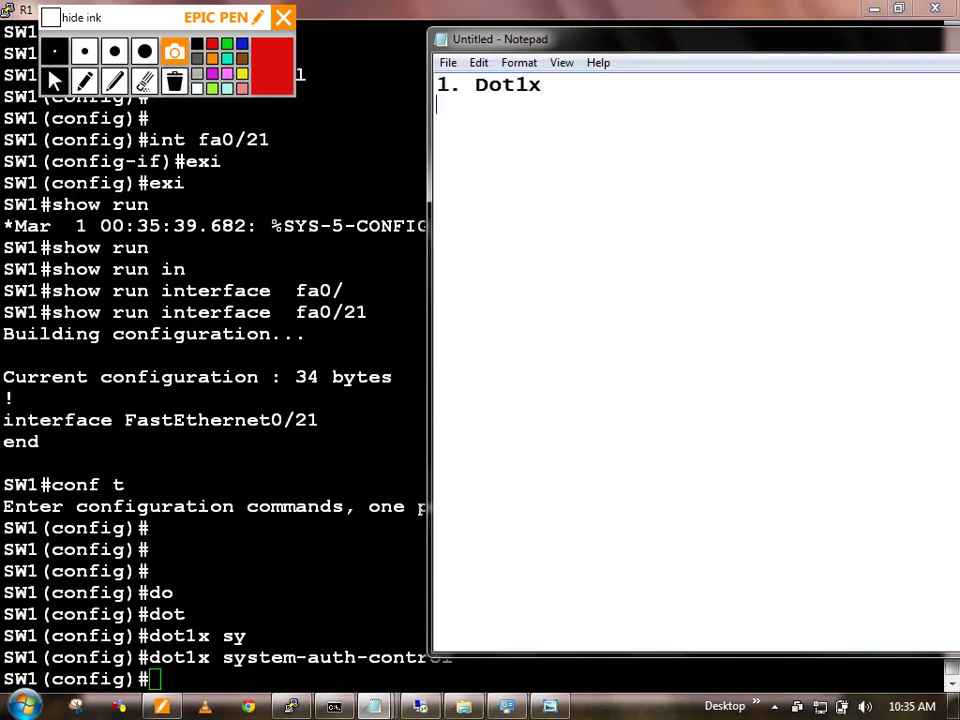
type("int fa0/21")
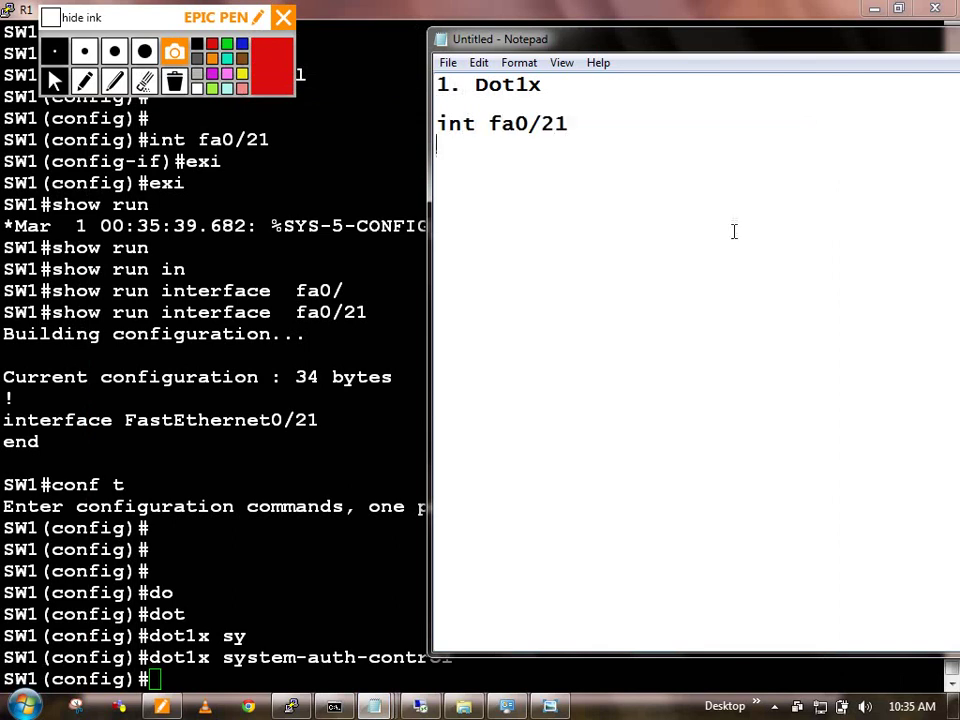
key("BackSpace")
key("BackSpace")
key("BackSpace")
key("BackSpace")
key("BackSpace")
key("BackSpace")
key("BackSpace")
key("BackSpace")
key("BackSpace")
key("BackSpace")
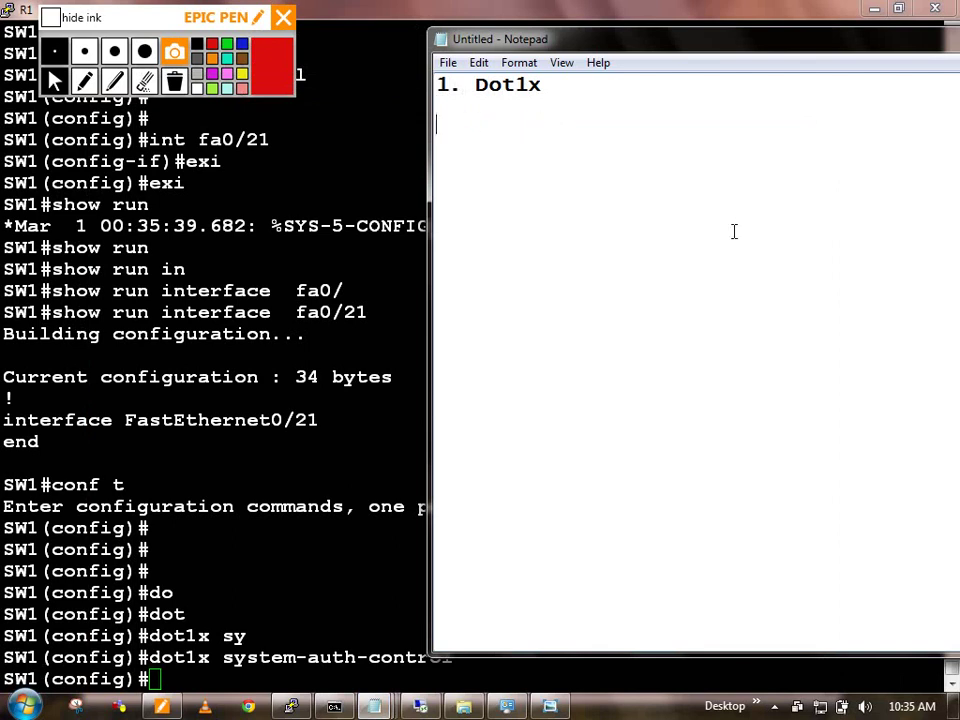
type("Enable do")
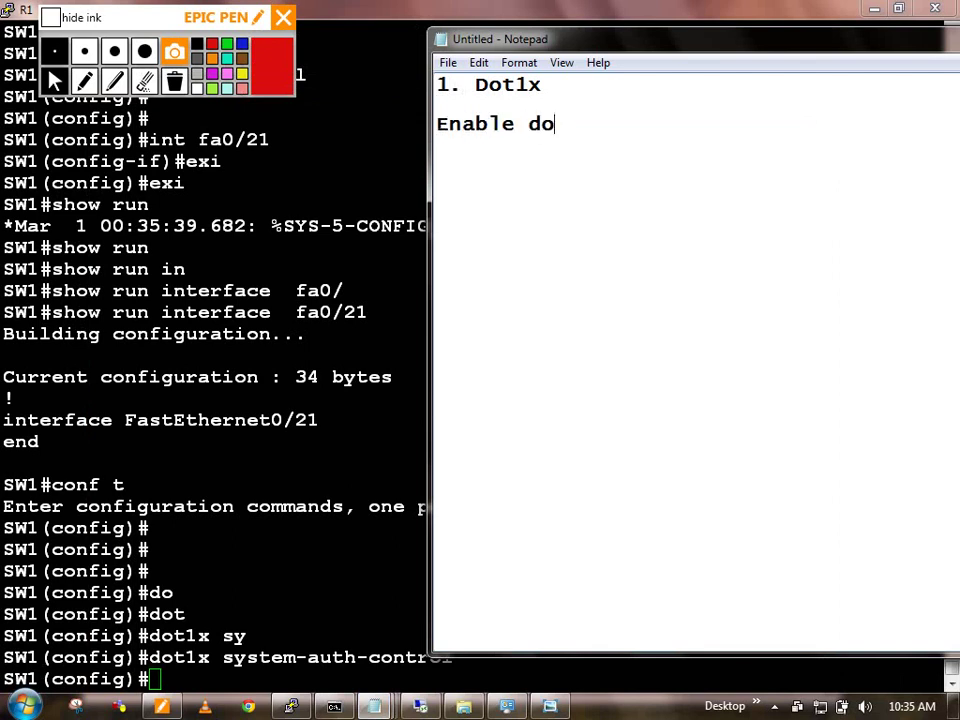
type("t1x glo")
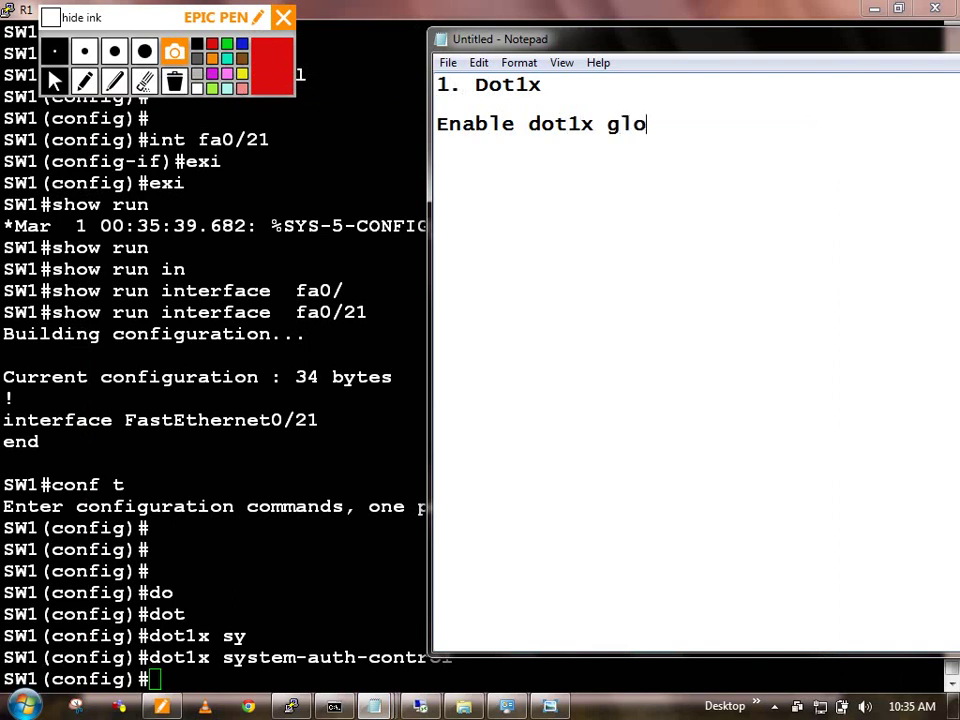
type("bally.")
key("Return")
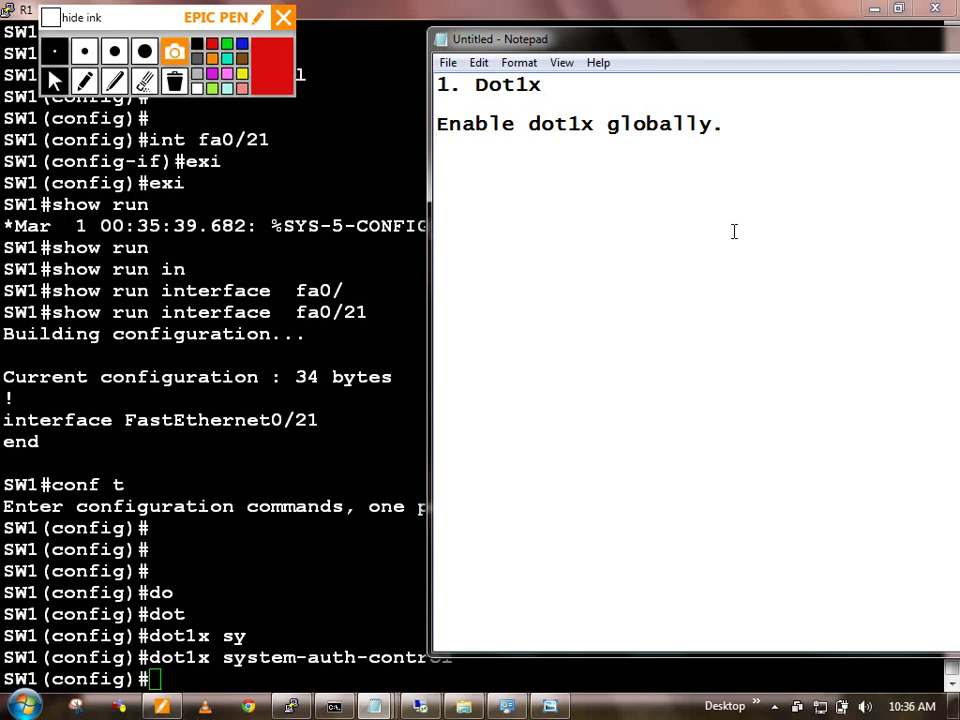
Step: Add 'dot1x system-auth-control' below the note, separated by a blank line
key("Return")
key("Return")
left_click(684, 156)
type("dot1x syste")
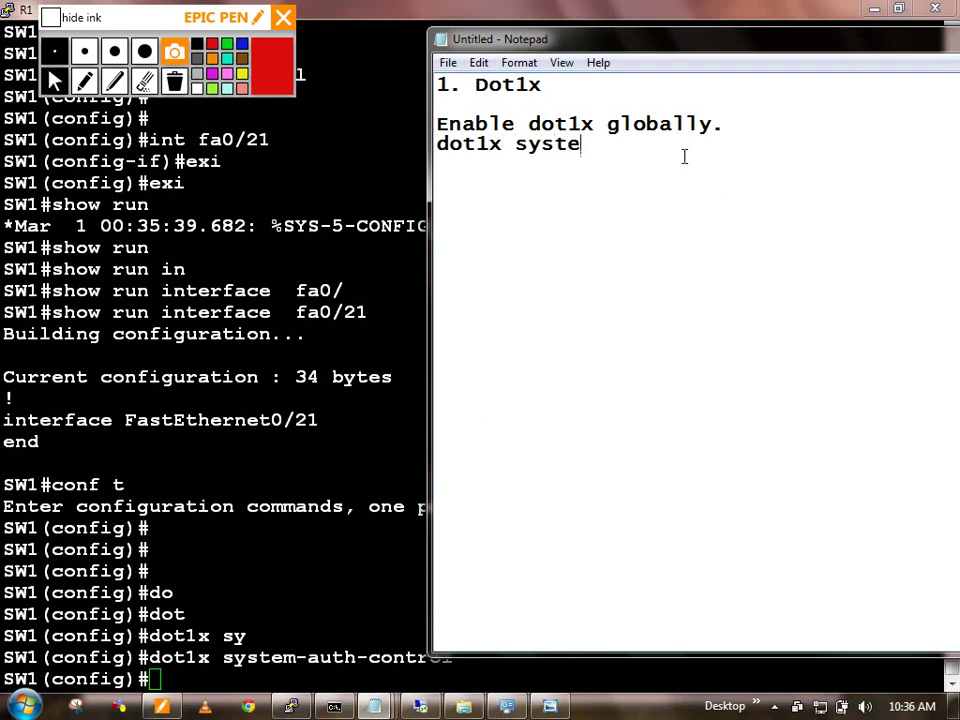
type("m-auth-control")
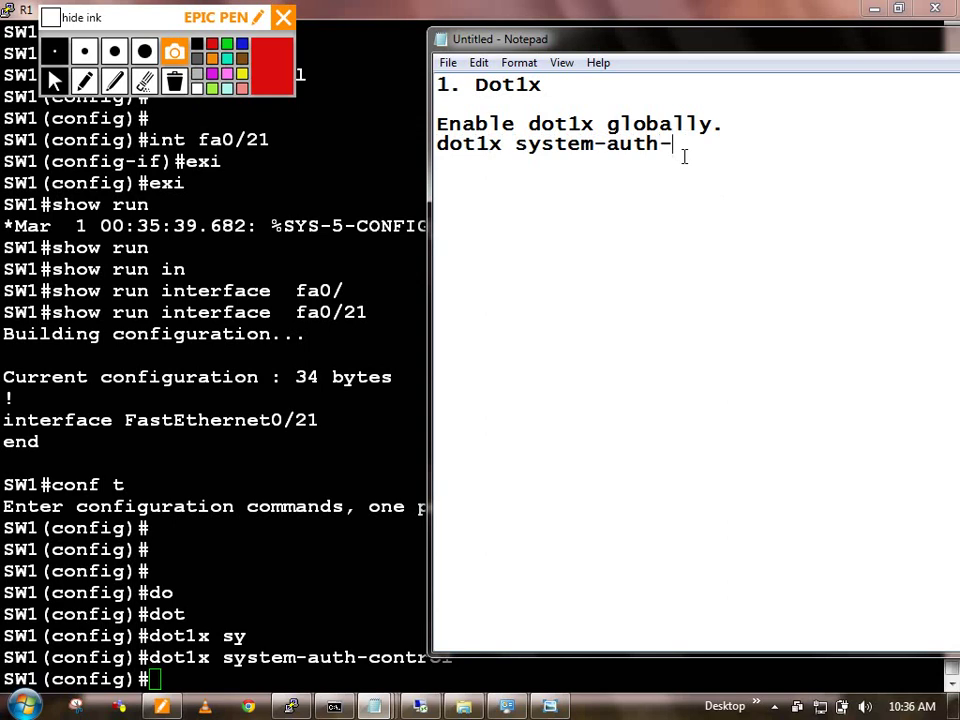
key("Up")
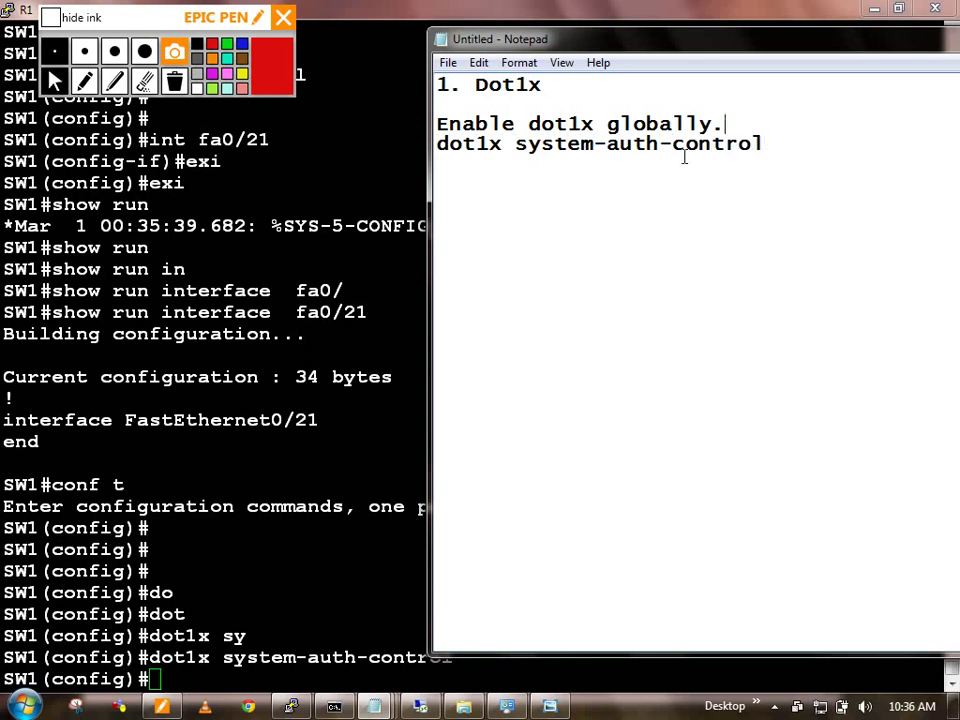
key("Return")
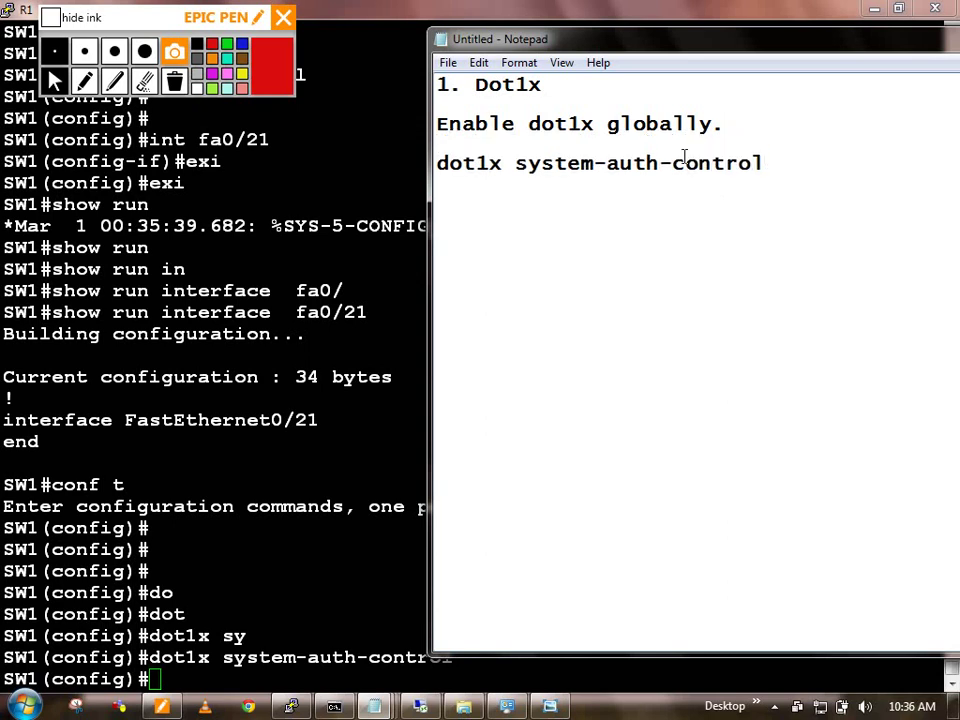
Step: Bring the SW1 console back, briefly showing and hiding the network diagram
left_click(153, 548)
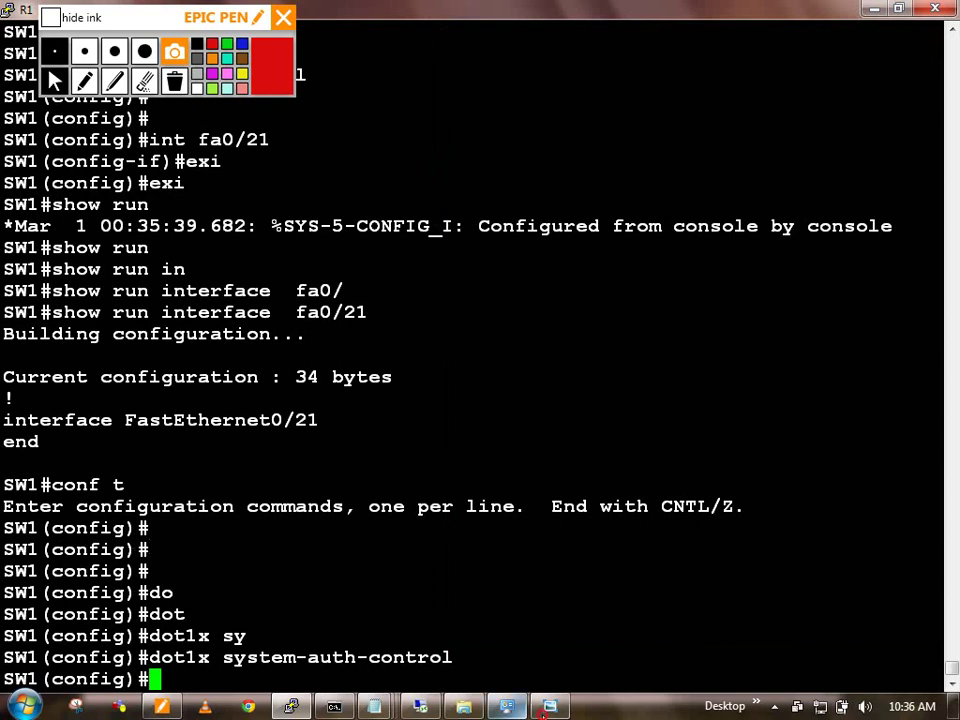
left_click(549, 706)
left_click(549, 706)
Step: Launch Microsoft Paint from the Start search
left_click(22, 706)
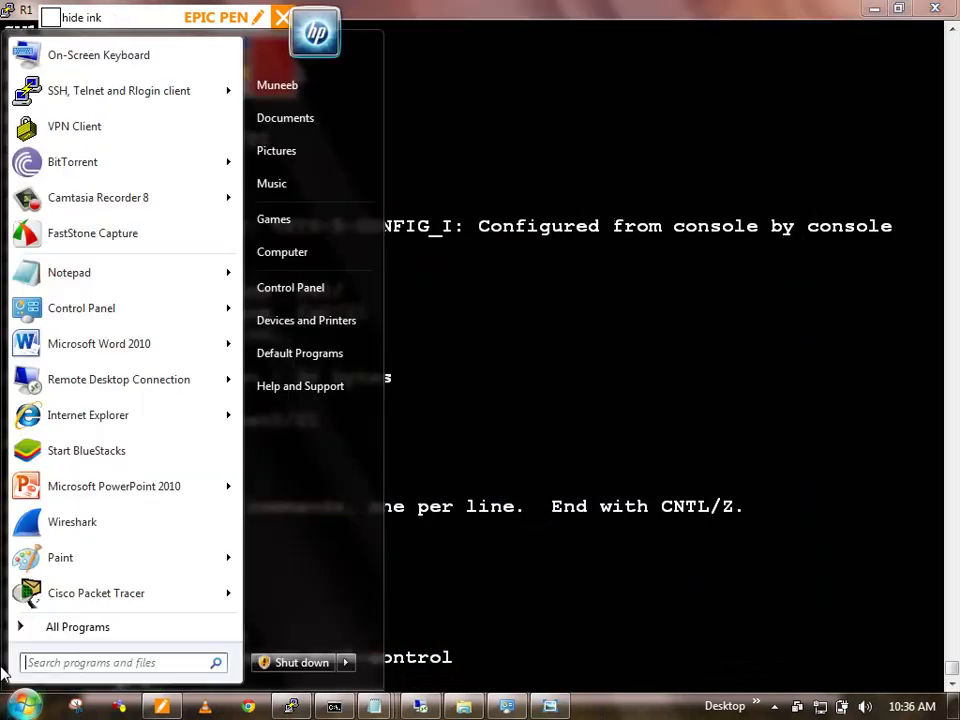
type("paint")
key("Return")
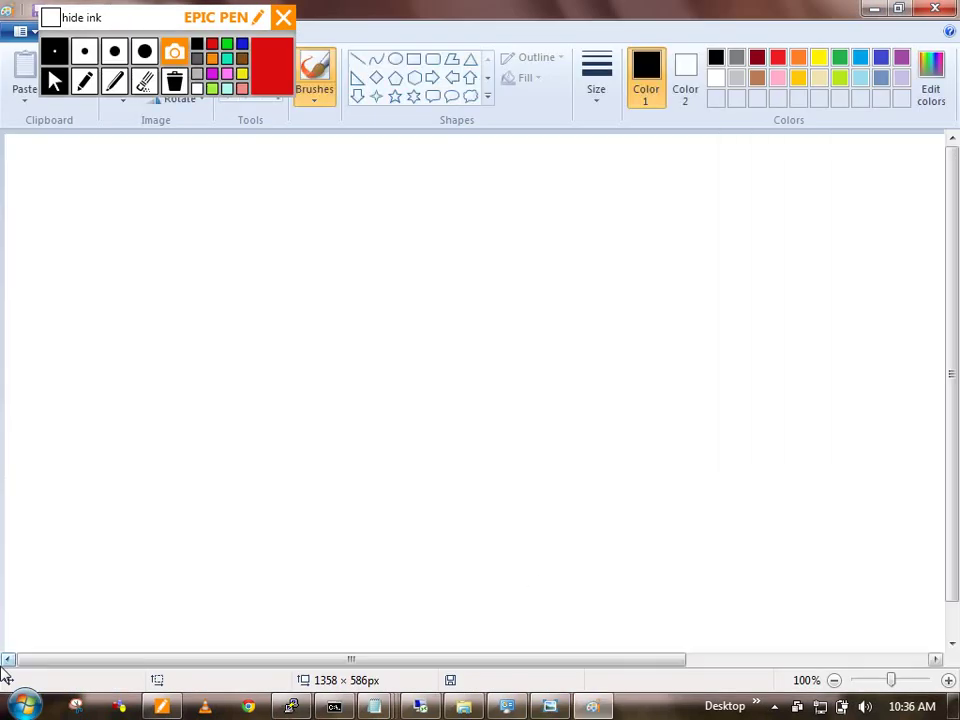
Step: Hide the Epic Pen ink and draw a large rectangle in Paint for the switch
left_click_drag(491, 533, 506, 534)
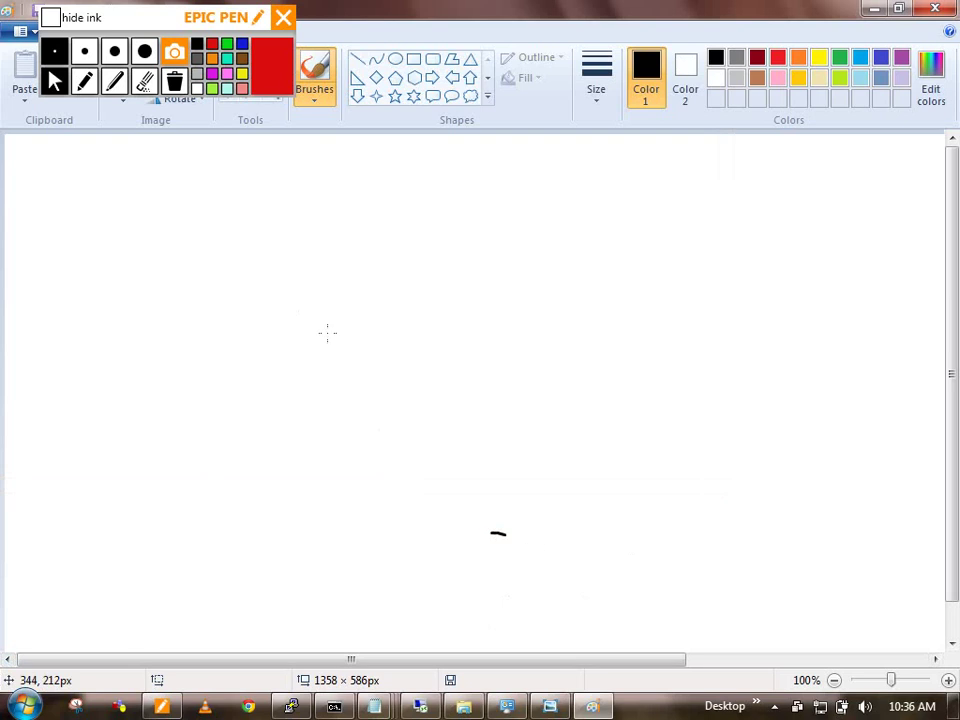
left_click(86, 77)
left_click(70, 19)
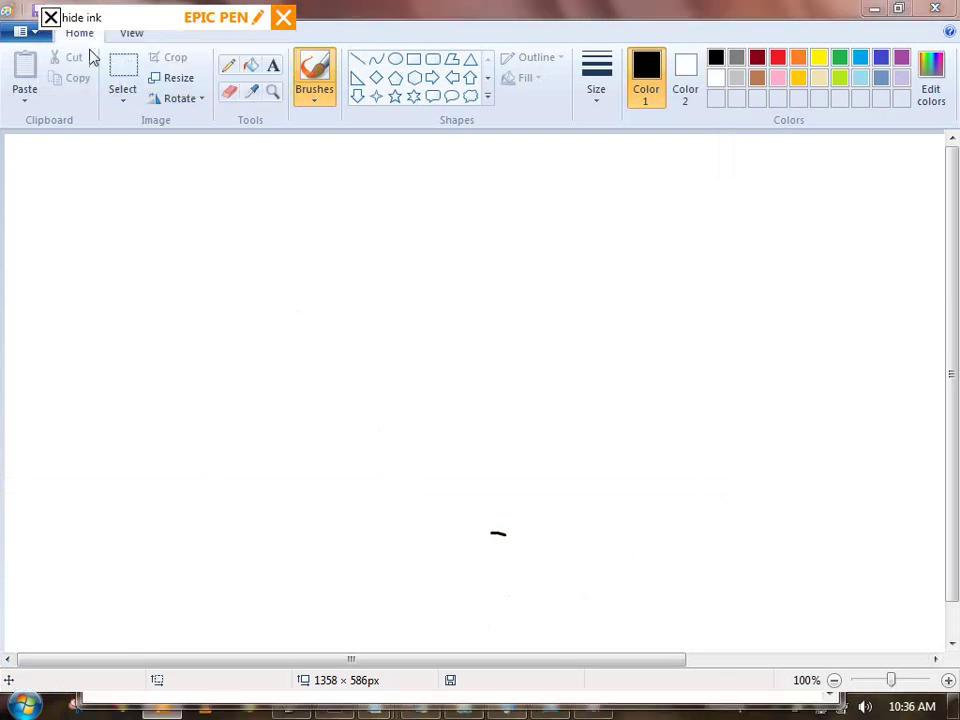
left_click(413, 60)
mouse_move(192, 204)
left_mouse_down()
mouse_move(404, 494)
mouse_move(376, 581)
left_mouse_up()
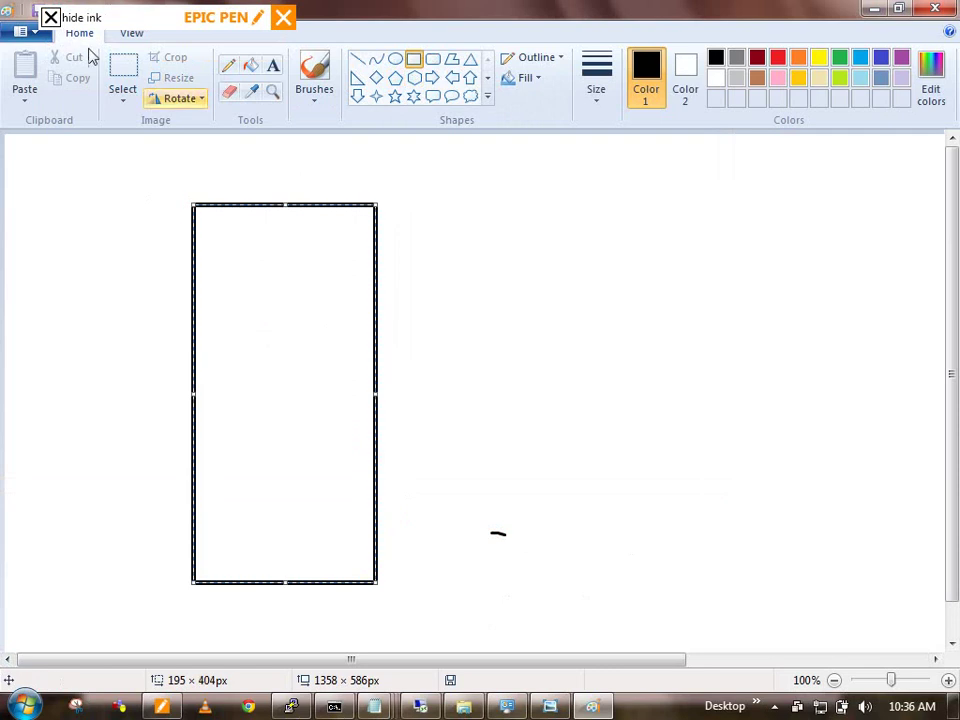
Step: In red Epic Pen ink, draw links from the switch to R1, R2, R3 and a boxed ISE
left_click(56, 18)
left_click(84, 81)
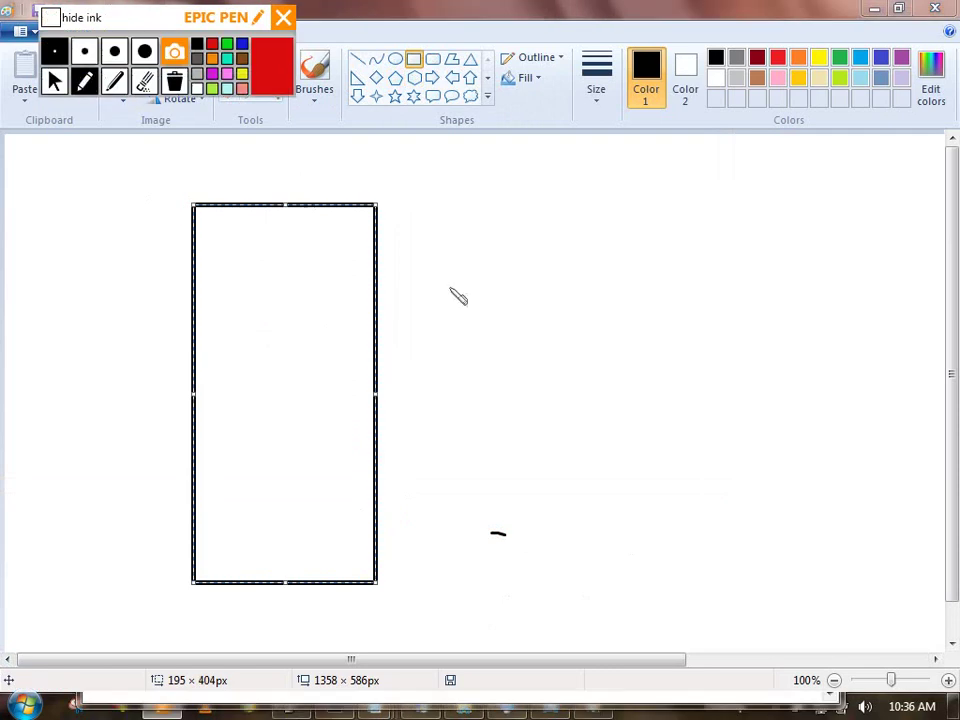
mouse_move(378, 266)
left_mouse_down()
mouse_move(465, 250)
mouse_move(487, 273)
mouse_move(450, 252)
mouse_move(446, 262)
left_mouse_up()
mouse_move(378, 361)
left_mouse_down()
mouse_move(468, 350)
mouse_move(492, 358)
left_mouse_up()
left_click_drag(457, 324, 438, 356)
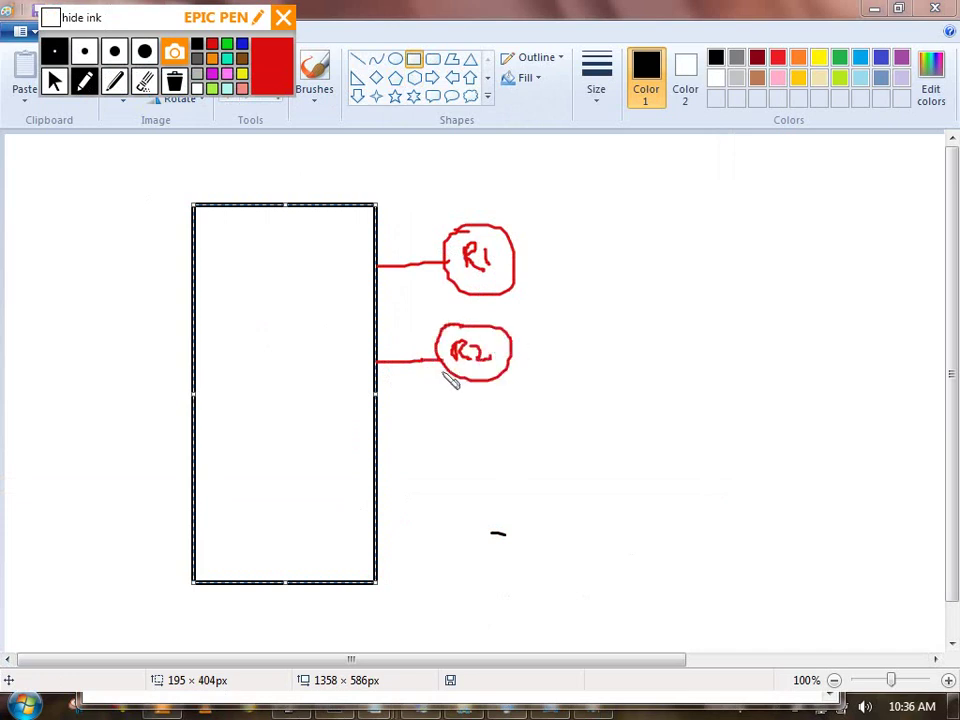
mouse_move(367, 444)
left_mouse_down()
mouse_move(450, 431)
mouse_move(469, 448)
mouse_move(494, 435)
left_mouse_up()
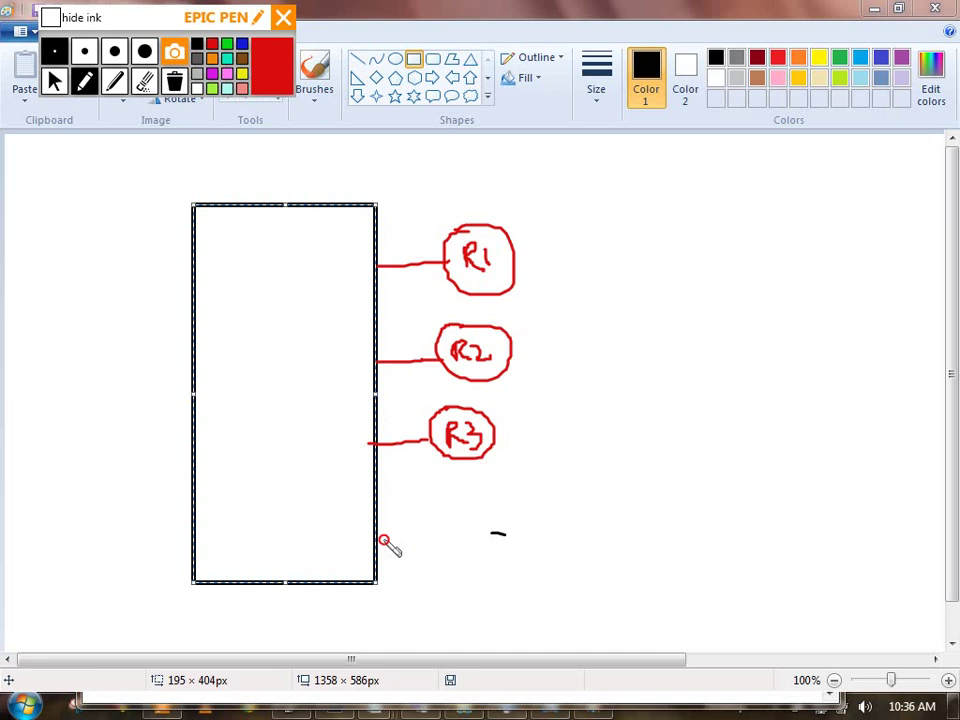
mouse_move(378, 540)
left_mouse_down()
mouse_move(432, 540)
mouse_move(458, 526)
left_mouse_up()
mouse_move(452, 527)
left_mouse_down()
mouse_move(452, 548)
mouse_move(496, 546)
mouse_move(502, 528)
left_mouse_up()
mouse_move(437, 556)
left_mouse_down()
mouse_move(520, 513)
mouse_move(437, 556)
left_mouse_up()
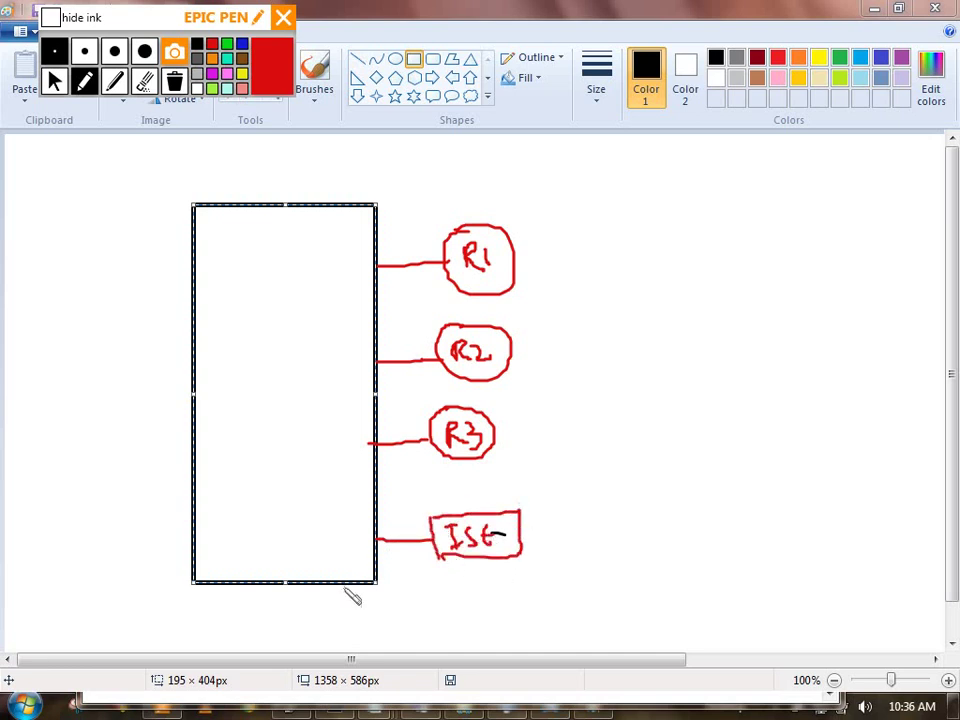
mouse_move(345, 585)
left_mouse_down()
mouse_move(347, 608)
mouse_move(405, 612)
mouse_move(448, 594)
mouse_move(412, 624)
mouse_move(455, 630)
left_mouse_up()
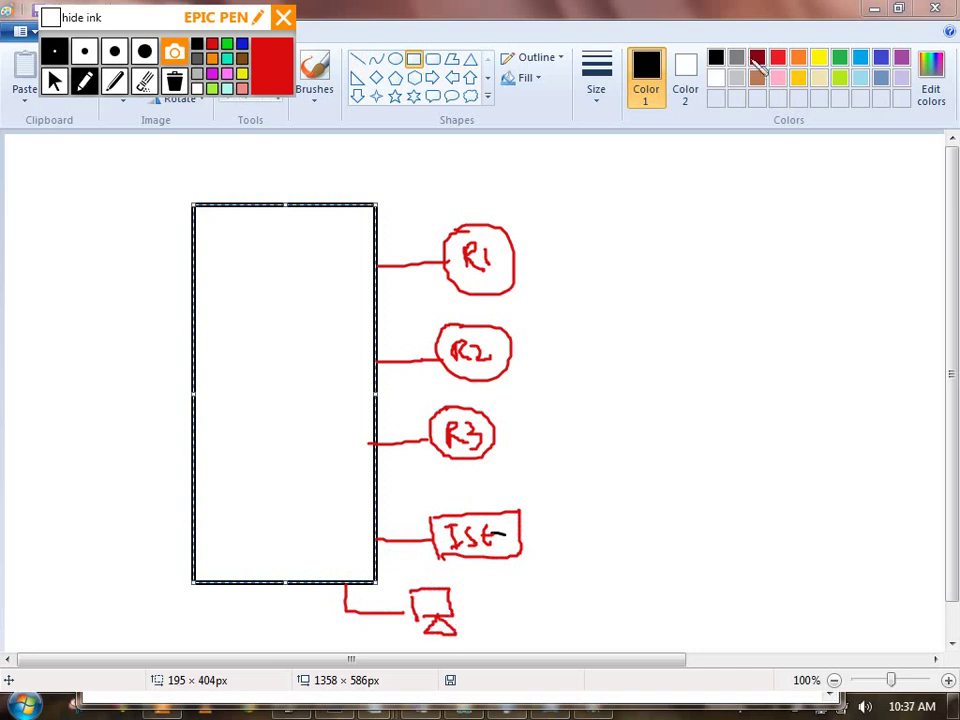
Step: Switch the ink to blue, mark the PC link point below the switch, and deselect the rectangle
left_click(227, 45)
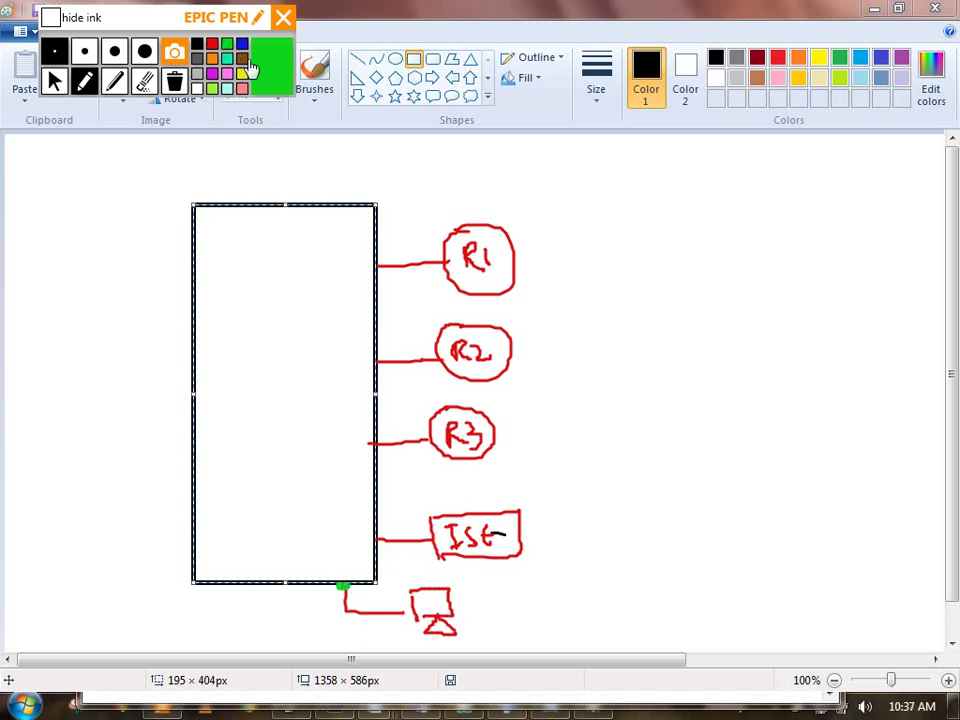
left_click(242, 44)
left_click(342, 584)
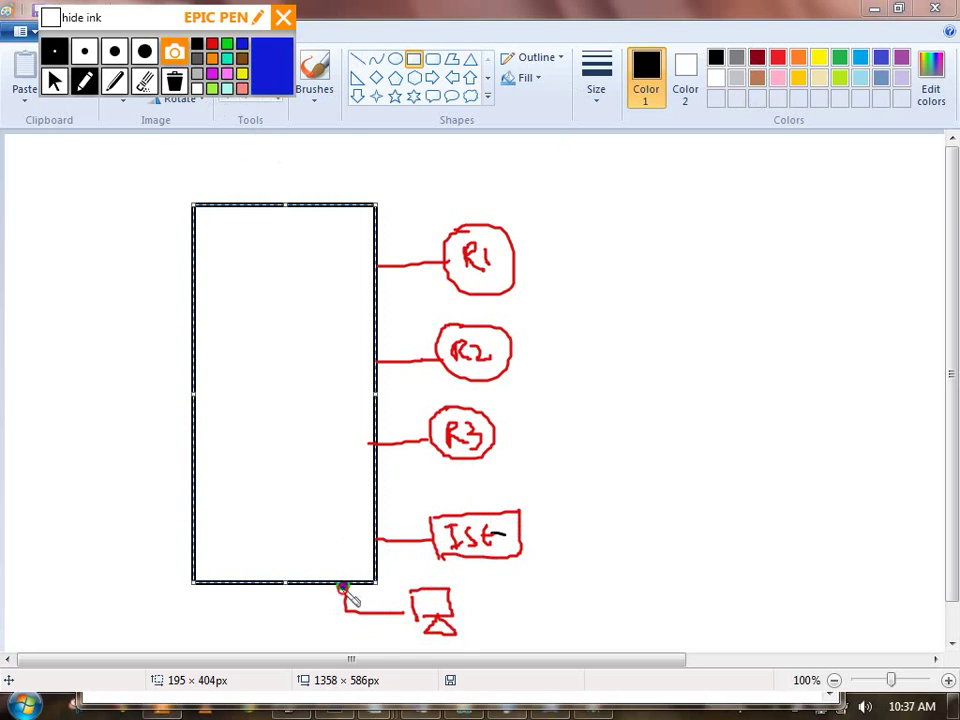
left_click(55, 80)
left_click(86, 305)
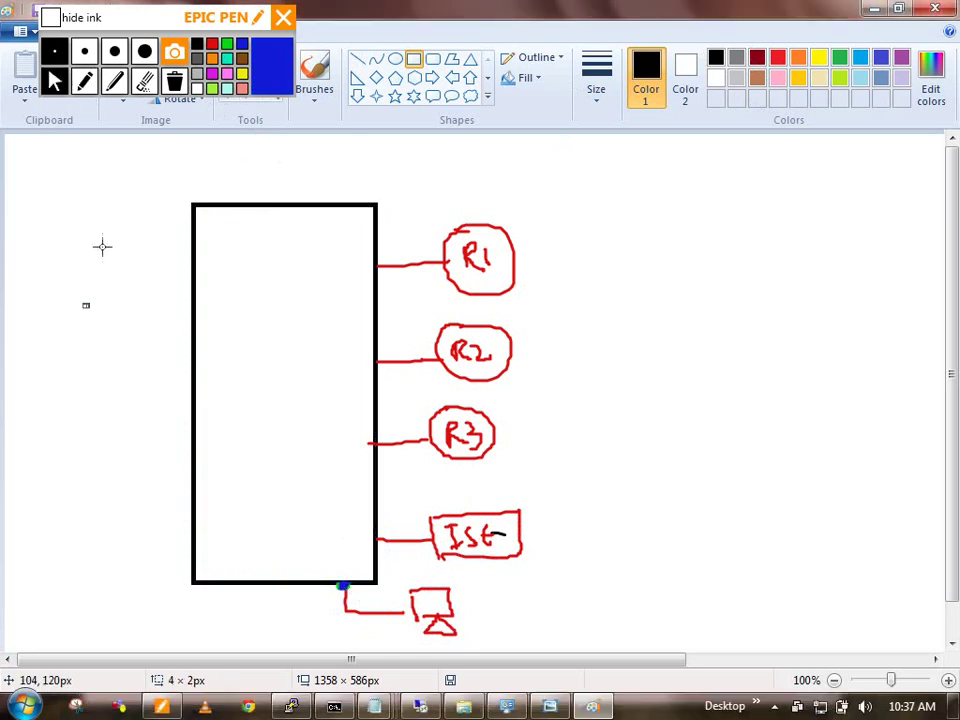
Step: Number the switch ports 1, 2, 3, 9 and 21 beside each link in blue ink
left_click(85, 80)
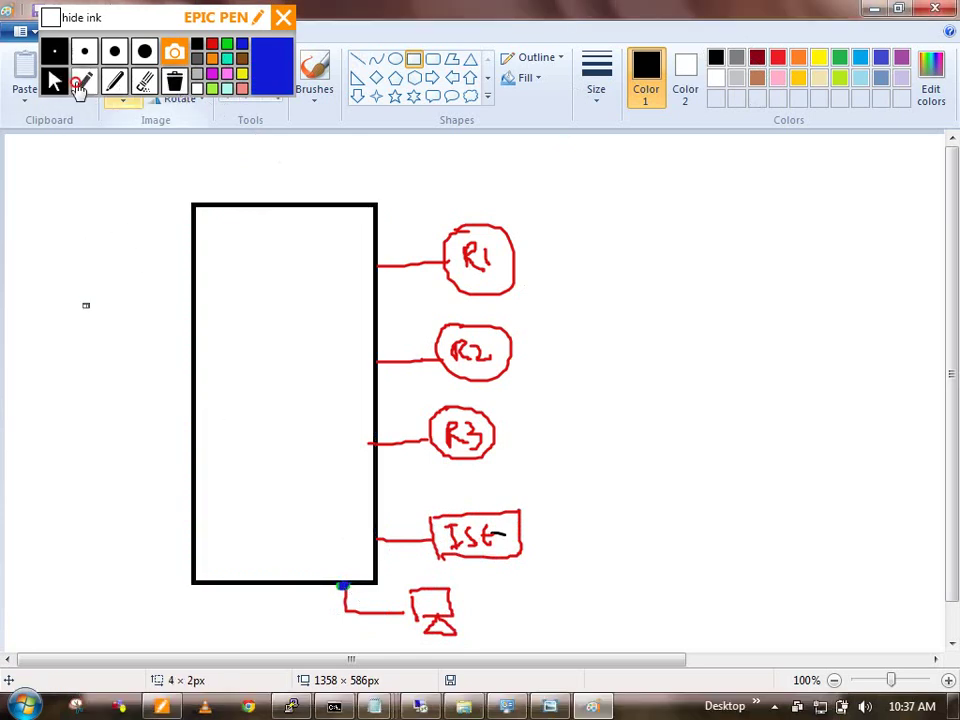
left_click(355, 256)
left_click_drag(356, 257, 356, 274)
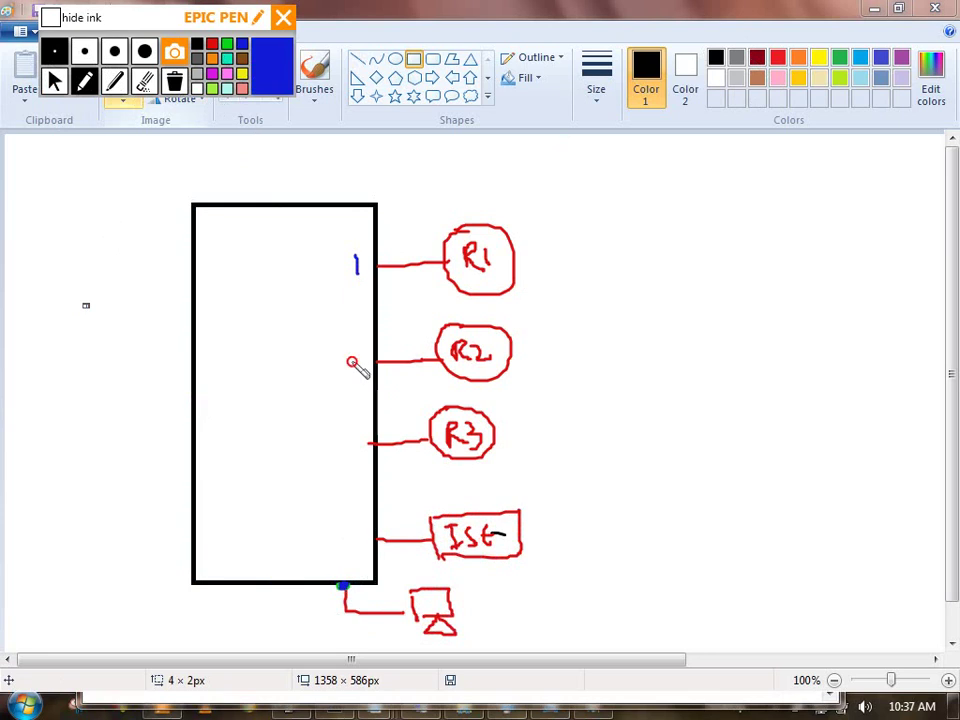
left_click_drag(351, 361, 360, 370)
left_click_drag(349, 434, 351, 455)
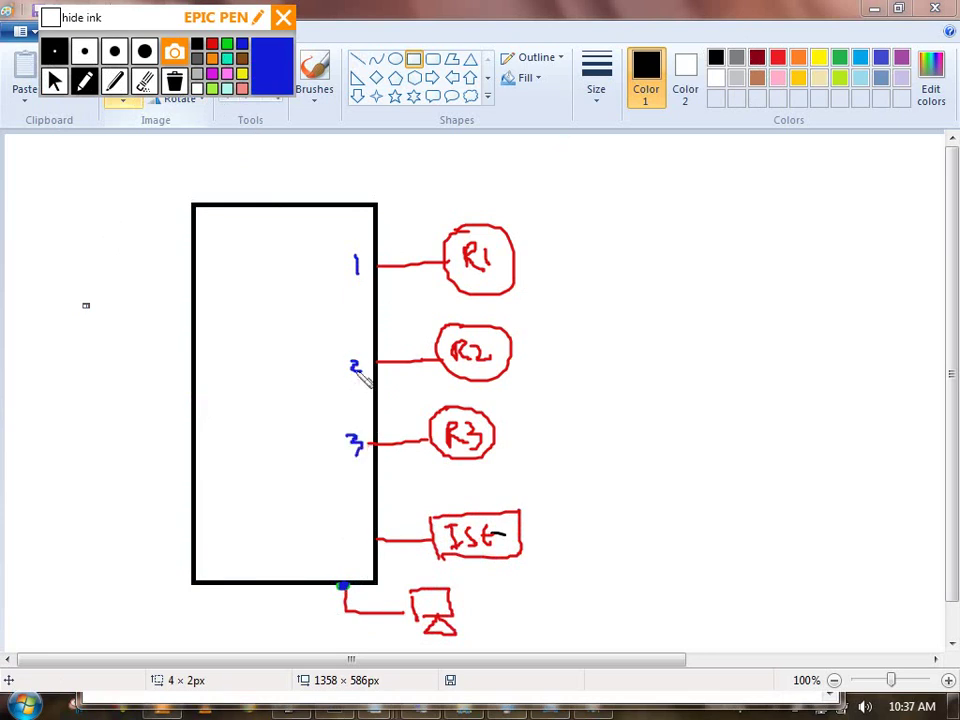
mouse_move(351, 529)
left_mouse_down()
mouse_move(360, 540)
mouse_move(342, 568)
left_mouse_up()
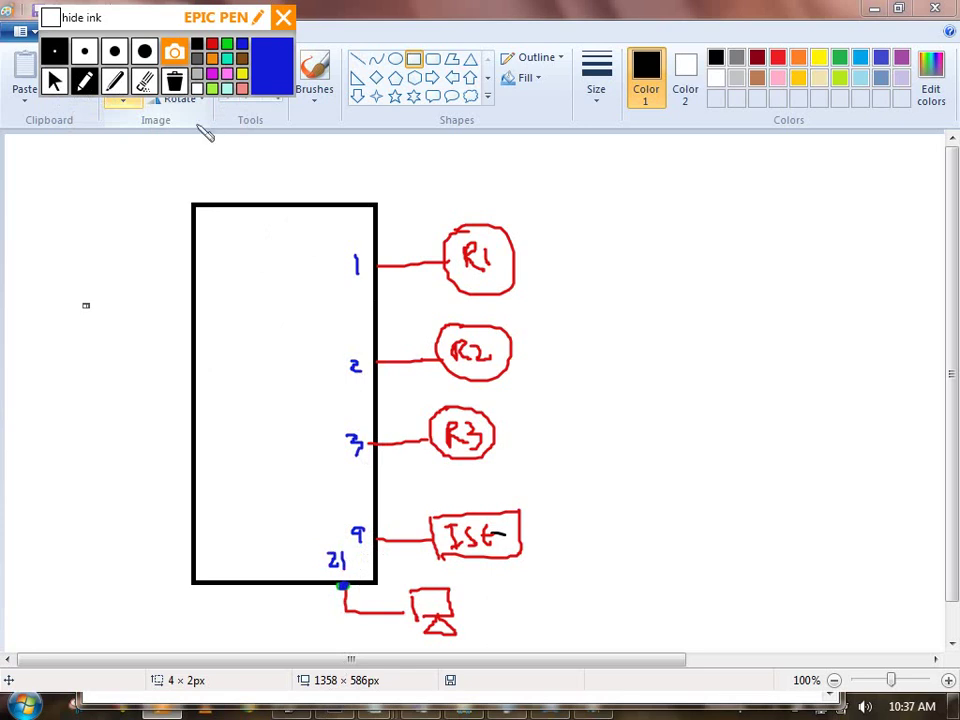
Step: Circle port 21 in green and write SW1 in black inside the switch box
left_click(227, 58)
left_click(227, 44)
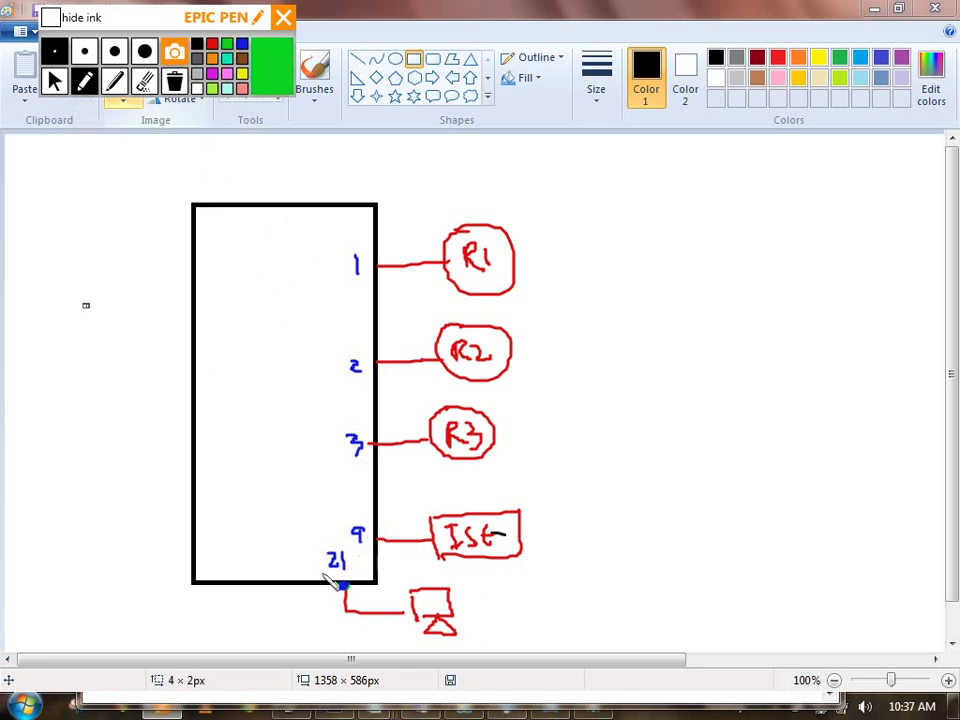
mouse_move(334, 546)
left_mouse_down()
mouse_move(347, 579)
mouse_move(334, 546)
left_mouse_up()
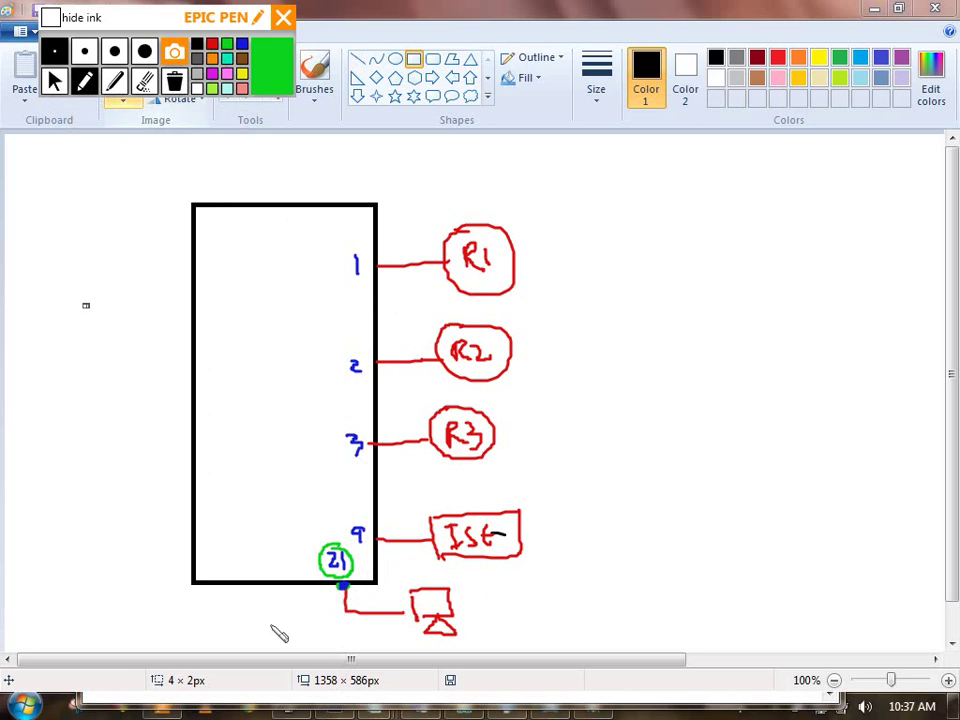
left_click(197, 44)
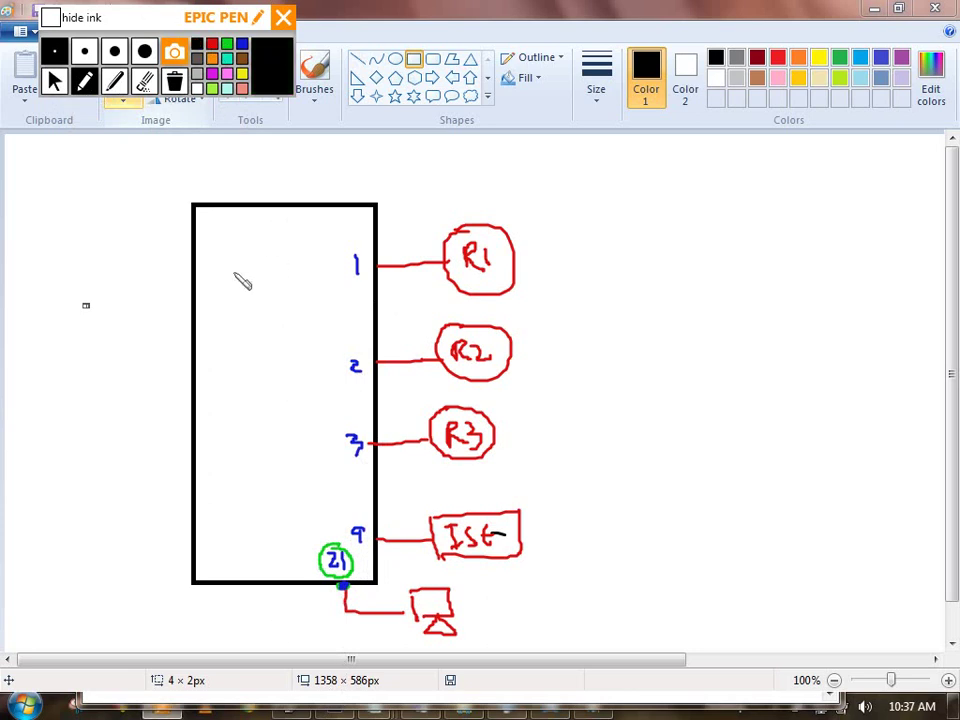
mouse_move(238, 264)
left_mouse_down()
mouse_move(228, 282)
mouse_move(268, 264)
mouse_move(282, 276)
left_mouse_up()
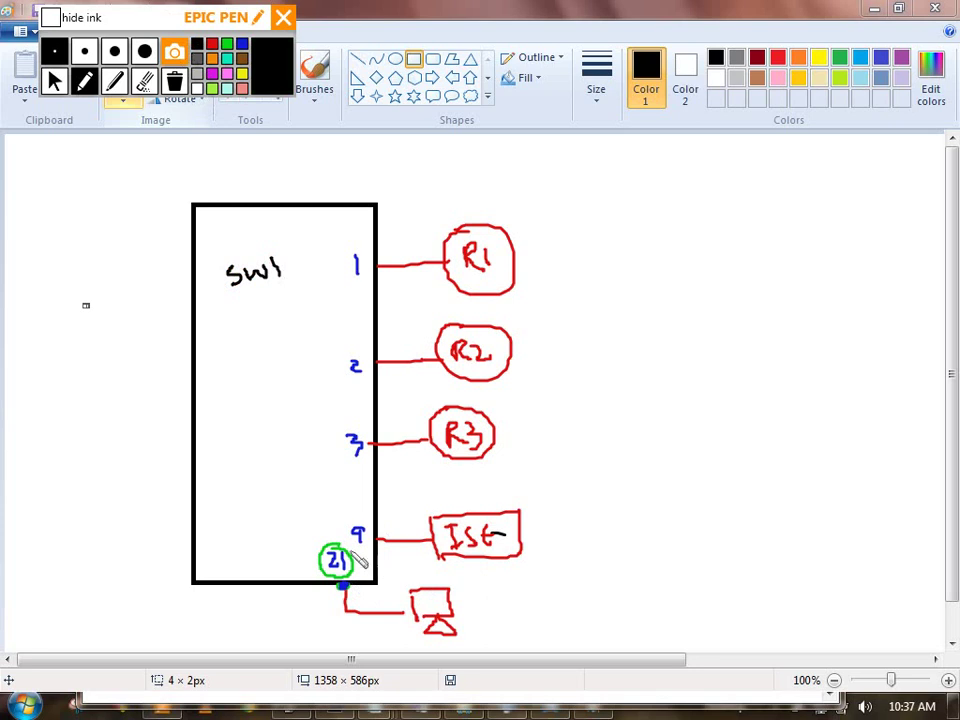
left_click(54, 81)
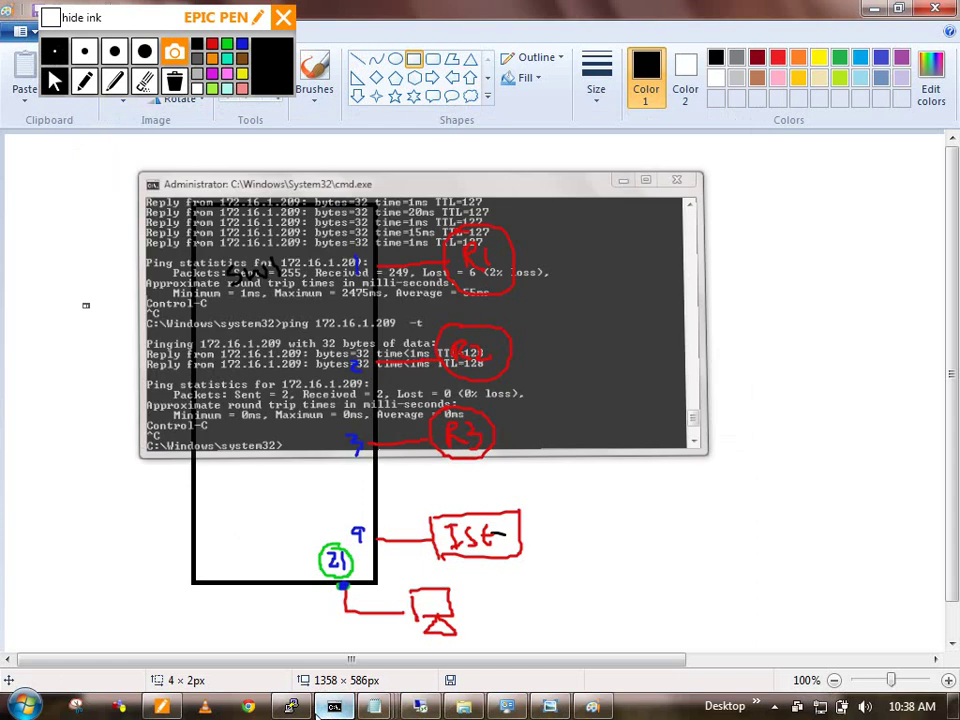
Step: Enter interface fa0/21 configuration on the switch console
left_click(291, 706)
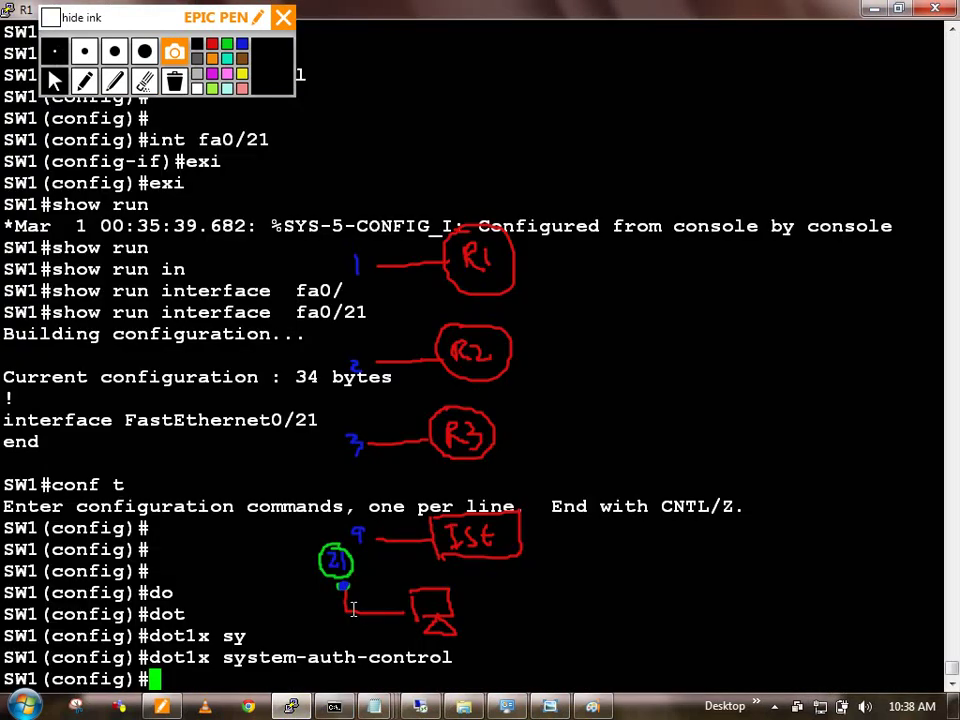
type("int fa0/21")
key("Return")
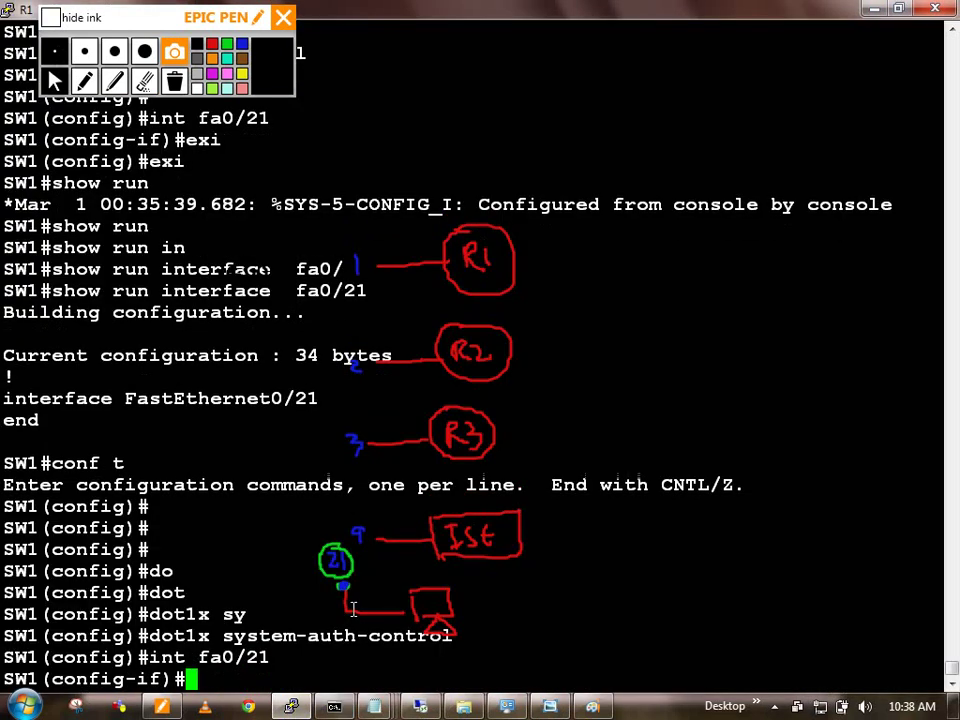
type("authe")
key("Tab")
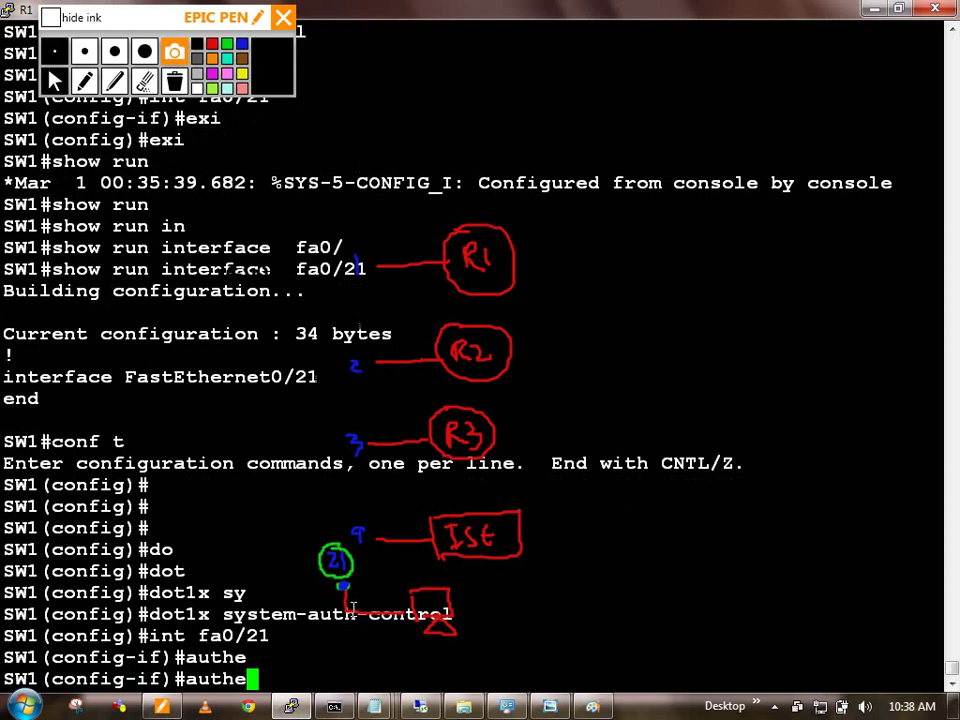
type("?")
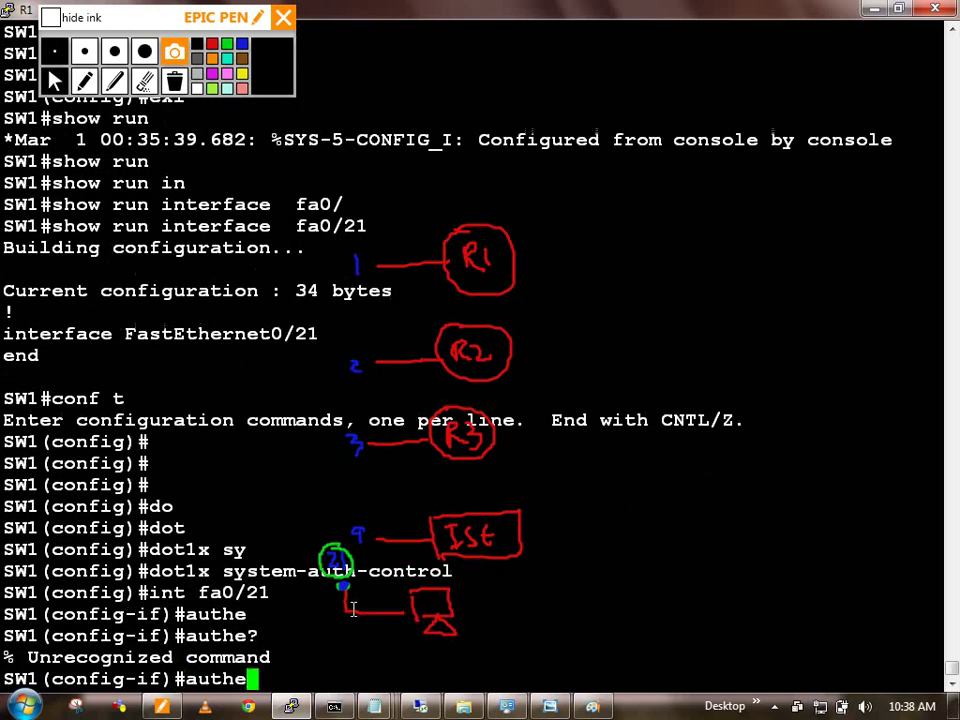
key("BackSpace")
key("BackSpace")
key("BackSpace")
key("BackSpace")
key("BackSpace")
Step: Make fa0/21 an access port with 'switchport mode access'
type("swi")
key("Tab")
type("mo")
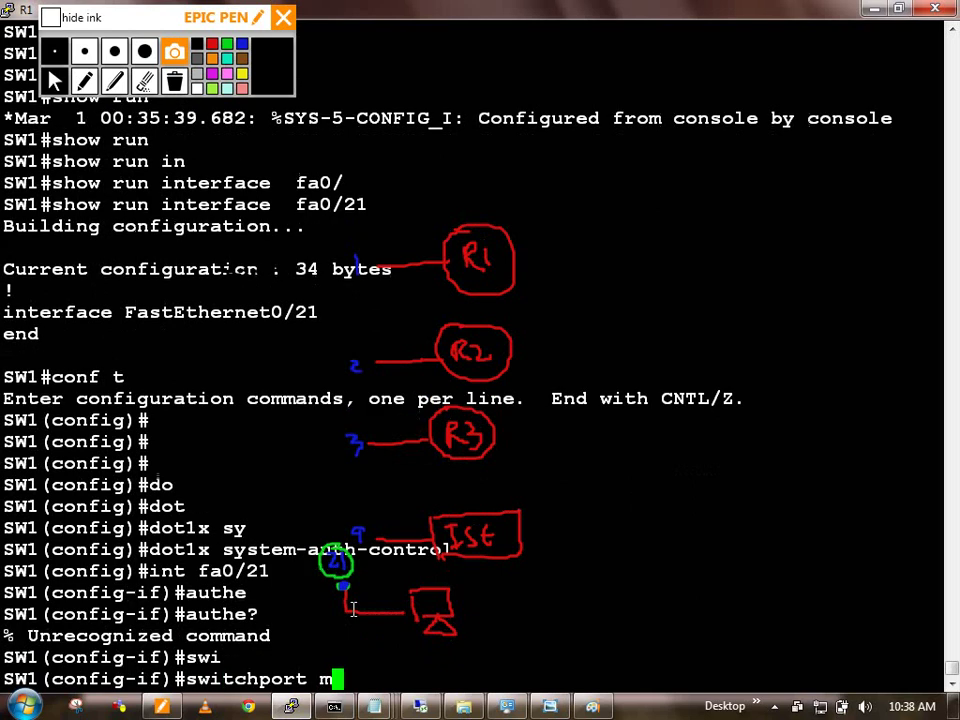
key("Tab")
type("acc")
key("Tab")
key("Return")
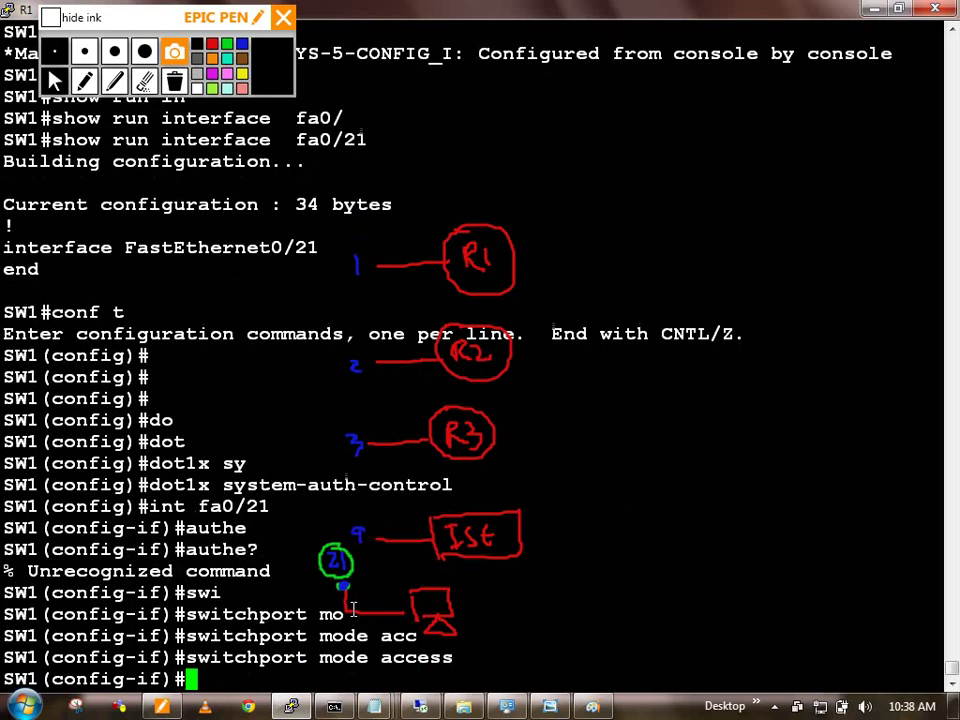
Step: List the 'authentication port-control ?' options: auto, force-authorized, force-unauthorized
type("auth")
key("Tab")
type("e")
key("Tab")
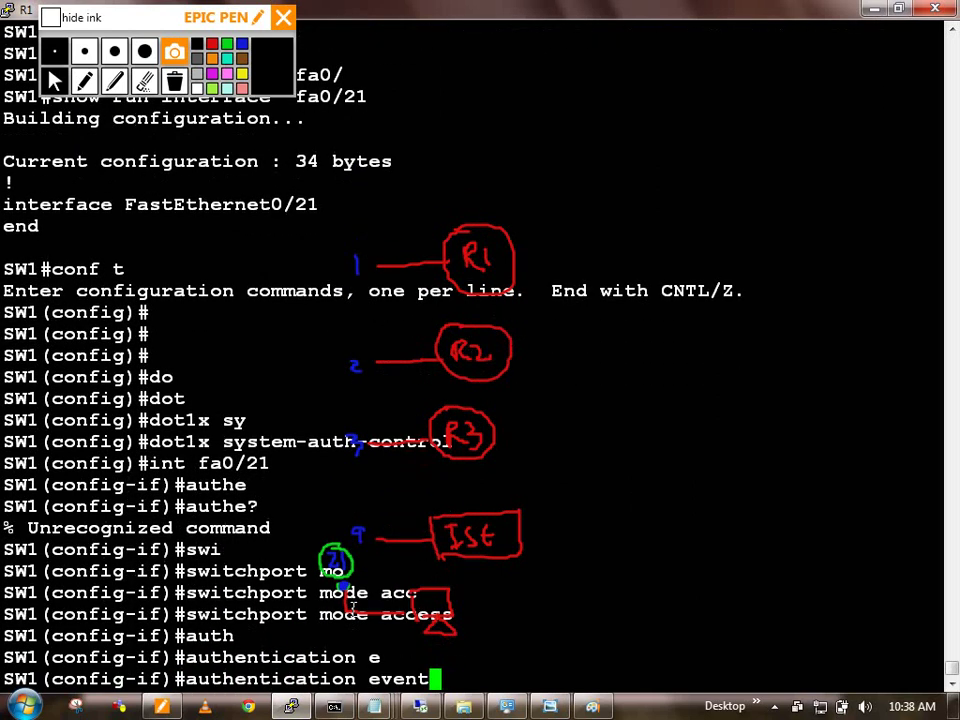
key("BackSpace")
key("BackSpace")
key("BackSpace")
key("BackSpace")
key("BackSpace")
type("po")
key("Tab")
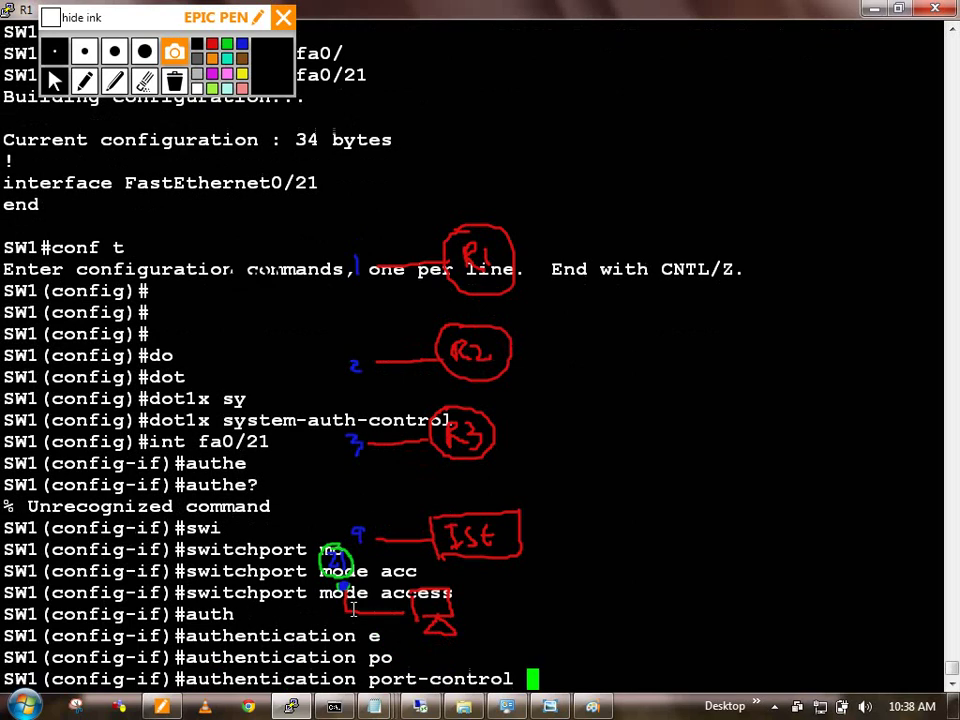
type("aut")
key("Tab")
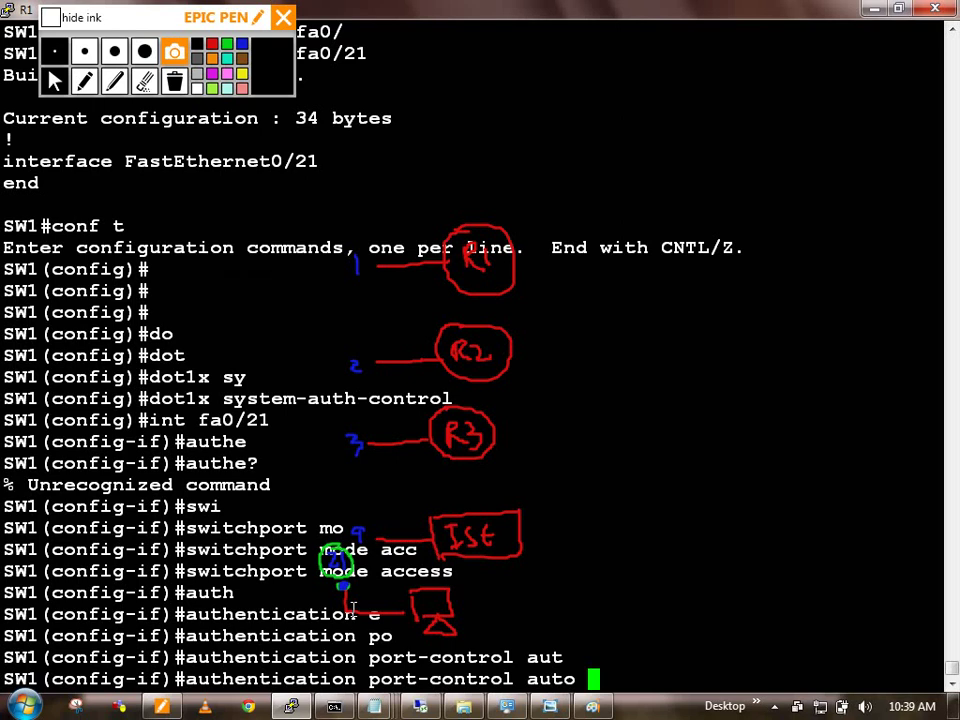
key("BackSpace")
key("BackSpace")
key("BackSpace")
key("BackSpace")
key("BackSpace")
type("?")
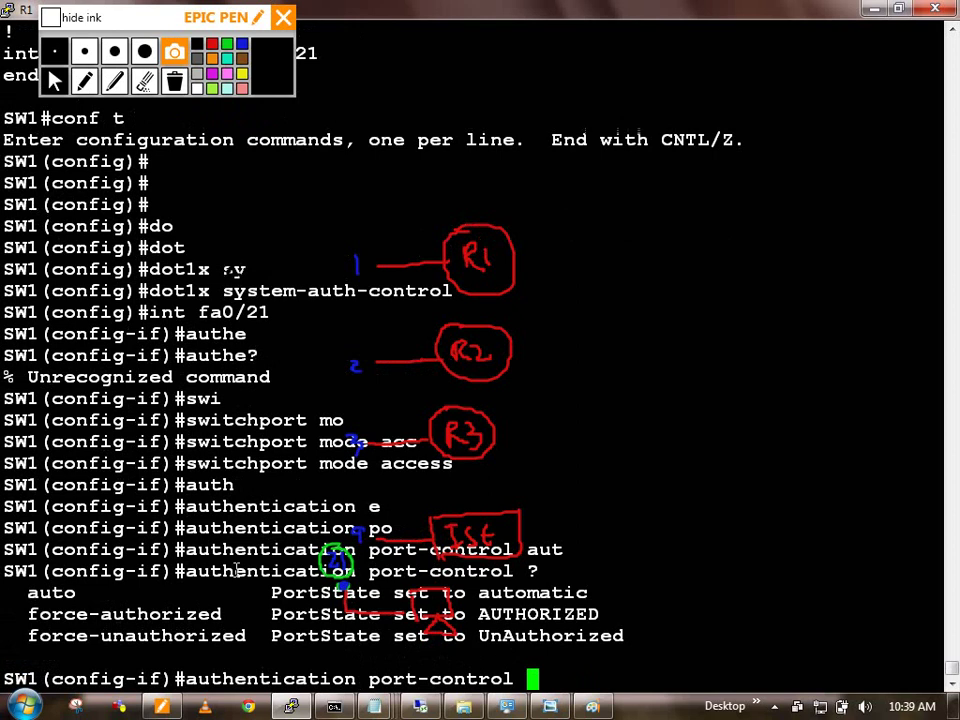
left_click(56, 18)
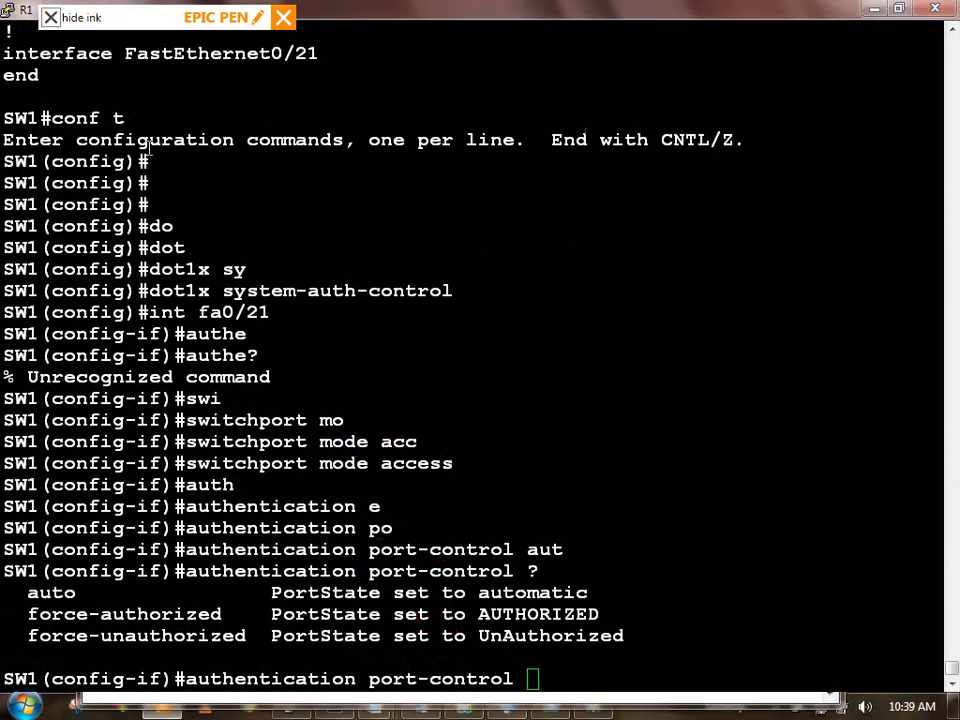
Step: Apply 'authentication port-control auto' to FastEthernet0/21
left_click_drag(476, 614, 583, 614)
left_click(538, 679)
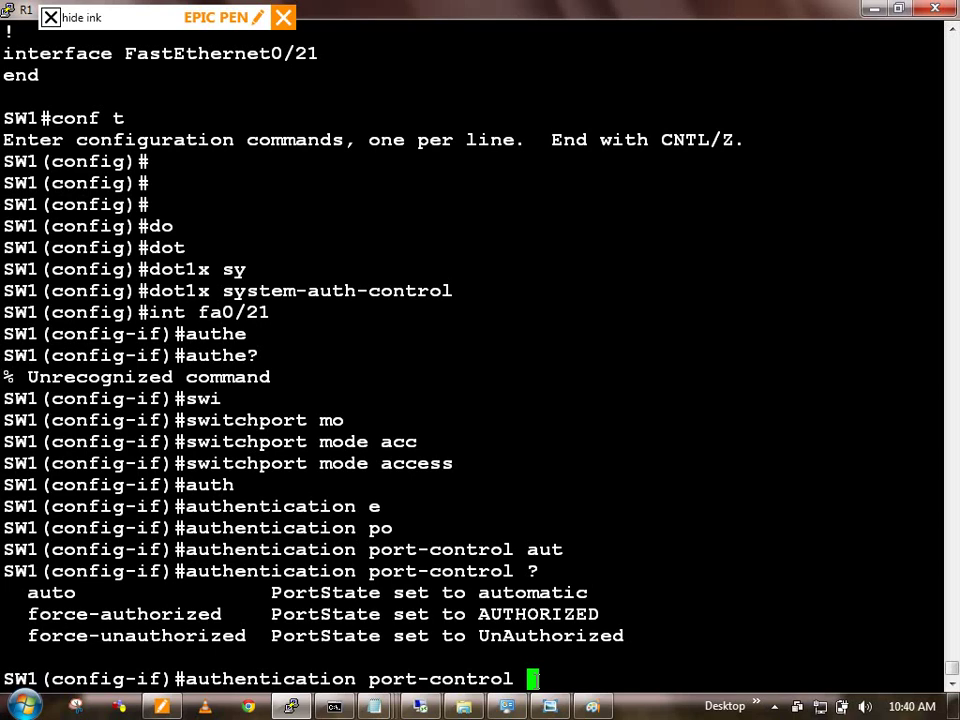
type("aut")
key("Tab")
key("Return")
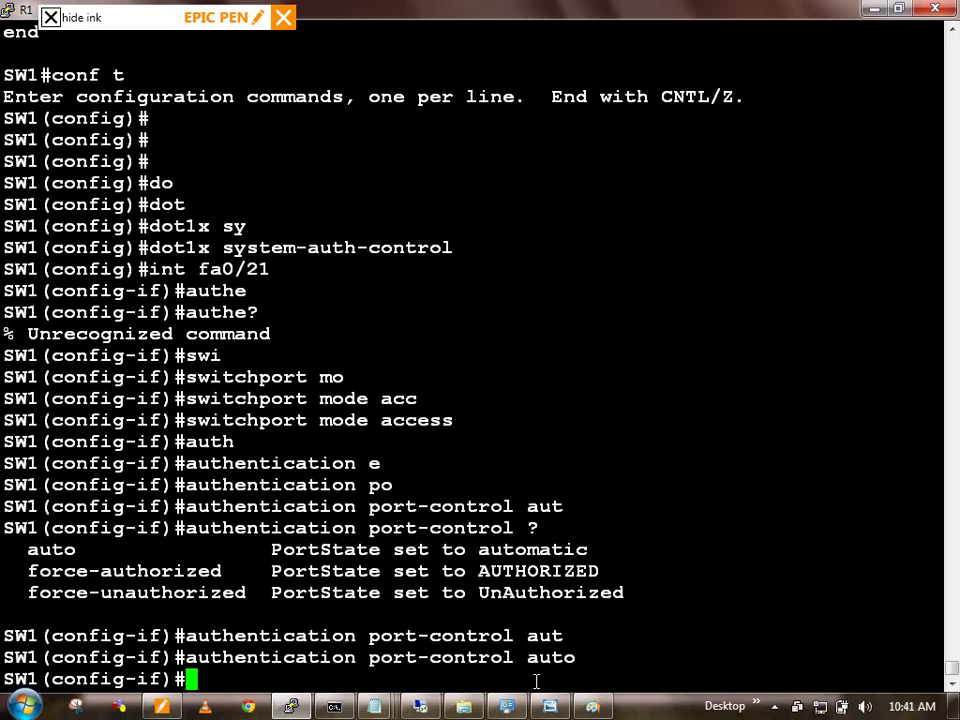
Step: Exit the interface and list the 'aaa authentication ?' options
type("exi")
key("Return")
key("Return")
key("Return")
key("Return")
type("aaa a")
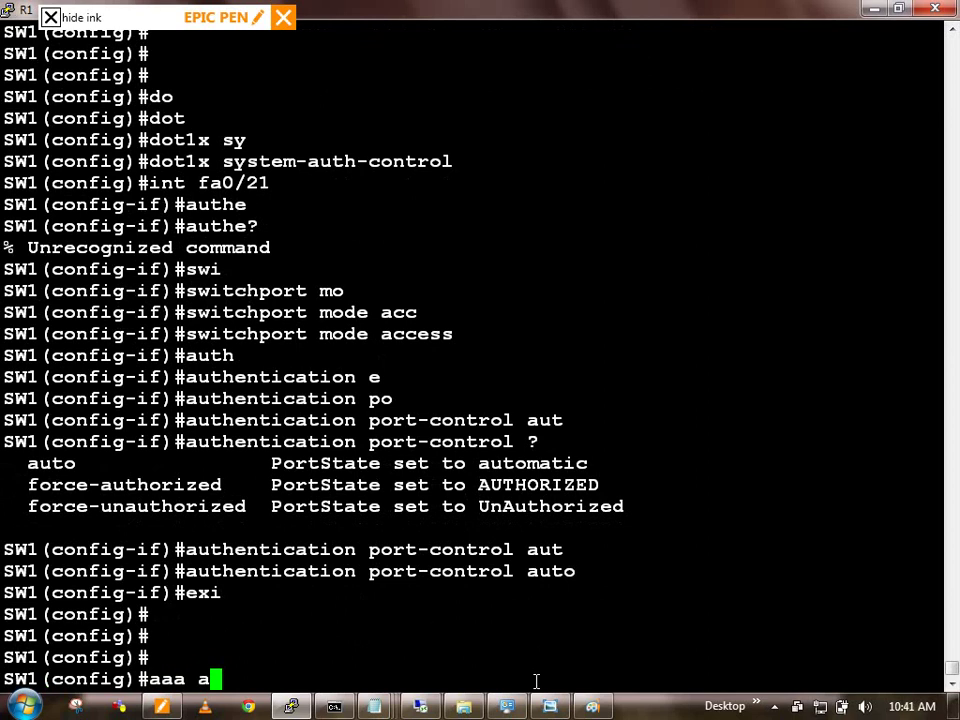
key("BackSpace")
type("tueh")
key("BackSpace")
type("aut")
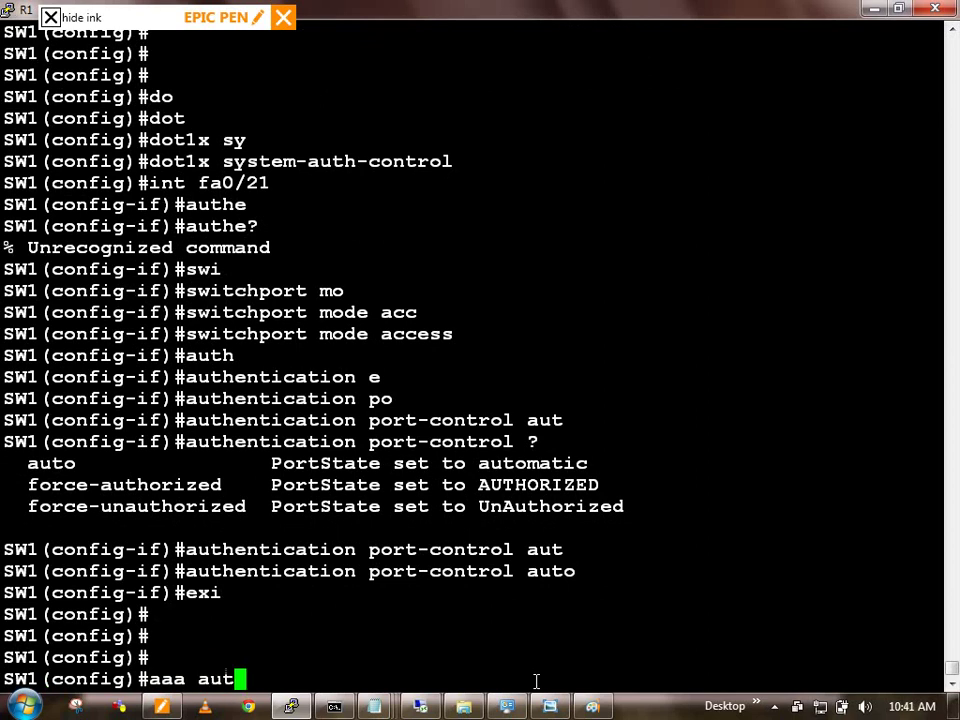
type("h")
key("Tab")
type("e")
key("Tab")
type("?")
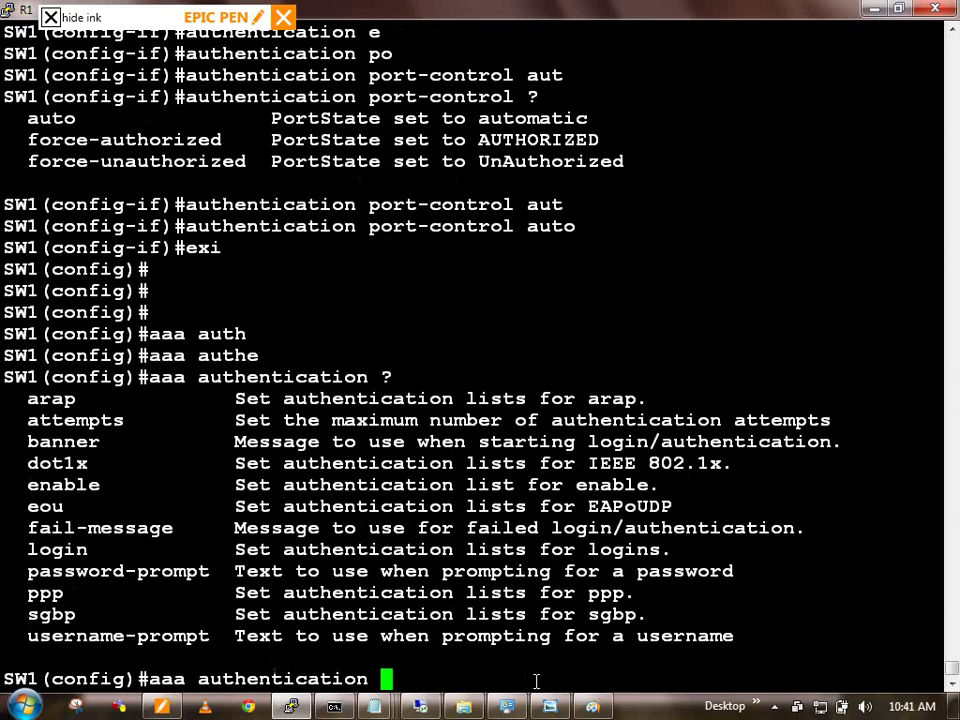
Step: Enter 'aaa authentication dot1x default group radius' to make RADIUS the dot1x default
double_click(67, 465)
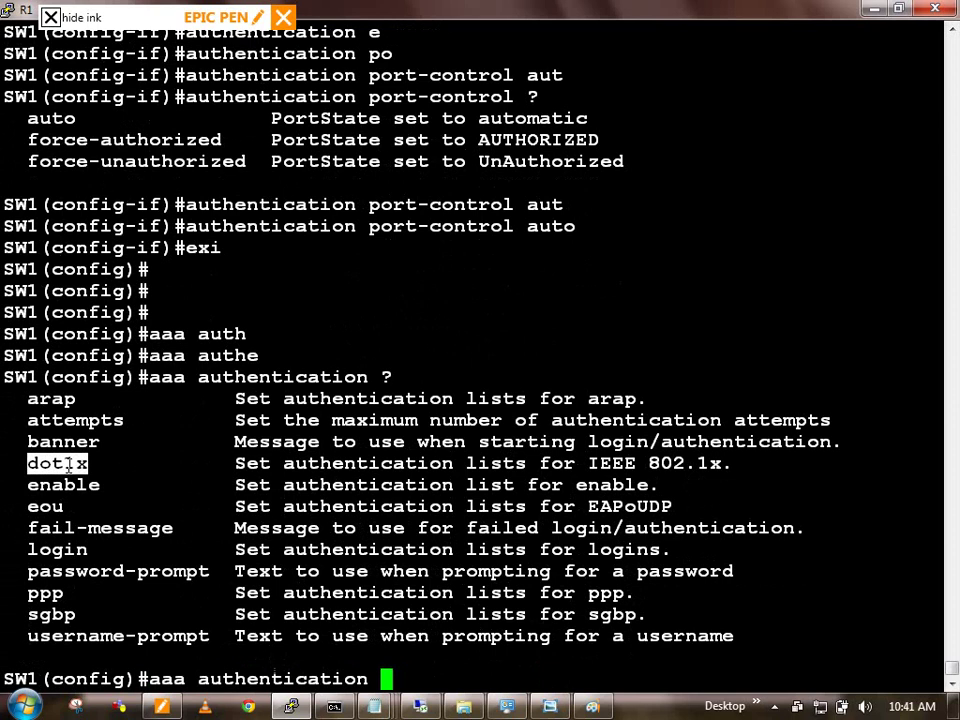
type("do")
key("Tab")
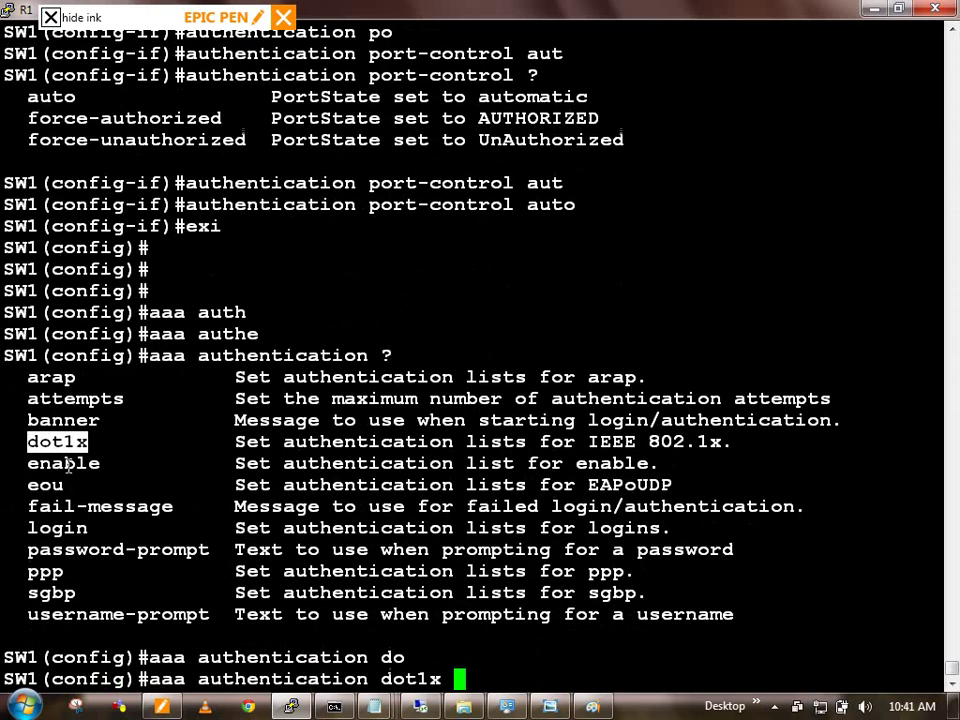
type("?")
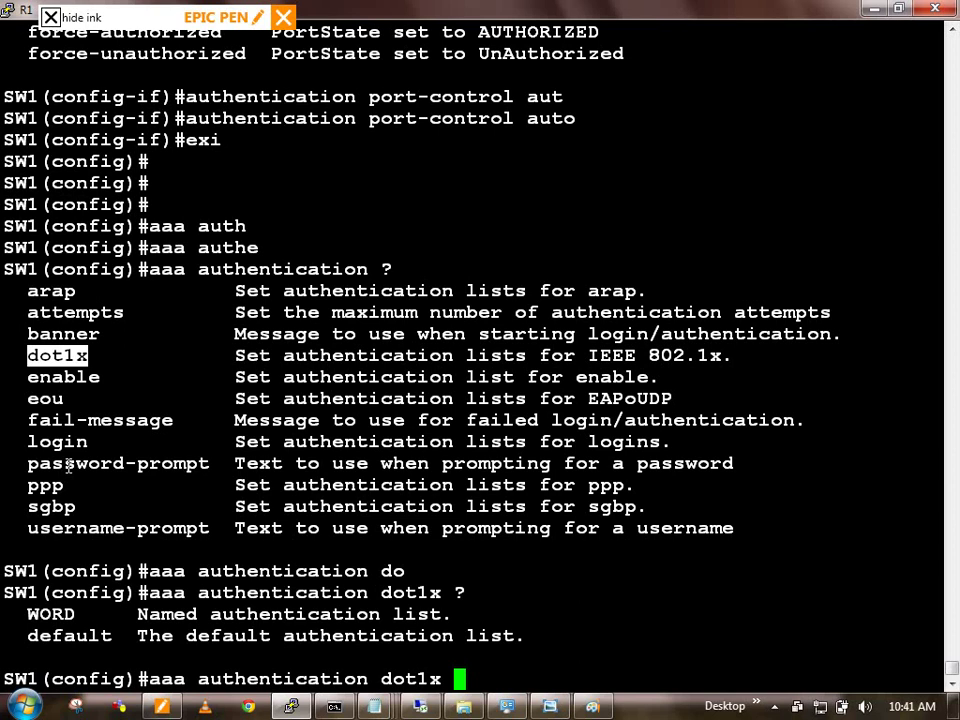
type("def")
key("Tab")
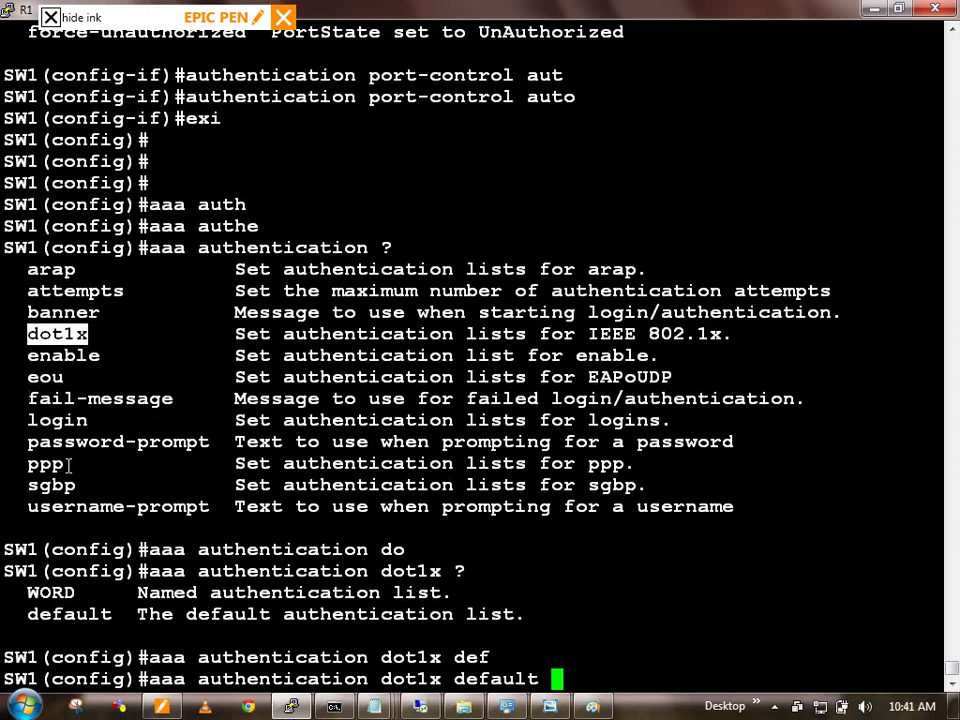
type("?gr")
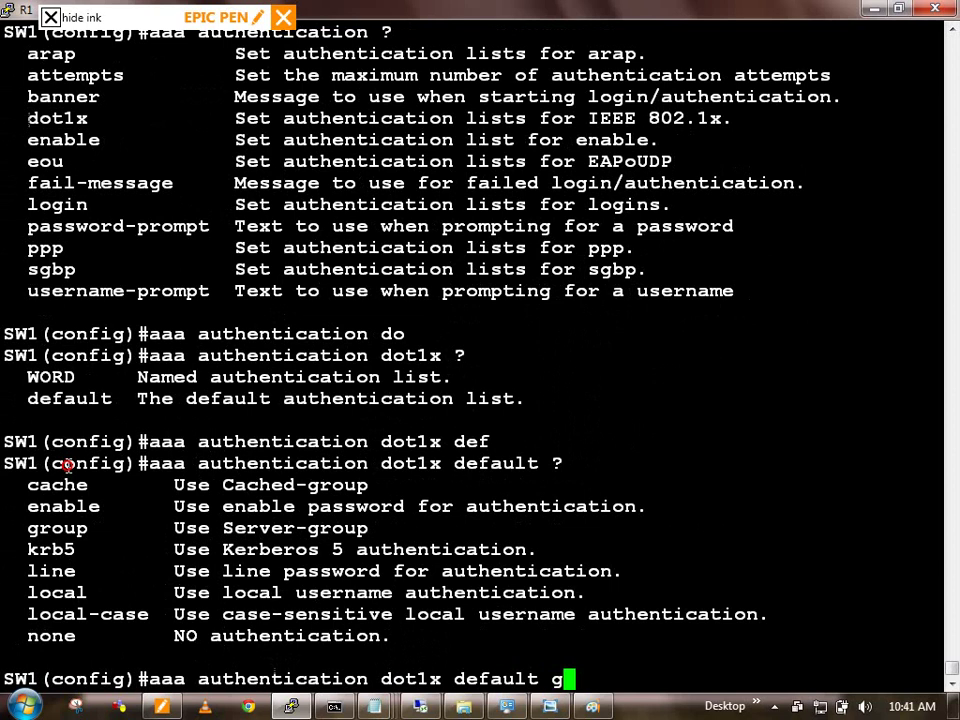
key("Tab")
type("rad")
key("Tab")
key("Return")
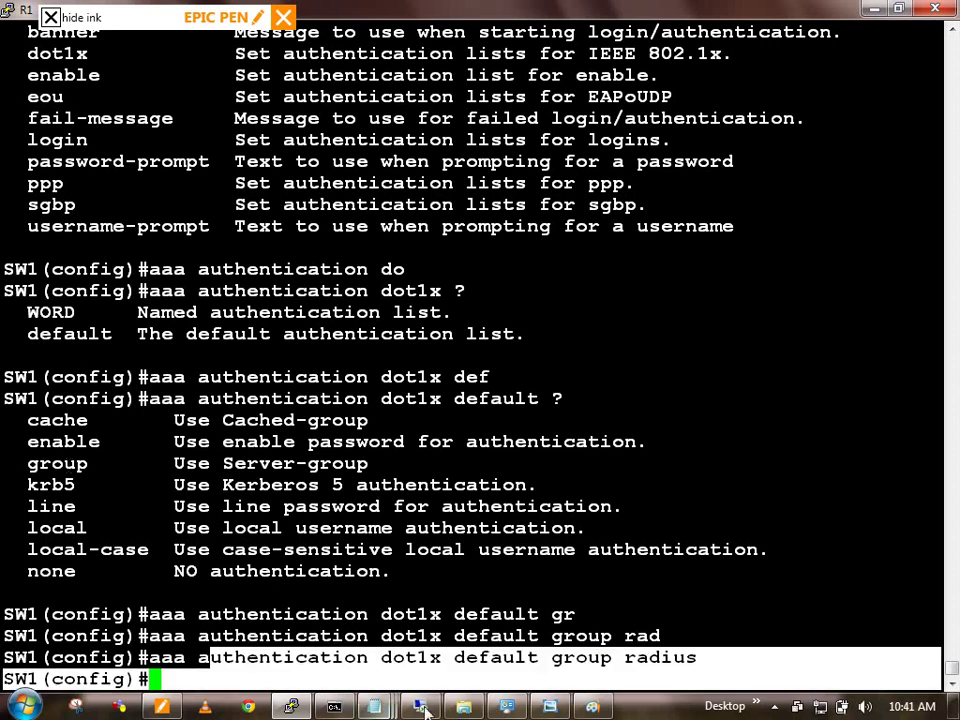
left_click(592, 706)
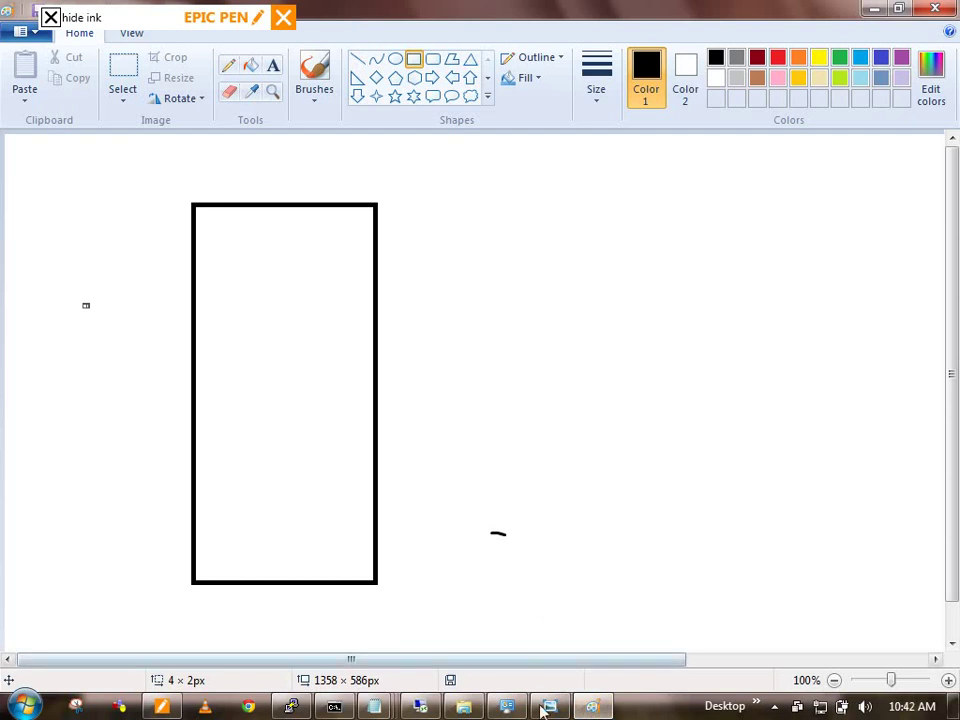
Step: Show the ink, snip the annotated switch diagram, then discard the snip unsaved
left_click(50, 17)
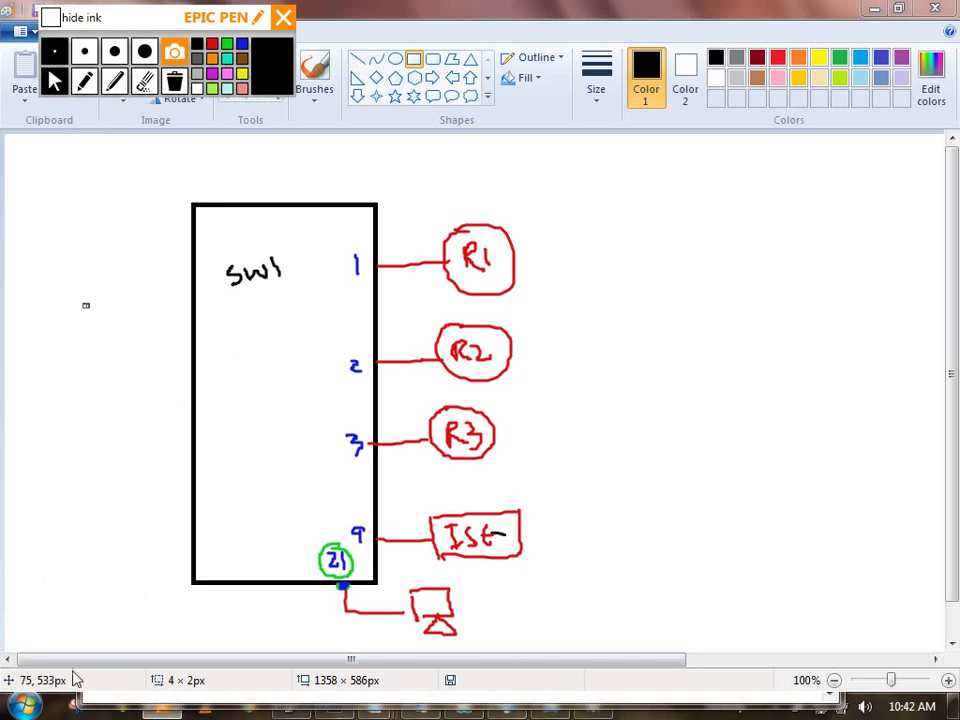
left_click(76, 706)
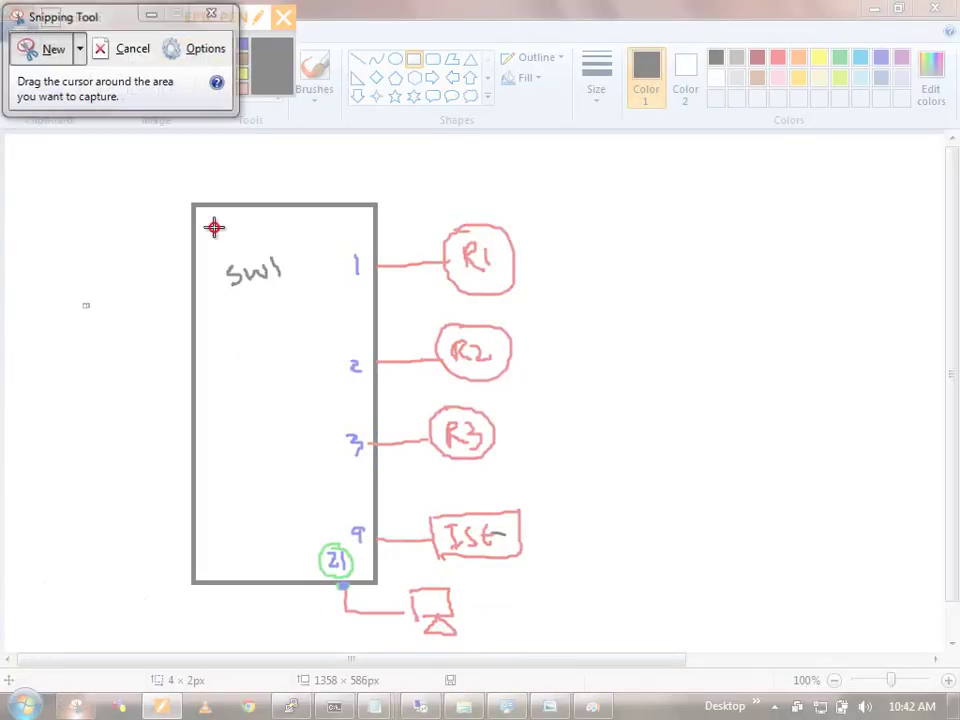
left_click_drag(141, 150, 574, 634)
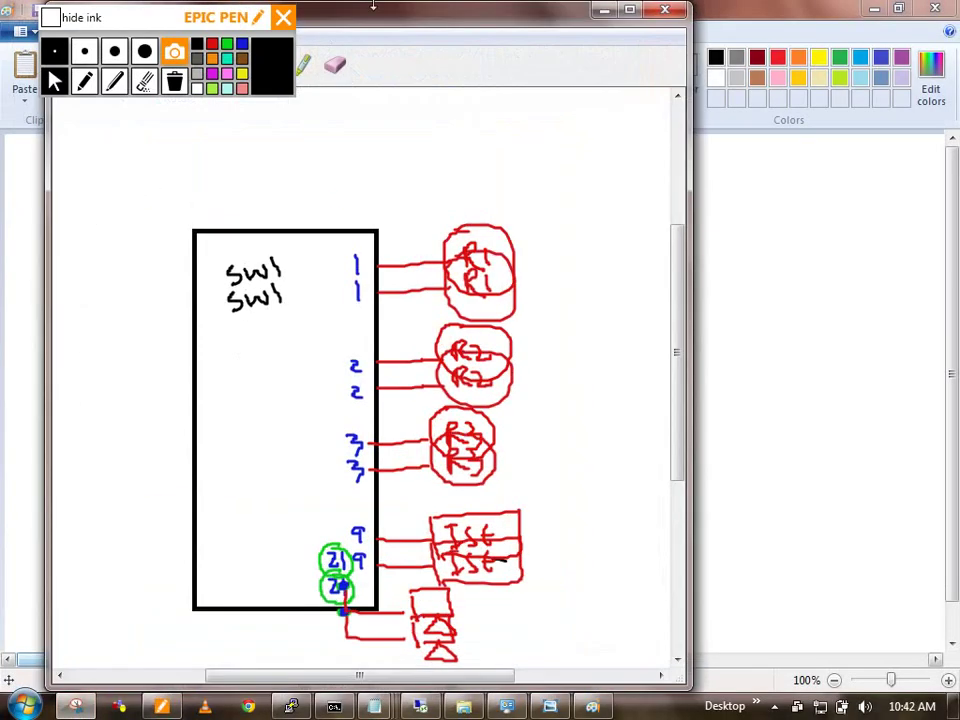
left_click_drag(300, 10, 532, 87)
left_click(350, 138)
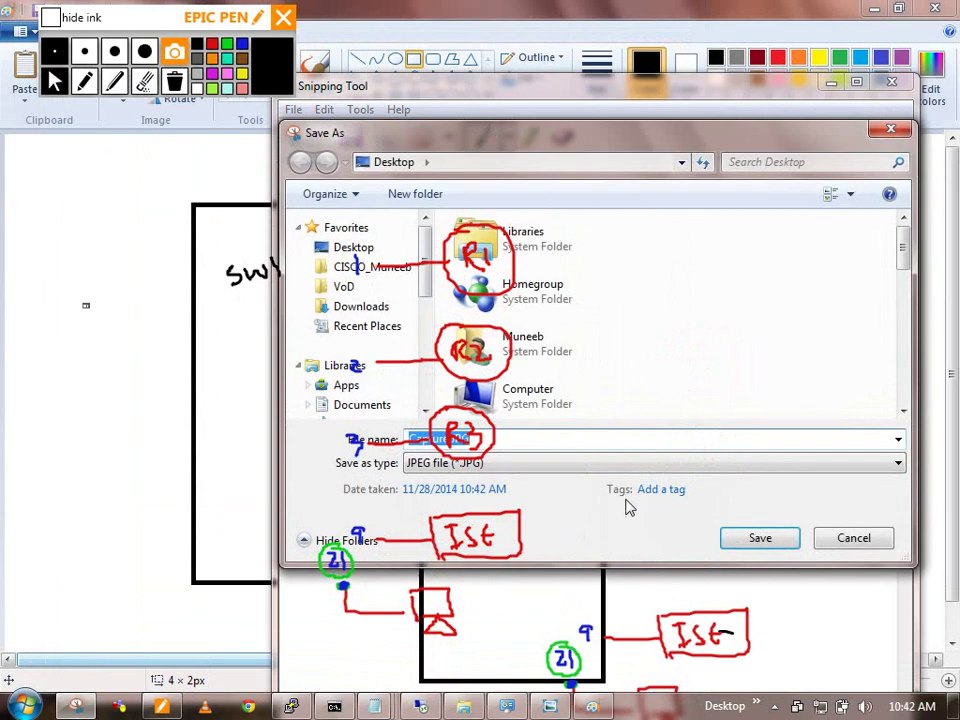
left_click_drag(889, 291, 890, 393)
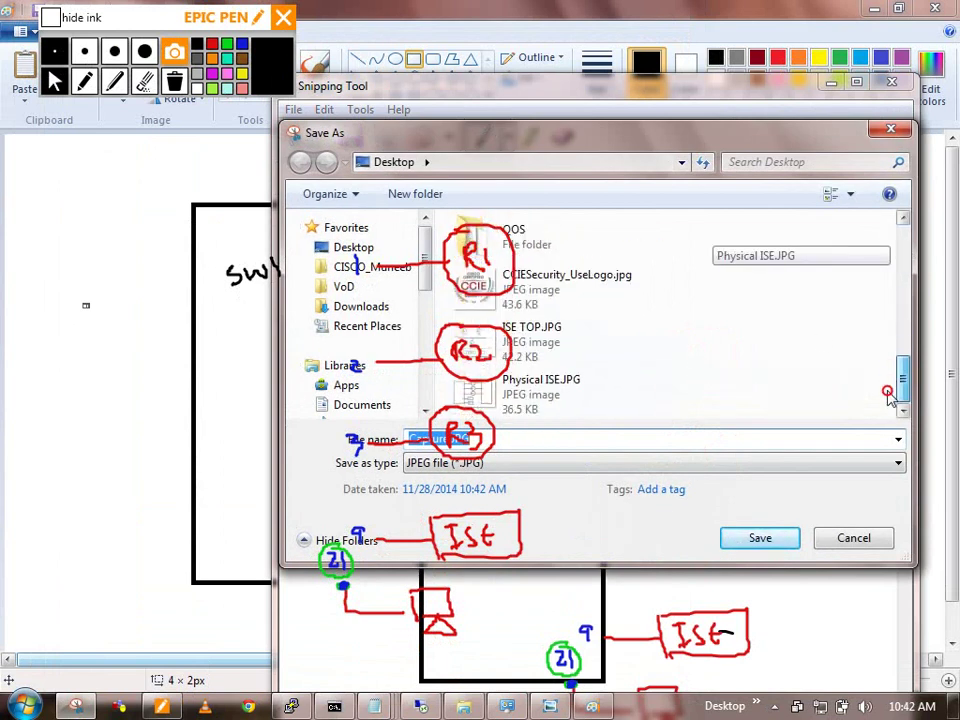
left_click(852, 538)
left_click(891, 81)
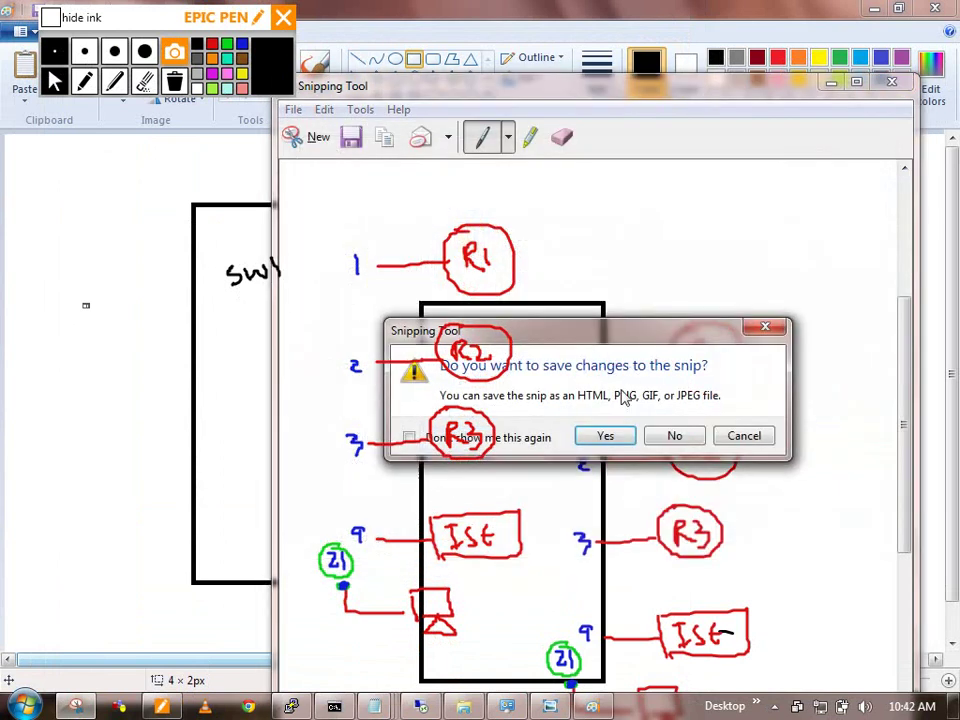
left_click(677, 432)
Step: Erase all Epic Pen ink annotations and move the ink toolbar aside
left_click(174, 81)
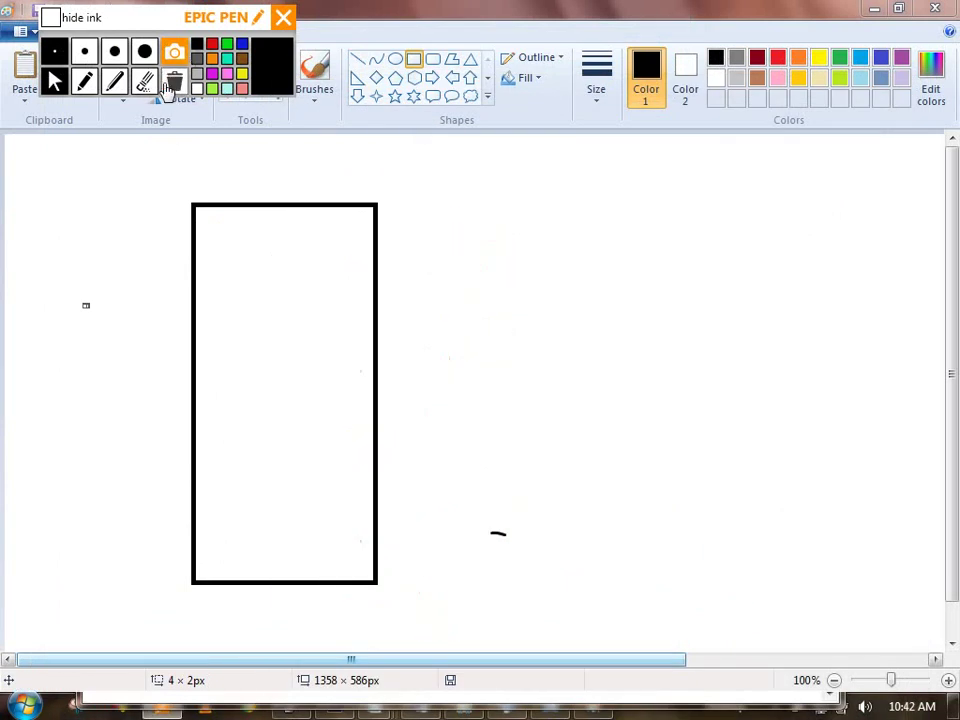
left_click(86, 82)
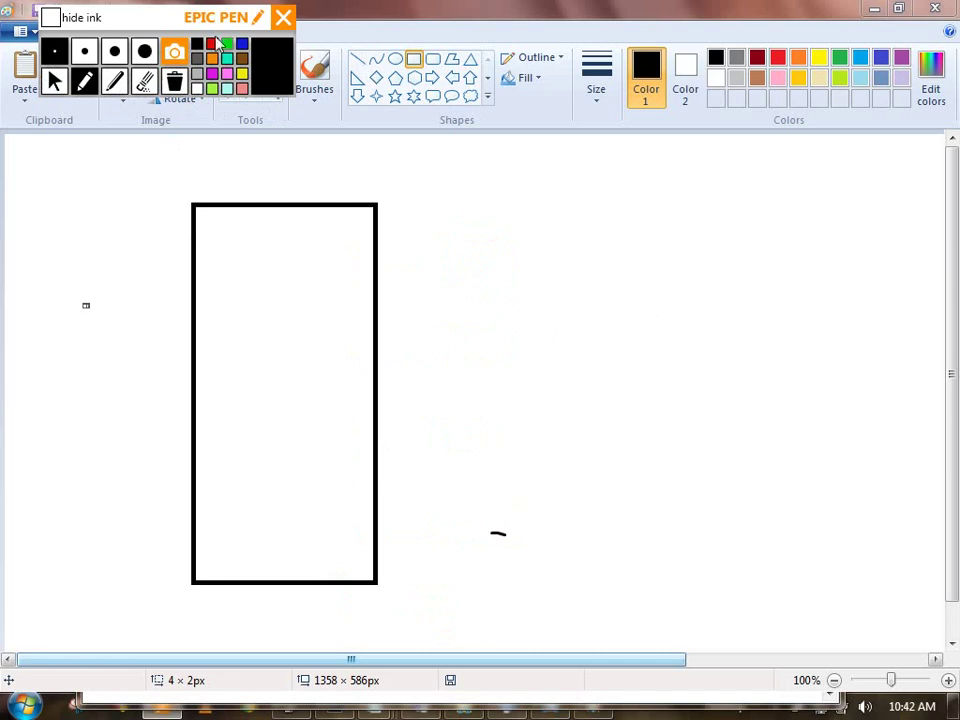
mouse_move(118, 22)
left_mouse_down()
mouse_move(657, 133)
mouse_move(638, 124)
left_mouse_up()
left_click(573, 183)
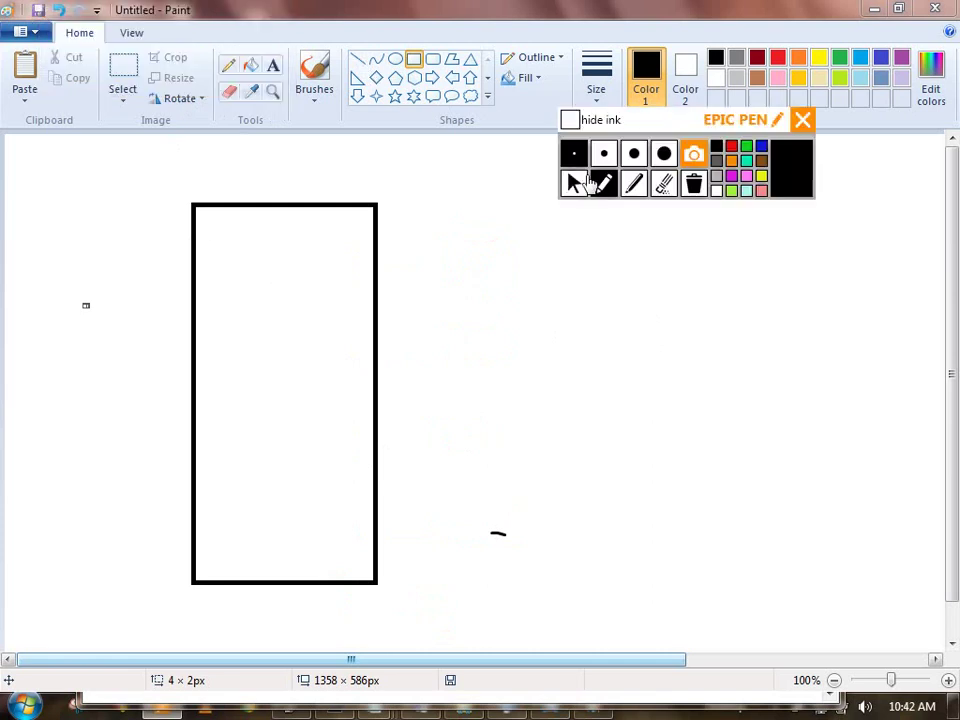
Step: Delete the old switch rectangle and a leftover dot from the Paint canvas
left_click(122, 75)
left_click(122, 92)
left_click_drag(171, 150, 604, 670)
key("Delete")
left_click_drag(51, 240, 482, 448)
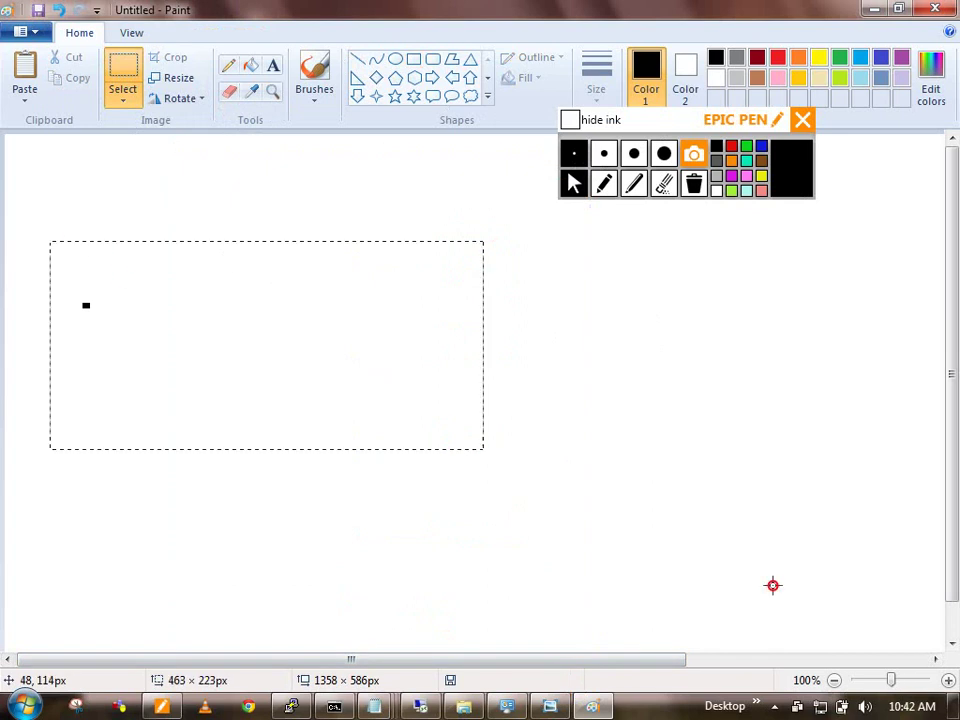
key("Delete")
Step: Ink a new switch box, an AAA server, and the link between them
left_click(603, 183)
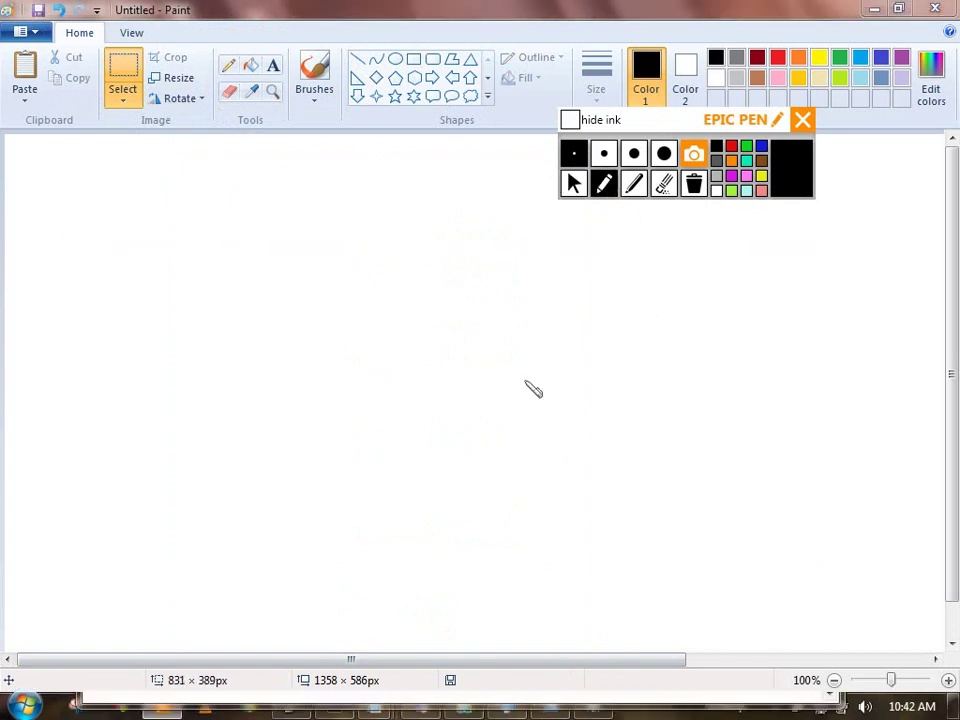
mouse_move(377, 372)
left_mouse_down()
mouse_move(386, 429)
mouse_move(491, 364)
mouse_move(396, 433)
mouse_move(384, 430)
mouse_move(410, 407)
mouse_move(621, 366)
mouse_move(617, 330)
mouse_move(630, 394)
left_mouse_up()
mouse_move(614, 296)
left_mouse_down()
mouse_move(613, 283)
mouse_move(645, 282)
mouse_move(672, 306)
mouse_move(713, 285)
mouse_move(729, 296)
mouse_move(730, 283)
left_mouse_up()
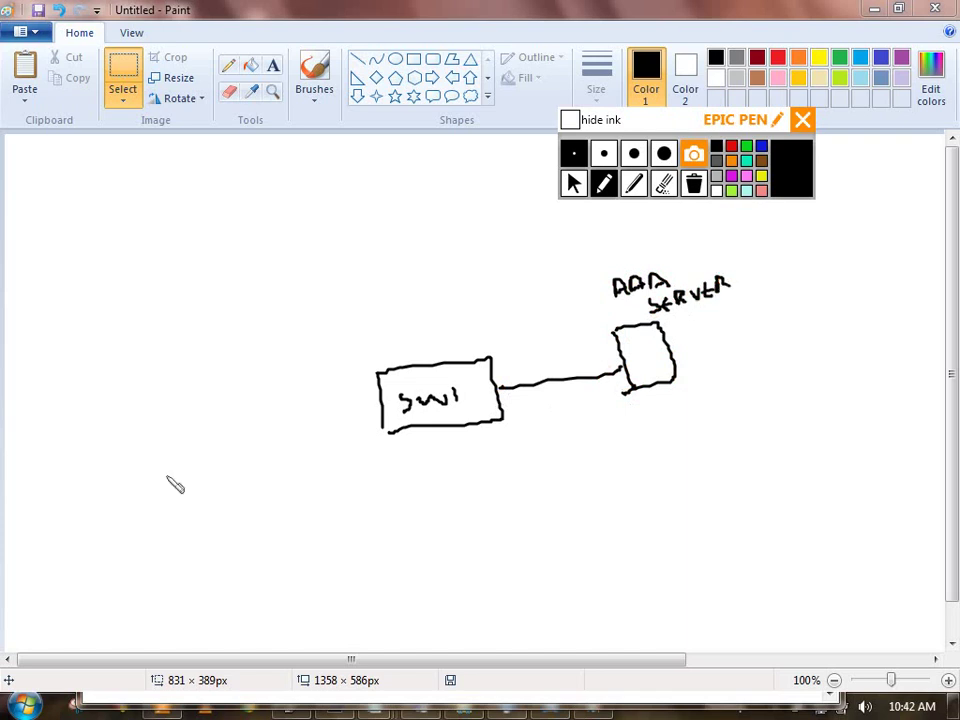
left_click_drag(379, 412, 276, 419)
mouse_move(208, 410)
left_mouse_down()
mouse_move(211, 444)
mouse_move(238, 442)
mouse_move(256, 458)
left_mouse_up()
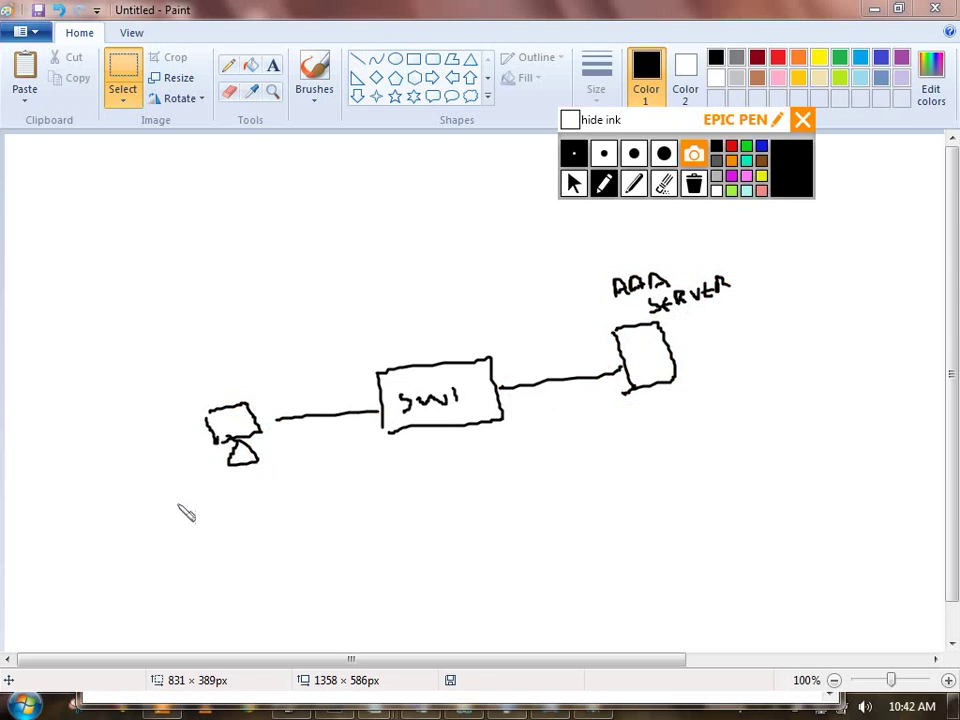
Step: Write SUPPLICANT under the PC, AUTHENTICATION SERVER by the AAA server, AUTHENTICATOR above SW1
mouse_move(200, 518)
left_mouse_down()
mouse_move(205, 535)
mouse_move(232, 530)
mouse_move(246, 510)
mouse_move(294, 524)
mouse_move(331, 498)
mouse_move(340, 520)
left_mouse_up()
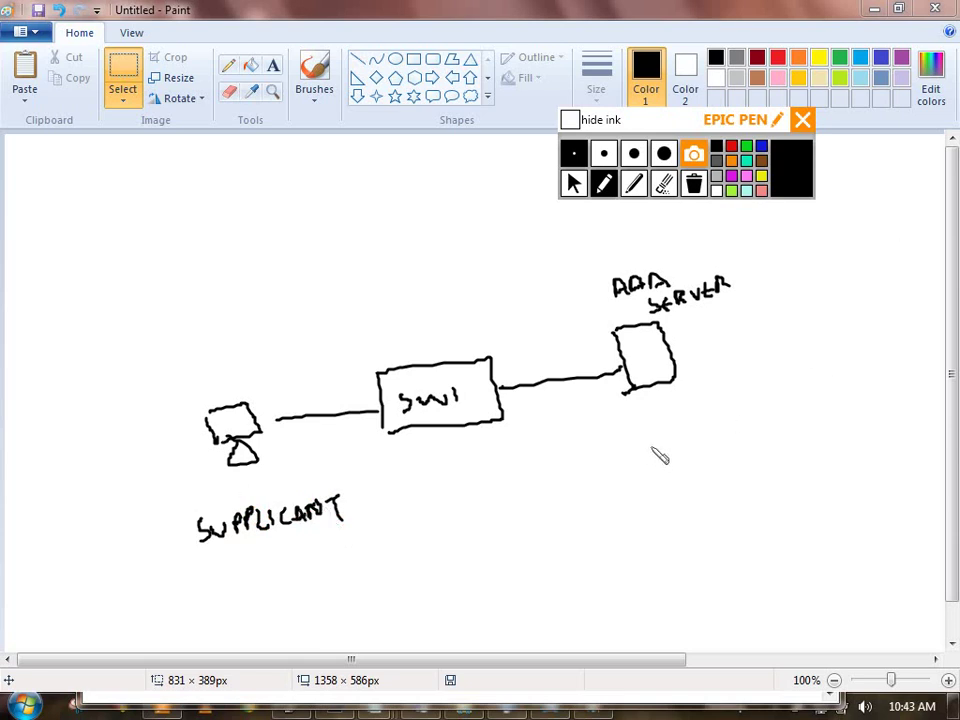
mouse_move(651, 459)
left_mouse_down()
mouse_move(726, 431)
mouse_move(738, 443)
mouse_move(754, 422)
mouse_move(831, 405)
mouse_move(870, 382)
left_mouse_up()
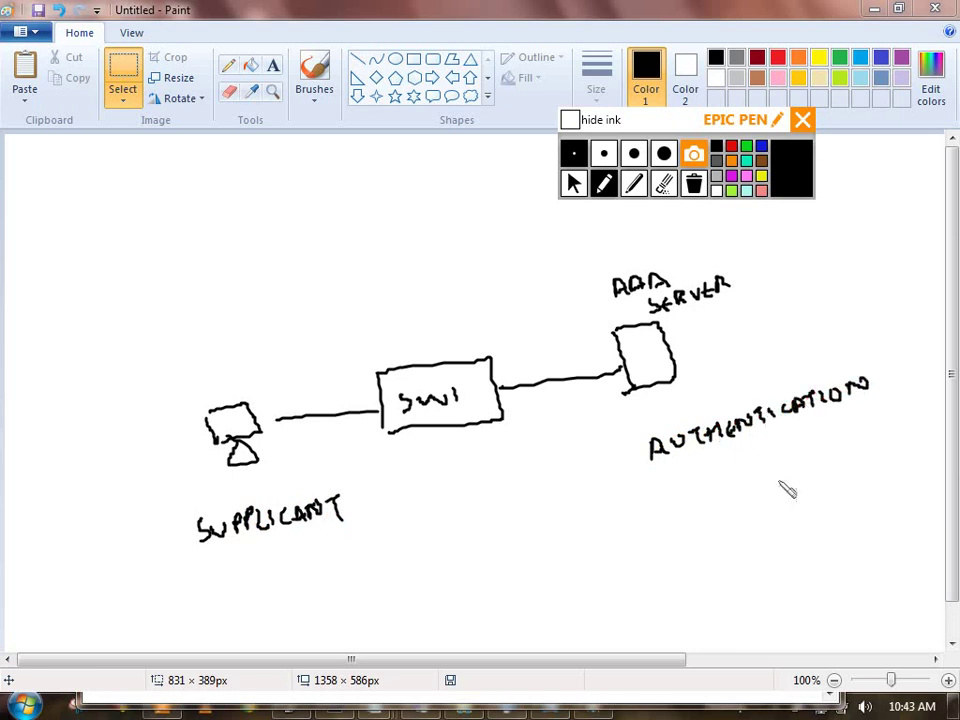
mouse_move(715, 483)
left_mouse_down()
mouse_move(735, 486)
mouse_move(776, 467)
mouse_move(787, 477)
mouse_move(797, 466)
left_mouse_up()
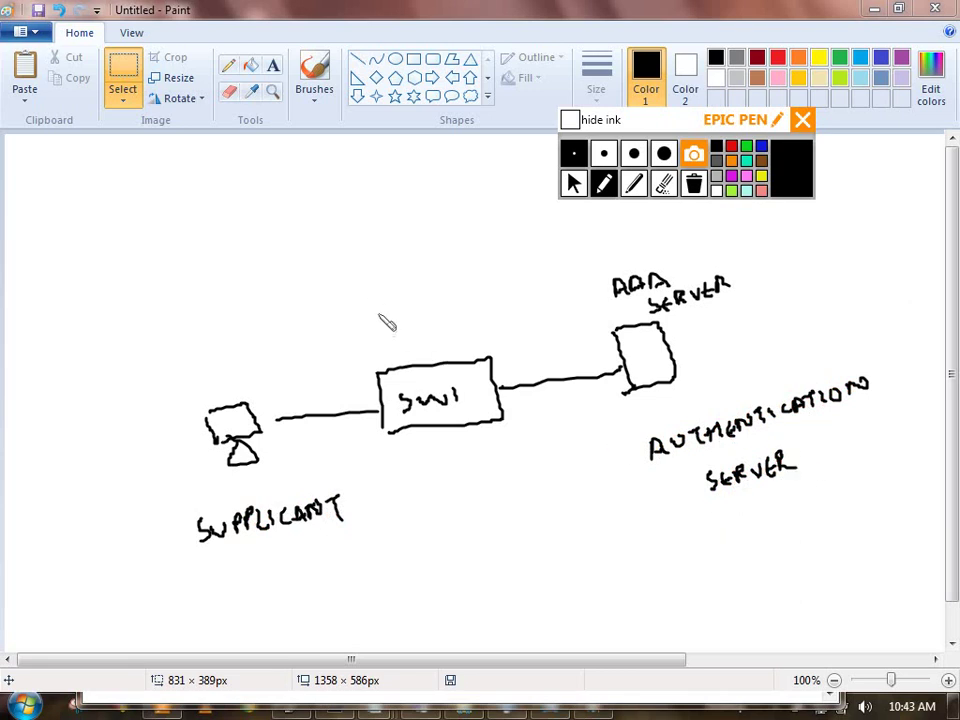
mouse_move(381, 316)
left_mouse_down()
mouse_move(382, 300)
mouse_move(422, 300)
mouse_move(433, 281)
mouse_move(452, 288)
mouse_move(510, 267)
mouse_move(515, 253)
mouse_move(590, 240)
left_mouse_up()
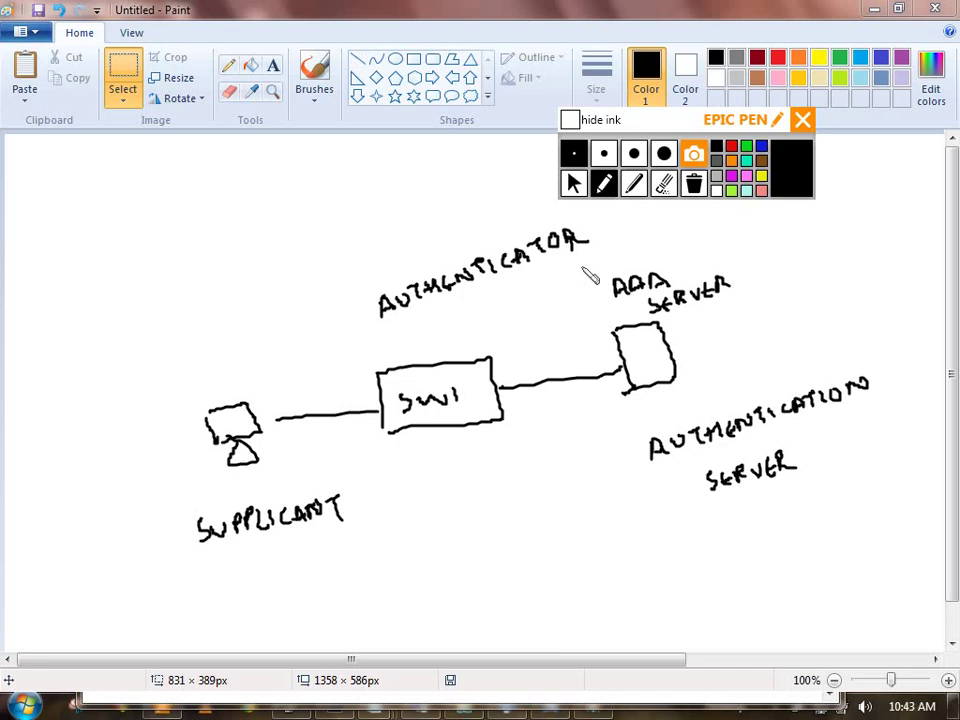
left_click(378, 414)
Step: Close R3.txt and bring the untitled dot1x notes window to the screen centre
left_click(574, 183)
key("alt+Tab")
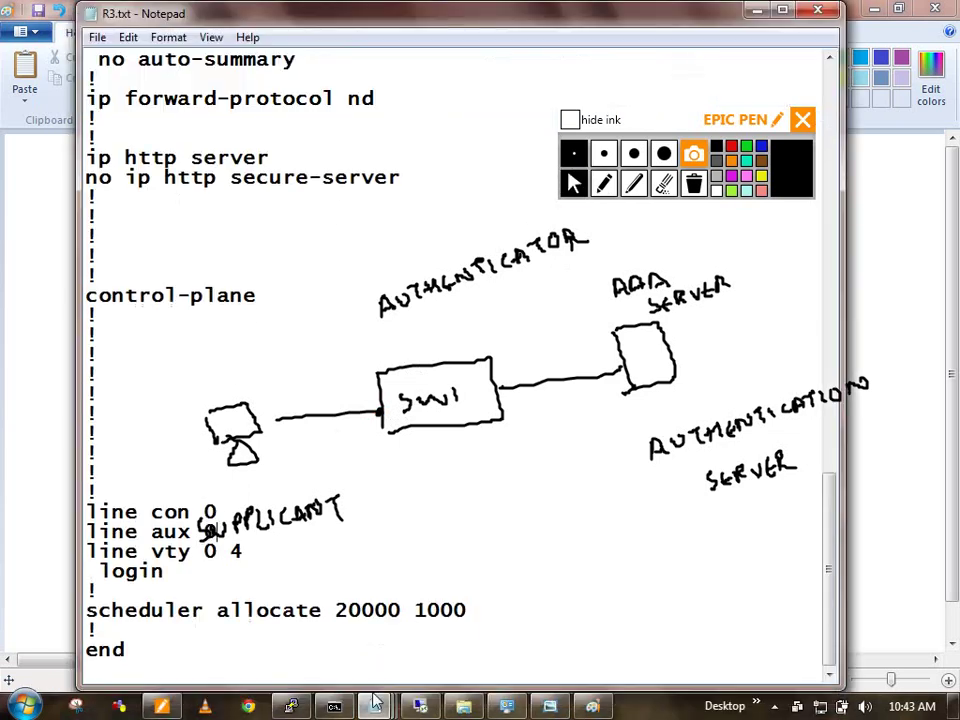
mouse_move(374, 706)
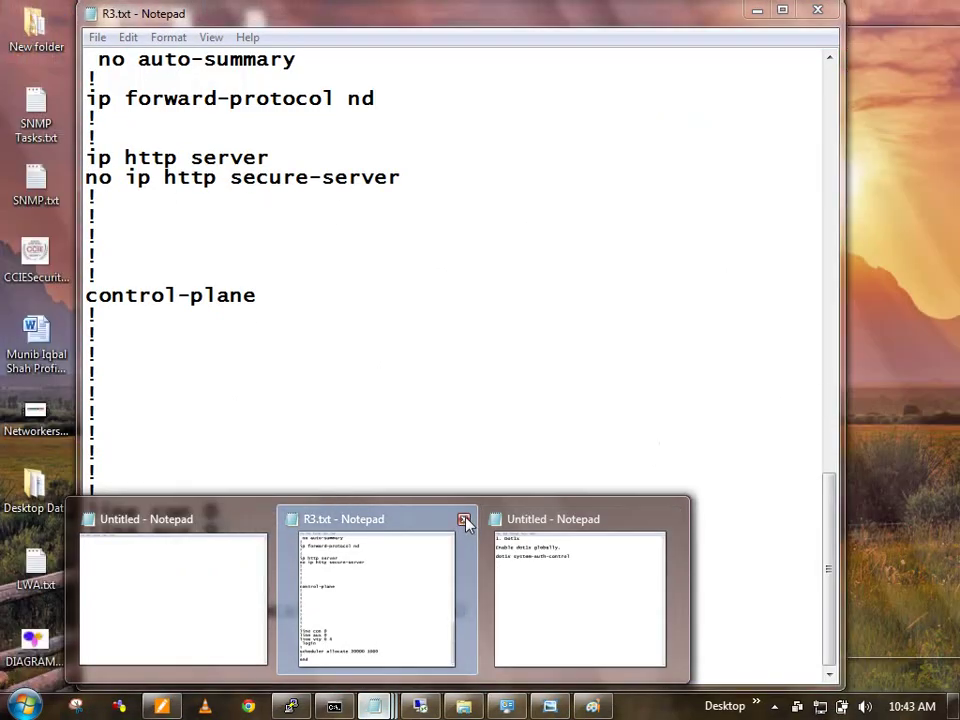
left_click(463, 521)
left_click(449, 570)
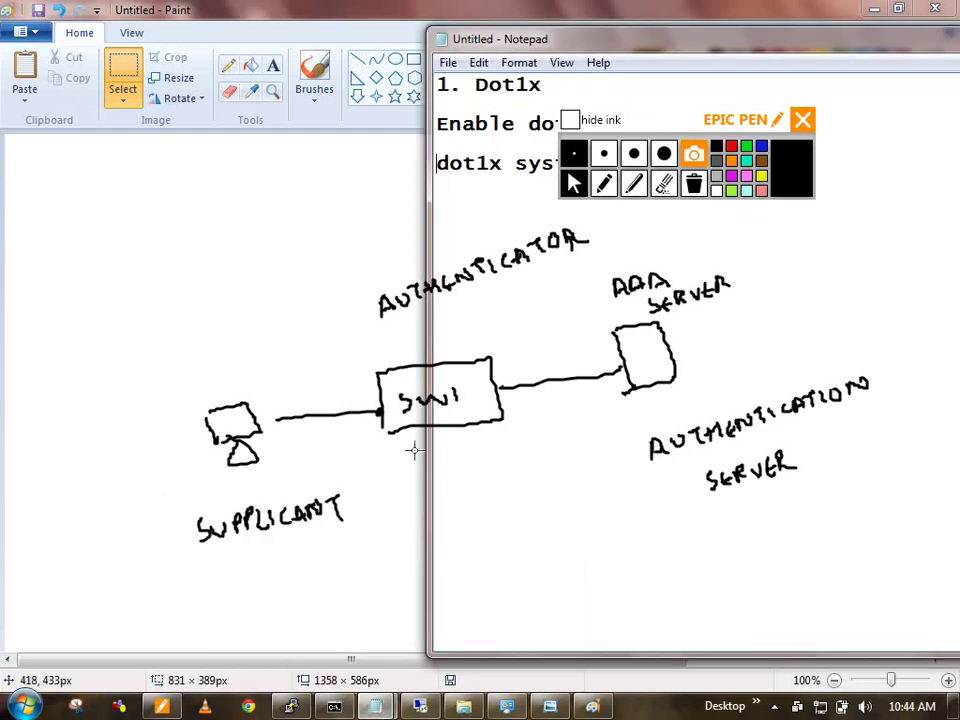
left_click(570, 120)
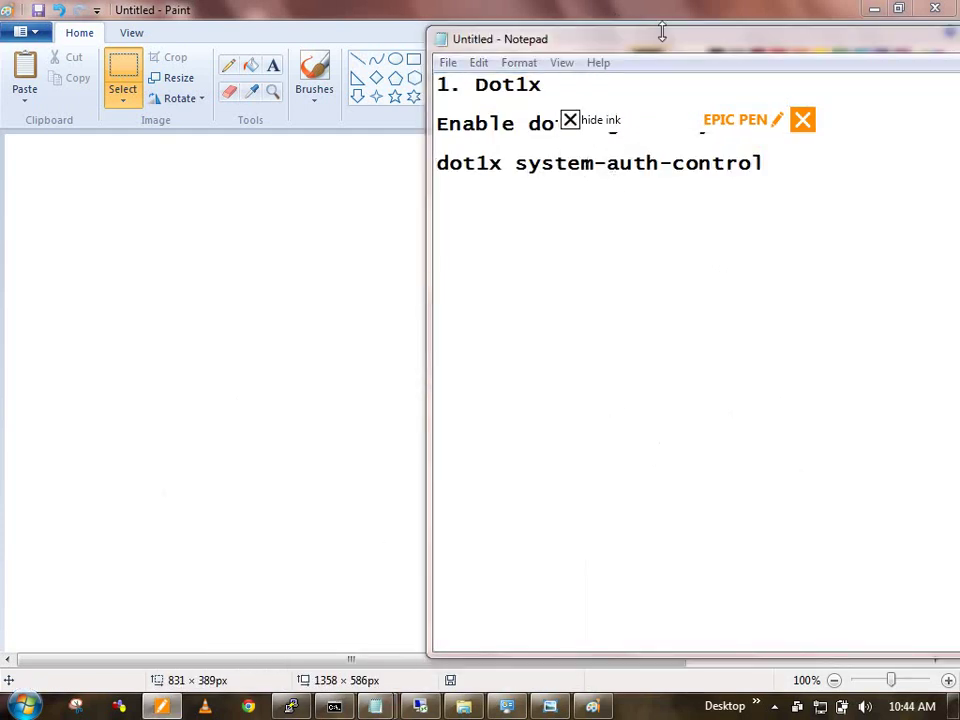
left_click_drag(662, 30, 346, 45)
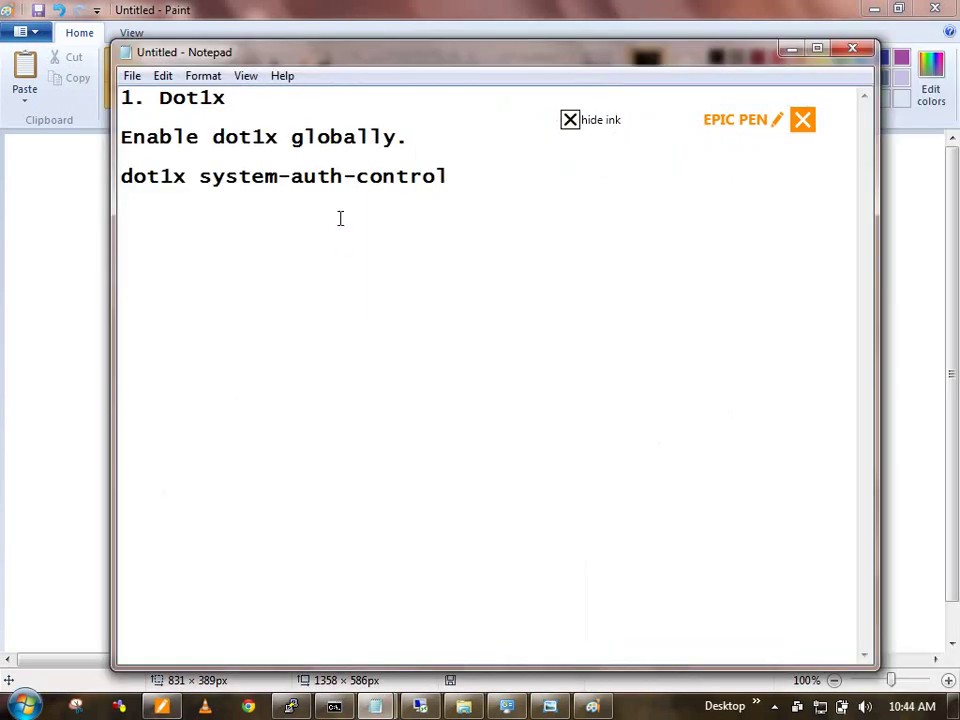
Step: Add 'int fa0/21' and 'aaa authentication dot1x default group radius' lines to the notes
type("int fa0/21")
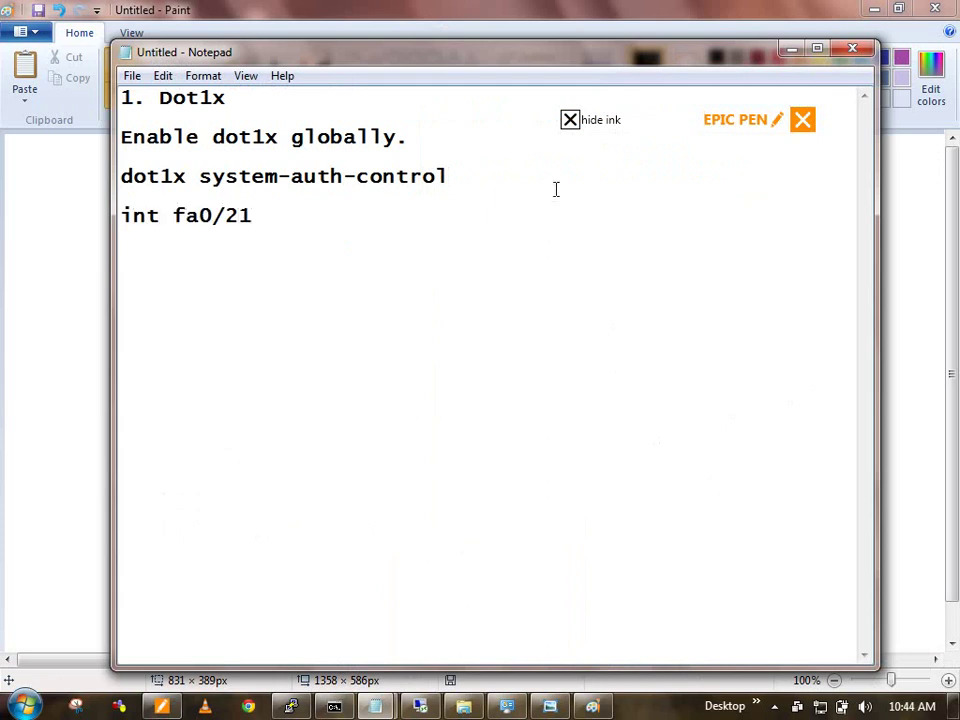
key("Return")
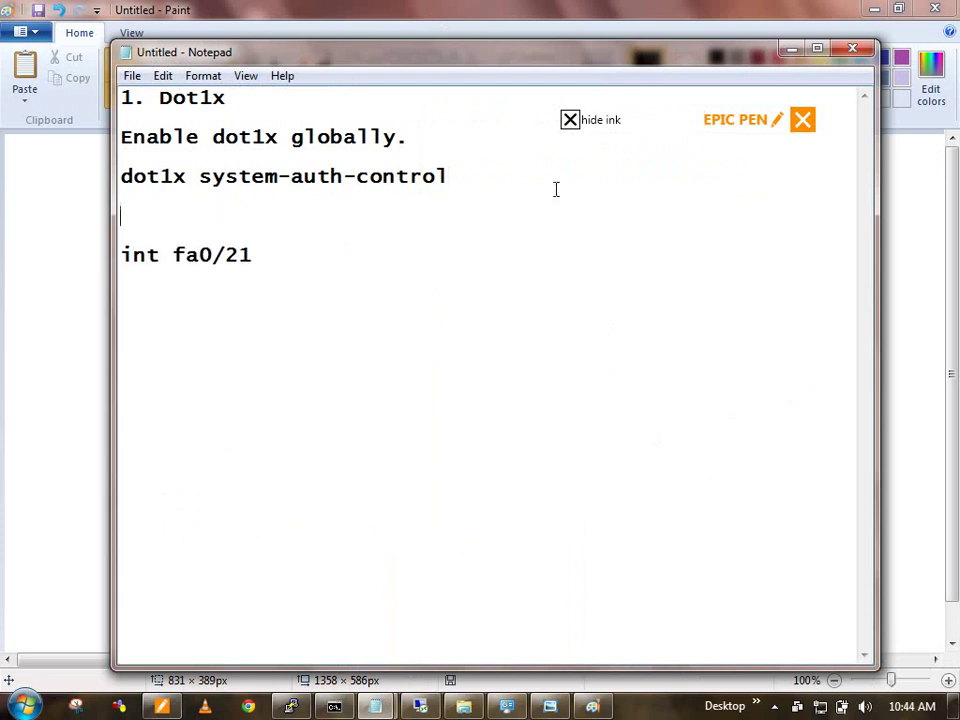
type("aaa authent")
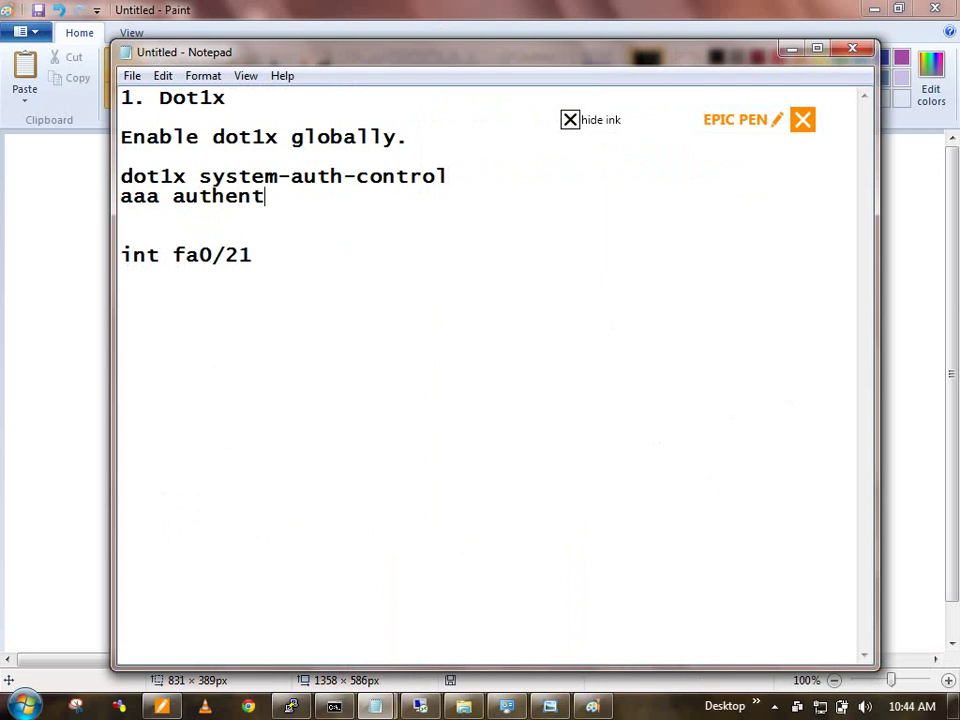
type("ication ")
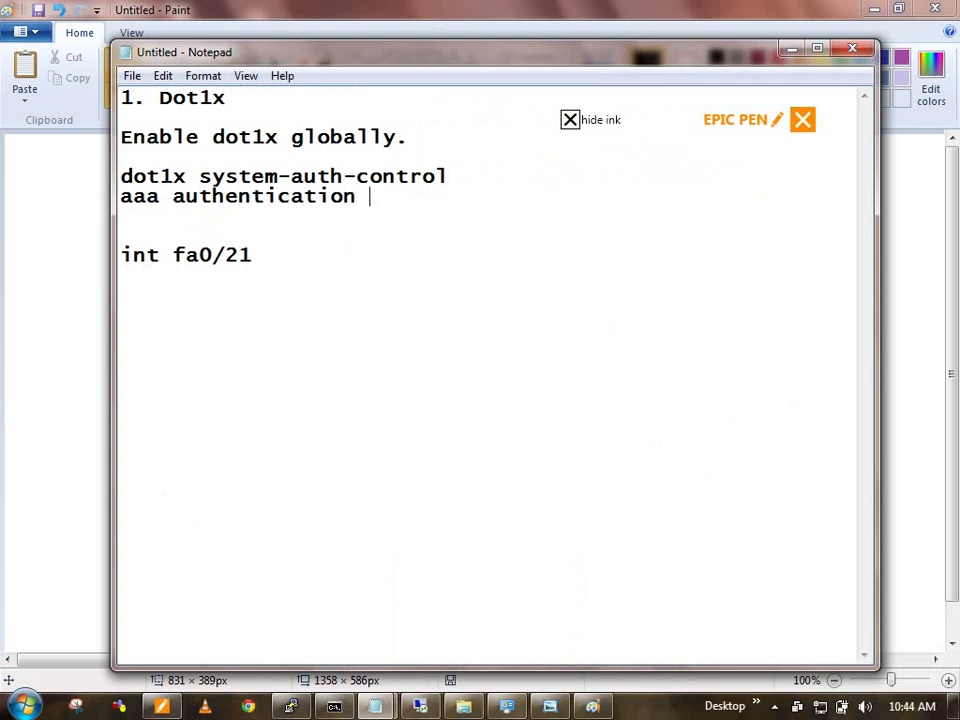
type("dot")
type("1z")
key("BackSpace")
key("BackSpace")
type("x default ")
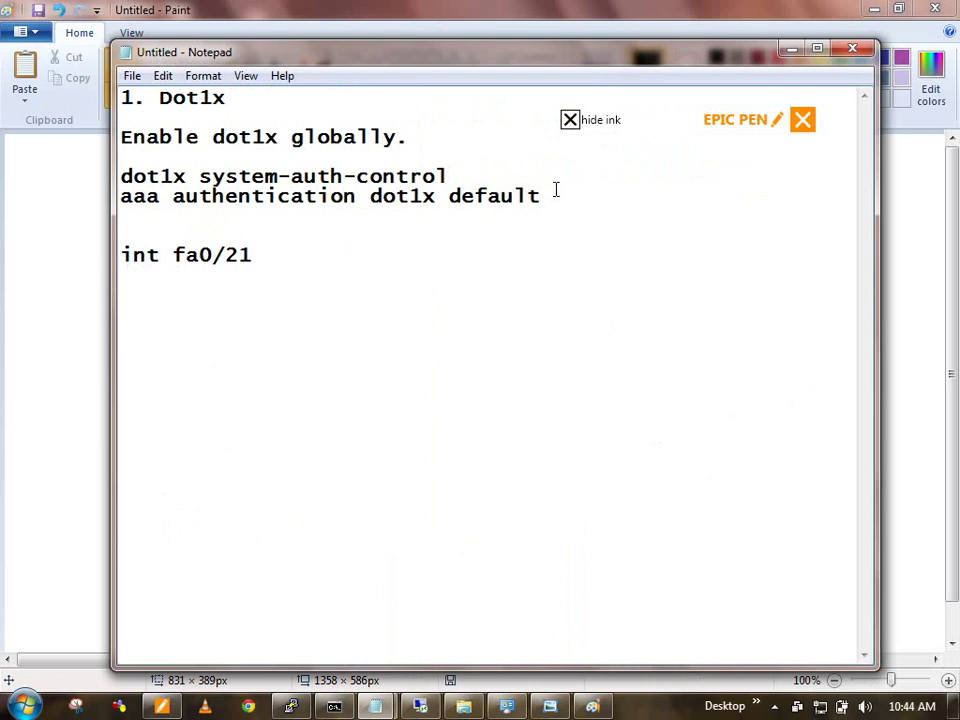
type("group radius")
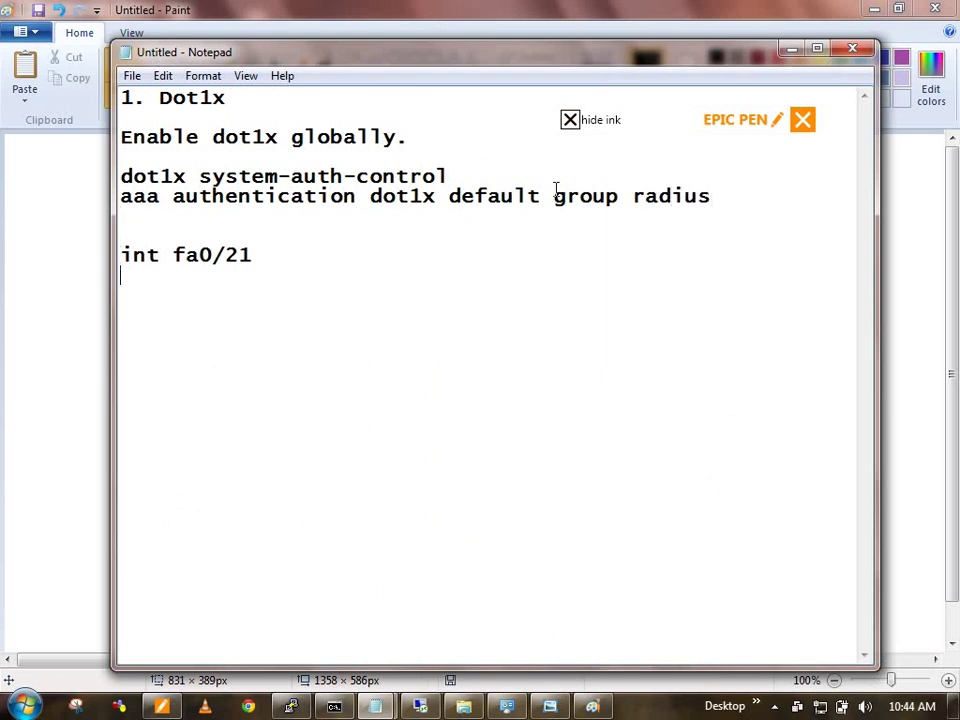
Step: Add 'switchport mode access', 'authentication port-control auto' and 'dot1x pae authenticator' under fa0/21
type("au")
key("BackSpace")
key("BackSpace")
type("siwt")
key("BackSpace")
key("BackSpace")
key("BackSpace")
type("witch")
type("port")
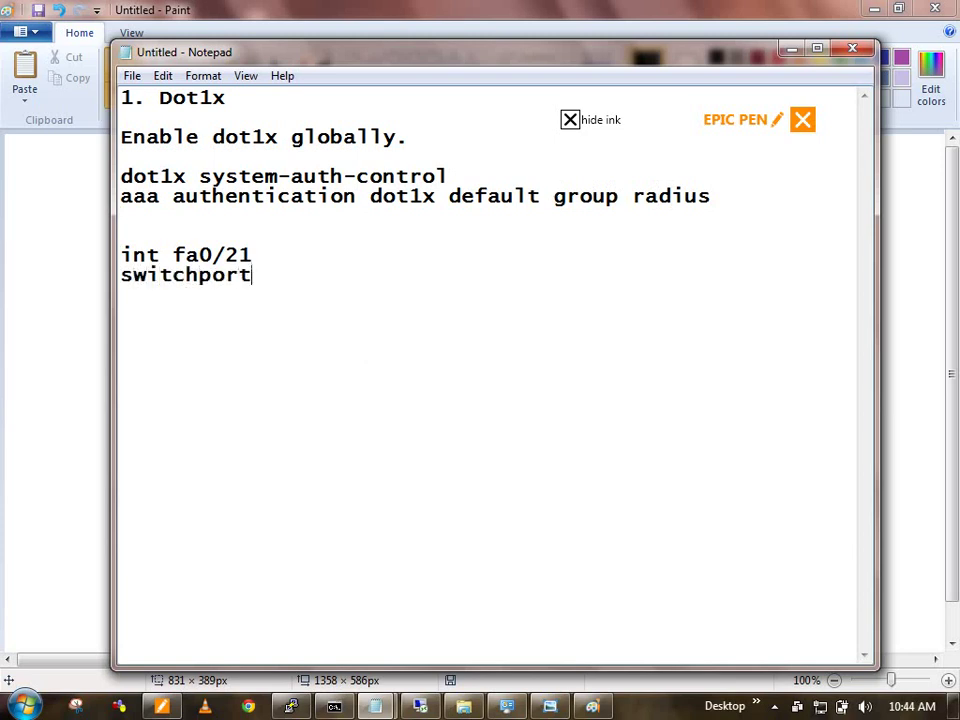
type(" mode access")
key("Return")
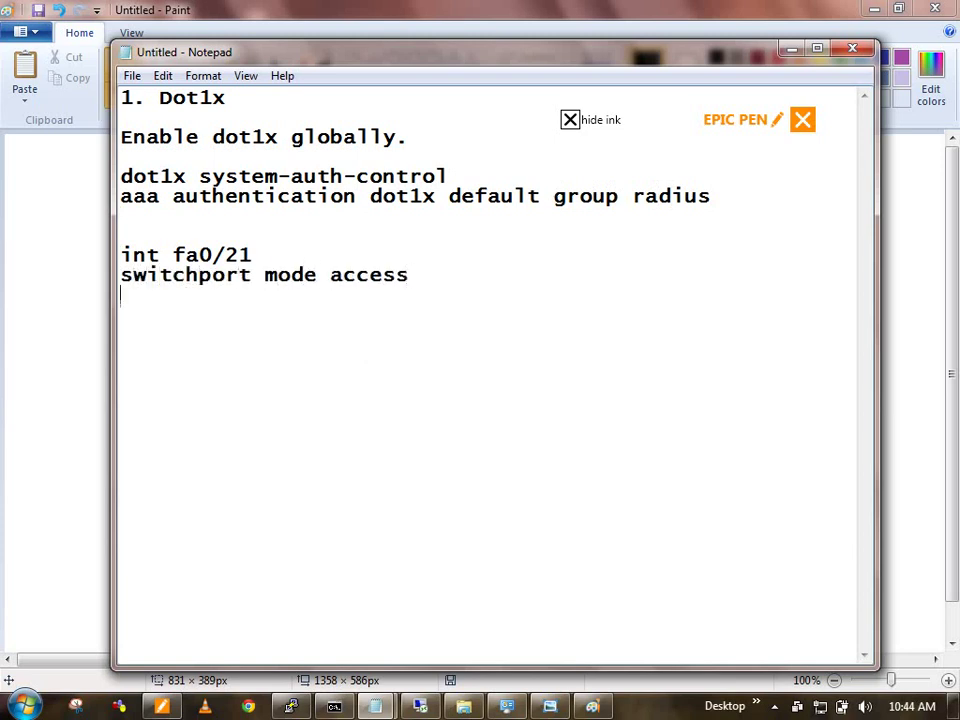
type("authentication port")
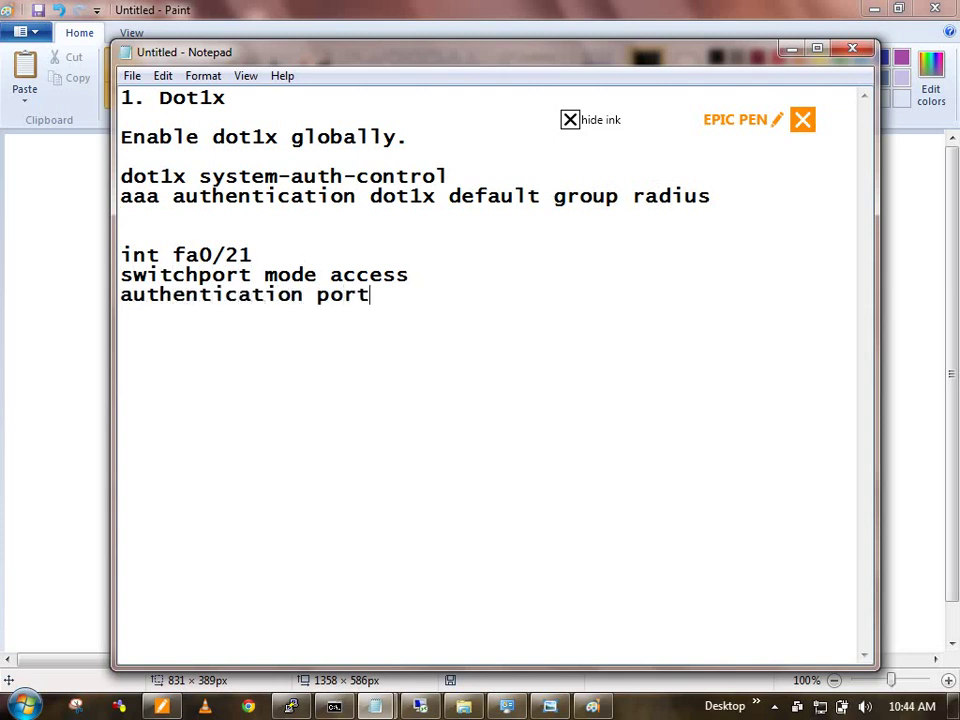
type("-control auto")
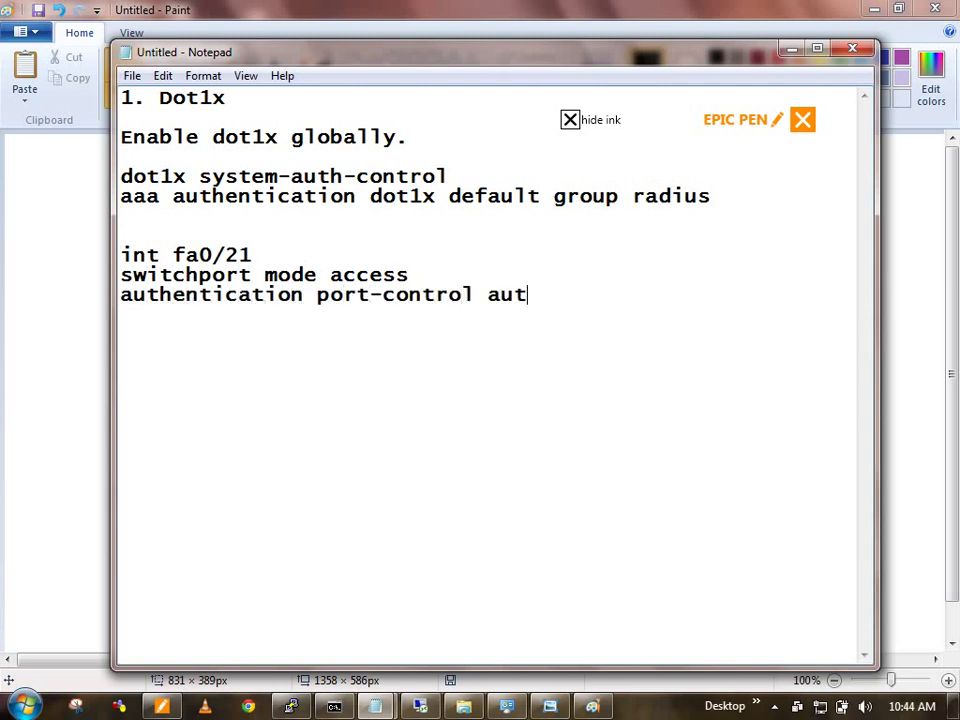
key("Return")
key("Return")
key("BackSpace")
type("dot1x ")
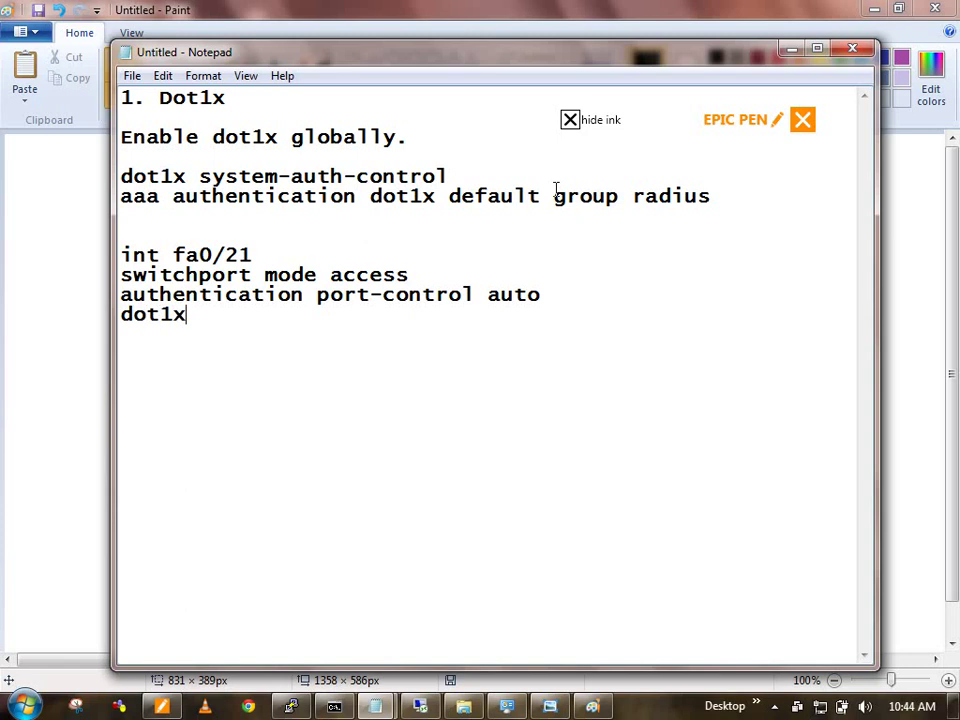
type("pae authent")
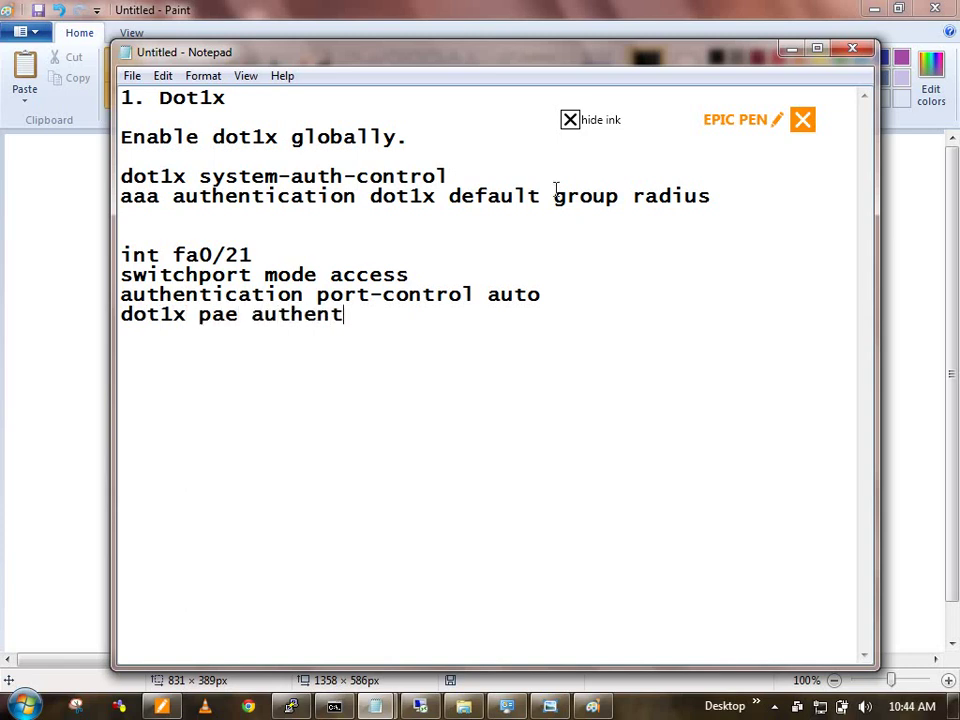
type("icator.")
key("BackSpace")
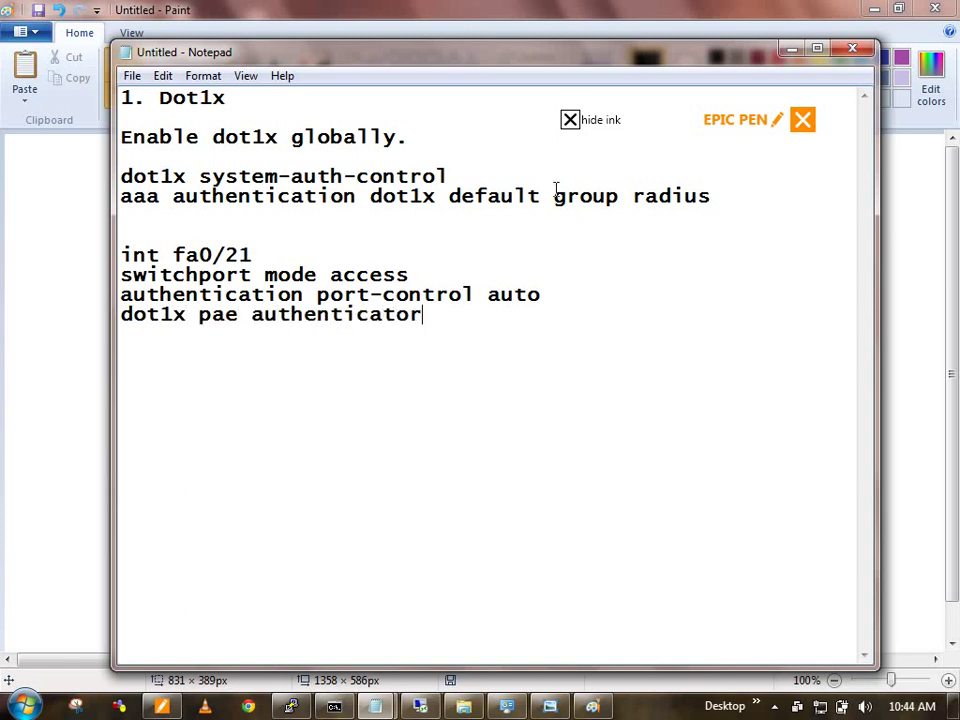
key("Return")
key("Return")
left_click(502, 299)
Step: On the SW1 console, exit configuration mode, then re-enter global configuration with conf t
left_click(316, 313)
key("alt+Tab")
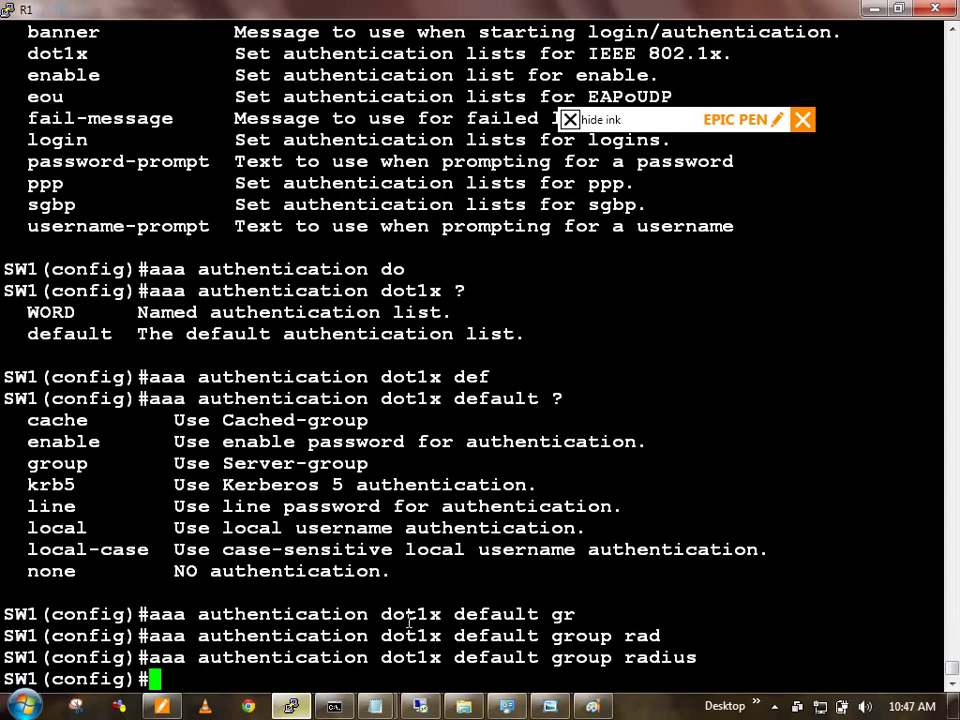
key("Return")
key("Return")
type("exi")
key("Return")
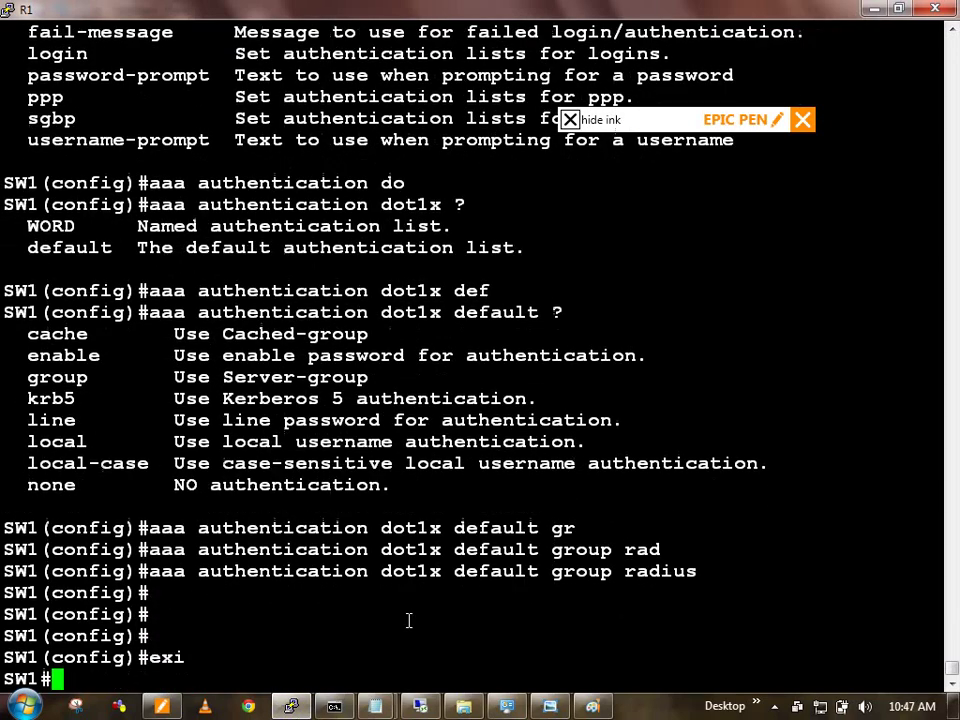
key("Return")
key("Return")
key("Return")
type("conf t")
key("Return")
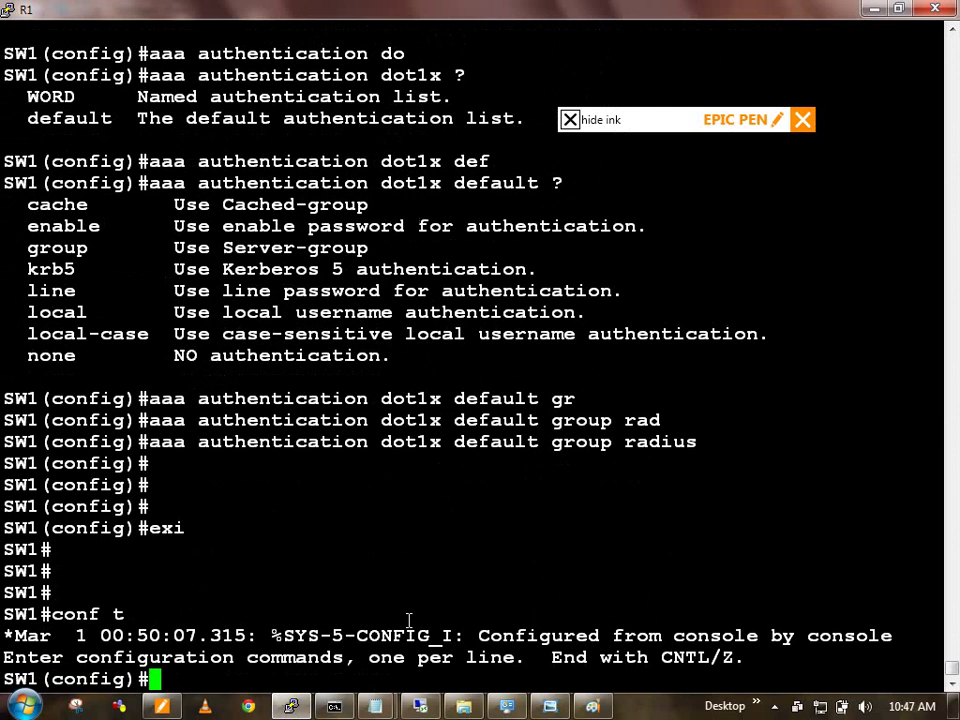
key("Return")
key("Return")
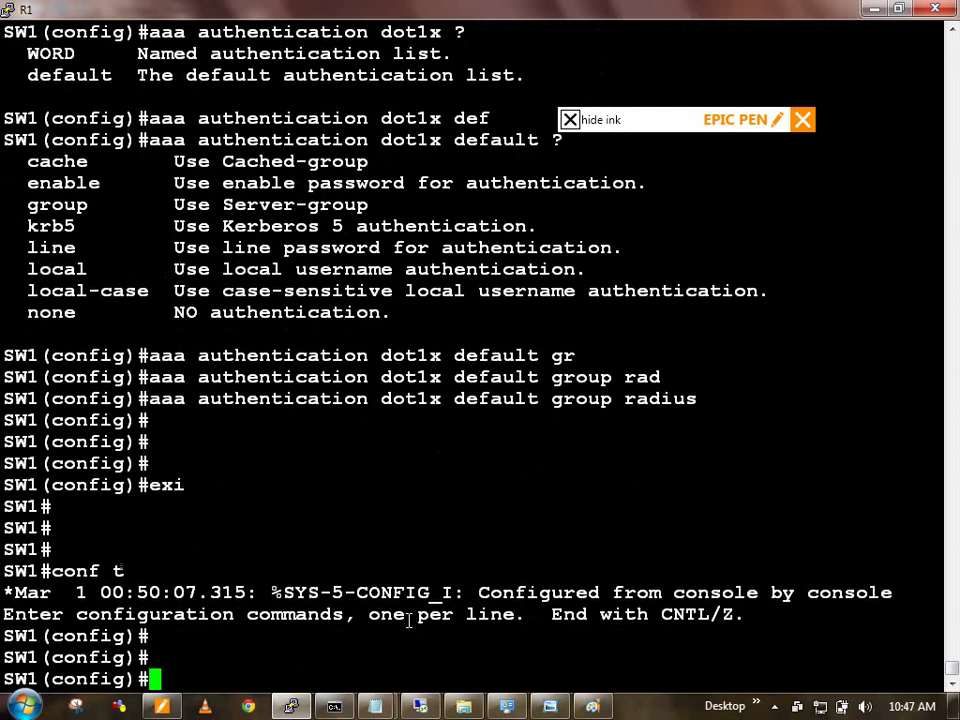
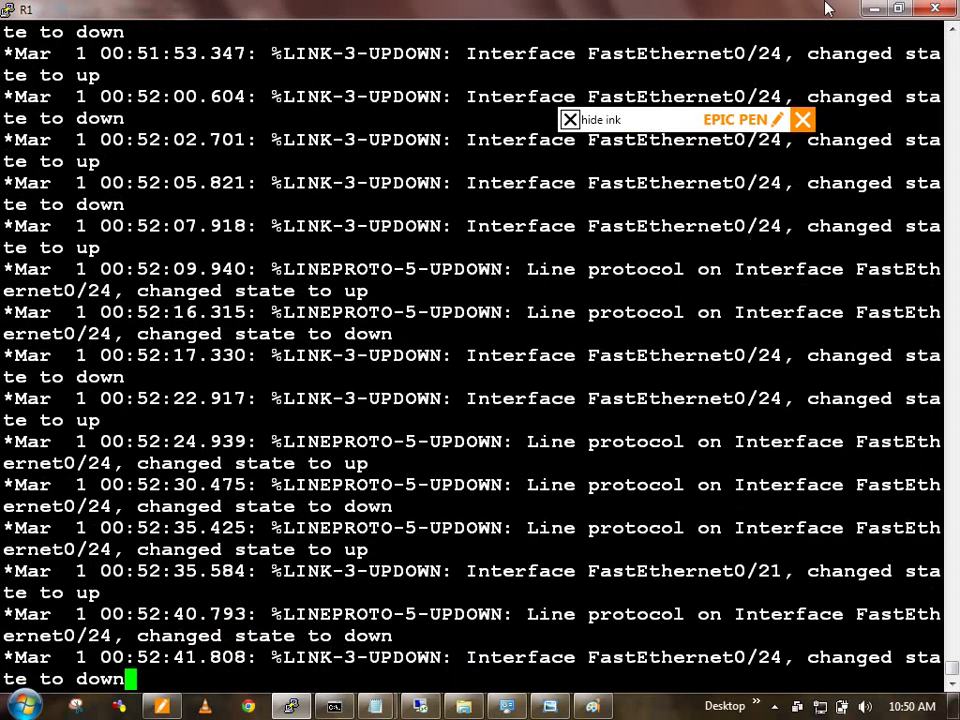
Step: Minimize the R1 console, the dot1x notes in Notepad, and Paint
left_click(874, 8)
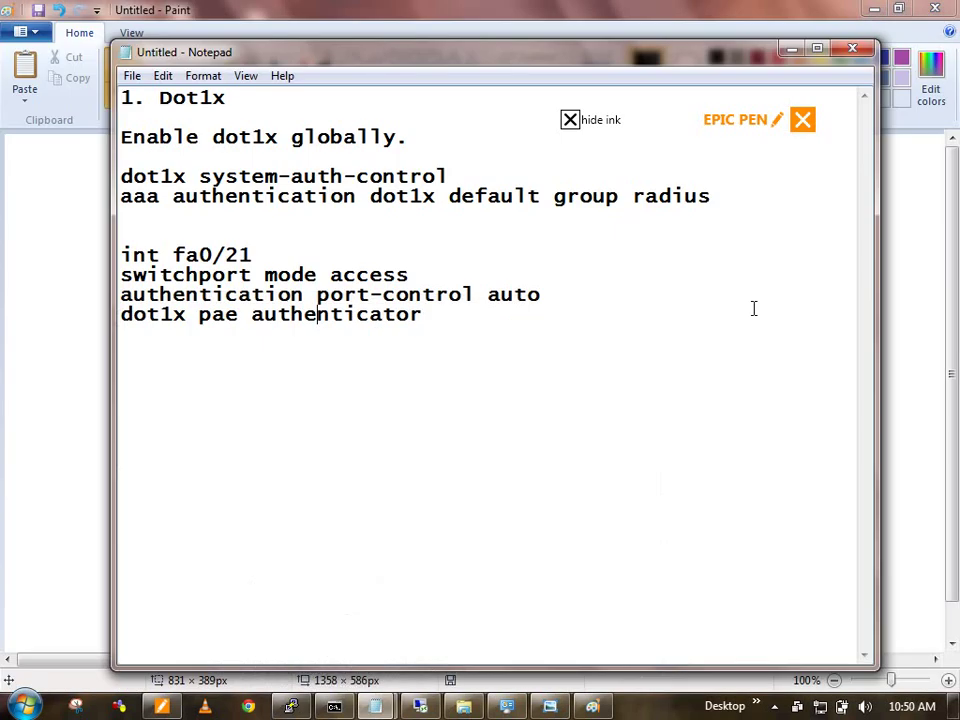
left_click(792, 48)
left_click(874, 10)
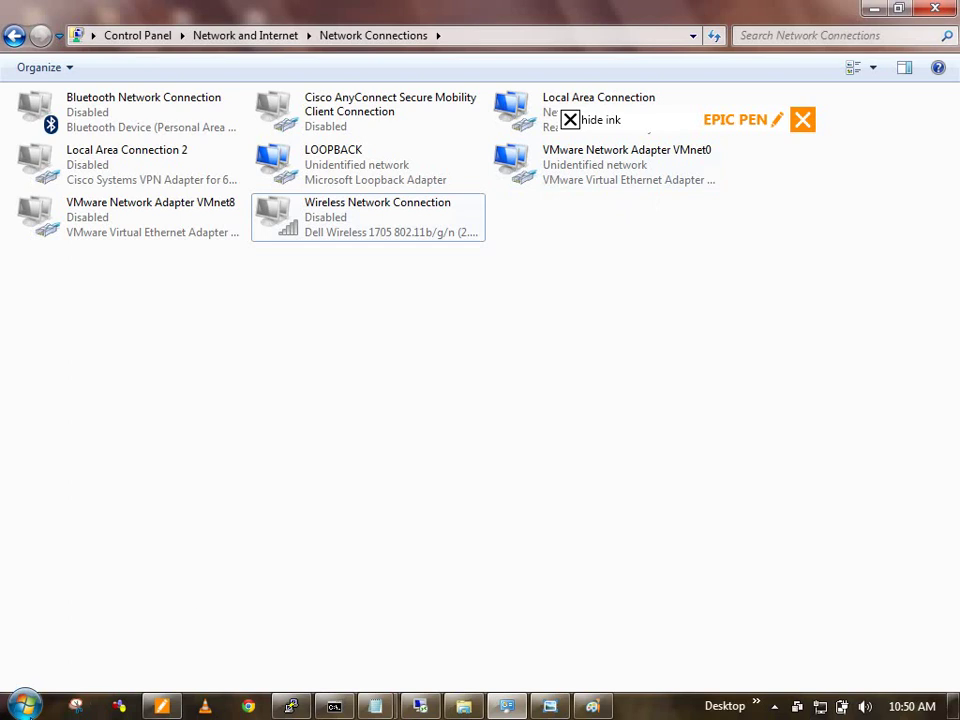
Step: Launch the Services console from a Start search and select the Wired AutoConfig service
left_click(12, 708)
type("ser")
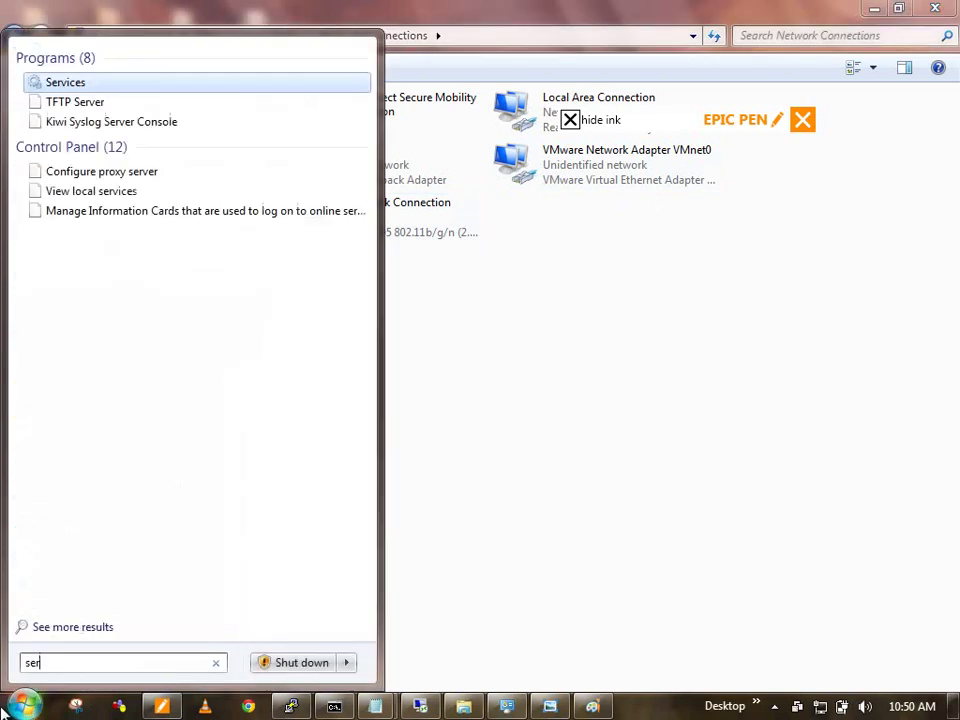
type("vices")
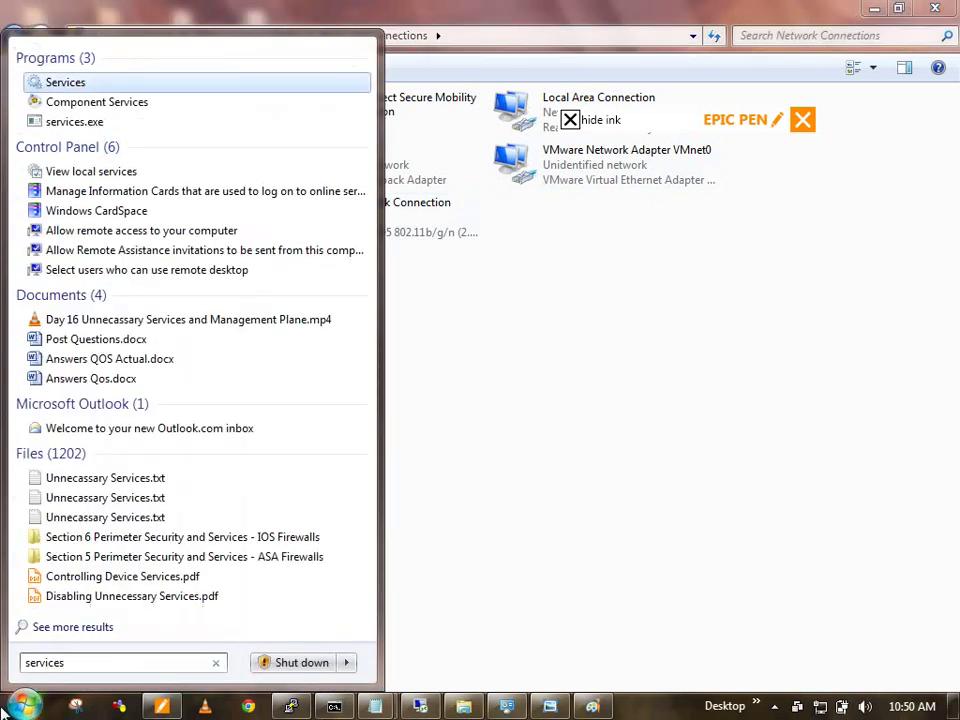
left_click(70, 83)
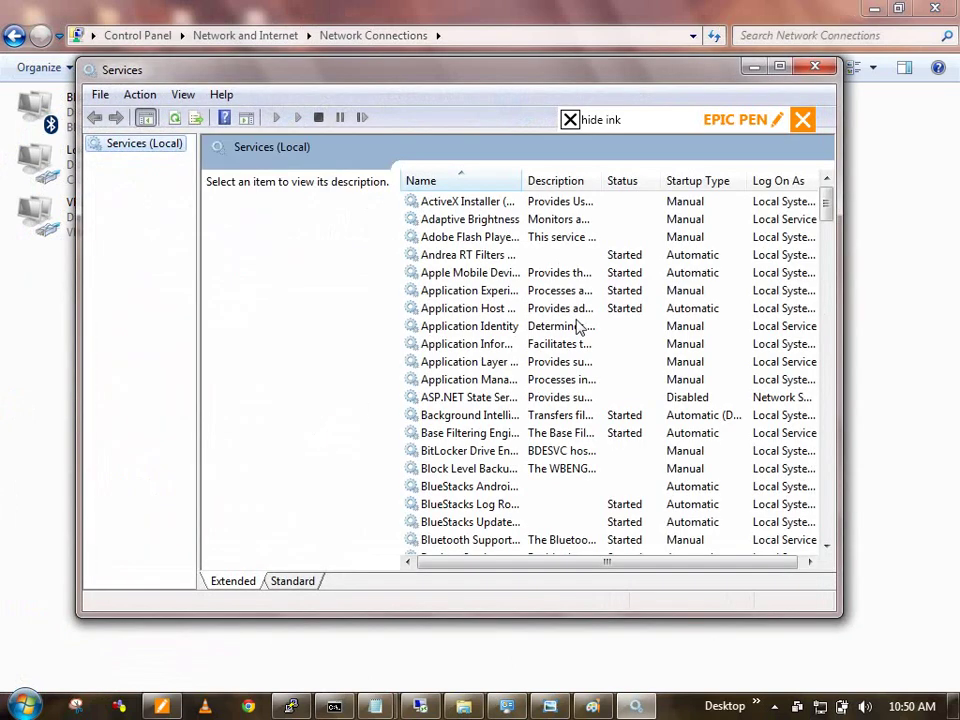
left_click_drag(825, 207, 805, 535)
left_click(458, 433)
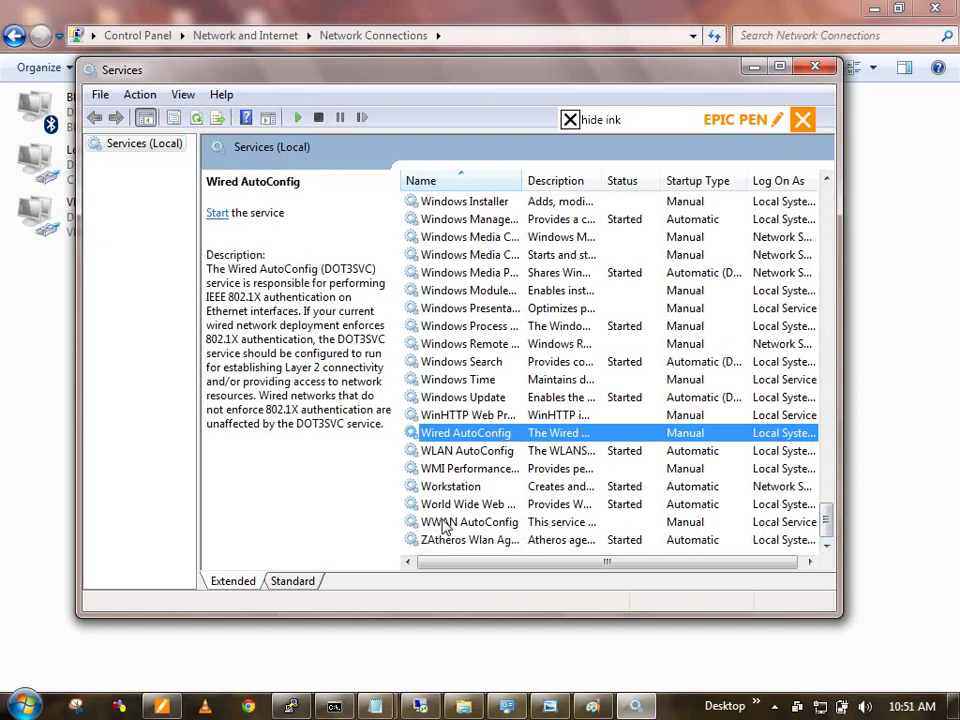
Step: Look through Local Area Connection's properties and close them without changes
left_click(565, 50)
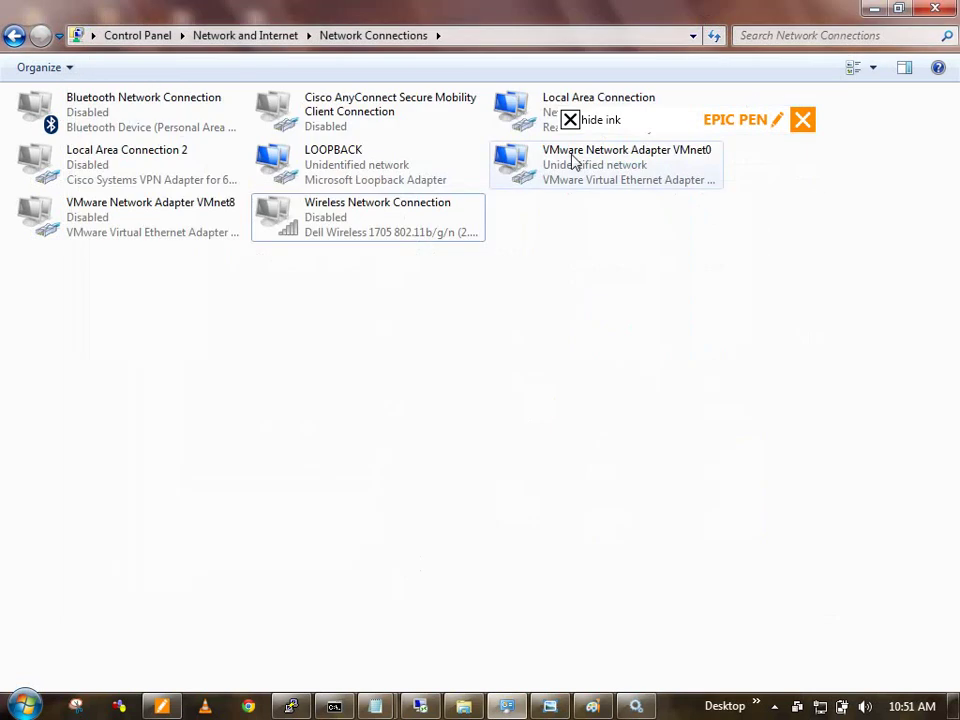
right_click(519, 110)
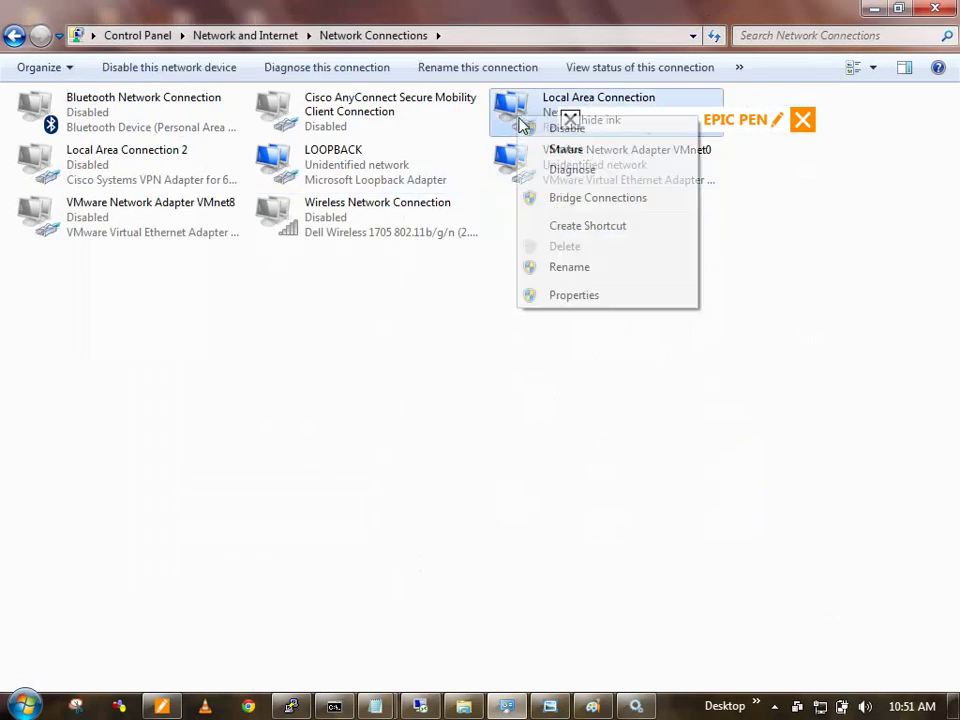
left_click(596, 268)
right_click(512, 122)
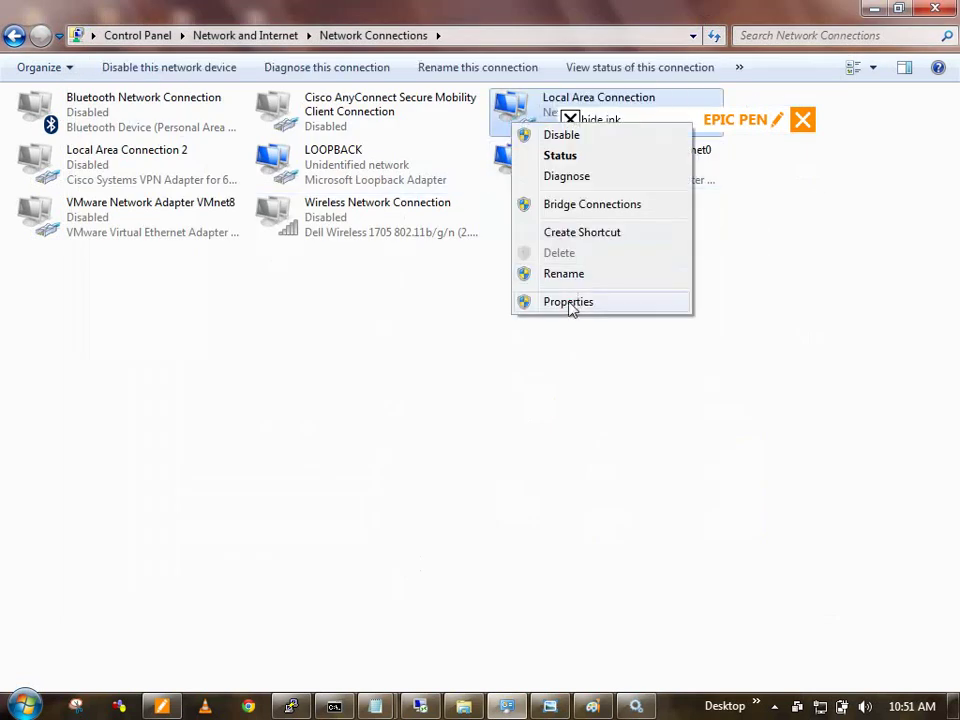
left_click(568, 300)
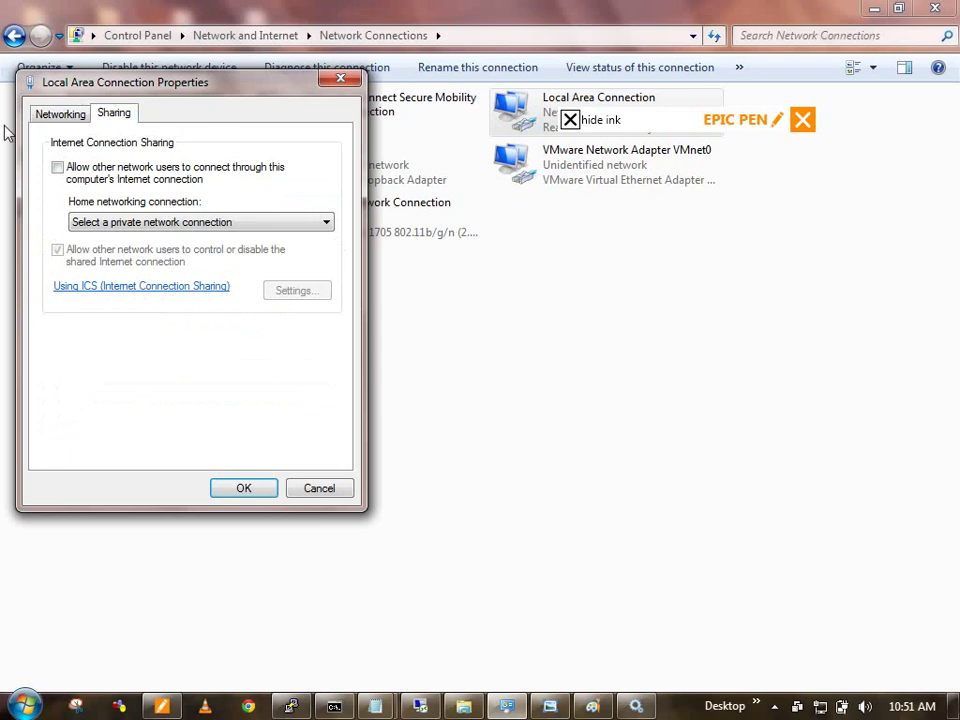
left_click(58, 114)
left_click(113, 113)
left_click(340, 78)
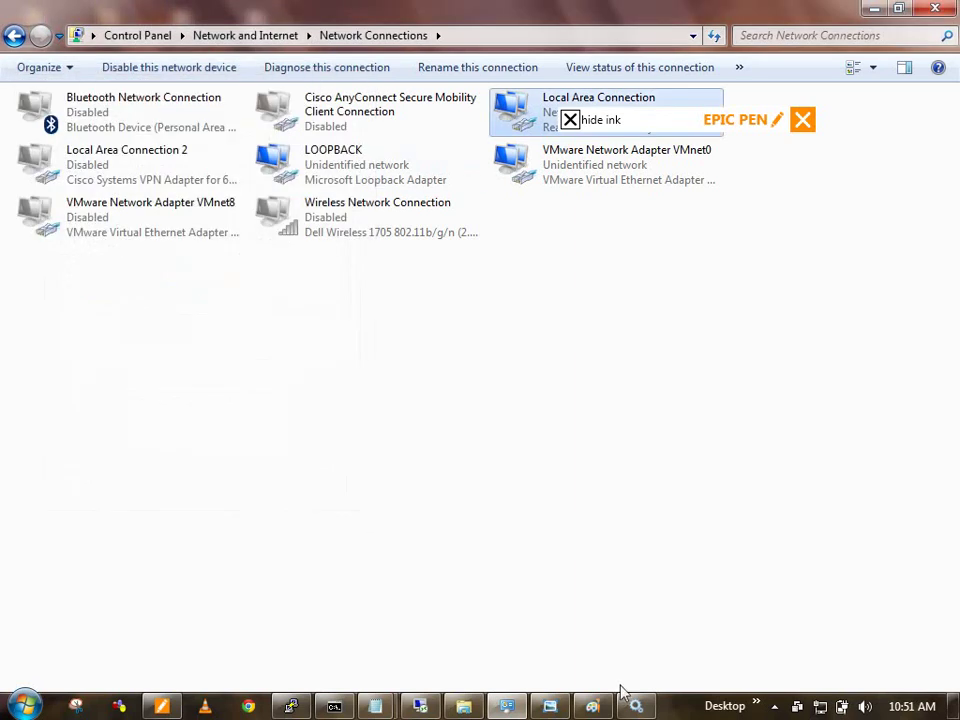
Step: Start the Wired AutoConfig service
left_click(636, 706)
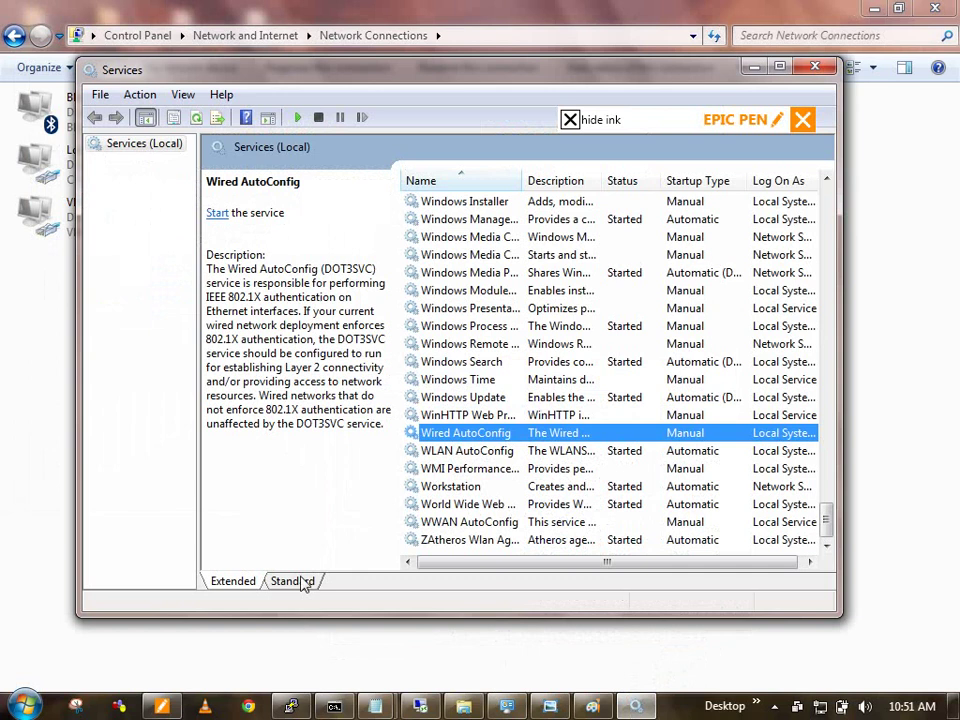
right_click(443, 435)
left_click(484, 444)
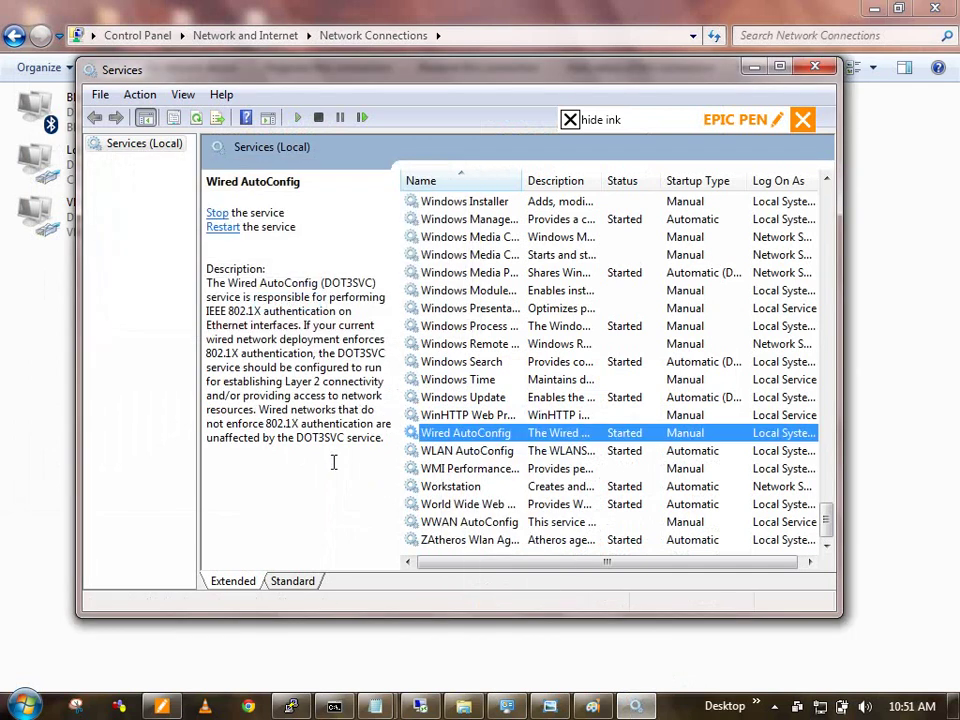
Step: Bring up Local Area Connection's properties
left_click(555, 52)
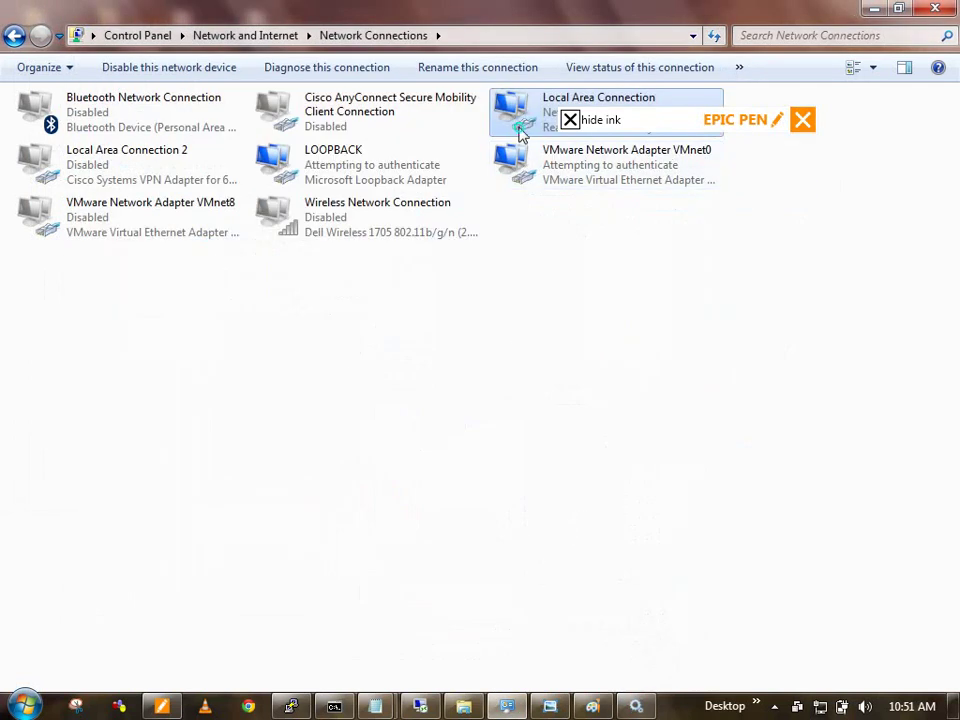
right_click(525, 129)
left_click(584, 308)
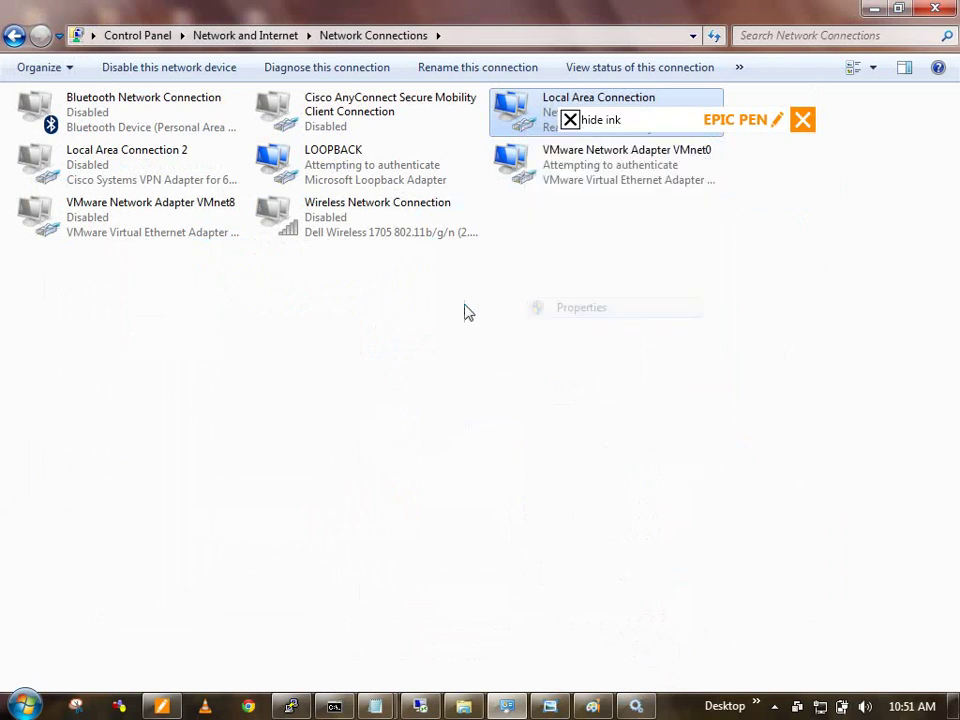
Step: Enable IEEE 802.1X on Local Area Connection using Microsoft: Protected EAP (PEAP), then view its settings
left_click(128, 114)
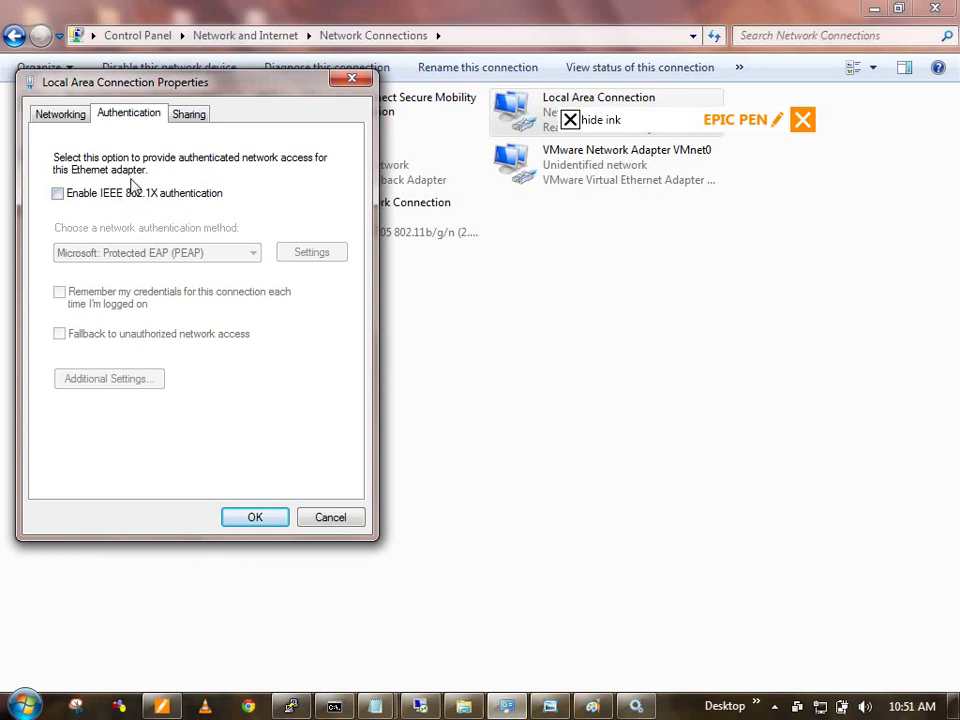
left_click(141, 196)
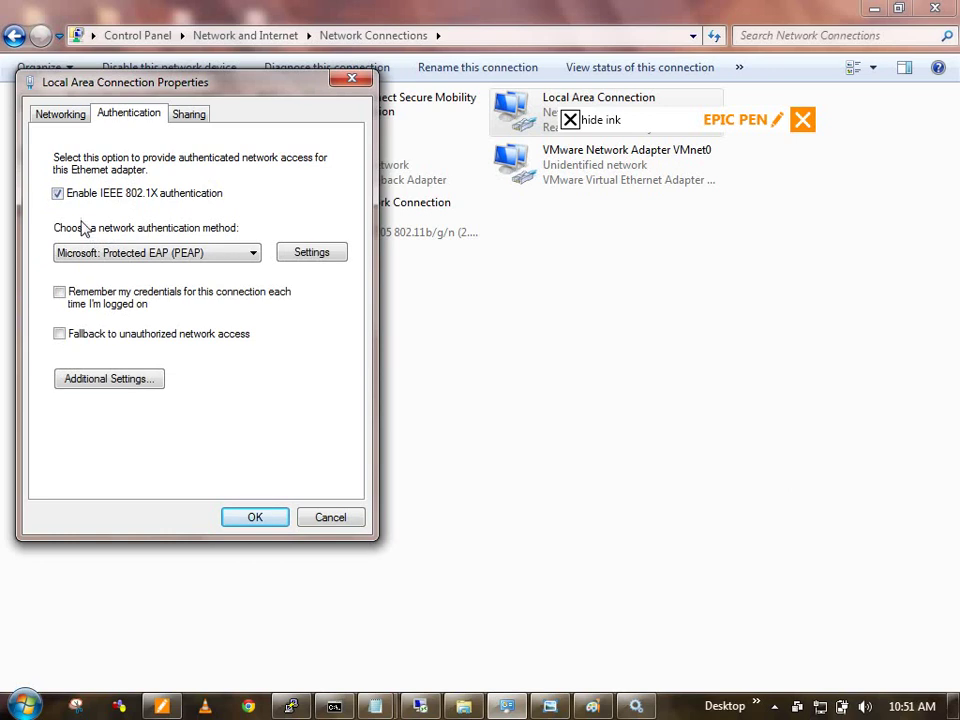
left_click(150, 253)
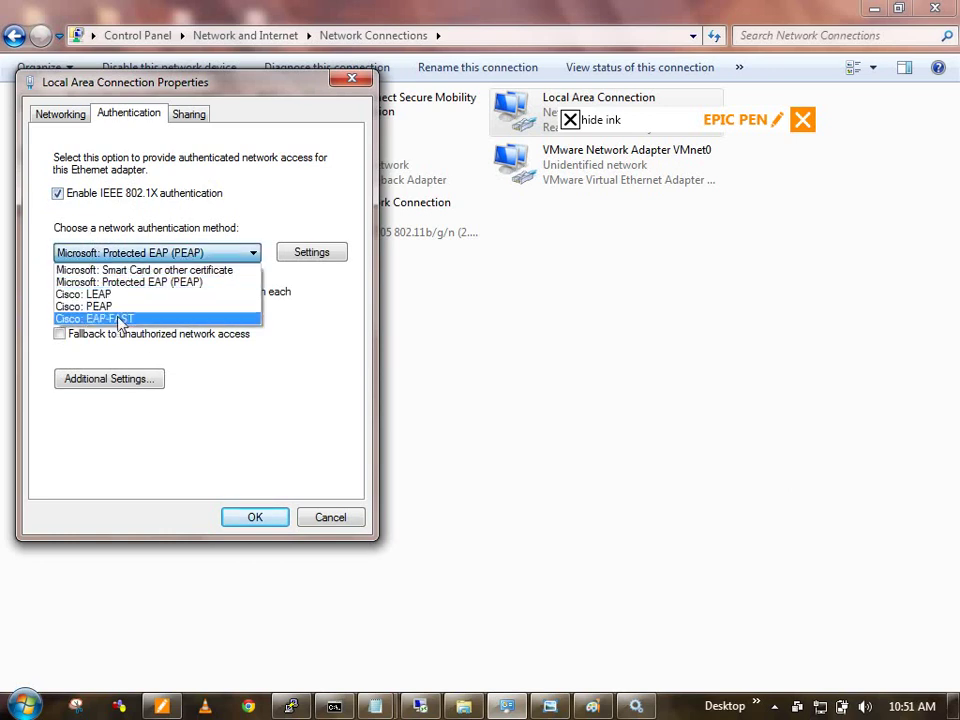
left_click(132, 283)
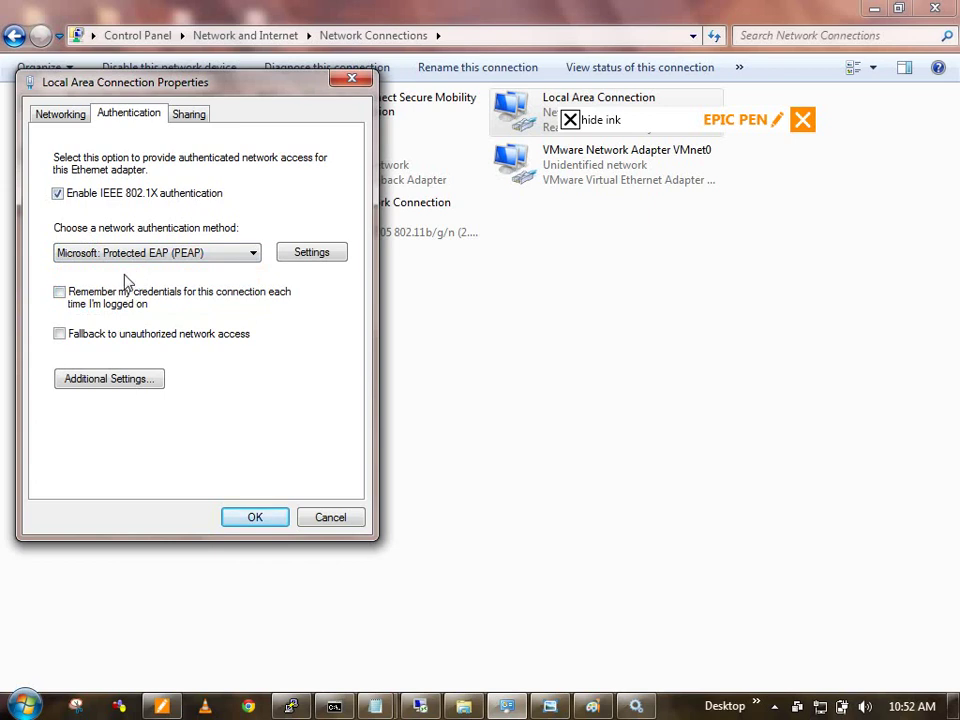
left_click(302, 252)
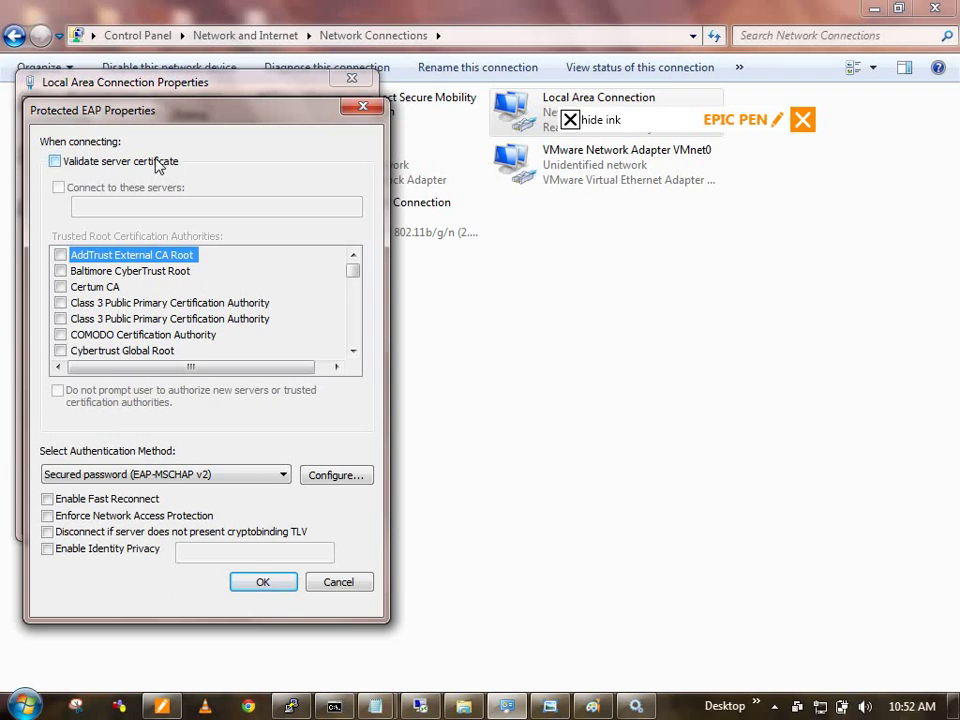
Step: Keep Secured password (EAP-MSCHAP v2) as the inner method, leave its options unchanged, and confirm both dialogs
left_click(200, 477)
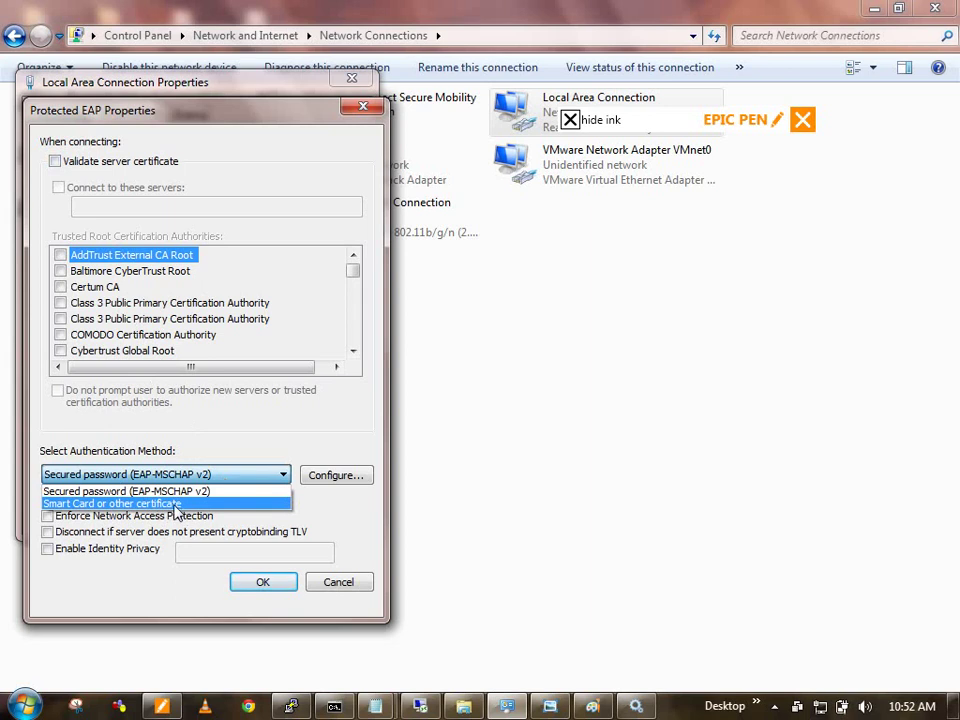
left_click(126, 491)
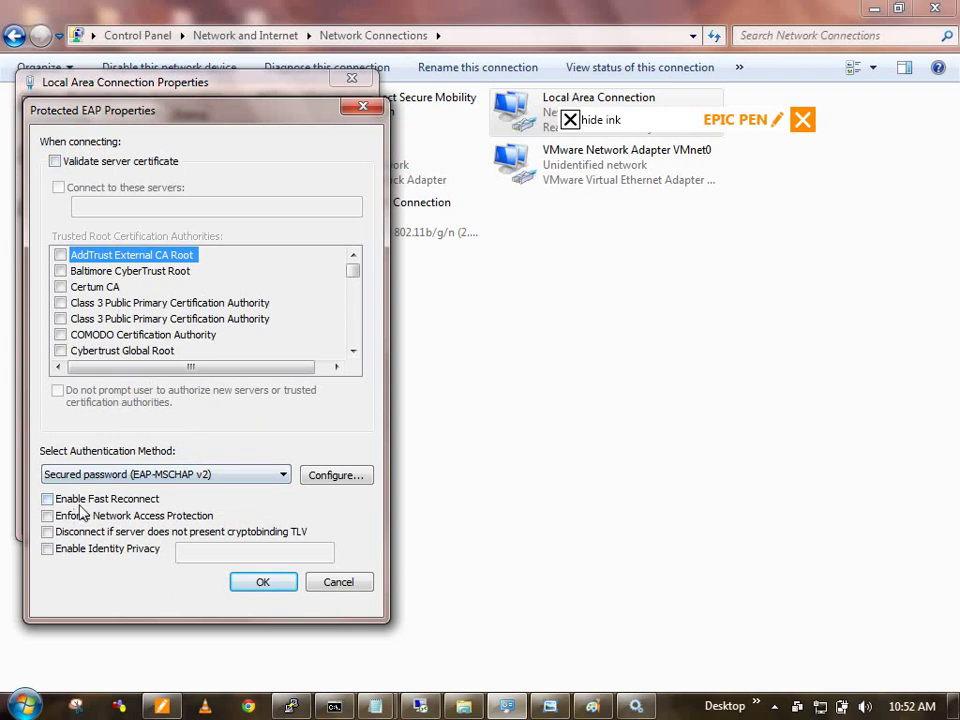
left_click(100, 475)
left_click(97, 476)
left_click(322, 477)
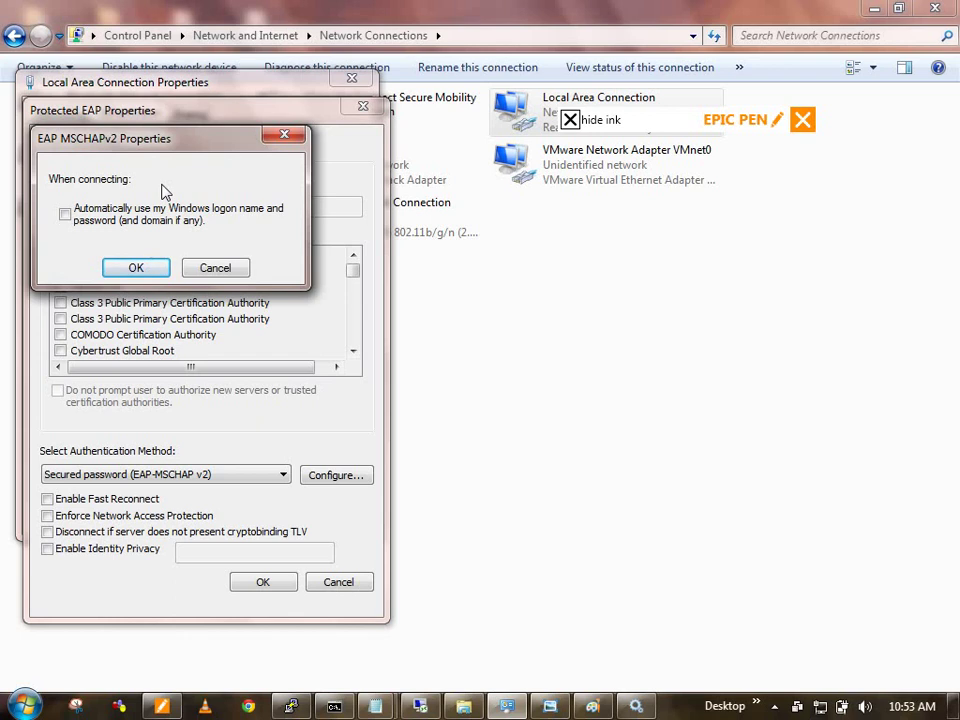
left_click(217, 268)
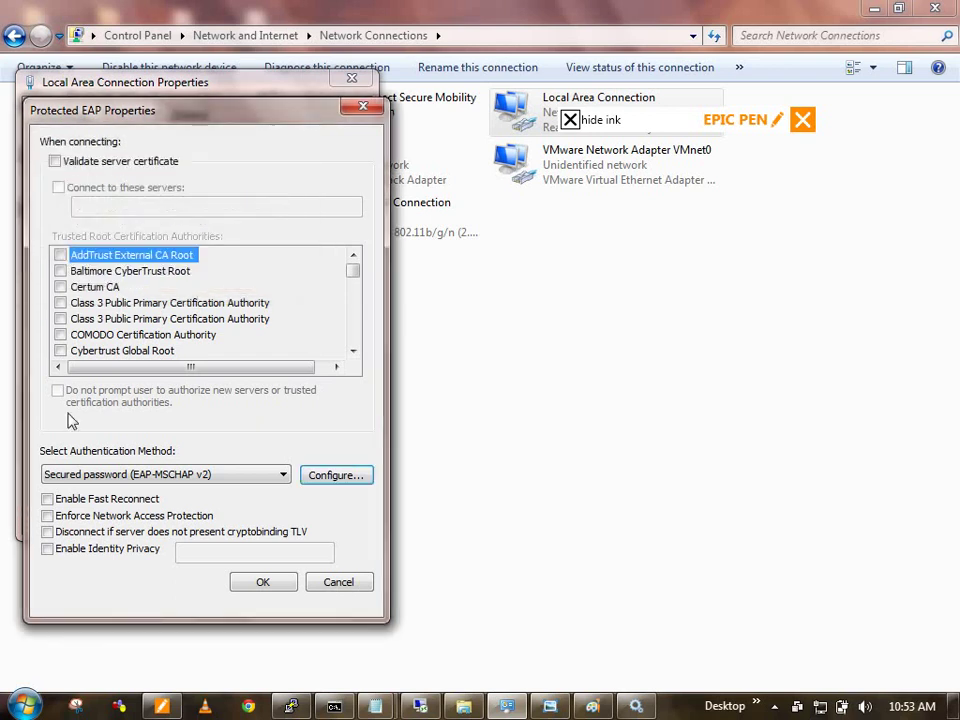
left_click(259, 582)
left_click(259, 519)
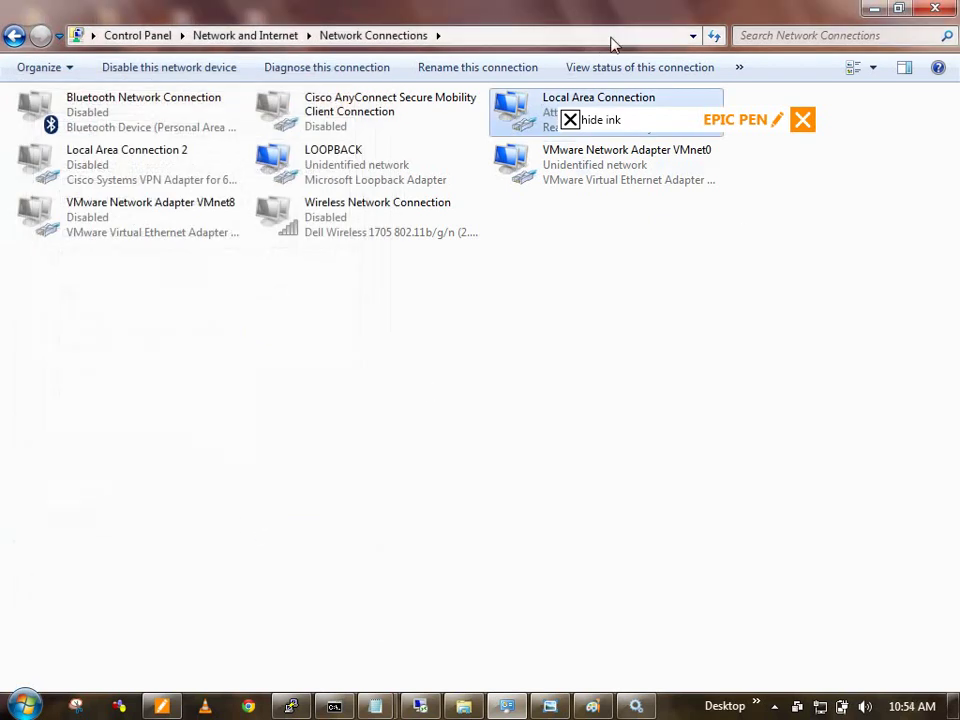
Step: Disable IEEE 802.1X authentication on Local Area Connection and return to the R1 console
right_click(531, 118)
left_click(590, 299)
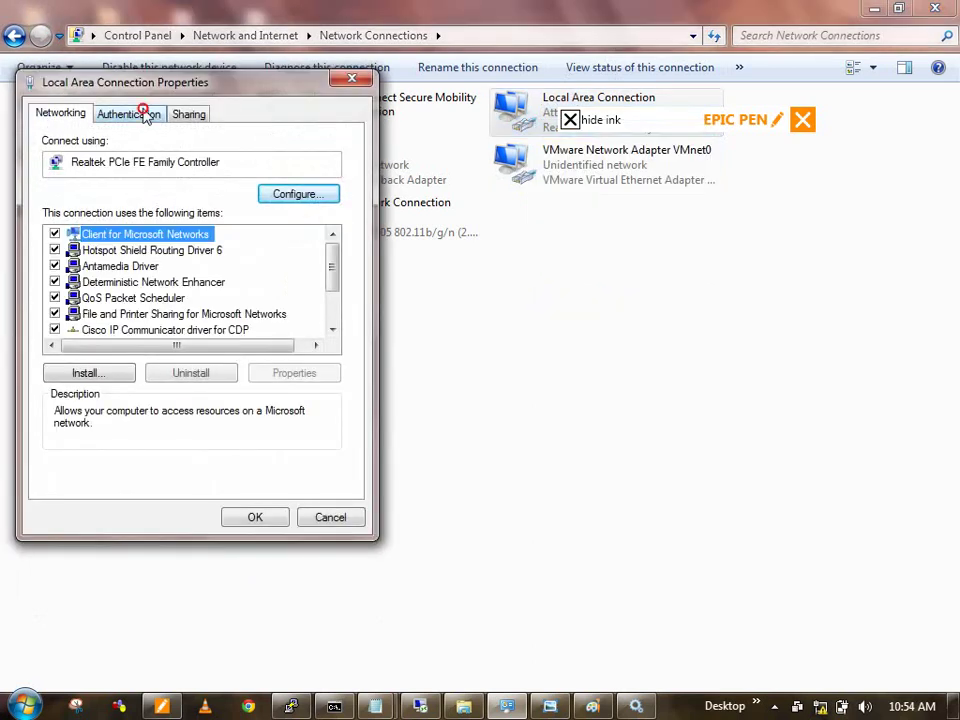
left_click(140, 113)
left_click(119, 195)
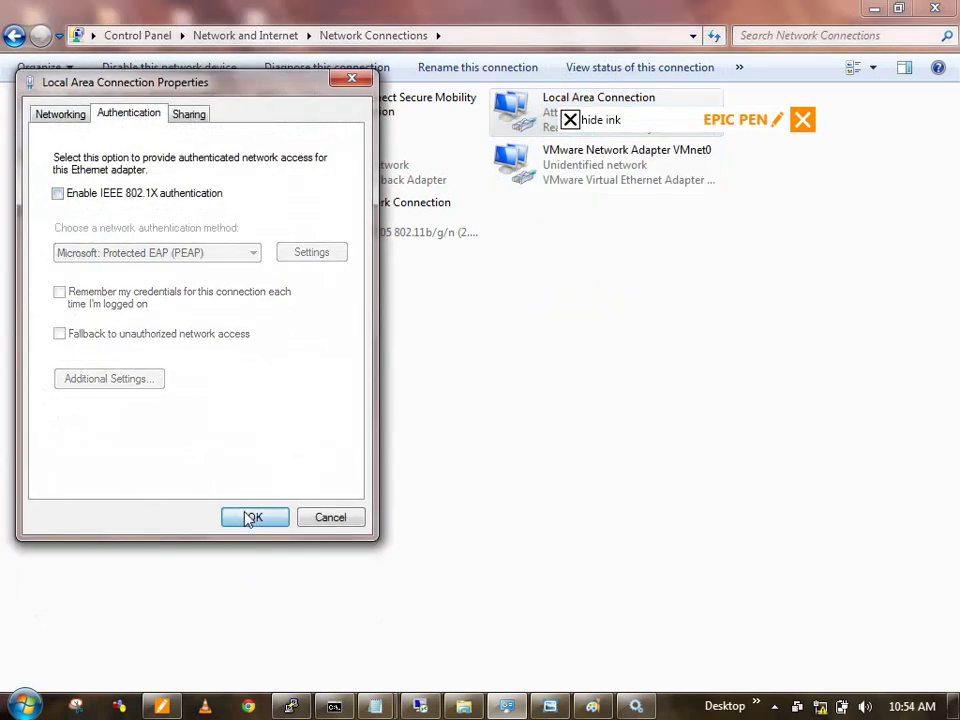
left_click(254, 516)
left_click(275, 465)
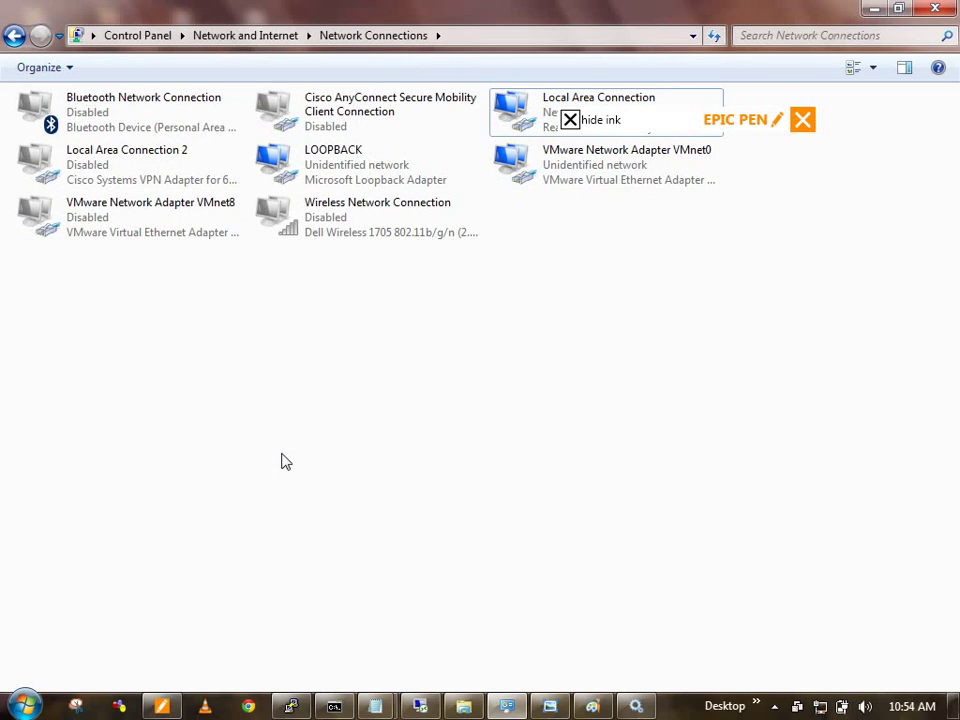
left_click(291, 706)
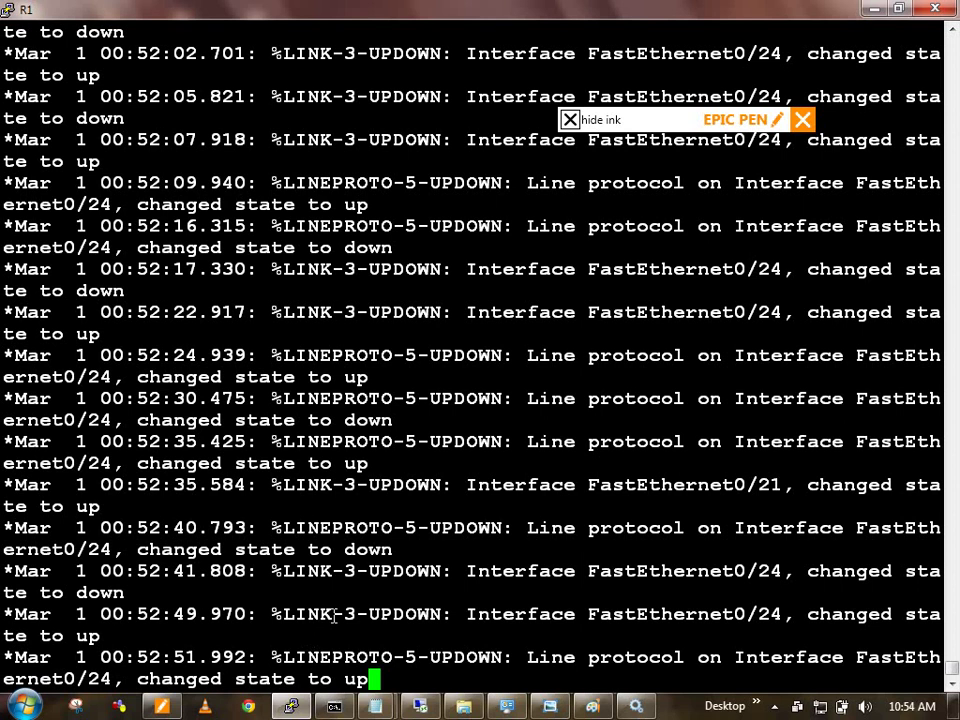
Step: Exit configuration mode and run show authentication sessions on SW1
key("Return")
key("Return")
key("Return")
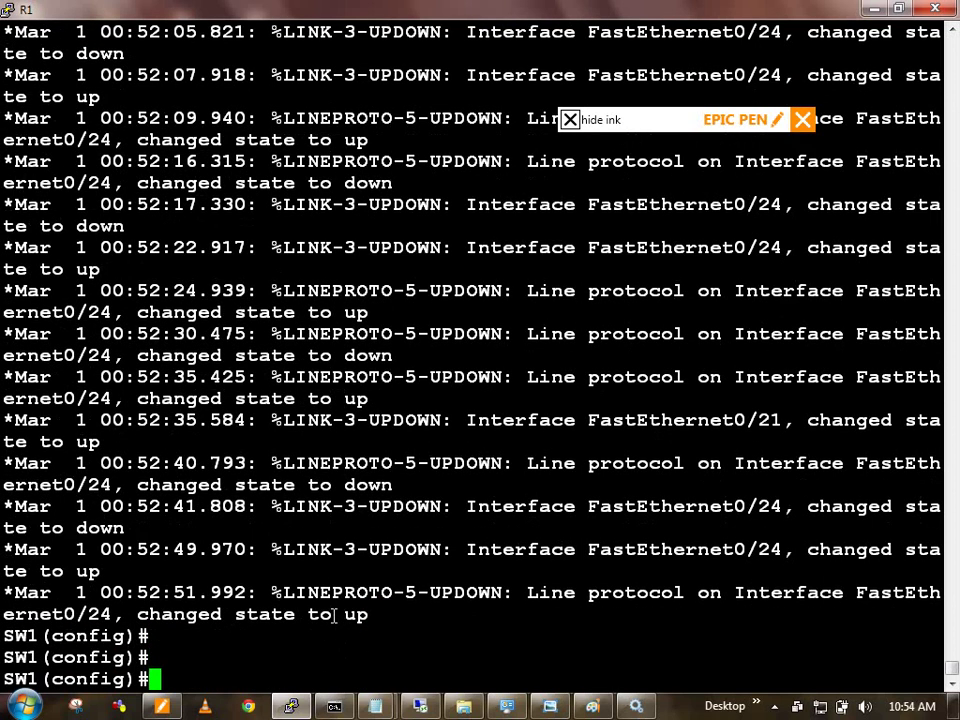
type("show ru")
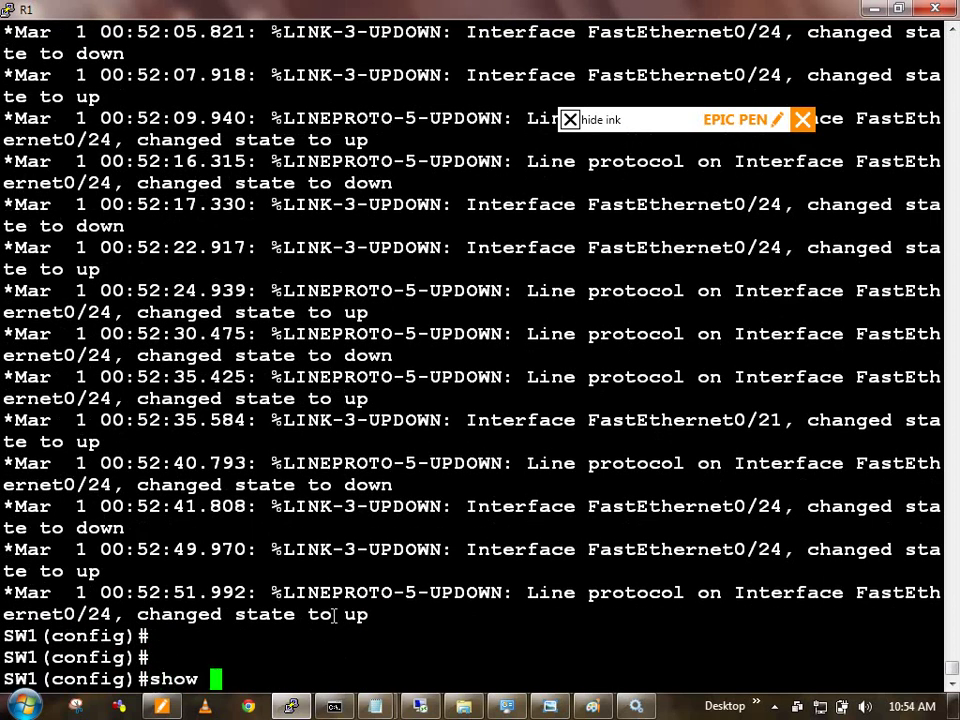
key("BackSpace")
key("BackSpace")
key("BackSpace")
key("BackSpace")
key("BackSpace")
key("BackSpace")
type("ex")
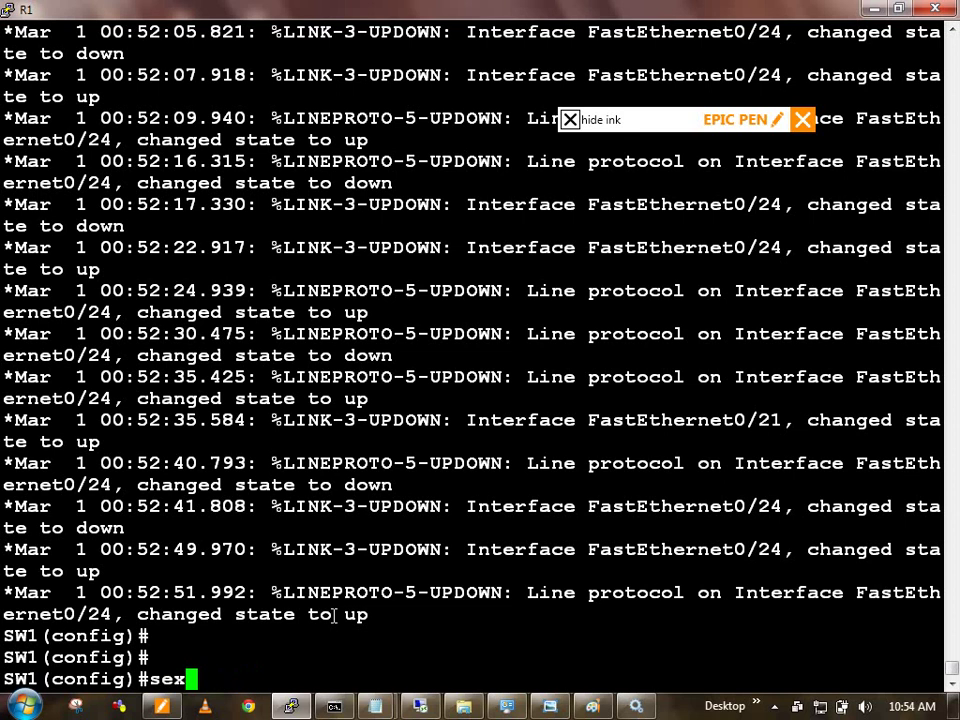
key("BackSpace")
key("BackSpace")
key("BackSpace")
type("exi")
key("Return")
type("show auth")
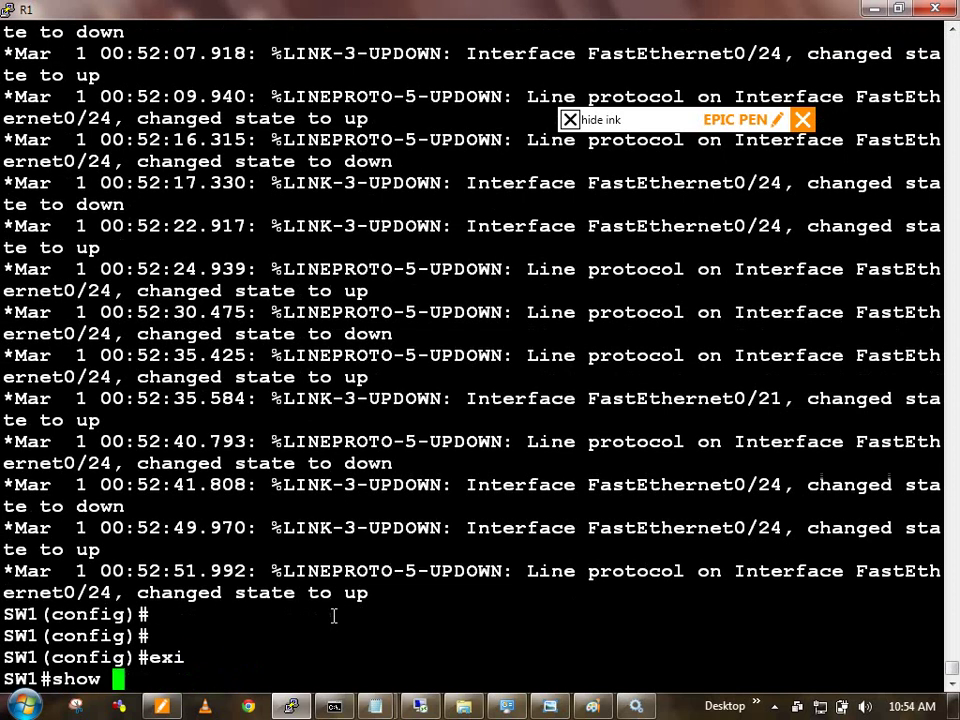
key("Tab")
type("sess")
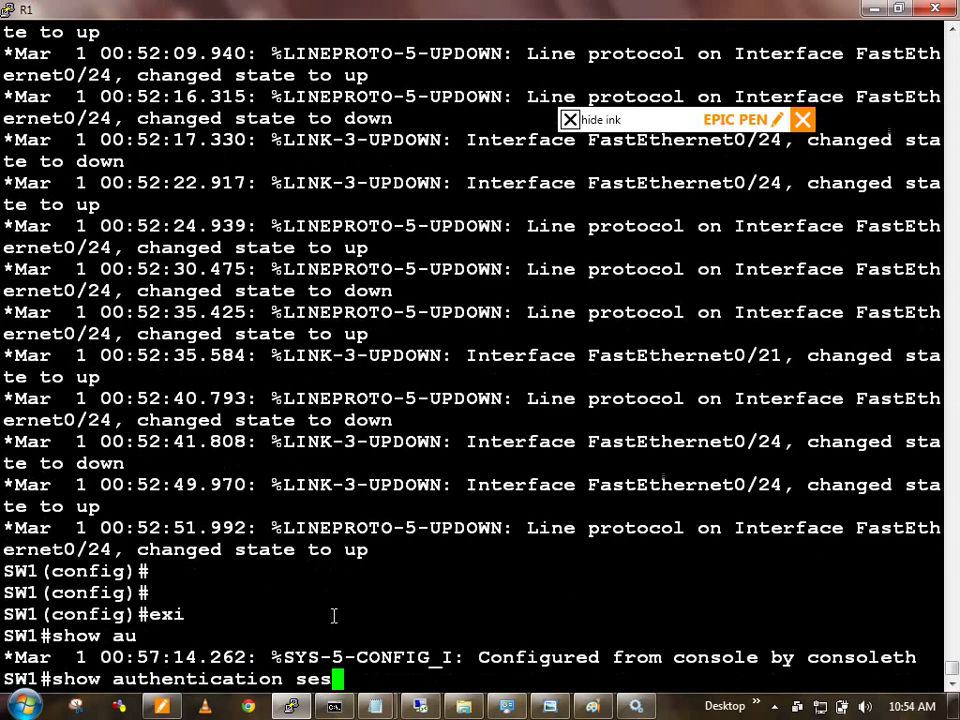
key("Tab")
key("Return")
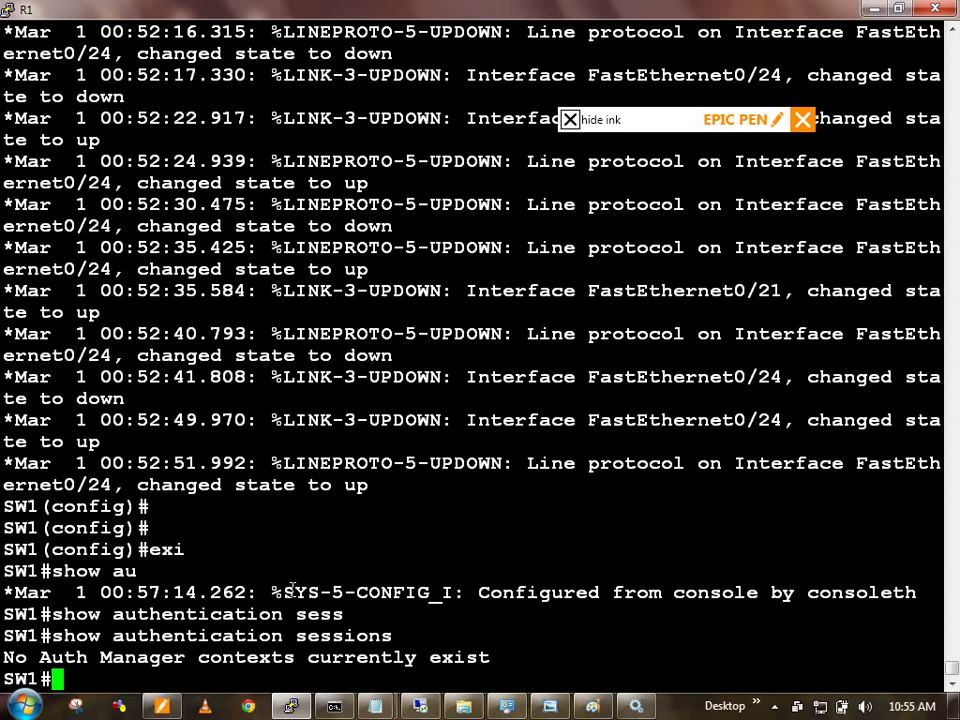
Step: Enter configuration mode for interface FastEthernet 0/21
type("conf t")
key("Return")
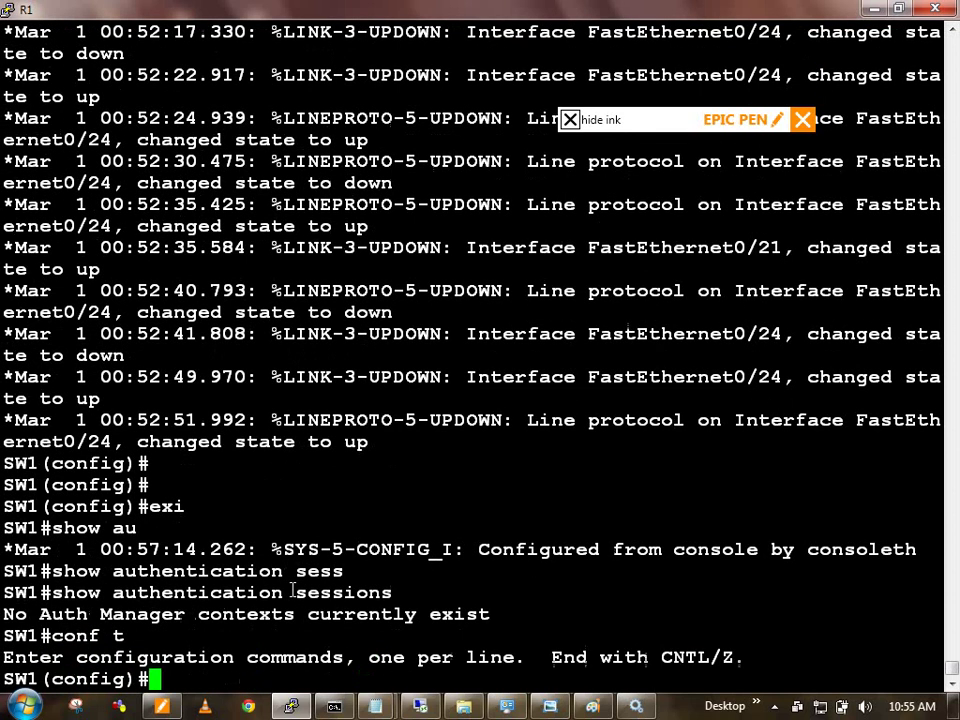
type("int")
key("Tab")
type("fa")
key("Tab")
type("0/")
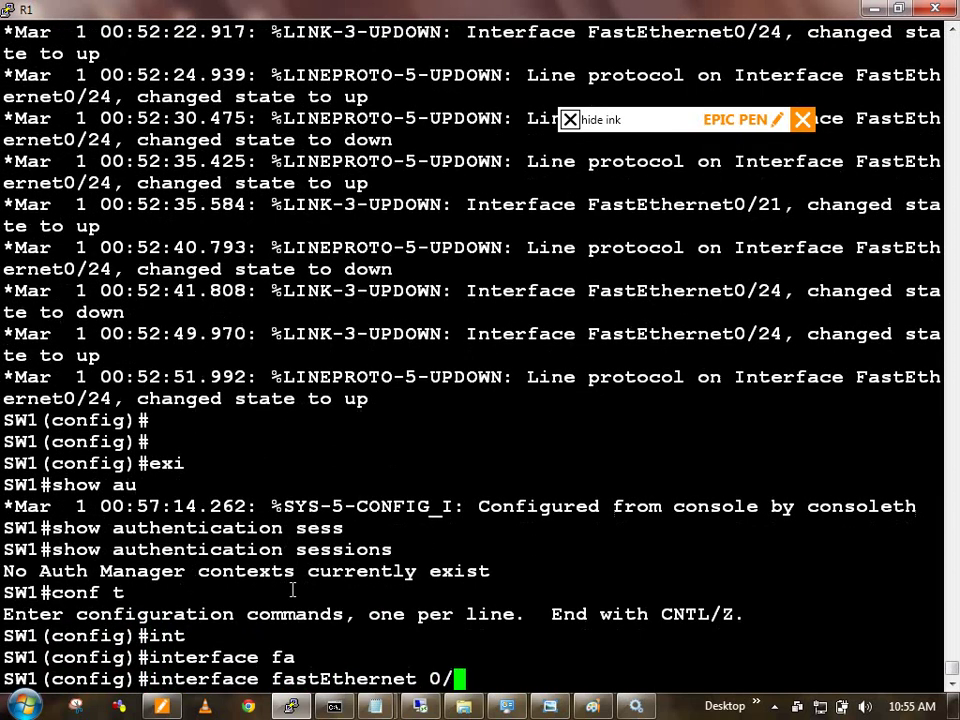
type("21")
key("Return")
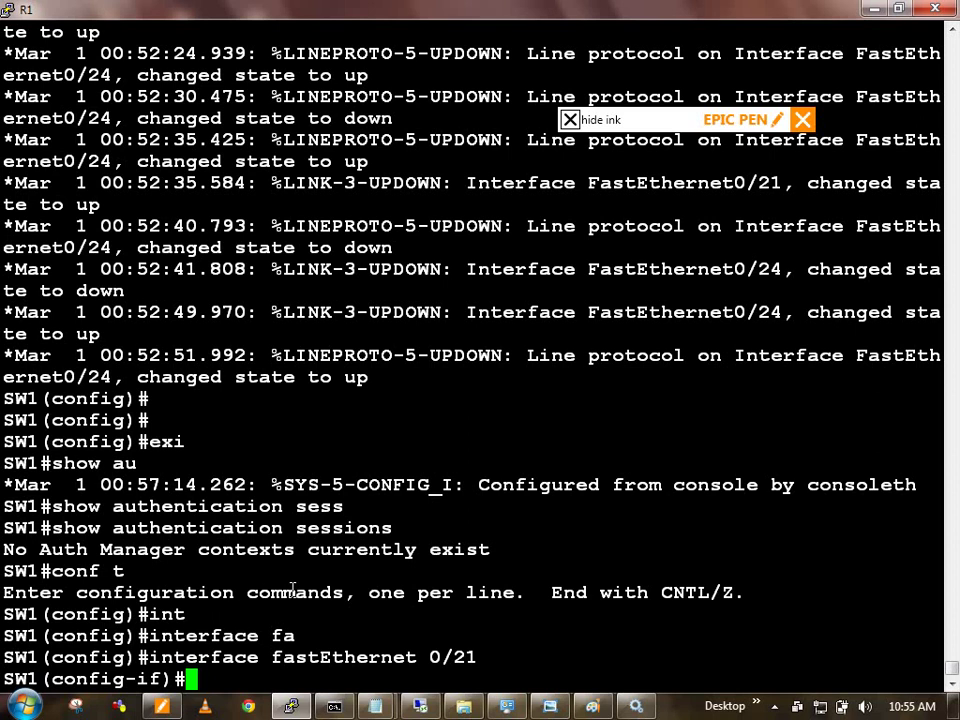
Step: Assign FastEthernet 0/21 to access VLAN 150 and exit back to privileged exec mode
type("swi")
key("Tab")
type("acc")
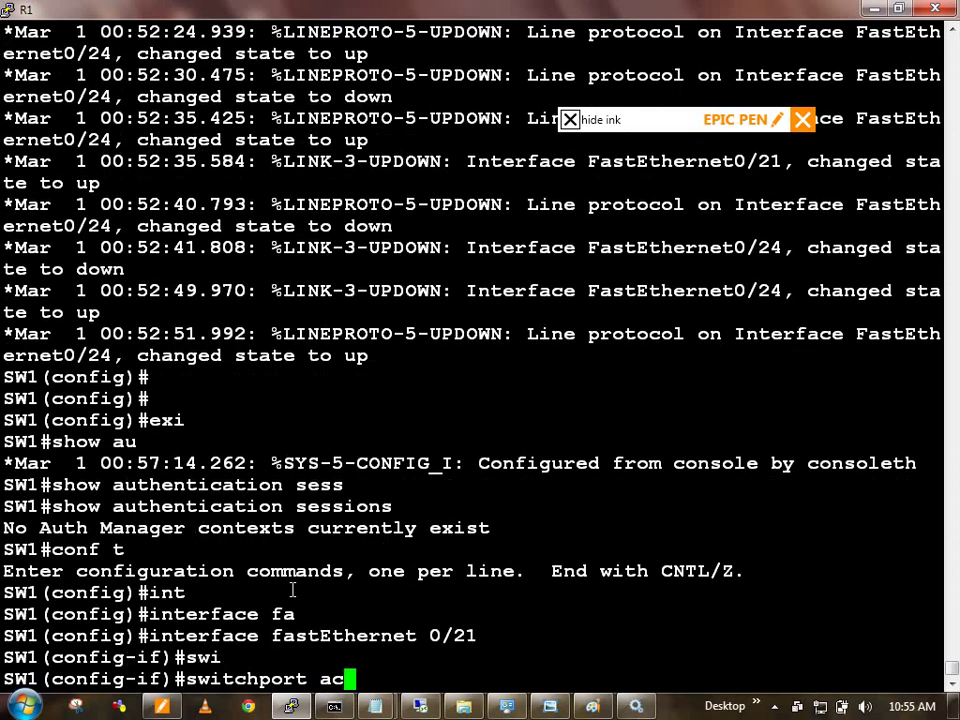
key("Tab")
type("vla")
key("Tab")
type("150")
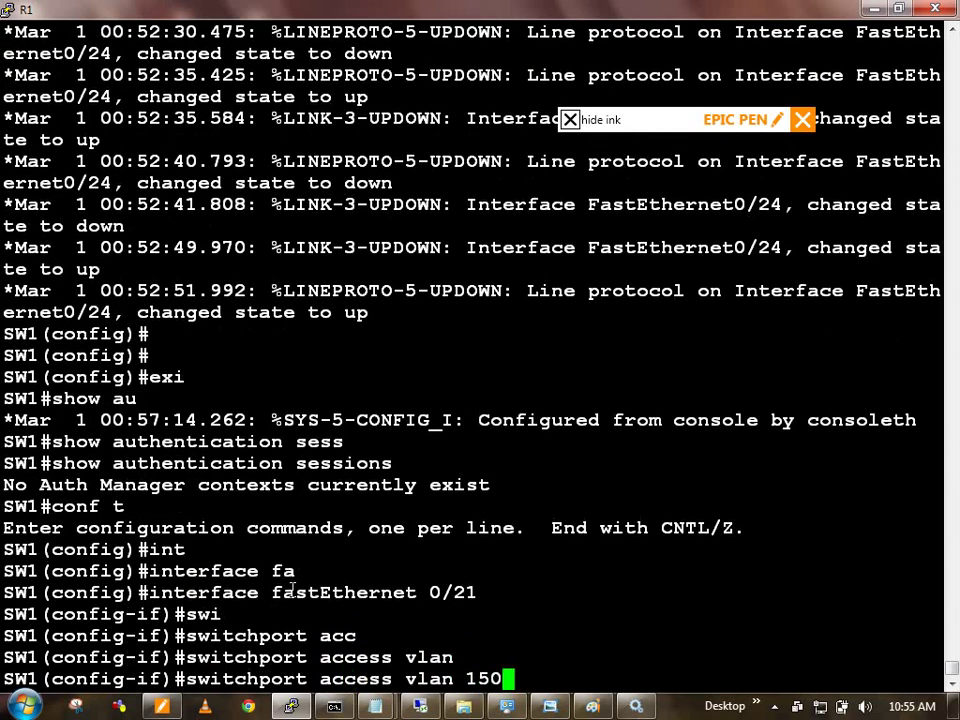
key("Return")
type("exi")
key("Return")
type("exi")
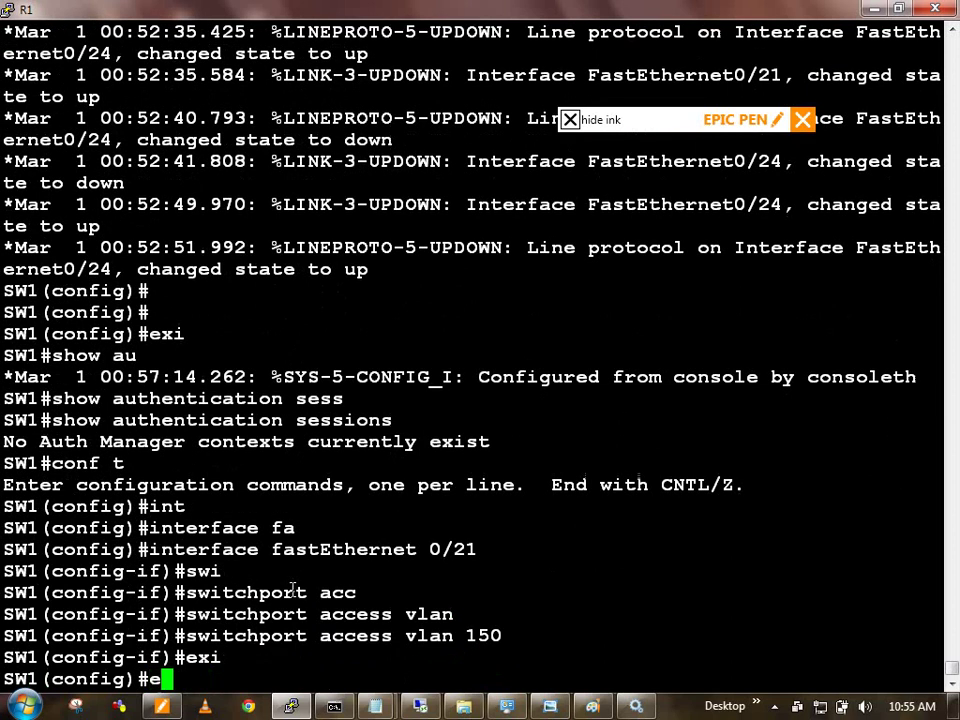
key("Return")
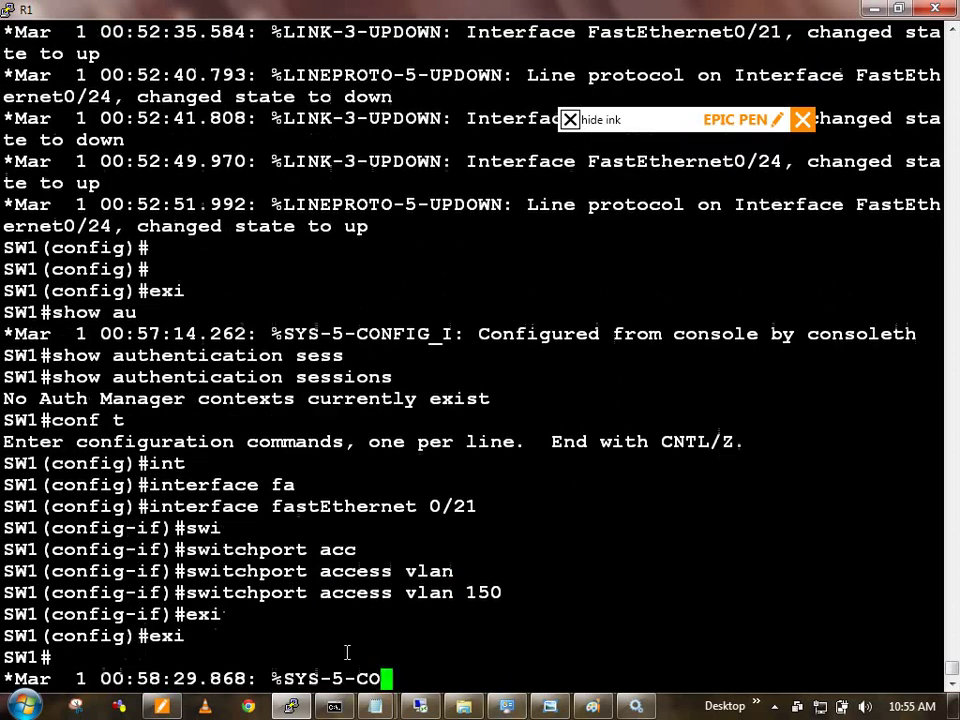
left_click(550, 707)
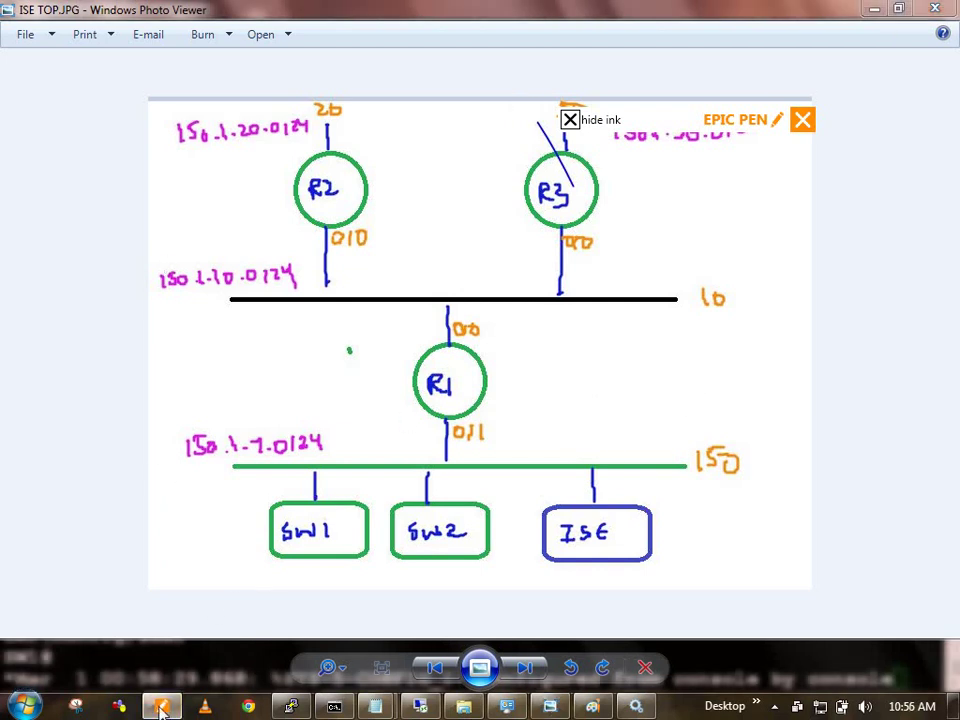
Step: Clear the earlier ink annotations from the ISE TOP.JPG topology diagram
double_click(343, 20)
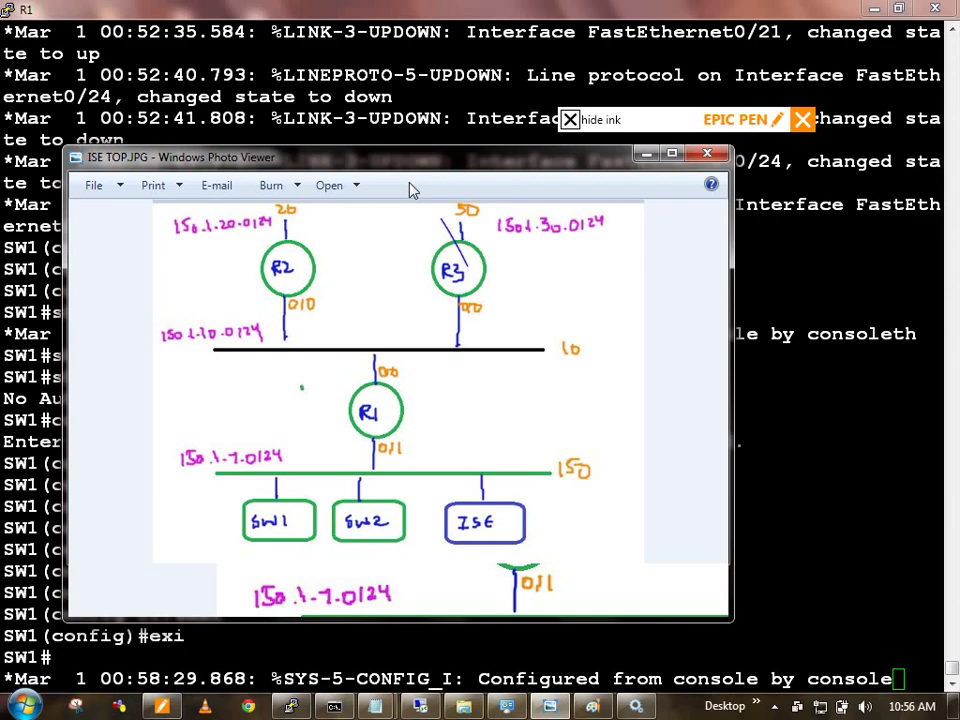
left_click(570, 120)
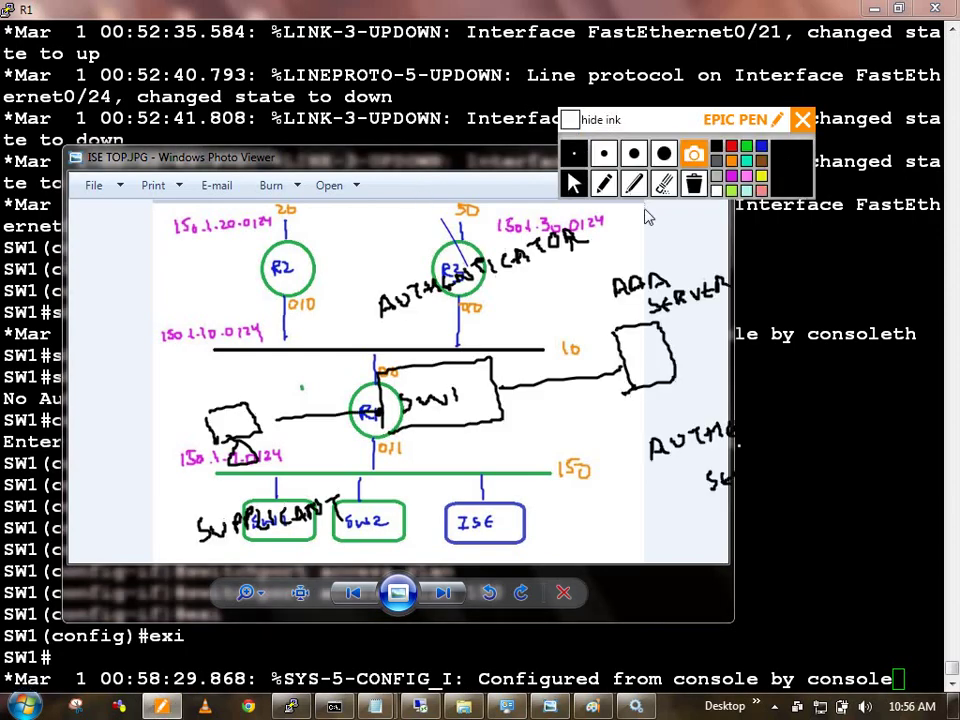
left_click(693, 184)
double_click(500, 162)
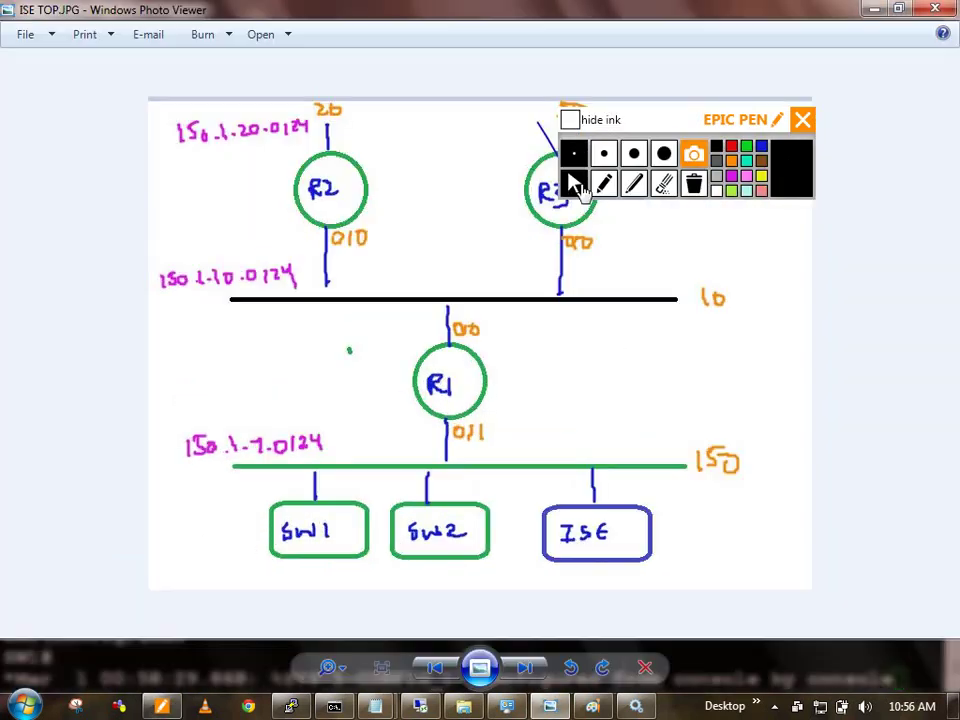
Step: Sketch a client computer labelled Owner and its path to R1's 0/11 interface
left_click(603, 184)
left_click_drag(641, 439, 641, 456)
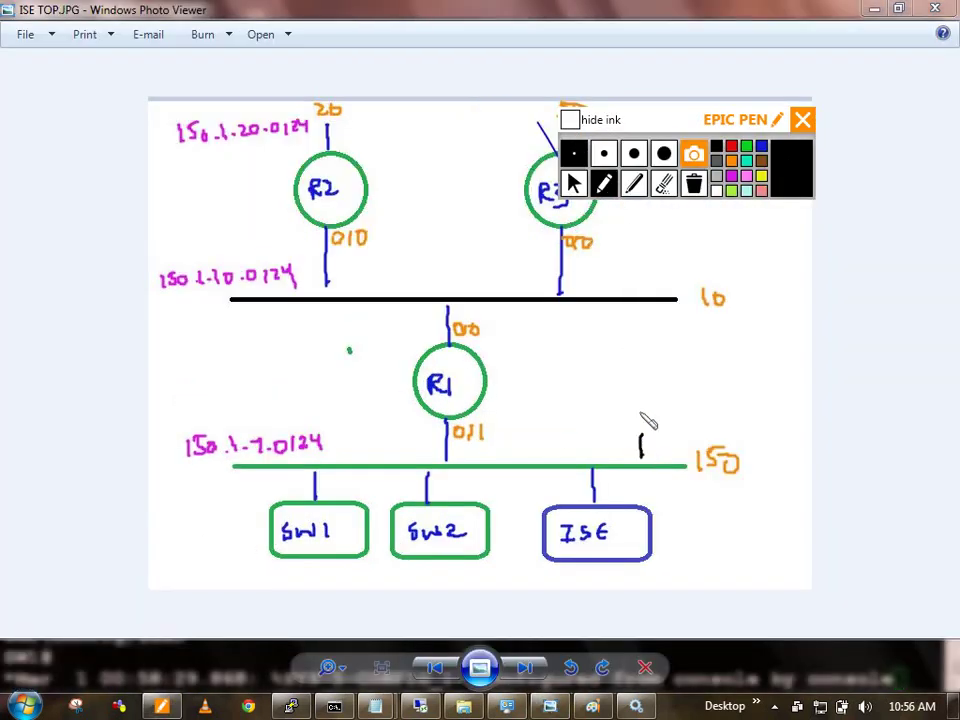
mouse_move(631, 394)
left_mouse_down()
mouse_move(650, 430)
mouse_move(643, 418)
mouse_move(637, 430)
left_mouse_up()
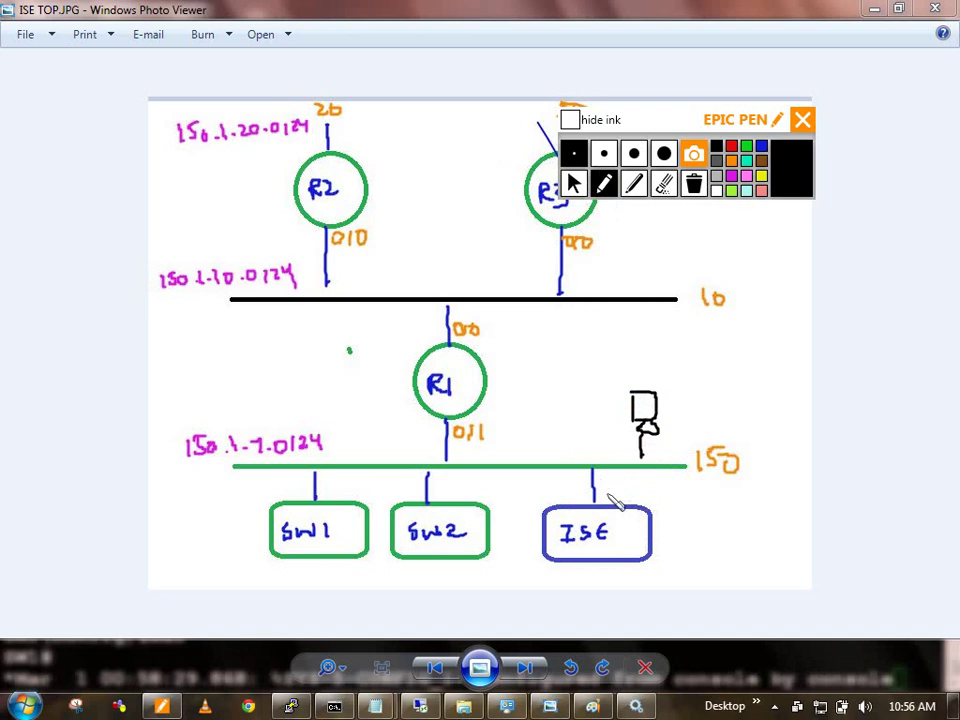
mouse_move(631, 413)
left_mouse_down()
mouse_move(611, 452)
mouse_move(587, 458)
left_mouse_up()
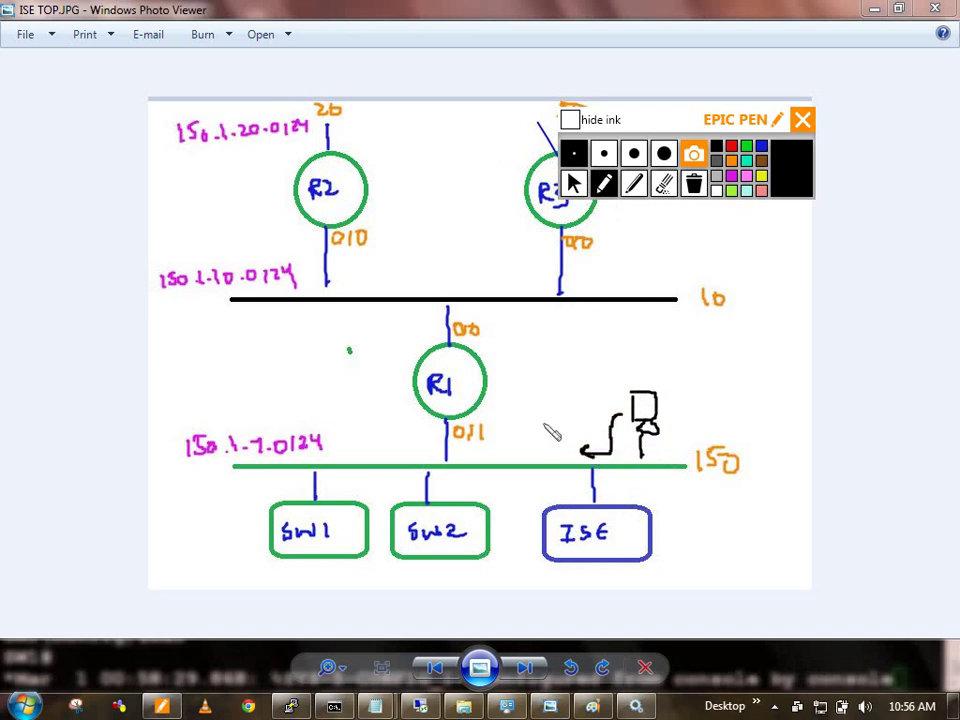
mouse_move(545, 420)
left_mouse_down()
mouse_move(553, 432)
mouse_move(621, 402)
left_mouse_up()
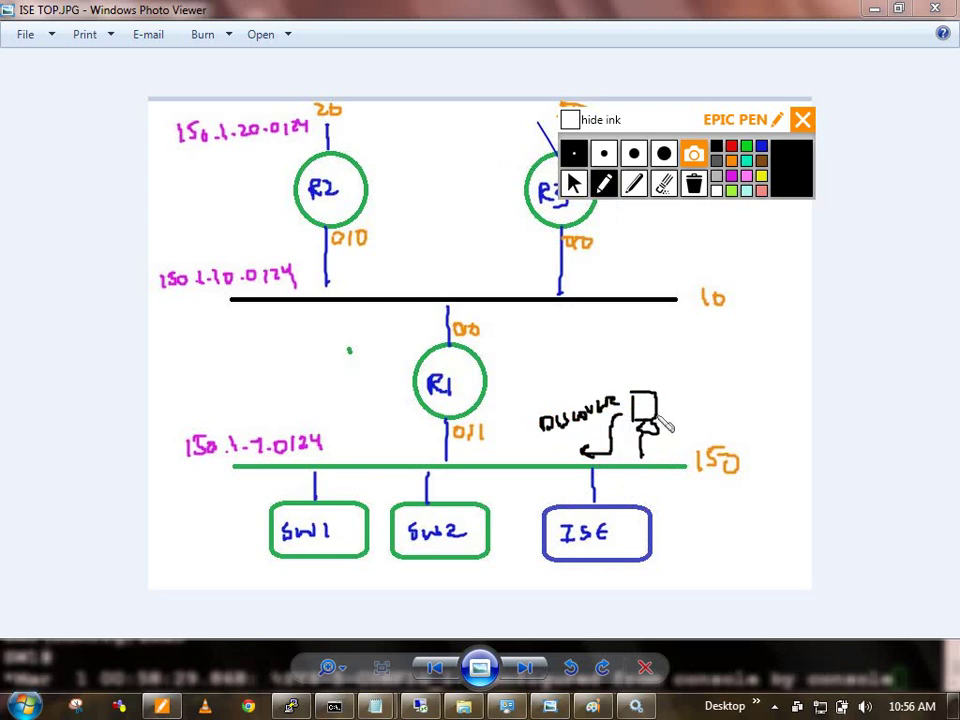
left_click(549, 453)
mouse_move(549, 453)
left_mouse_down()
mouse_move(467, 453)
mouse_move(449, 428)
mouse_move(562, 466)
mouse_move(548, 467)
left_mouse_up()
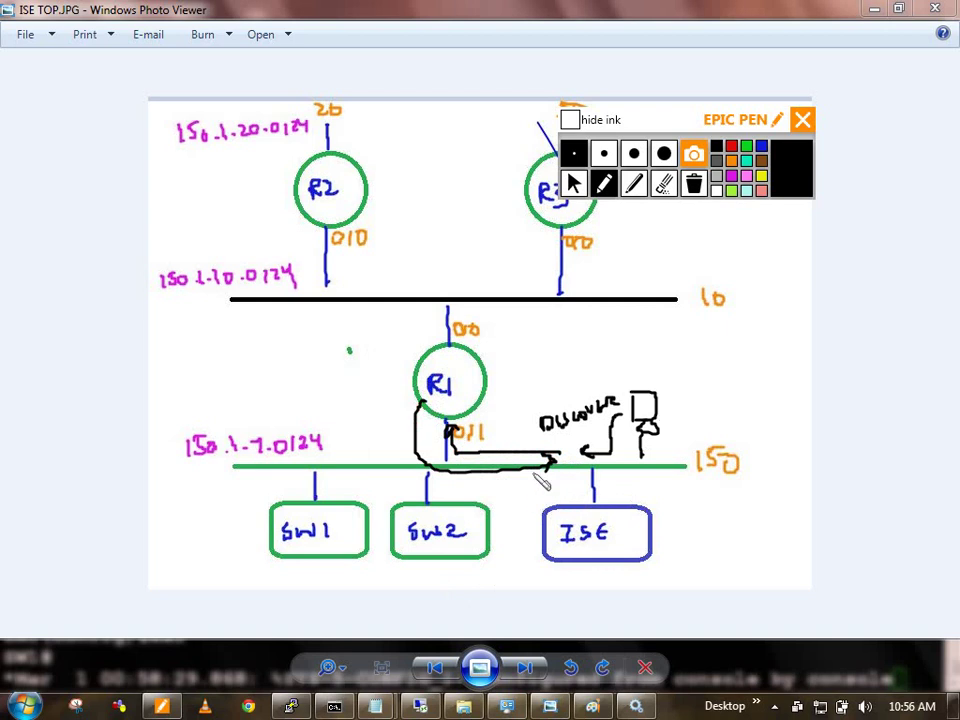
Step: Erase the sketch and turn off the Epic Pen drawing mode
left_click(694, 184)
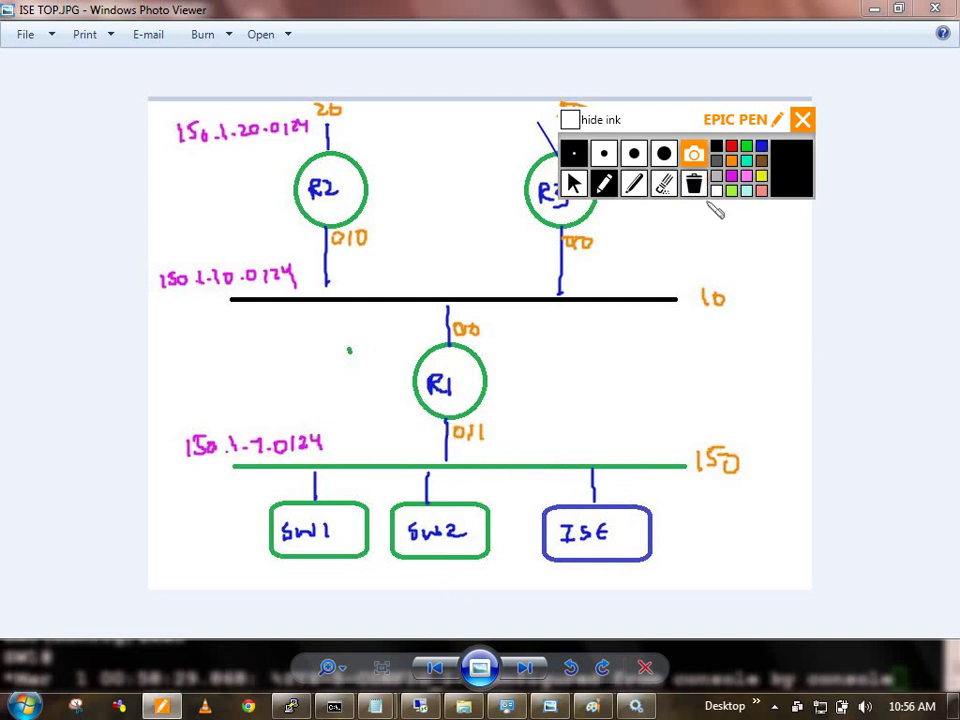
left_click_drag(504, 233, 523, 223)
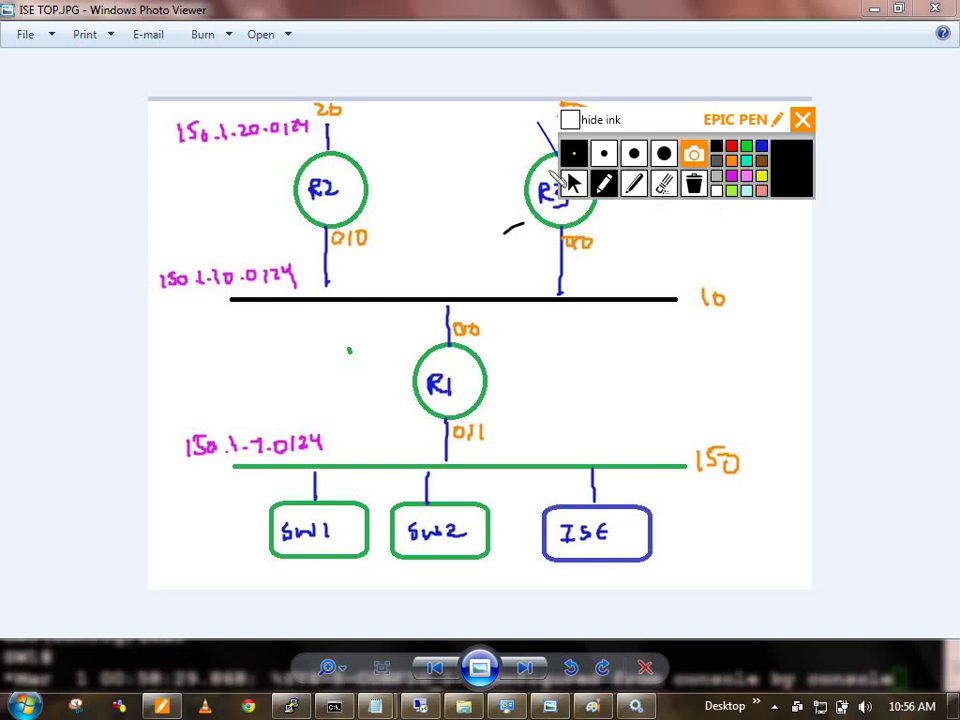
left_click(573, 184)
Step: Back in the SW1 console, enter configuration for interface FastEthernet 0/21
key("alt+Tab")
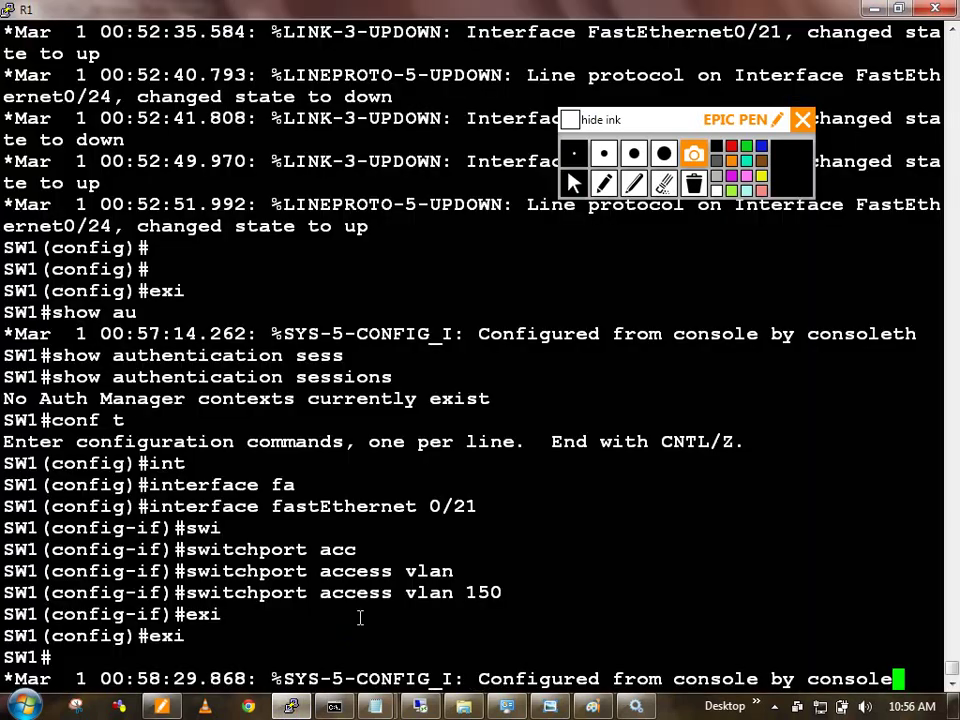
key("Return")
key("Return")
key("Return")
type("conf t")
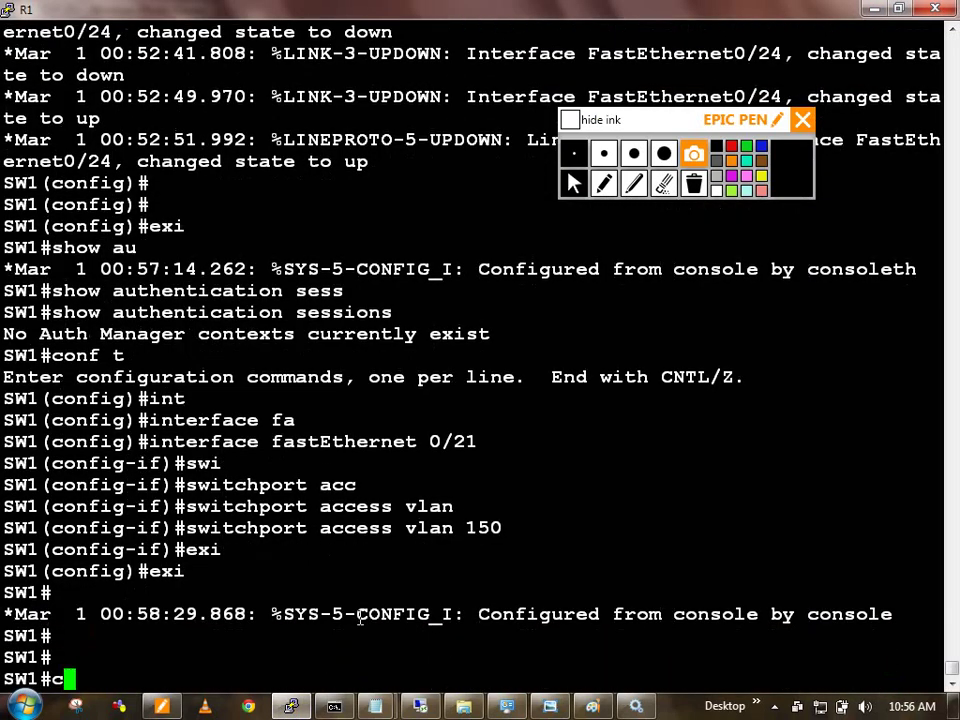
key("Return")
key("Return")
key("Return")
type("exi")
key("Return")
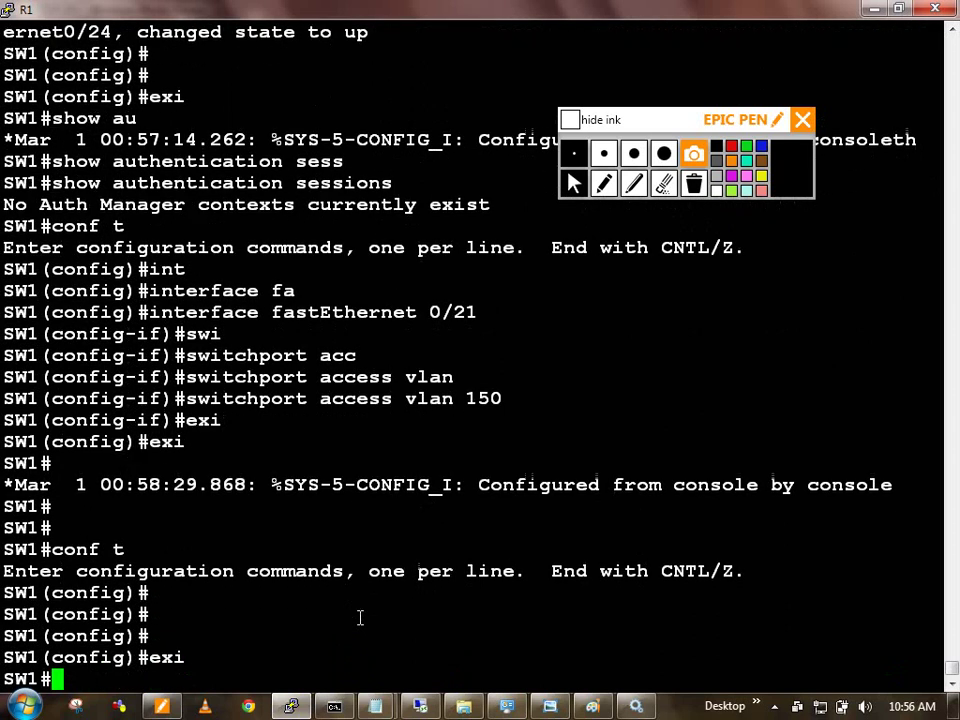
type("conf t")
key("Return")
type("int")
key("Tab")
type("fa")
key("Tab")
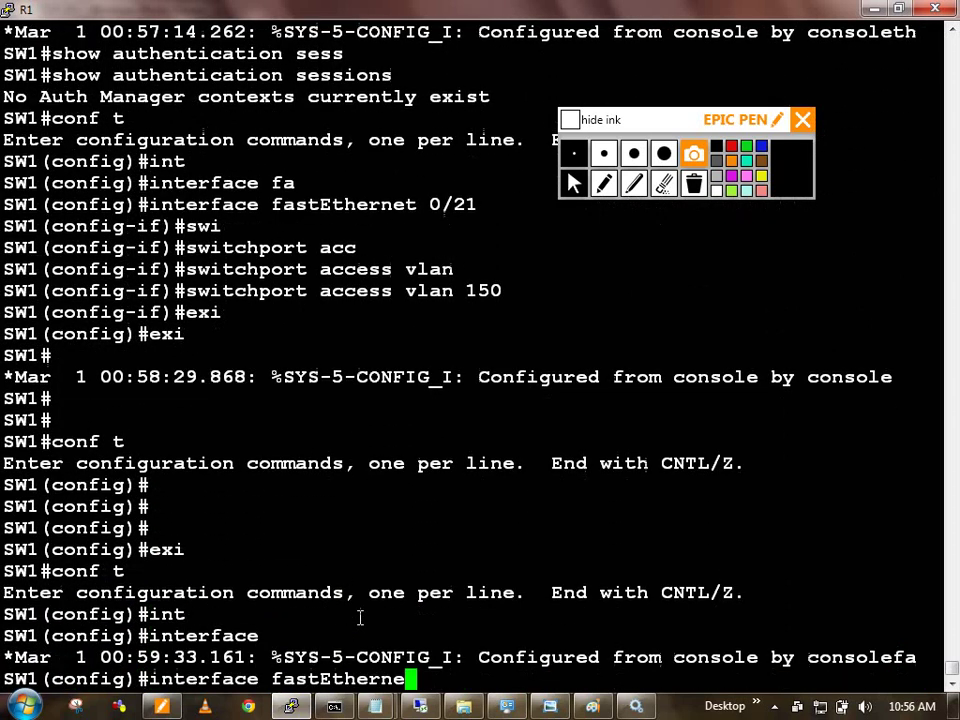
type("0/21")
Step: Run shutdown then no shutdown on FastEthernet 0/21 and leave configuration mode
key("Return")
type("shut")
key("Tab")
key("Return")
type("no s")
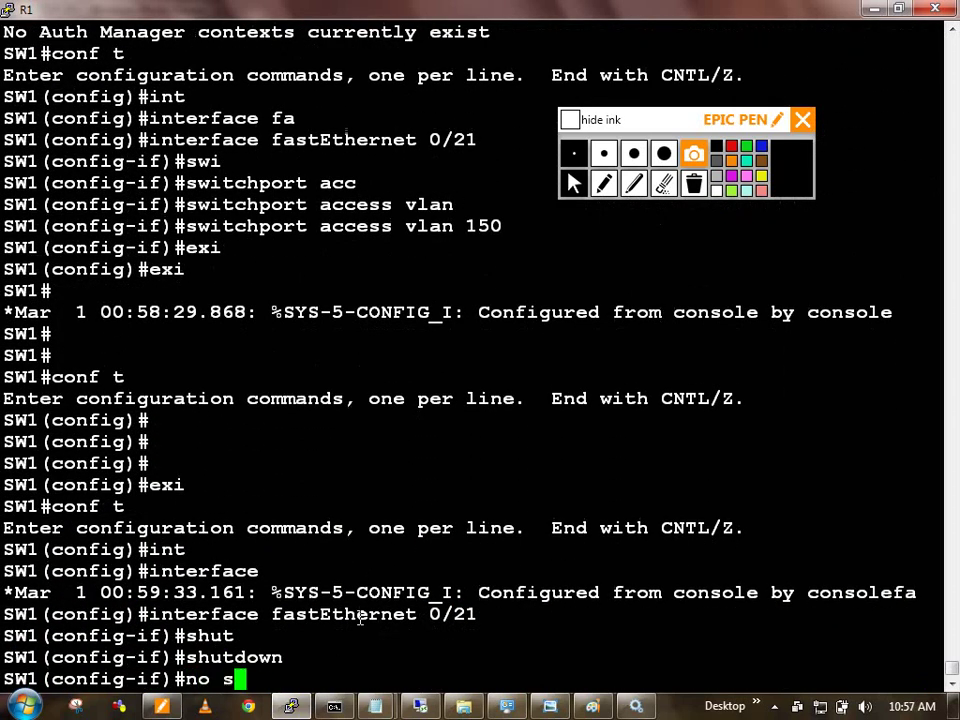
type("hut")
key("Tab")
key("Return")
type("exi")
key("Return")
type("exi")
key("Return")
key("Return")
key("Return")
key("Return")
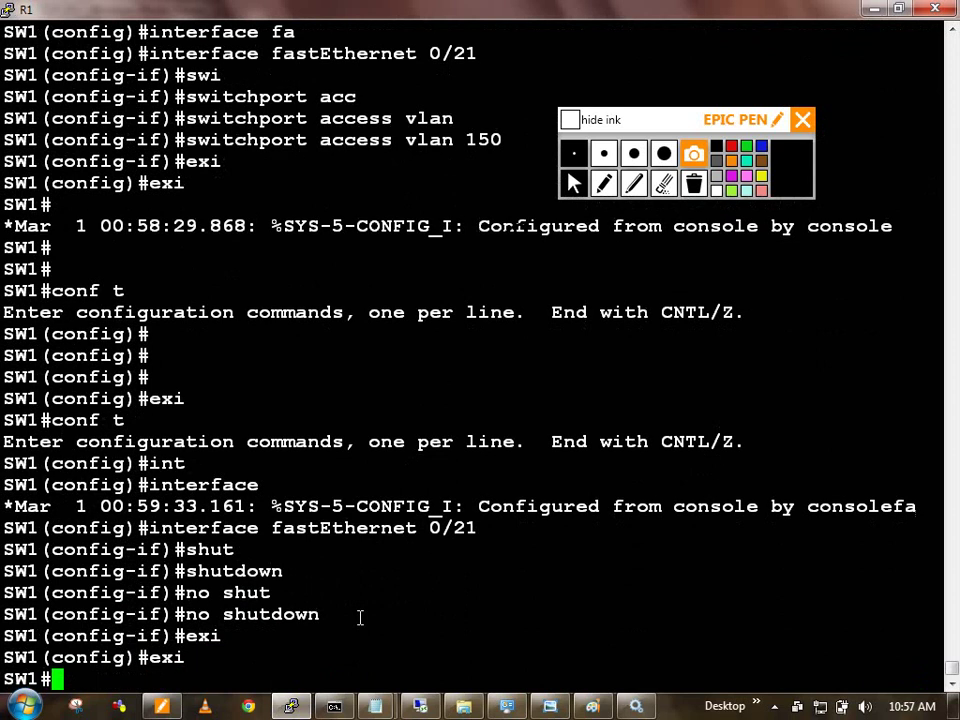
Step: Run show authentication sessions twice to look for new sessions
type("show aut")
key("Tab")
type("se")
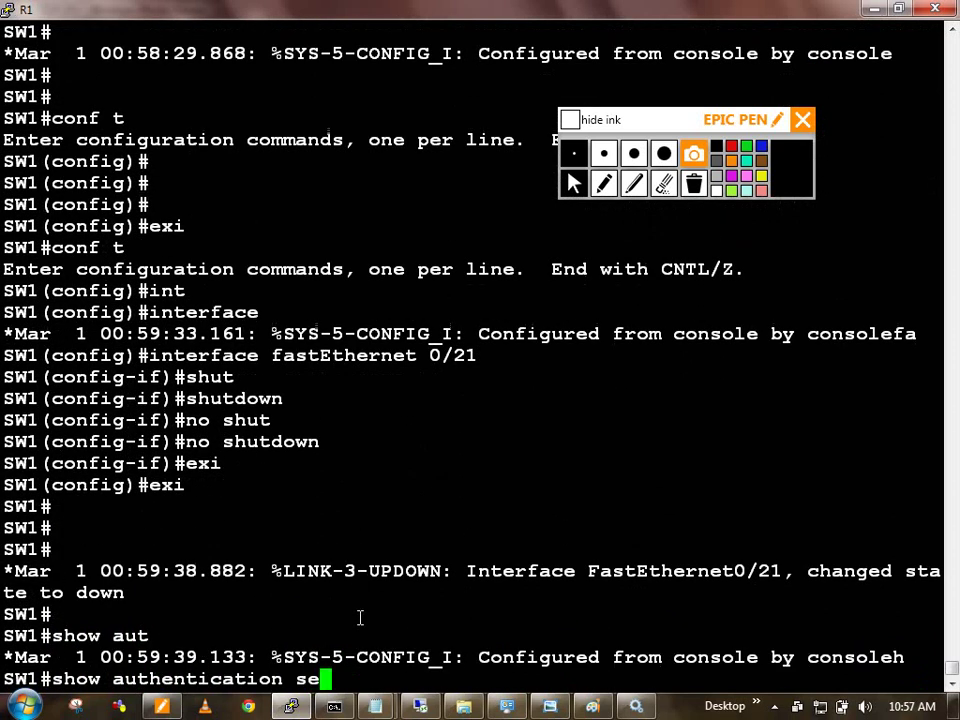
type("ss")
key("Tab")
key("Return")
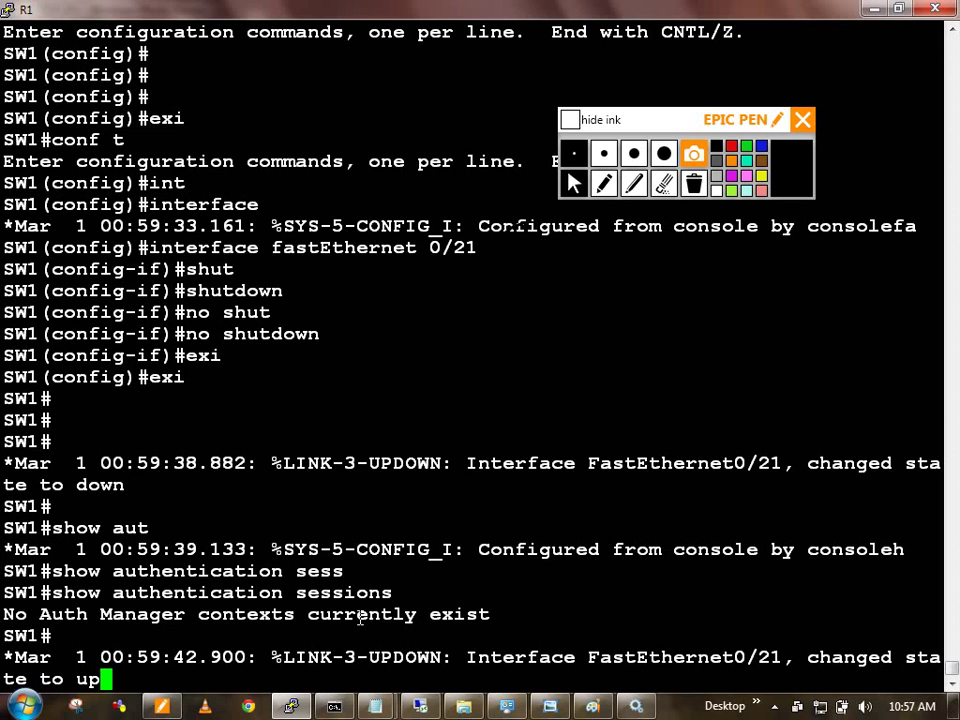
key("Up")
key("Return")
Step: Rerun show authentication sessions, which still lists no Auth Manager contexts
key("Up")
key("Return")
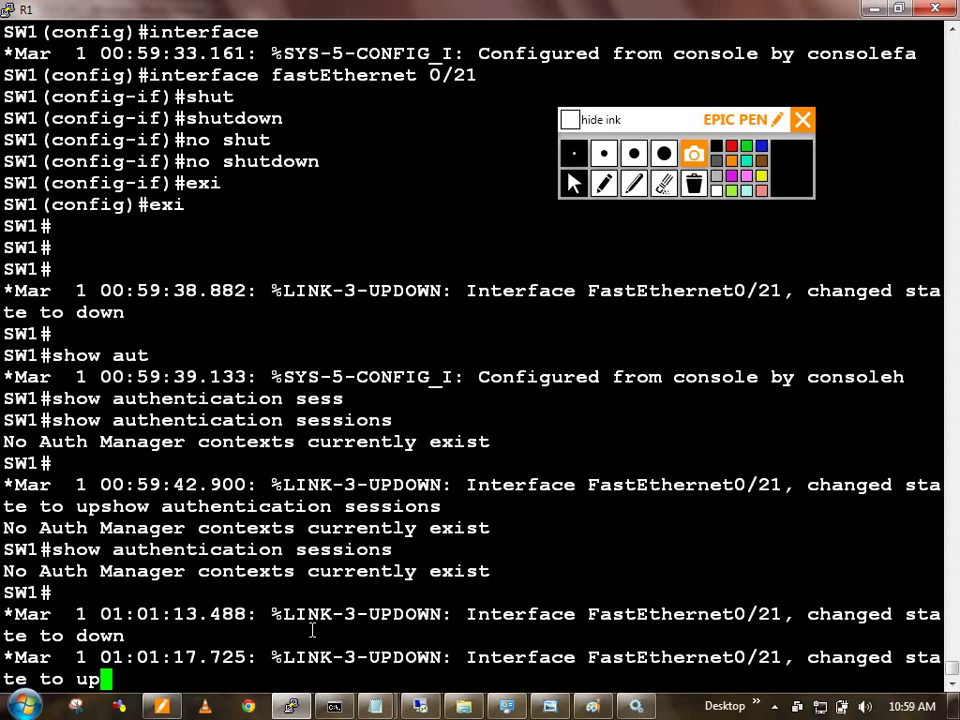
Step: Filter the running config for aaa lines, confirming aaa authentication dot1x default group radius
key("Return")
key("Return")
key("Return")
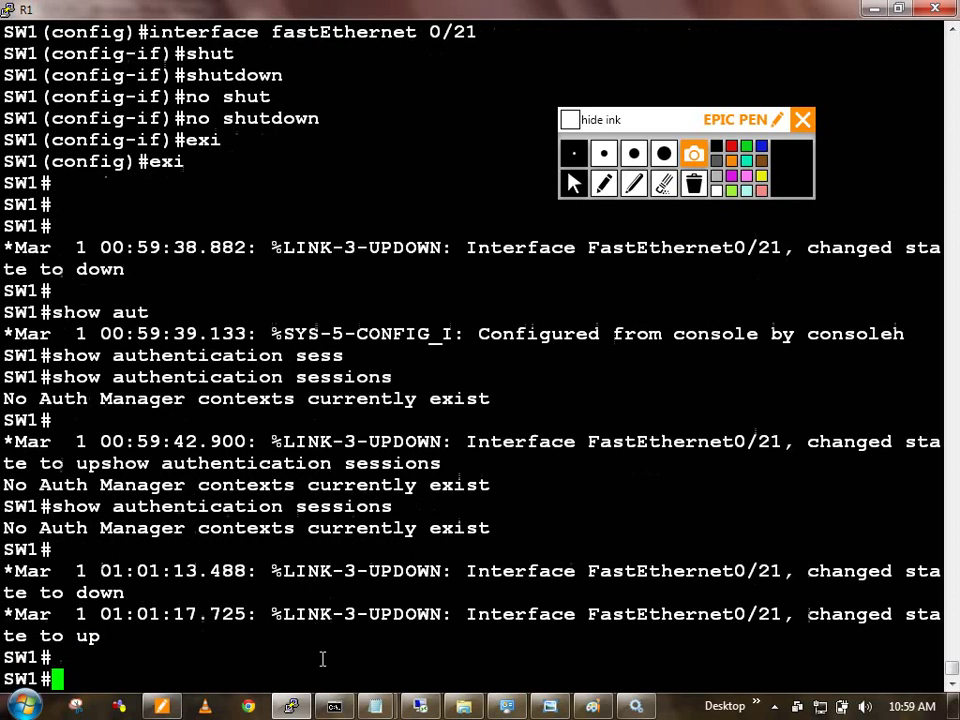
type("show run | s aaa")
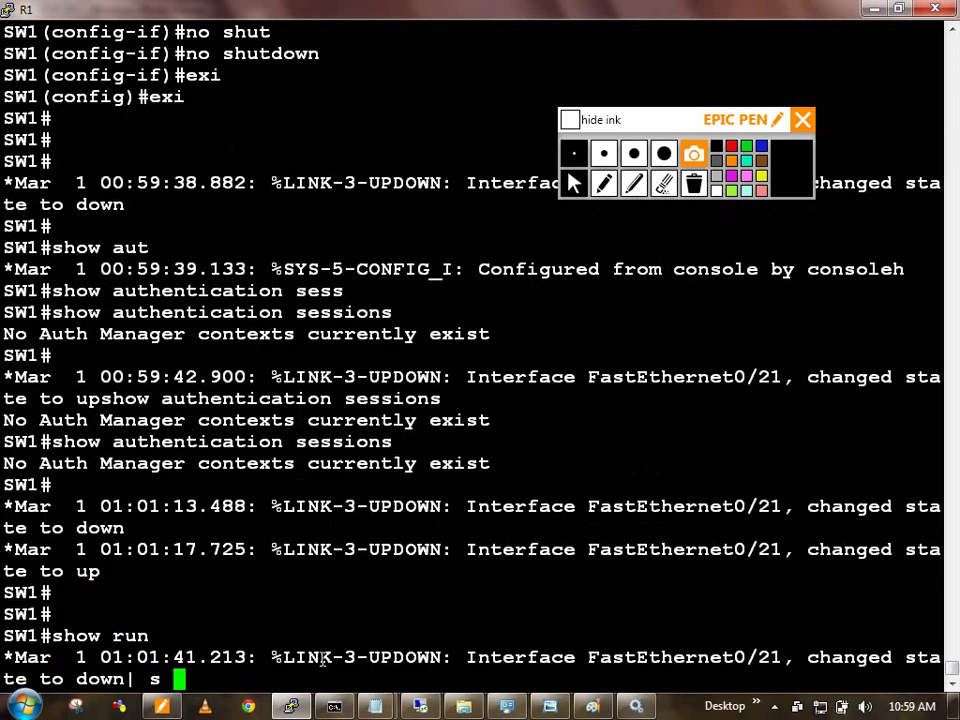
key("Return")
type("show r")
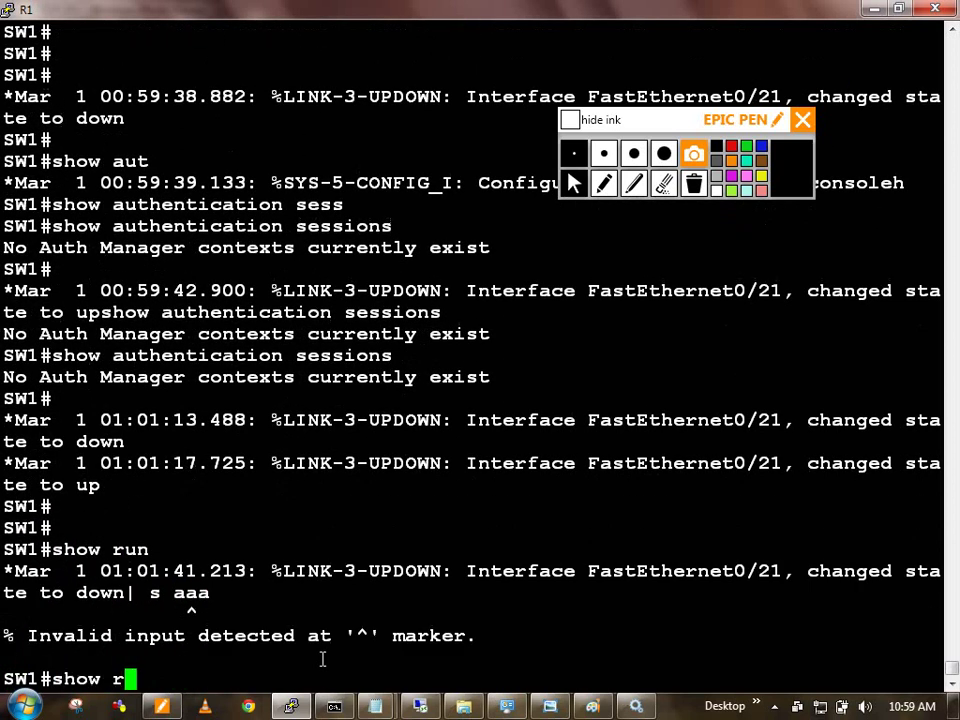
type("un | in aaa")
key("Return")
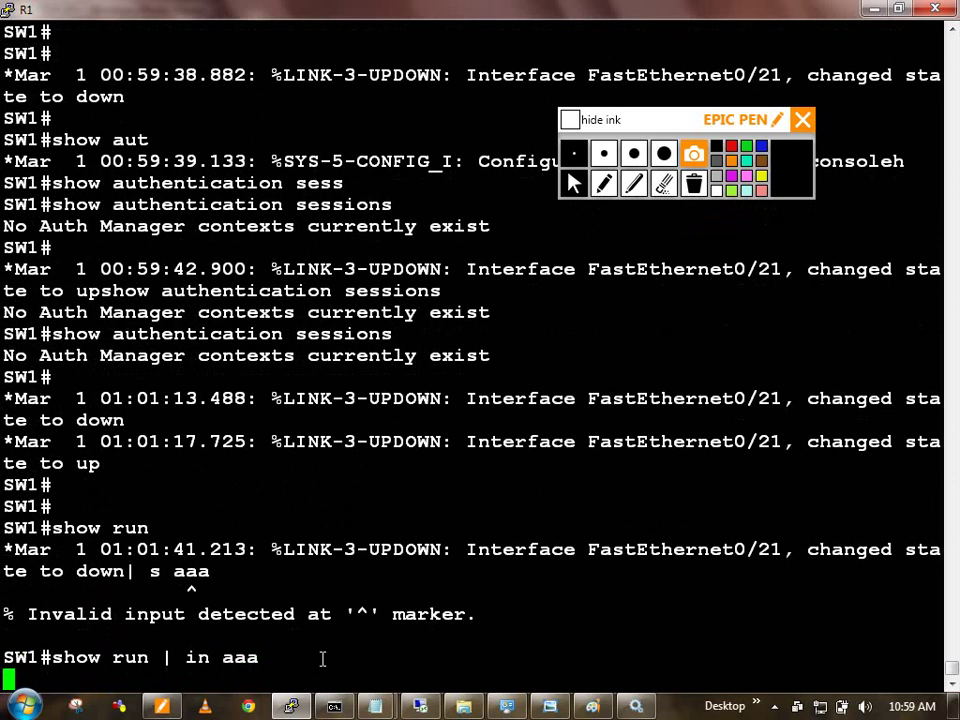
key("Return")
key("Return")
key("Return")
key("Return")
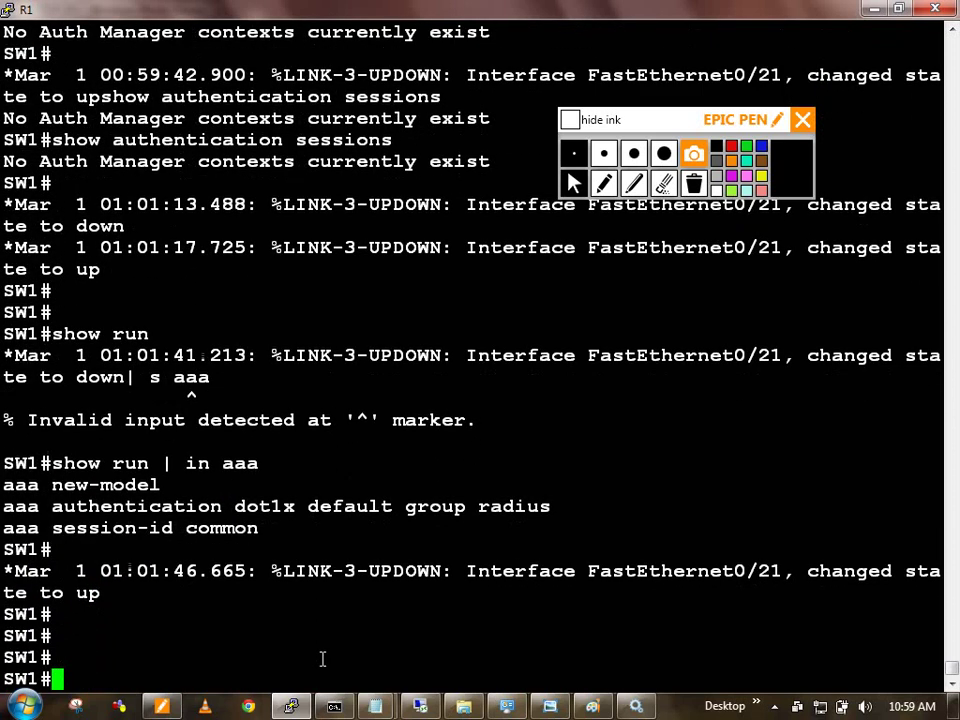
Step: Filter the running config for dot1x lines, confirming dot1x system-auth-control is enabled
type("conf t")
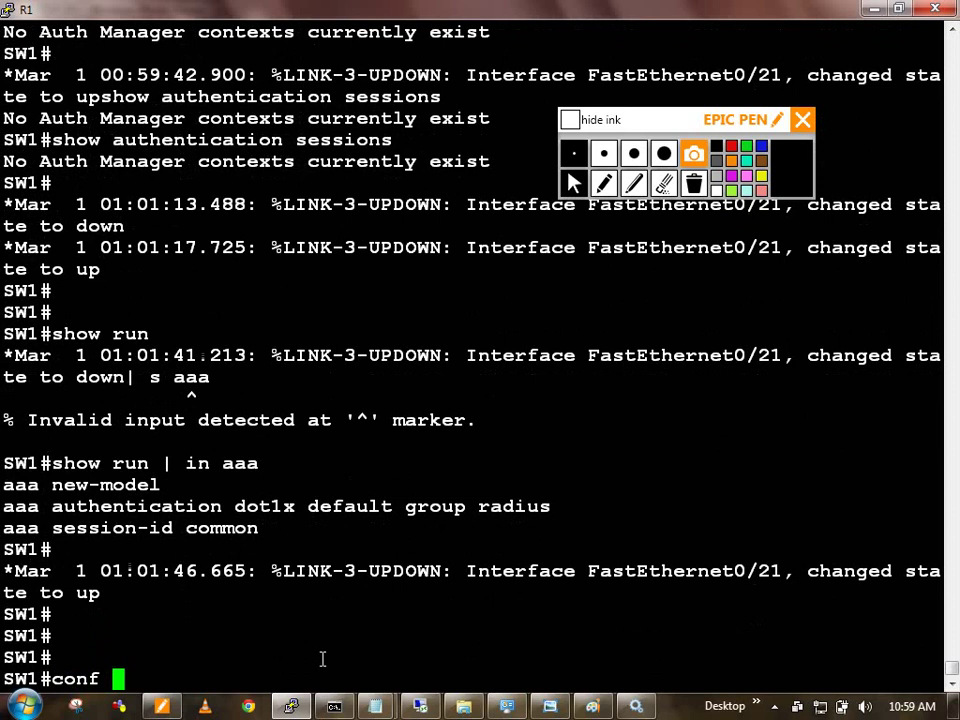
key("BackSpace")
key("BackSpace")
key("BackSpace")
key("BackSpace")
key("BackSpace")
key("BackSpace")
type("do ")
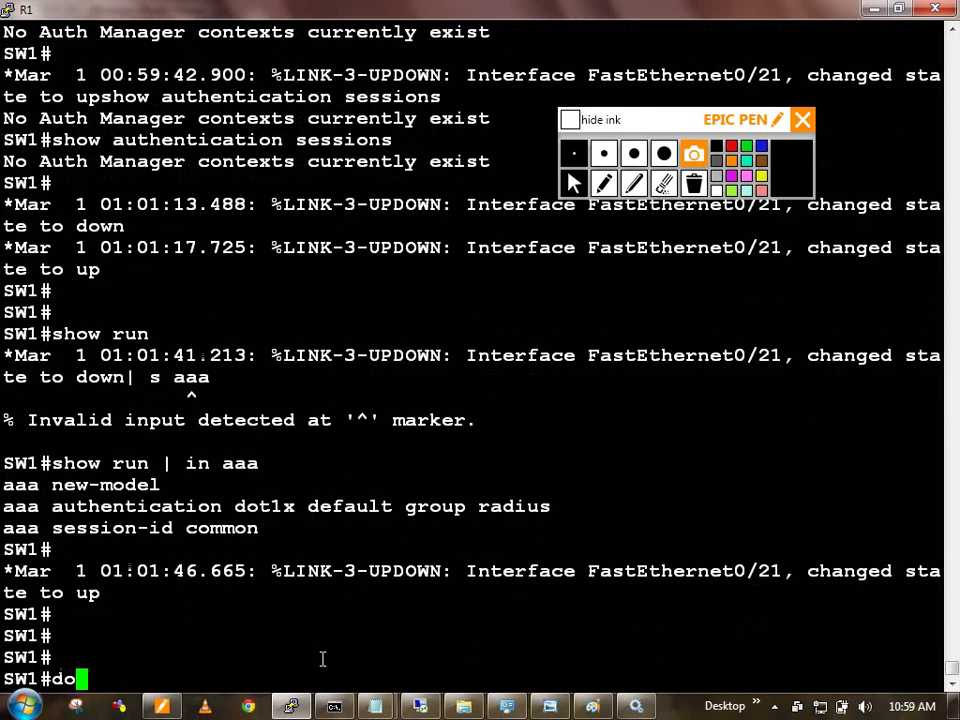
type("show run ")
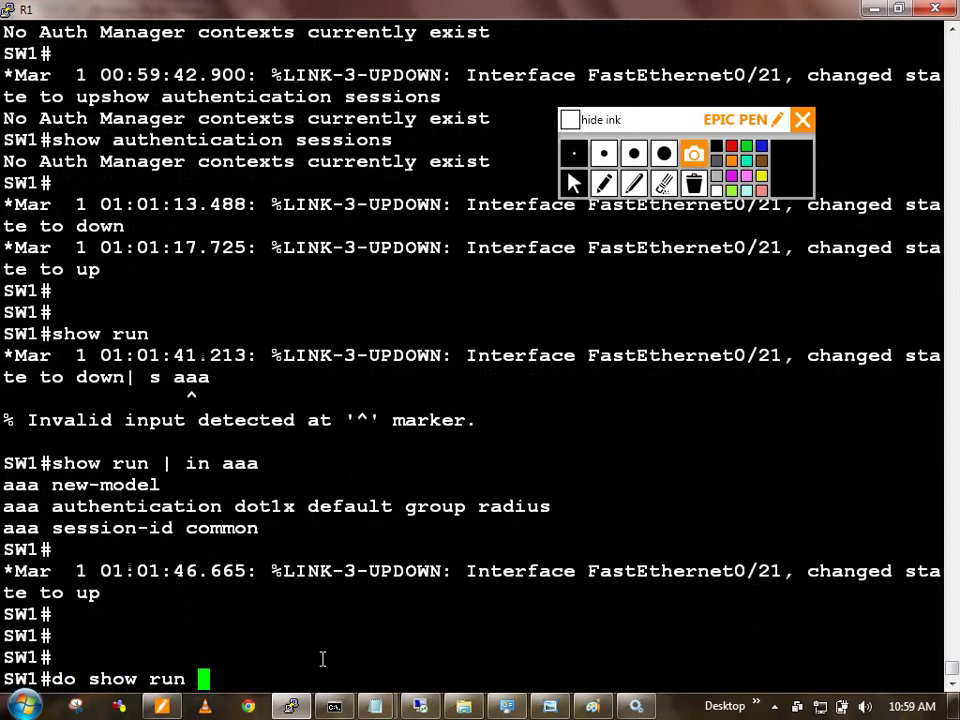
type("| in ")
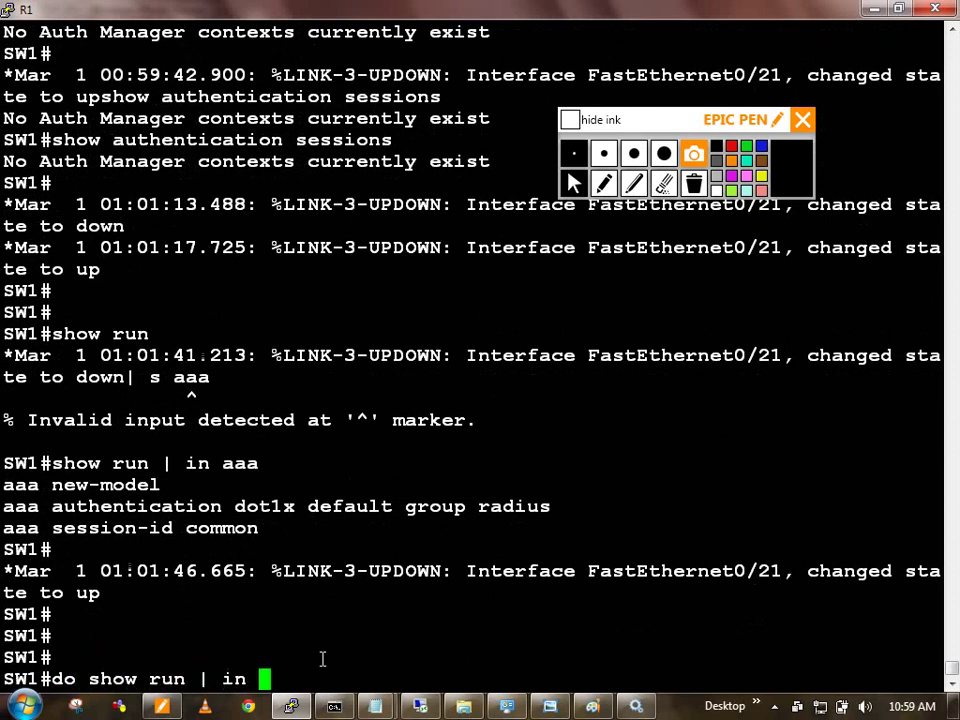
type("dot1x")
key("Return")
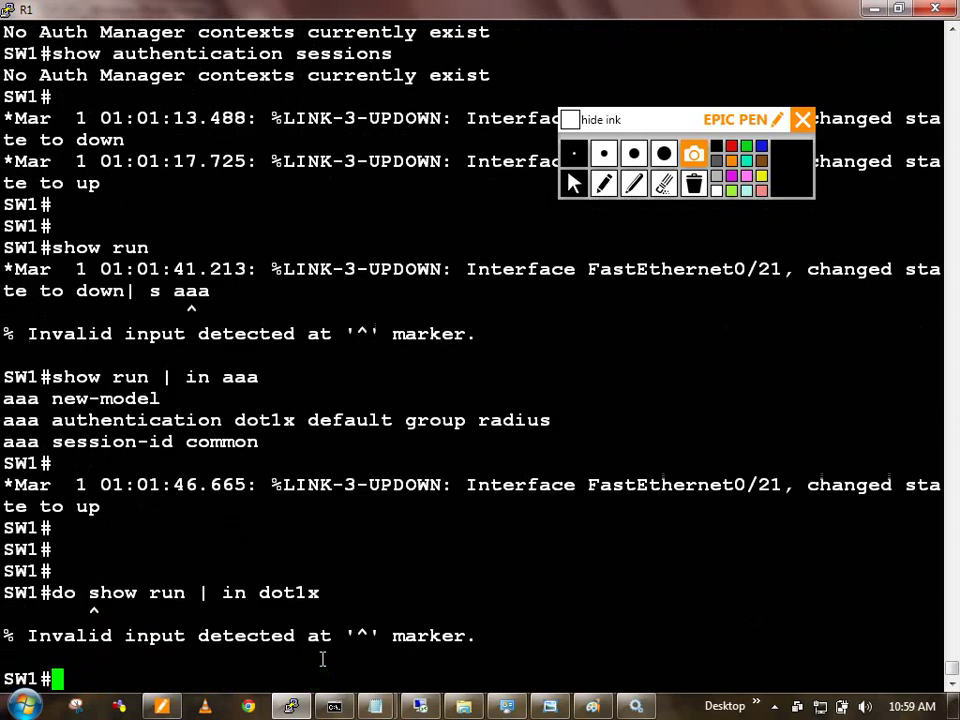
type("show ru")
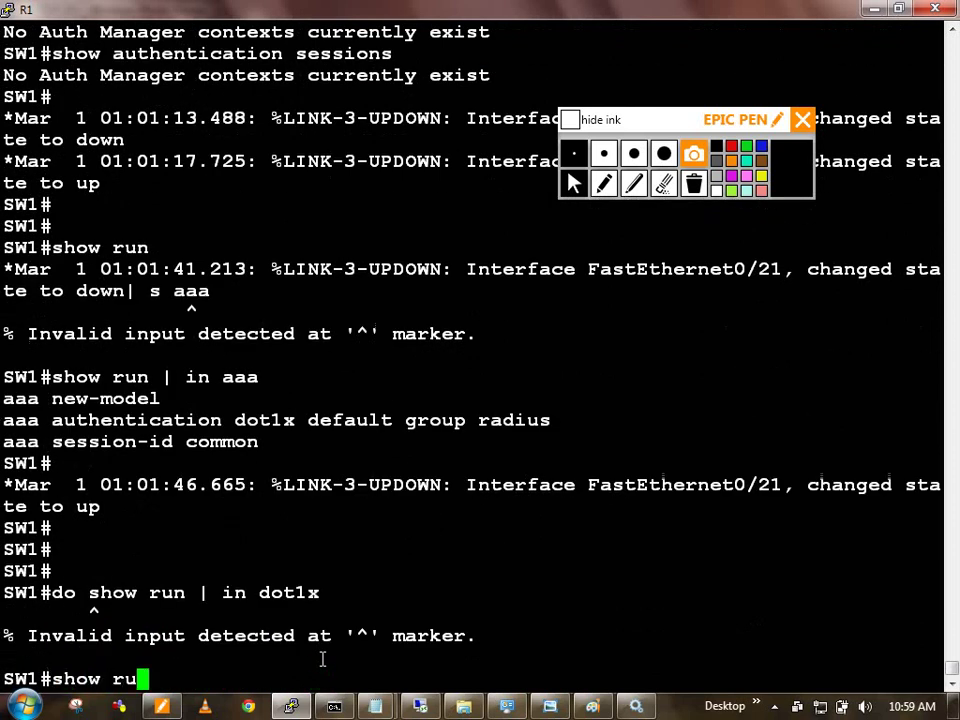
type("n | in dot1x")
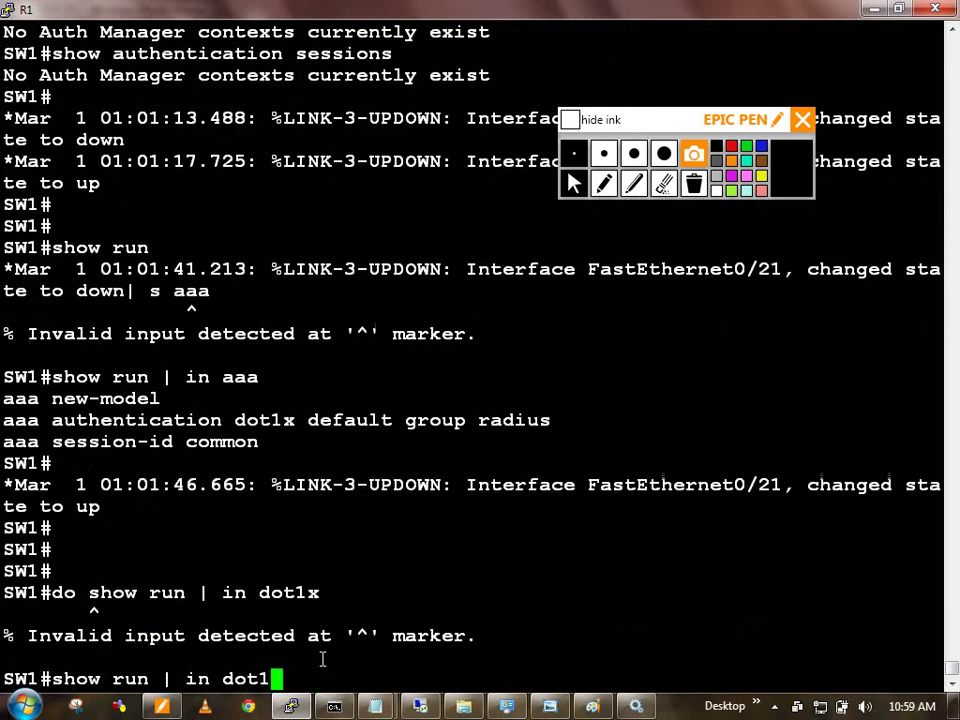
key("Return")
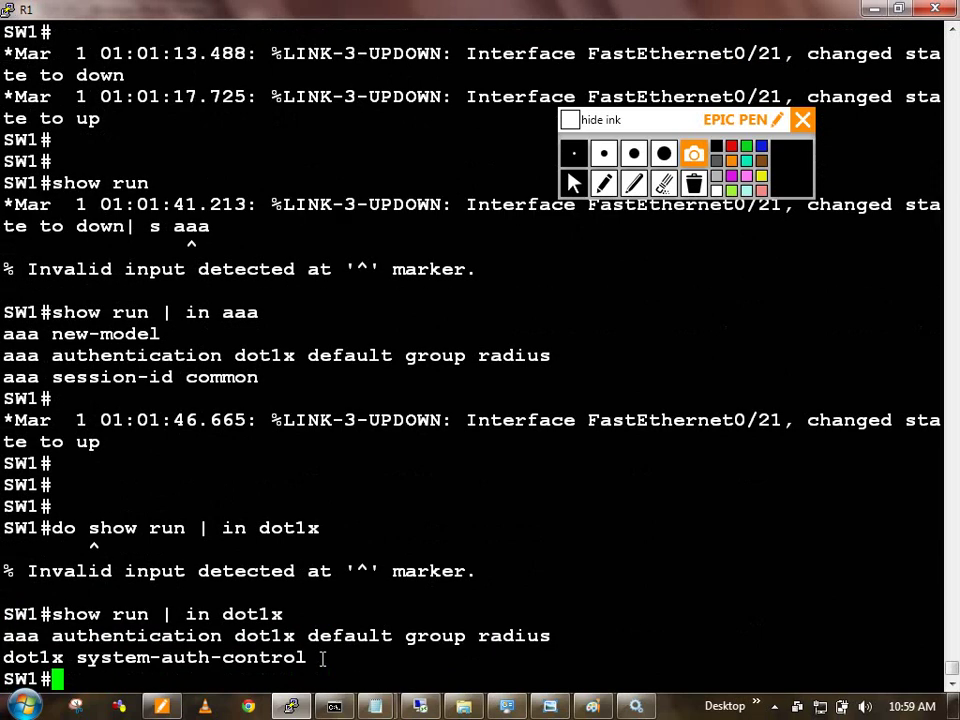
type("conf t")
key("Return")
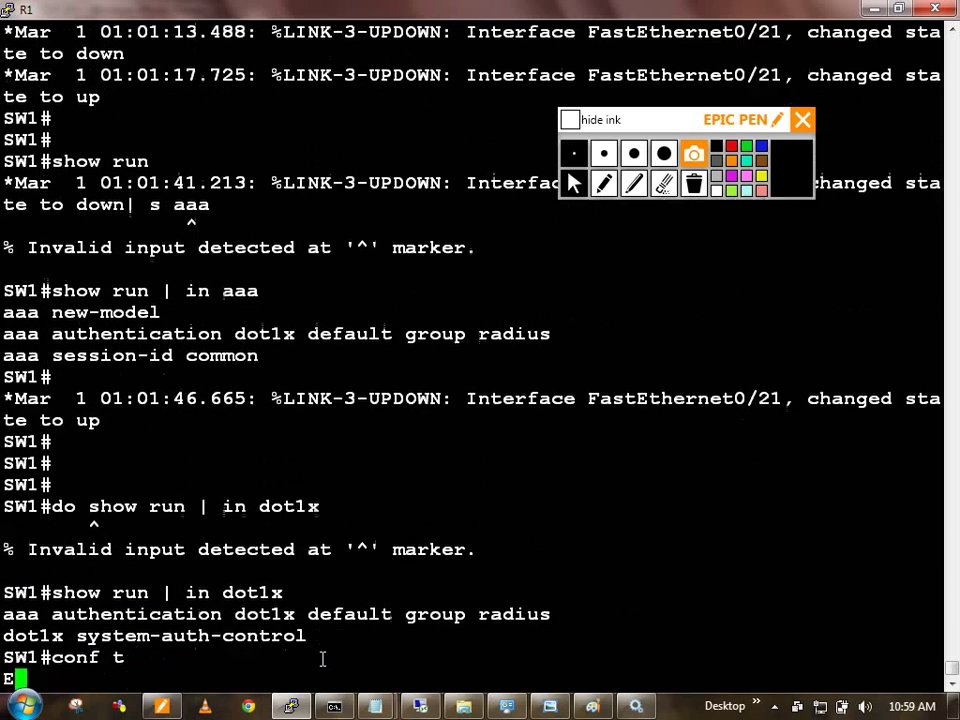
type("exi")
key("Return")
Step: Show the running configuration of FastEthernet0/21 on SW1
type("show run int ")
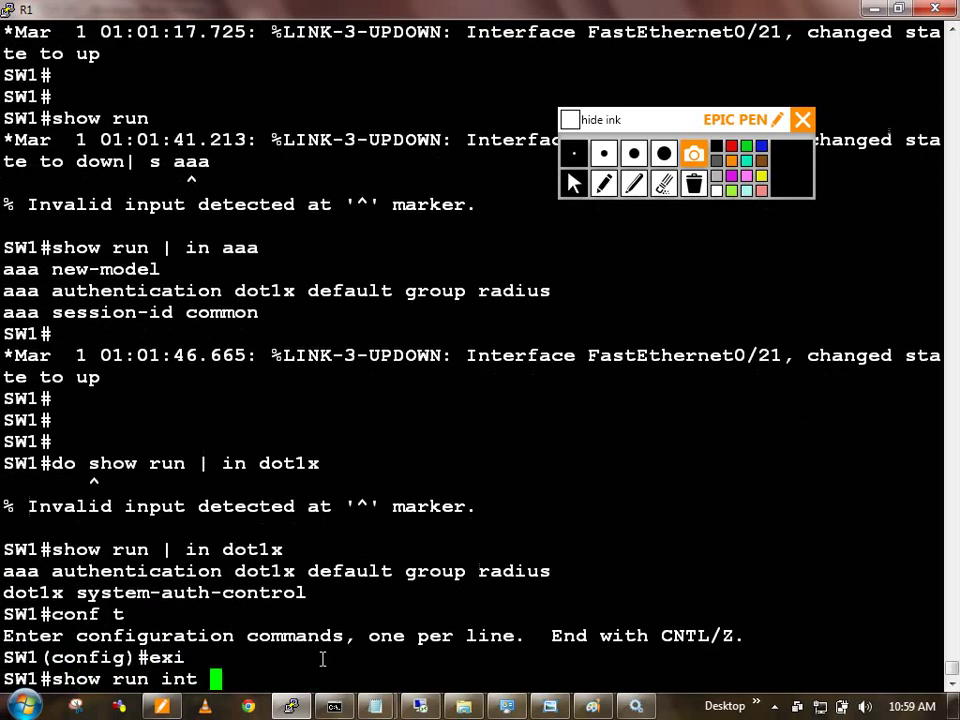
type("fa")
key("Tab")
type("0/21")
key("Return")
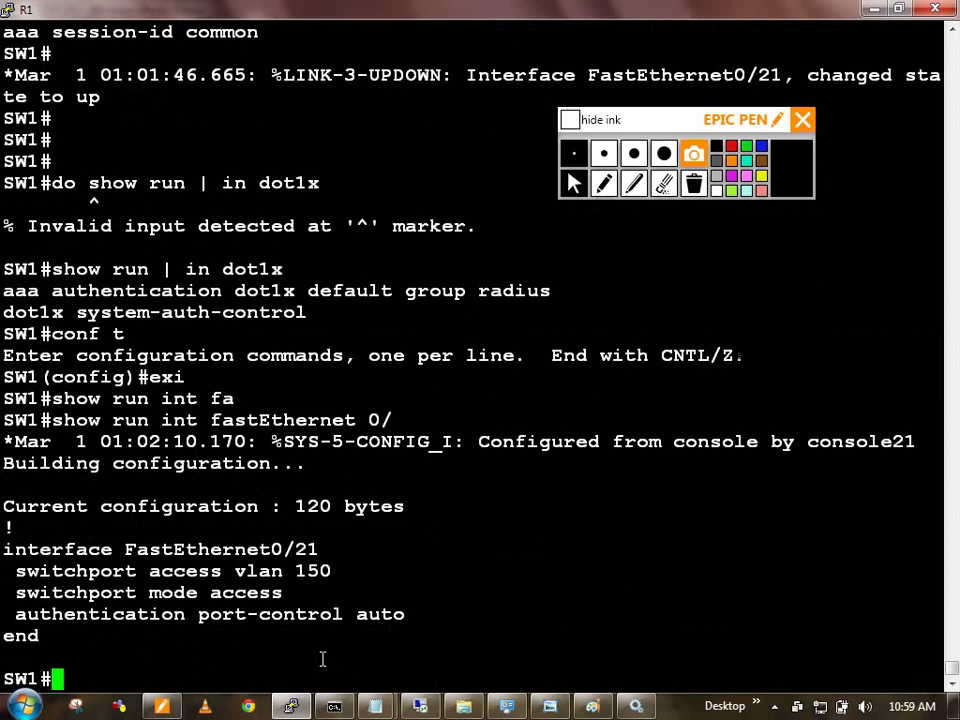
Step: Configure interface Fa0/21 as a dot1x pae authenticator
type("conf t")
key("Return")
type("int fa0")
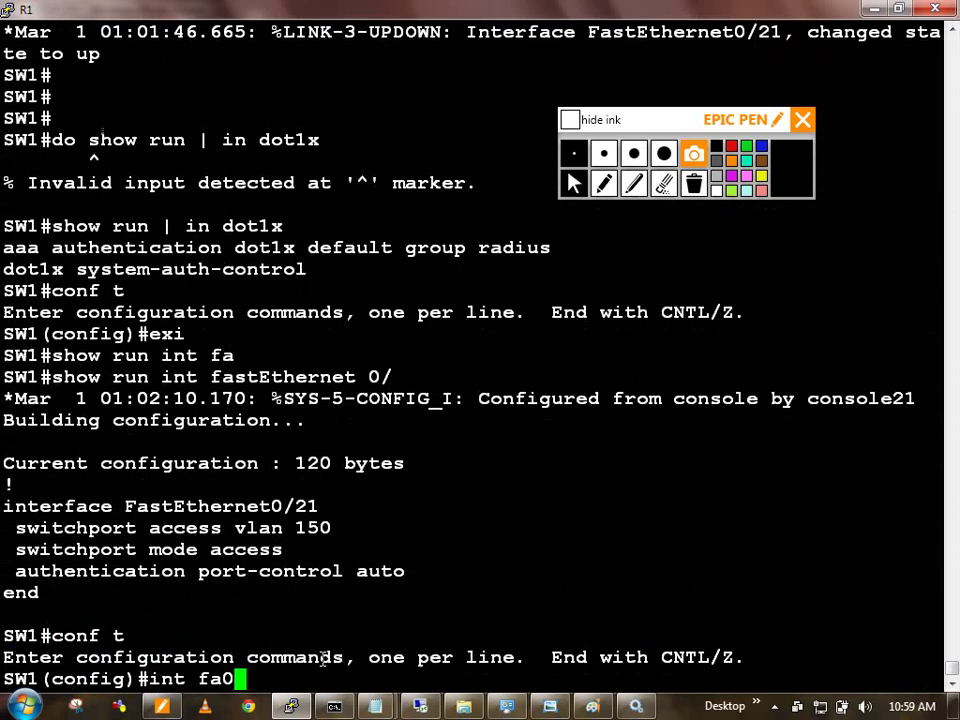
type("/21")
key("Return")
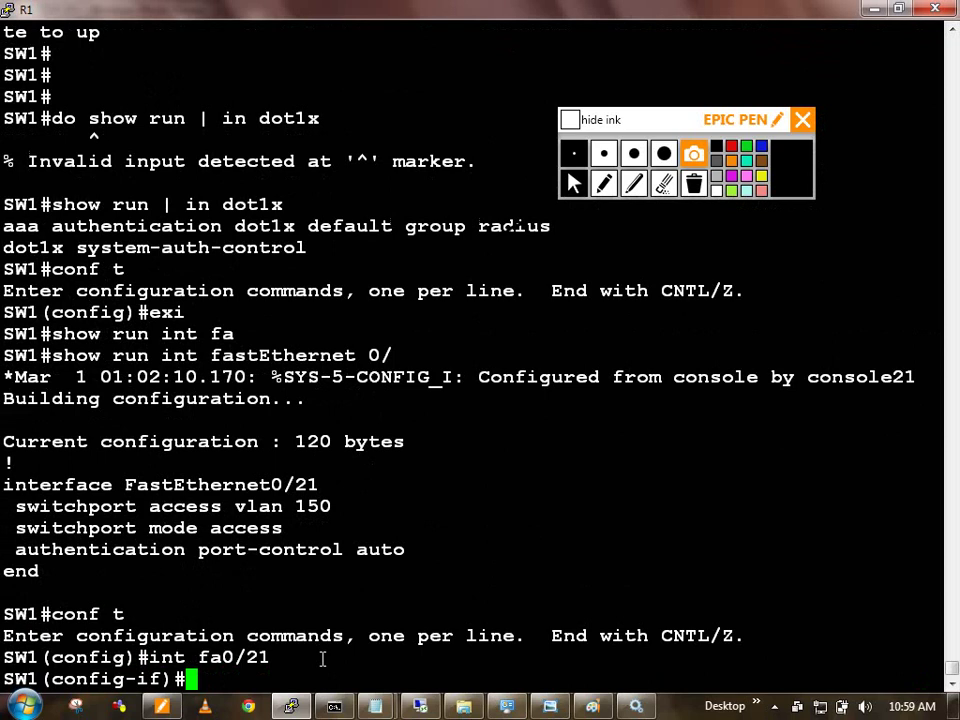
type("dot")
key("Tab")
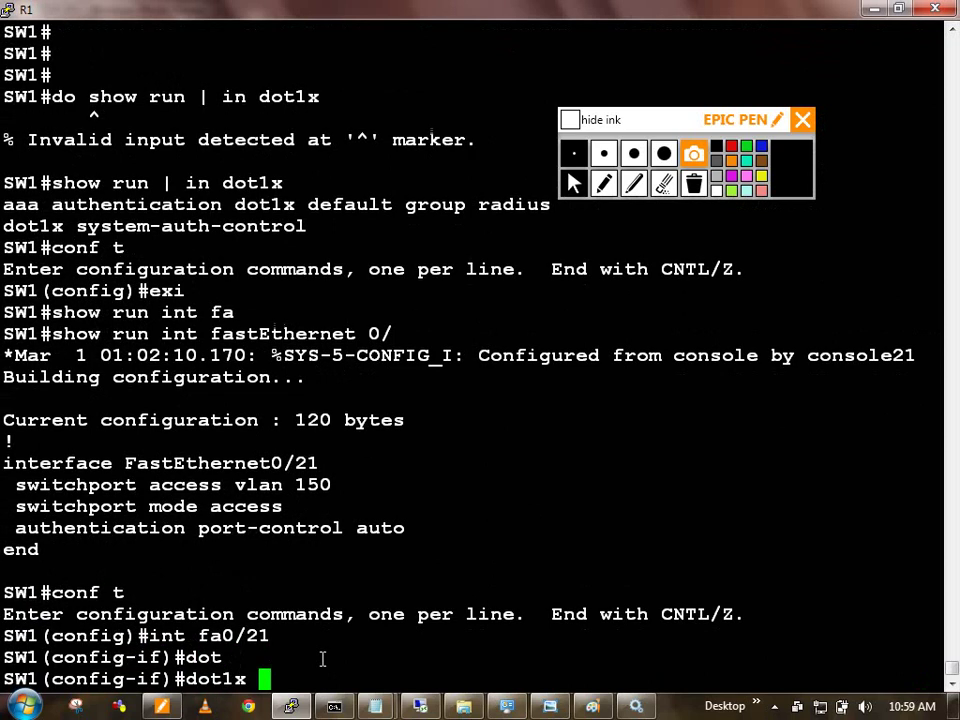
type("pa")
key("Tab")
type("auth")
key("Tab")
key("Return")
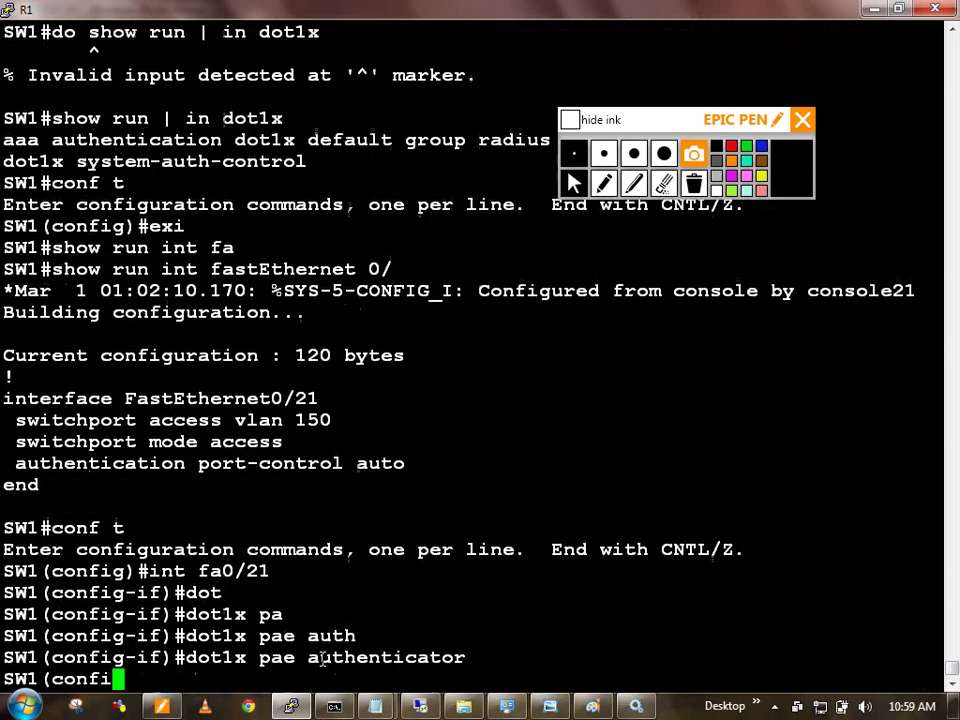
Step: Exit interface and global configuration modes back to the SW1# prompt
type("exi")
key("Return")
type("e")
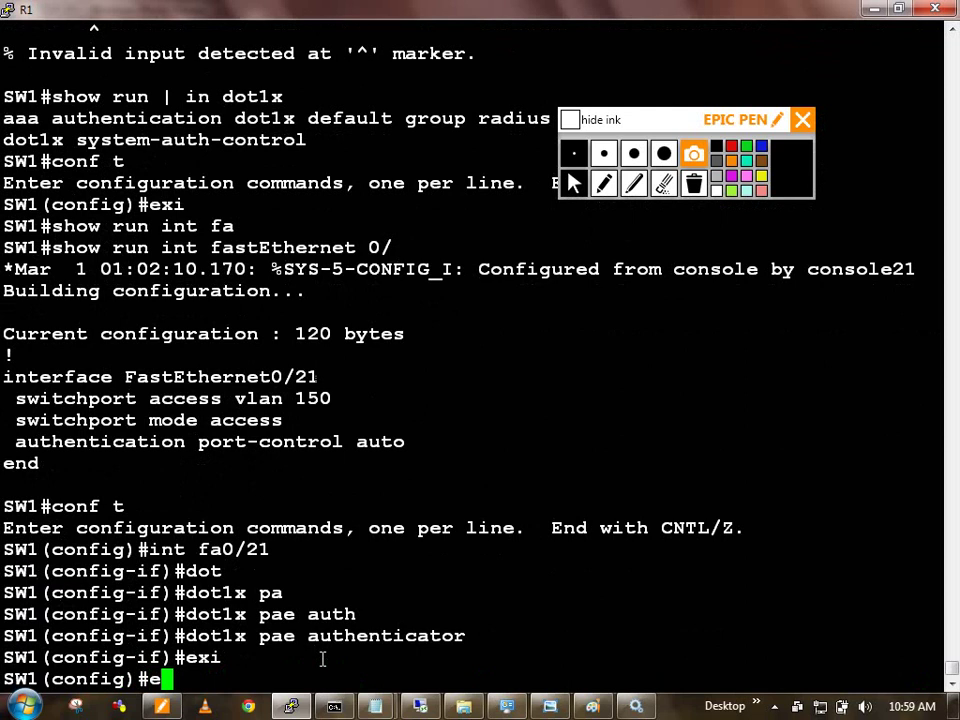
type("xi")
key("Return")
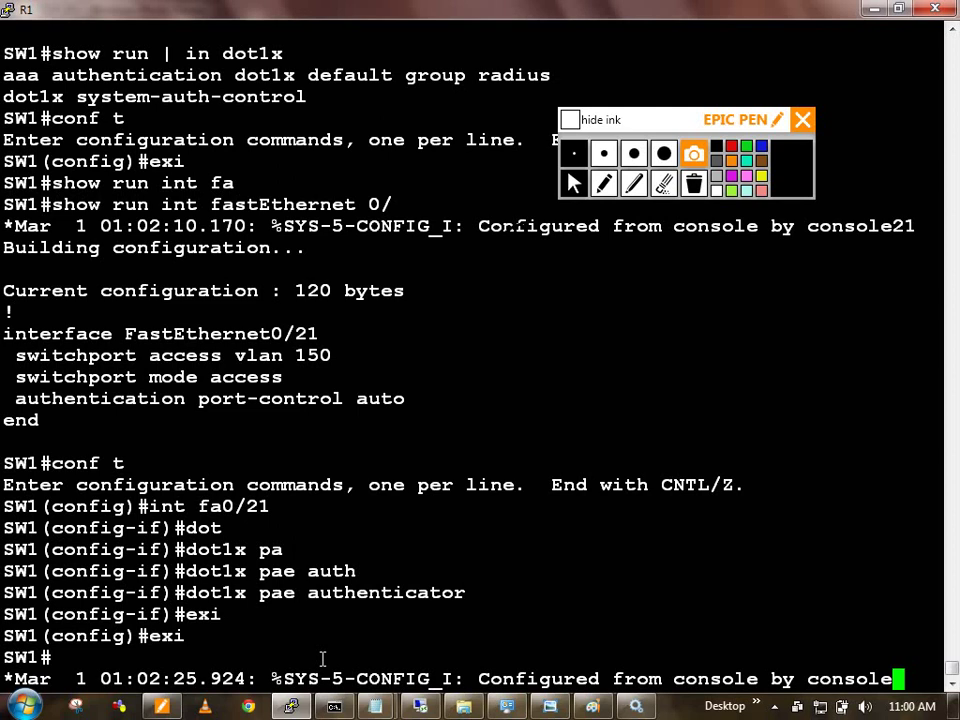
Step: Run show run int fastEthernet 0/21 twice, then get fresh prompts below the link message
type("show run int fa")
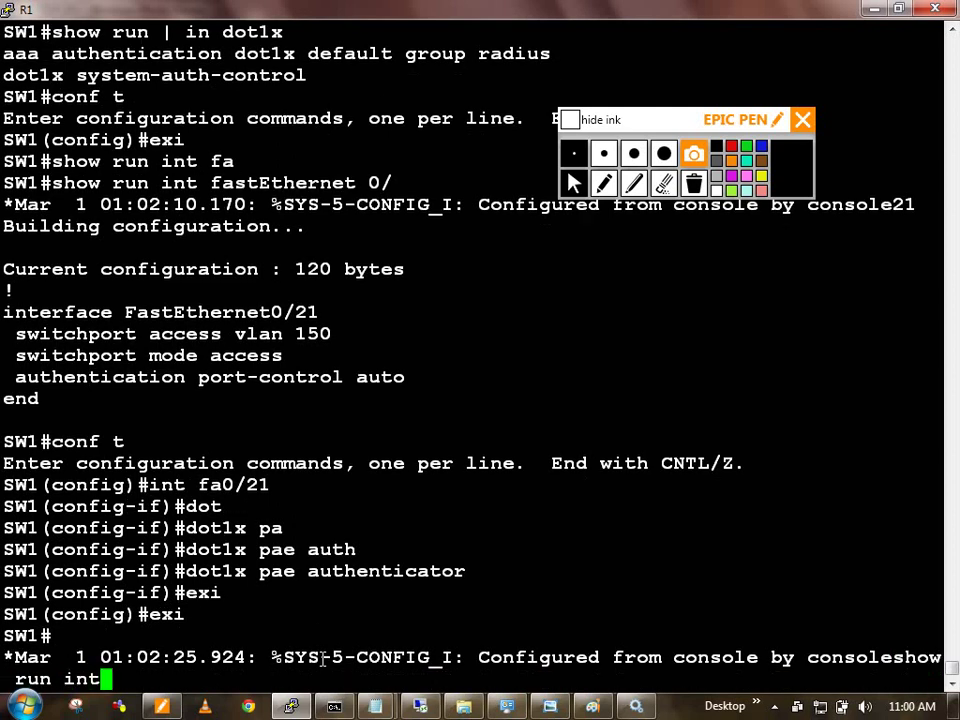
key("Tab")
type("0/21")
key("Return")
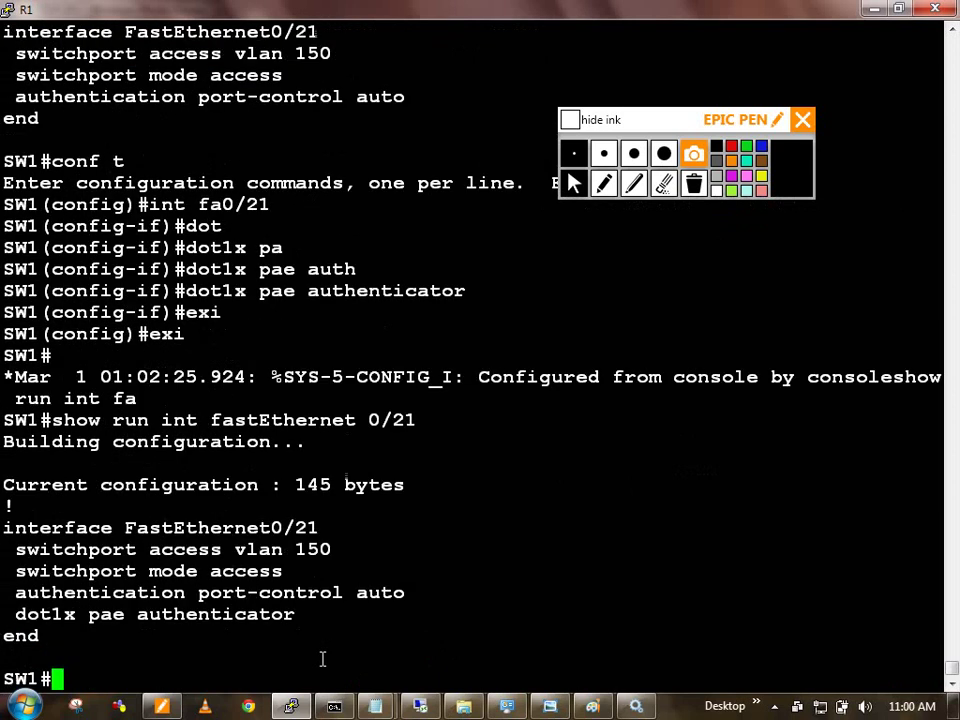
key("Up")
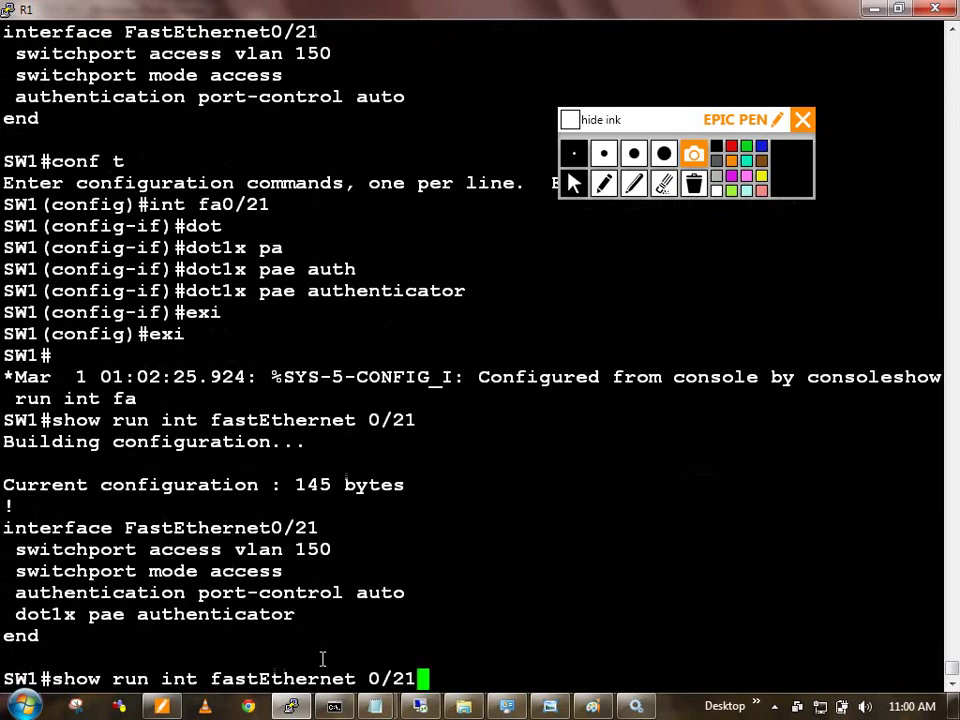
key("Return")
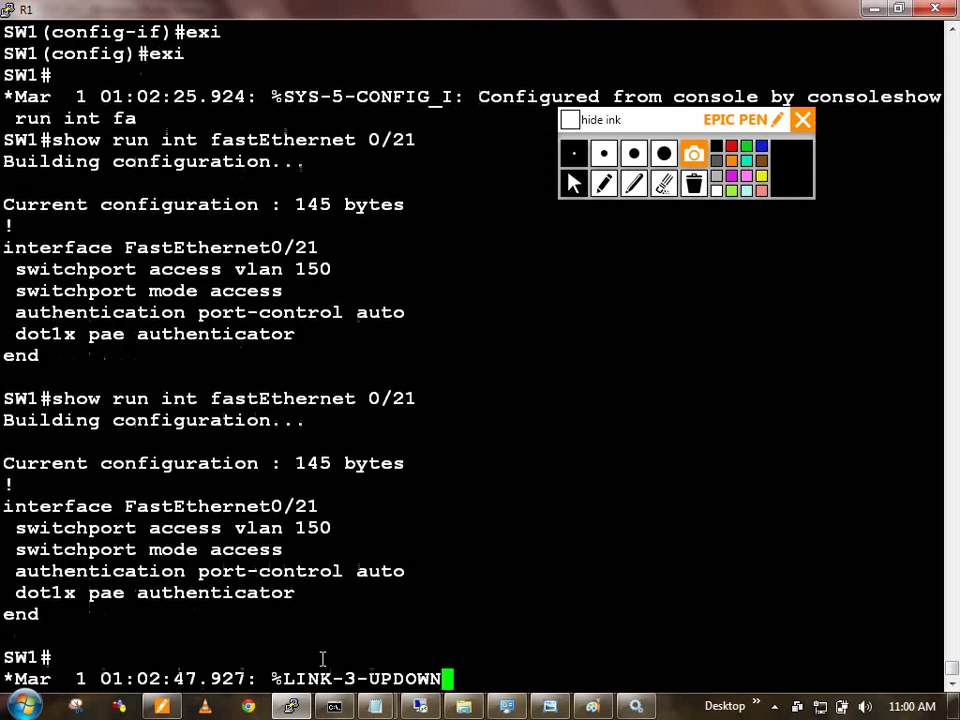
key("Return")
key("Return")
key("Return")
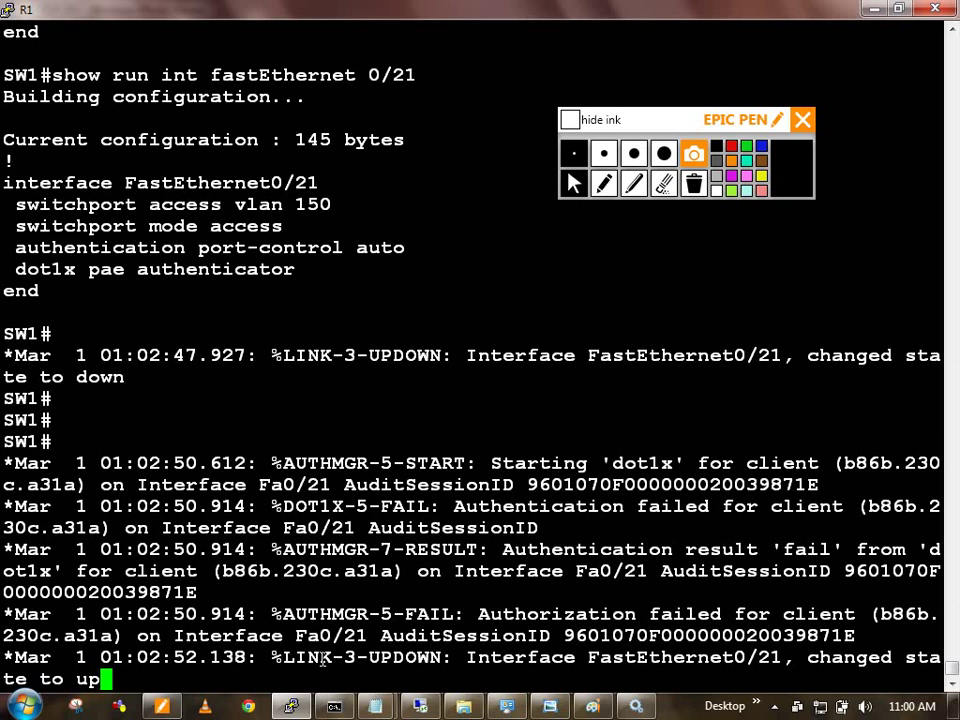
Step: Clear SW1's authentication sessions three times with clear authentication sessions
type("clear auth")
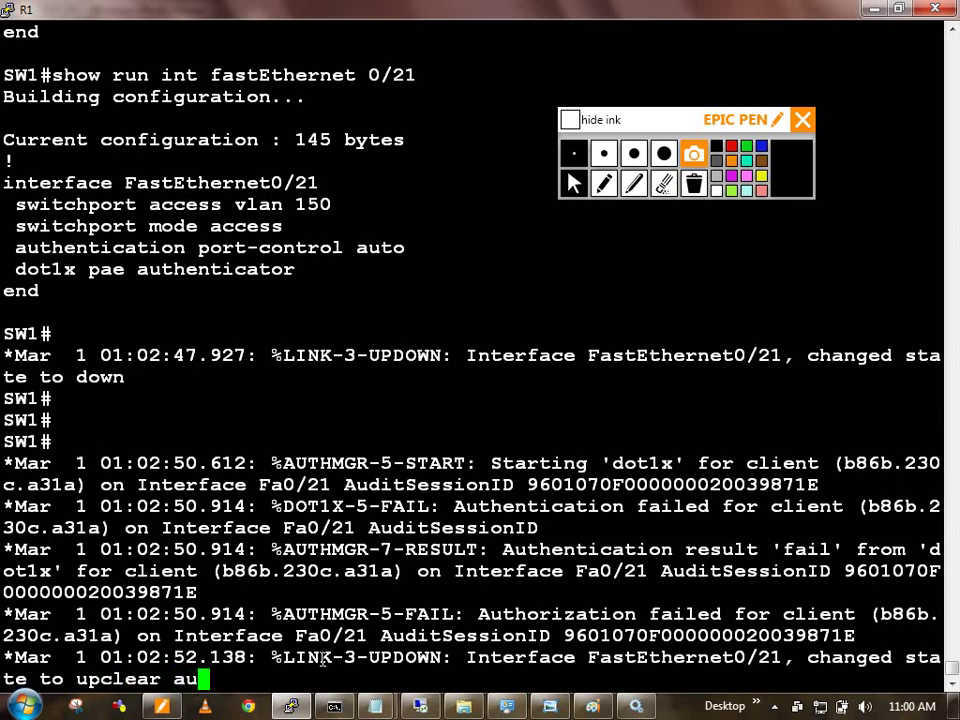
key("Tab")
type("sess")
key("Tab")
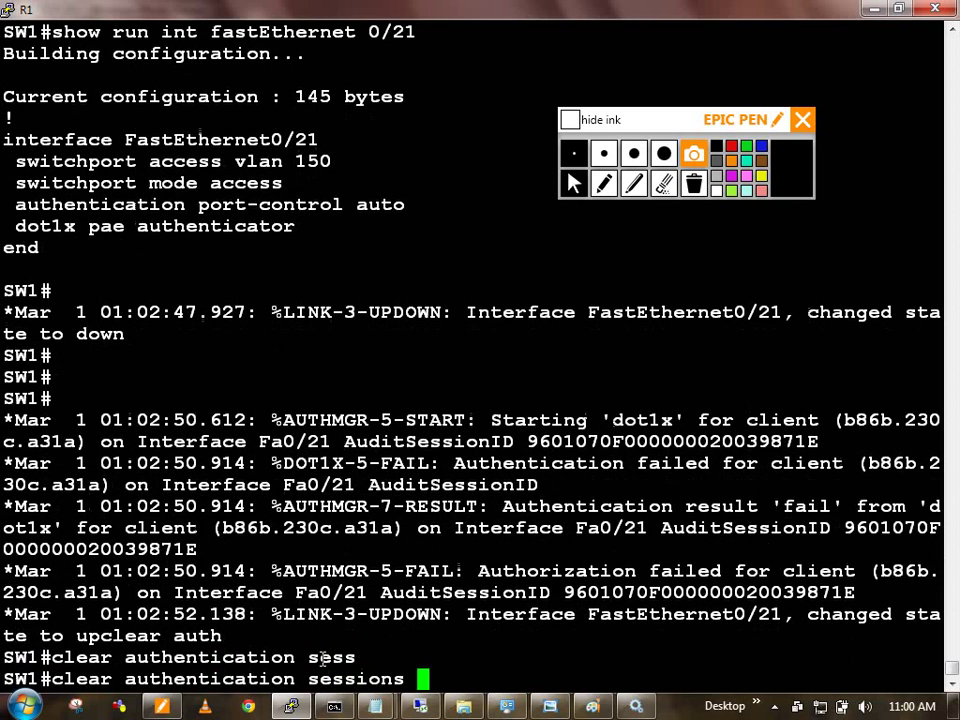
key("Return")
key("Up")
key("Return")
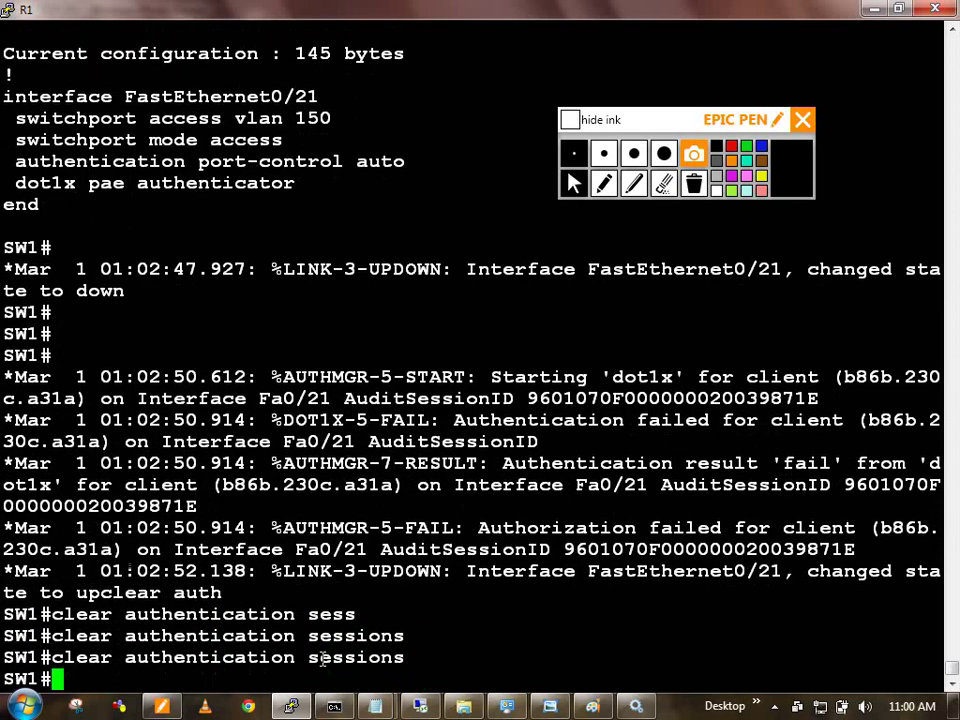
key("Up")
key("Return")
Step: List the current authentication sessions and bring the topology diagram into view
type("show auth")
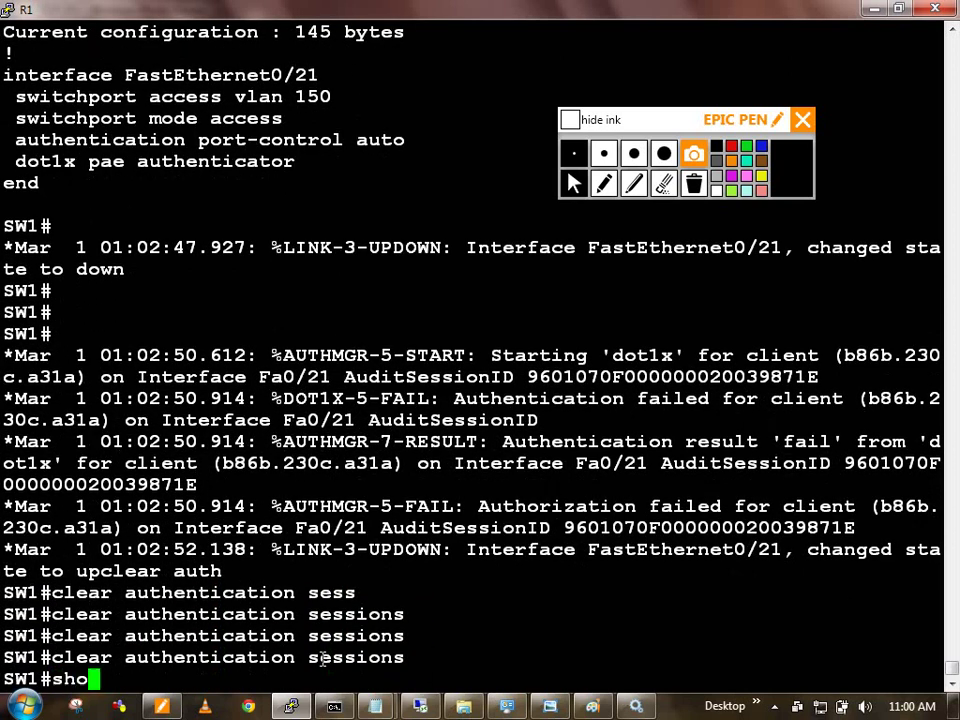
key("Tab")
type("sess")
key("Tab")
key("Return")
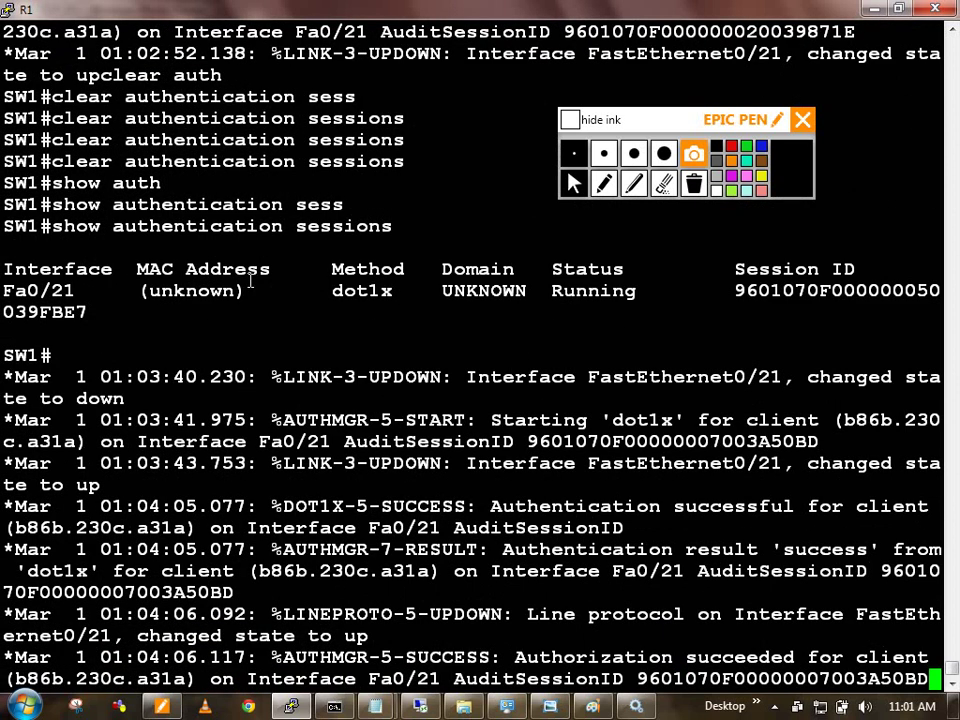
left_click(295, 707)
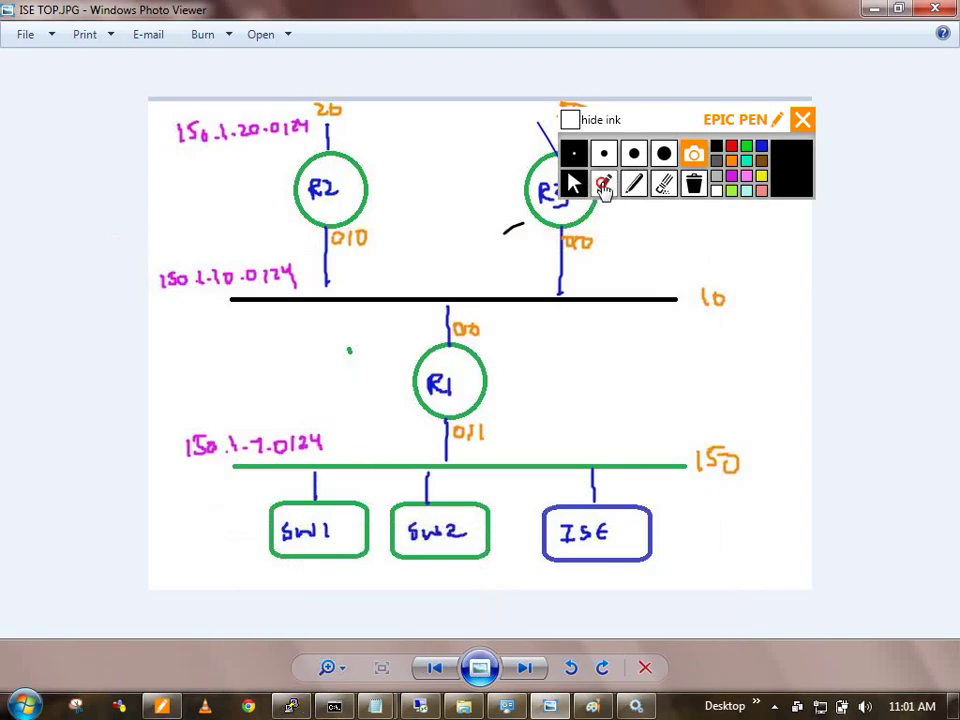
Step: Sketch a client PC on the 150 network with its password and an arrow to ISE
left_click(603, 183)
mouse_move(597, 460)
left_mouse_down()
mouse_move(597, 418)
mouse_move(583, 410)
mouse_move(617, 416)
mouse_move(615, 428)
mouse_move(628, 408)
mouse_move(640, 432)
mouse_move(654, 414)
mouse_move(707, 398)
left_mouse_up()
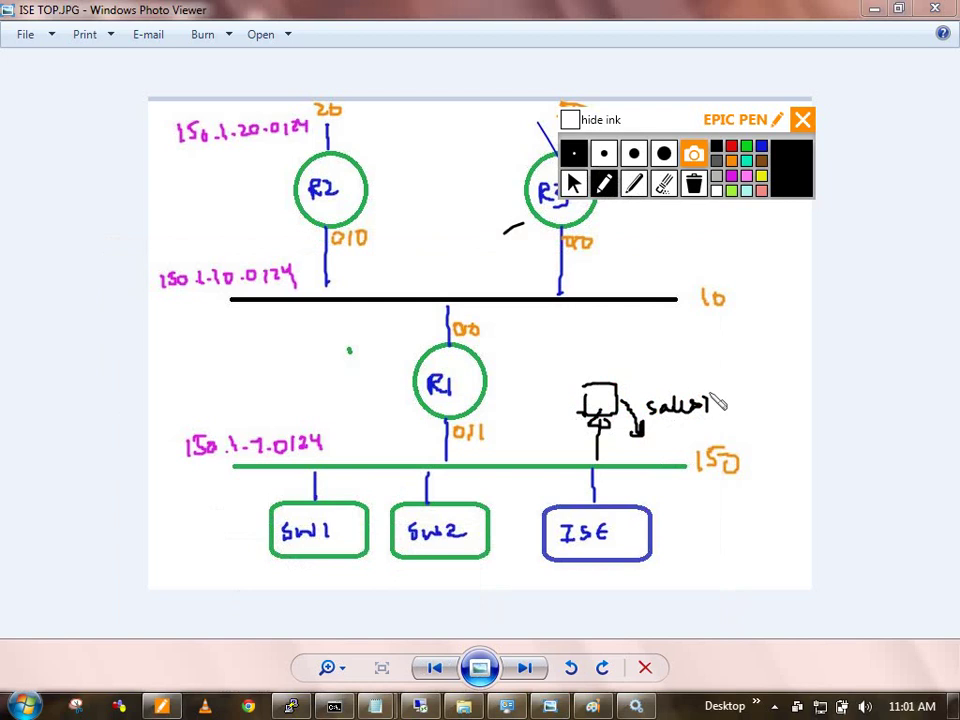
mouse_move(659, 434)
left_mouse_down()
mouse_move(671, 443)
mouse_move(740, 430)
left_mouse_up()
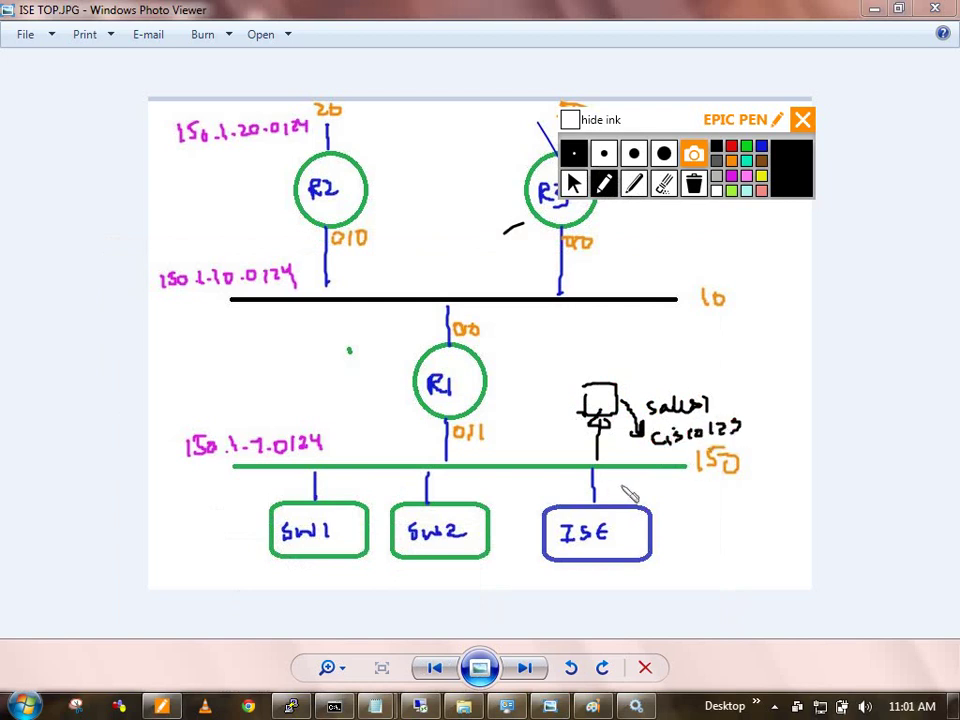
mouse_move(633, 455)
left_mouse_down()
mouse_move(634, 476)
mouse_move(491, 459)
mouse_move(489, 431)
mouse_move(468, 450)
mouse_move(501, 489)
mouse_move(563, 505)
left_mouse_up()
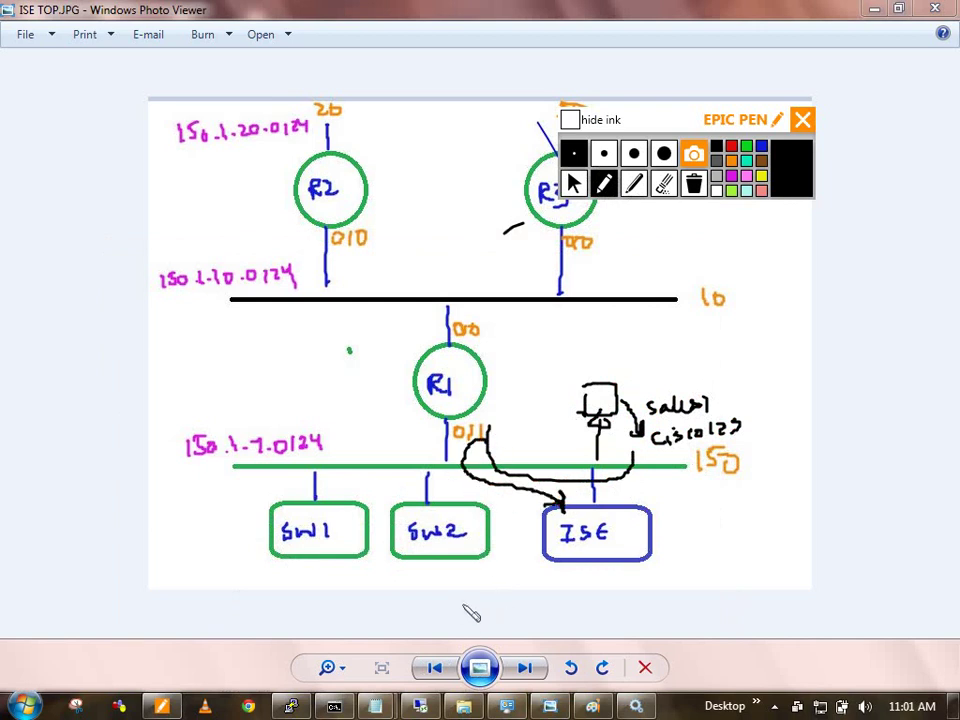
left_click(566, 188)
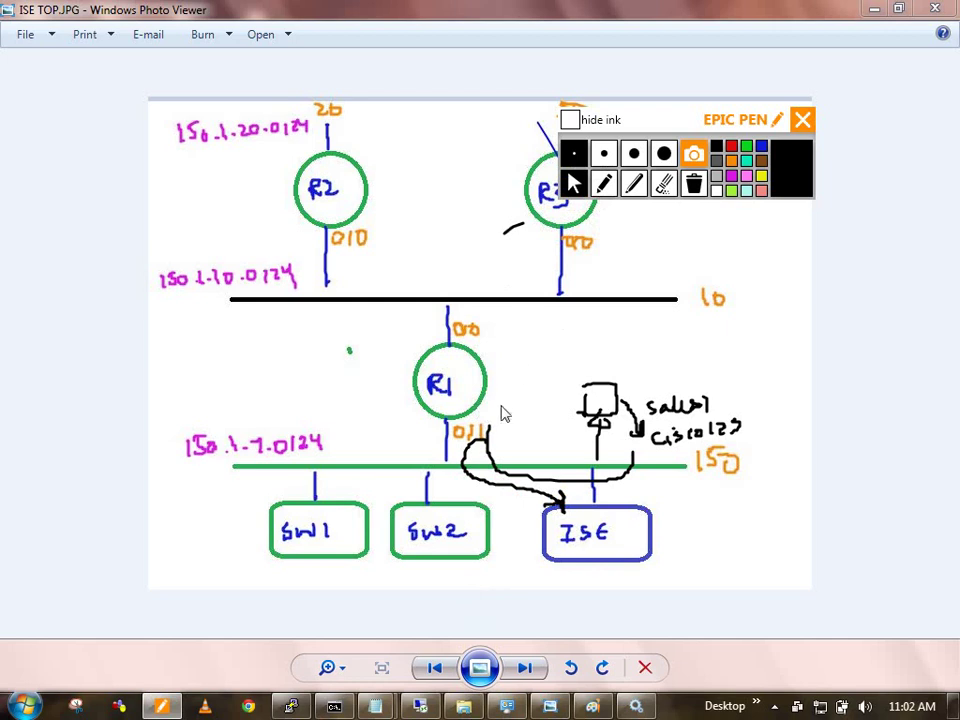
Step: Review ISE's Live Authentications for Fa0/21's successful PermitAccess login, then hide the ink annotations
left_click(426, 708)
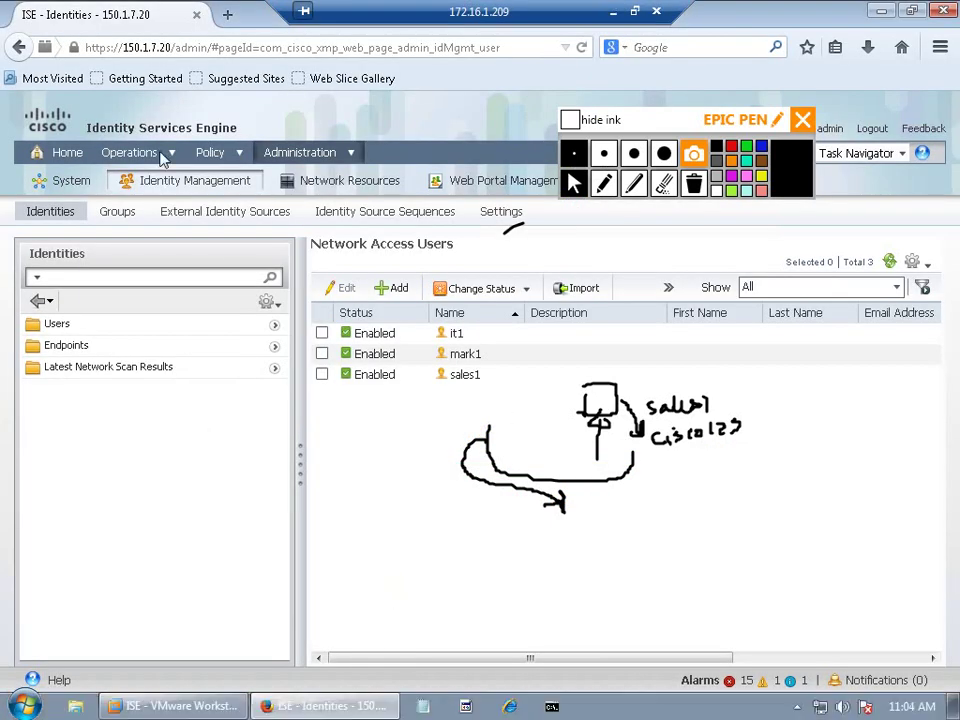
mouse_move(140, 156)
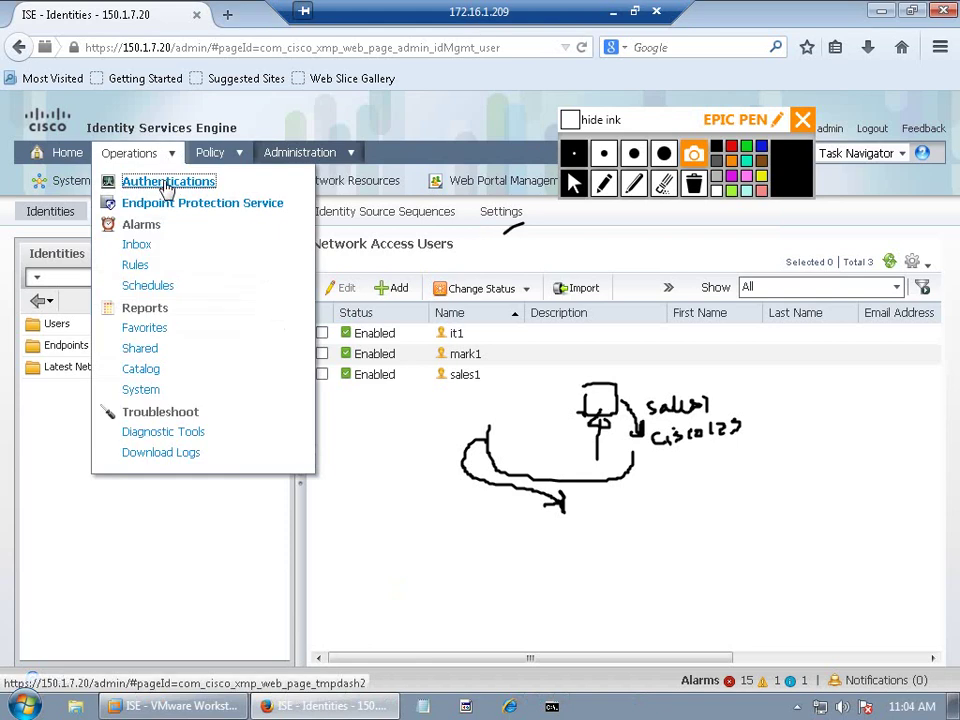
left_click(167, 183)
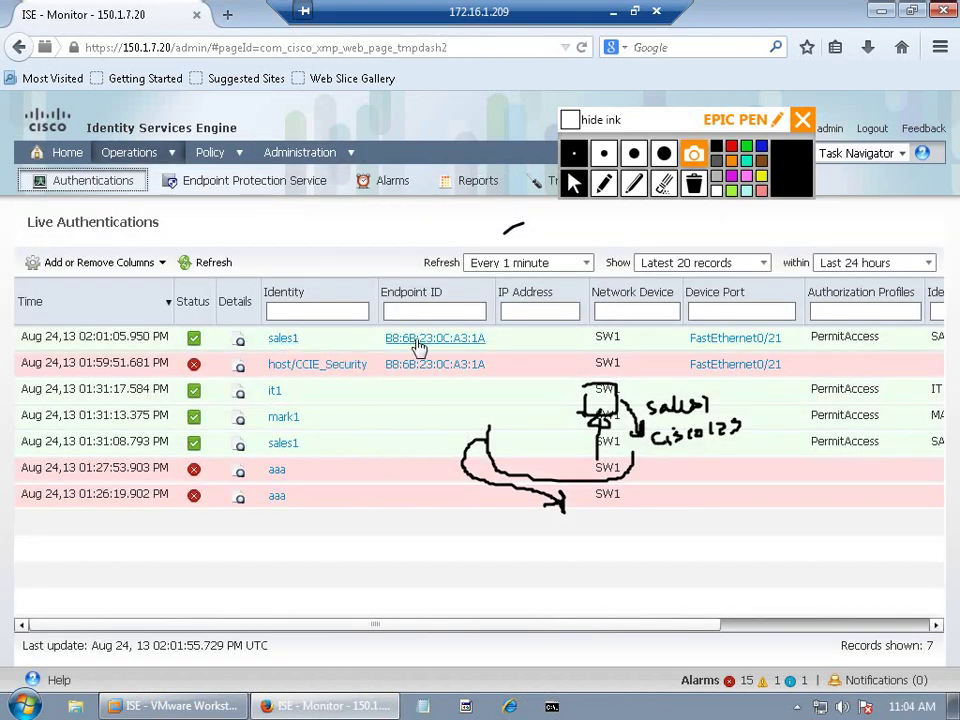
left_click_drag(420, 622, 566, 626)
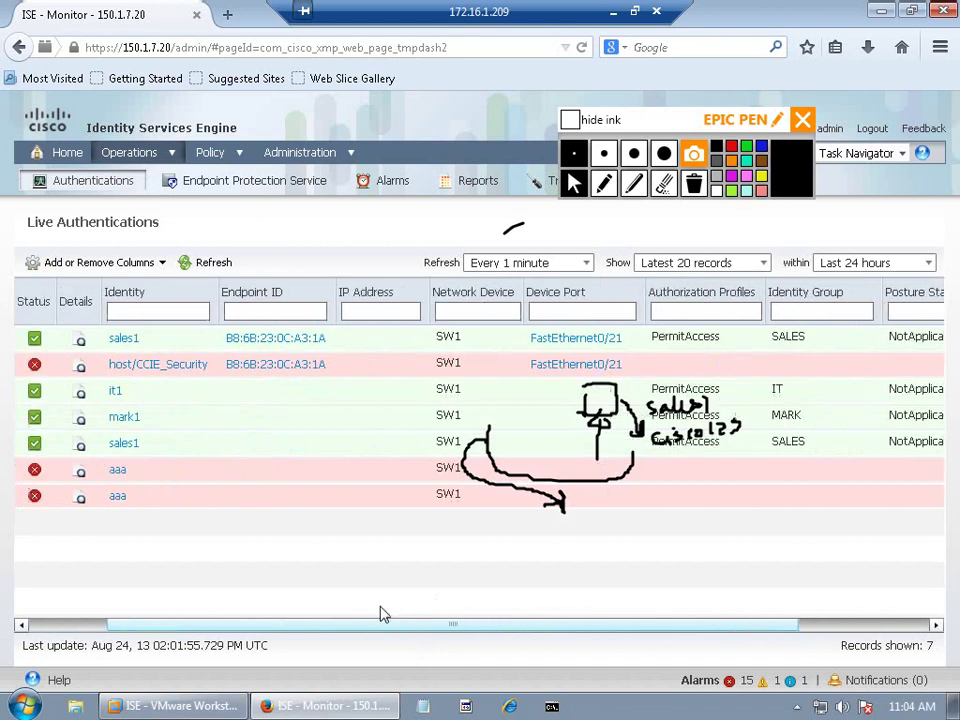
left_click_drag(380, 622, 301, 622)
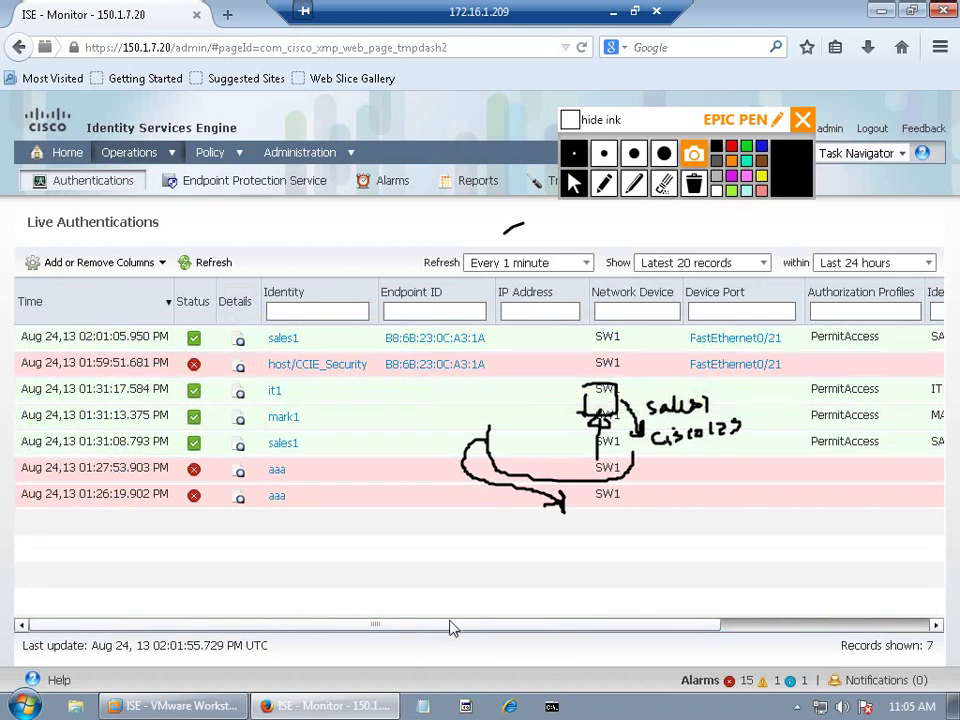
left_click_drag(669, 626, 860, 626)
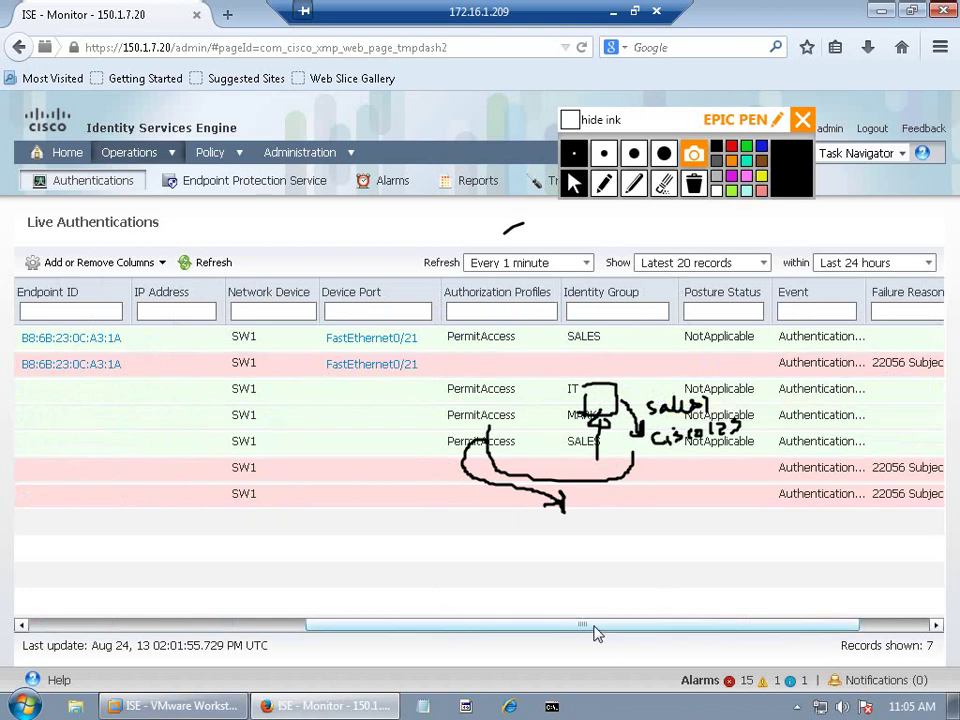
left_click_drag(596, 628, 205, 575)
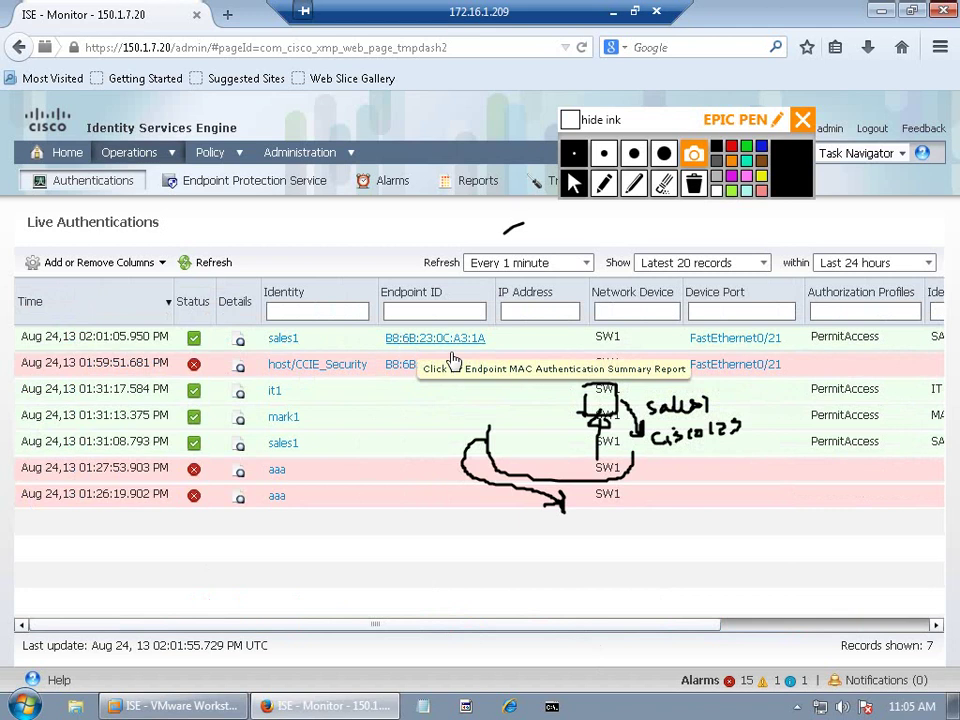
left_click_drag(476, 630, 753, 630)
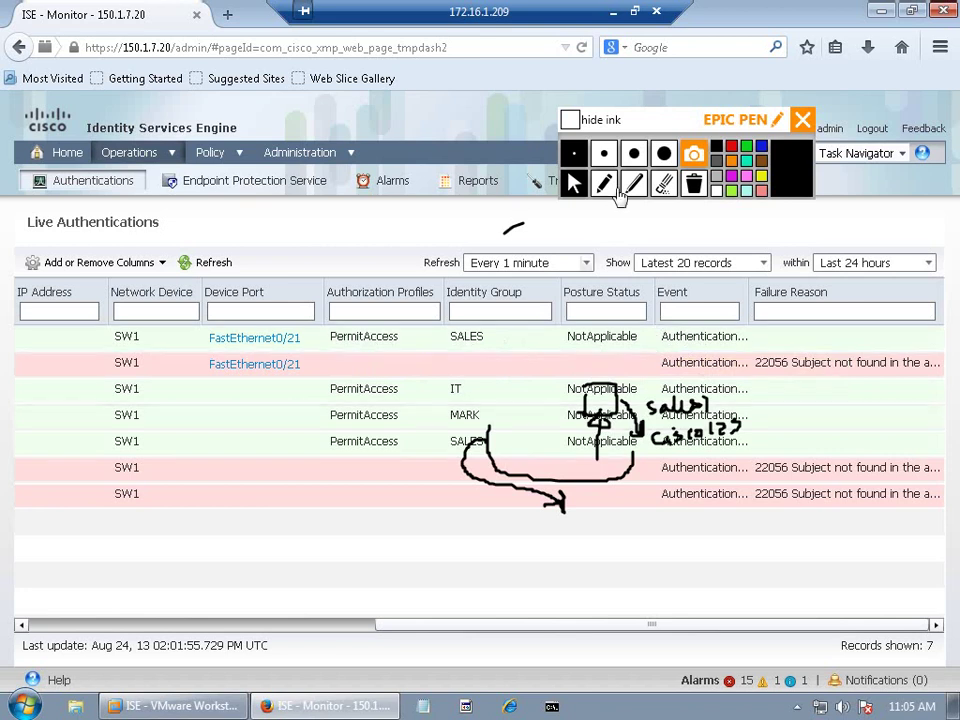
left_click(570, 119)
Step: Show the Photo Viewer topology with its ink annotations visible again
left_click(615, 12)
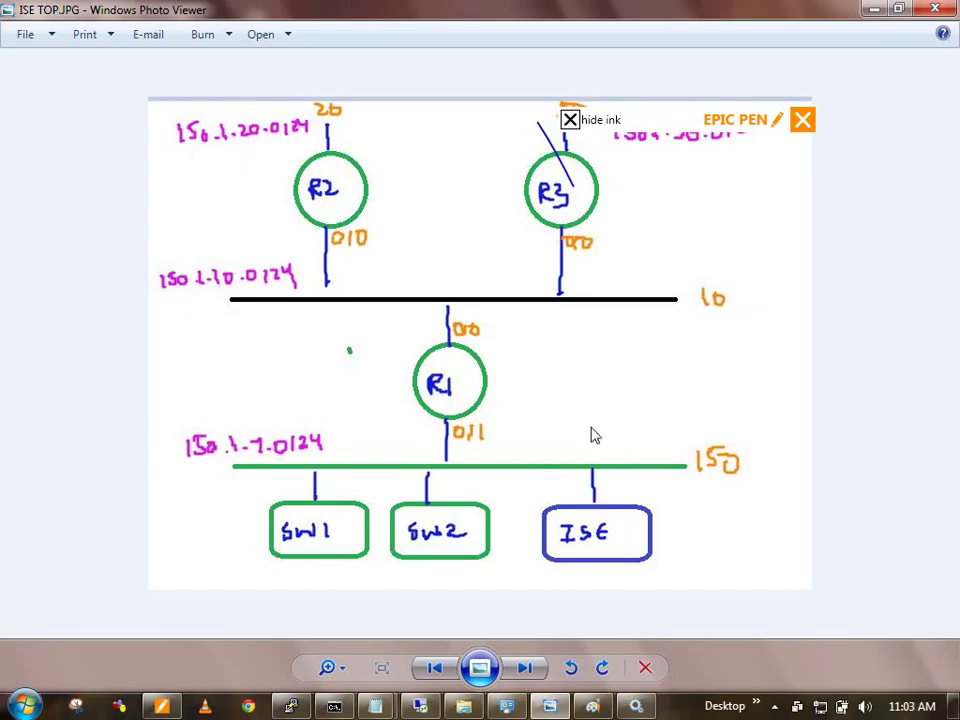
left_click(570, 119)
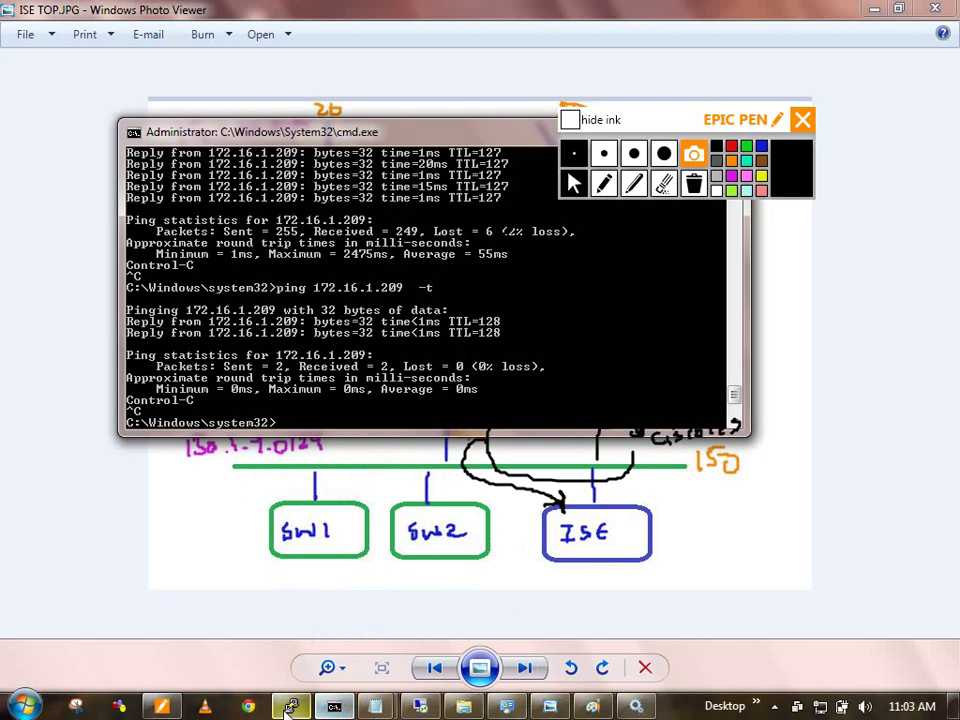
Step: Ping 150.1.7.102 from SW1 four times in a row
left_click(291, 707)
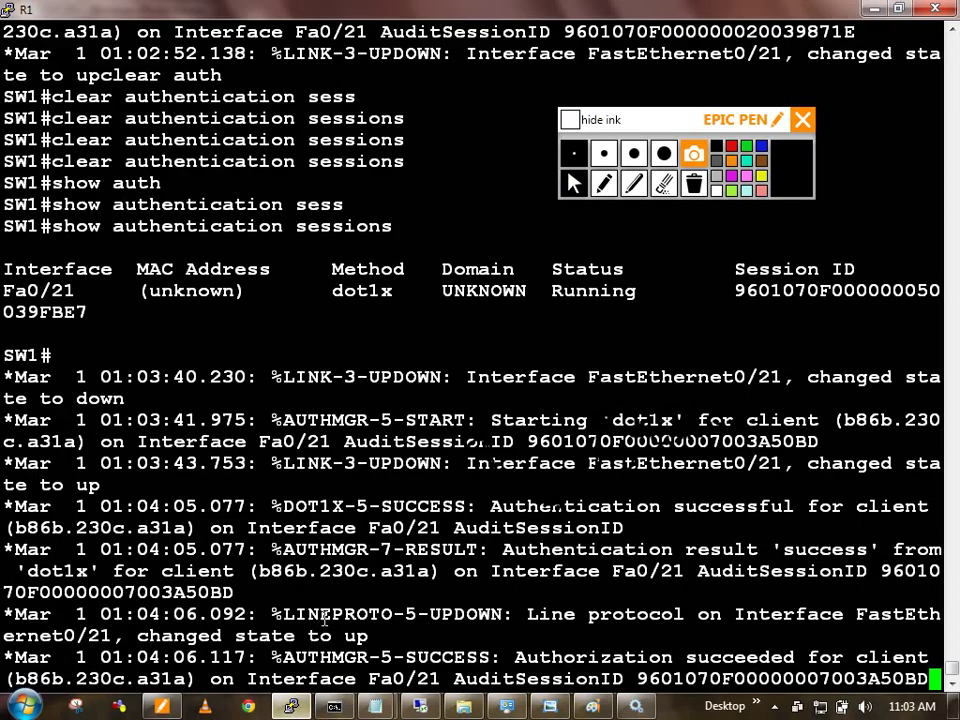
key("Return")
key("Return")
key("Return")
key("Return")
type("pin")
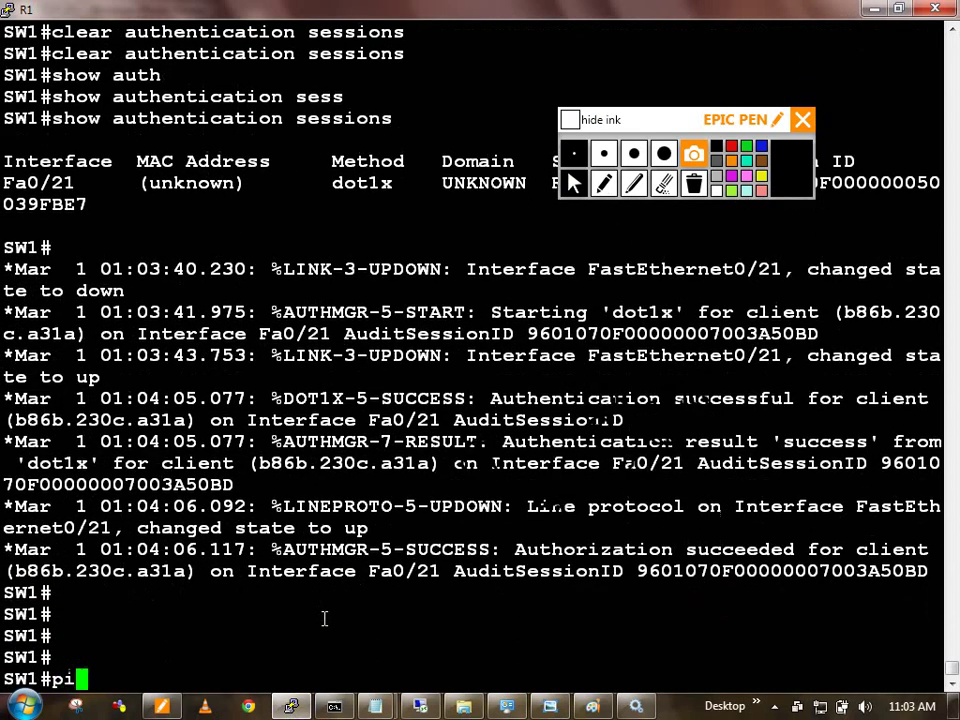
key("Tab")
type("150.1.7.")
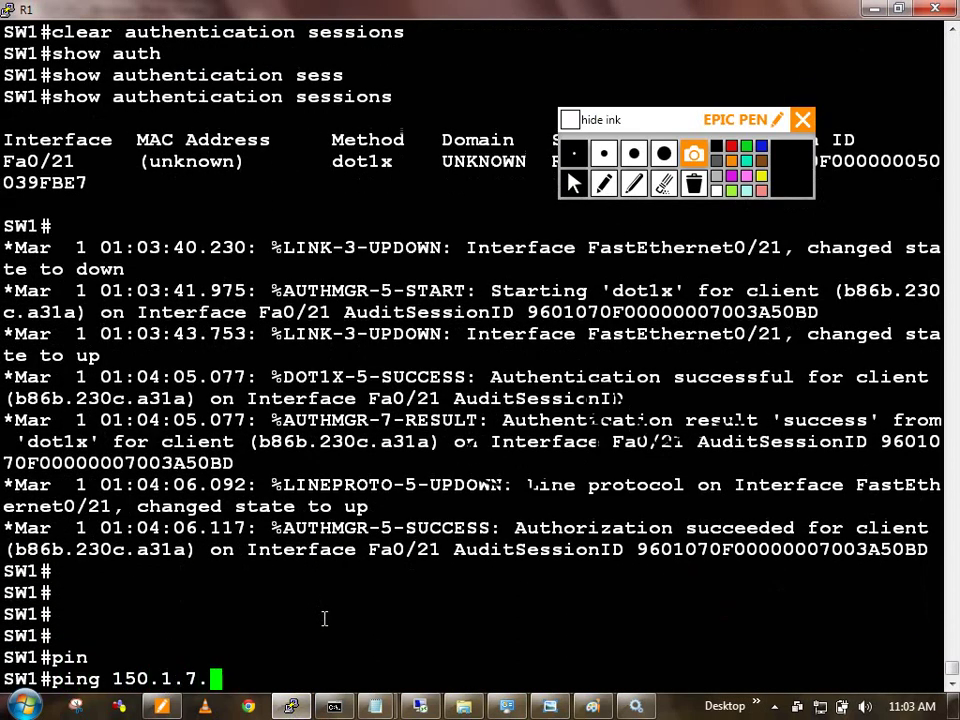
type("102")
key("Return")
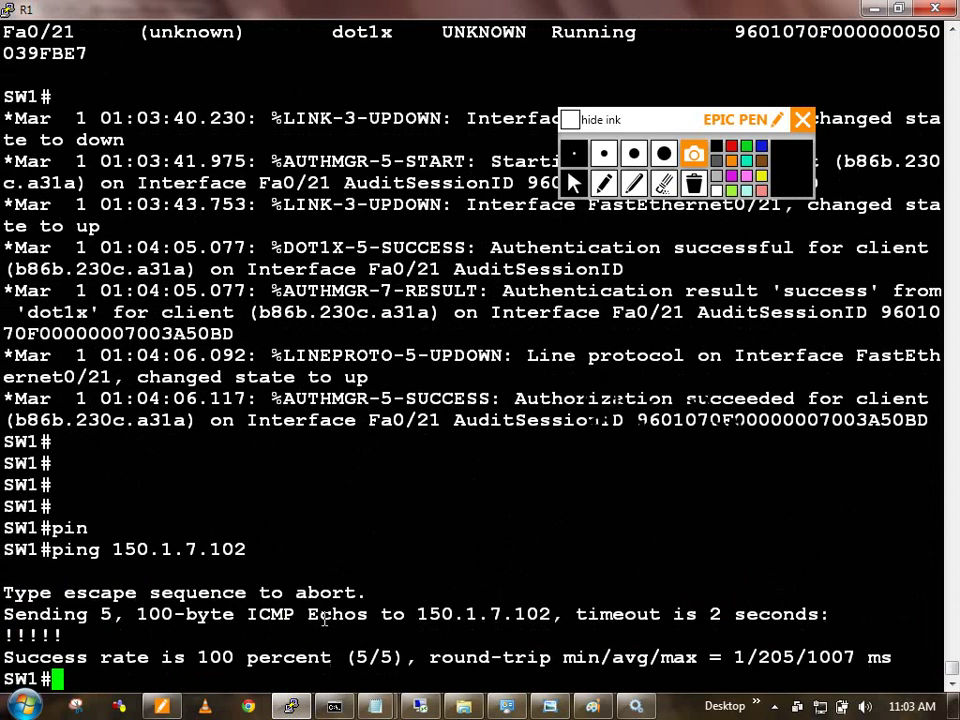
key("Up")
key("Return")
key("Up")
key("Return")
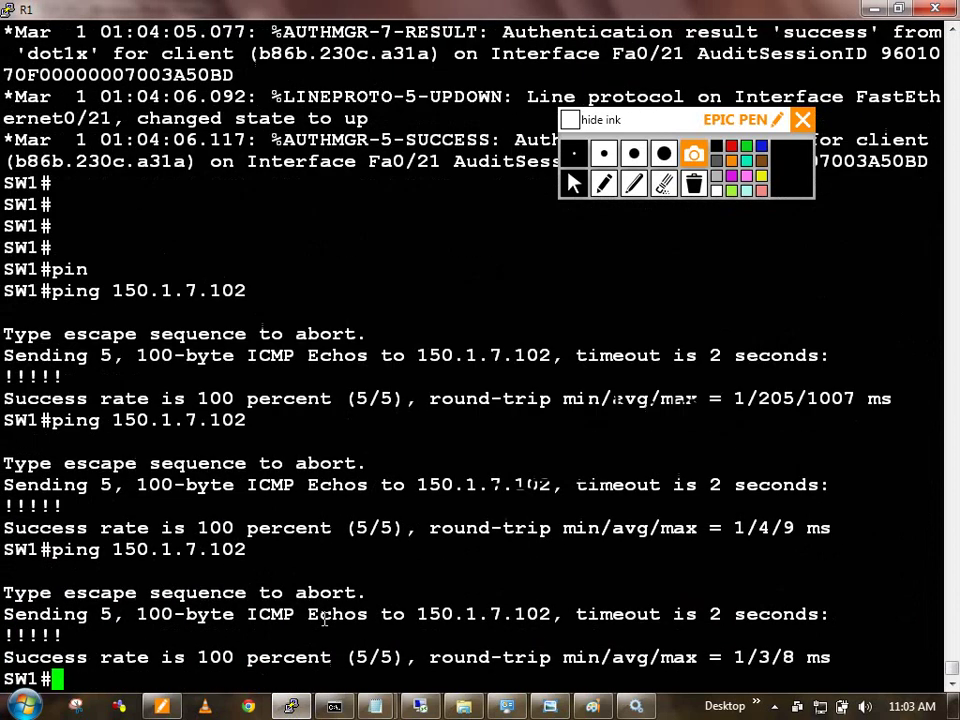
key("Up")
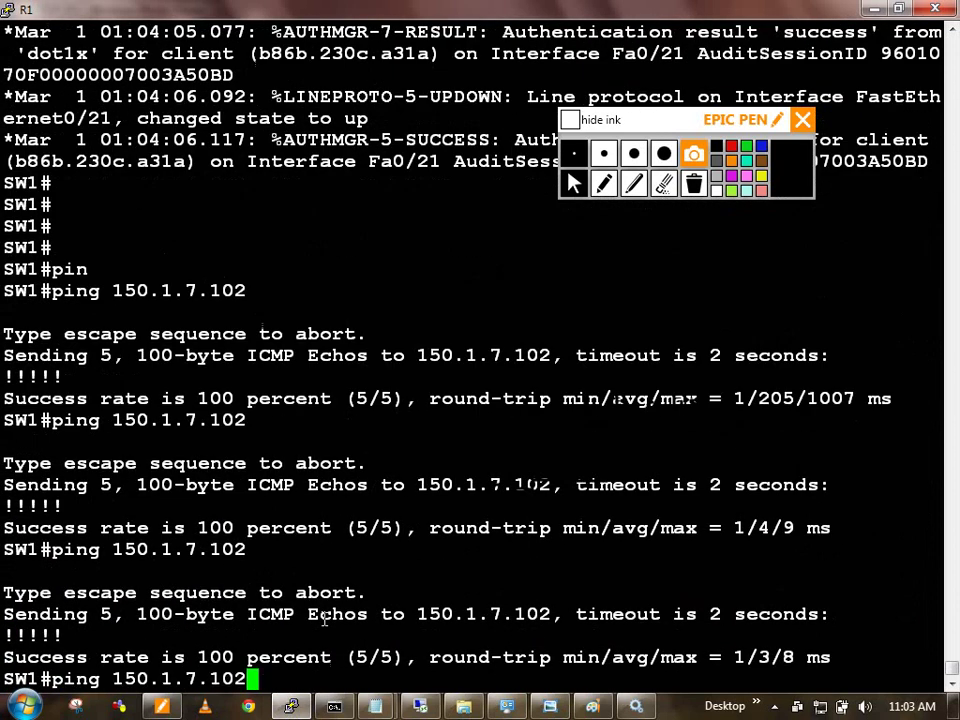
key("Return")
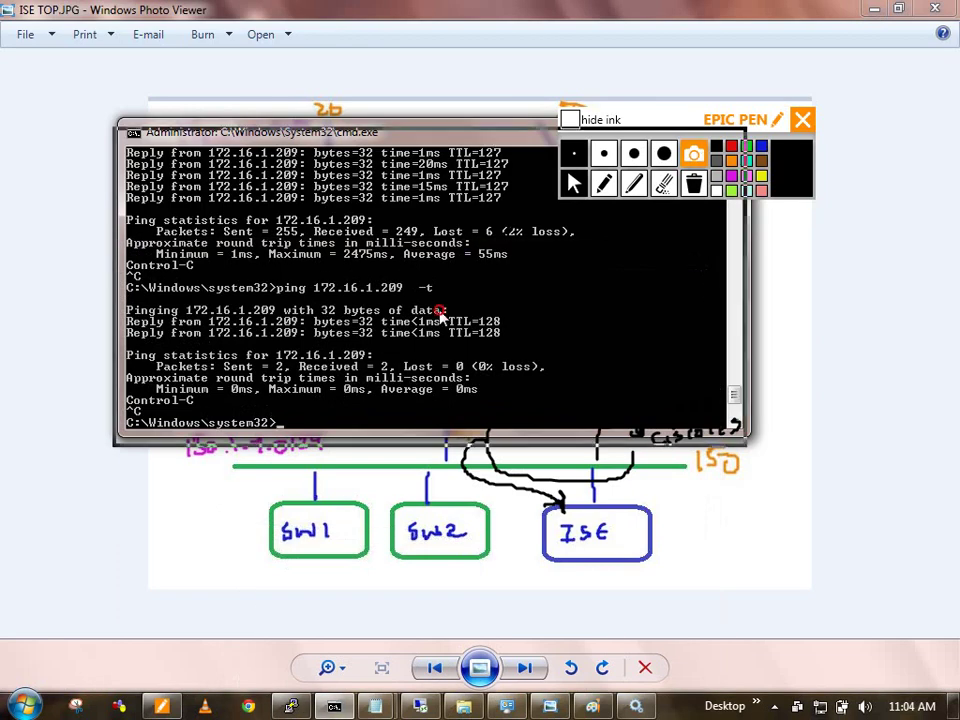
Step: Move the continuous ping window off the topology drawing and minimize it
left_click_drag(480, 131, 416, 346)
left_click(596, 343)
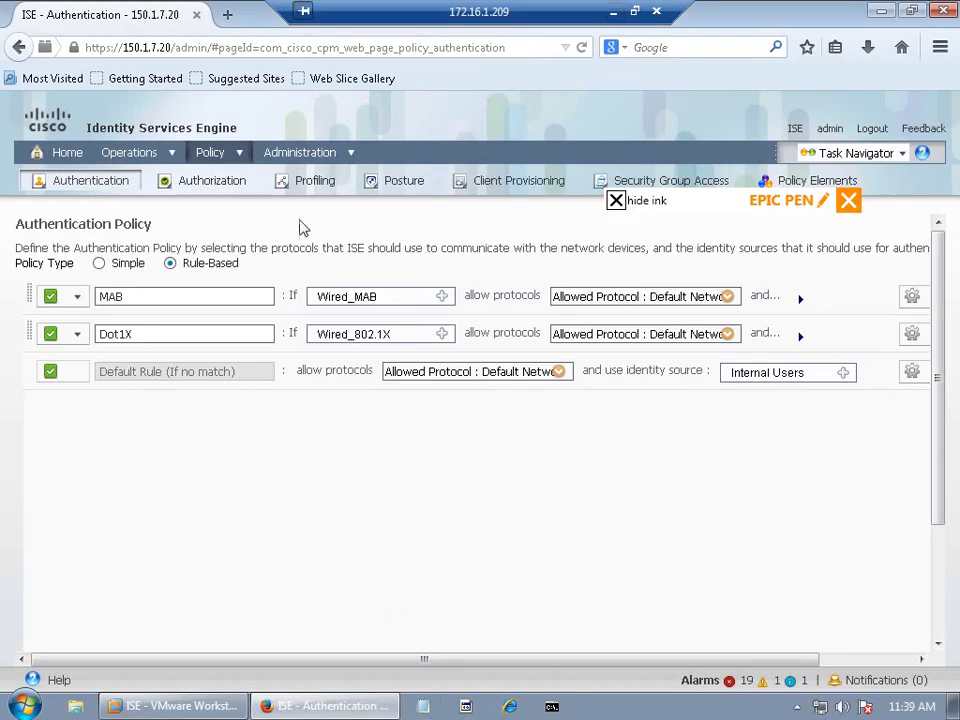
mouse_move(285, 150)
left_click(214, 153)
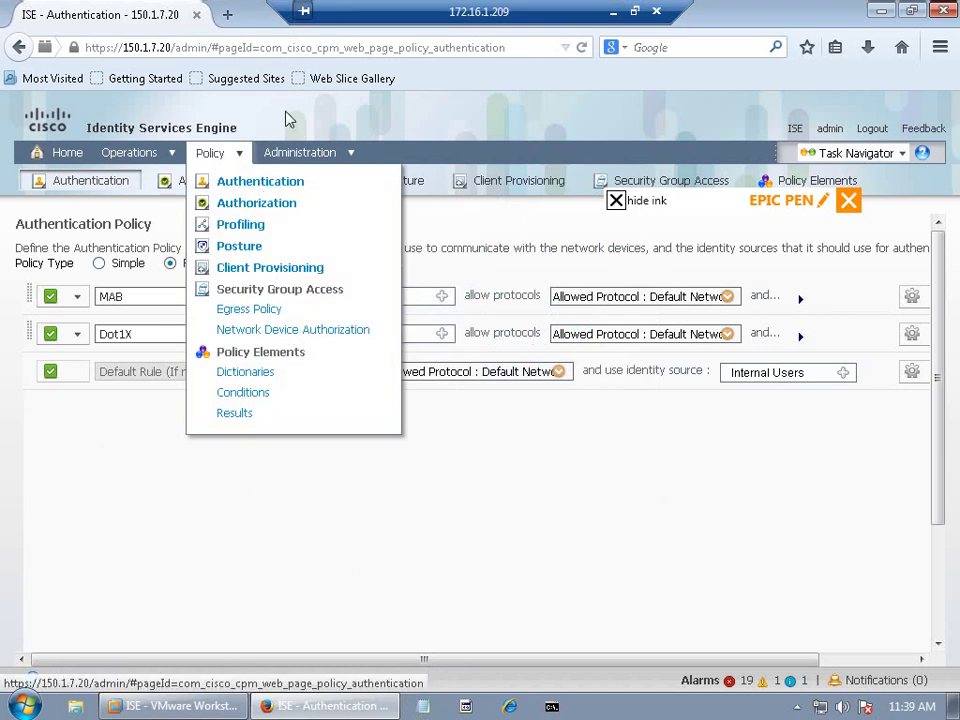
left_click(283, 190)
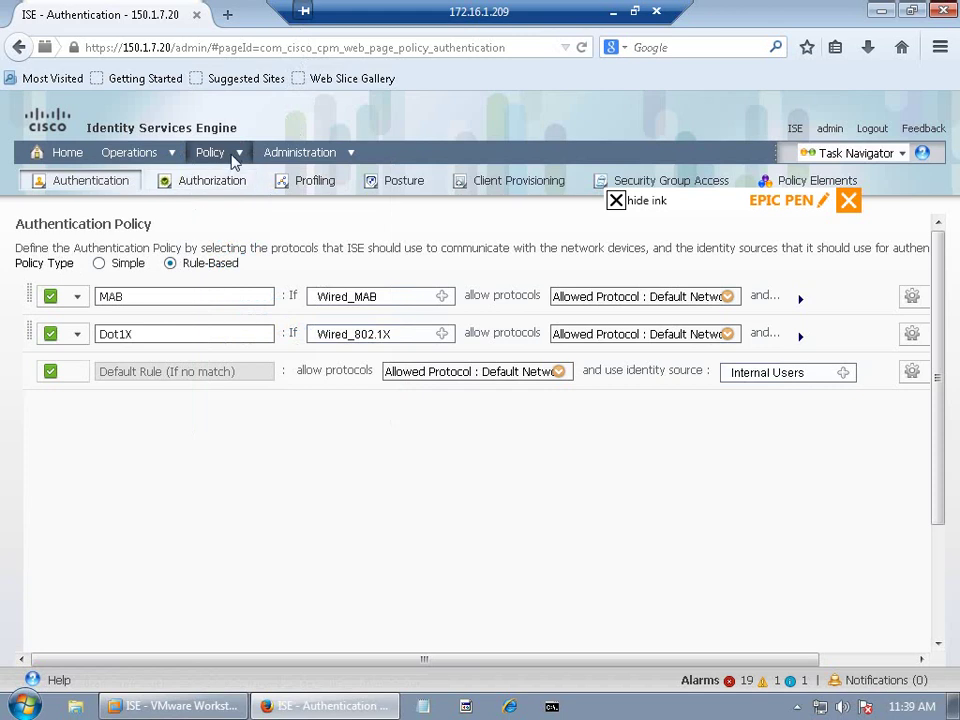
mouse_move(212, 154)
left_click(238, 188)
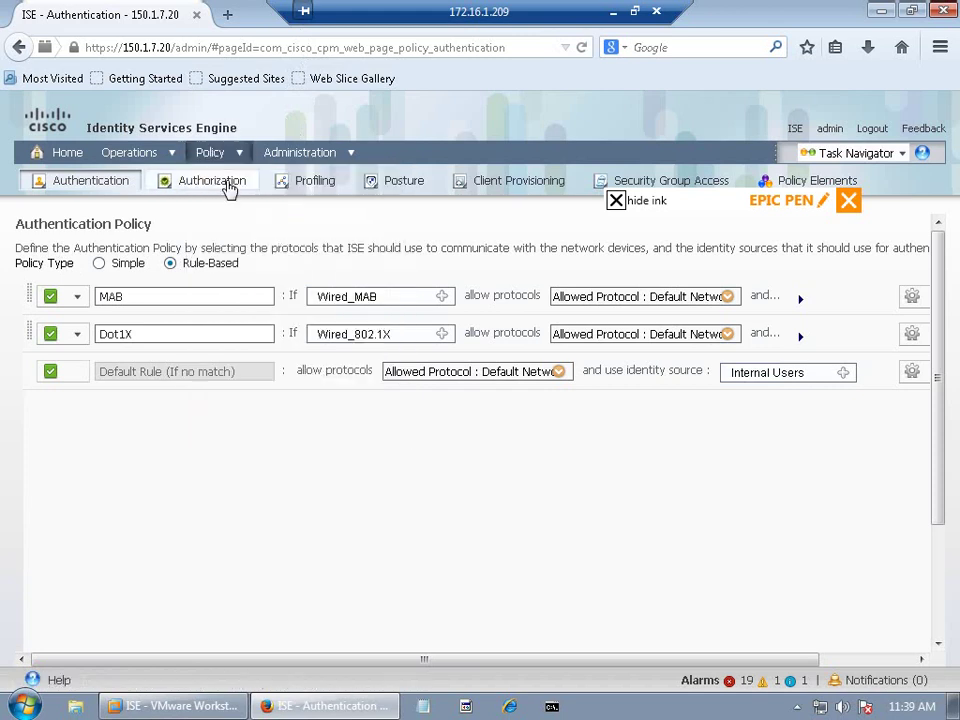
left_click(582, 49)
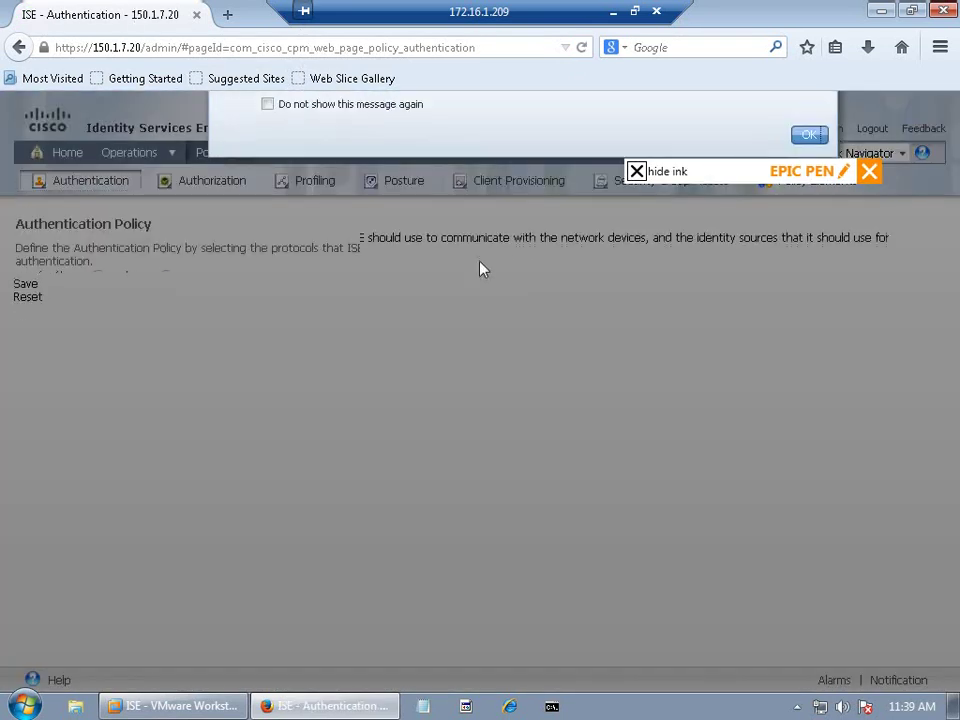
left_click(808, 265)
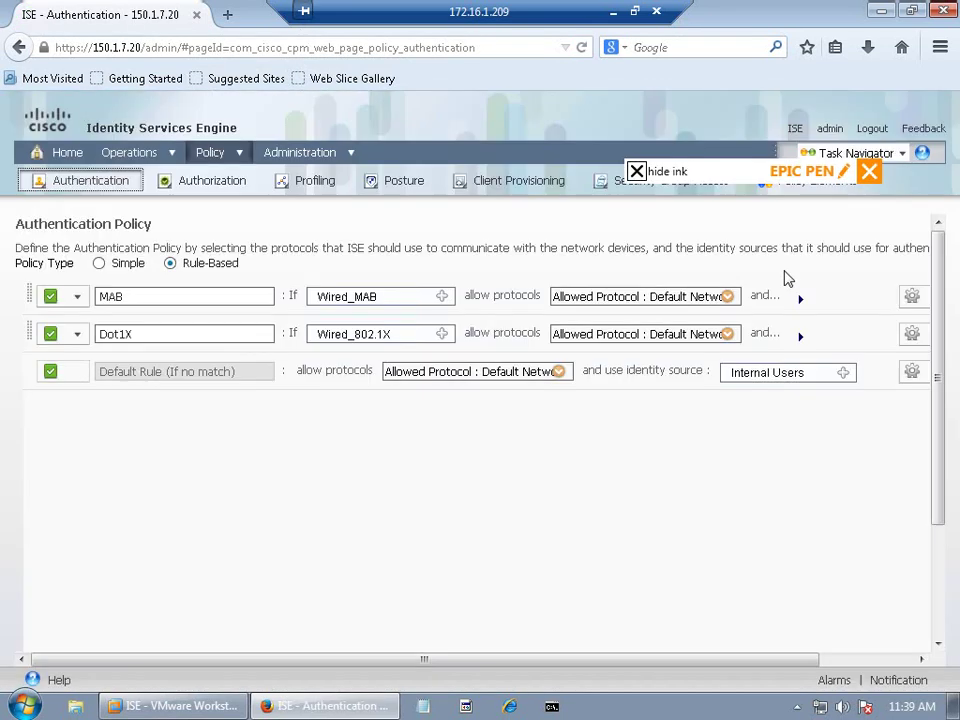
left_click(240, 158)
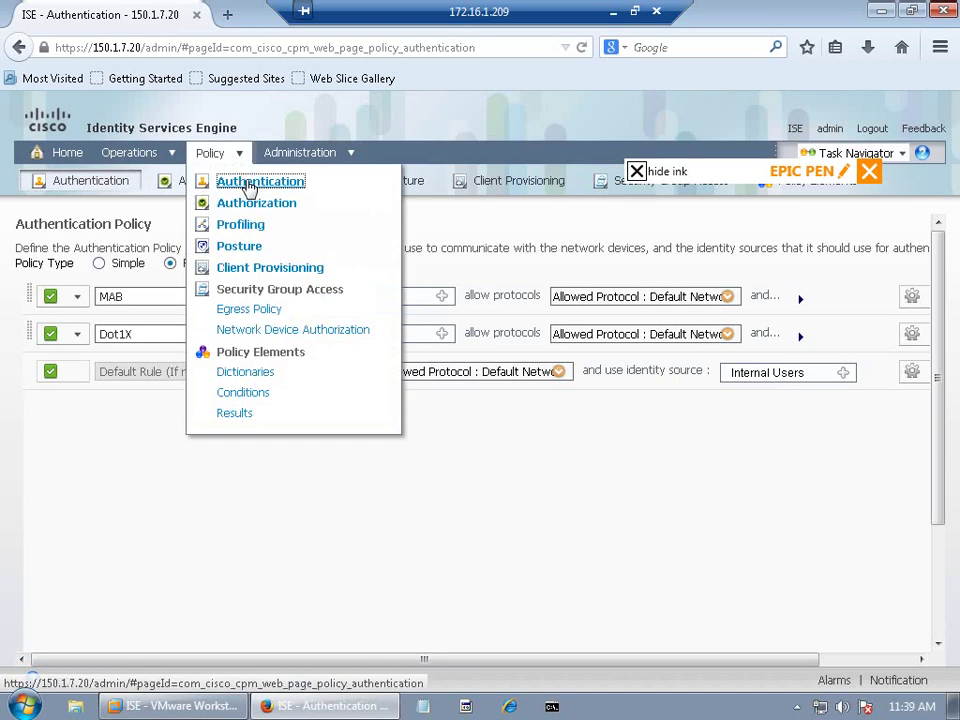
left_click(240, 184)
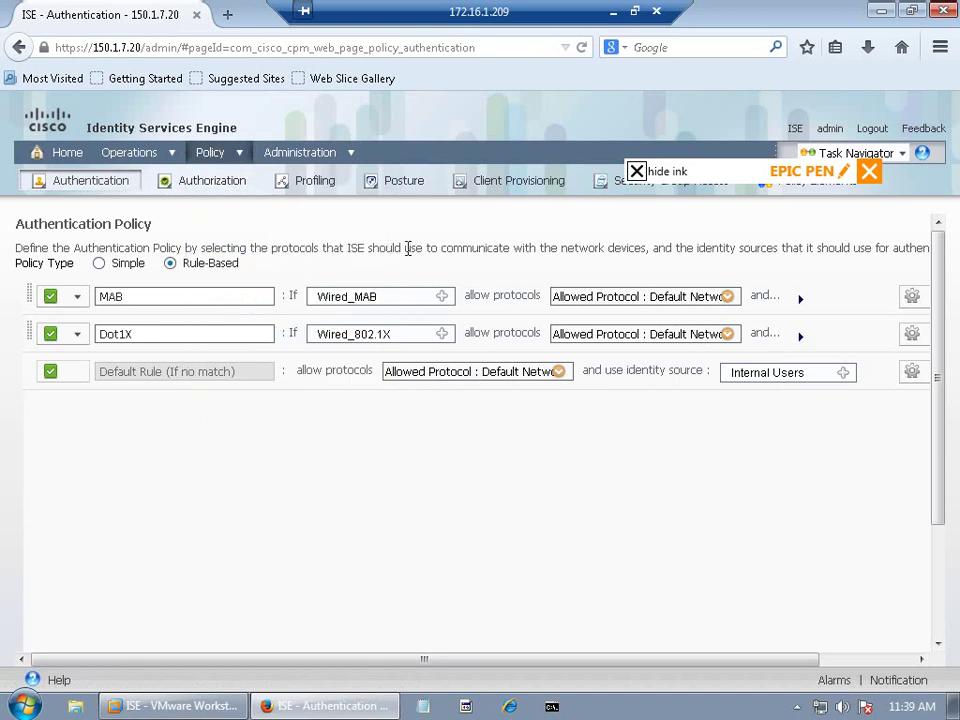
left_click(234, 153)
left_click(250, 204)
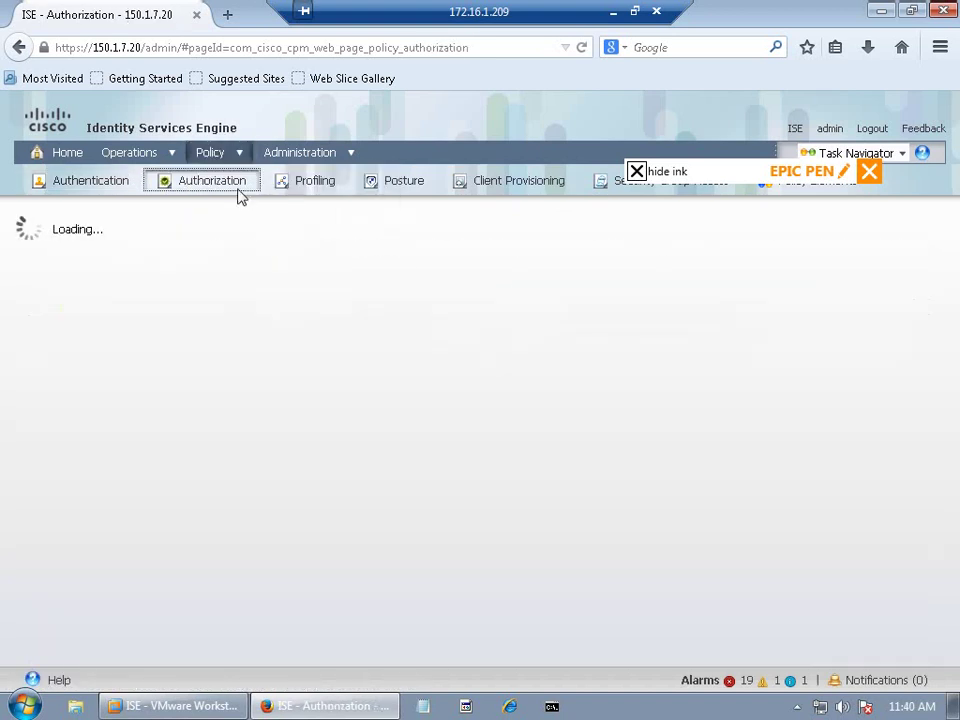
left_click(237, 160)
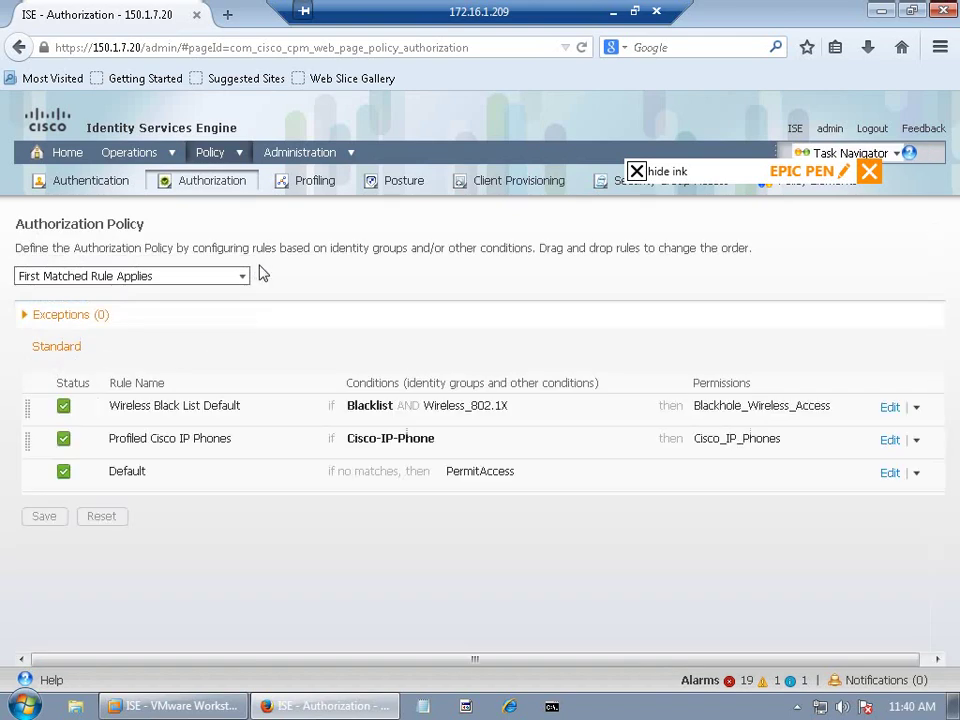
mouse_move(240, 152)
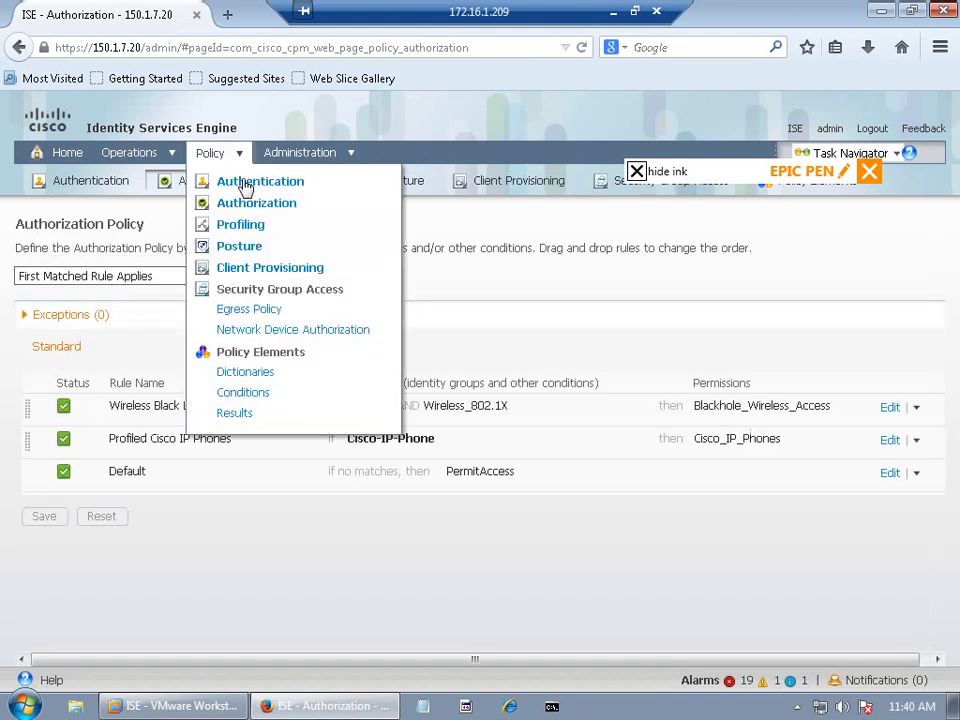
left_click(240, 182)
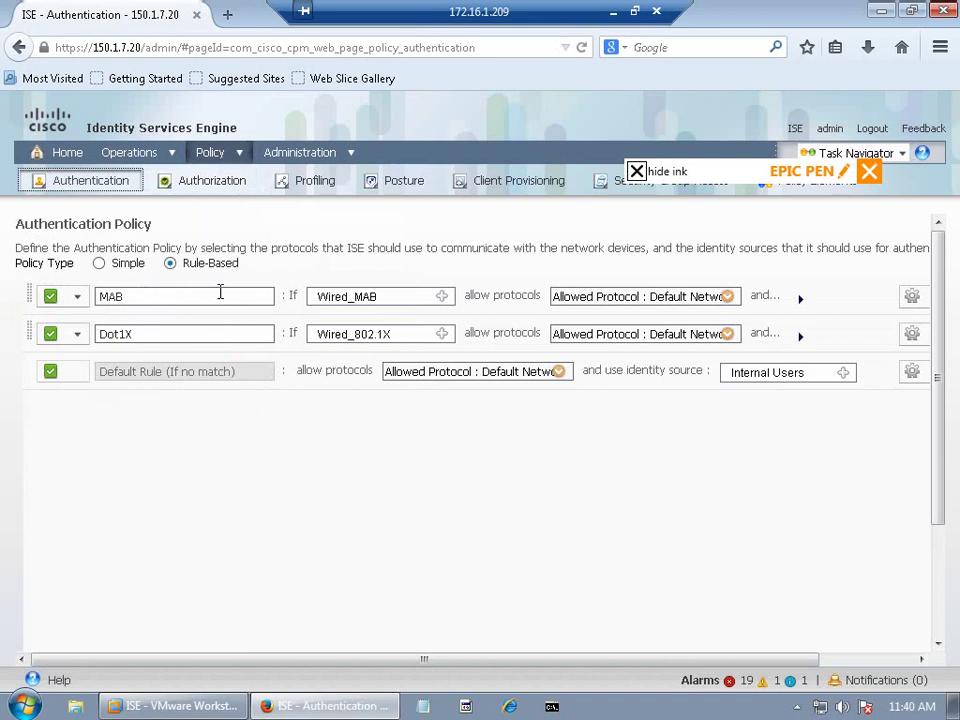
Step: Select the MAB and Dot1X rule names without editing them, then open the Policy menu
double_click(104, 296)
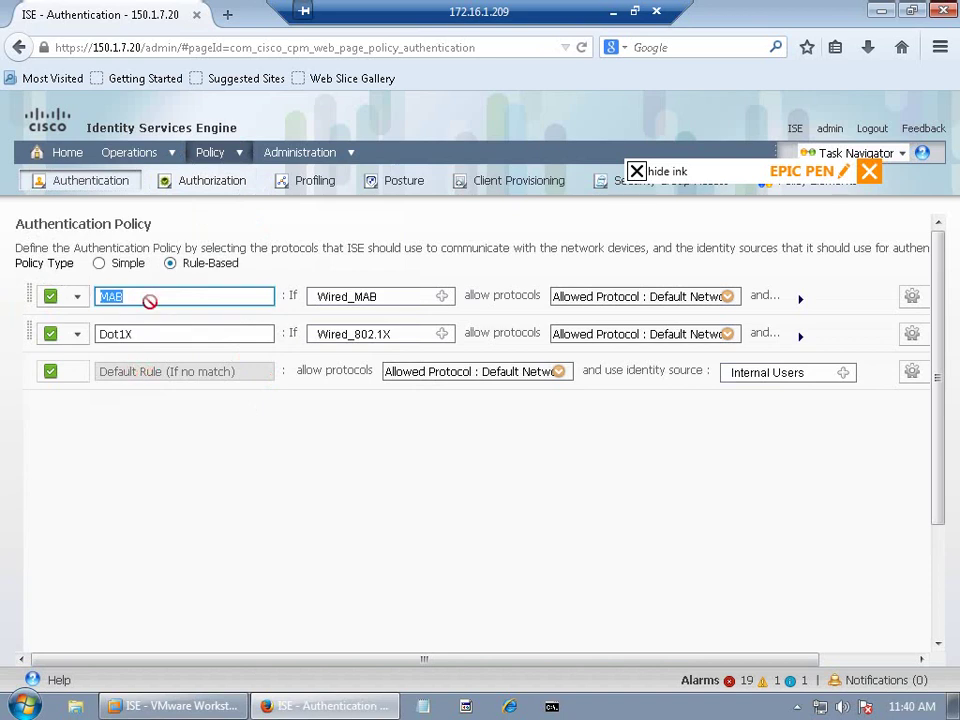
left_click(153, 332)
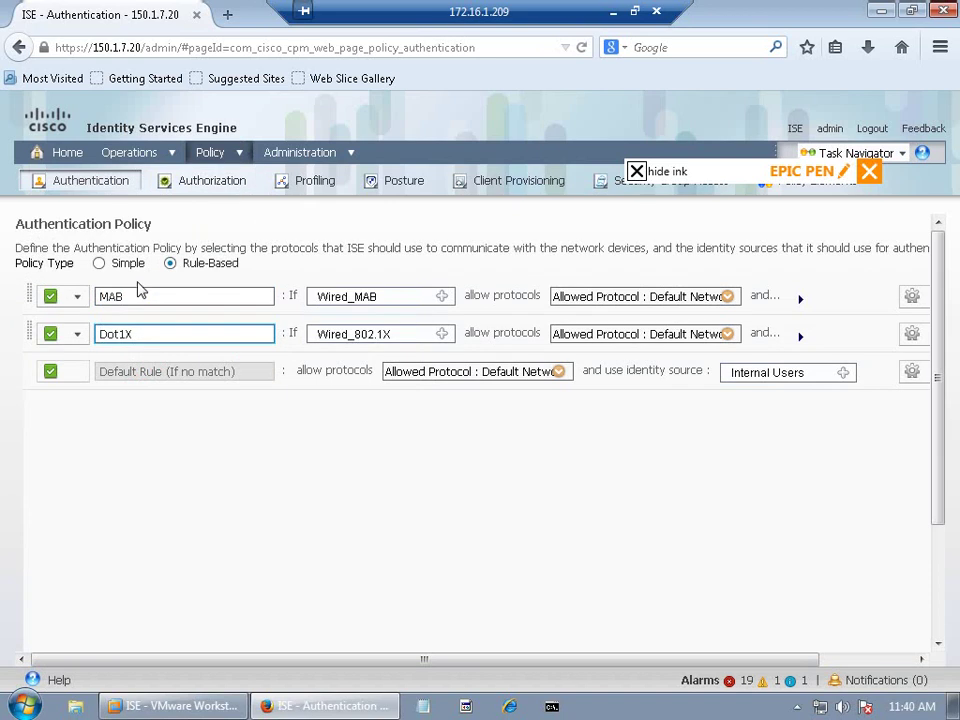
left_click(146, 296)
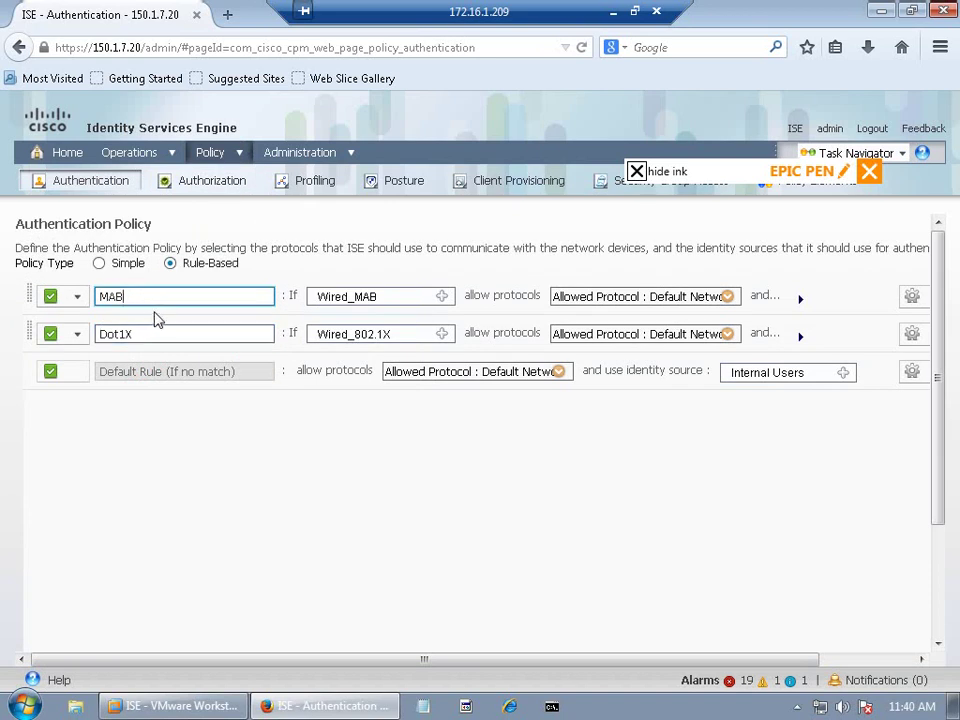
left_click(180, 333)
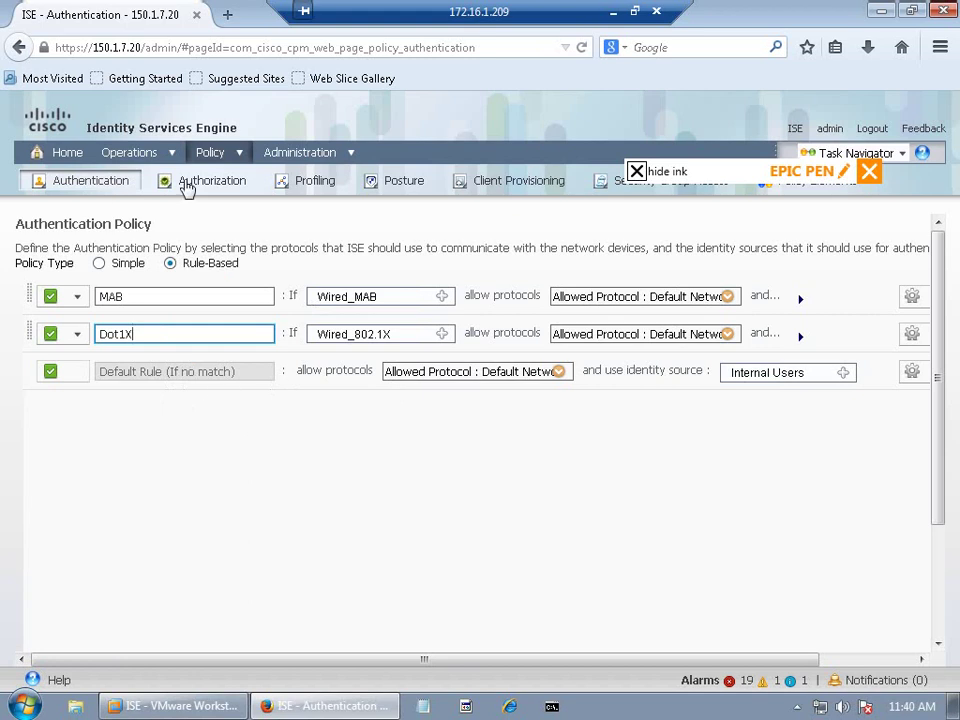
left_click(240, 154)
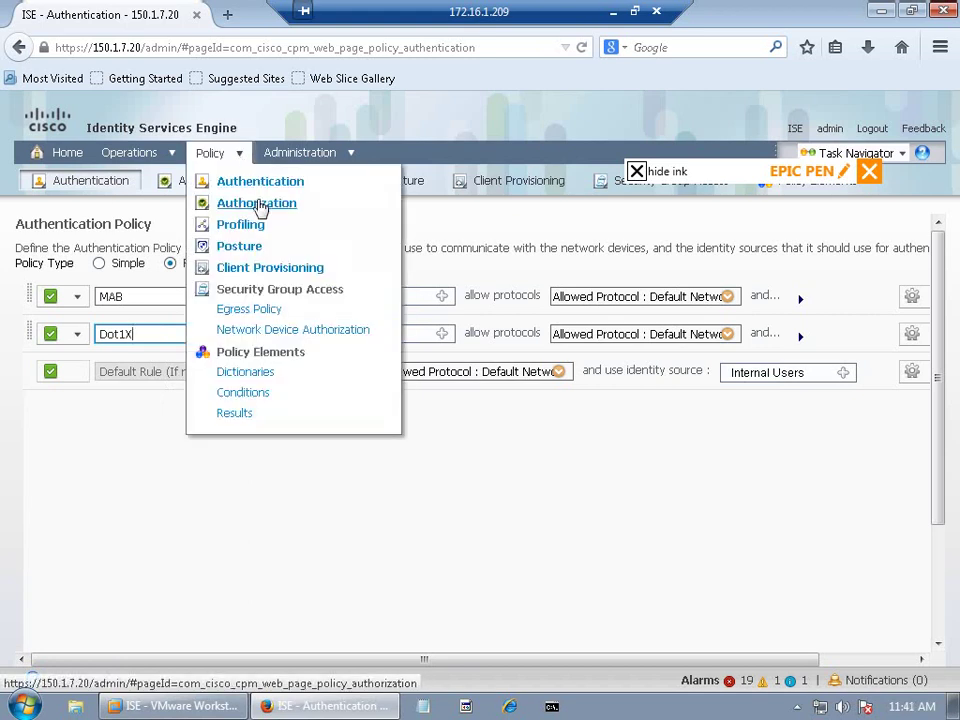
Step: Open Results > Authentication > Allowed Protocols > Default Network Access and scroll its protocol list
left_click(235, 417)
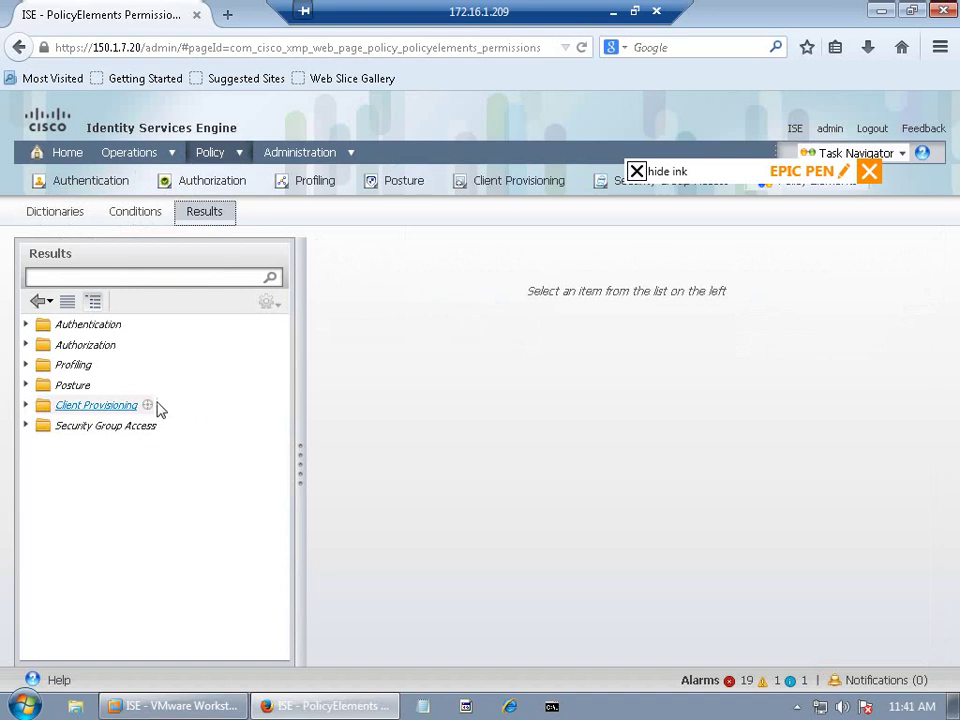
left_click(27, 325)
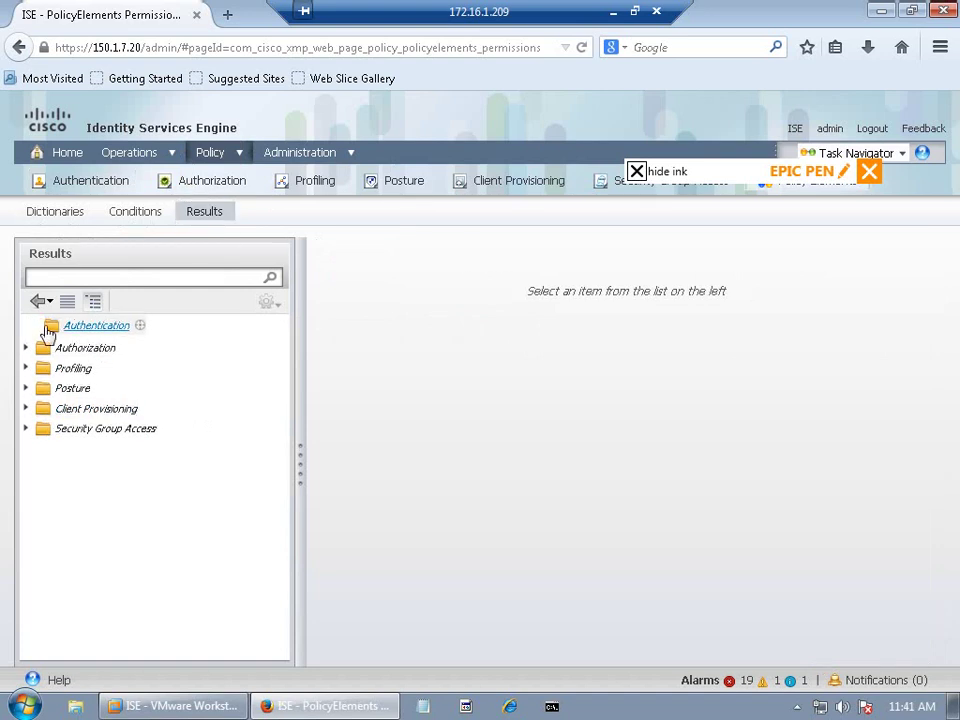
left_click(107, 345)
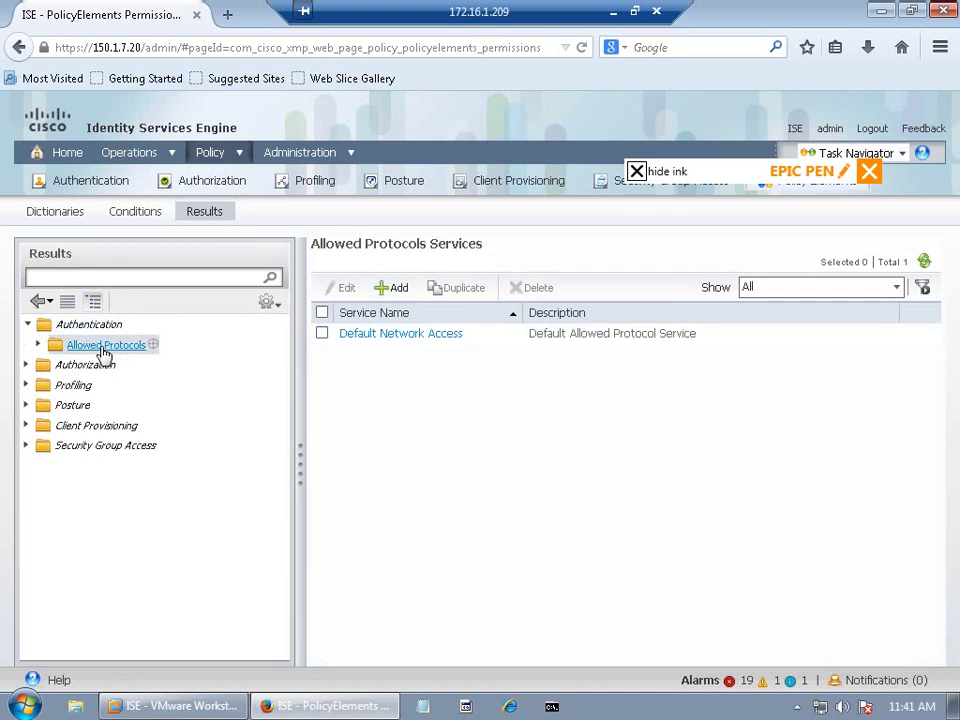
left_click(398, 336)
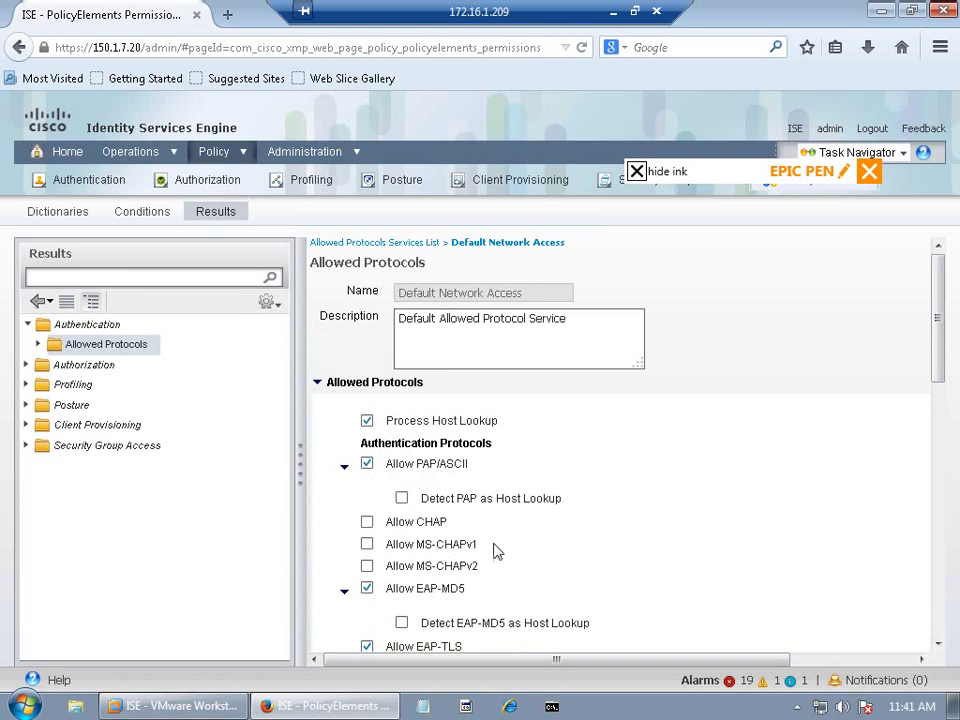
left_click_drag(936, 356, 935, 435)
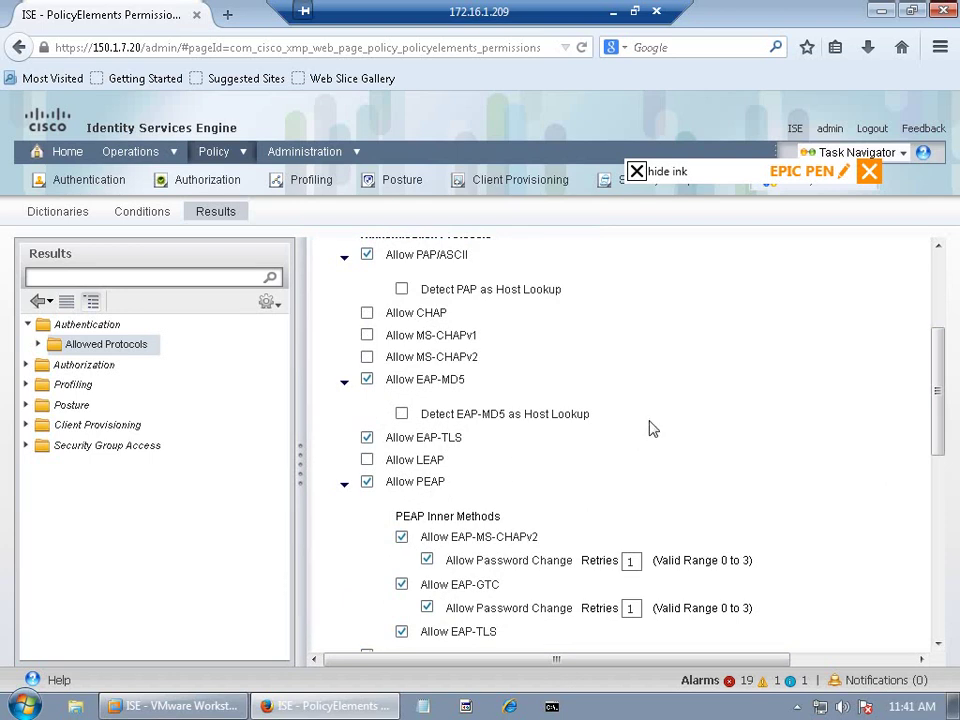
Step: Scroll through the Default Network Access protocol settings to the bottom of the page
left_click_drag(936, 426, 914, 474)
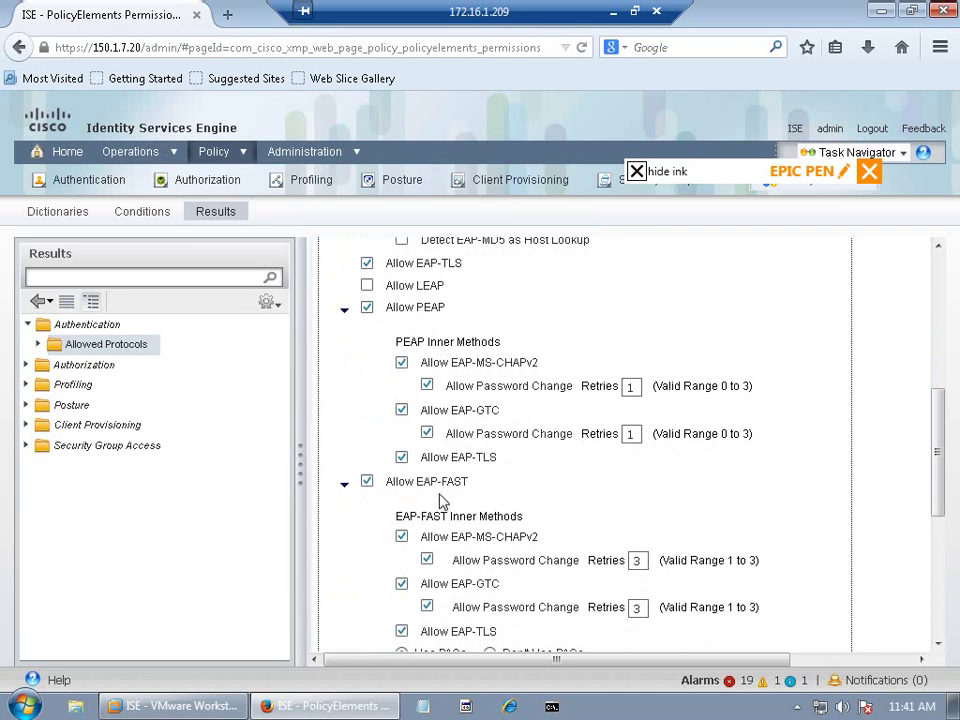
scroll(934, 501, "down", 2)
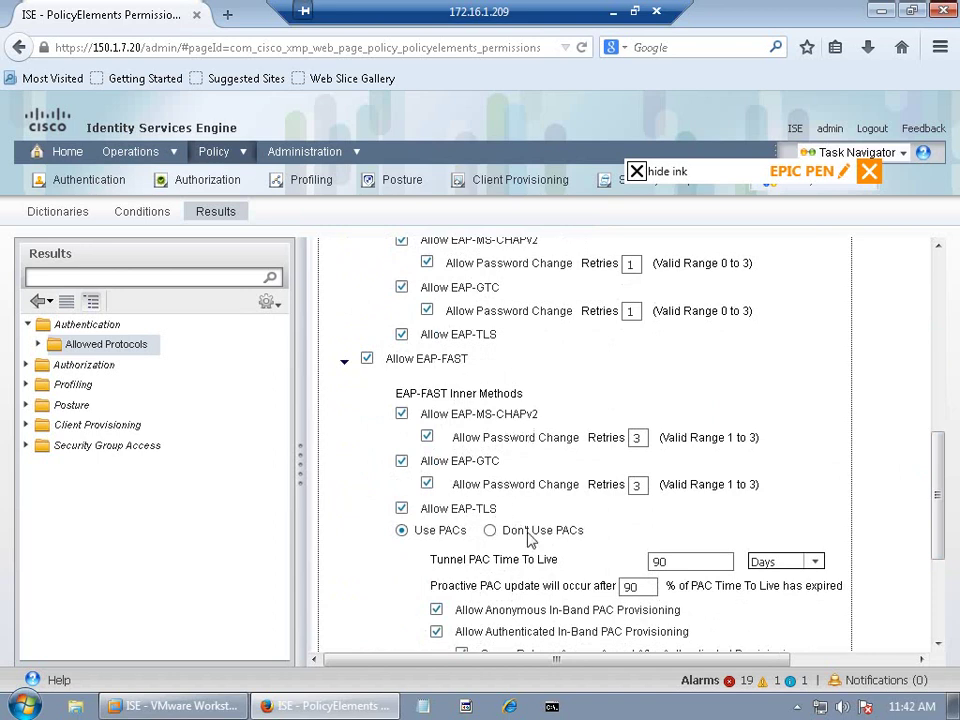
left_click_drag(938, 516, 942, 622)
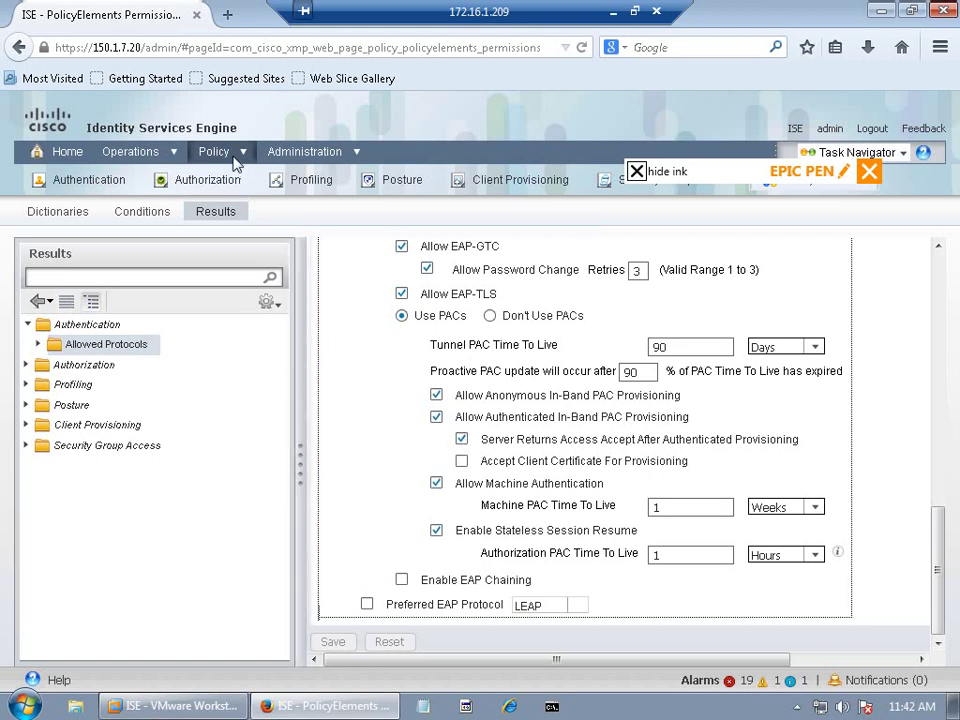
Step: Go to Policy > Results and show Authentication > Allowed Protocols in the tree
mouse_move(236, 163)
left_click(249, 418)
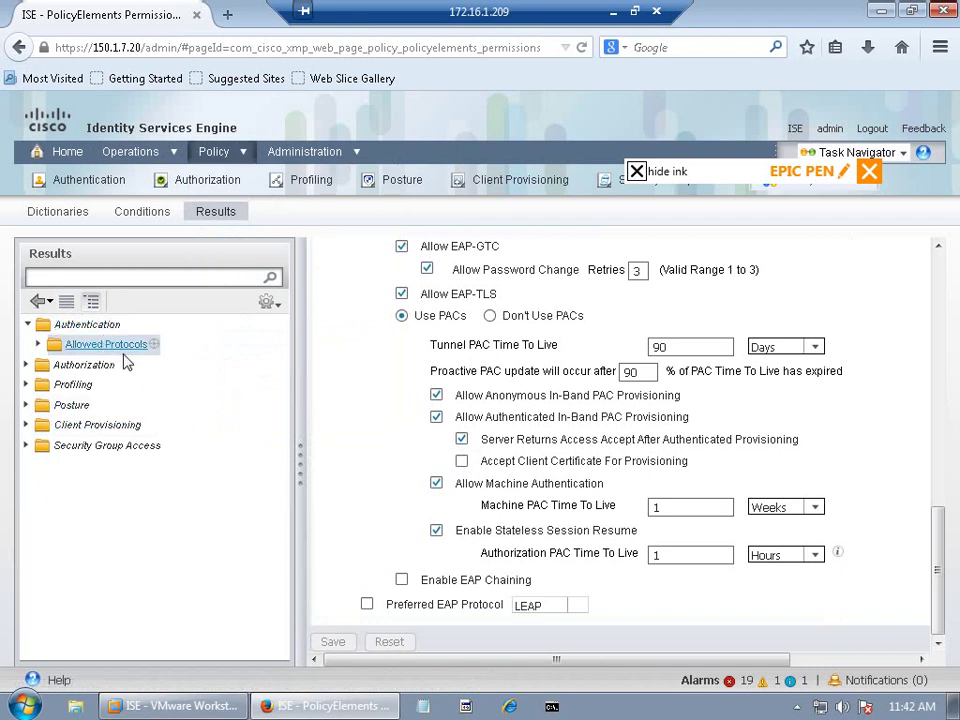
left_click(117, 348)
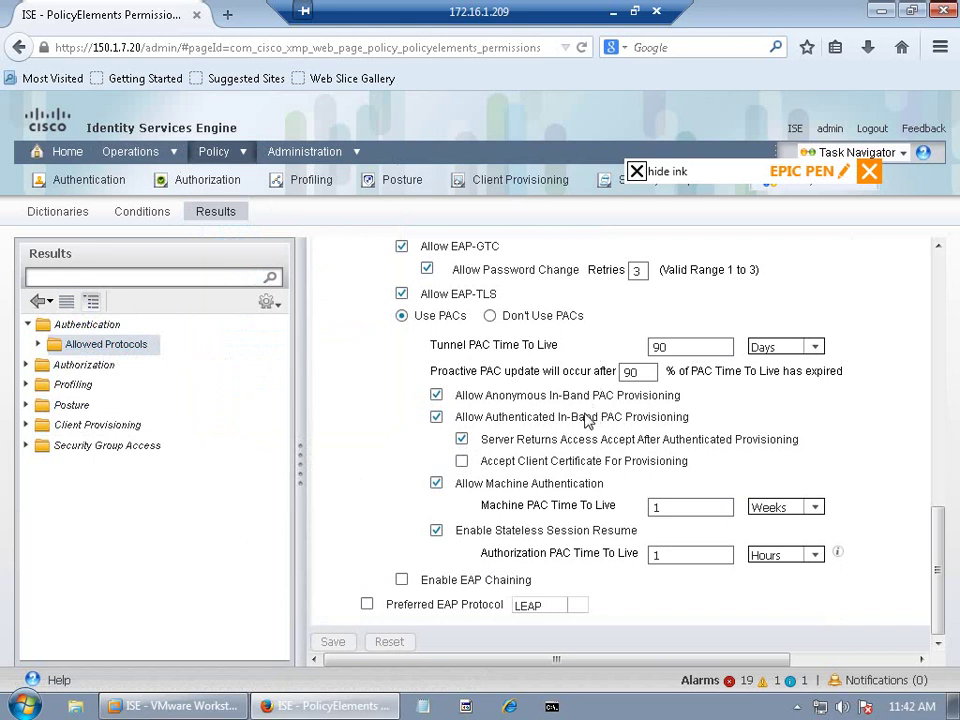
left_click(94, 324)
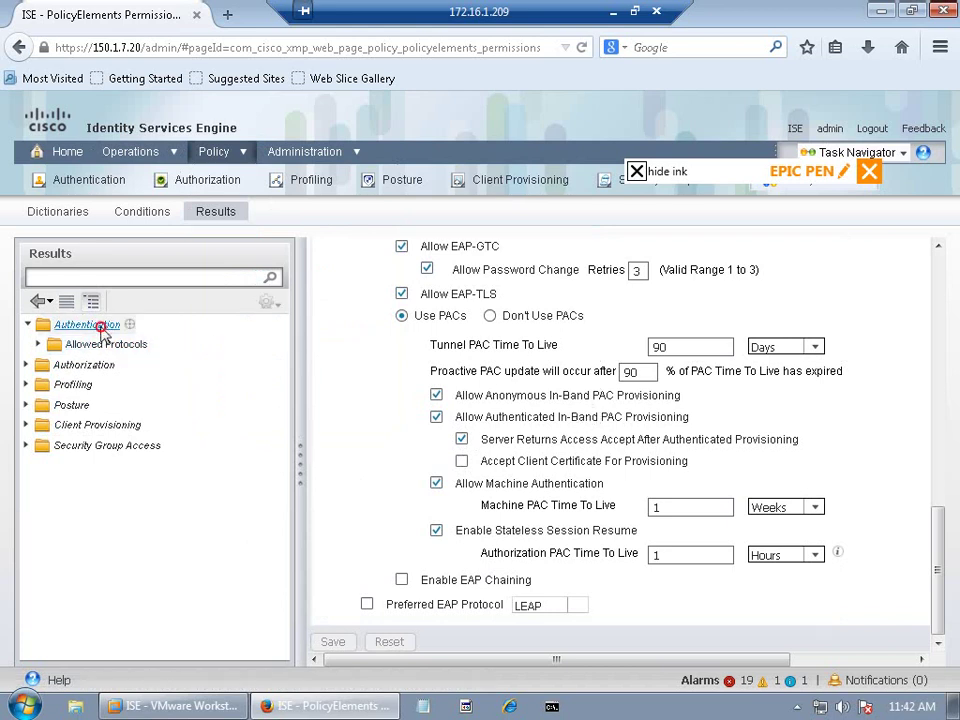
left_click(74, 344)
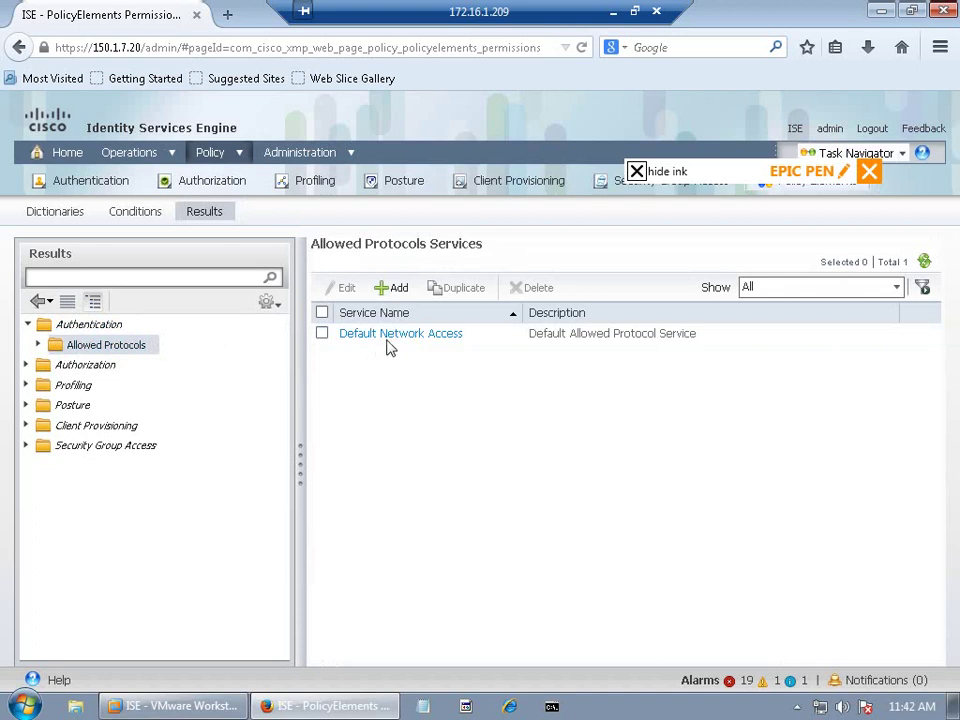
Step: Add a 'PAP' allowed protocols service without Host Lookup, EAP-MD5, EAP-TLS, PEAP and EAP-FAST
left_click(390, 288)
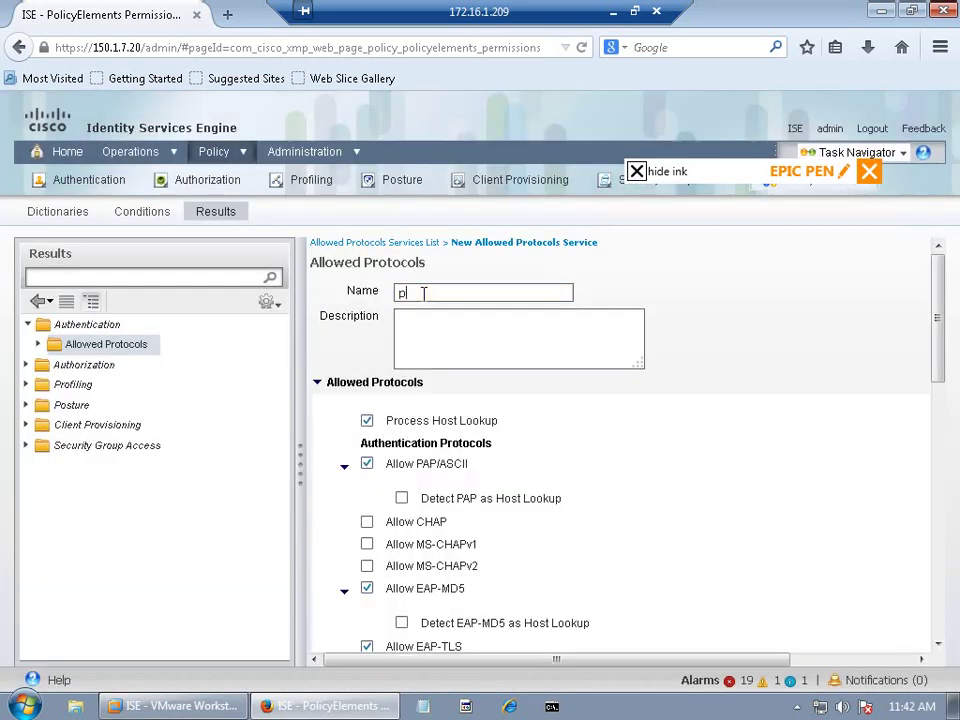
type("PAP")
scroll(937, 354, "down", 1)
left_click(366, 393)
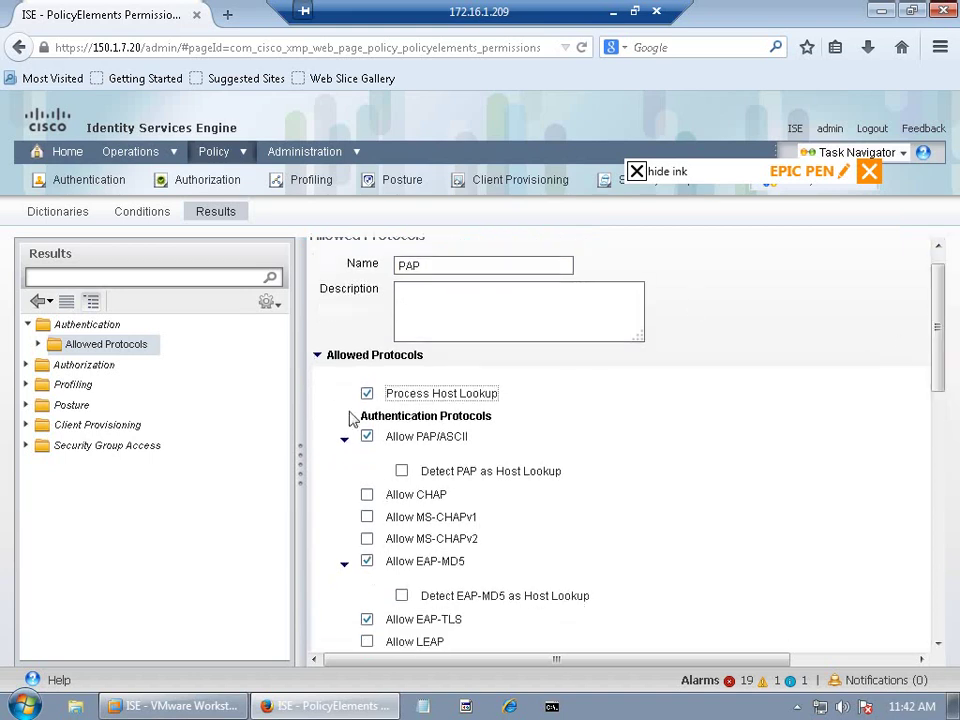
left_click(368, 561)
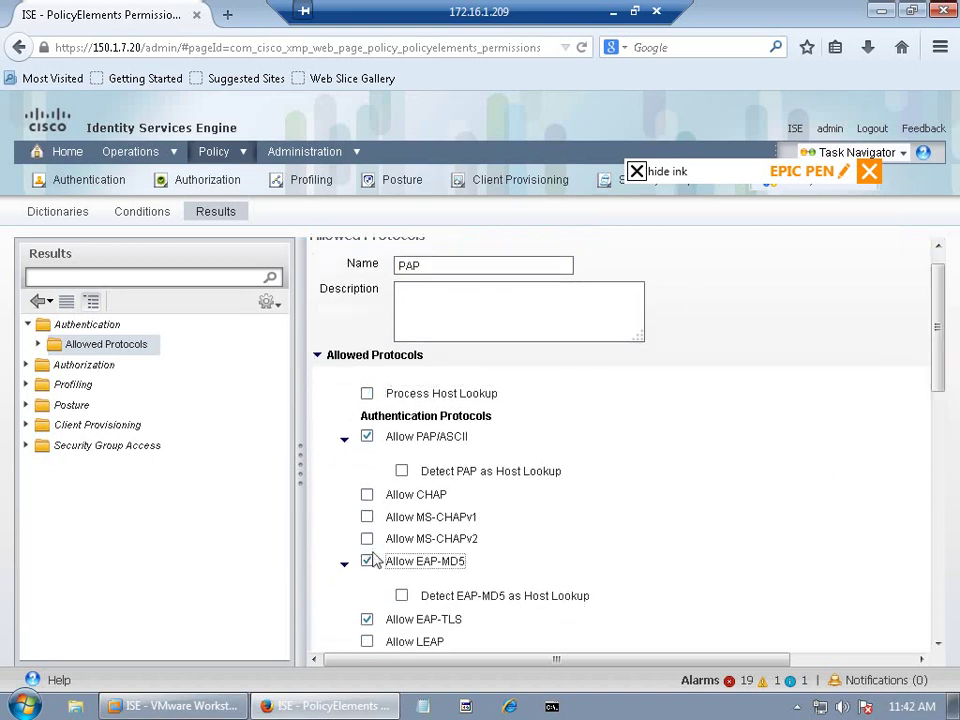
left_click(936, 456)
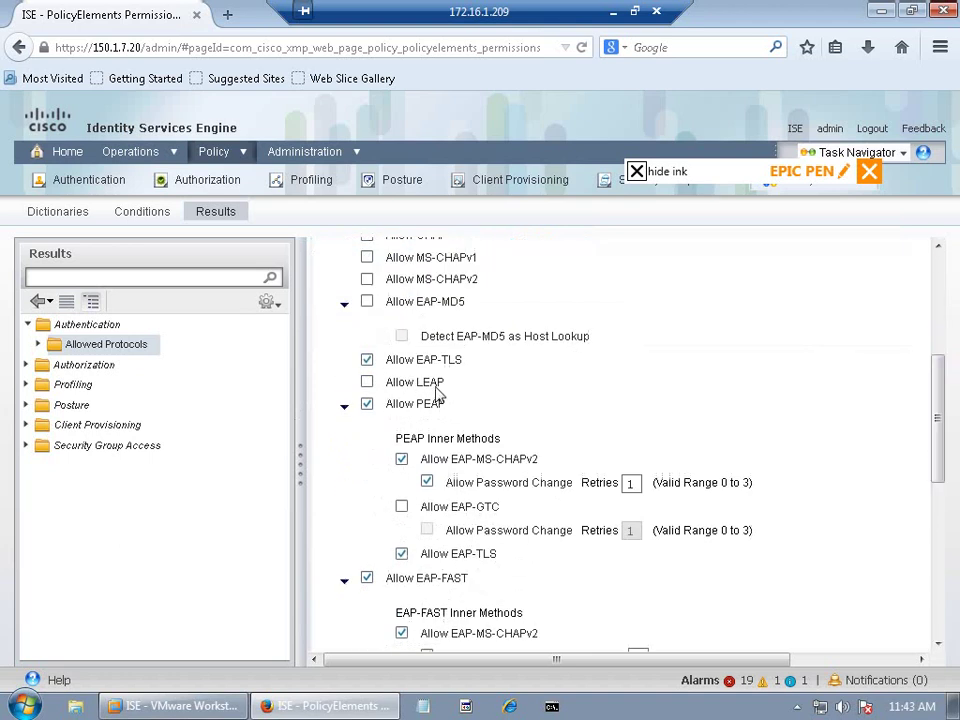
left_click(367, 362)
left_click(368, 405)
left_click(370, 581)
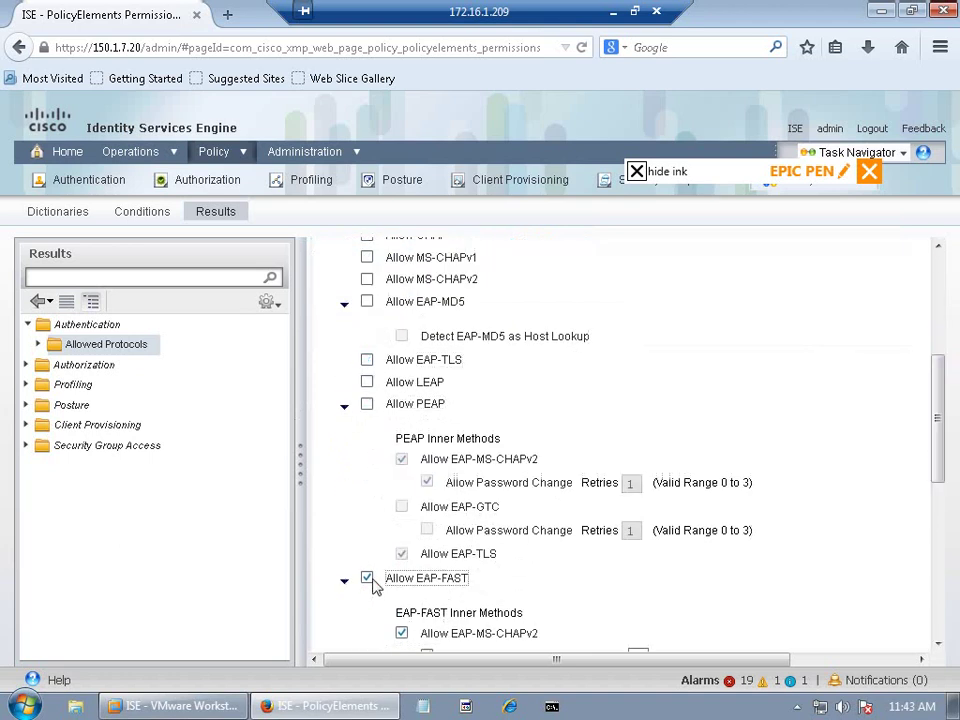
left_click_drag(934, 456, 921, 583)
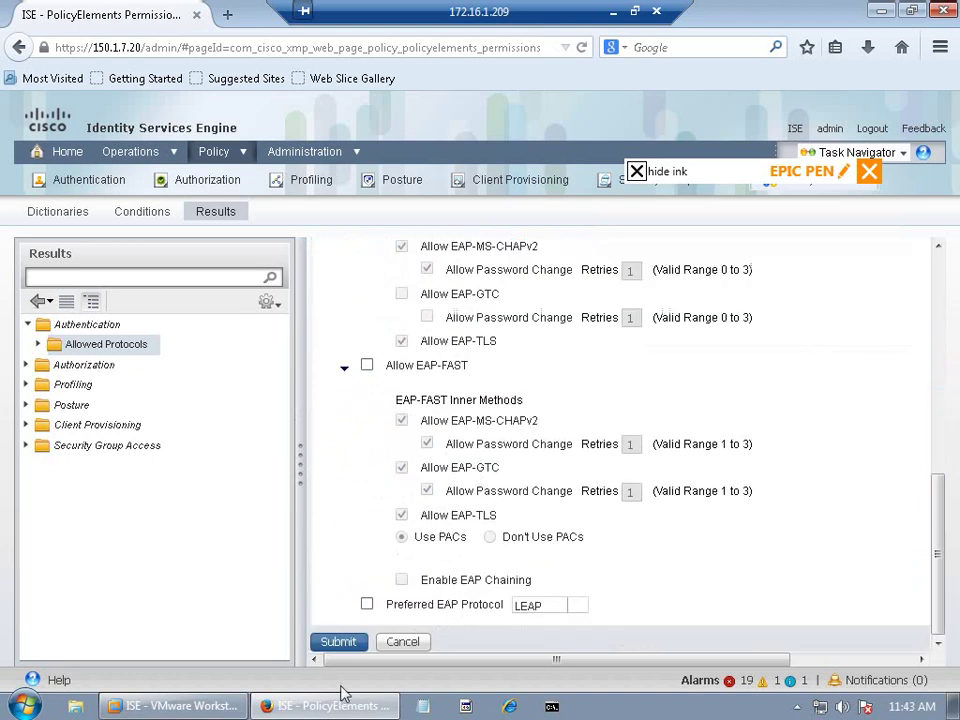
left_click(343, 644)
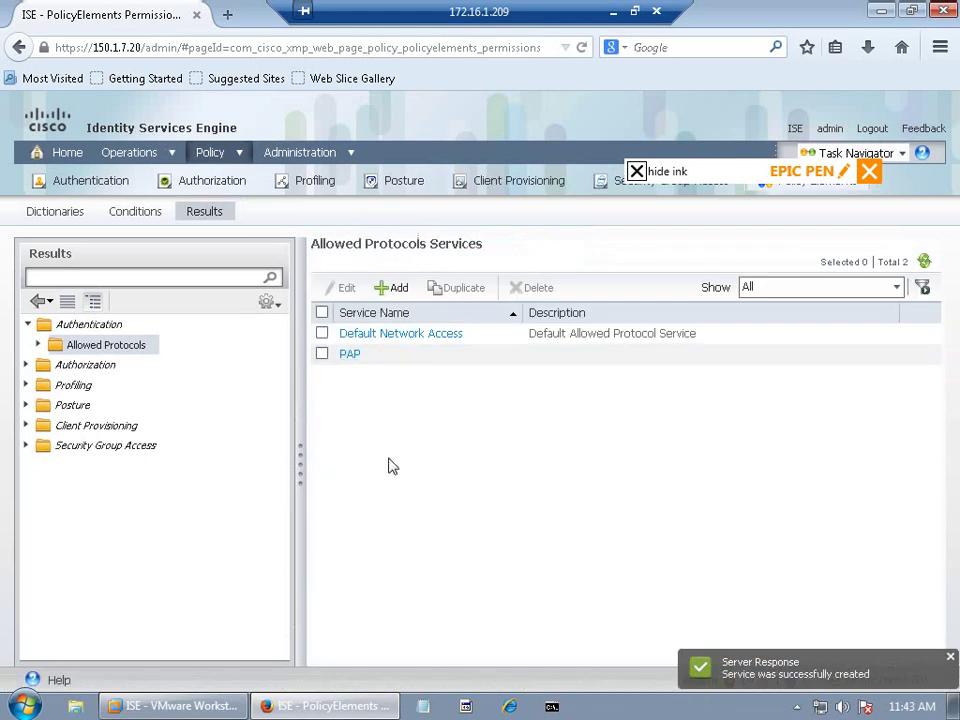
Step: On the Authentication Policy, check the Dot1X rule's Allowed Protocols choices for PAP without changing anything
left_click(236, 153)
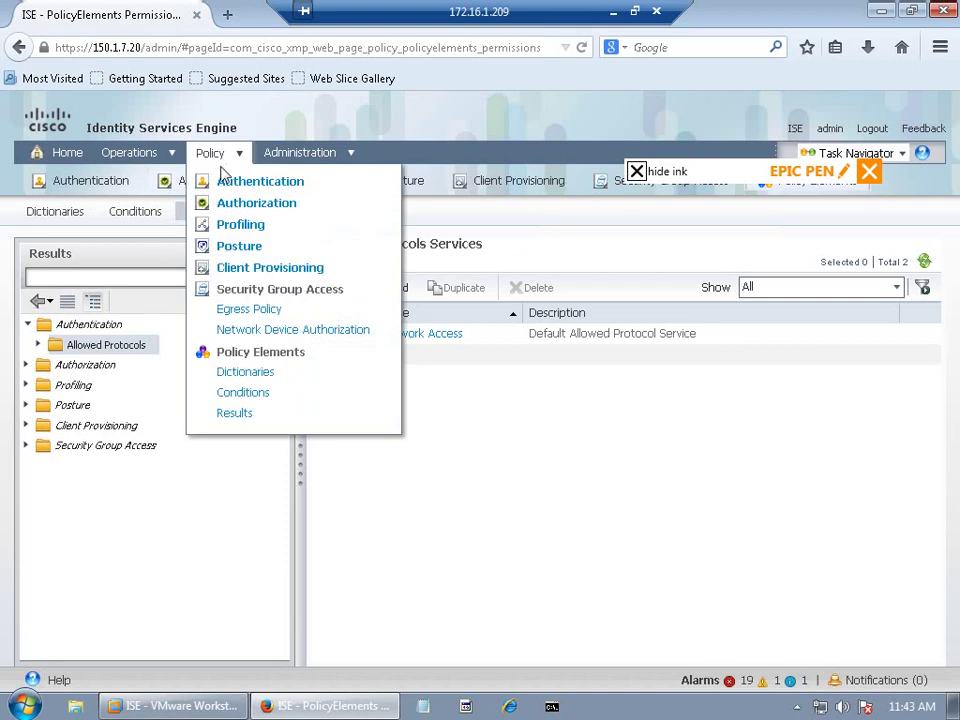
left_click(241, 185)
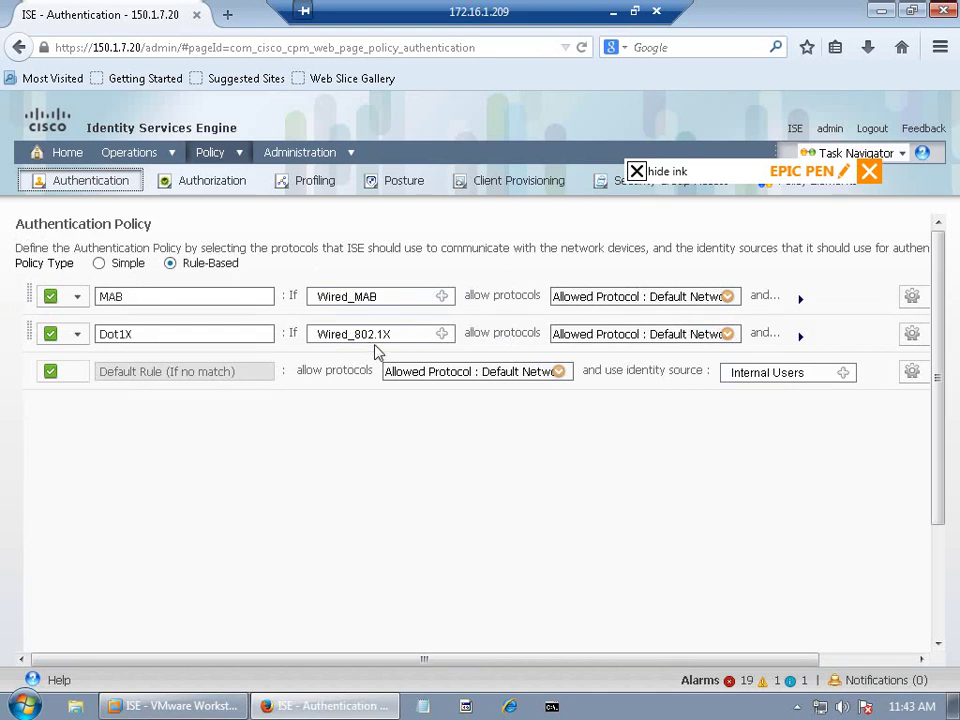
left_click(727, 335)
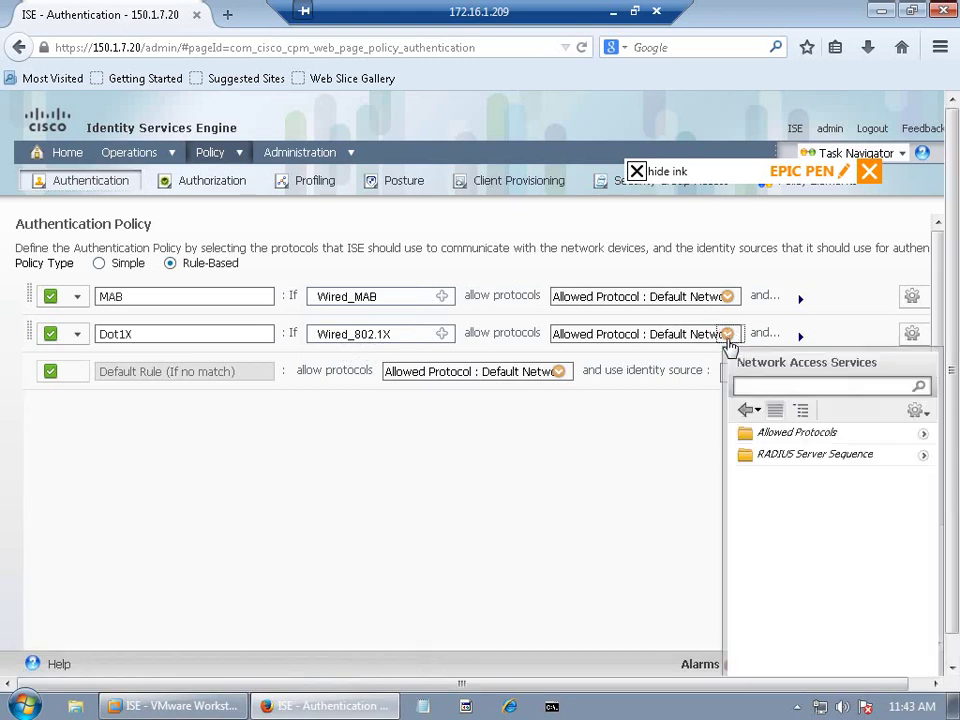
left_click(922, 435)
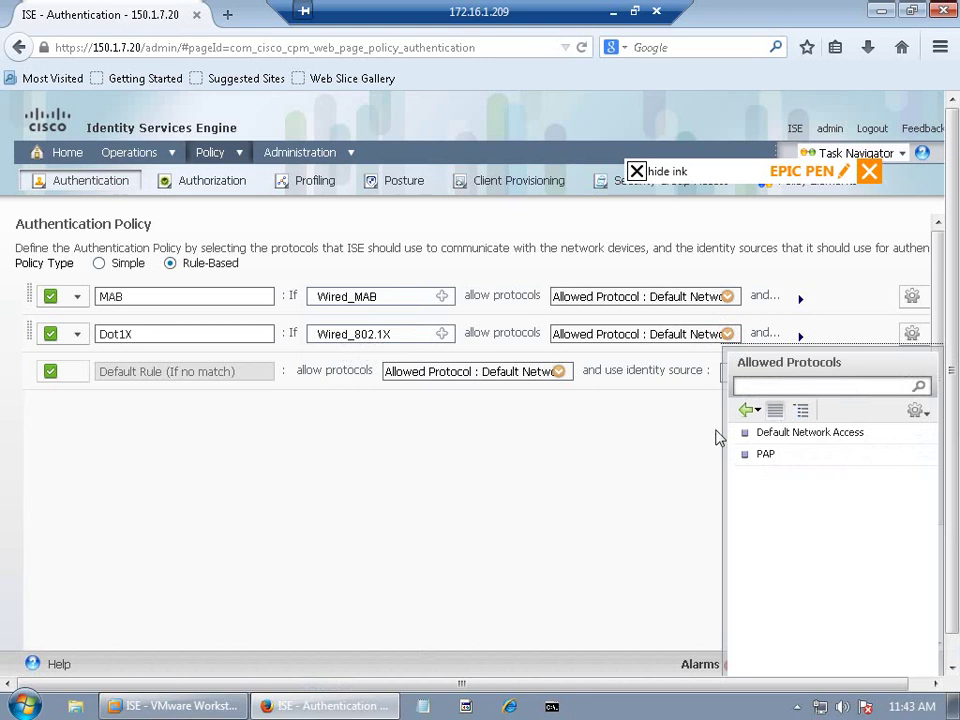
left_click(638, 440)
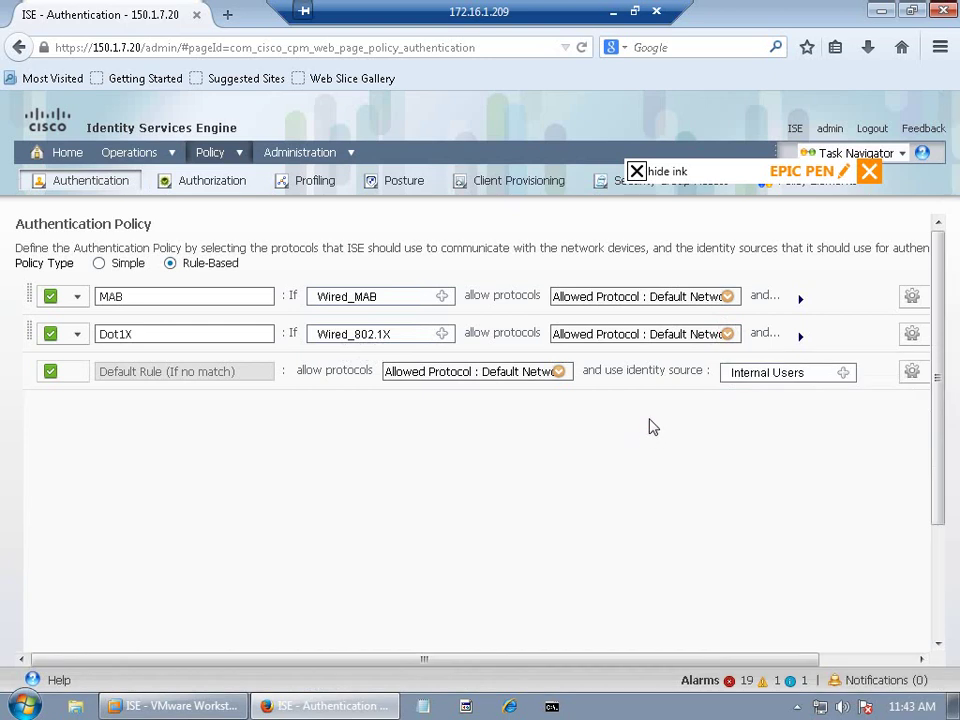
left_click(231, 154)
Step: Show the Policy tab's section menu above the Authentication Policy rules
mouse_move(231, 158)
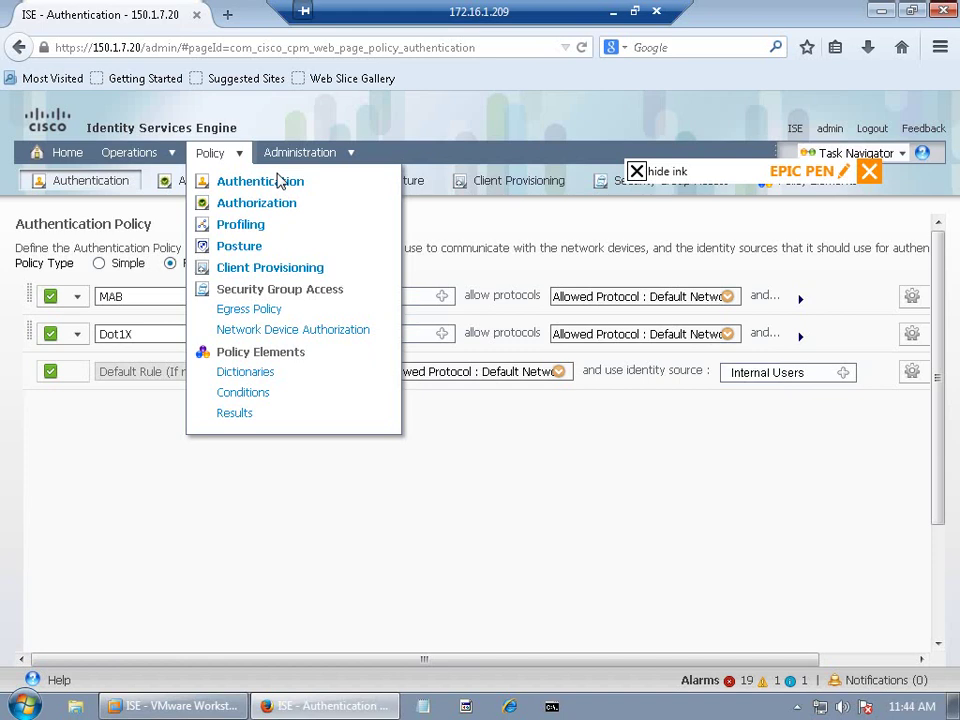
Step: Handwrite a circled '1' and 'VLAN ASSIGNMENT' below the policy rules using Epic Pen
left_click(636, 171)
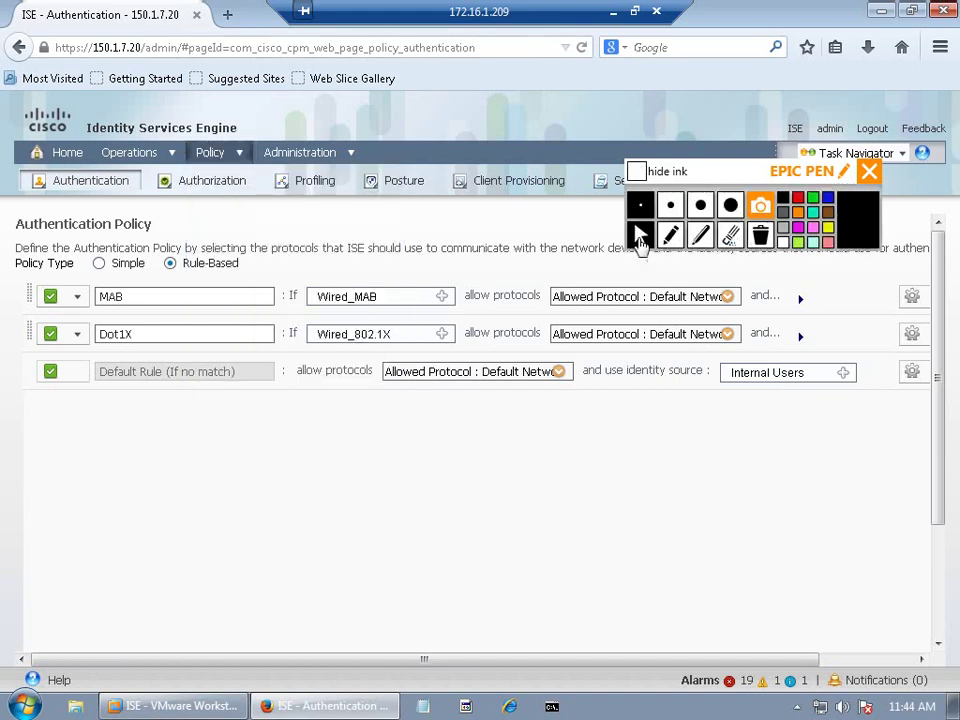
left_click(670, 234)
mouse_move(357, 450)
left_mouse_down()
mouse_move(370, 476)
mouse_move(370, 436)
mouse_move(462, 462)
mouse_move(574, 454)
mouse_move(611, 465)
left_mouse_up()
mouse_move(616, 452)
left_mouse_down()
mouse_move(647, 474)
mouse_move(709, 458)
mouse_move(731, 470)
left_mouse_up()
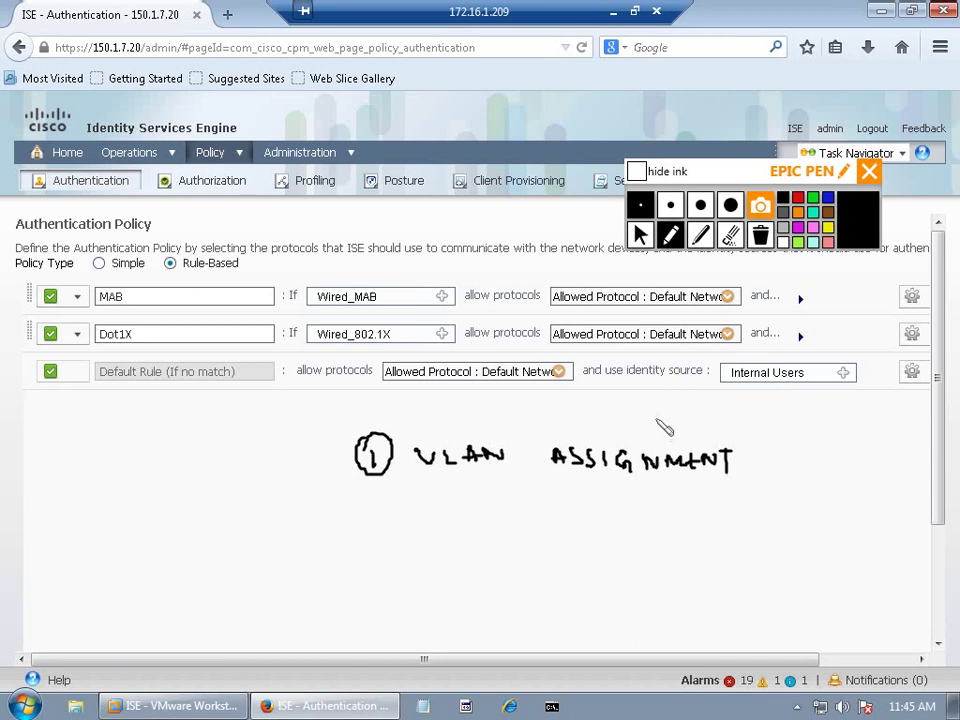
left_click(639, 233)
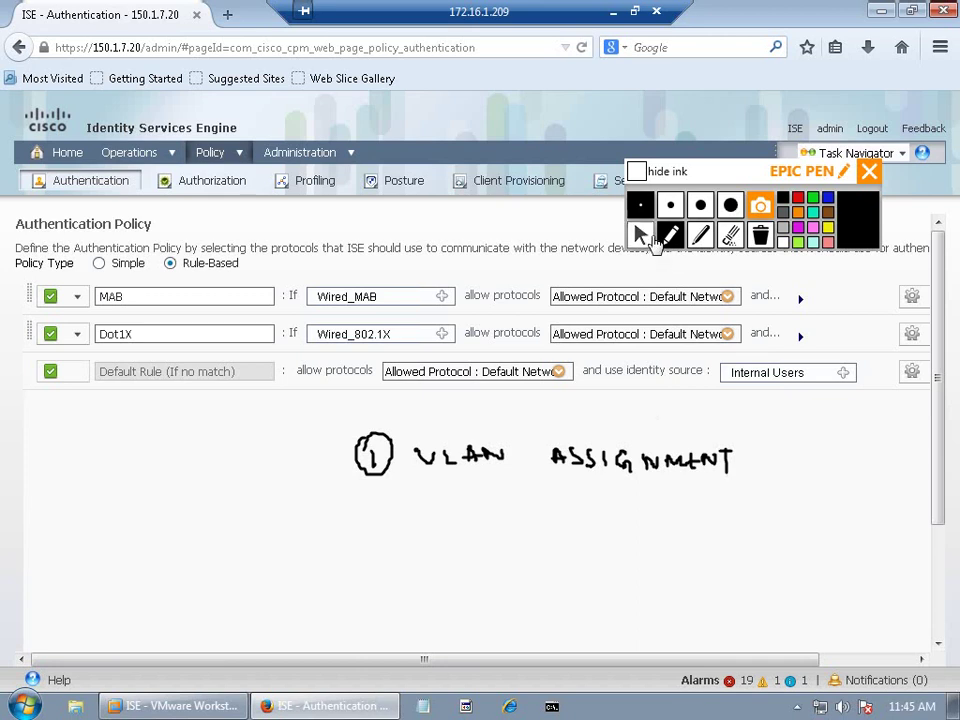
left_click(613, 11)
left_click(507, 706)
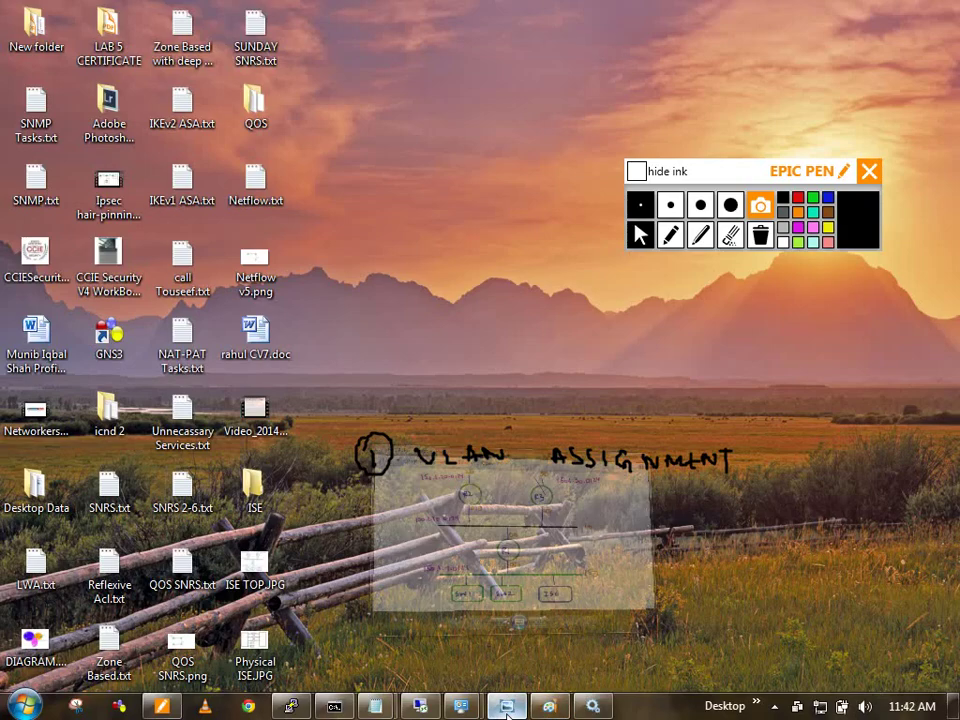
double_click(503, 91)
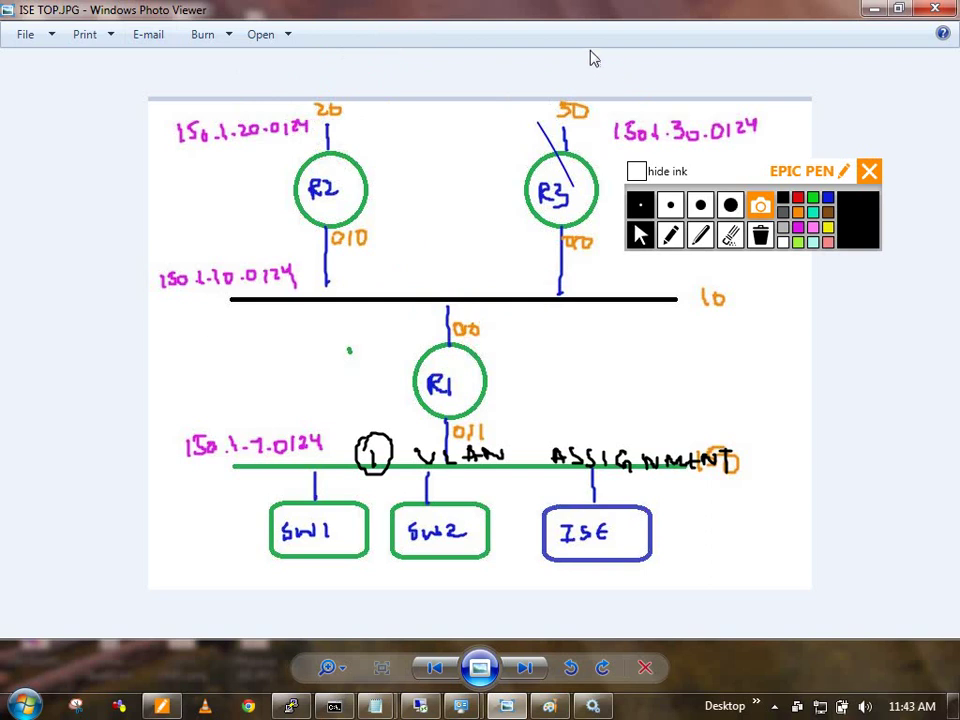
double_click(512, 8)
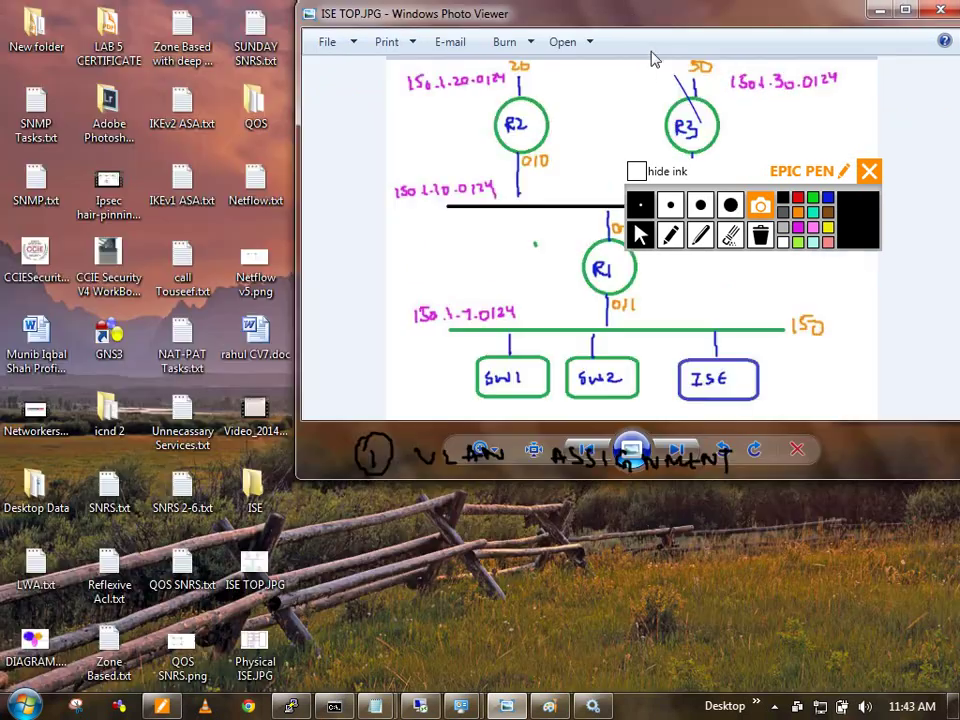
double_click(484, 20)
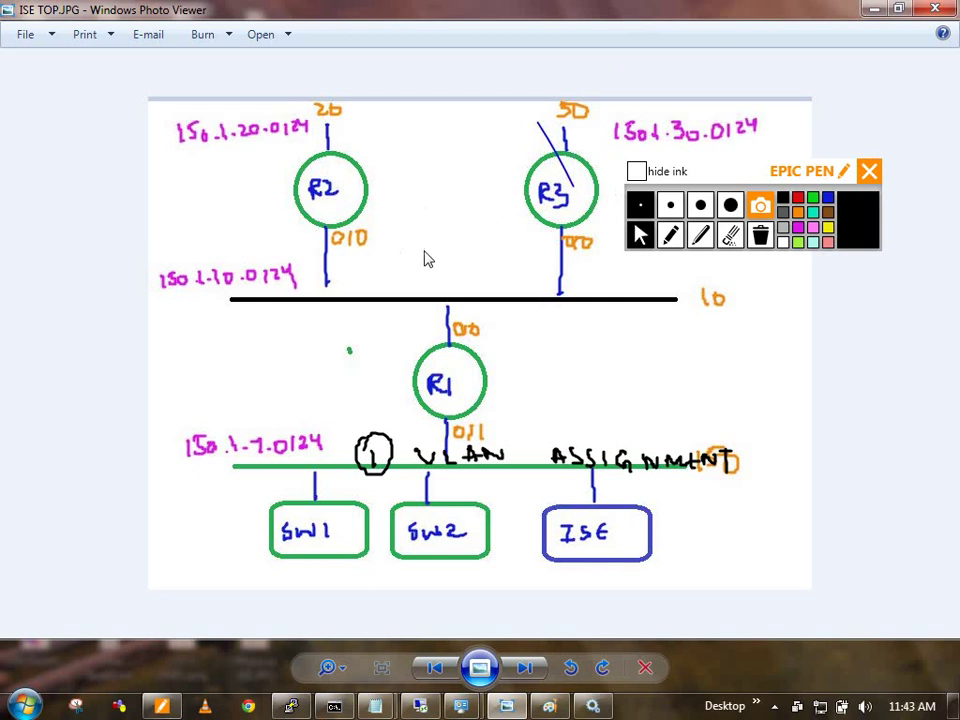
left_click(874, 9)
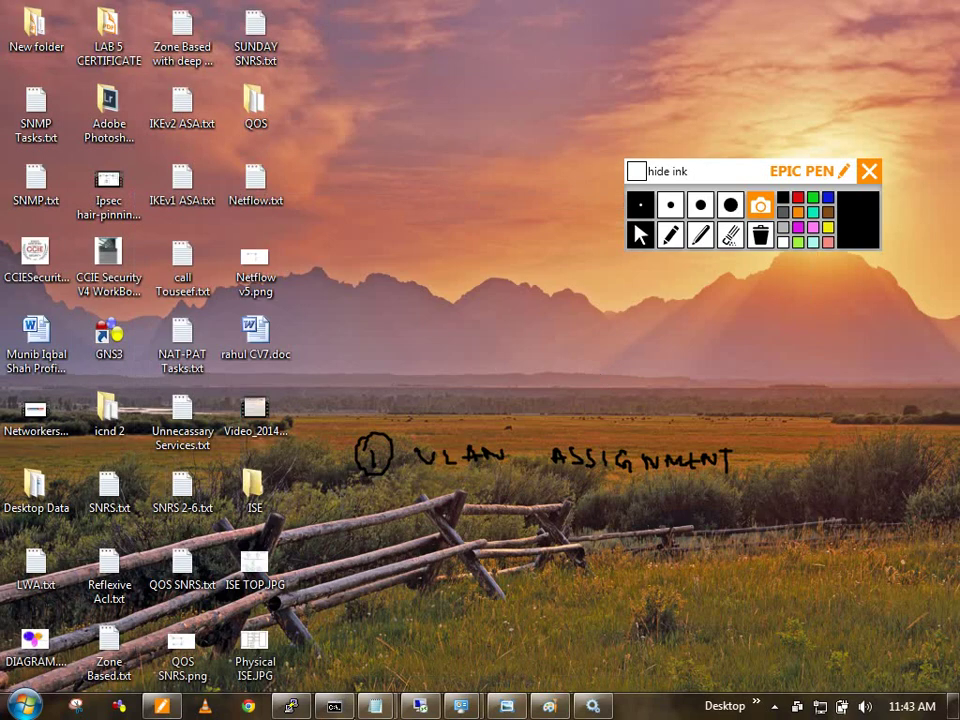
Step: Show Policy > Results > Authorization > Authorization Profiles and hide the Epic Pen ink
left_click(418, 706)
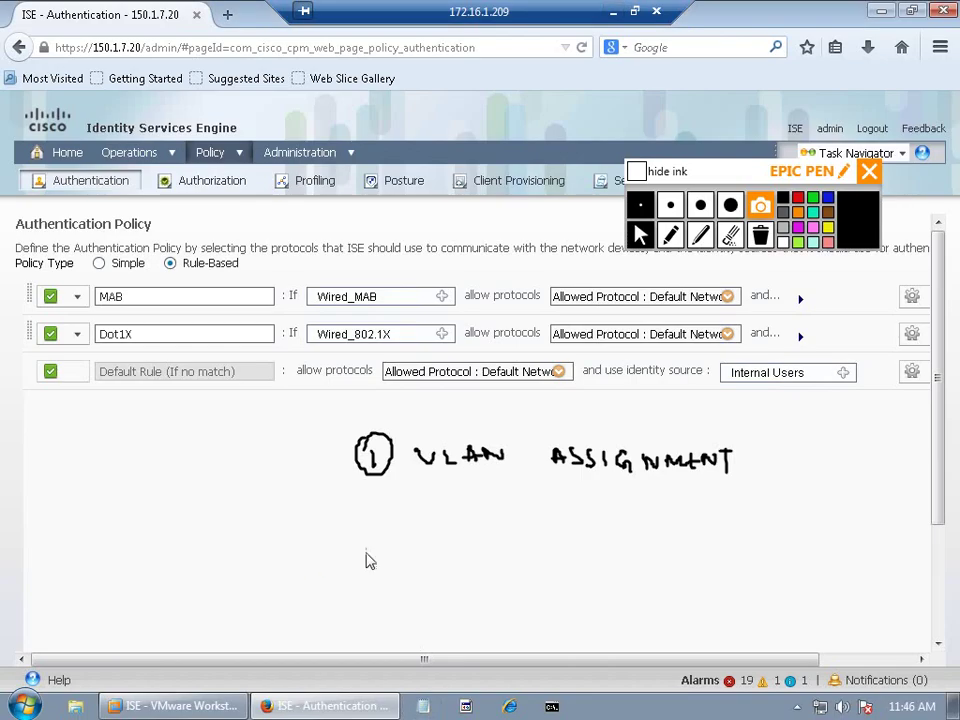
left_click(212, 154)
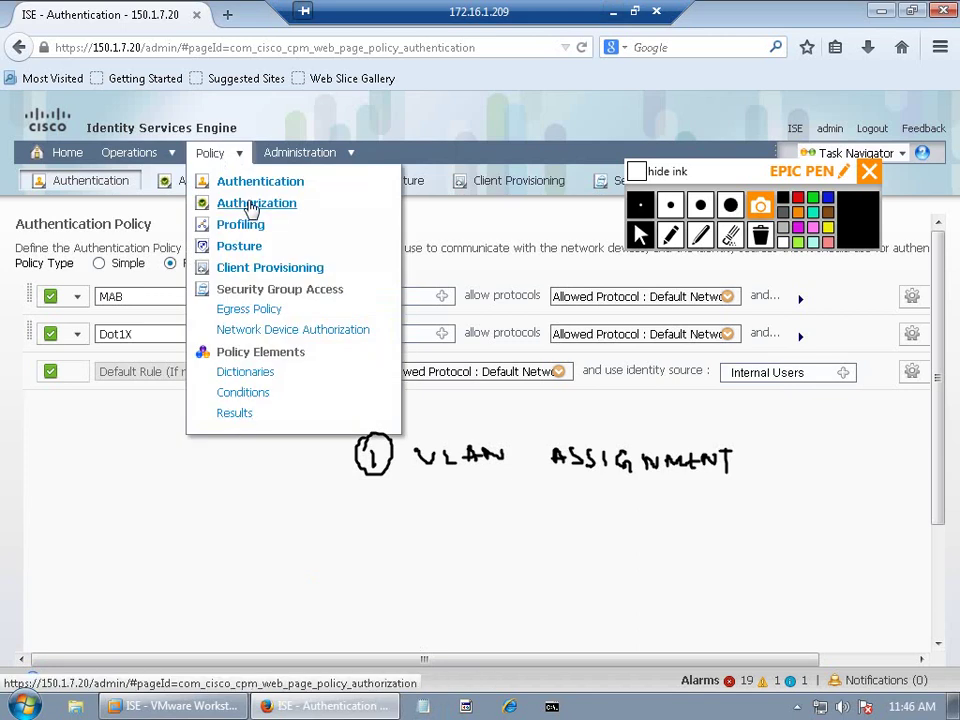
left_click(236, 414)
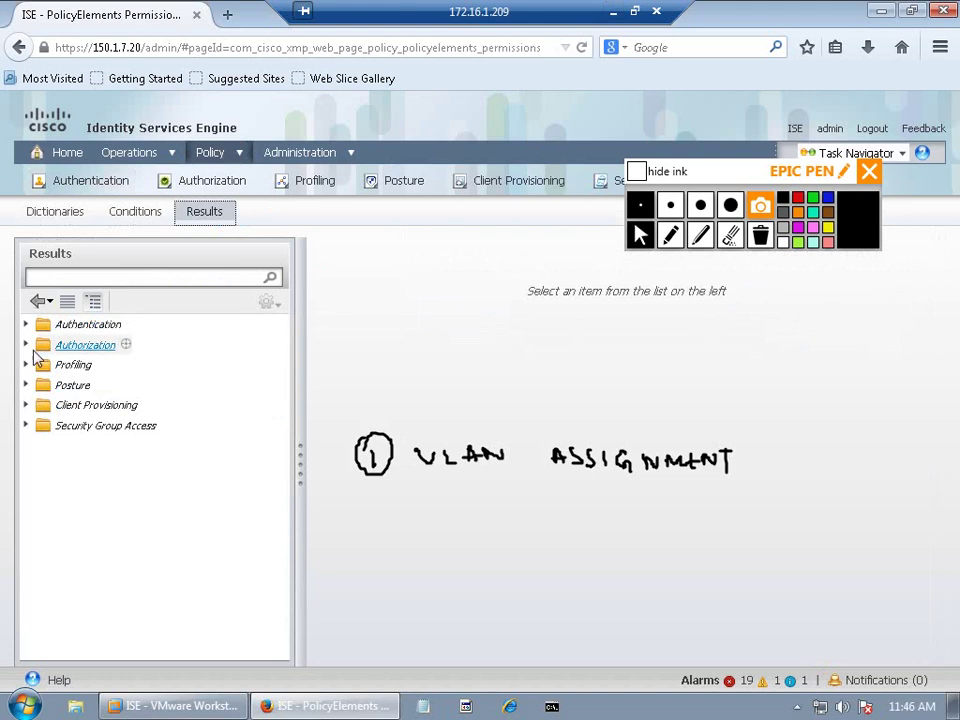
left_click(27, 344)
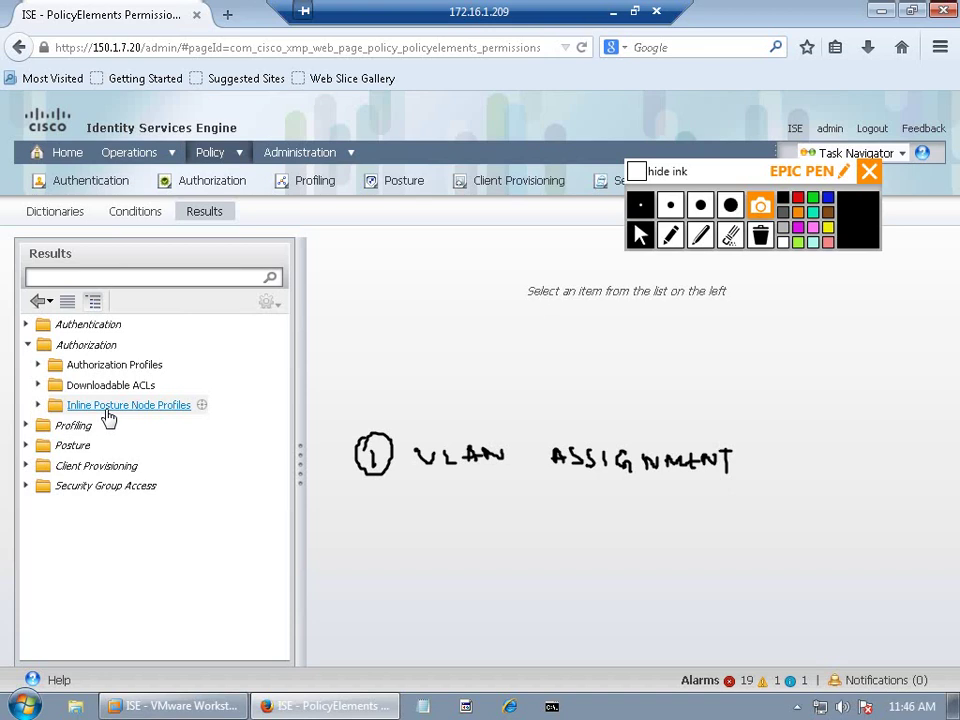
left_click(138, 366)
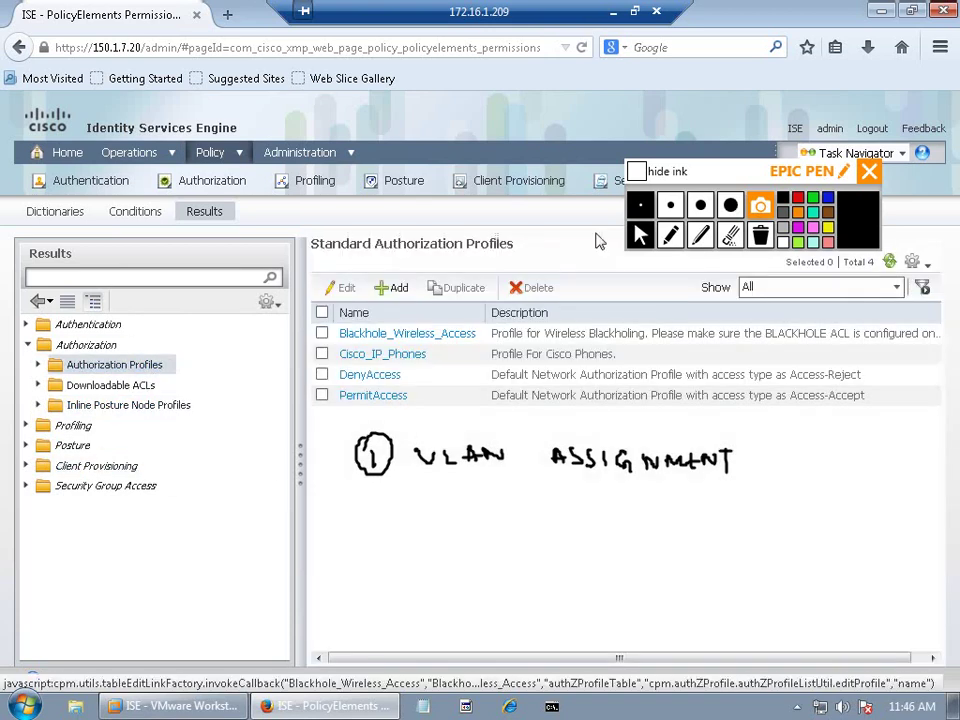
left_click(643, 172)
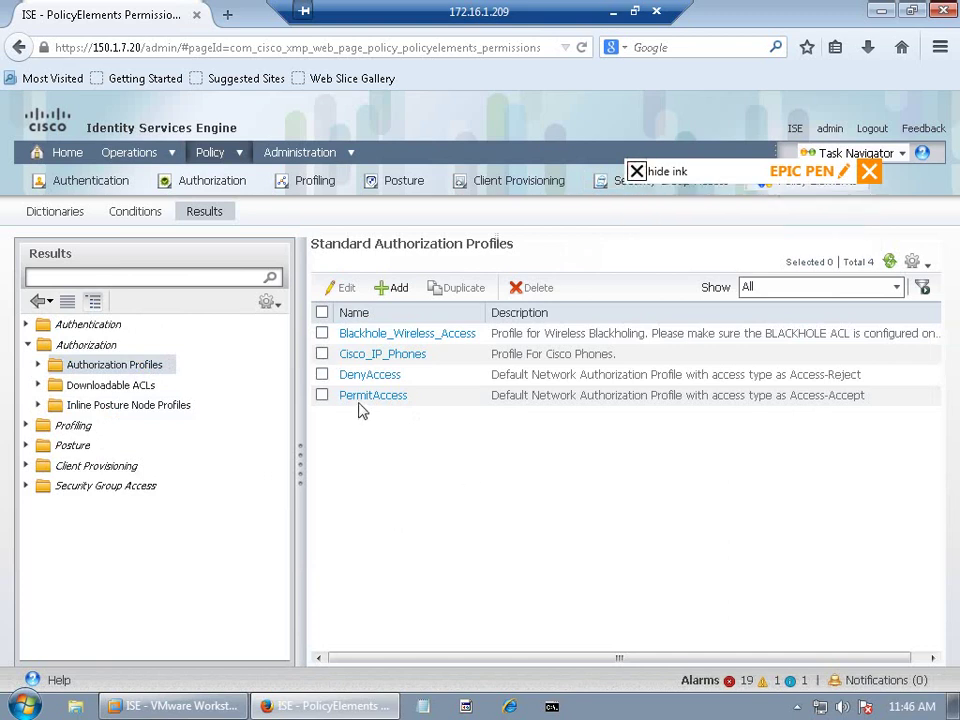
Step: Add the Sales_Result authorization profile with VLAN 10, dismissing the resulting error afterwards
left_click(393, 287)
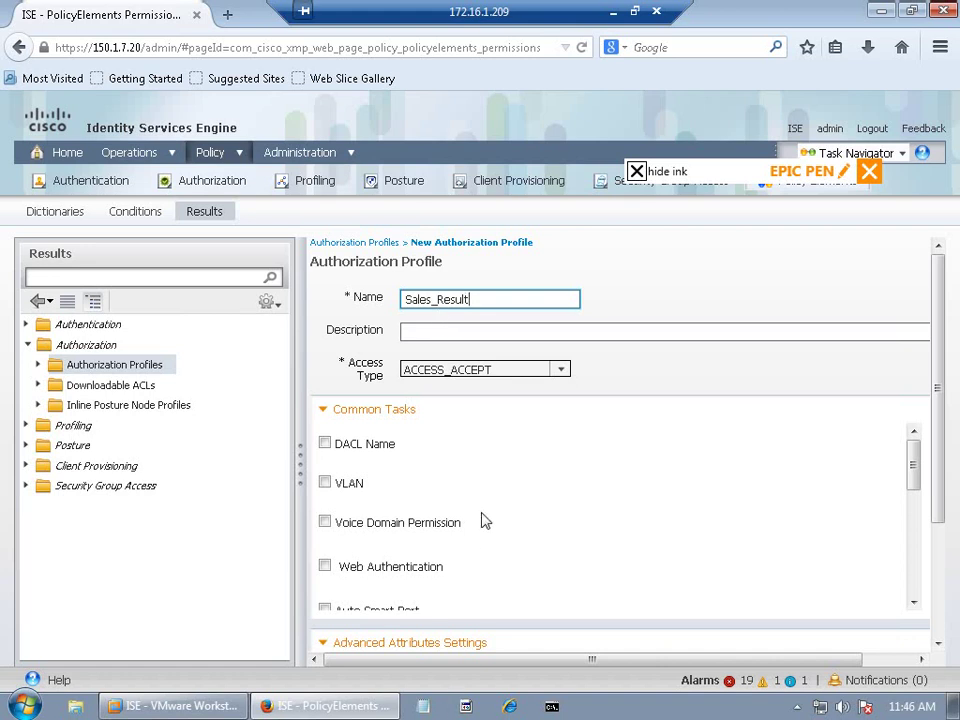
left_click(326, 483)
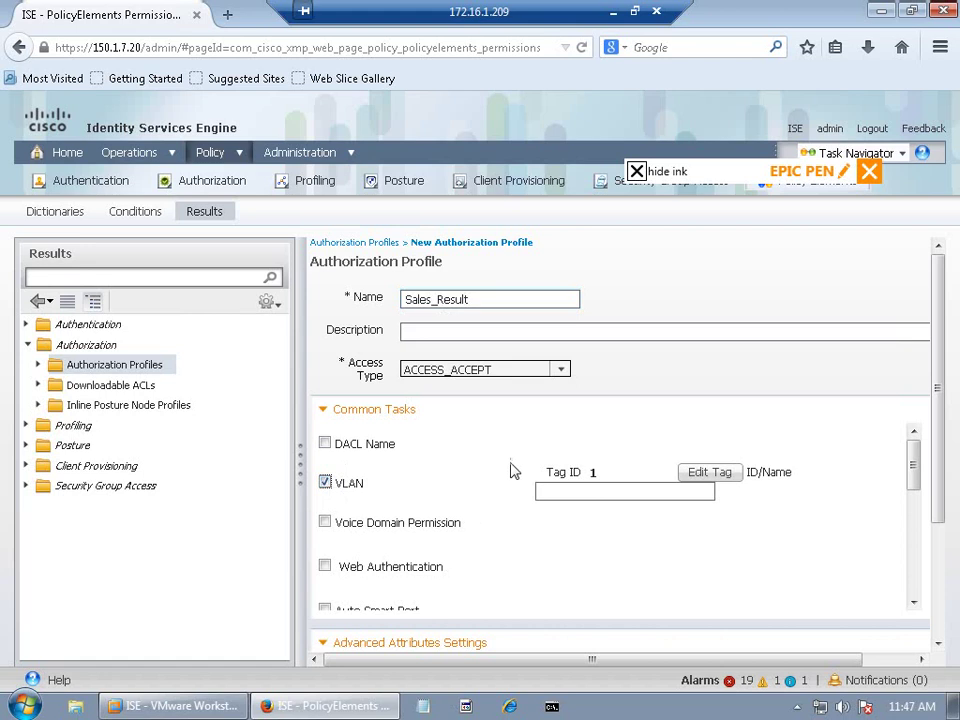
left_click(577, 489)
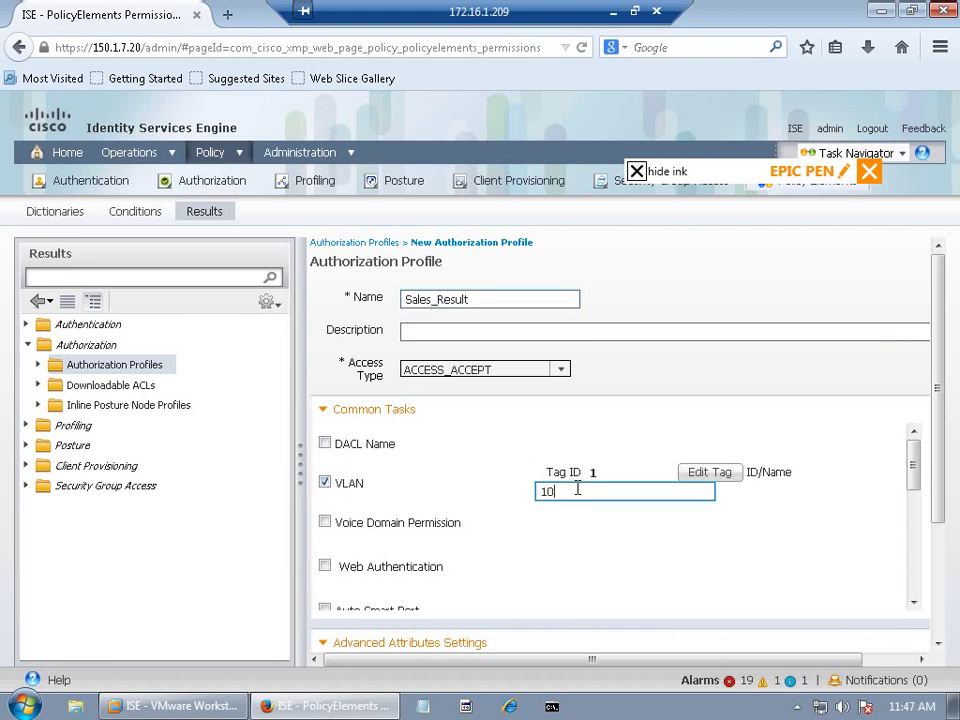
left_click(936, 553)
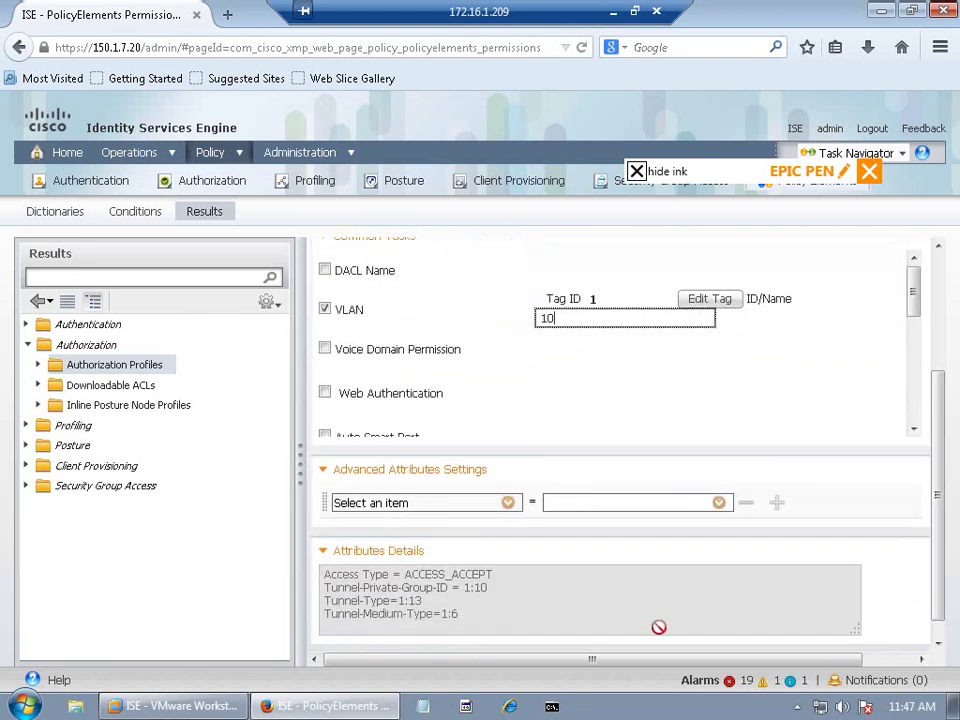
scroll(945, 570, "down", 1)
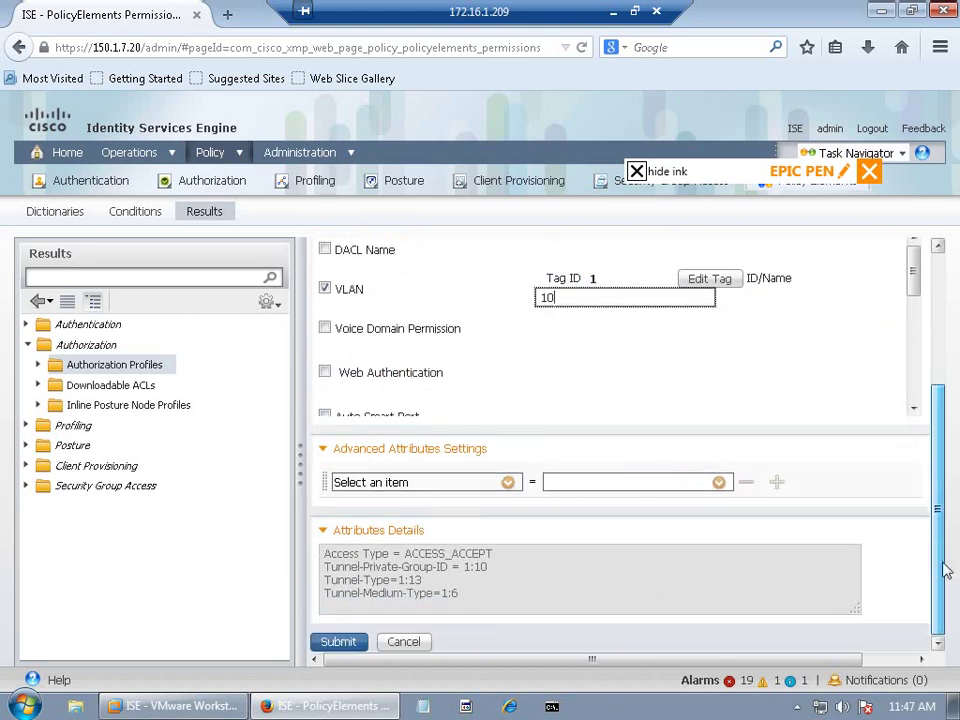
left_click(340, 643)
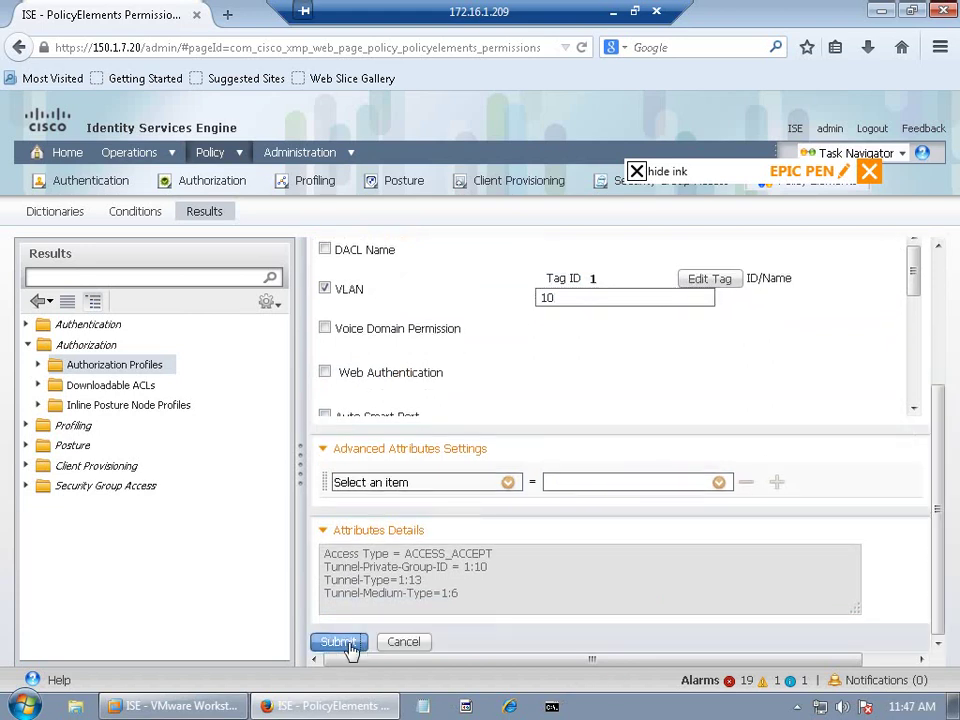
left_click(354, 647)
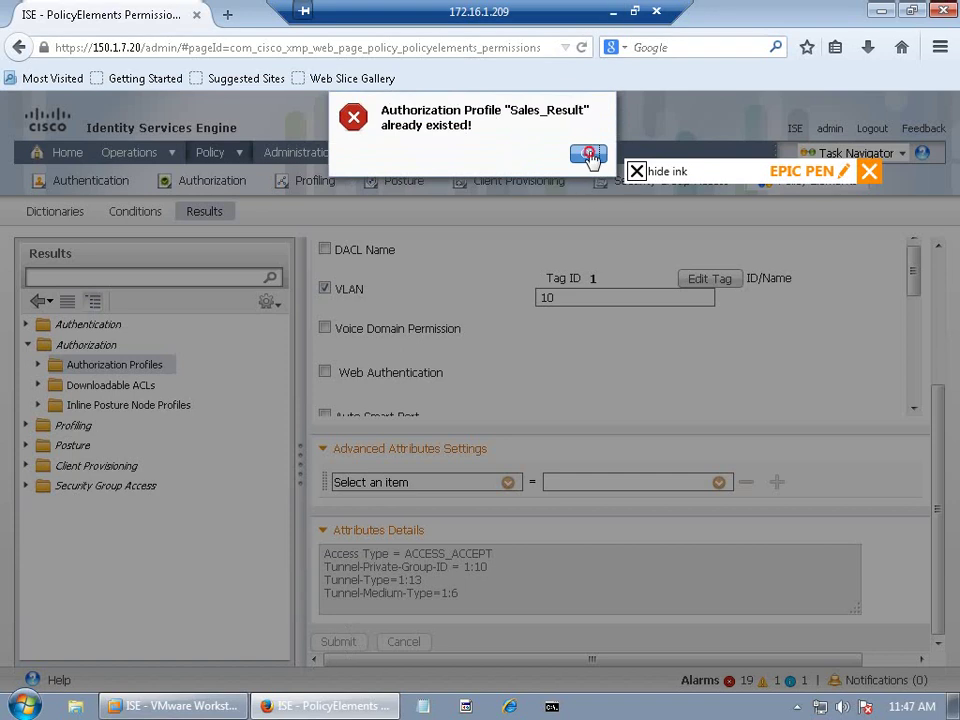
left_click(588, 152)
left_click(122, 367)
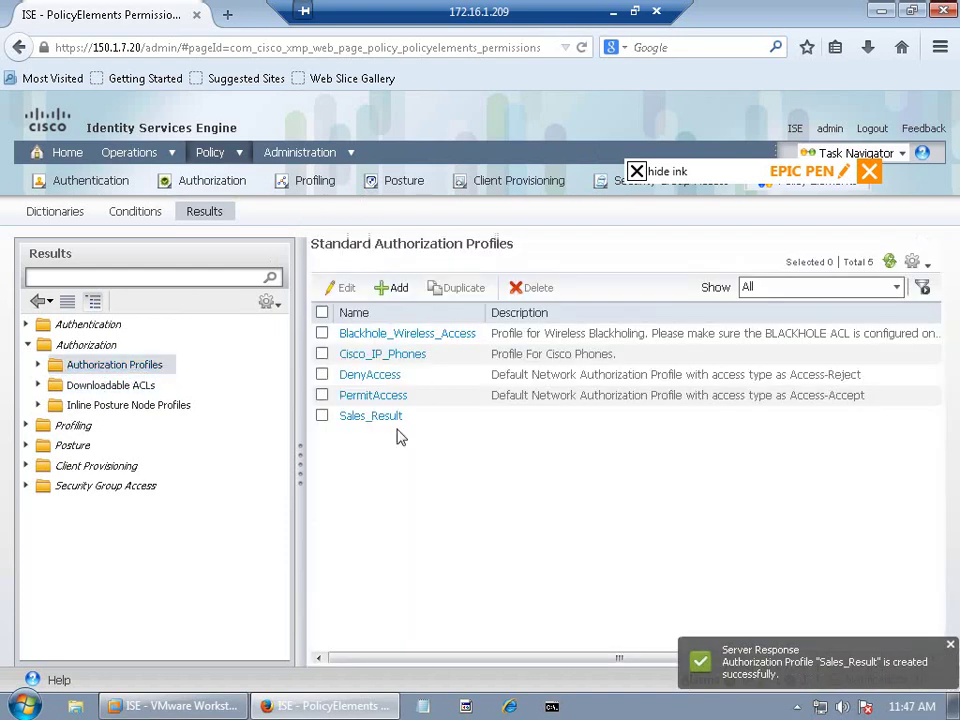
Step: Add the Mark_Result authorization profile with VLAN ID 20 and submit it
left_click(391, 287)
left_click(475, 297)
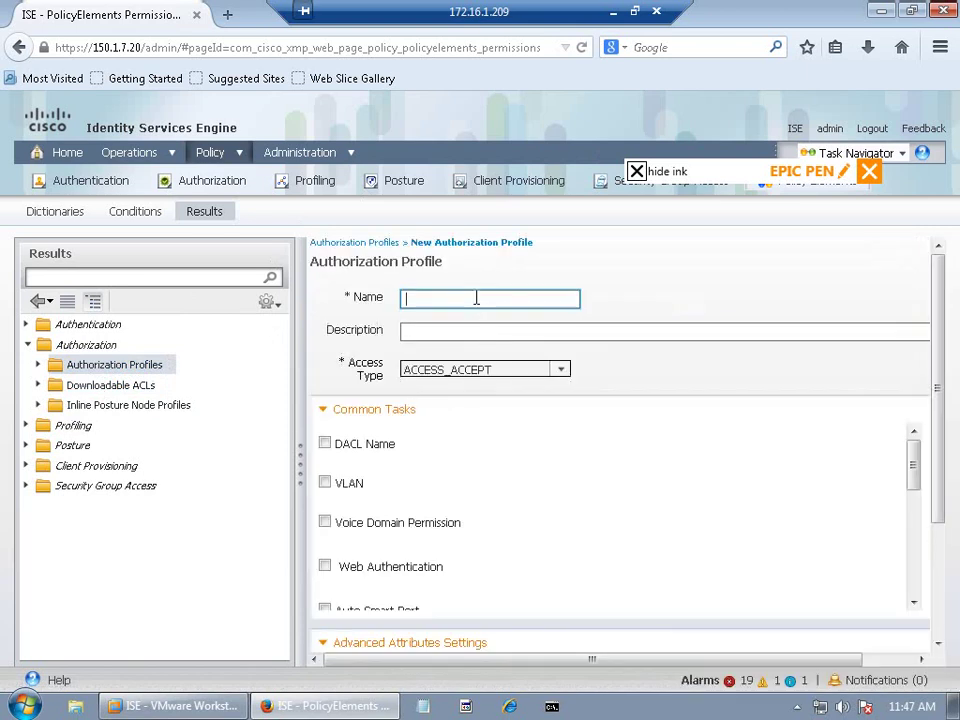
type("Mark_T")
key("BackSpace")
type("Result")
left_click(324, 482)
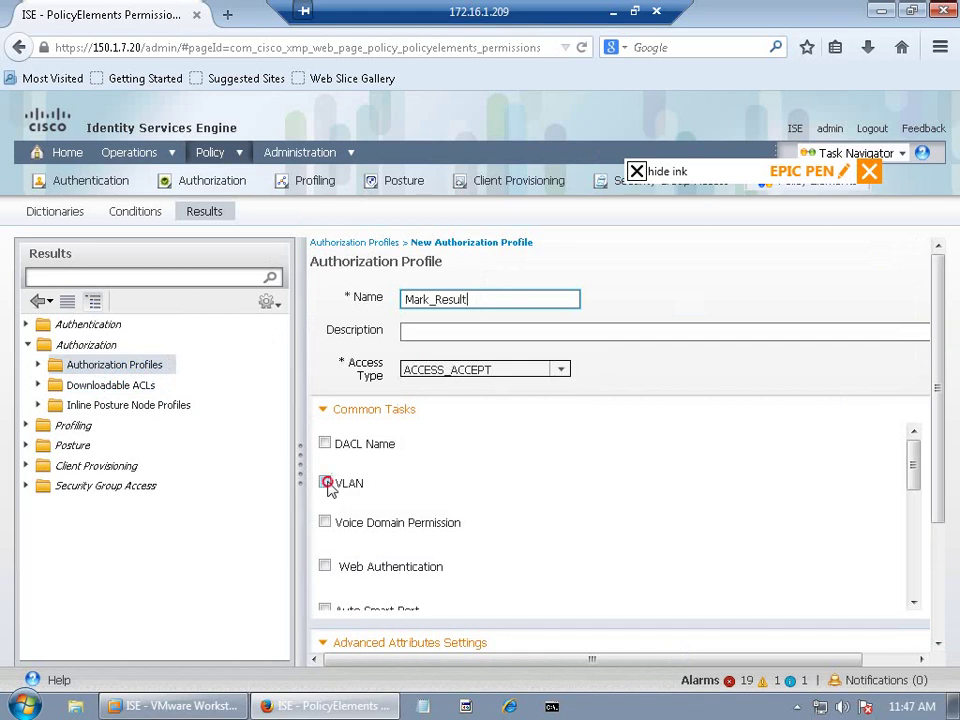
left_click(578, 490)
type("2")
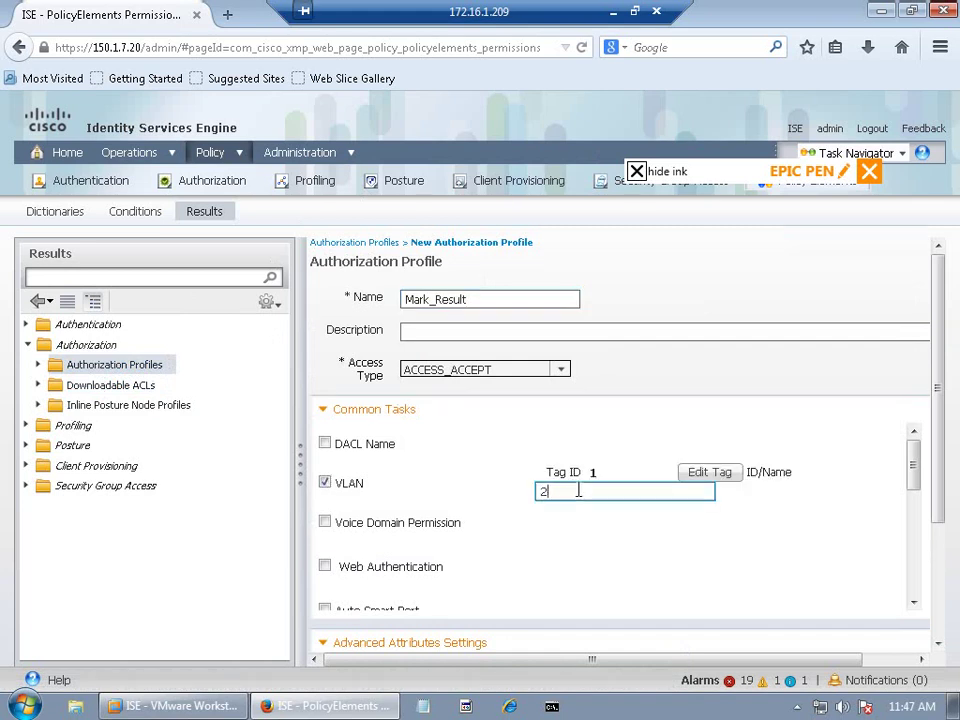
type("0")
left_click(938, 645)
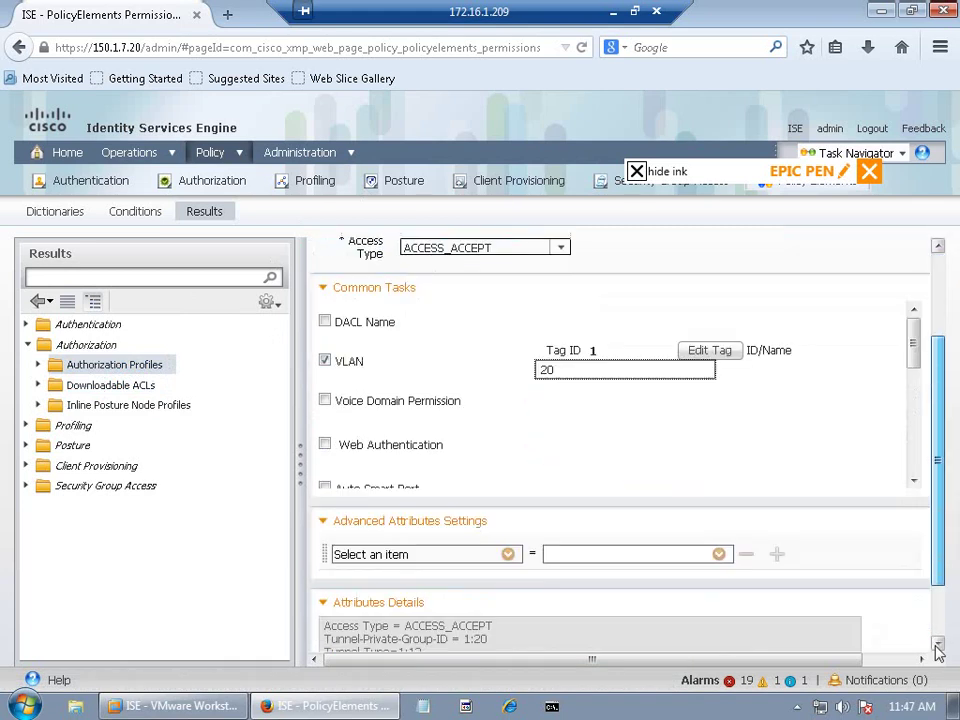
left_click(938, 645)
left_click(340, 642)
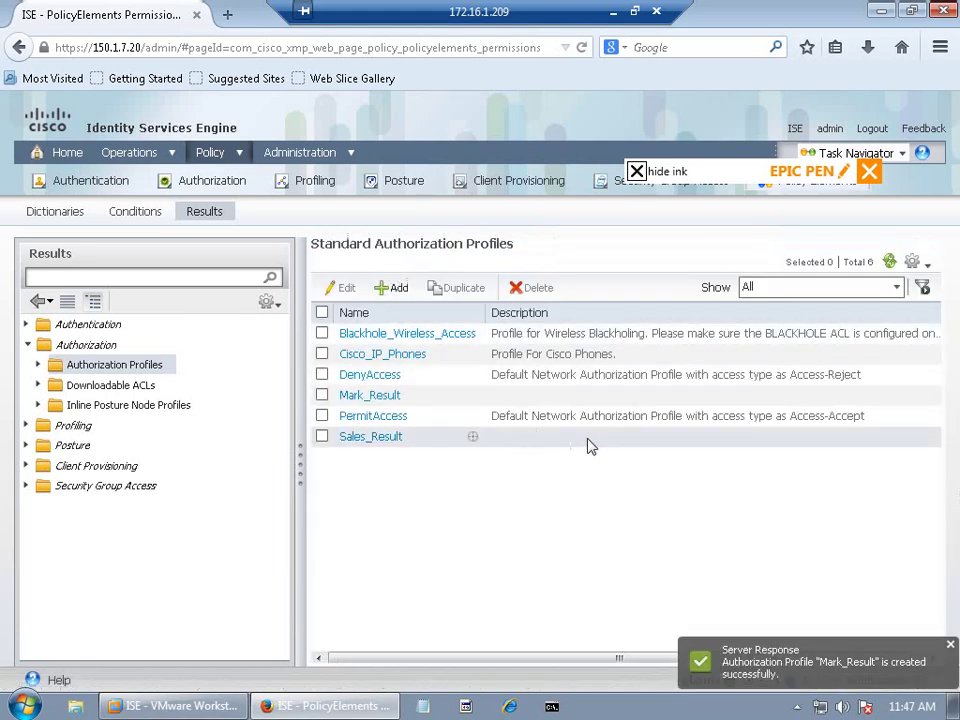
Step: Add the IT_Result authorization profile with VLAN ID 30 and submit it
left_click(395, 290)
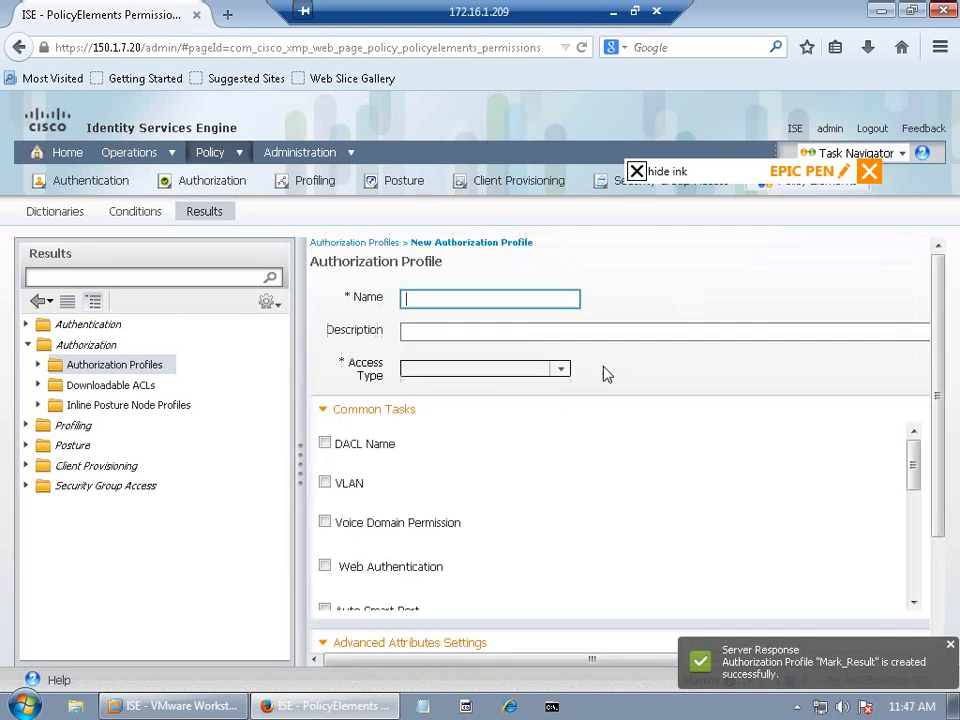
left_click(632, 330)
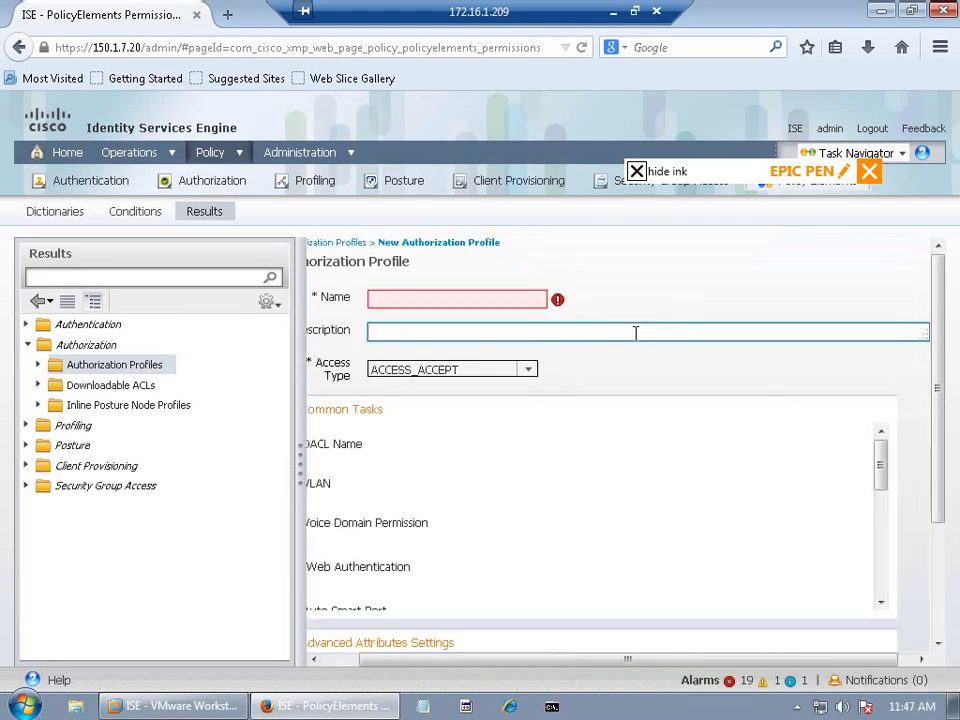
left_click(435, 298)
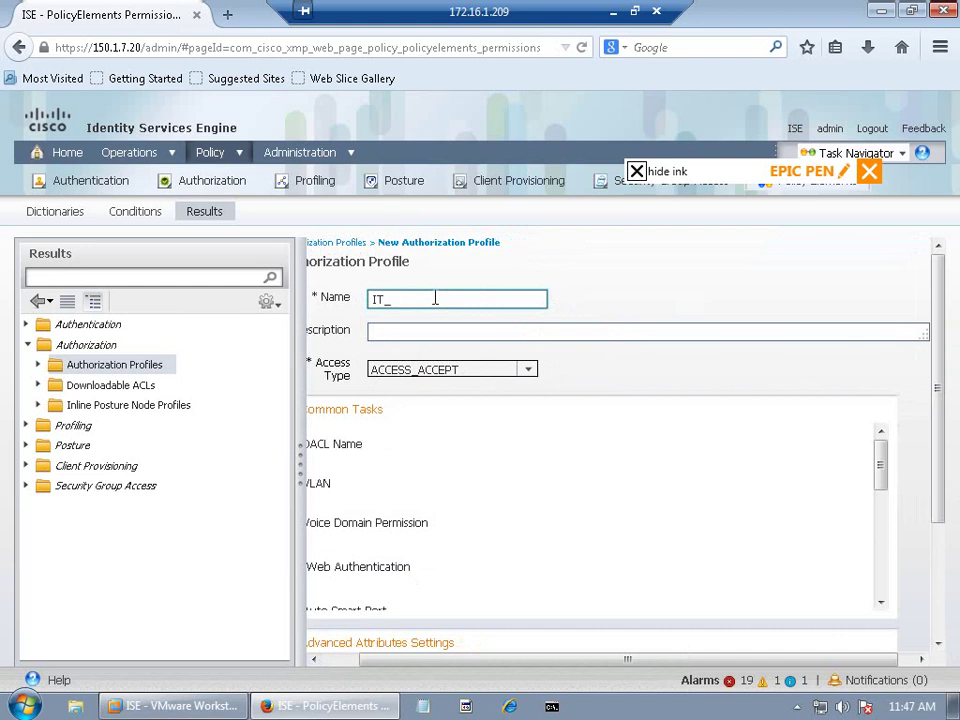
type("t")
left_click_drag(427, 660, 391, 660)
left_click(324, 482)
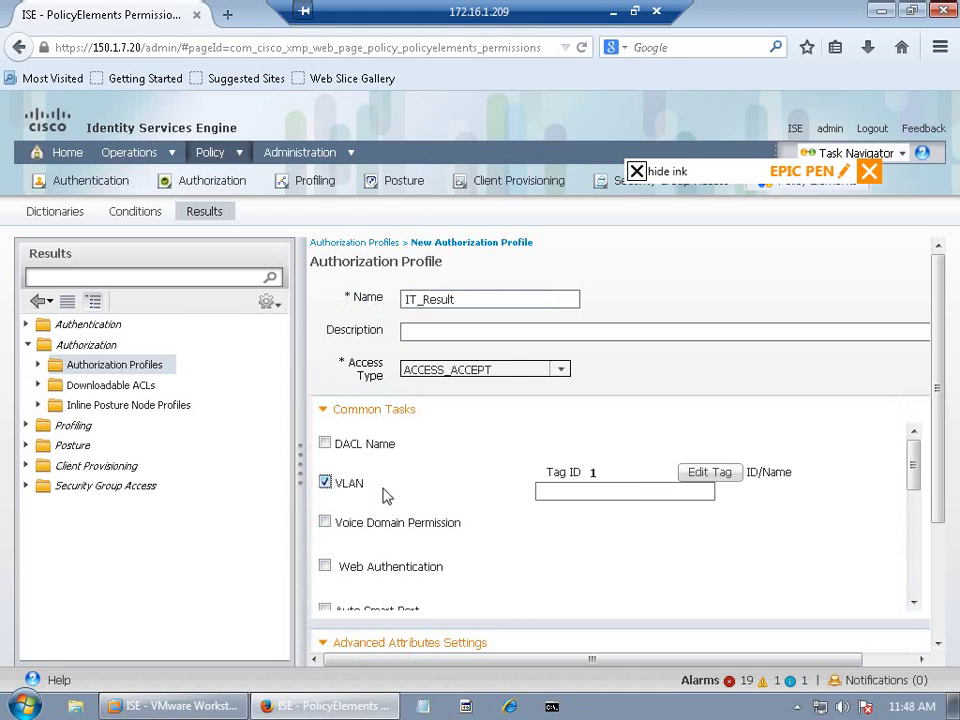
left_click(639, 494)
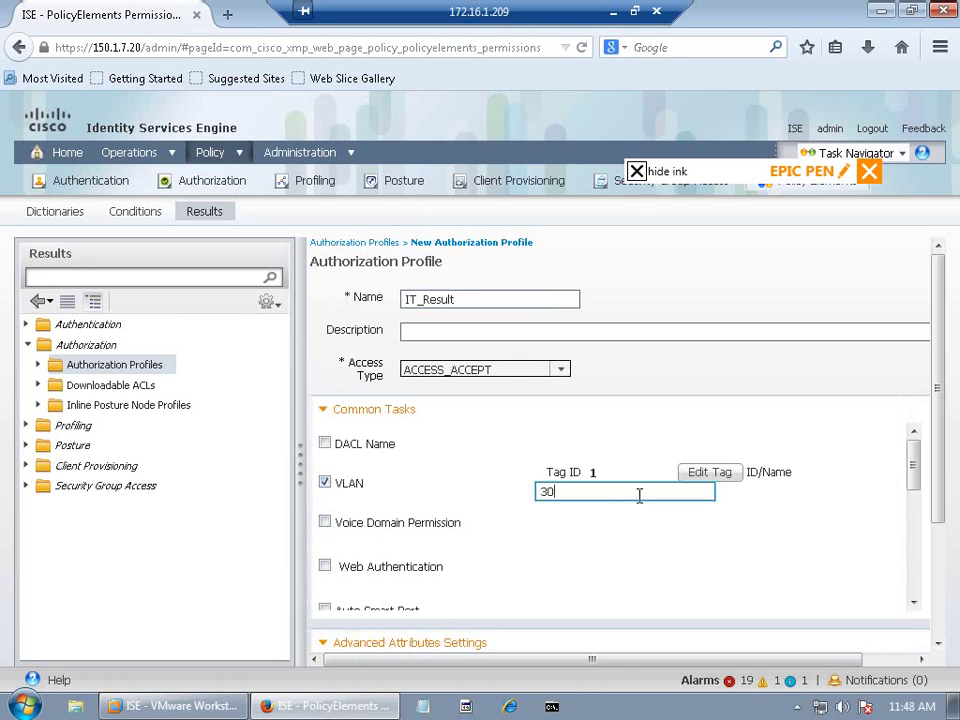
left_click(945, 538)
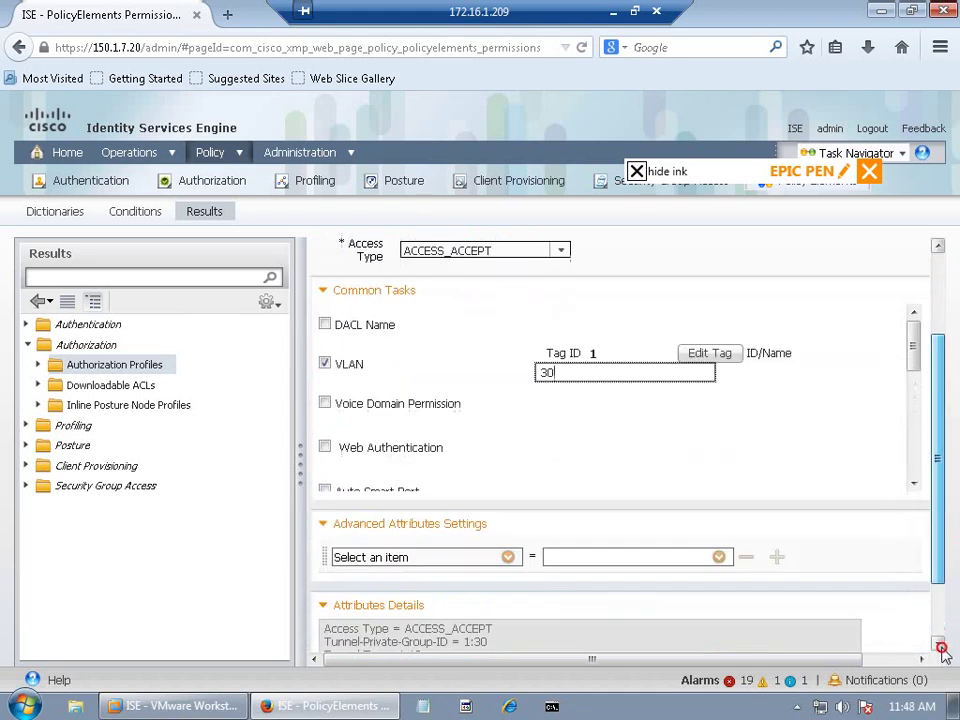
left_click(942, 648)
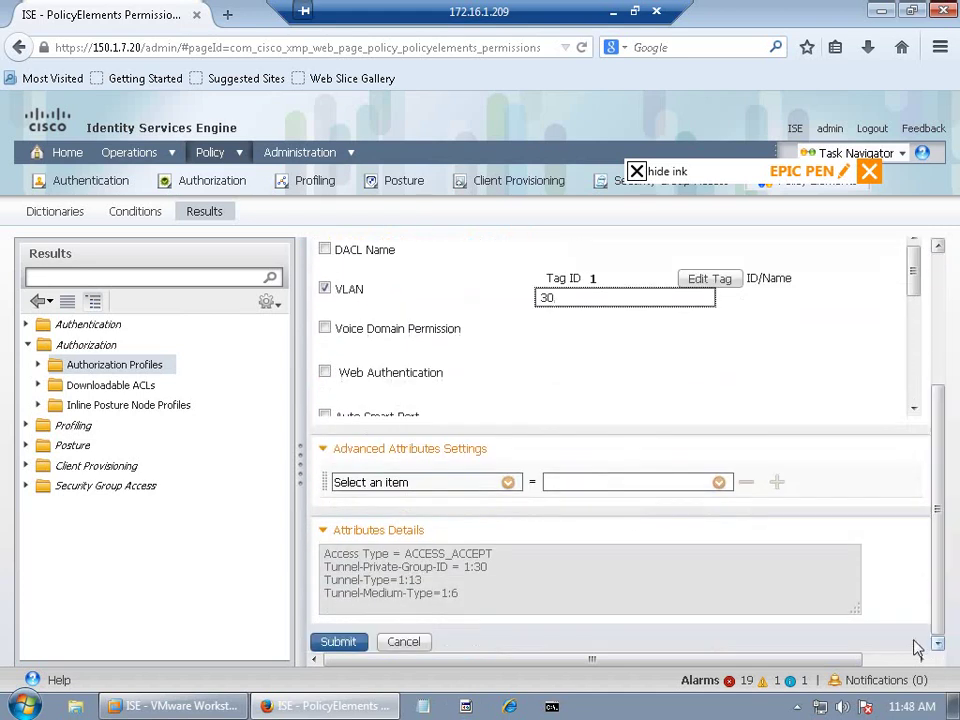
left_click(342, 648)
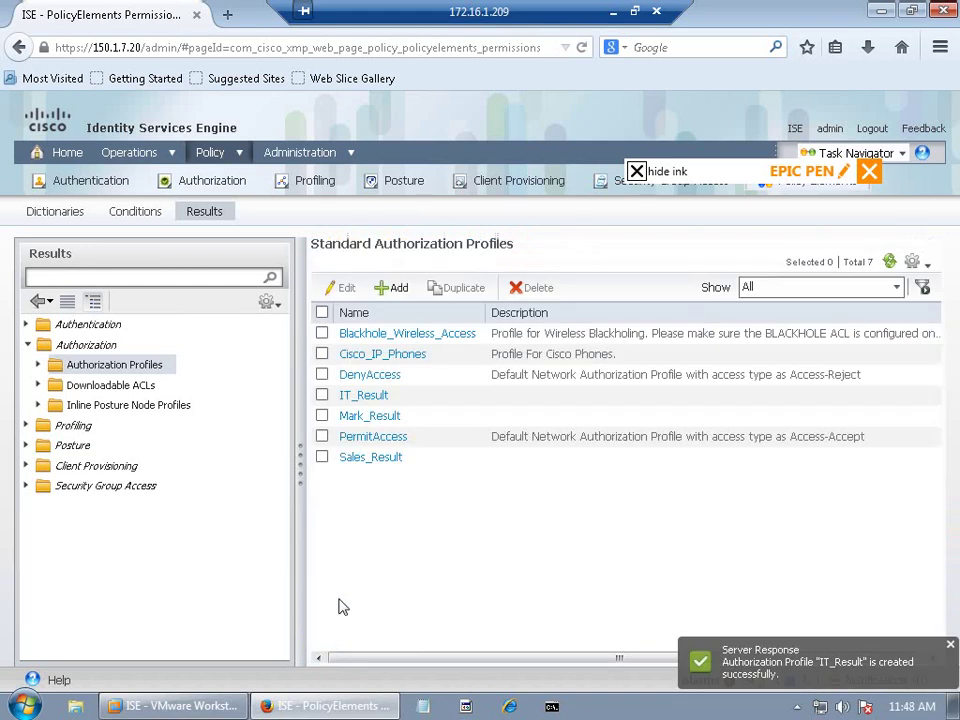
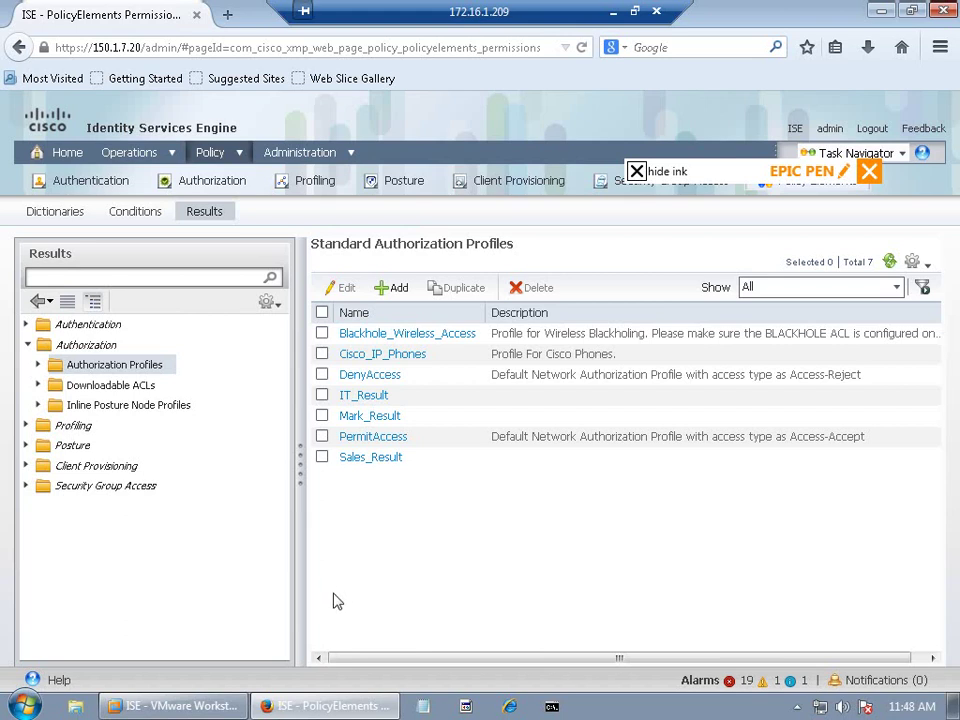
Step: Go to Policy > Authorization and show the actions for the Wireless Black List Default rule
left_click(240, 154)
left_click(242, 205)
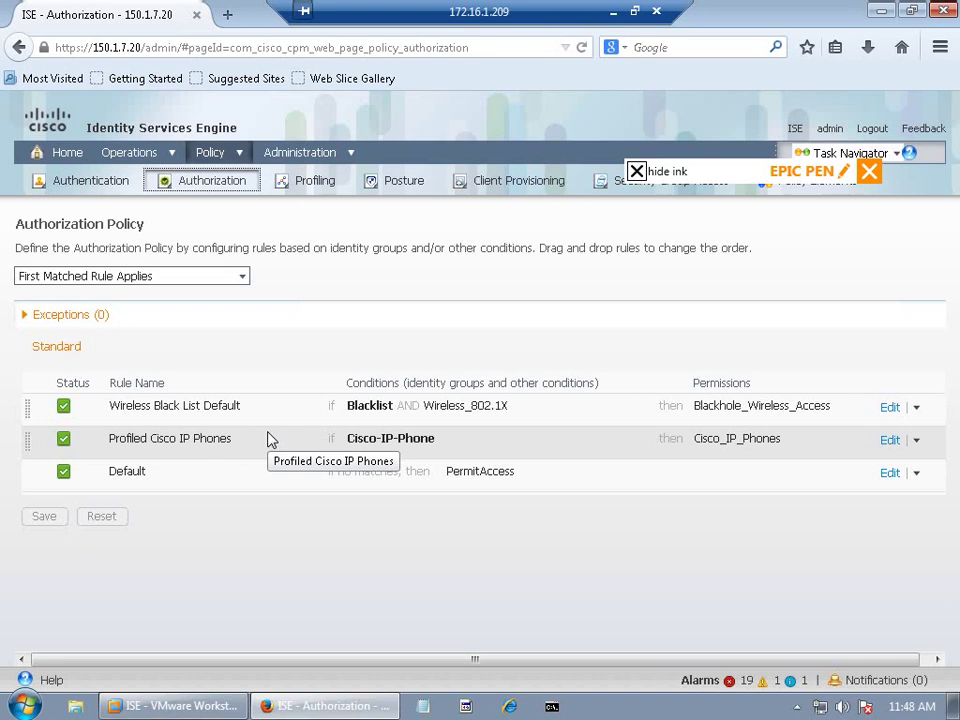
left_click(918, 409)
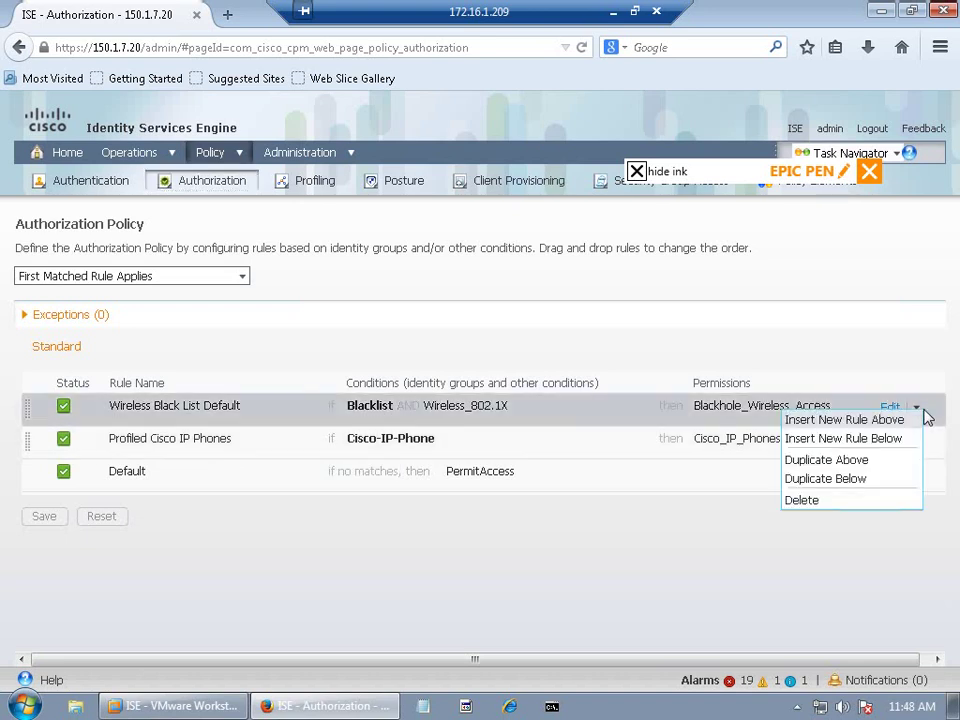
Step: Insert a new rule above the top rule and name it Sales-RULE
left_click(862, 421)
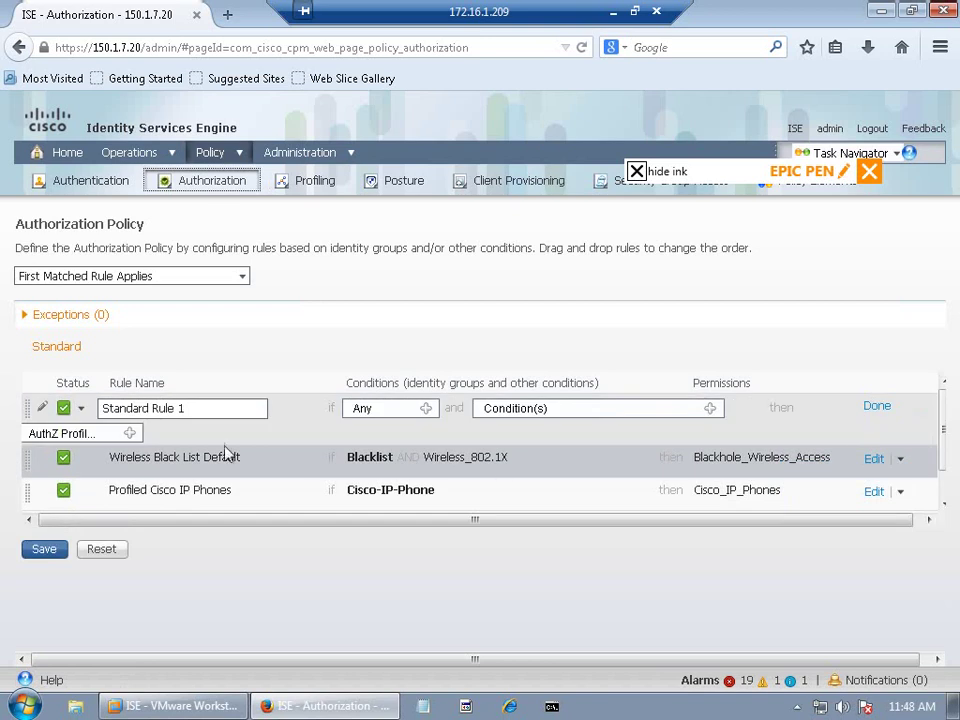
left_click_drag(204, 407, 60, 440)
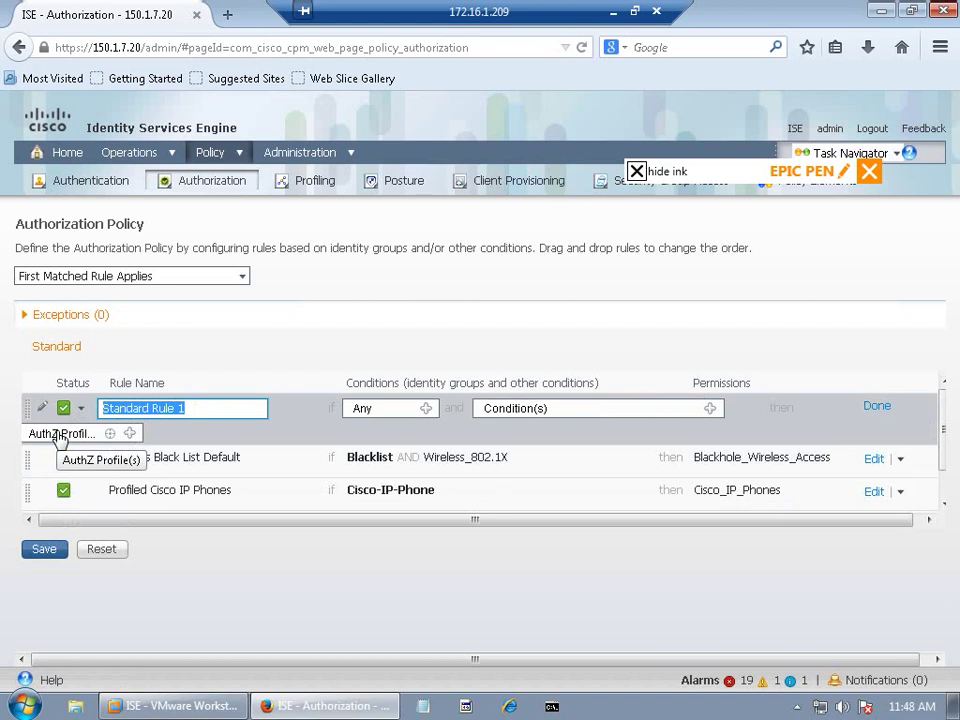
type("Sa")
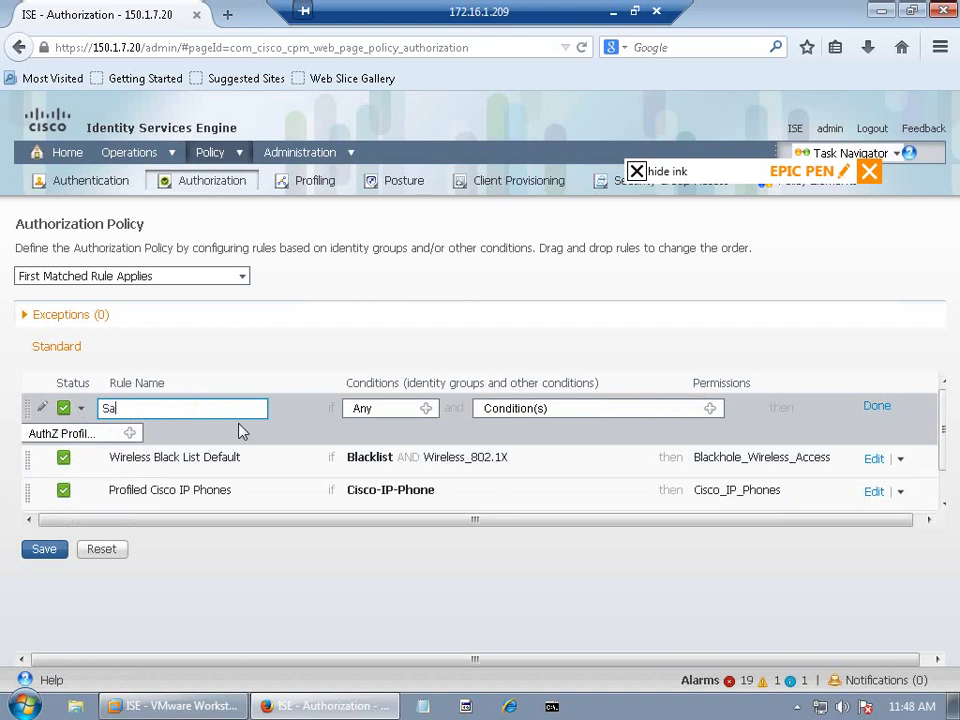
type("les-RULE")
Step: Set Sales-RULE's identity group to User Identity Groups > SALES
left_click(430, 413)
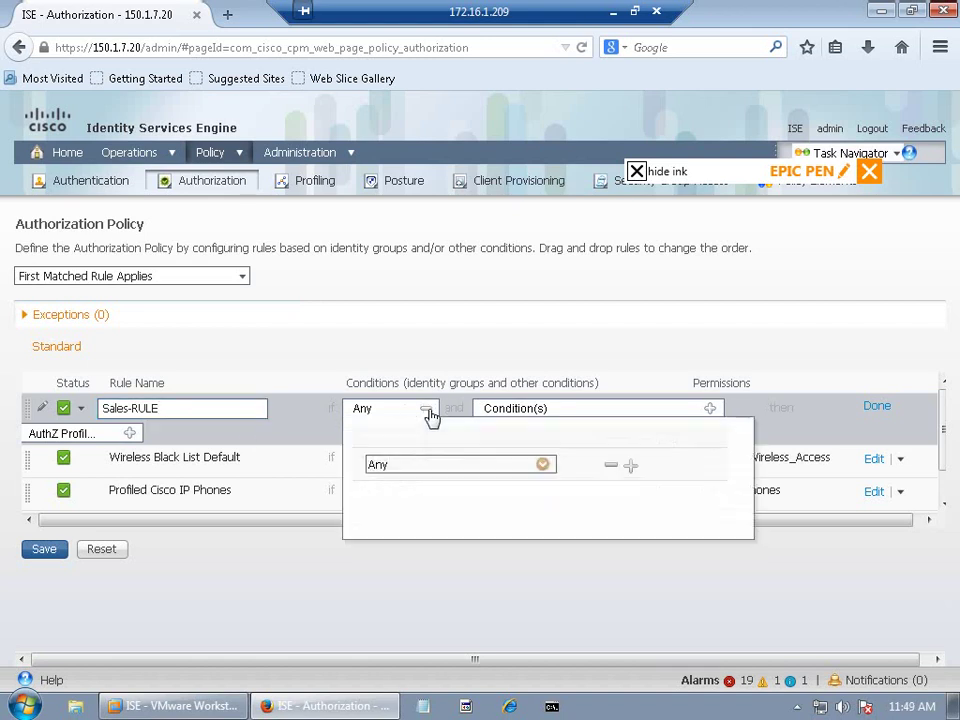
left_click(541, 468)
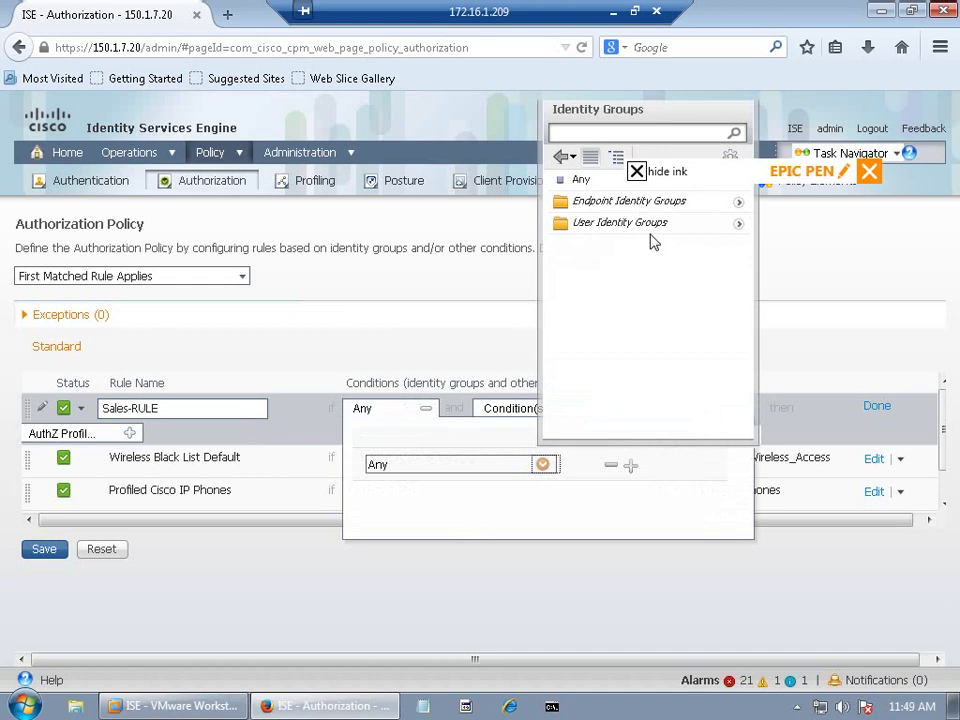
left_click(738, 224)
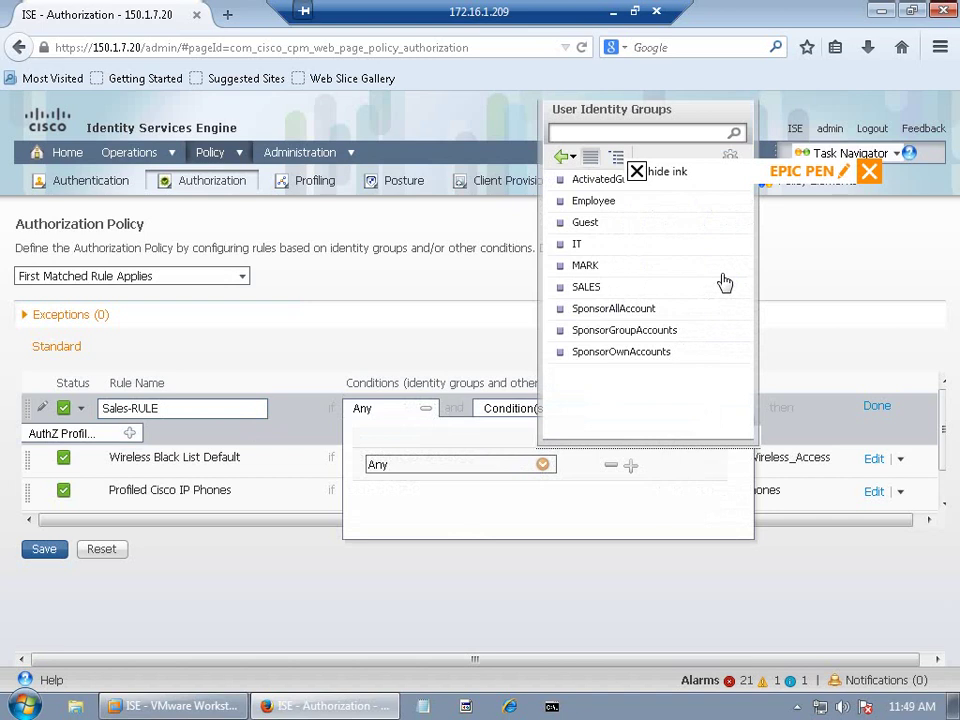
left_click(590, 290)
left_click(503, 314)
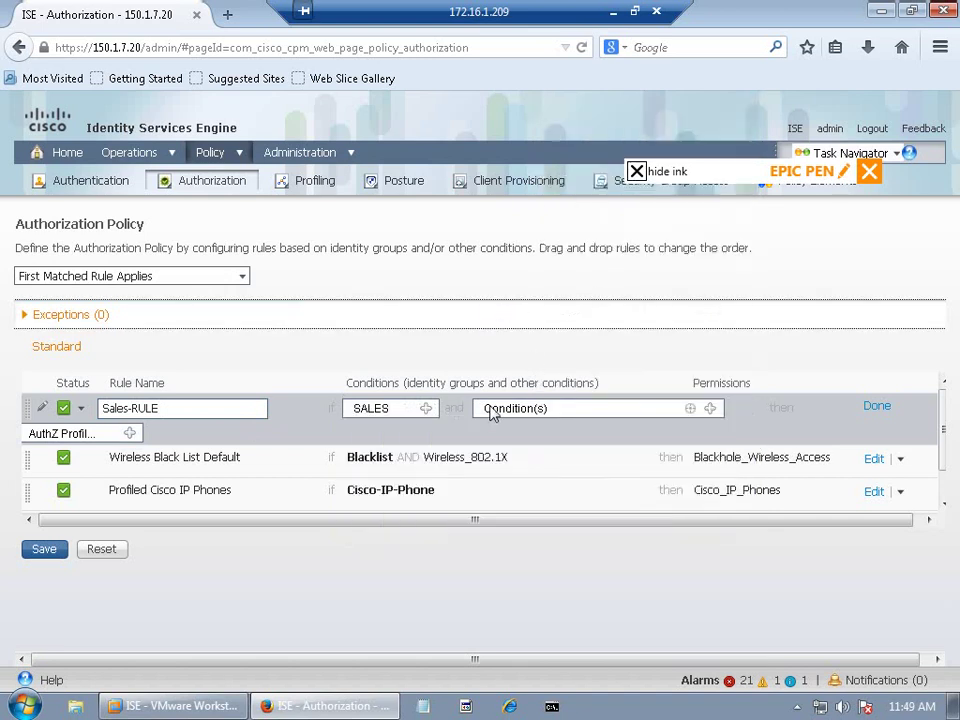
left_click(710, 409)
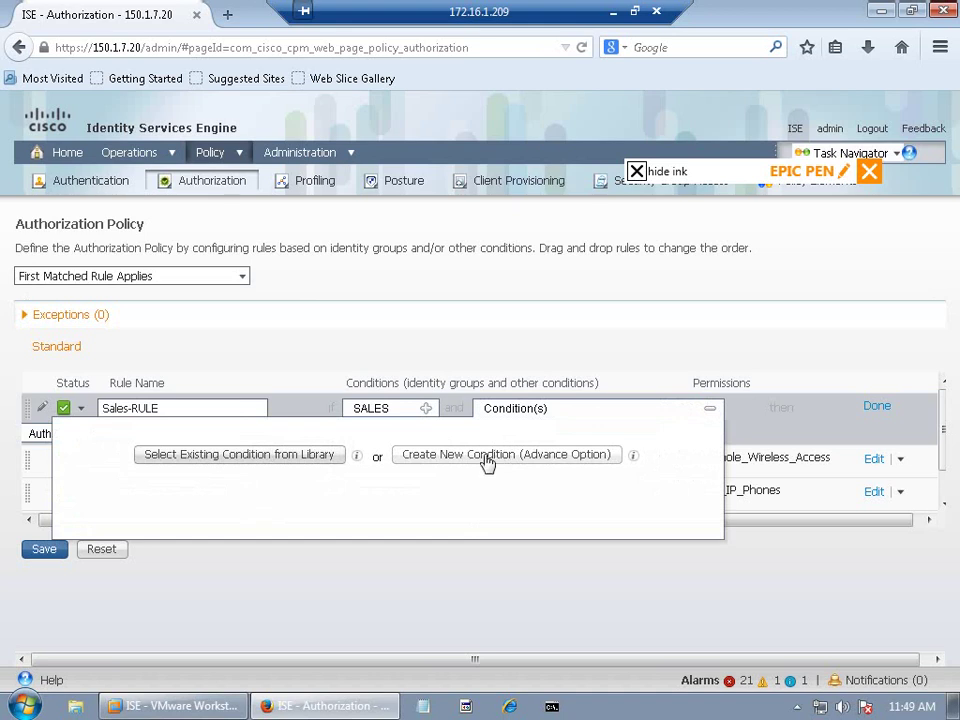
Step: Add the library's Wired_802.1X compound condition to Sales-RULE
left_click(290, 456)
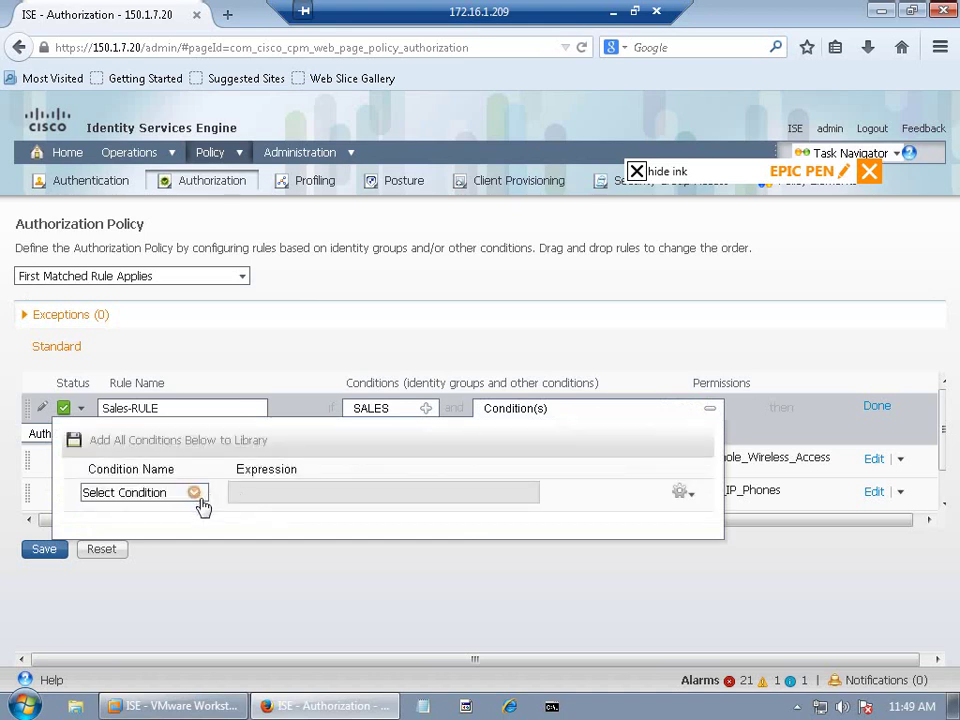
left_click(195, 493)
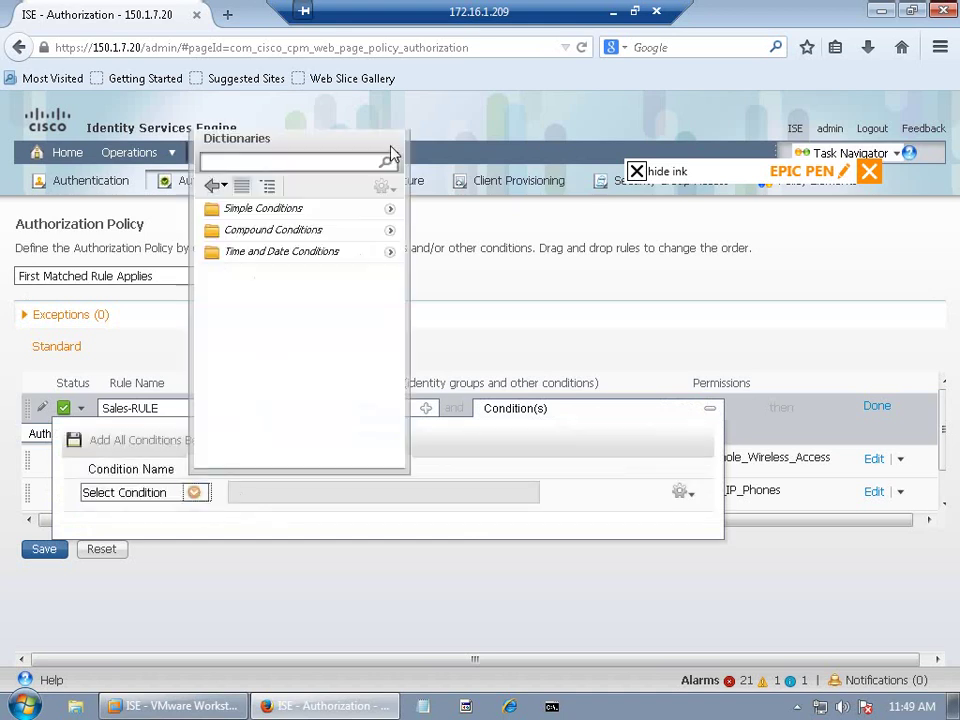
left_click(391, 231)
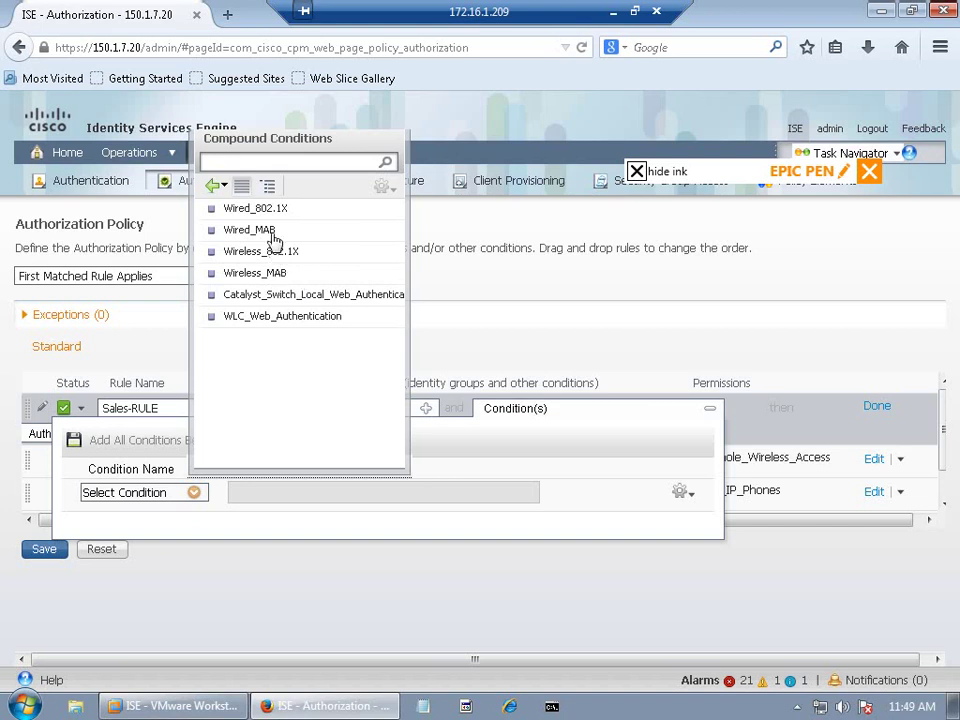
left_click(255, 208)
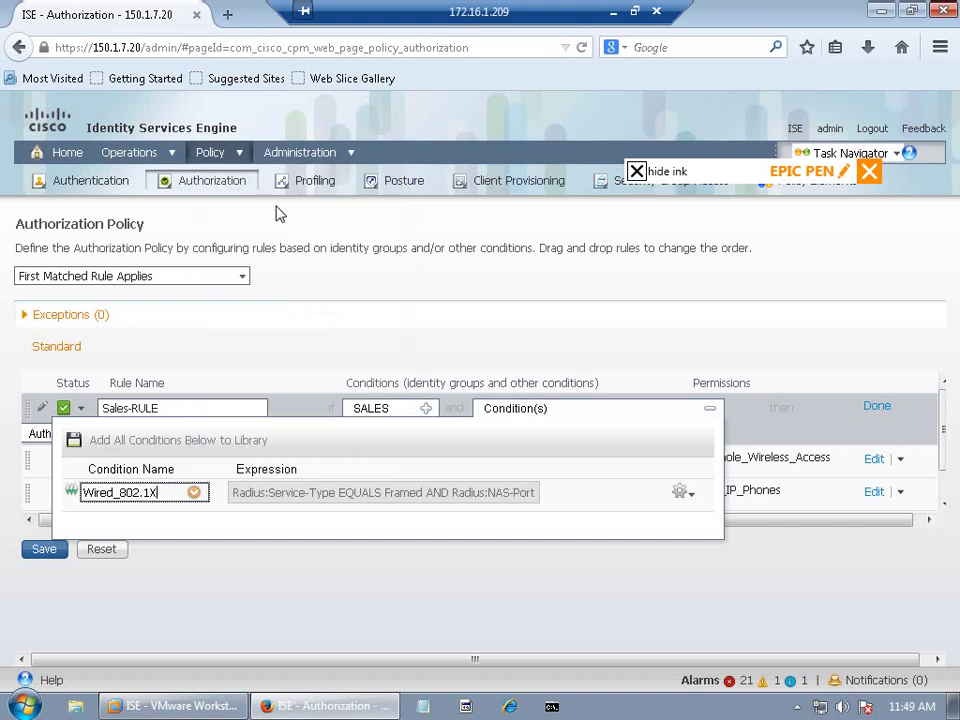
left_click(302, 358)
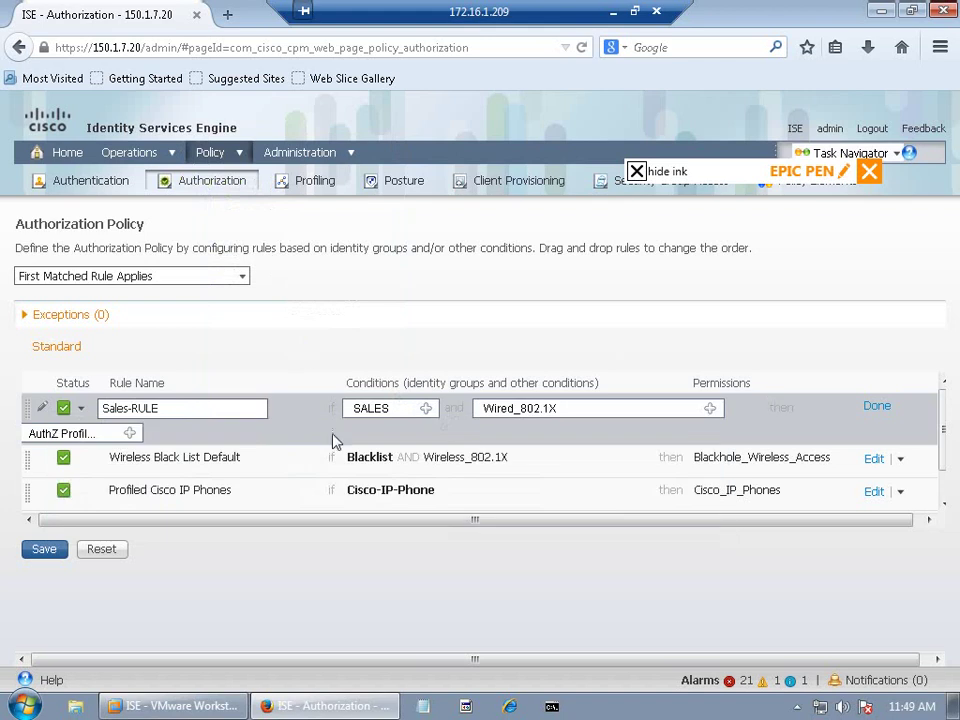
Step: Assign the Standard > Sales_Result profile to Sales-RULE and finish editing the rule
left_click(130, 434)
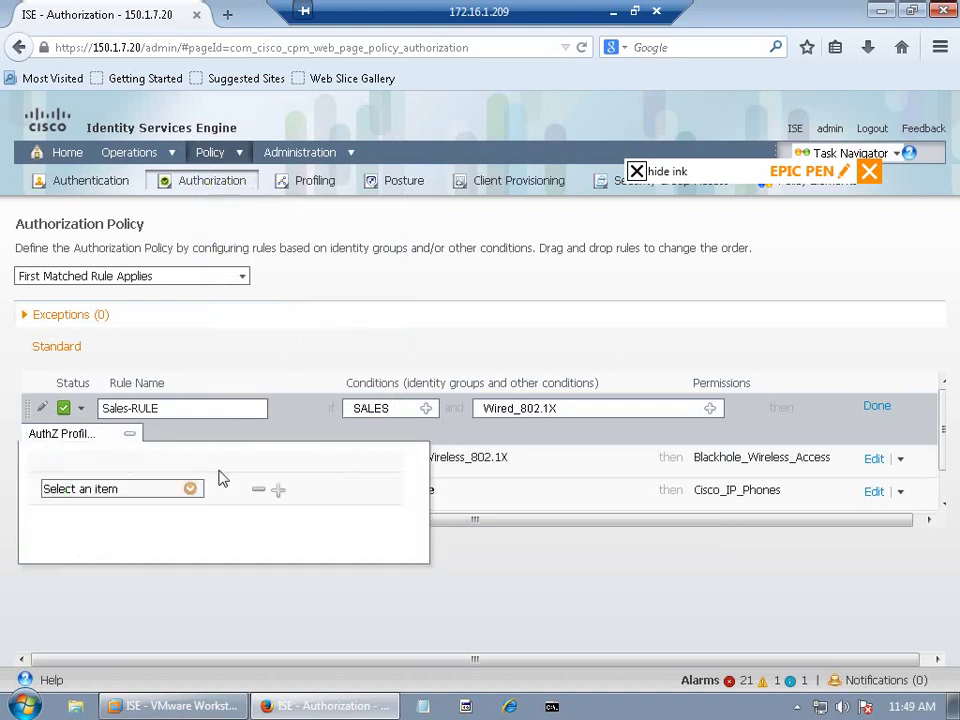
left_click(190, 489)
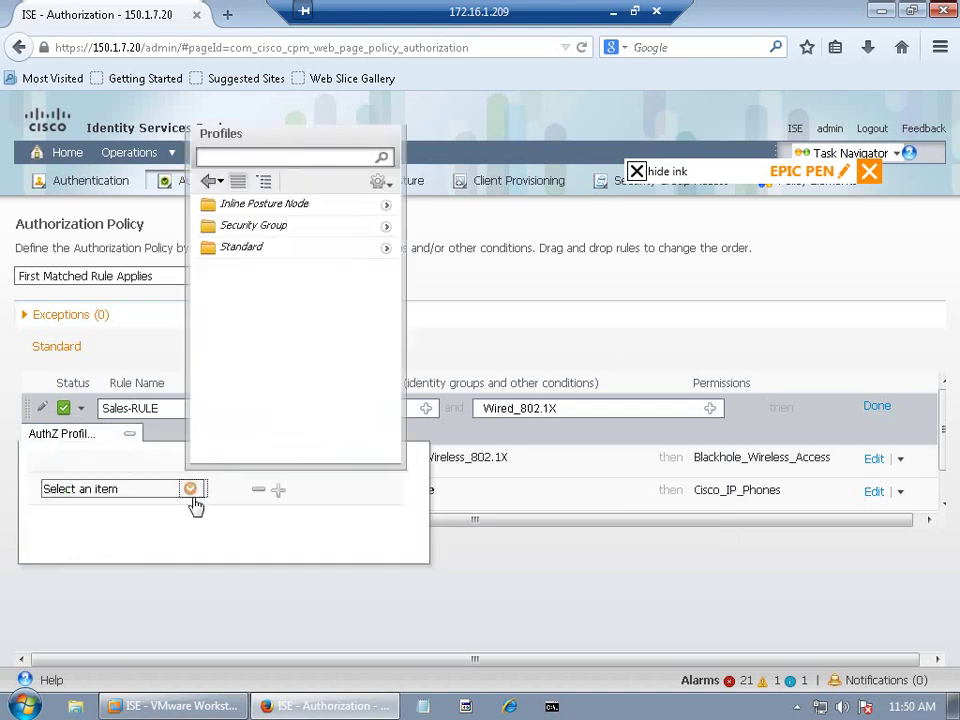
left_click(387, 256)
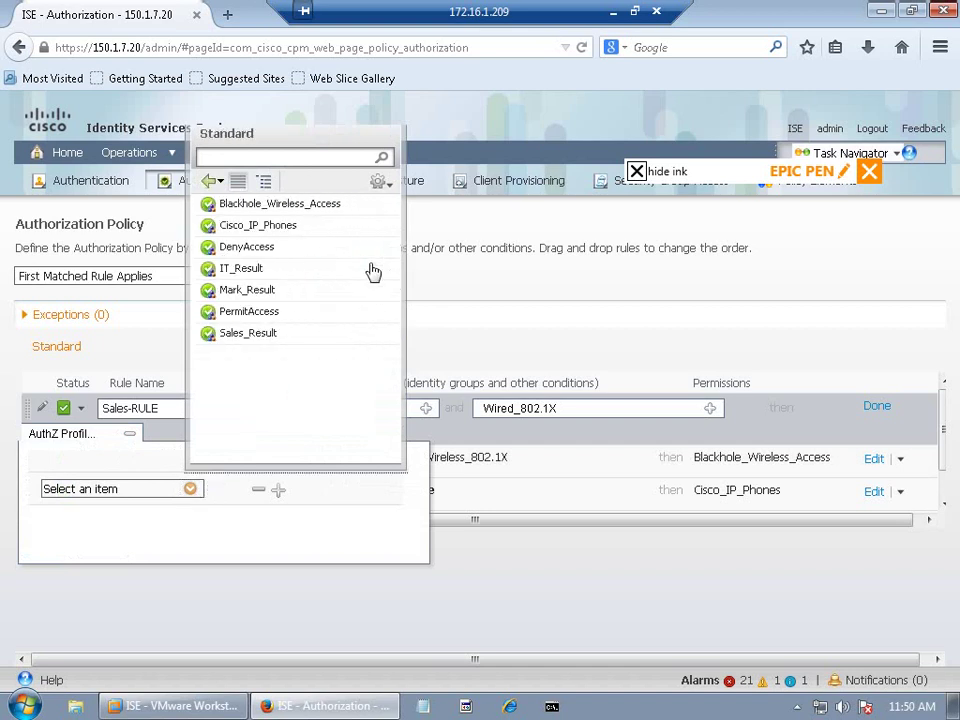
left_click(268, 341)
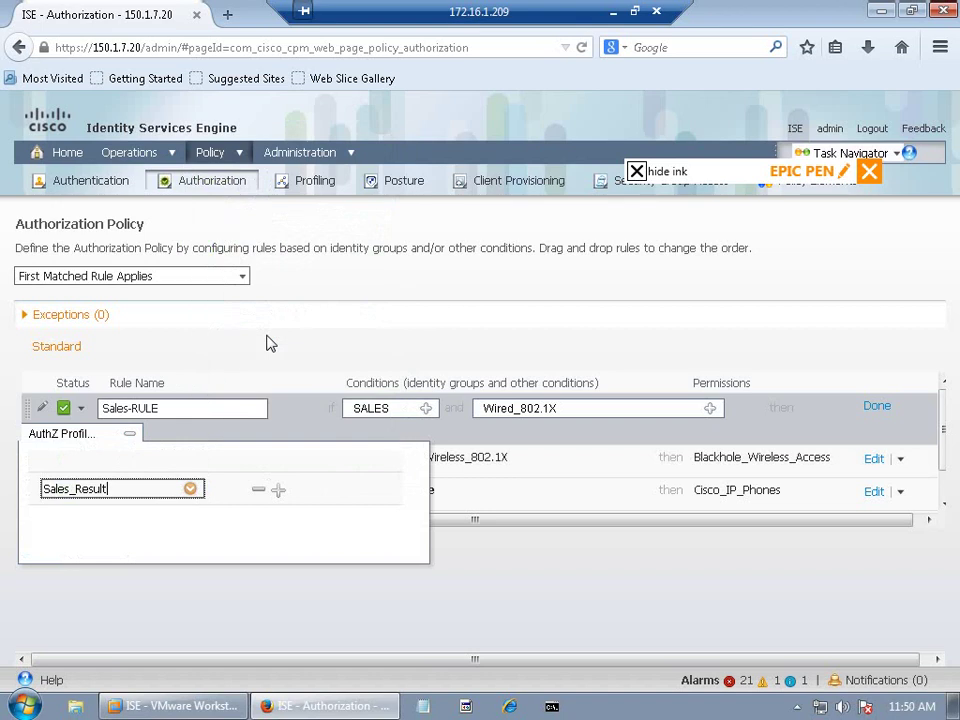
left_click(343, 343)
left_click(877, 404)
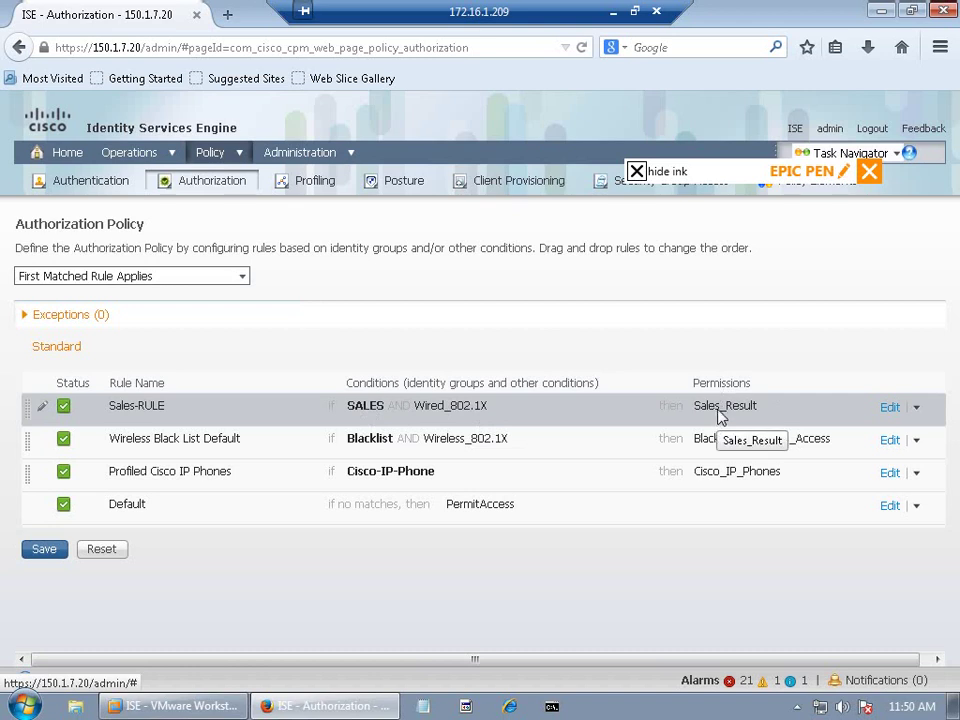
left_click(916, 410)
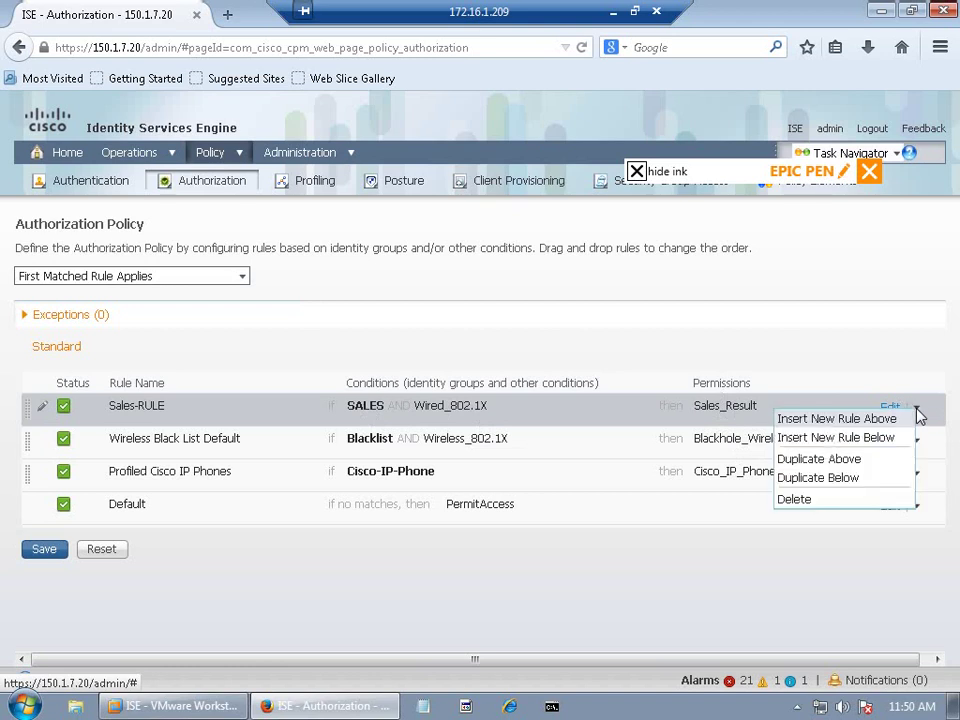
Step: Duplicate Sales-RULE above itself and set the copy's identity group to MARK
left_click(822, 460)
left_click(428, 410)
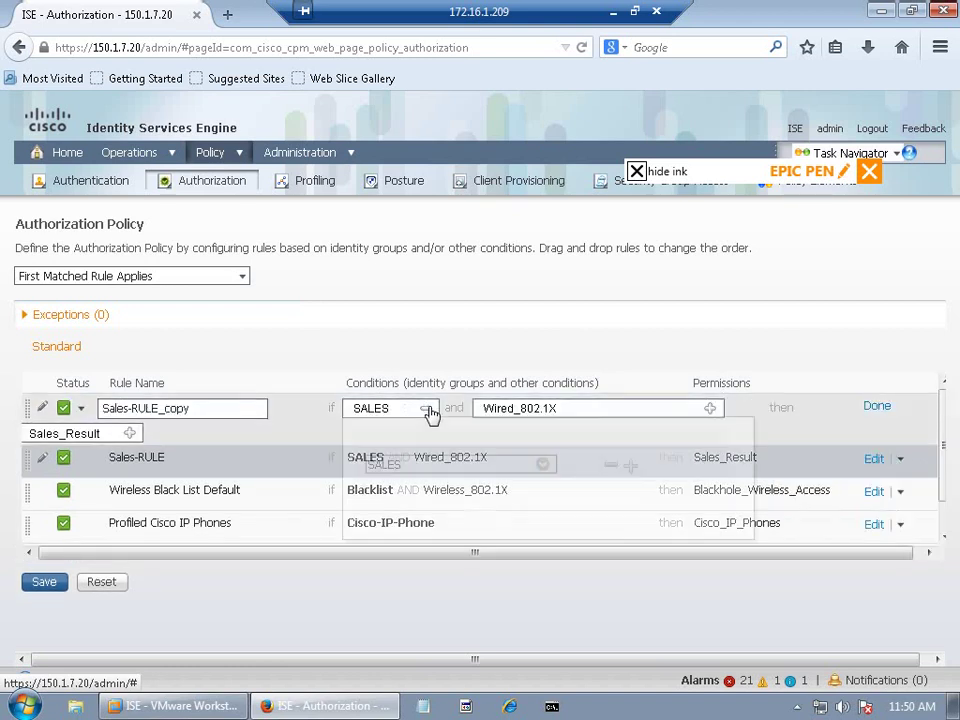
left_click(542, 465)
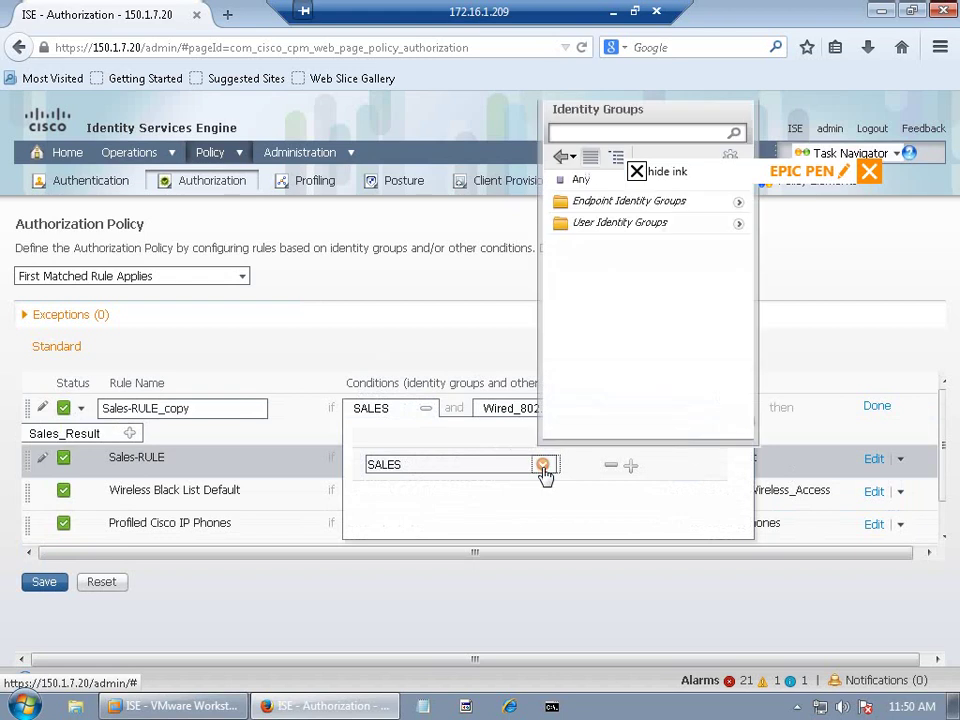
left_click(738, 224)
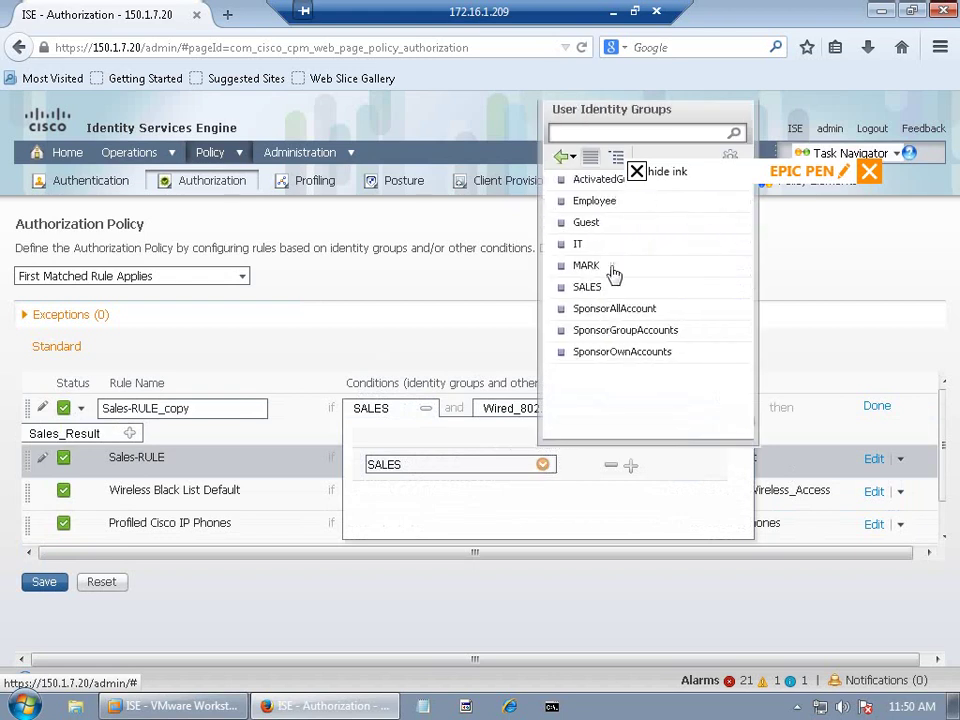
left_click(596, 272)
left_click(525, 304)
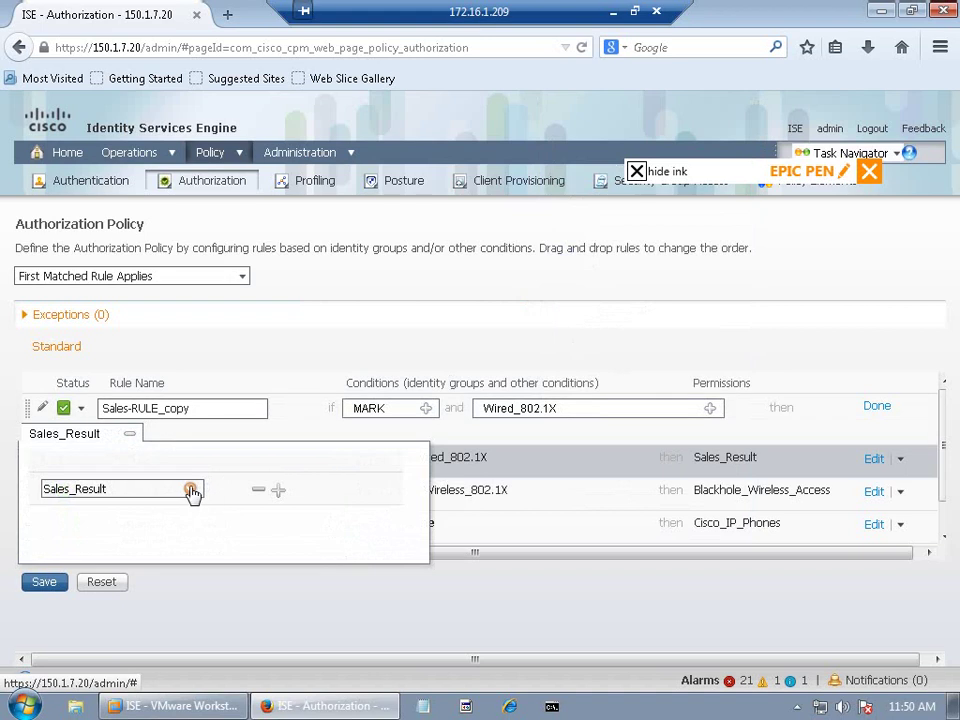
Step: Give the copied rule the Standard > Mark_Result profile
left_click(191, 489)
left_click(385, 250)
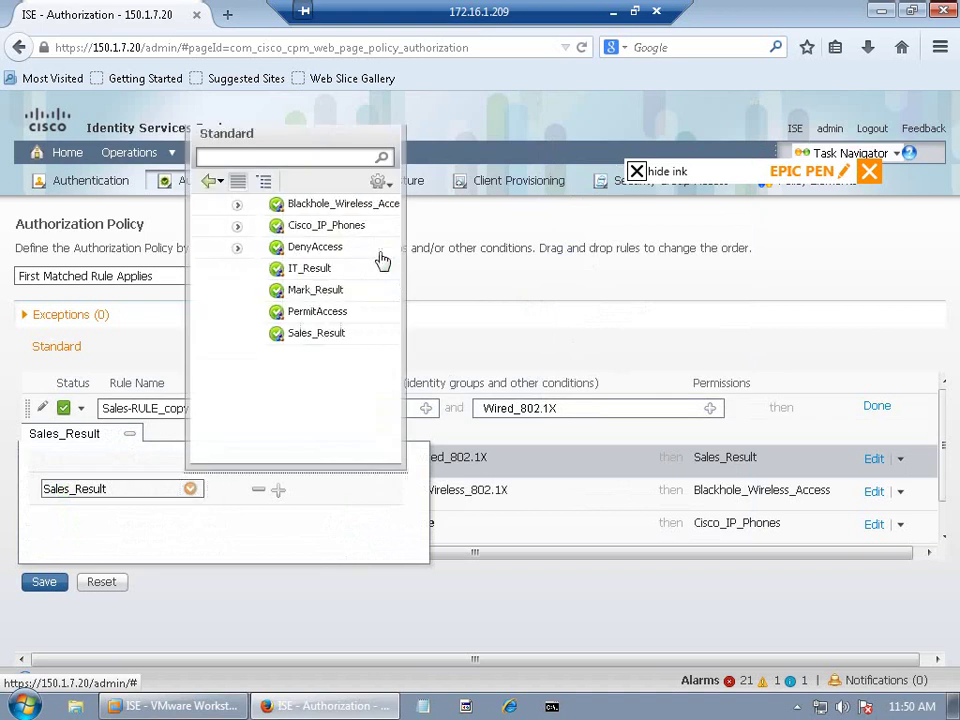
left_click(262, 291)
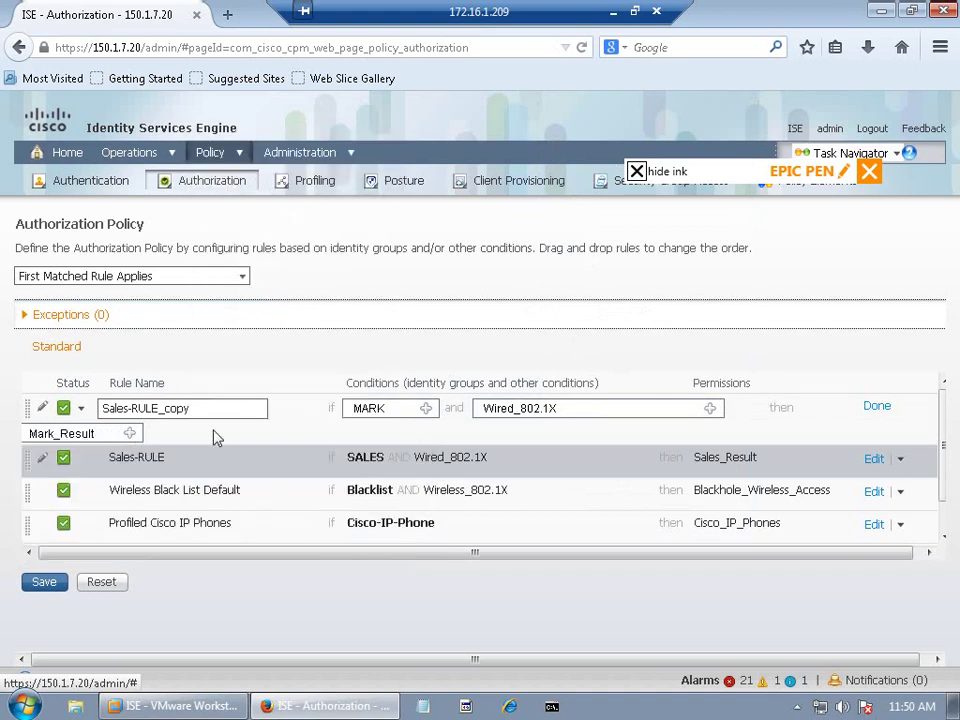
Step: Rename the copied rule to Mark-RULE and save the policy
left_click(124, 408)
double_click(114, 408)
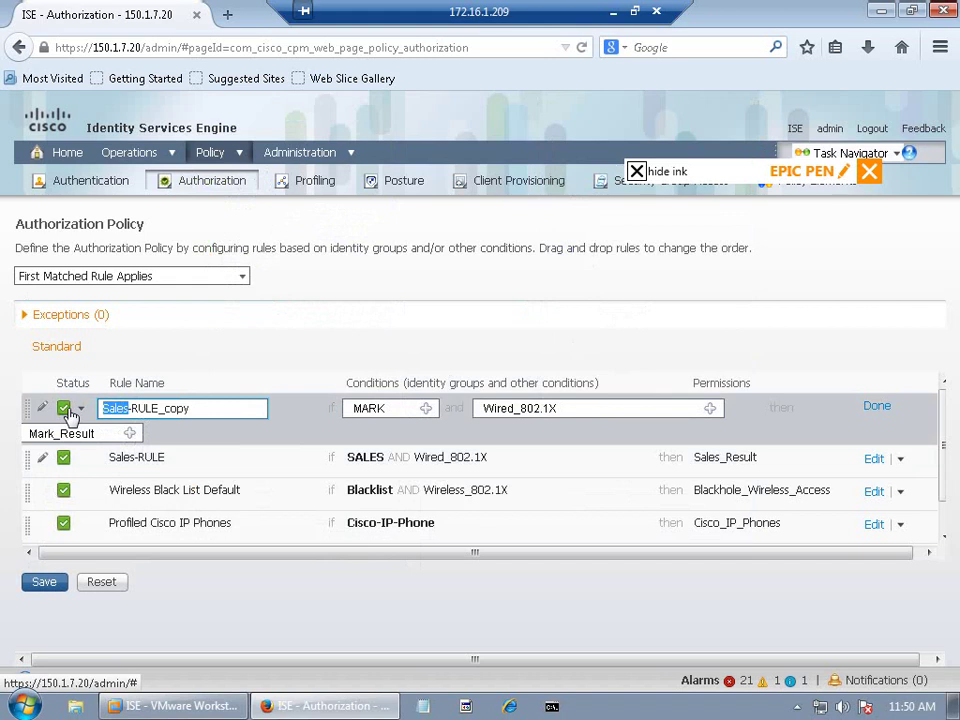
type("MAR")
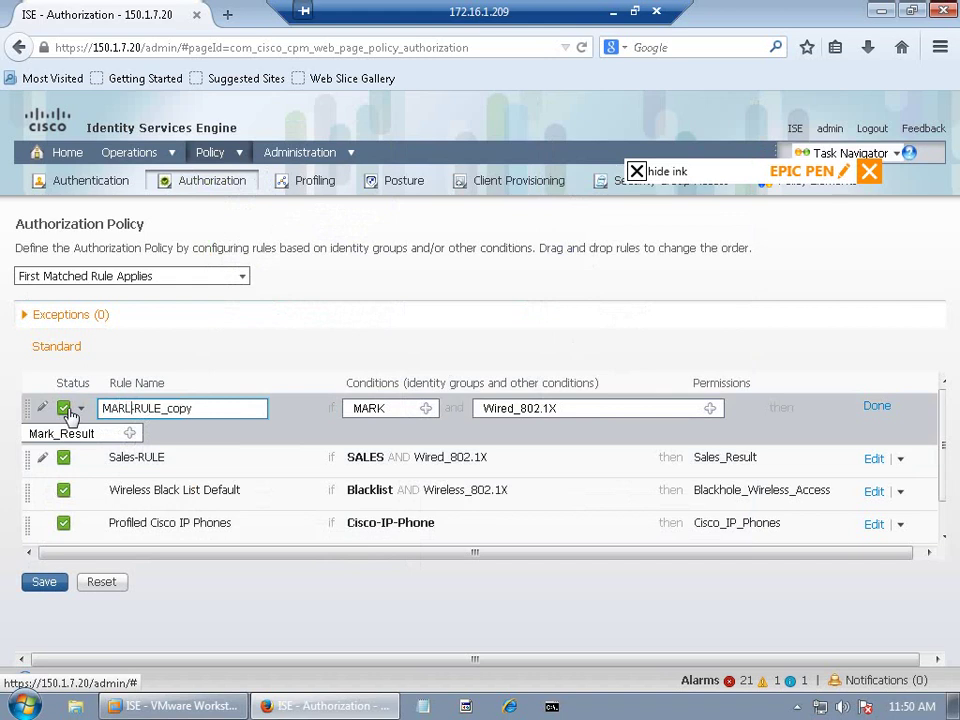
type("K")
left_click(224, 407)
key("BackSpace")
key("BackSpace")
key("BackSpace")
key("BackSpace")
key("BackSpace")
key("BackSpace")
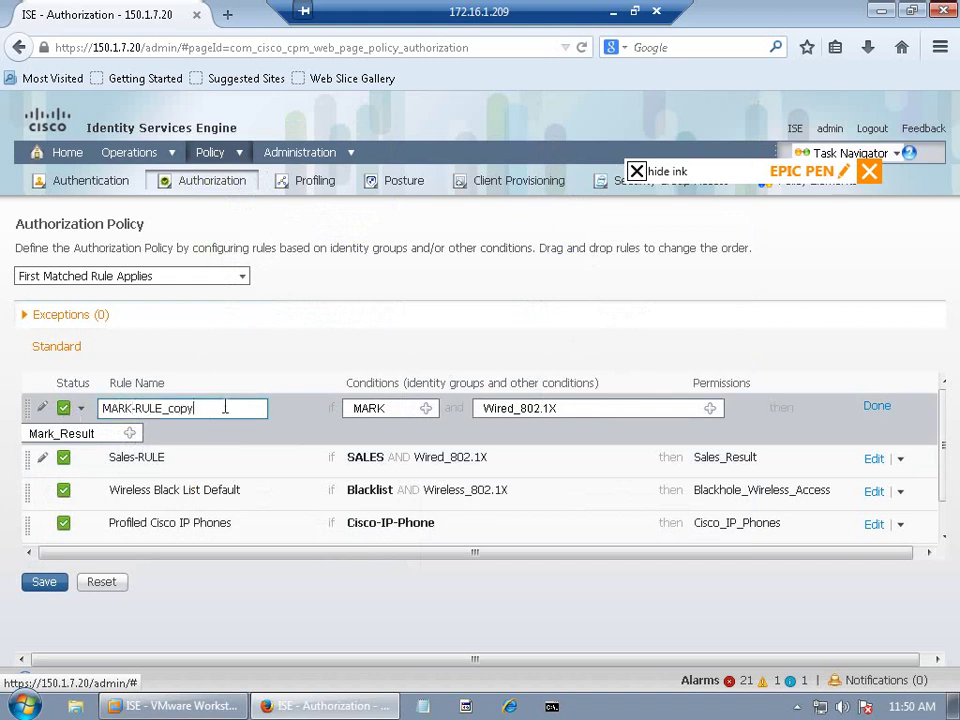
type("E")
left_click(130, 408)
left_click_drag(115, 408, 110, 408)
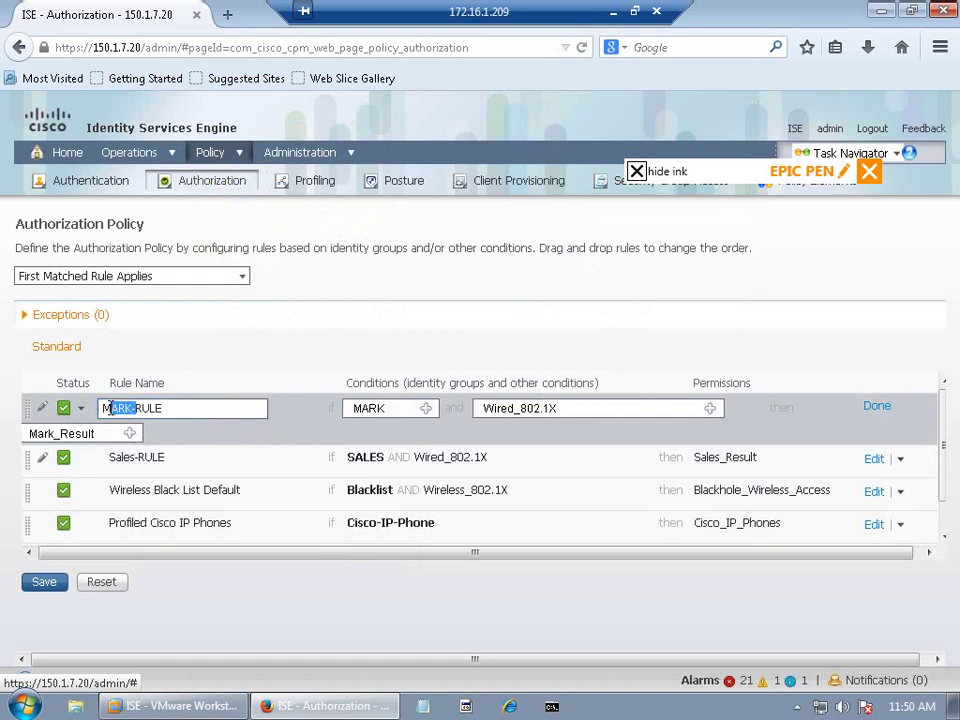
type("ak")
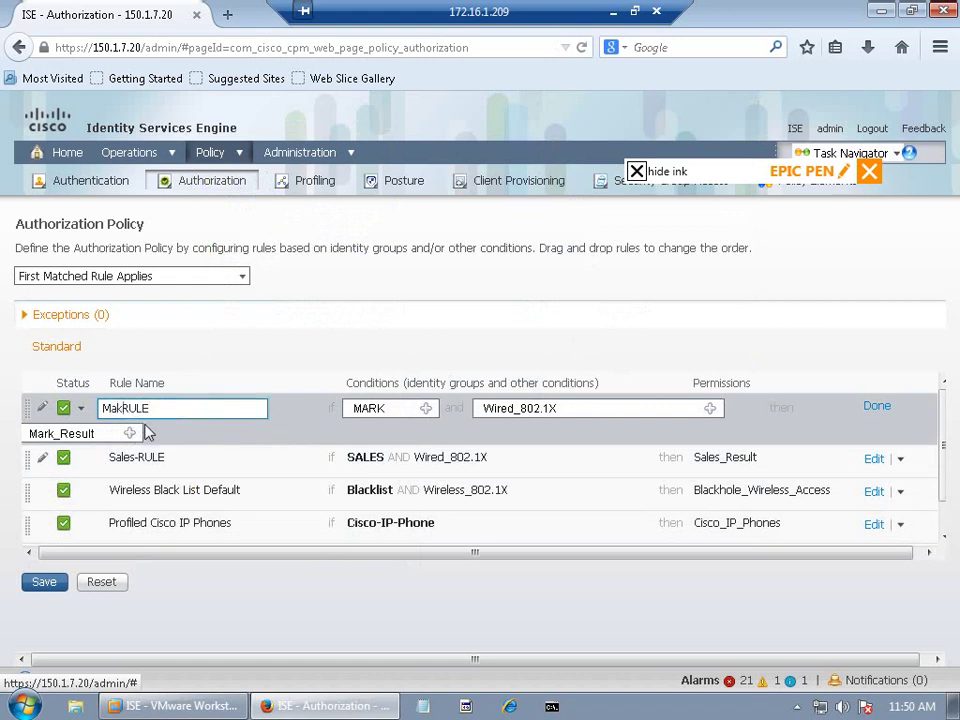
key("BackSpace")
type("rk_")
key("BackSpace")
type("-")
left_click(160, 408)
left_click(46, 581)
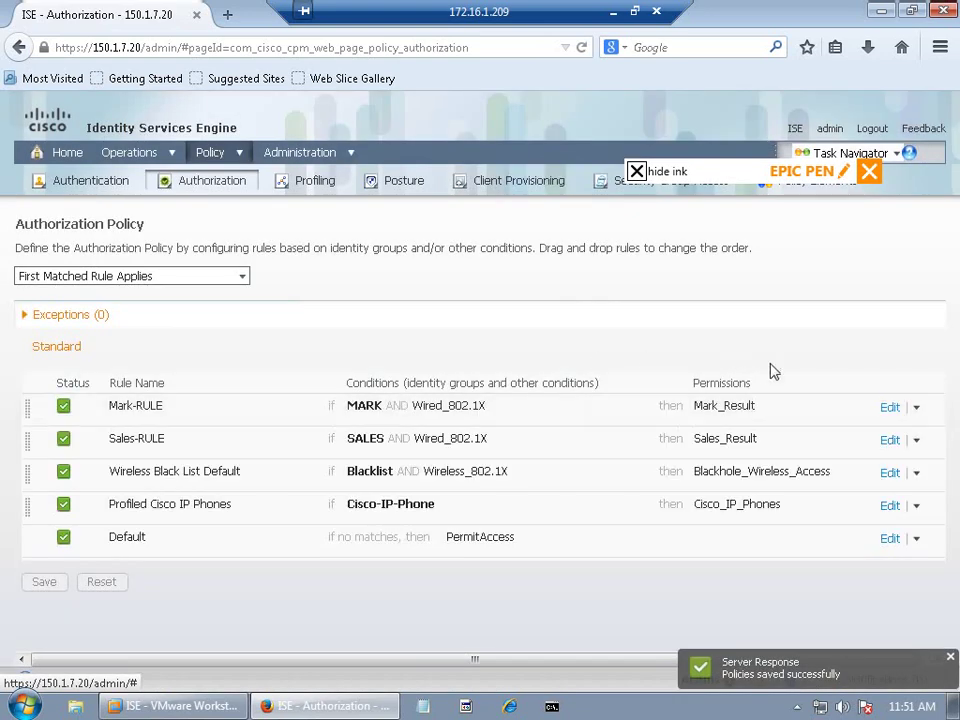
left_click(917, 409)
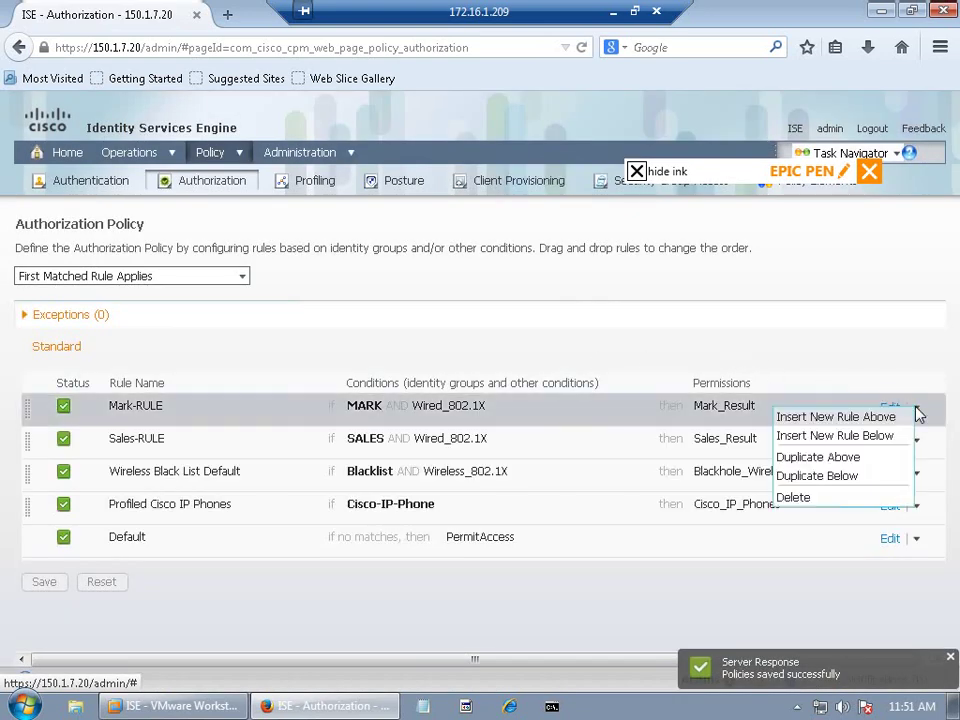
Step: Duplicate Mark-RULE above itself, rename it It-RULE, and set its identity group to IT
left_click(812, 456)
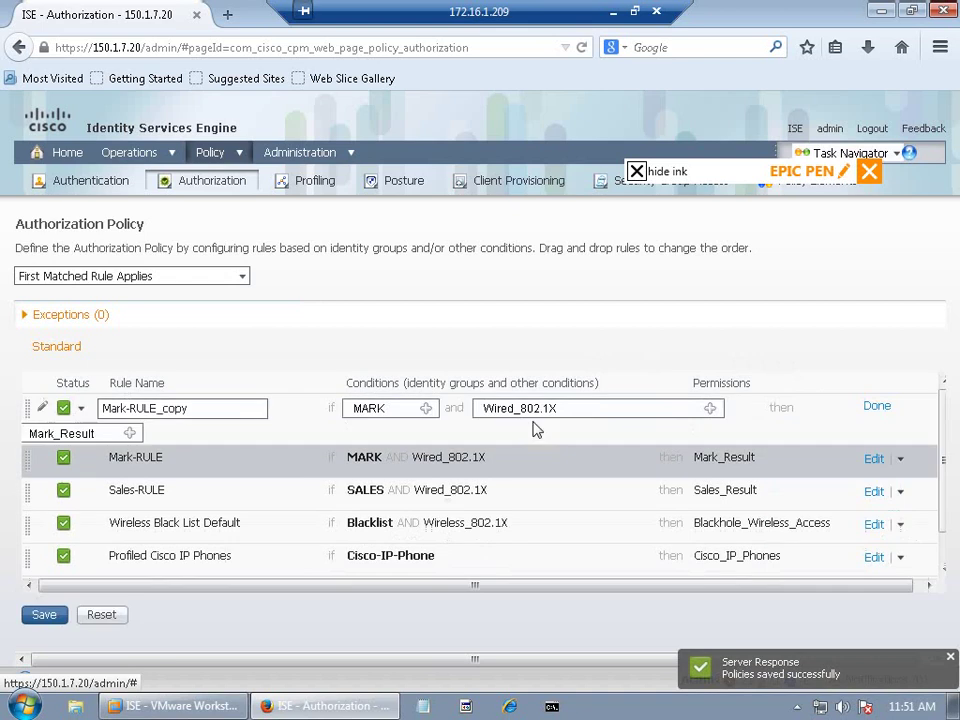
left_click_drag(128, 408, 86, 408)
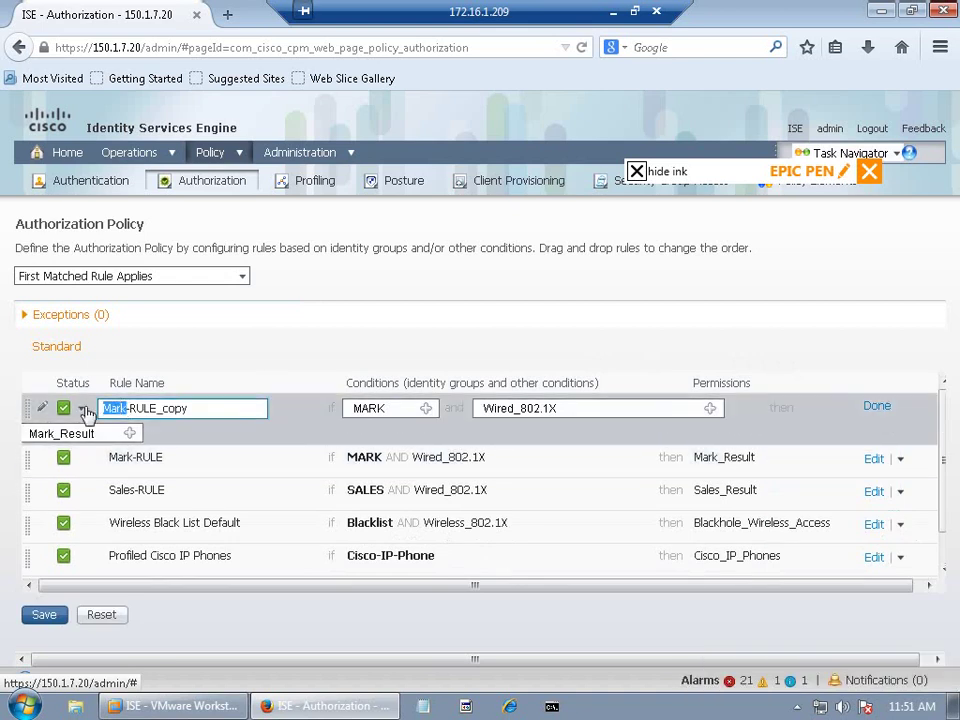
type("It")
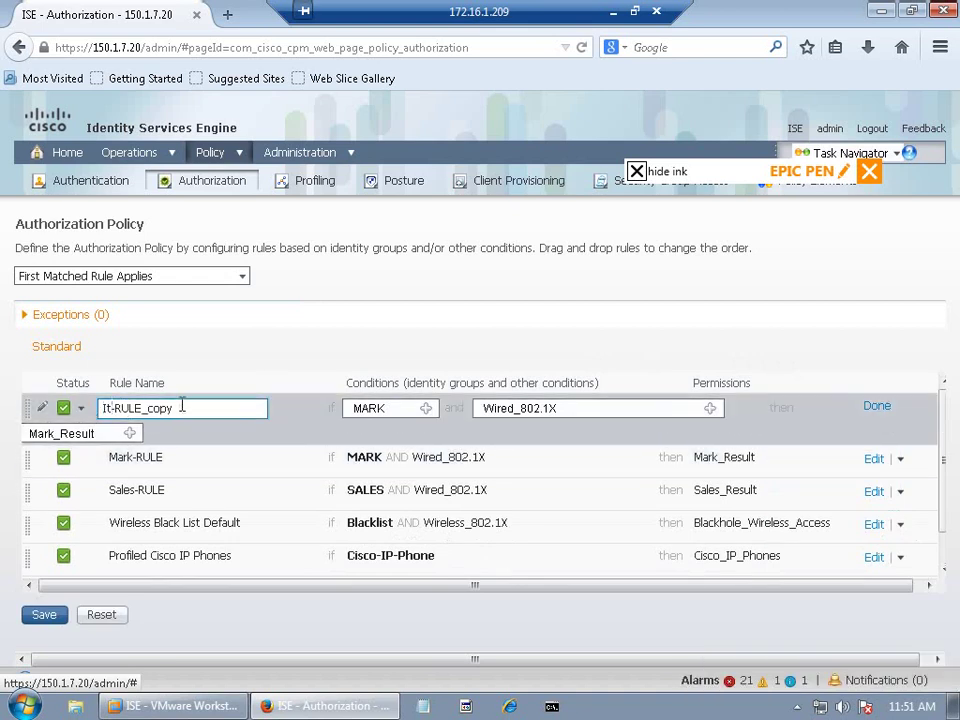
left_click_drag(182, 406, 144, 408)
key("BackSpace")
left_click(426, 408)
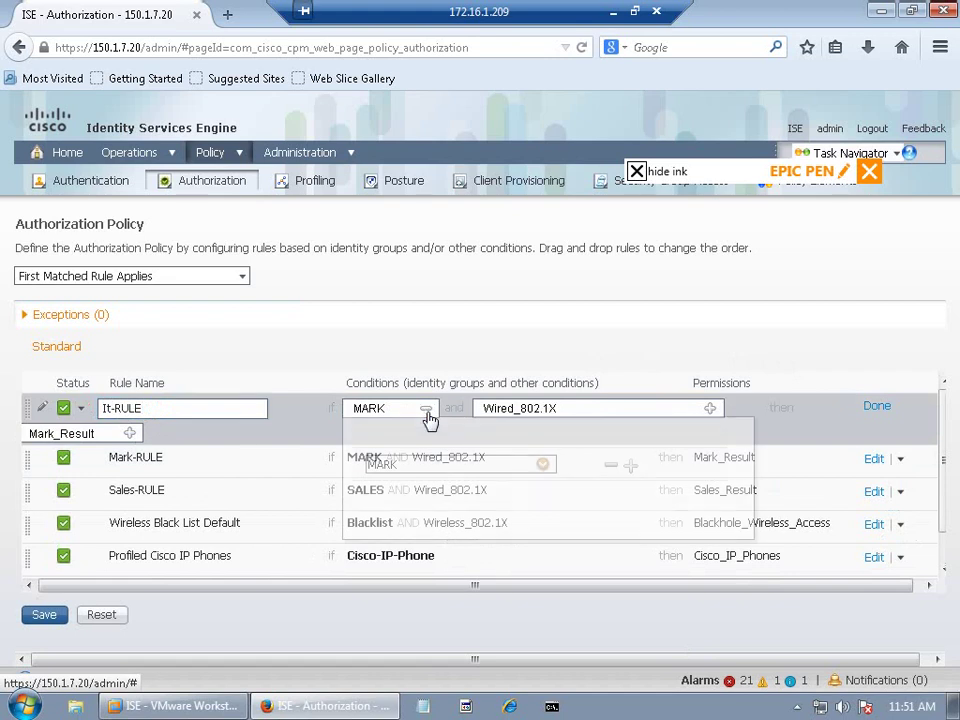
left_click(542, 466)
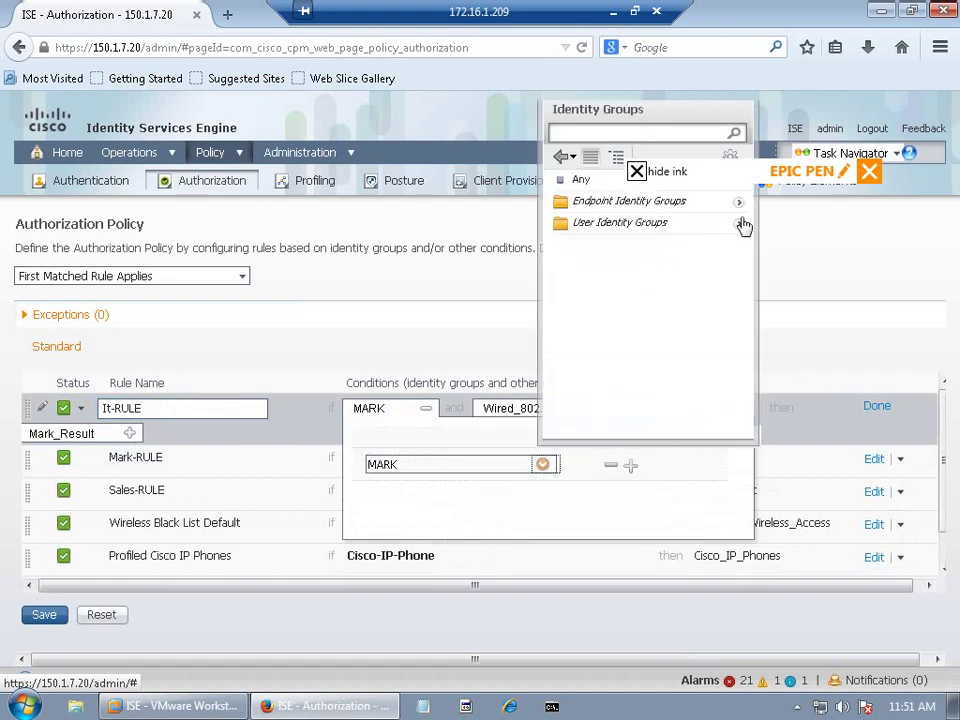
left_click(740, 223)
left_click(594, 242)
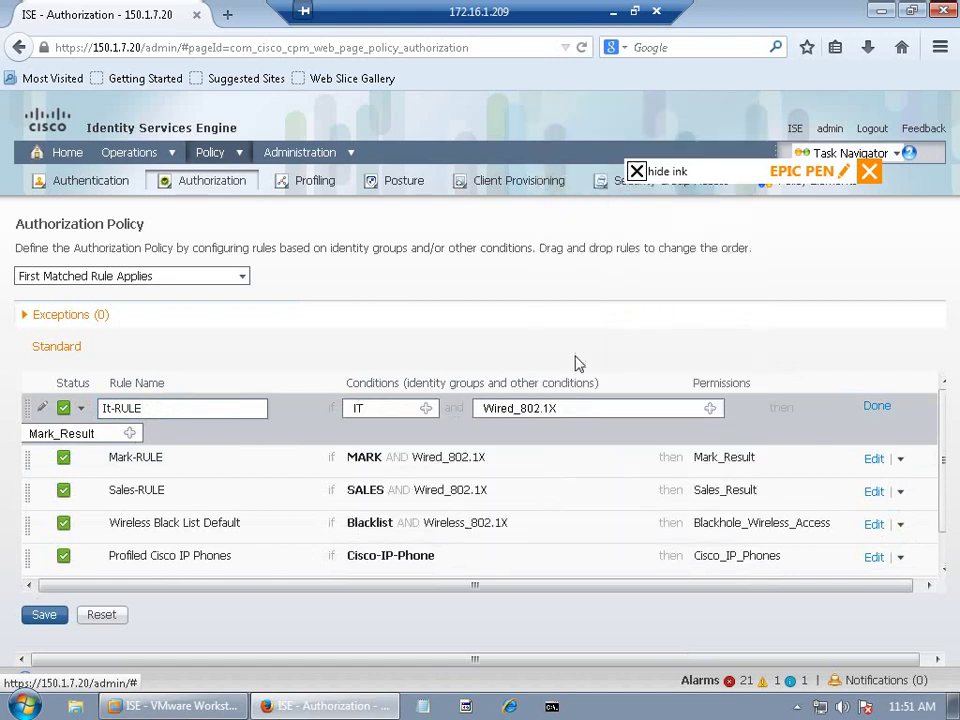
Step: Set It-RULE's permission to Standard > IT_Result and save the policy
left_click(130, 434)
left_click(190, 488)
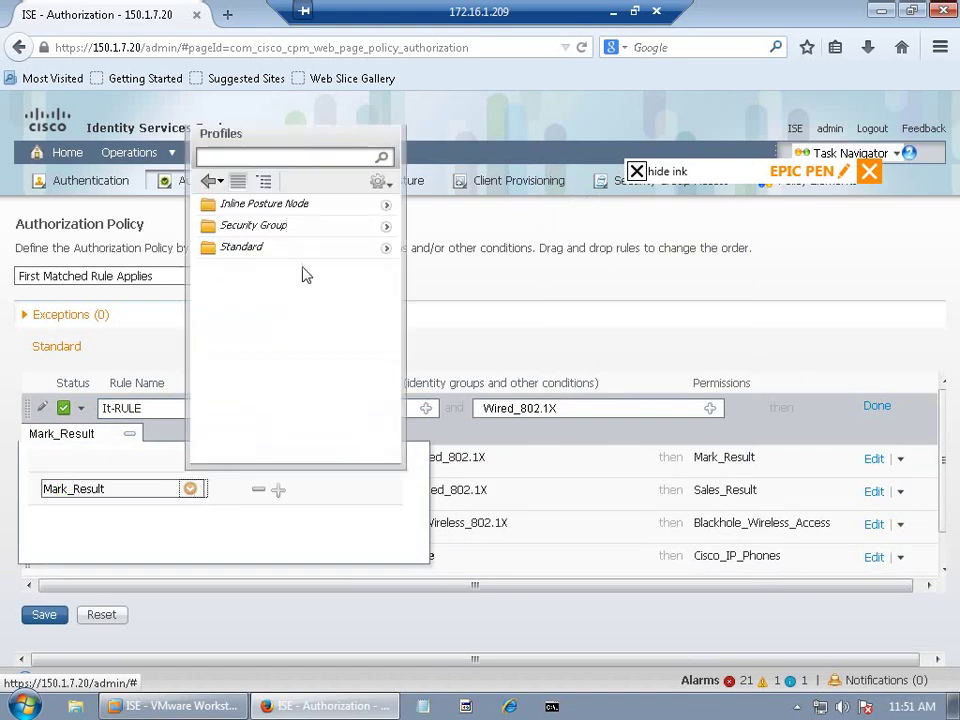
left_click(392, 251)
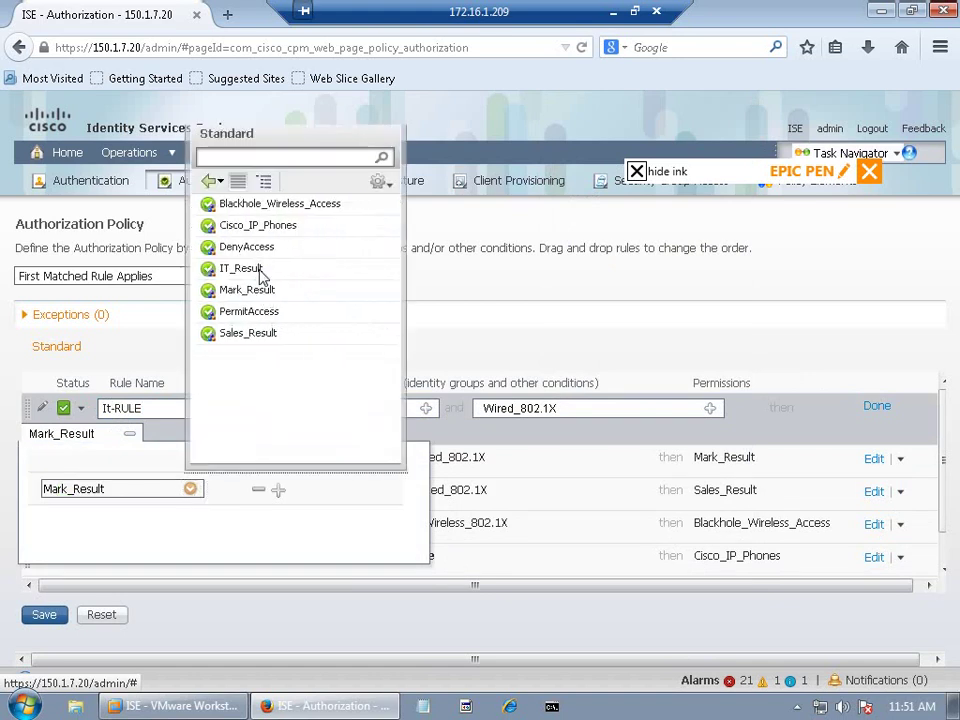
left_click(260, 276)
left_click_drag(261, 285, 113, 516)
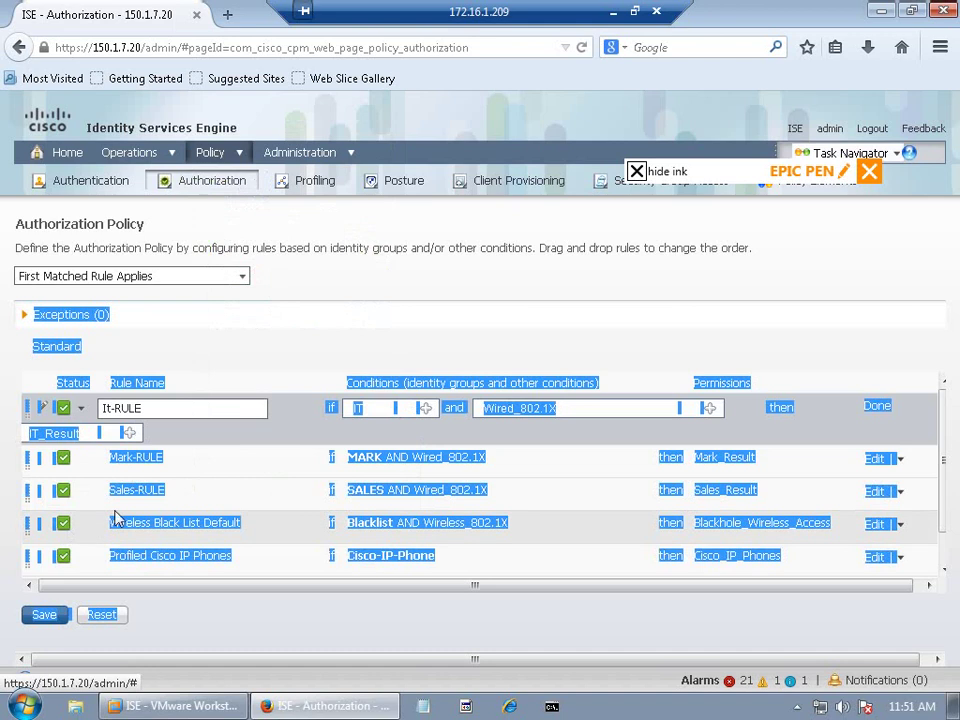
left_click(46, 618)
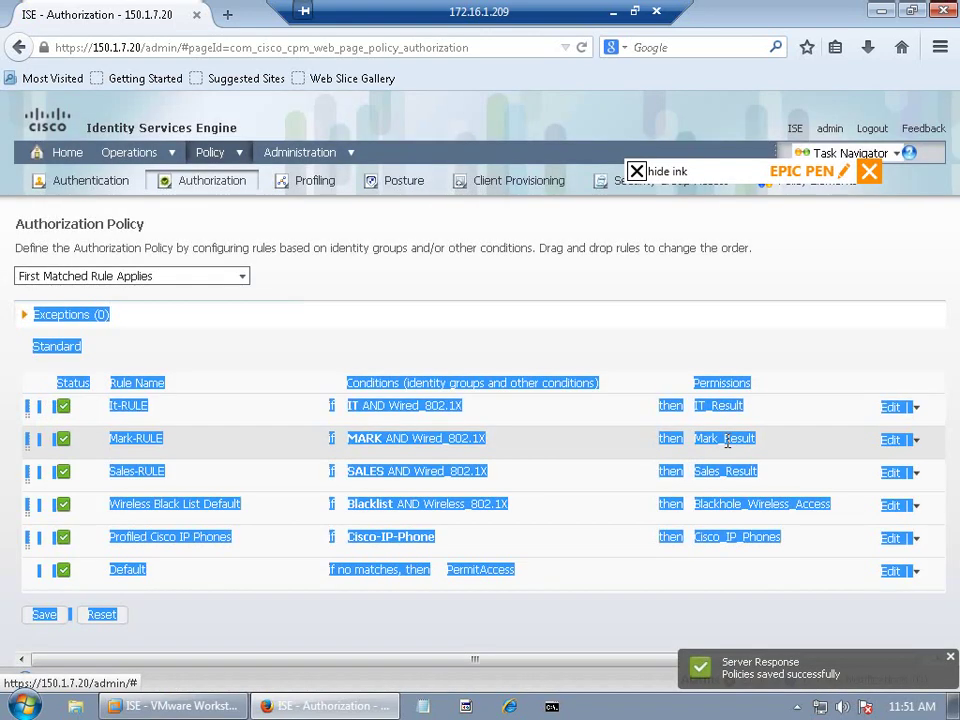
Step: Open the Policy sections menu, then dismiss it without choosing anything
left_click(225, 152)
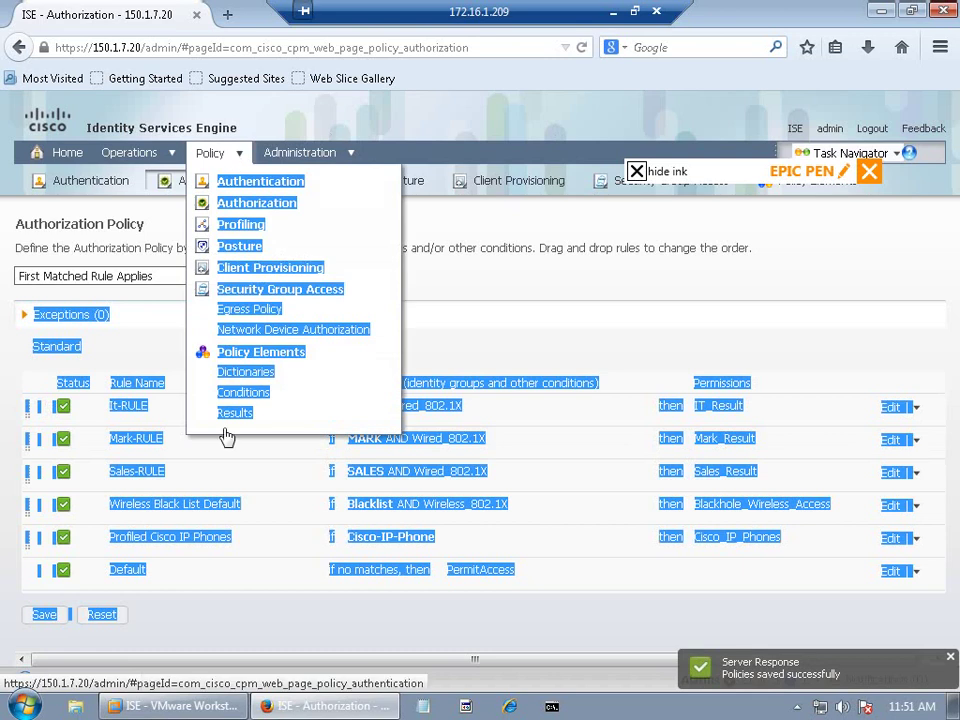
left_click(493, 285)
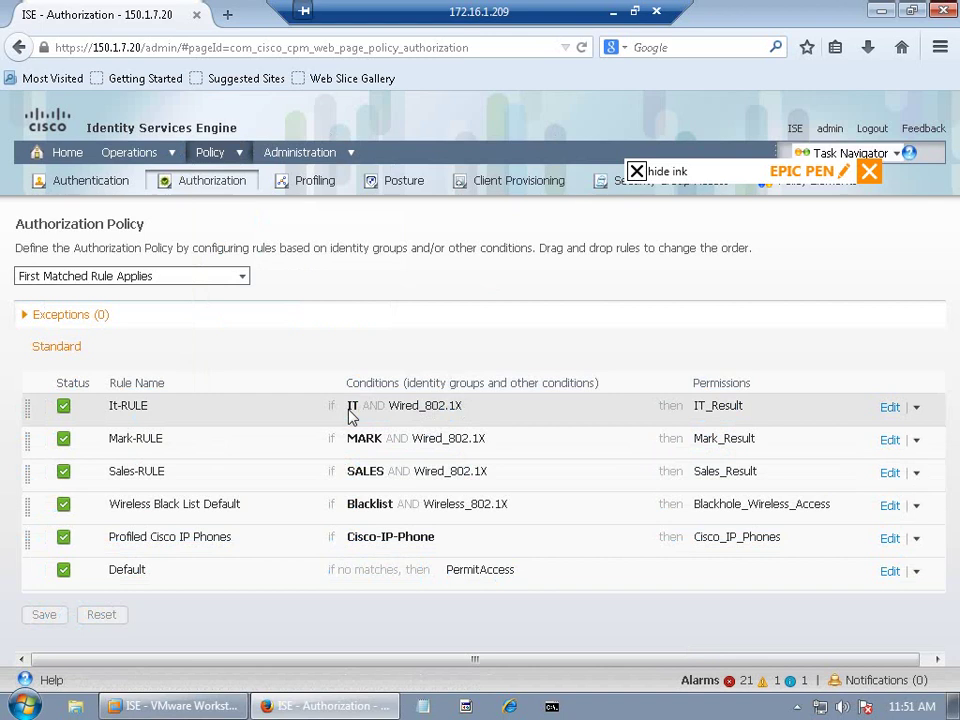
mouse_move(310, 156)
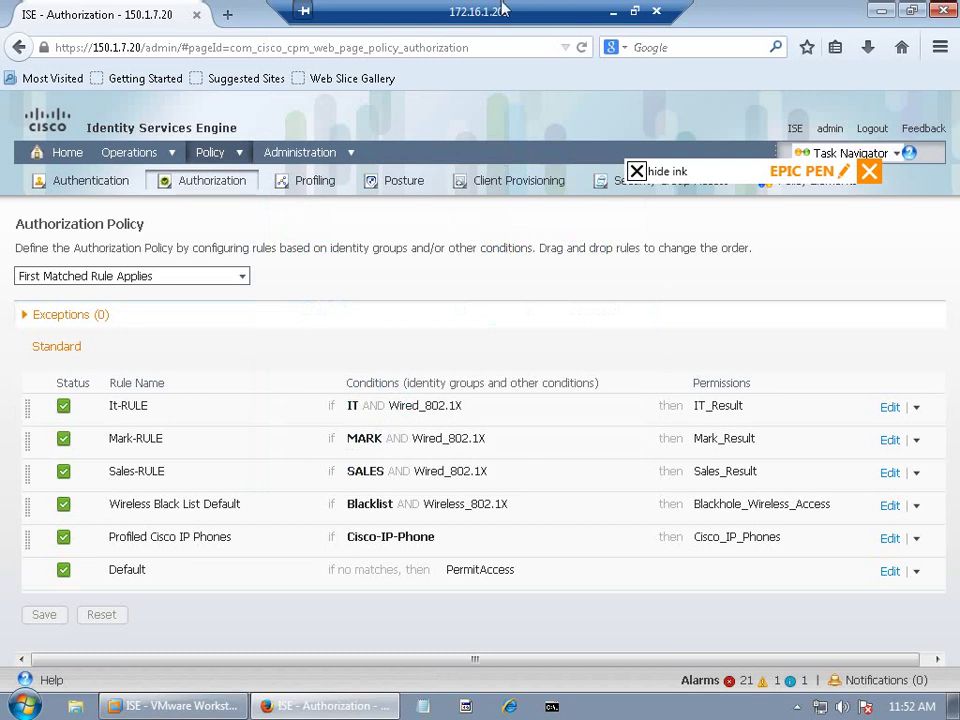
Step: Minimize the ISE VM and bring up the SW1 console with a fresh prompt
left_click(613, 11)
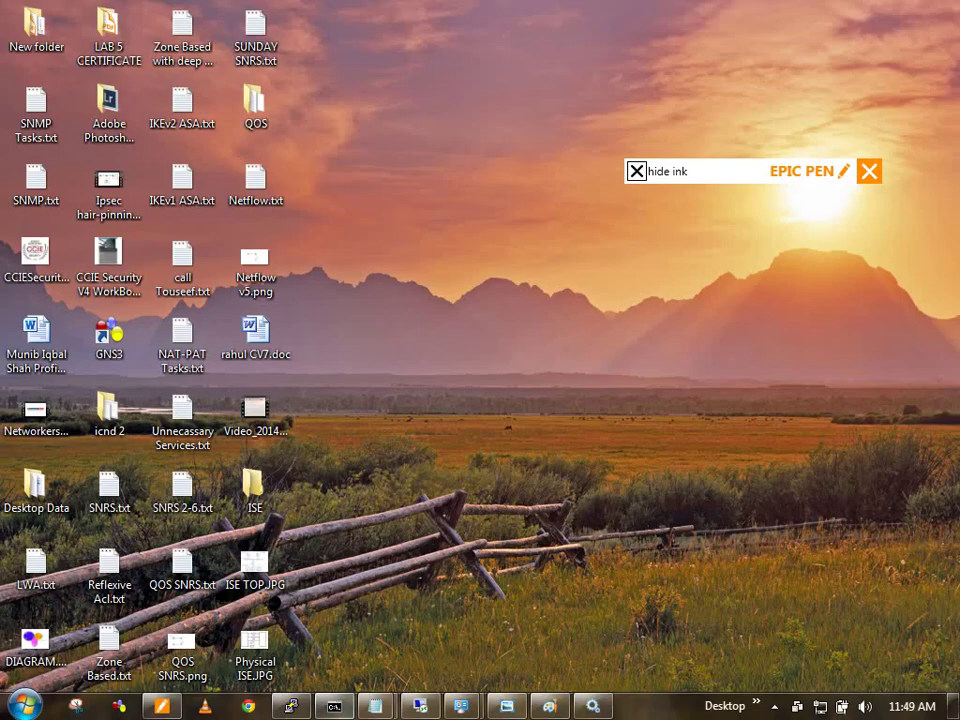
left_click(290, 706)
key("Return")
key("Return")
key("Return")
key("Return")
key("Return")
key("Return")
key("Return")
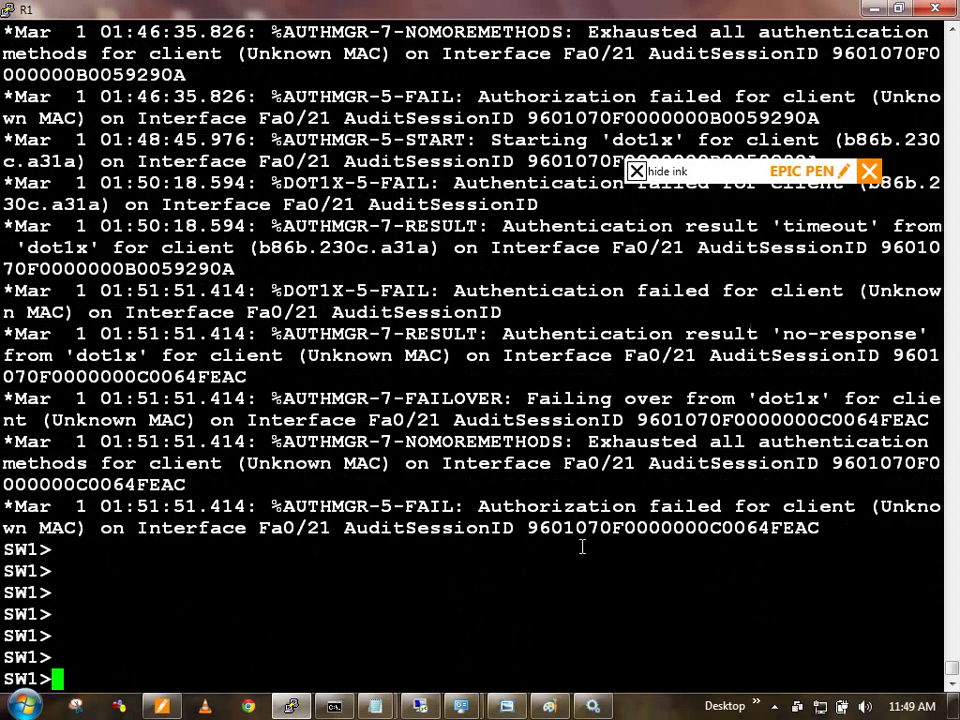
left_click_drag(612, 338, 701, 354)
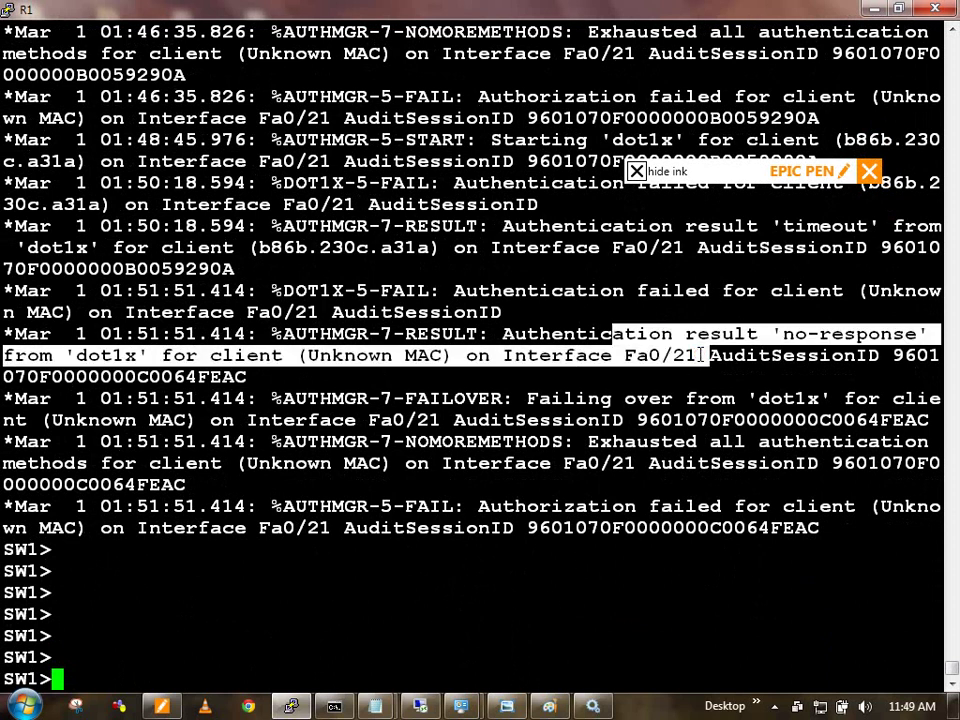
left_click(701, 354)
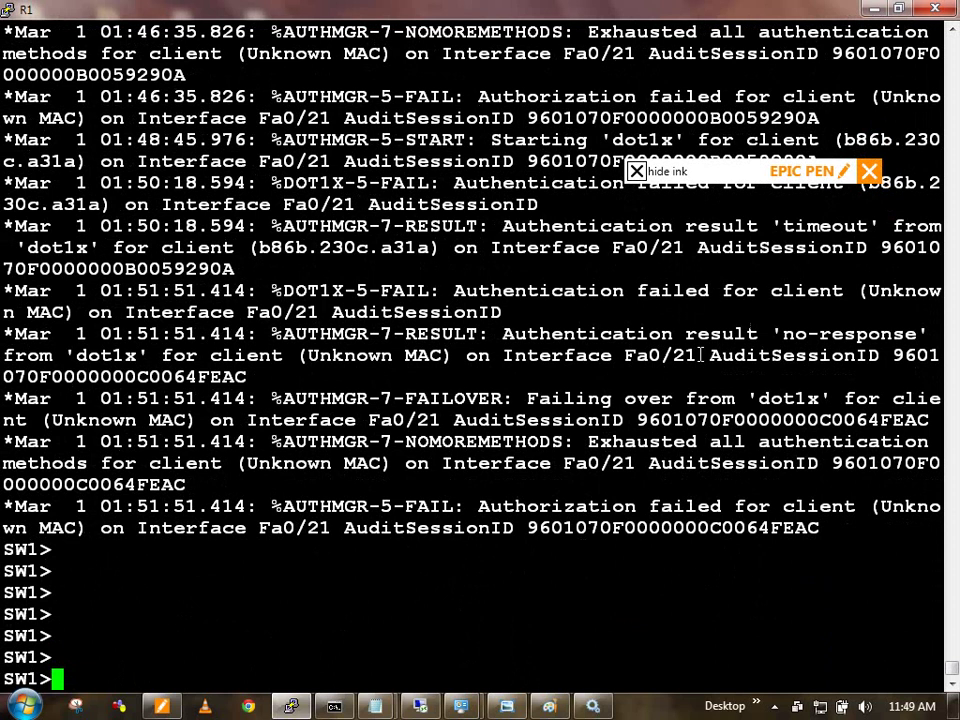
Step: Enter privileged mode with 'en' and run 'clear authentication sessions'
type("en")
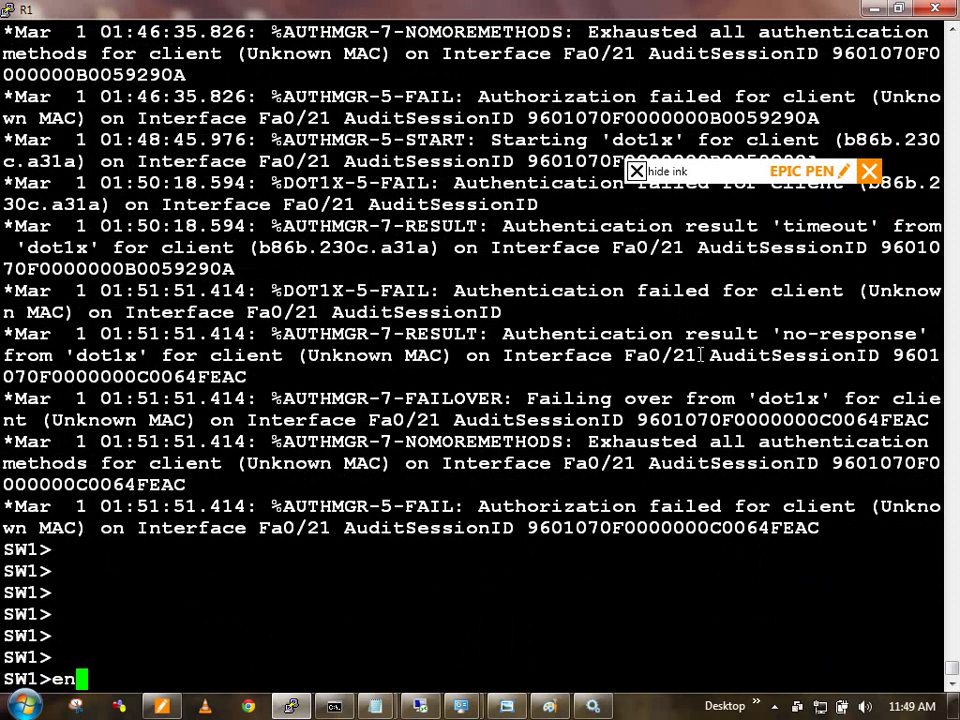
key("Return")
type("cear")
key("BackSpace")
key("BackSpace")
key("BackSpace")
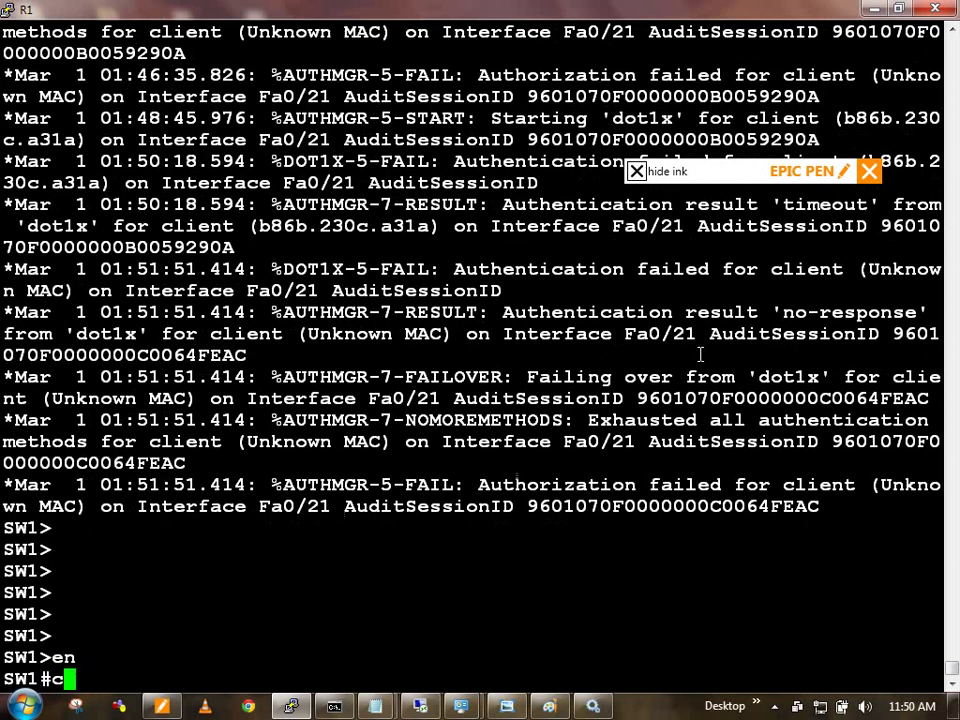
type("lear auth")
key("Tab")
type("ses")
key("Tab")
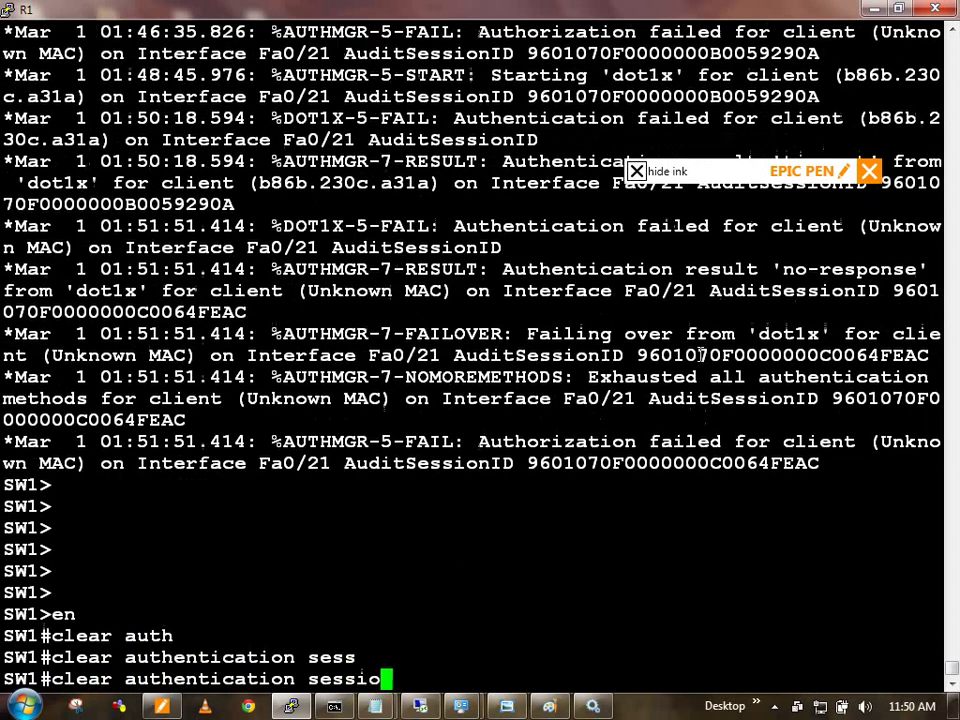
key("Return")
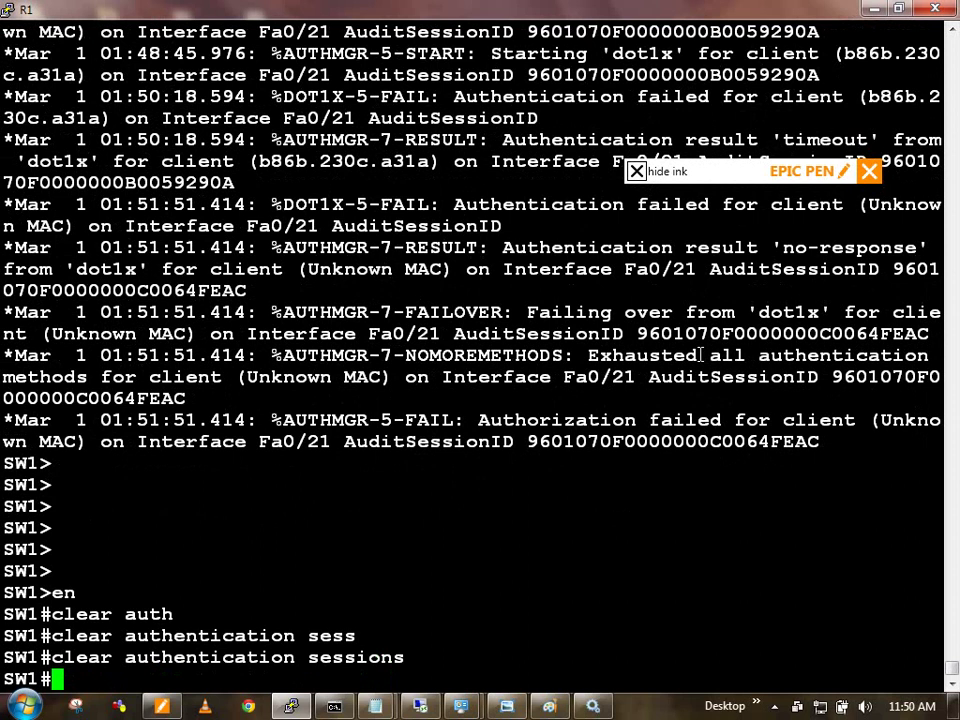
Step: Enter global configuration mode and select interface FastEthernet0/21
type("show auth")
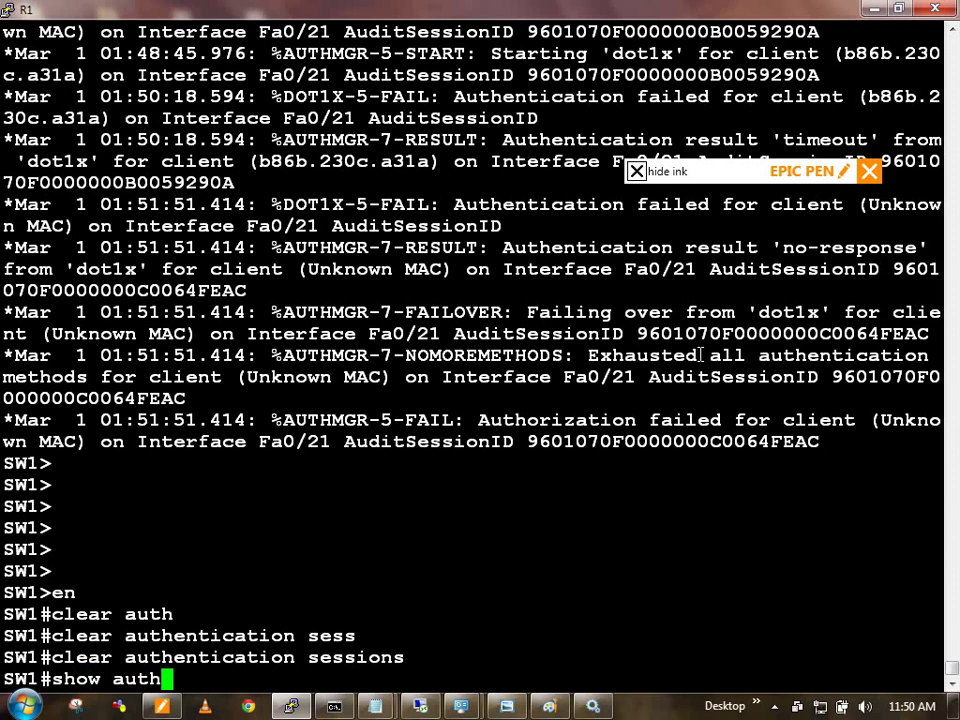
key("Tab")
type("se")
key("BackSpace")
key("BackSpace")
key("BackSpace")
key("BackSpace")
key("BackSpace")
key("BackSpace")
key("BackSpace")
key("BackSpace")
key("BackSpace")
key("BackSpace")
key("BackSpace")
key("BackSpace")
key("BackSpace")
key("BackSpace")
key("BackSpace")
key("BackSpace")
key("BackSpace")
key("BackSpace")
key("BackSpace")
key("BackSpace")
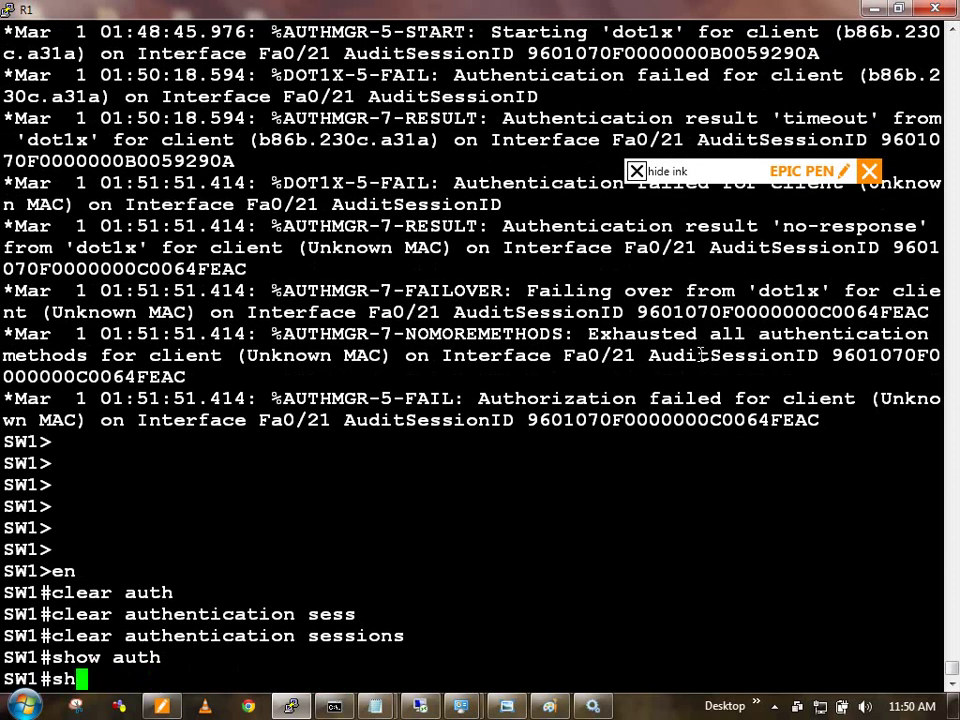
type("conf t")
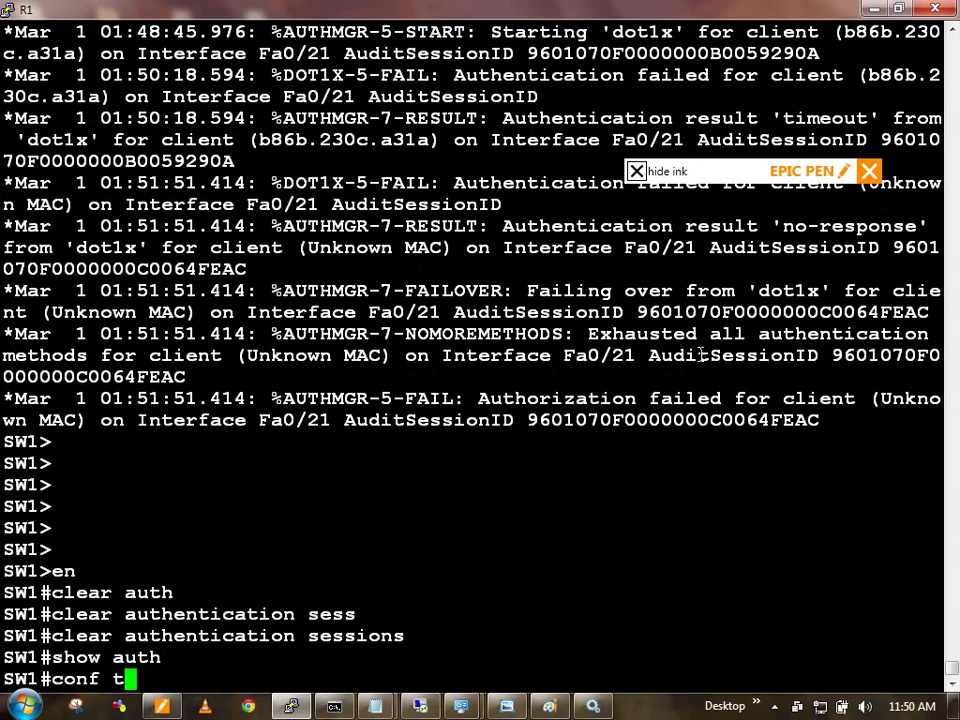
key("Return")
type("int")
key("Tab")
type("fa")
key("Tab")
type("0/21")
key("Return")
Step: Remove port security from Fa0/21 with 'no switchport port-security'
type("s")
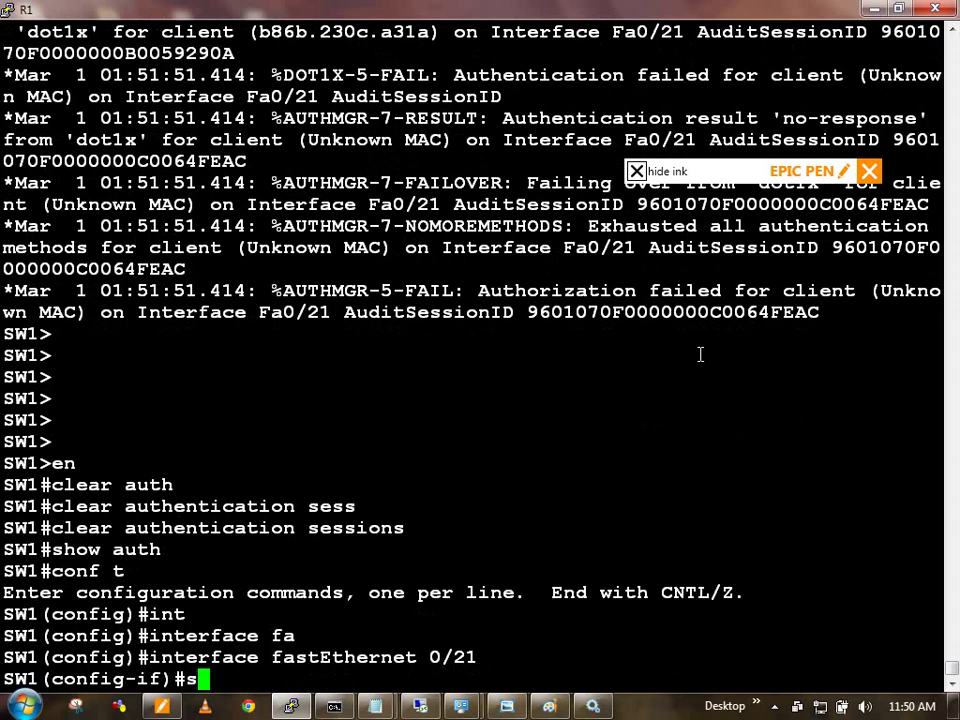
type("wi")
key("Tab")
type("po")
key("Tab")
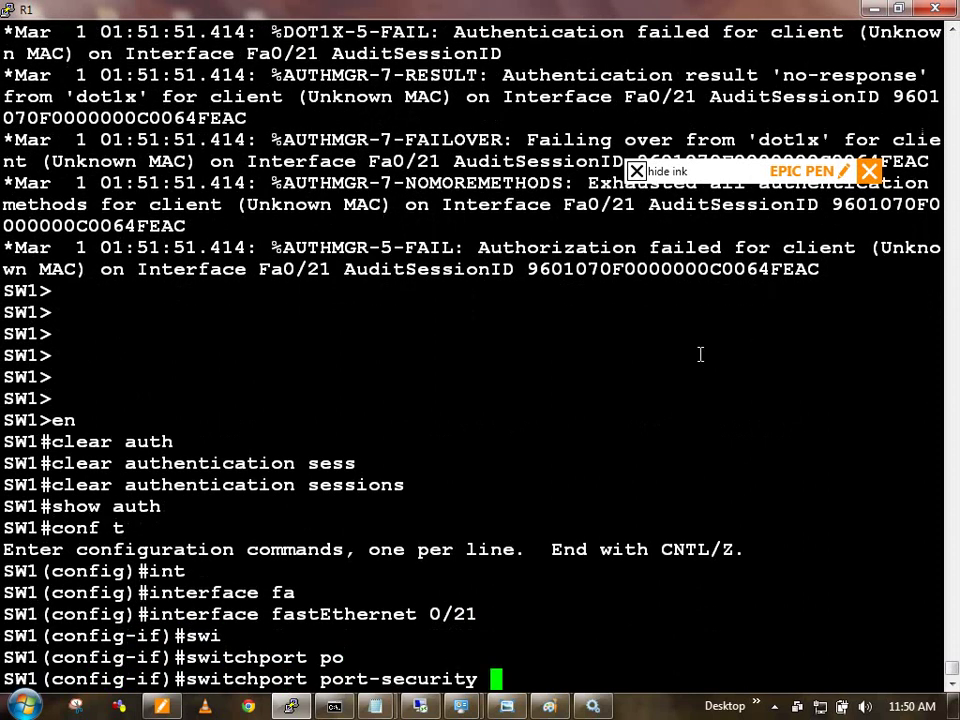
key("Return")
key("Up")
key("ctrl+a")
type("no")
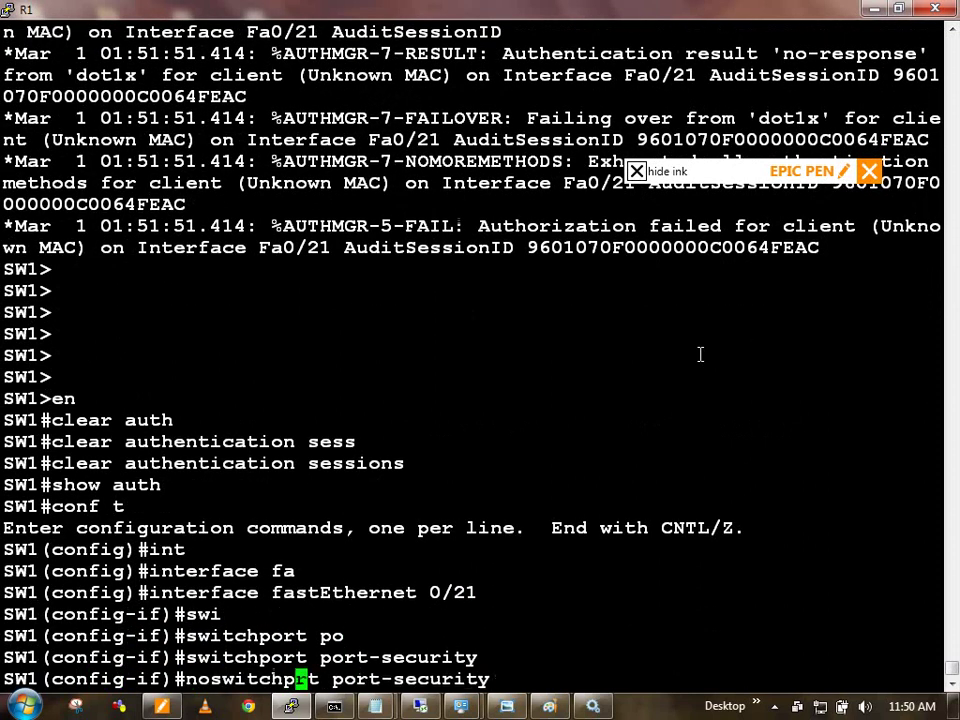
key("Return")
Step: Enable spanning-tree portfast on Fa0/21 and exit back to the privileged prompt
type("span")
key("Tab")
type("po")
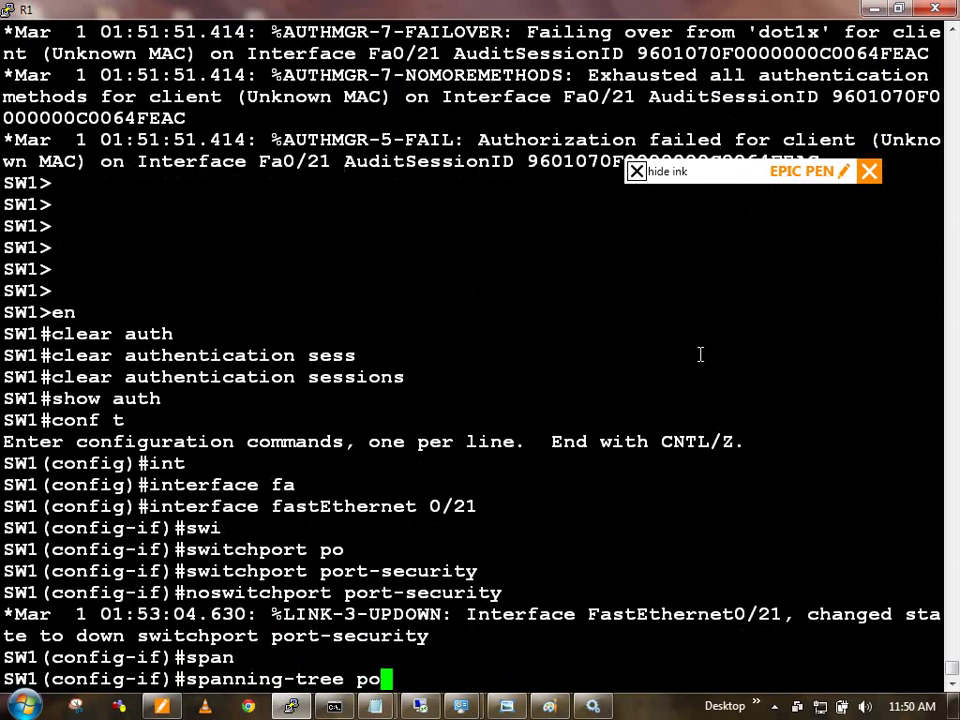
key("Tab")
type("f")
key("Tab")
key("Return")
type("exi")
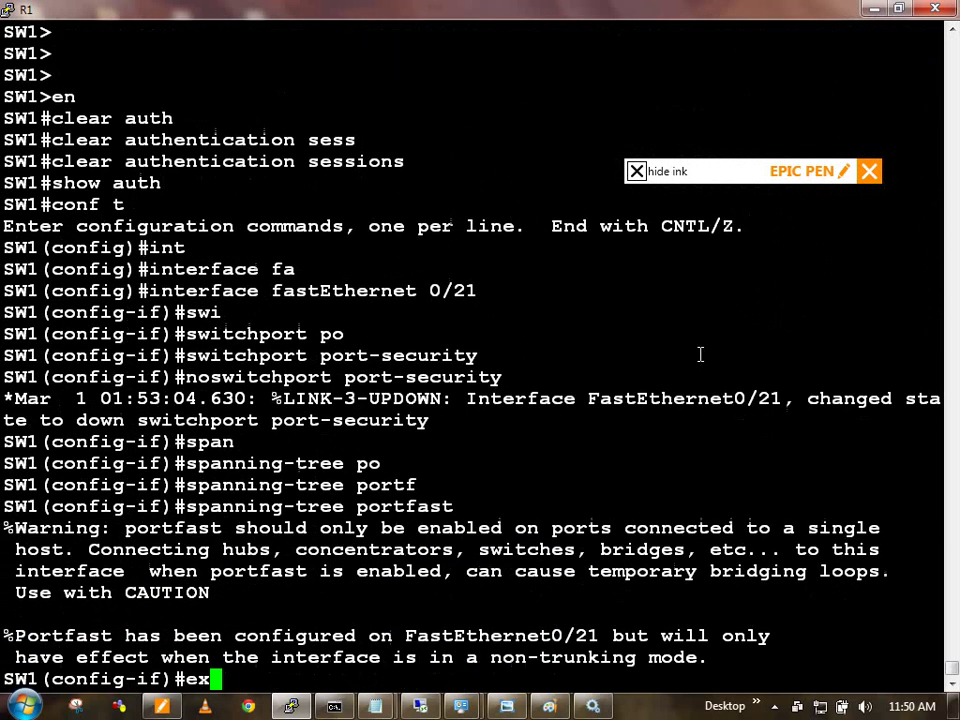
key("Return")
key("Return")
key("Return")
type("exi")
key("Return")
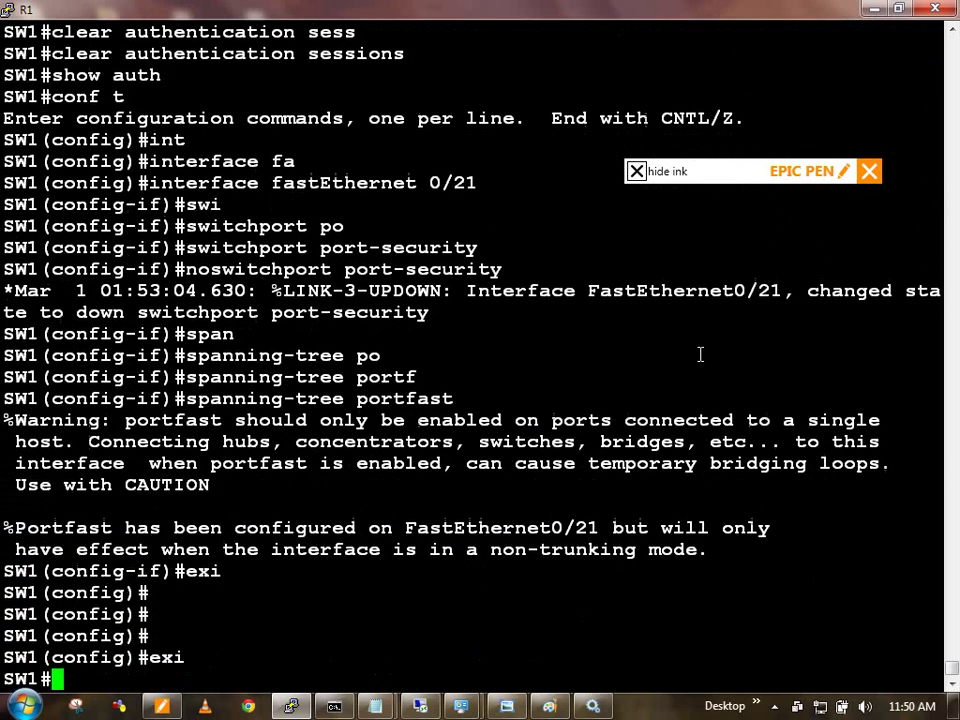
key("Return")
key("Return")
key("Return")
key("Return")
key("Return")
key("Return")
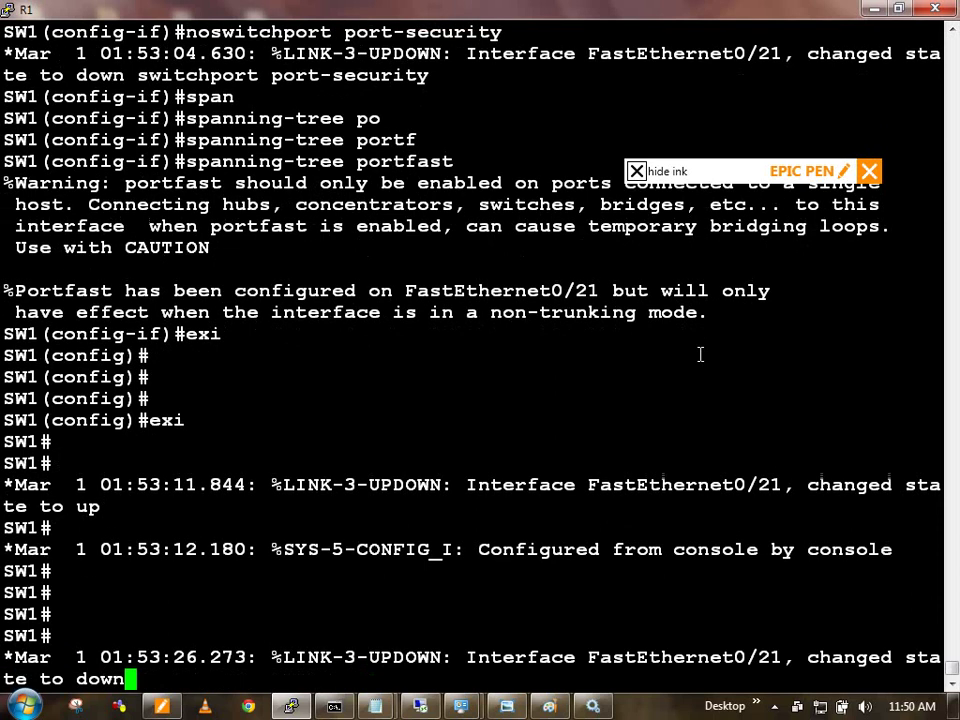
Step: Refresh the prompt and wait for the Fa0/21 dot1x success logs
key("Return")
key("Return")
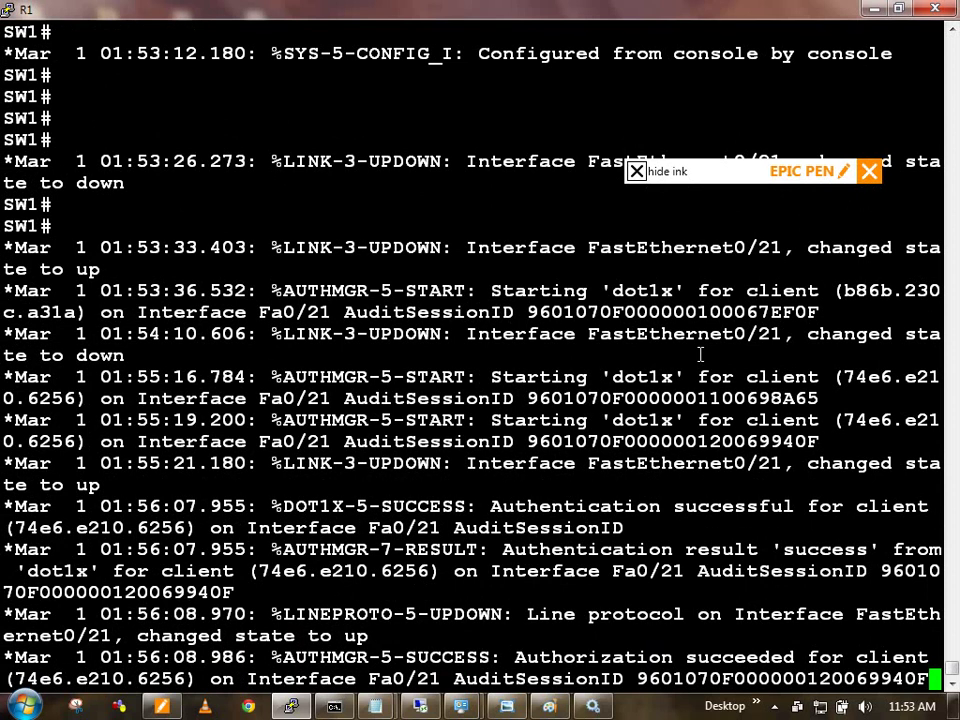
Step: Run 'show vlan brief' and highlight VLAN0150, which lists Fa0/21
key("Return")
key("Return")
type("show vl")
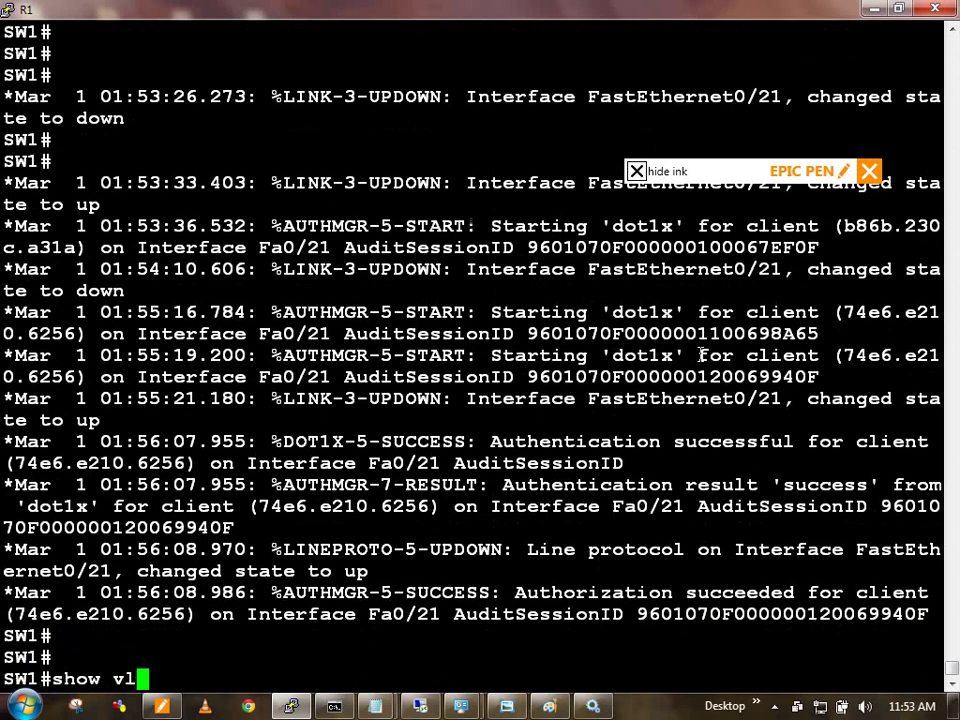
key("Tab")
type("br")
key("Tab")
key("Return")
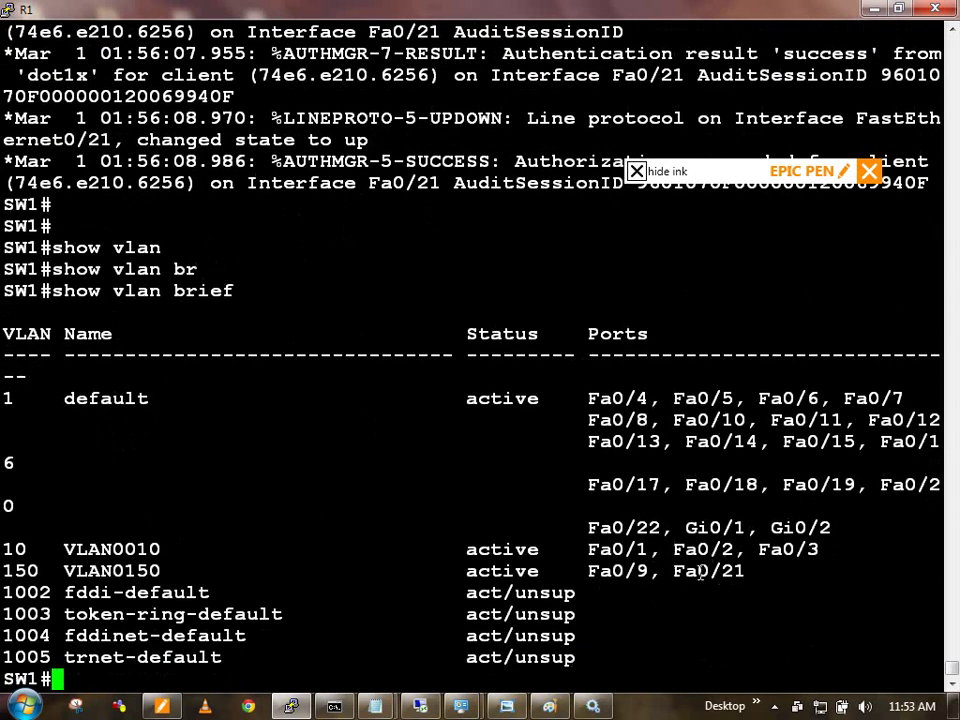
double_click(148, 574)
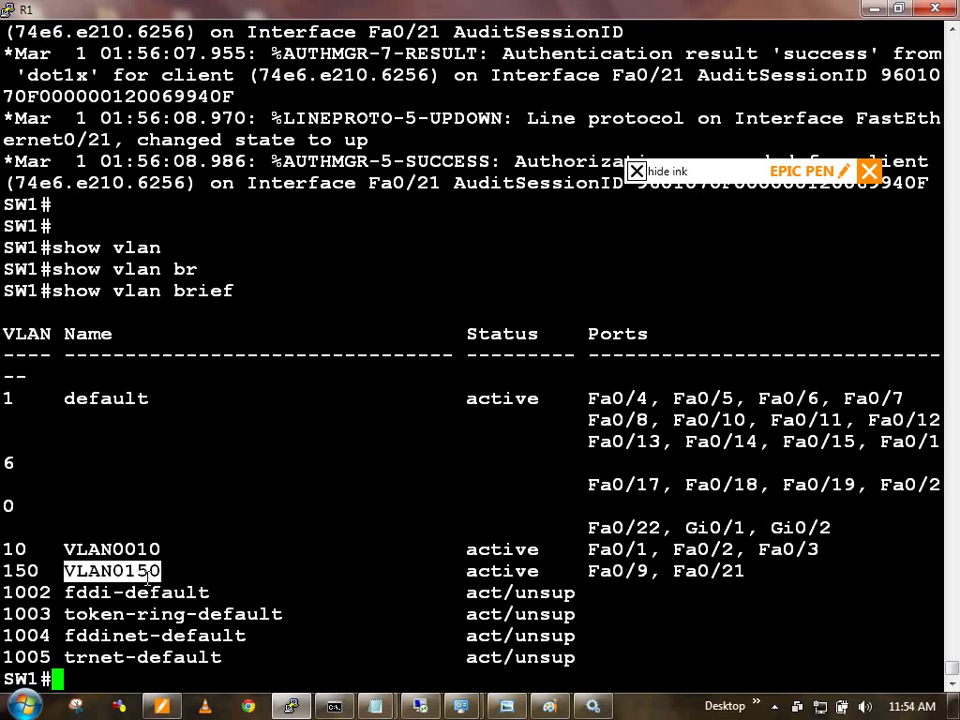
Step: Configure 'aaa authorization network default group radius' in global configuration mode
type("conf t")
key("Return")
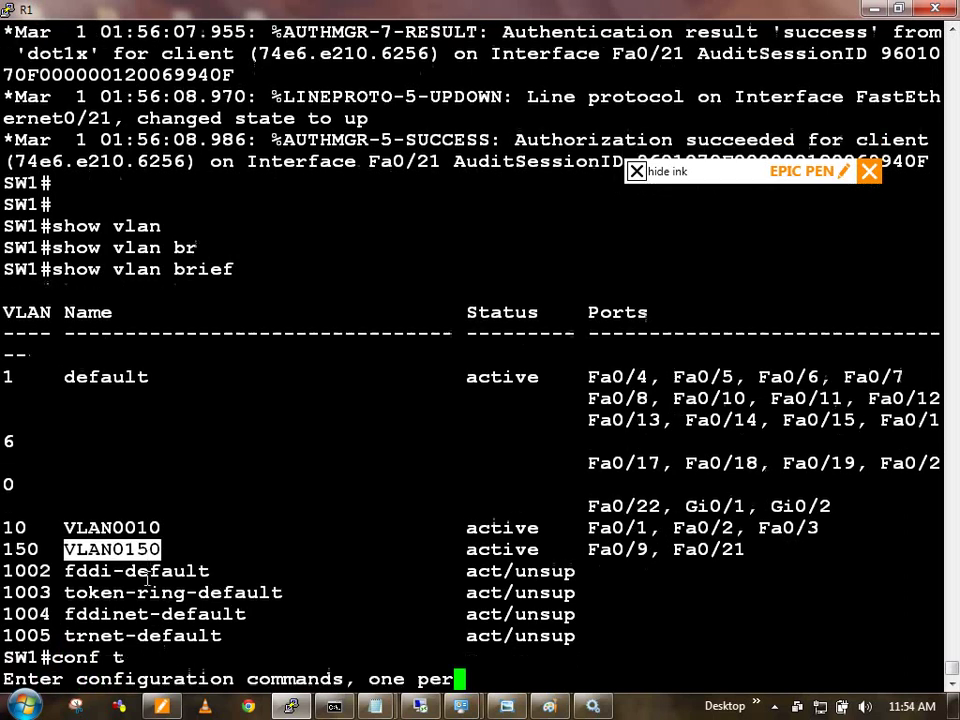
type("aaa author")
key("Tab")
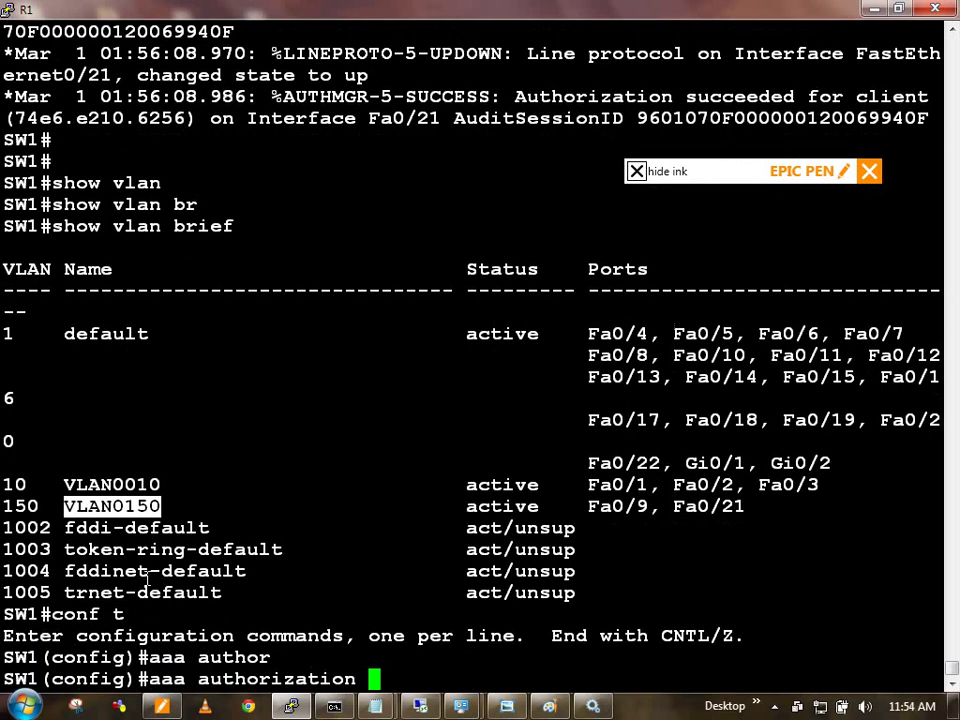
type("exe")
key("Tab")
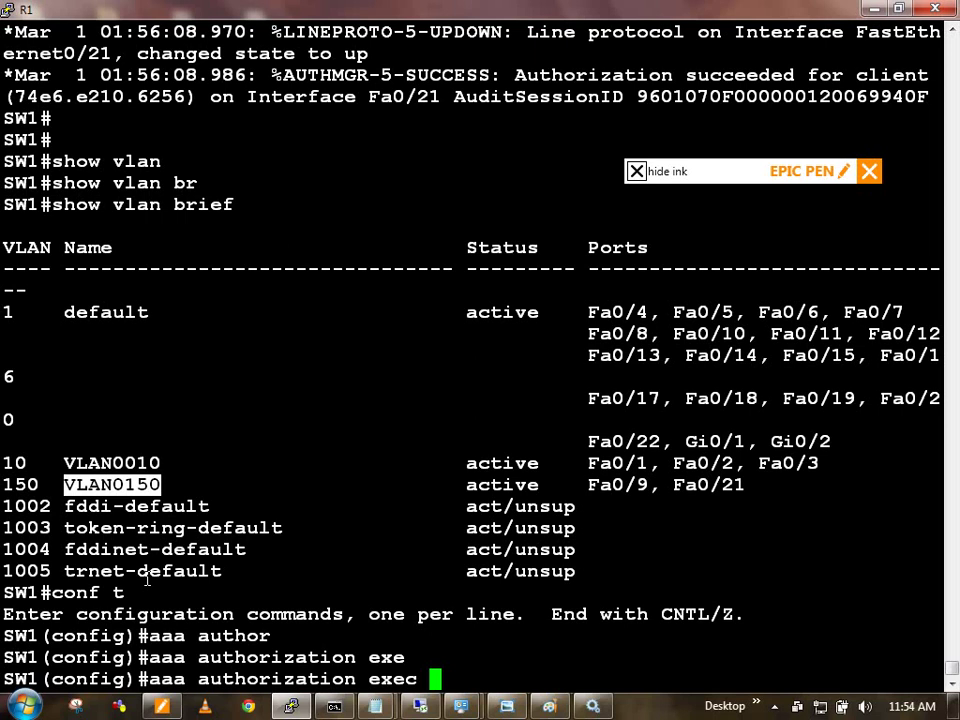
key("BackSpace")
key("BackSpace")
key("BackSpace")
key("BackSpace")
key("BackSpace")
key("BackSpace")
type("ne")
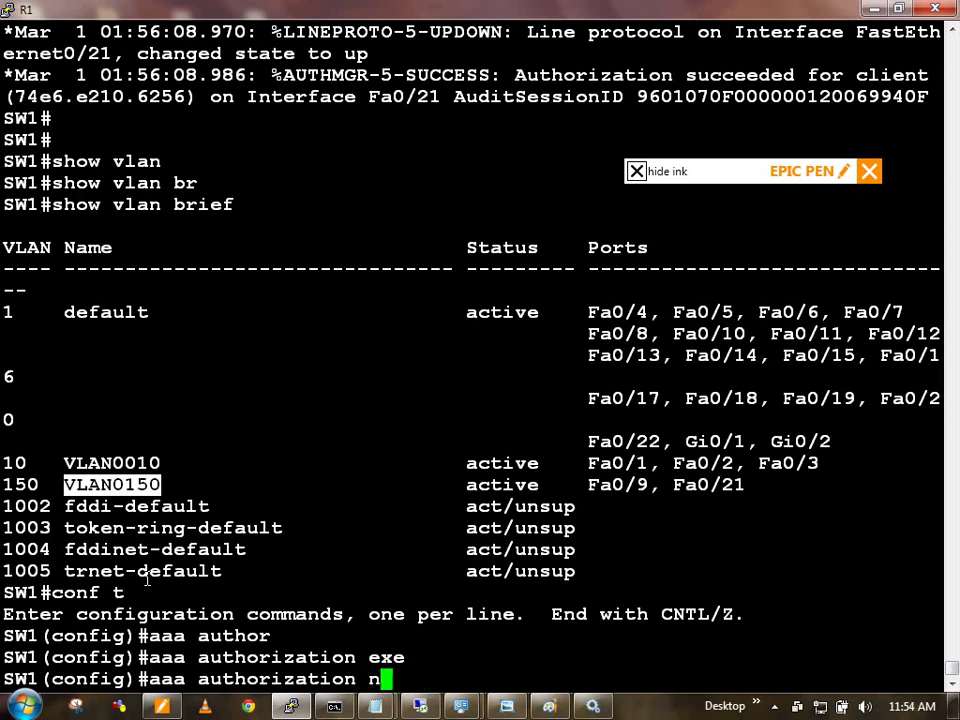
key("Tab")
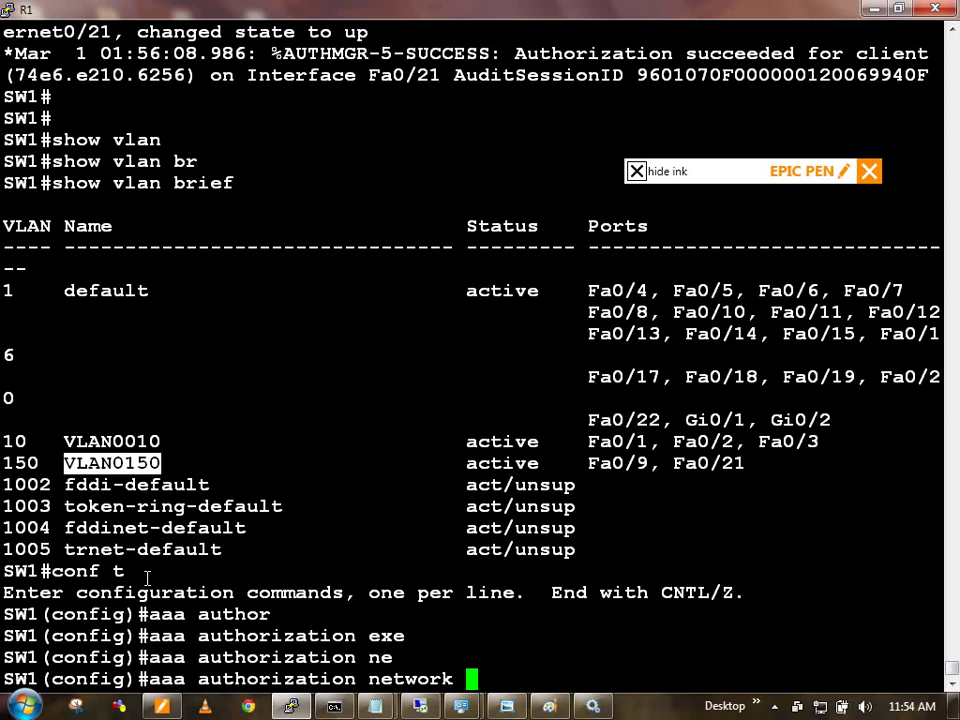
type("?")
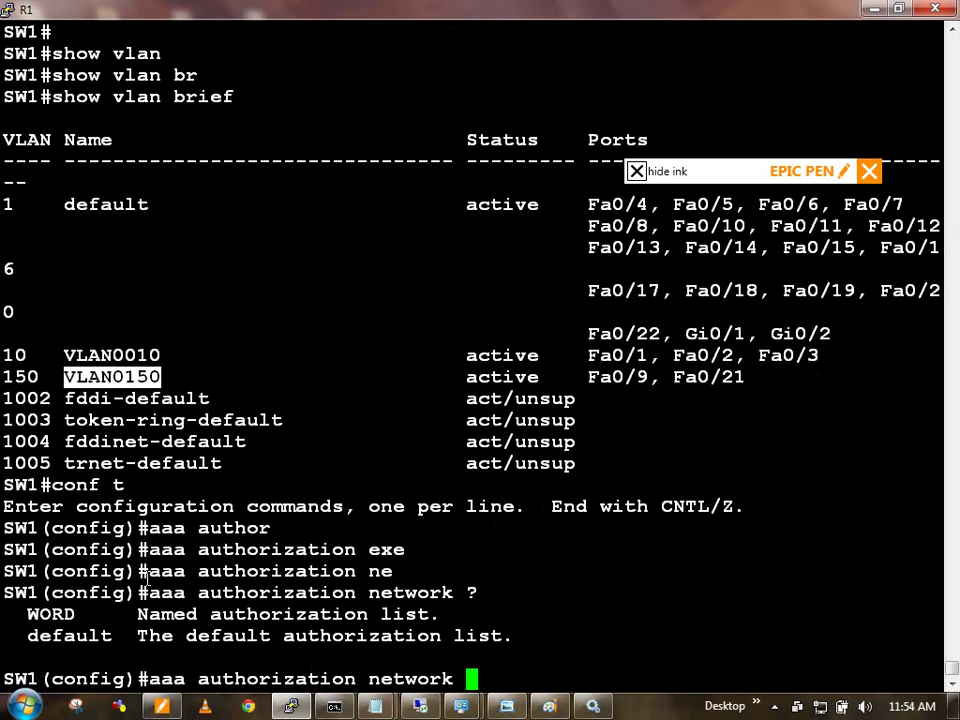
type("def")
key("Tab")
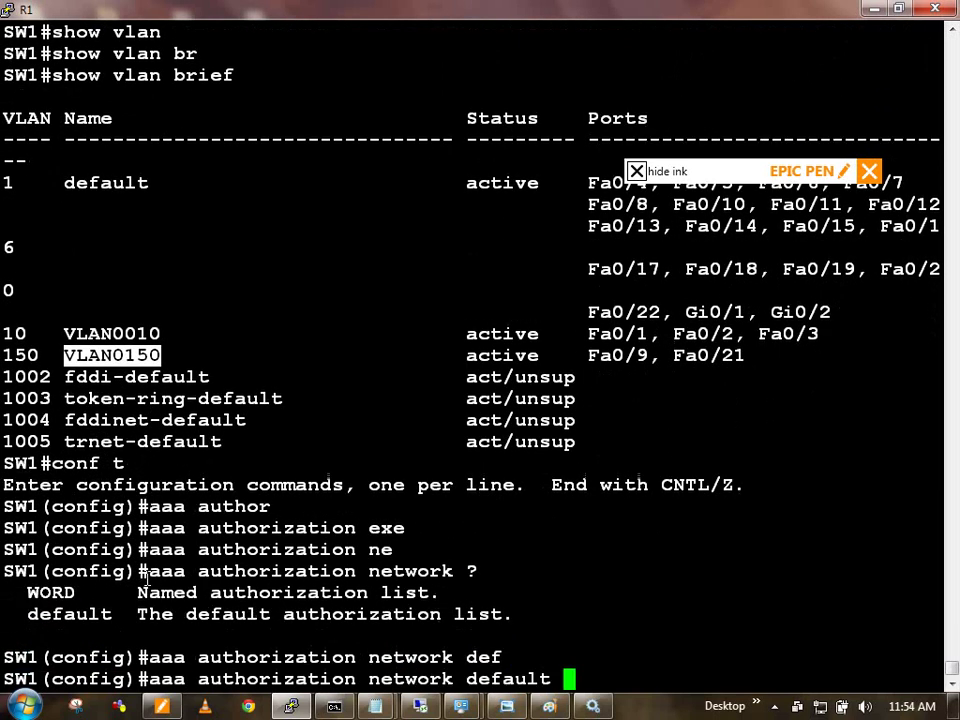
type("gr")
key("Tab")
type("rad")
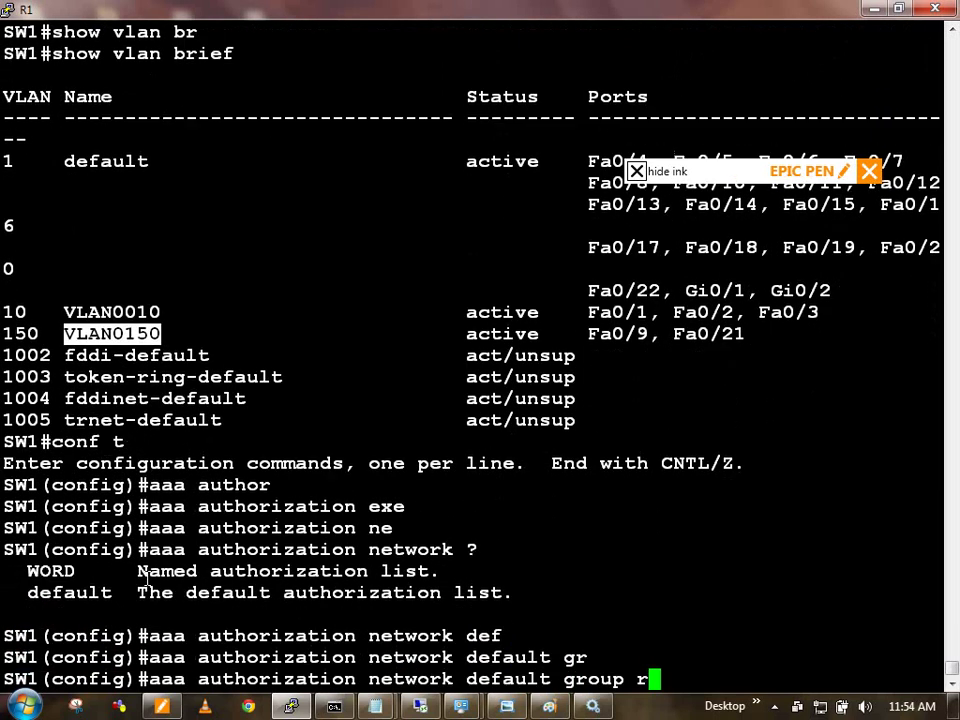
key("Tab")
key("Return")
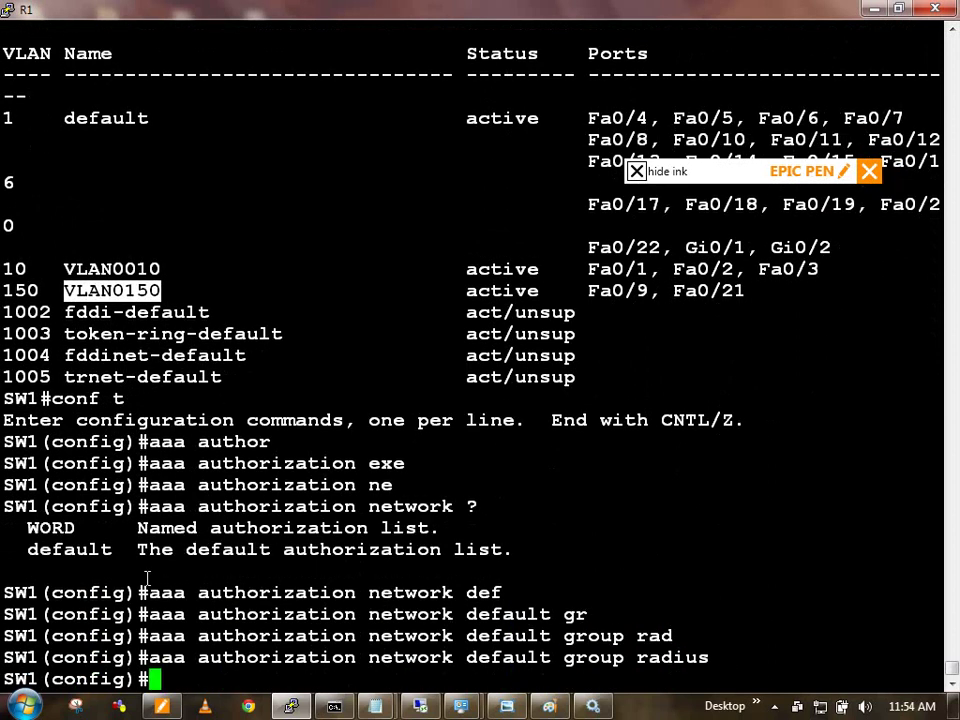
Step: Leave configuration mode and clear all authentication sessions on the switch
type("exi")
key("Return")
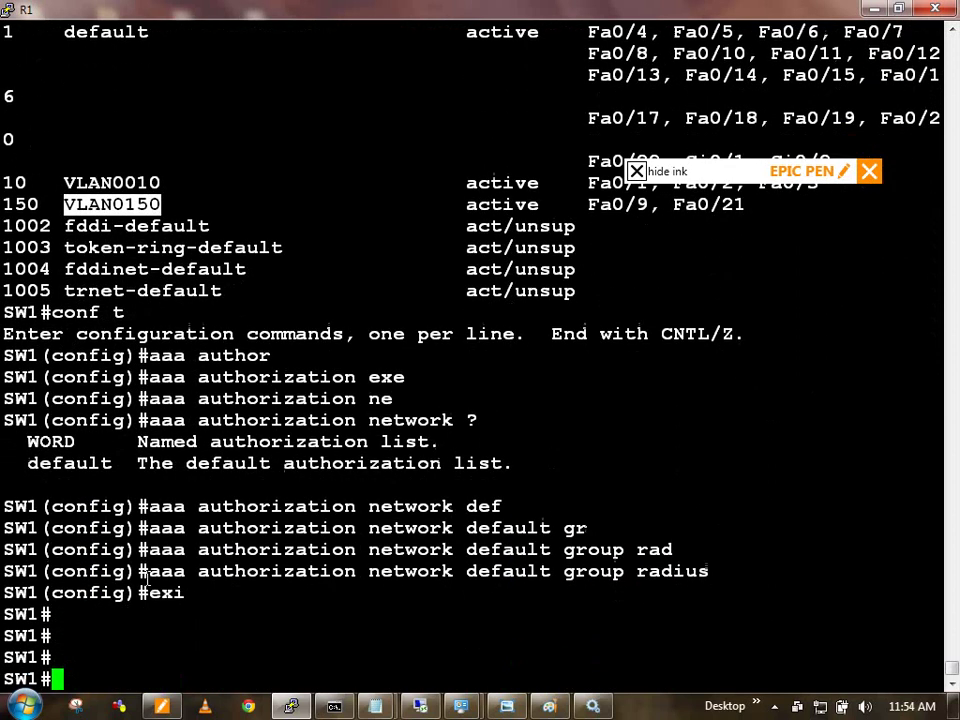
type("clear authentication ses")
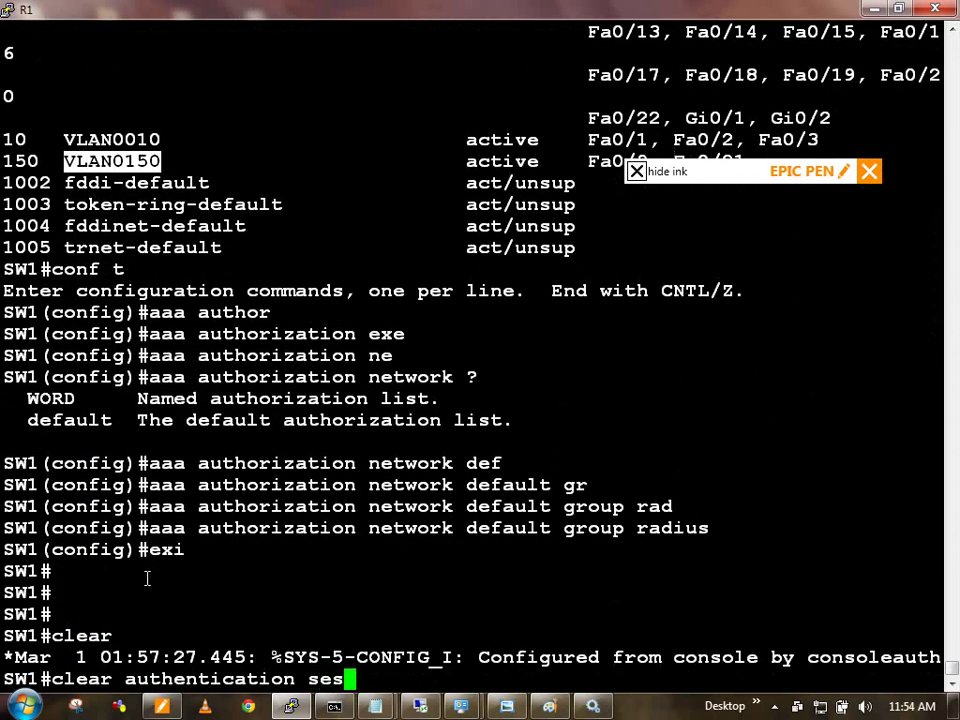
key("Tab")
key("Return")
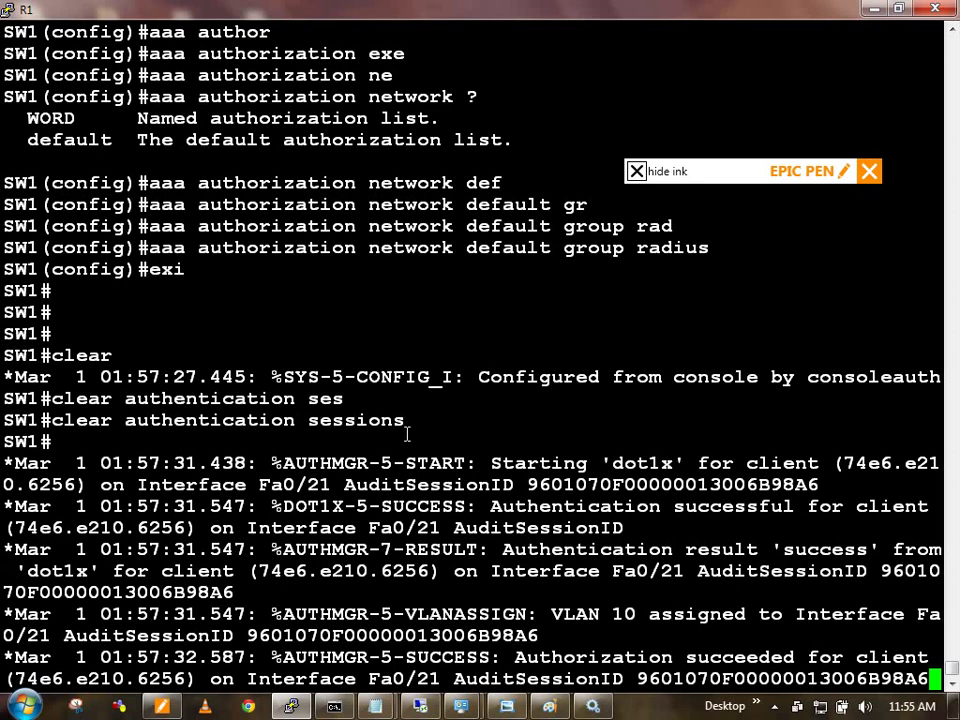
left_click_drag(527, 463, 672, 480)
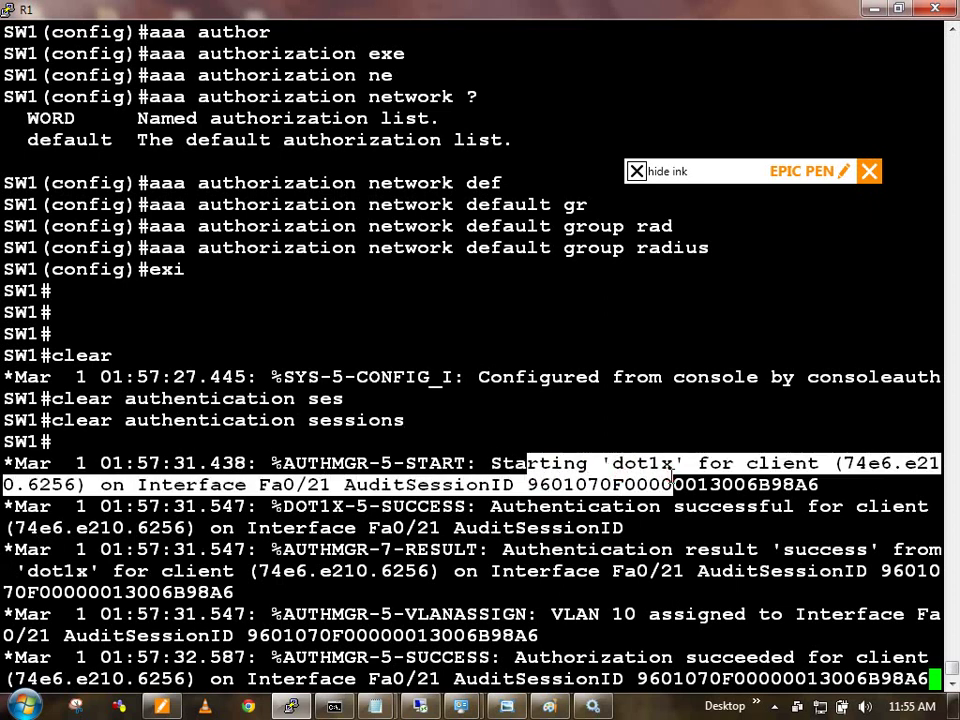
left_click_drag(625, 549, 866, 556)
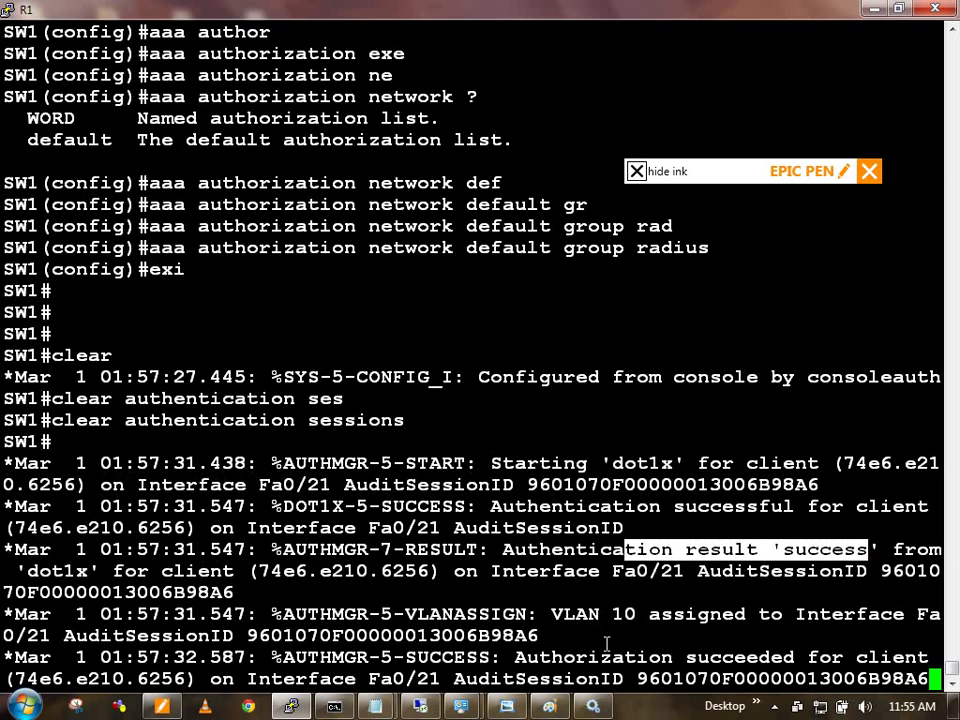
left_click_drag(612, 657, 690, 684)
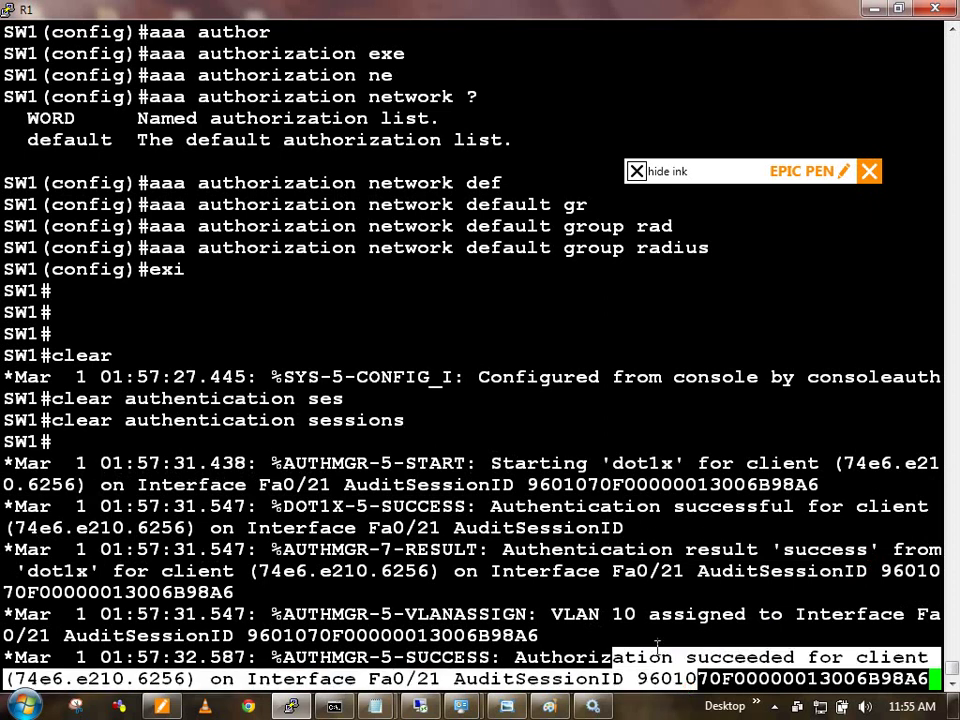
left_click_drag(551, 614, 625, 640)
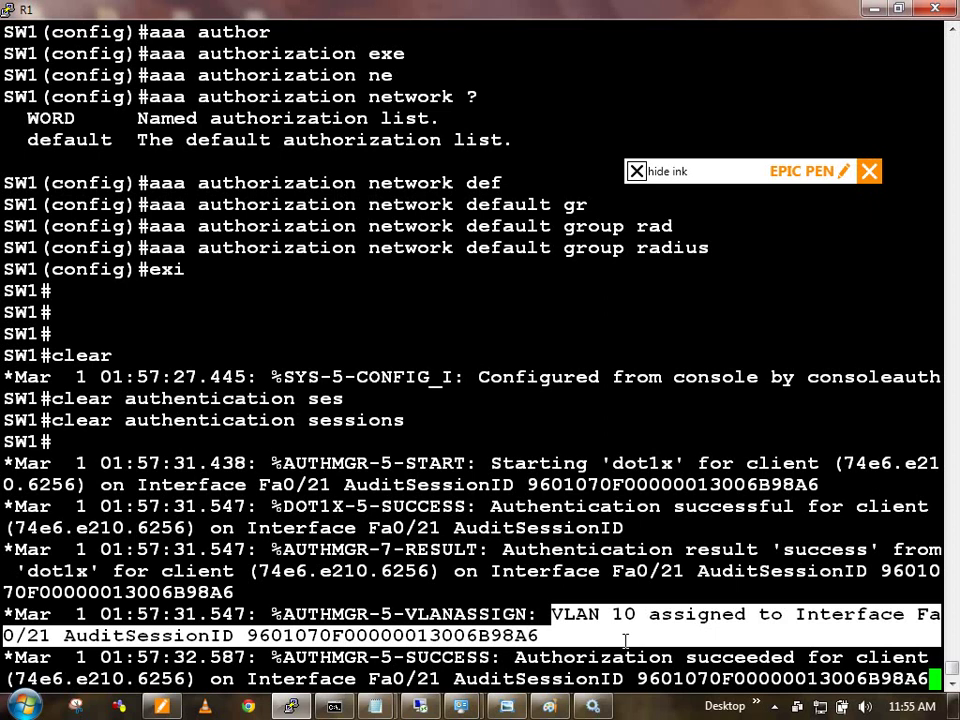
Step: Show the running config of FastEthernet0/21, noting its configured access VLAN 150
key("Return")
key("Return")
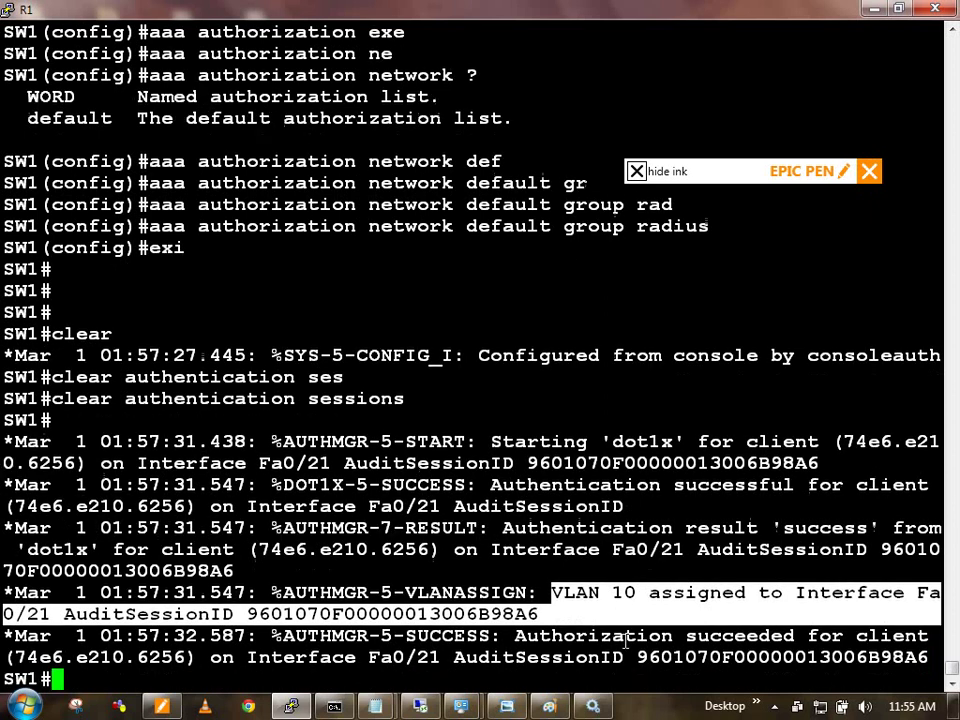
type("showr")
key("BackSpace")
type("run tin f")
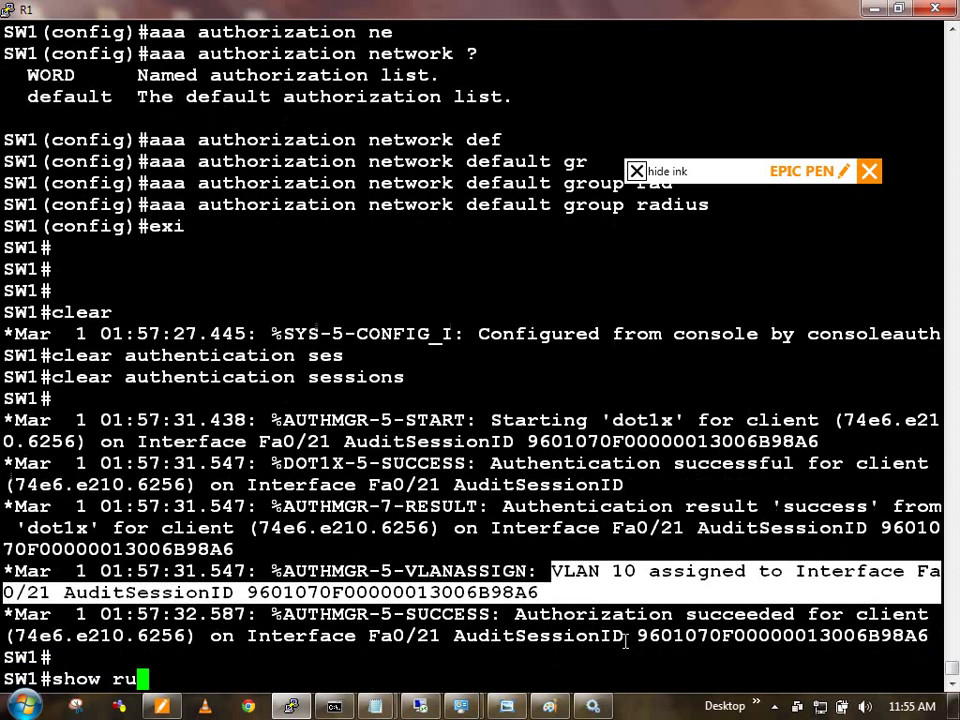
key("BackSpace")
key("BackSpace")
key("BackSpace")
key("BackSpace")
key("BackSpace")
type("int fa0/21")
key("Return")
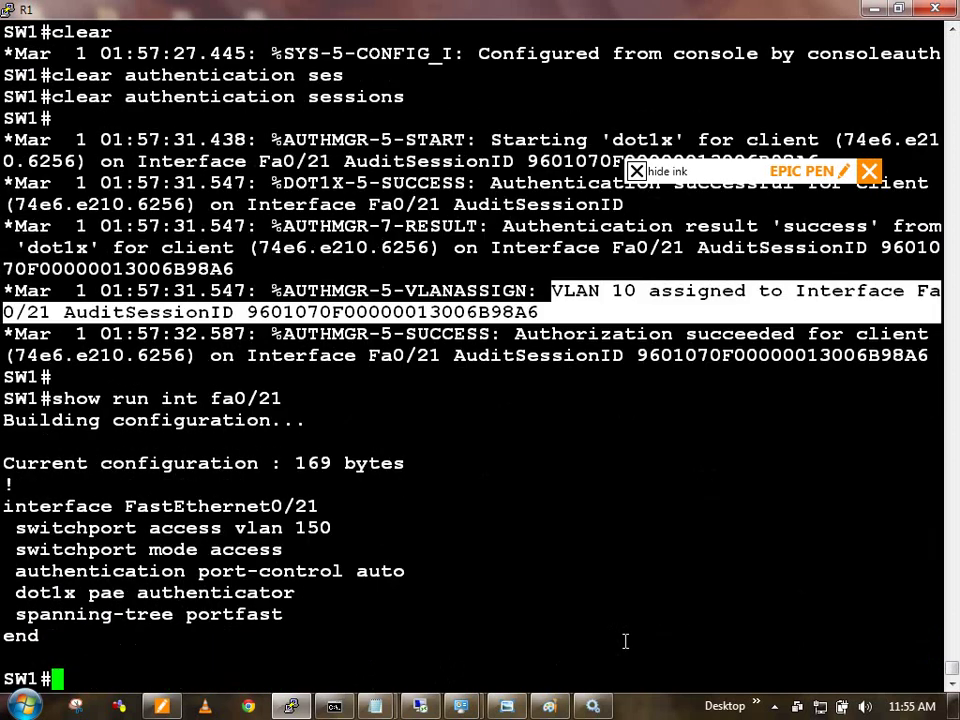
double_click(313, 527)
Step: Confirm in 'show vlan brief' that Fa0/21 sits in VLAN 10, then bring up the topology diagram
type("sho")
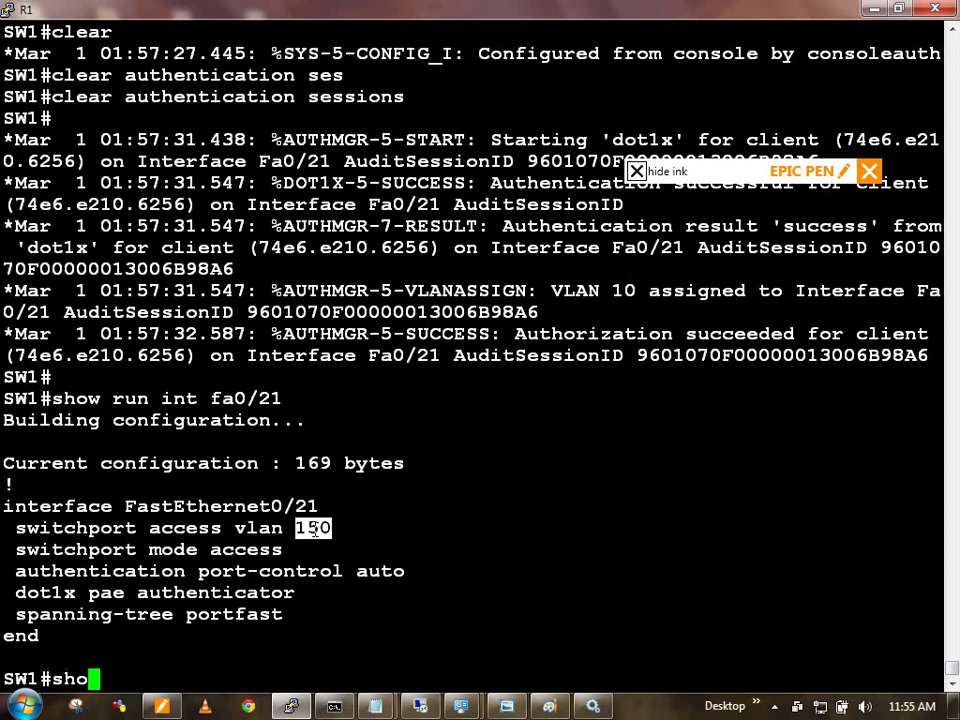
type("w vlan br")
key("Tab")
key("Return")
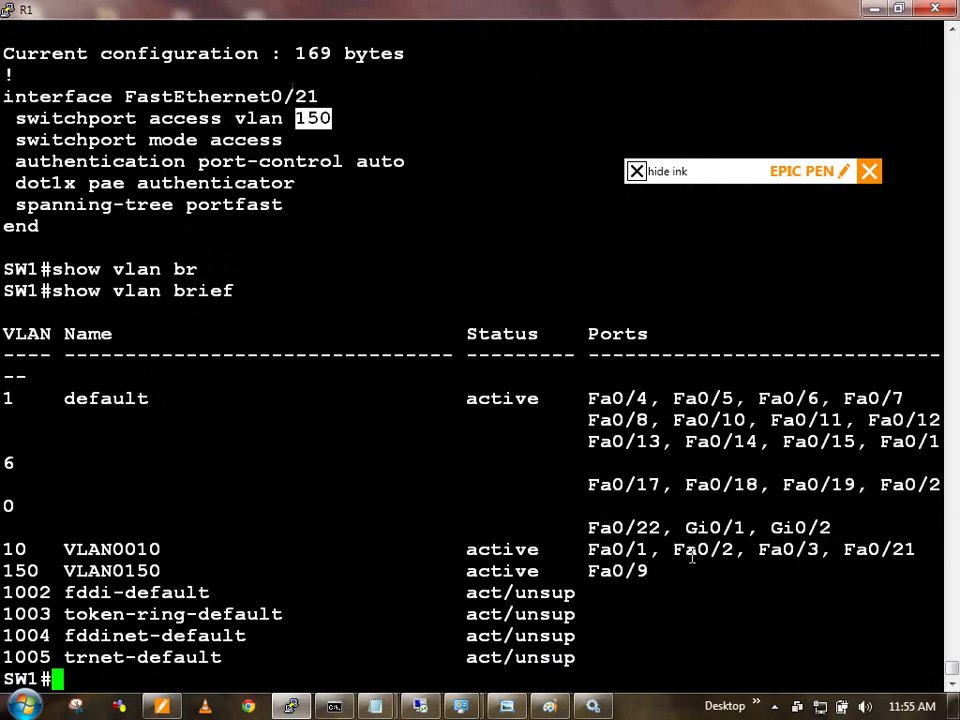
double_click(876, 545)
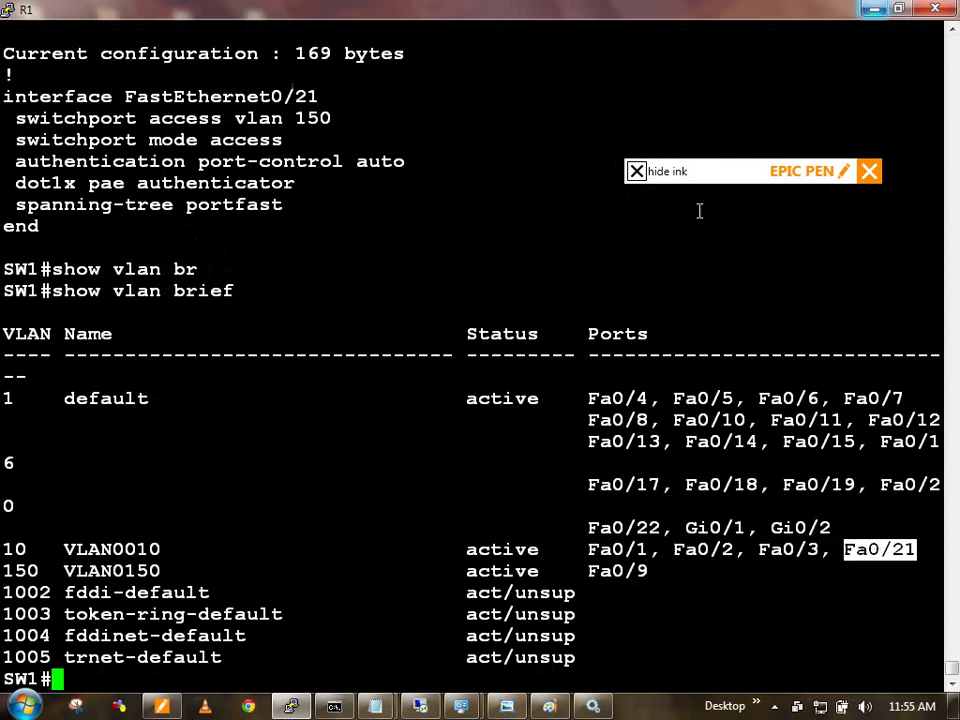
left_click(507, 706)
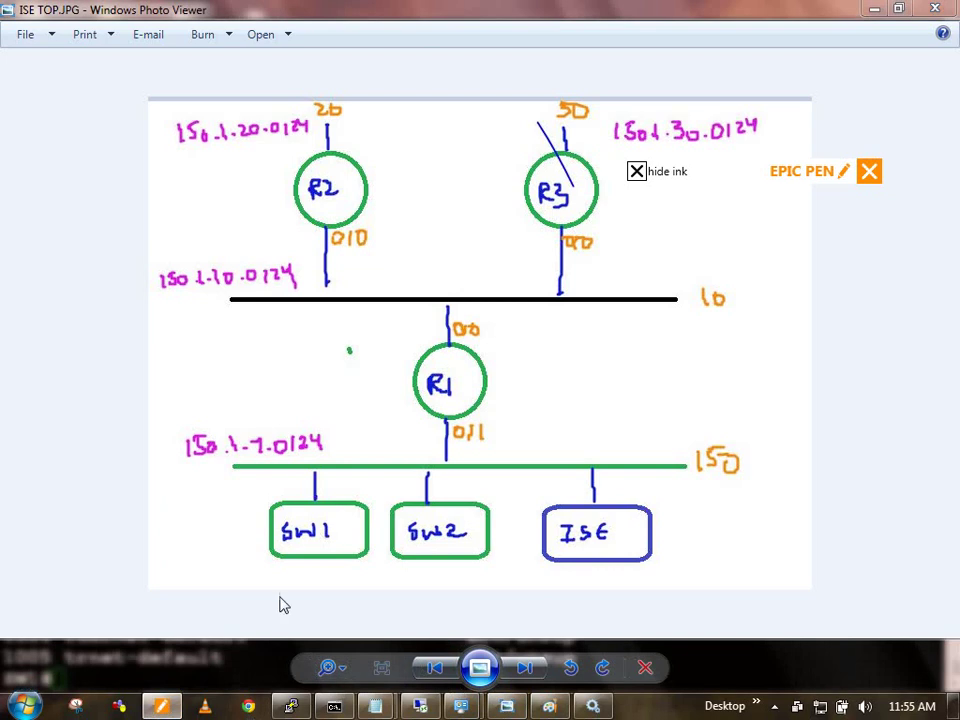
Step: Reveal the ink and draw a red arrow down to R1's 0/0 interface
left_click(636, 171)
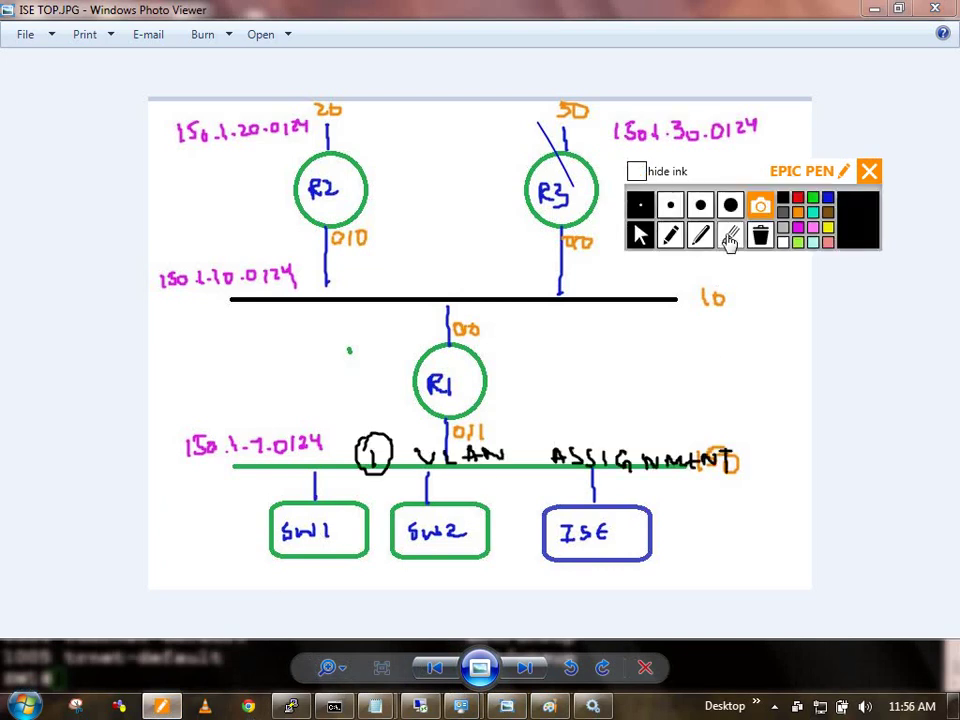
left_click(670, 234)
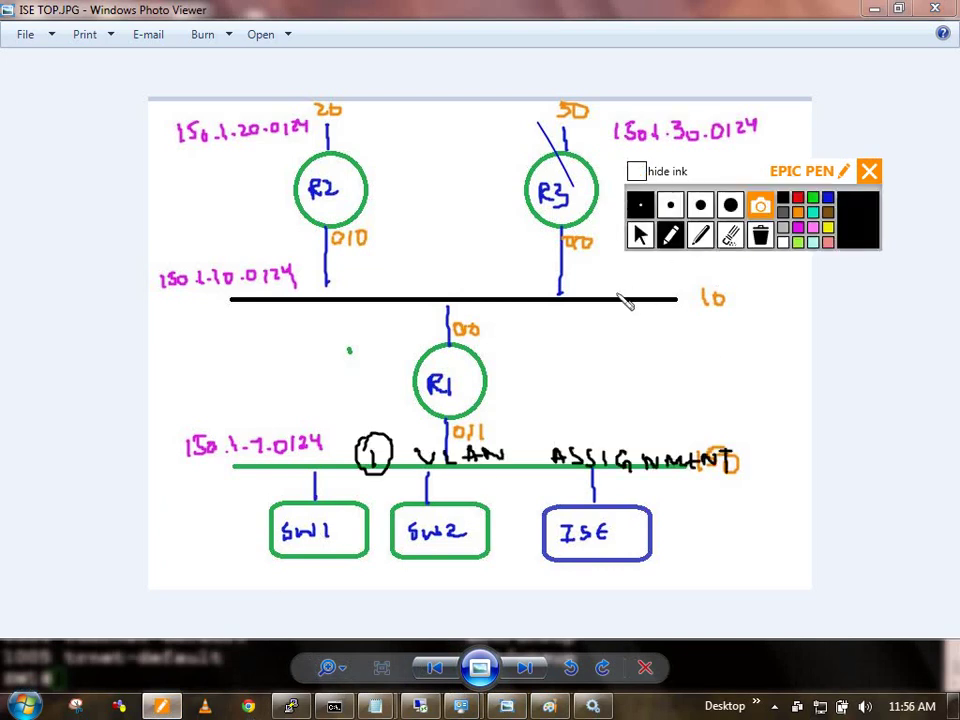
mouse_move(441, 285)
left_mouse_down()
mouse_move(435, 251)
mouse_move(452, 253)
mouse_move(439, 266)
mouse_move(450, 262)
left_mouse_up()
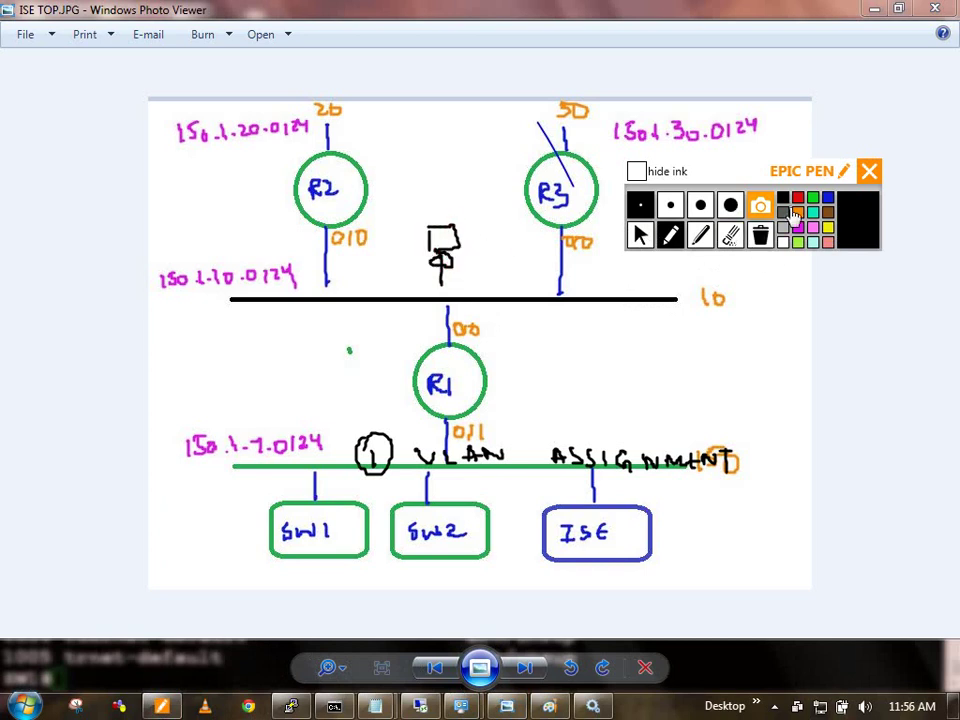
left_click(799, 207)
left_click_drag(462, 258, 462, 326)
left_click_drag(462, 326, 472, 309)
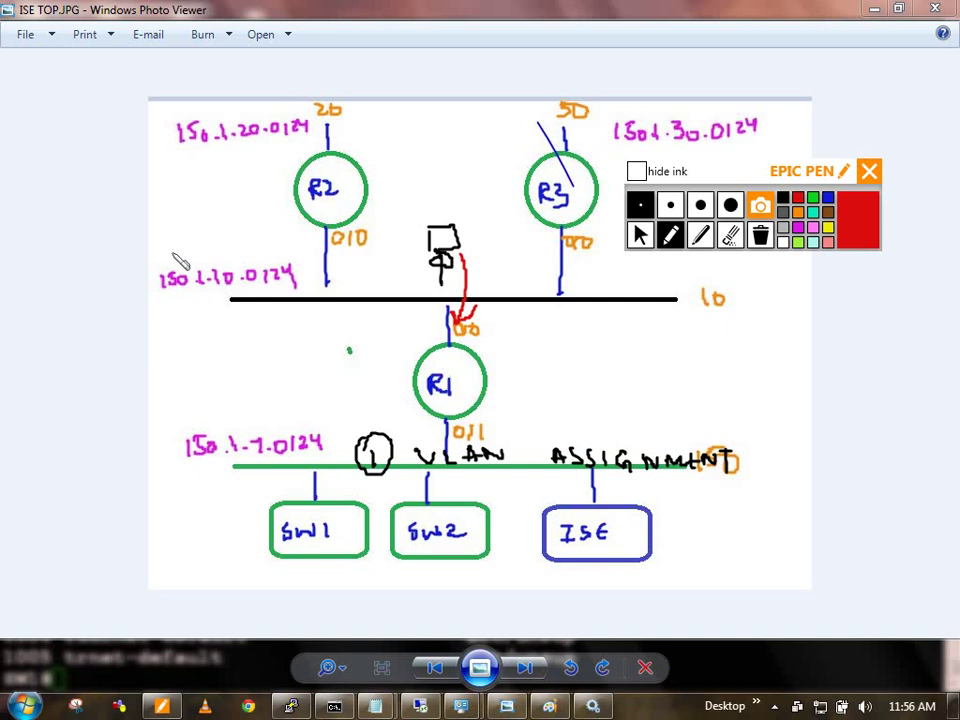
Step: Circle the 150.1.10.0/24 label in red, erase the stray arrow by ASSIGNMENT, and close the diagram
mouse_move(135, 272)
left_mouse_down()
mouse_move(336, 293)
mouse_move(120, 299)
left_mouse_up()
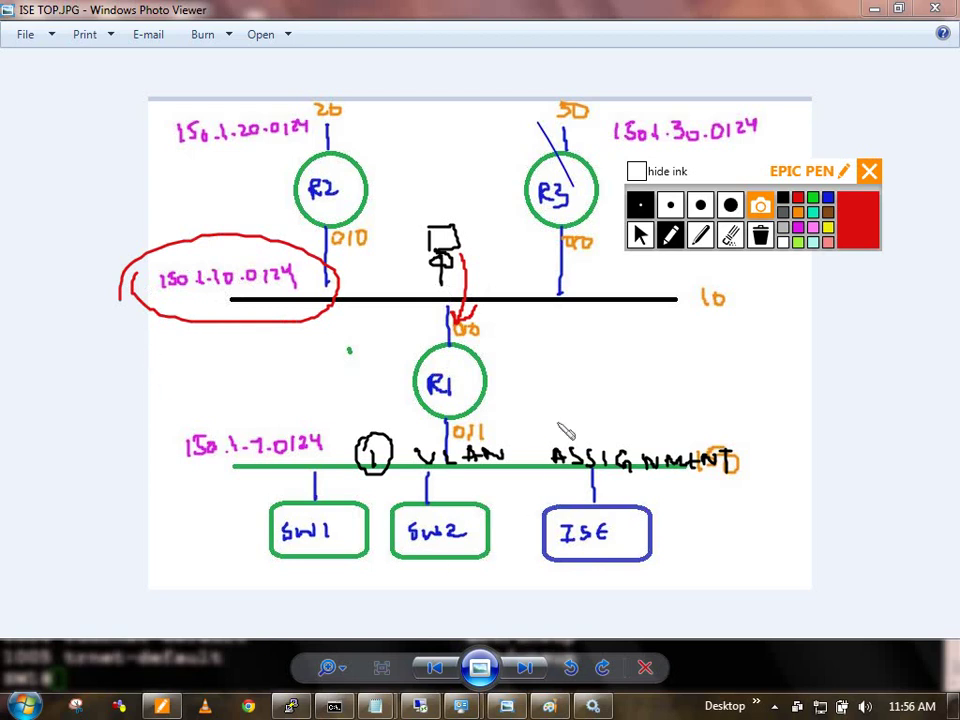
left_click_drag(551, 412, 545, 450)
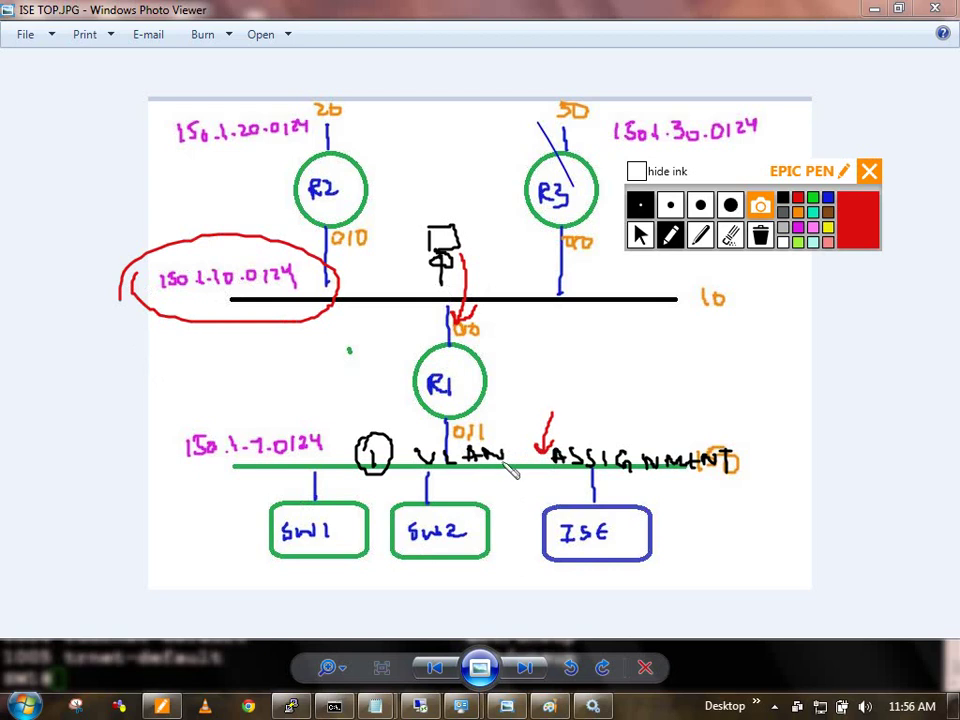
left_click(731, 234)
left_click(546, 425)
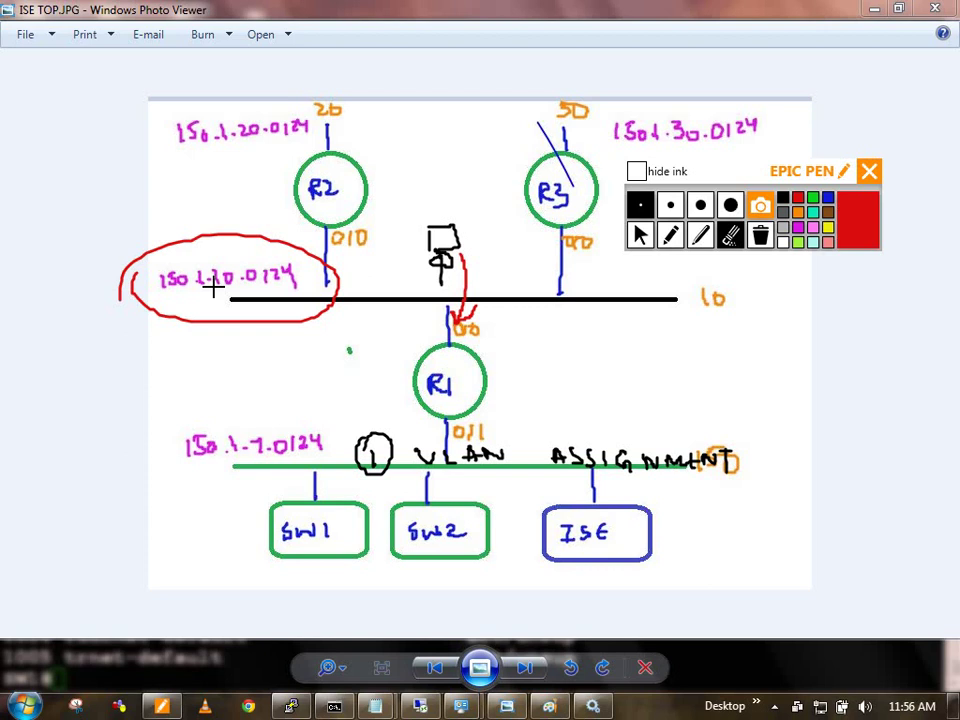
left_click(641, 234)
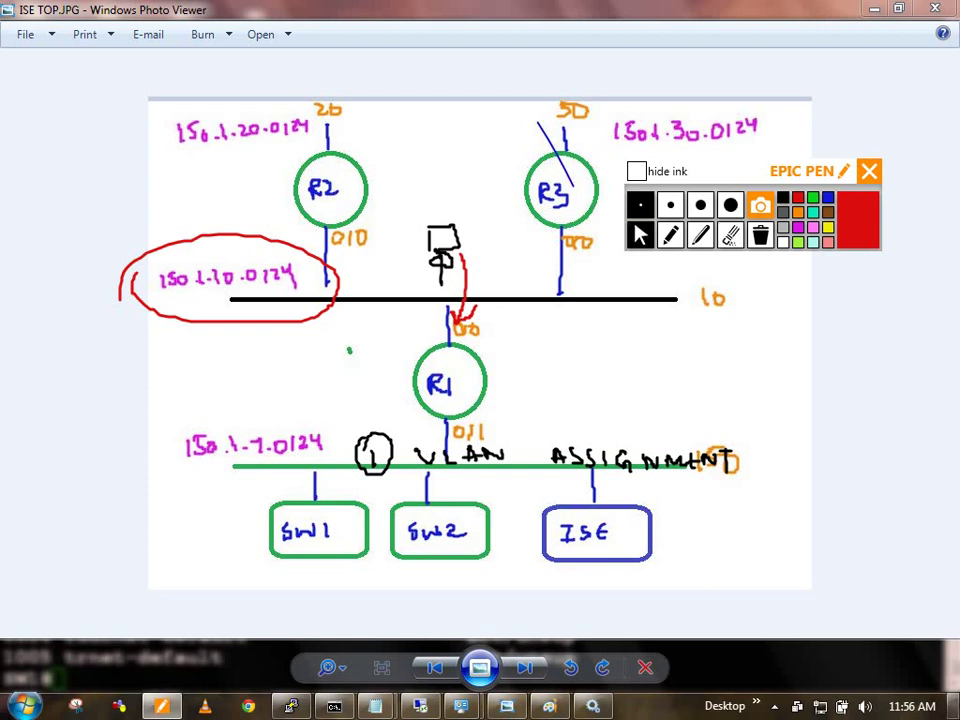
key("super+d")
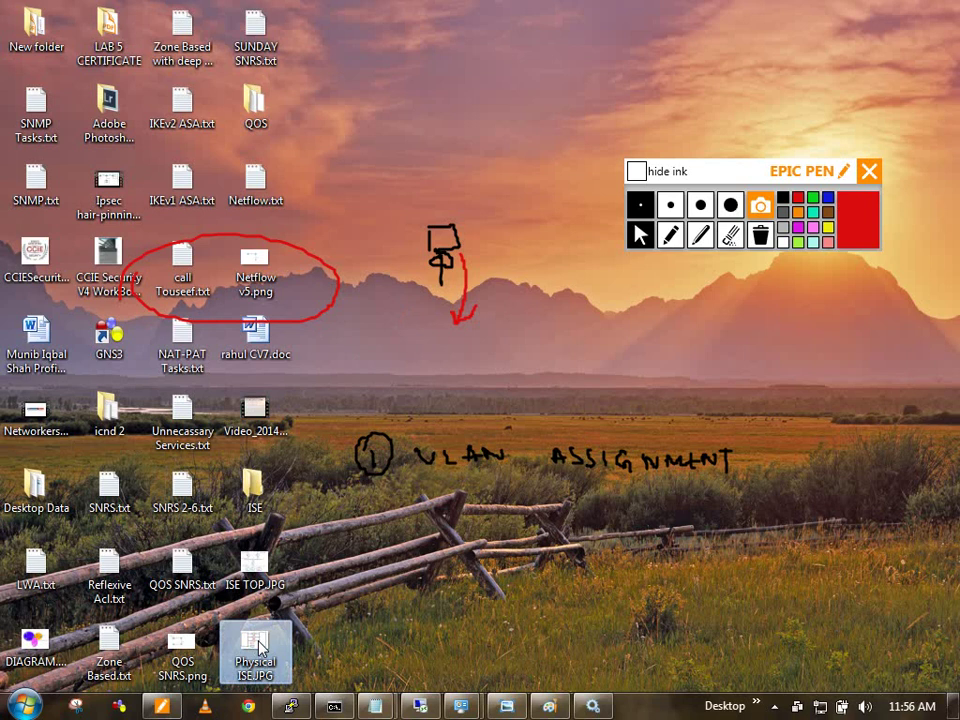
Step: Open Physical ISE.JPG from the desktop, then bring up the command prompt window
double_click(256, 646)
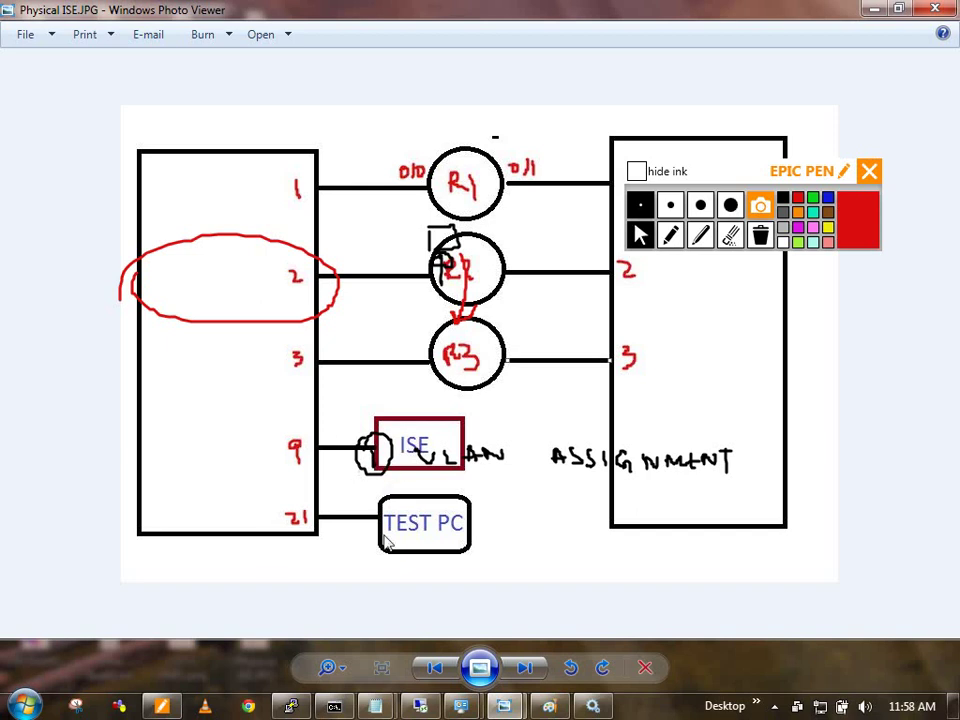
left_click(334, 706)
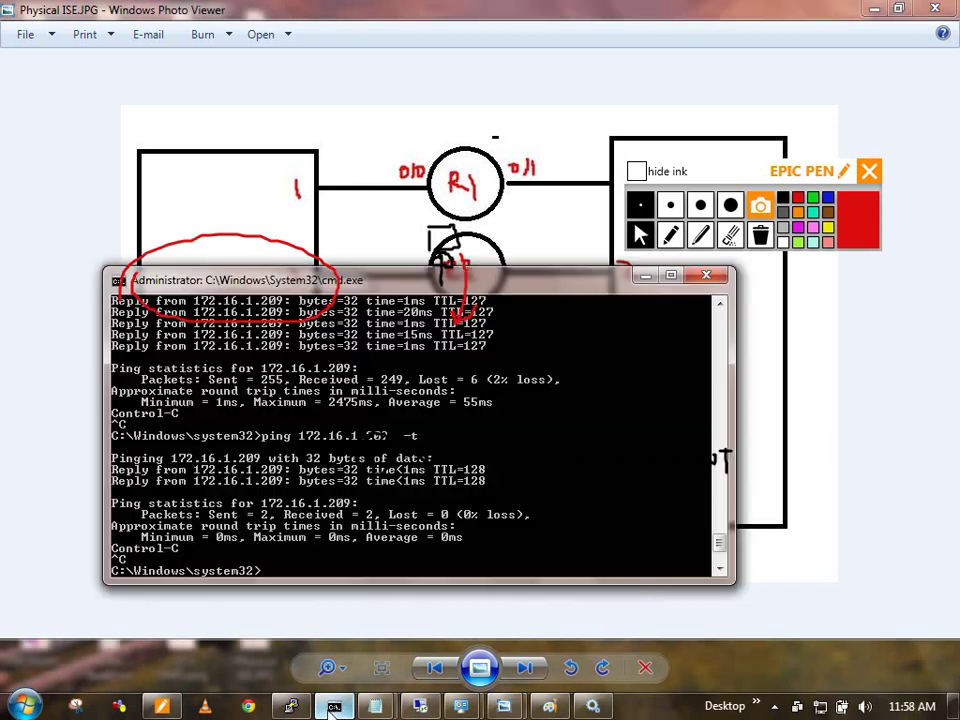
Step: From SW1's console, ping 150.1.10.101 repeatedly until it returns 5/5 replies
left_click(334, 706)
left_click(291, 706)
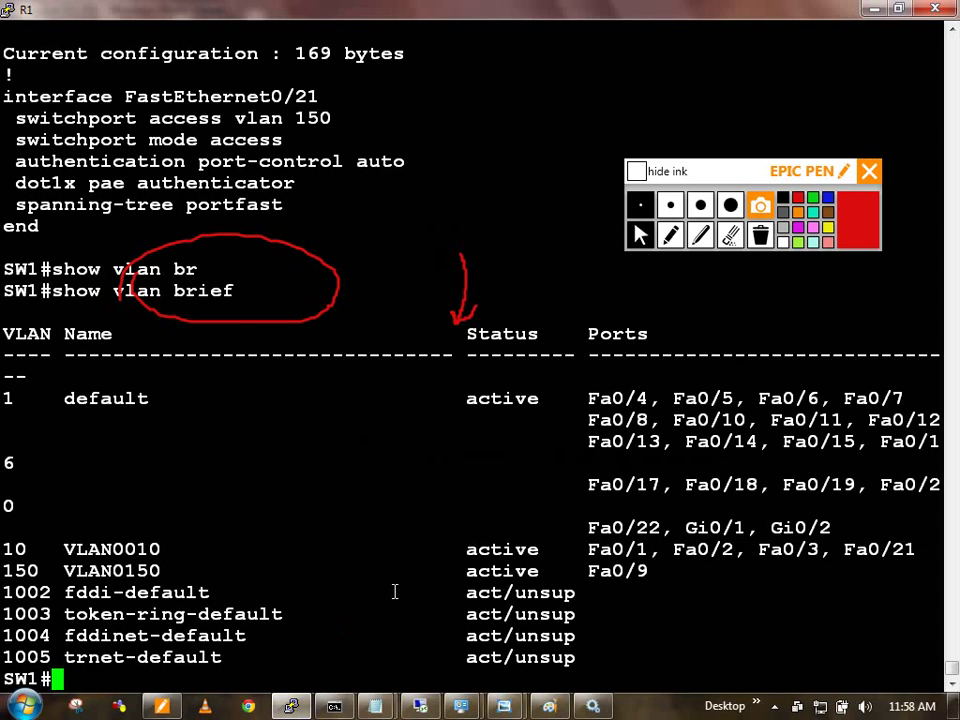
type("ping 1")
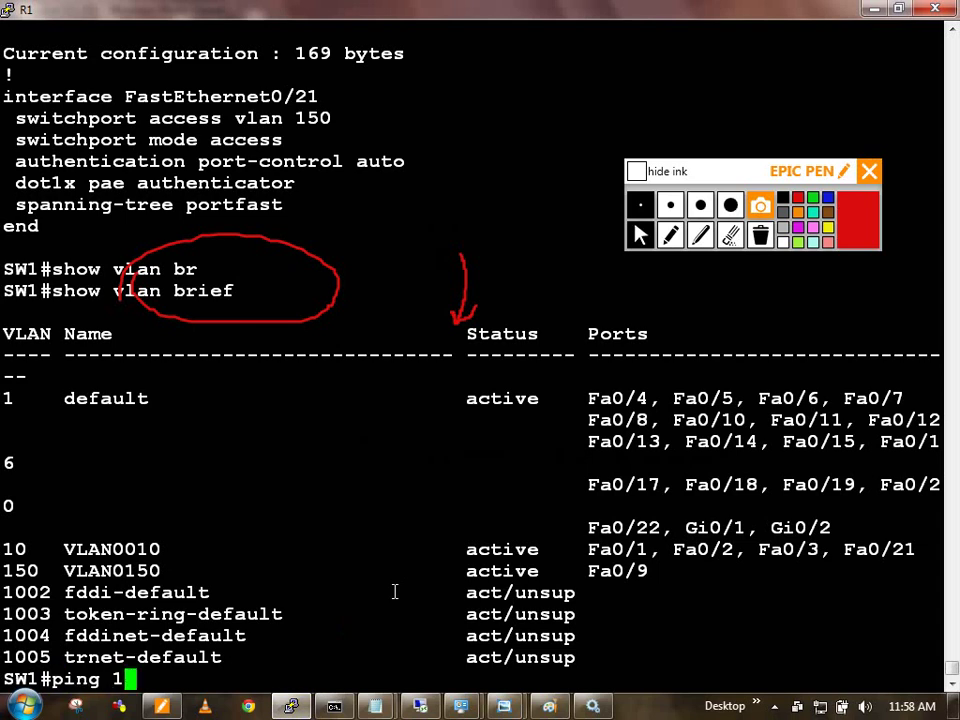
type("50.1.10.101")
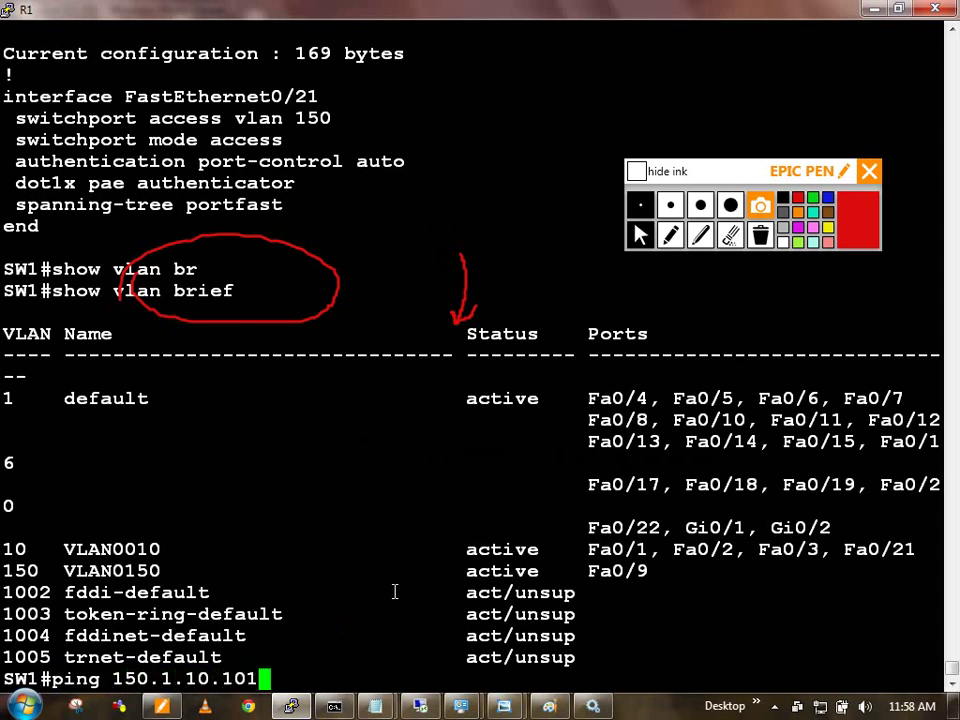
key("Return")
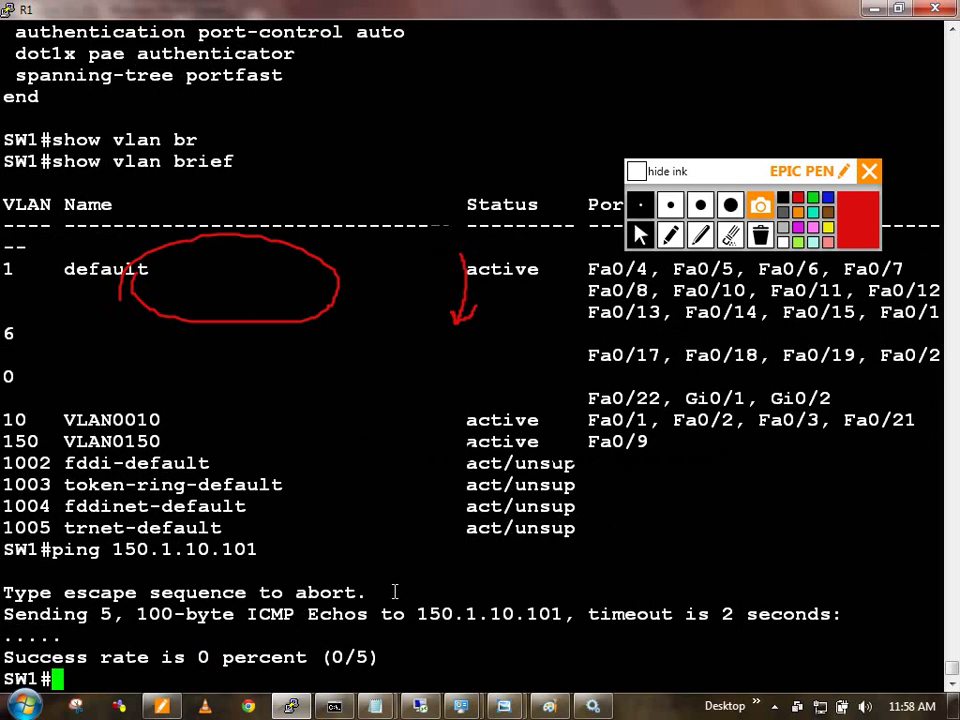
key("Up")
key("Return")
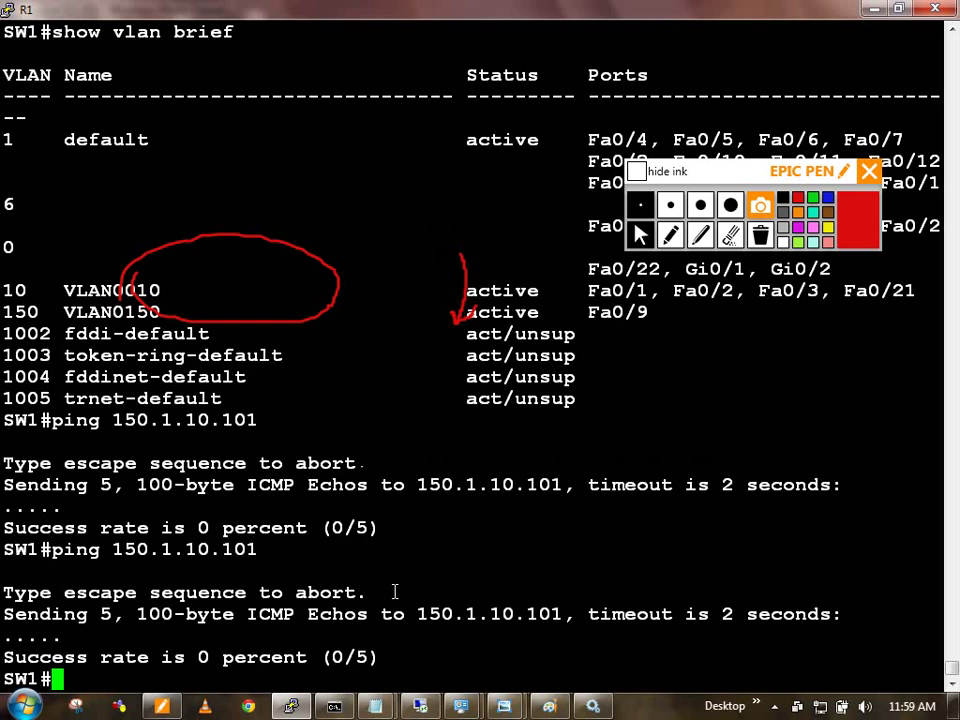
key("Up")
key("Return")
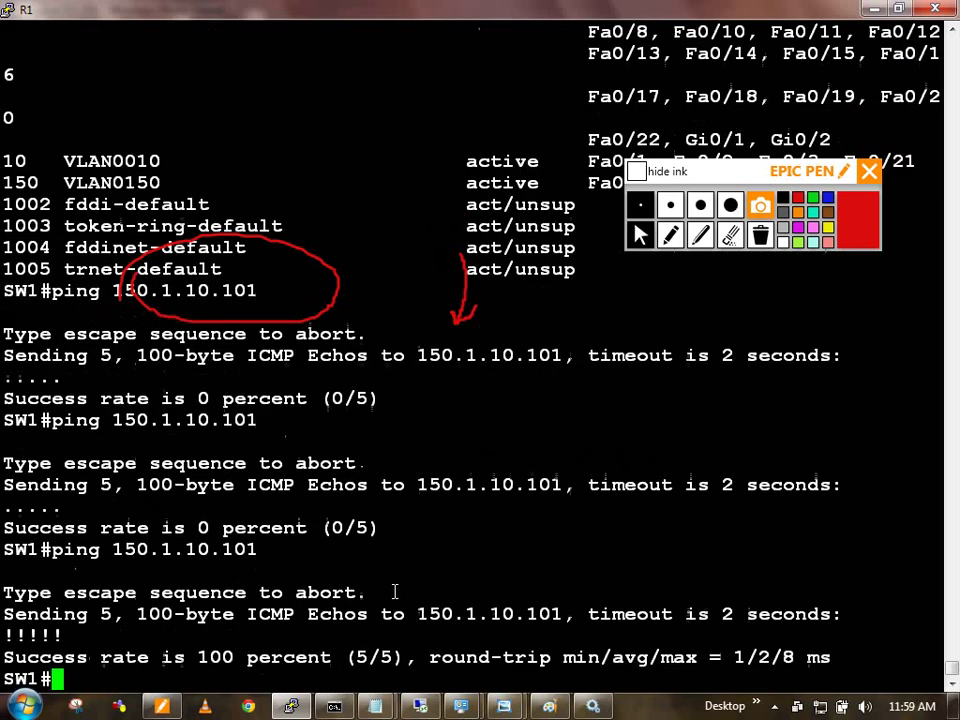
key("Up")
key("Return")
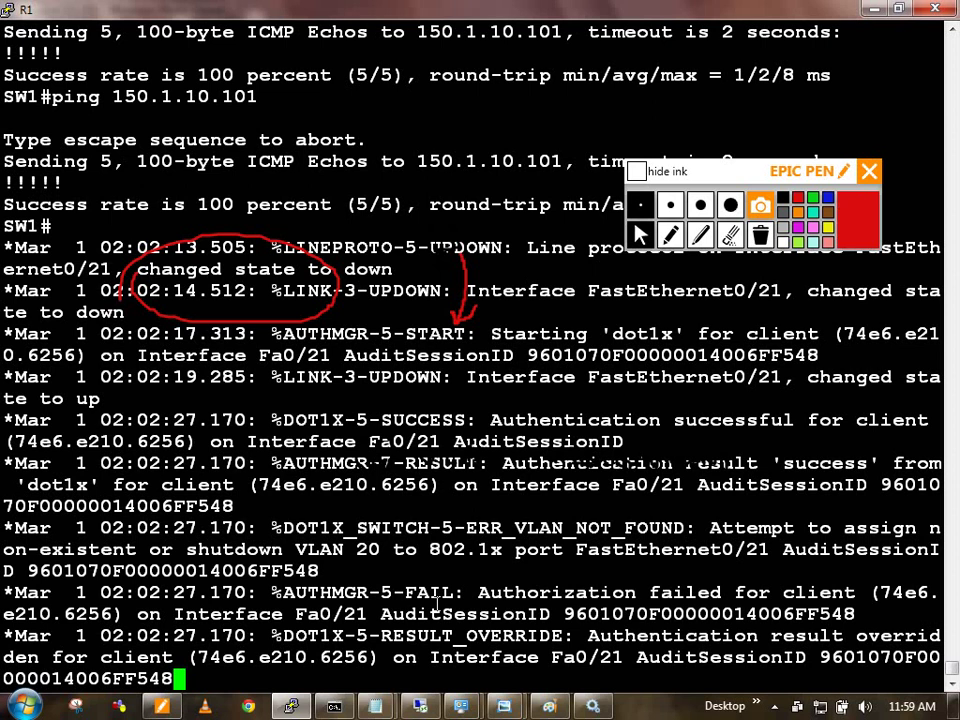
Step: Clear all authentication sessions on SW1 with 'clear authentication sessions'
type("clear auth")
key("Tab")
type("se")
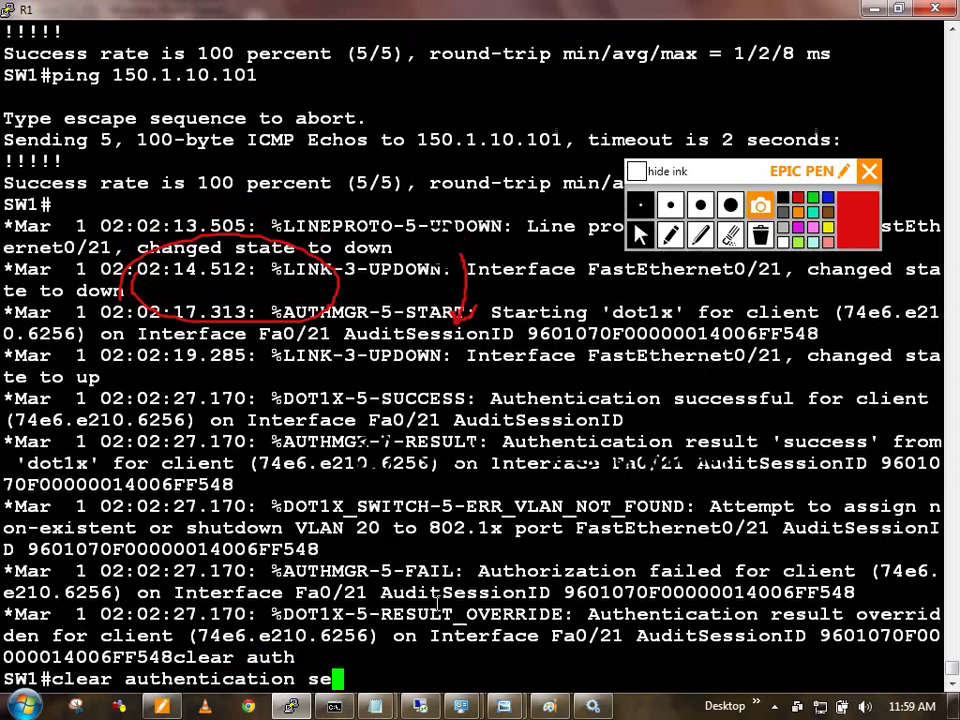
type("ss")
key("Tab")
key("Return")
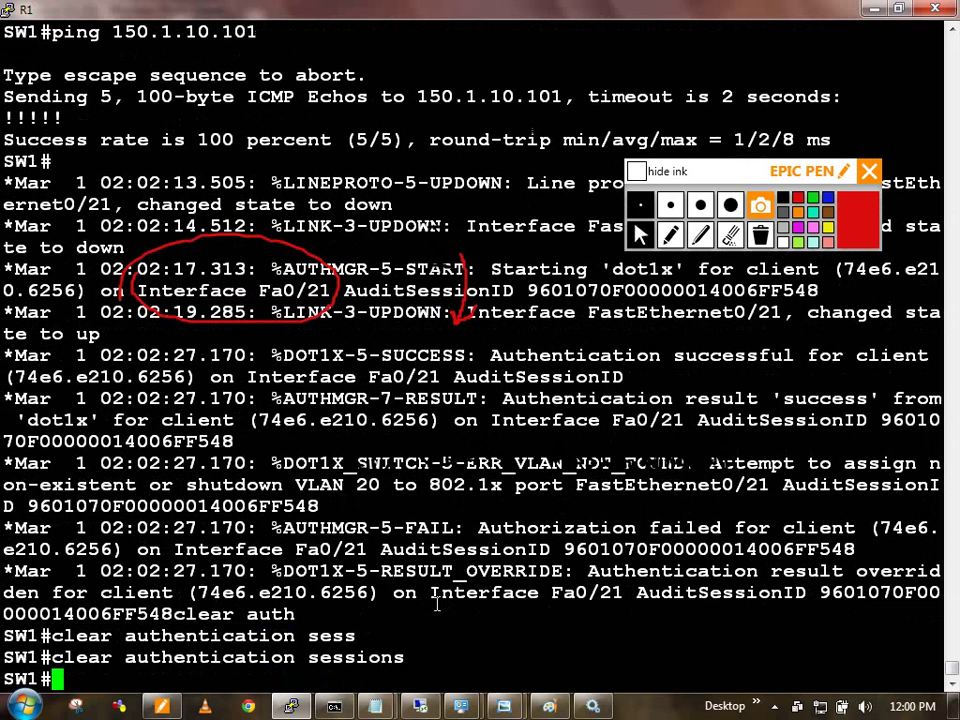
Step: List authentication sessions showing Fa0/21 on dot1x, and highlight the ERR_VLAN_NOT_FOUND message
type("show auth")
key("Tab")
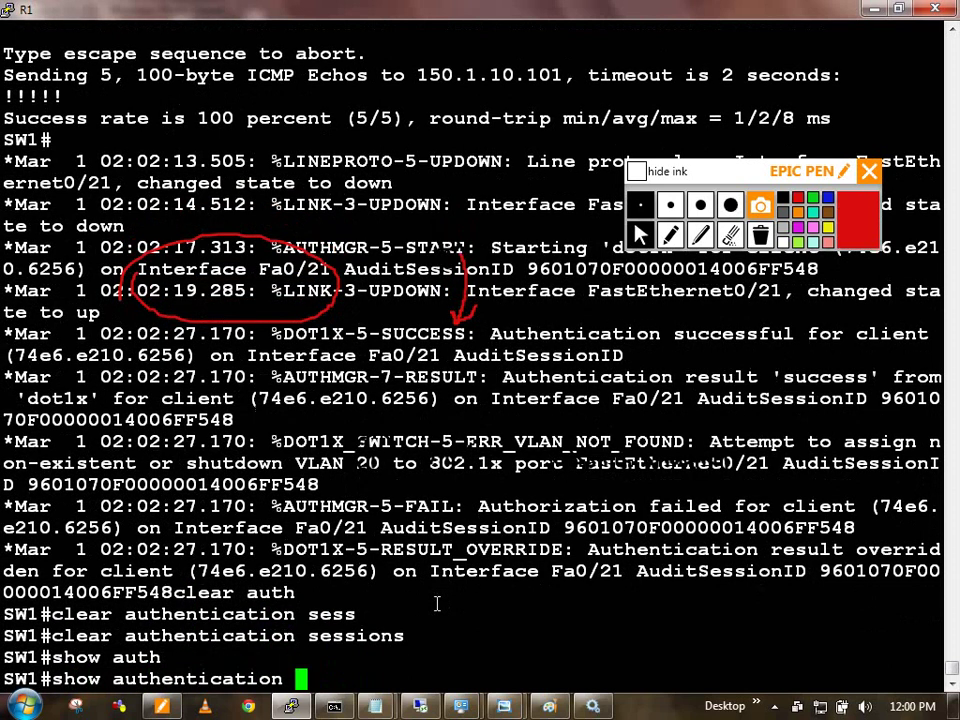
type("sess")
key("Tab")
key("Return")
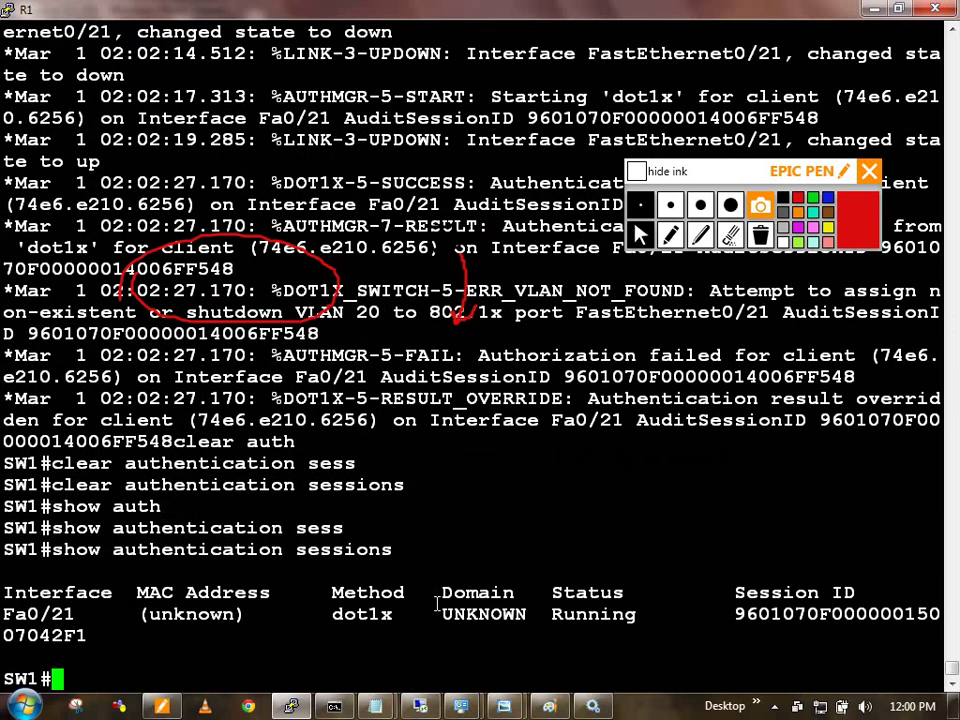
key("Return")
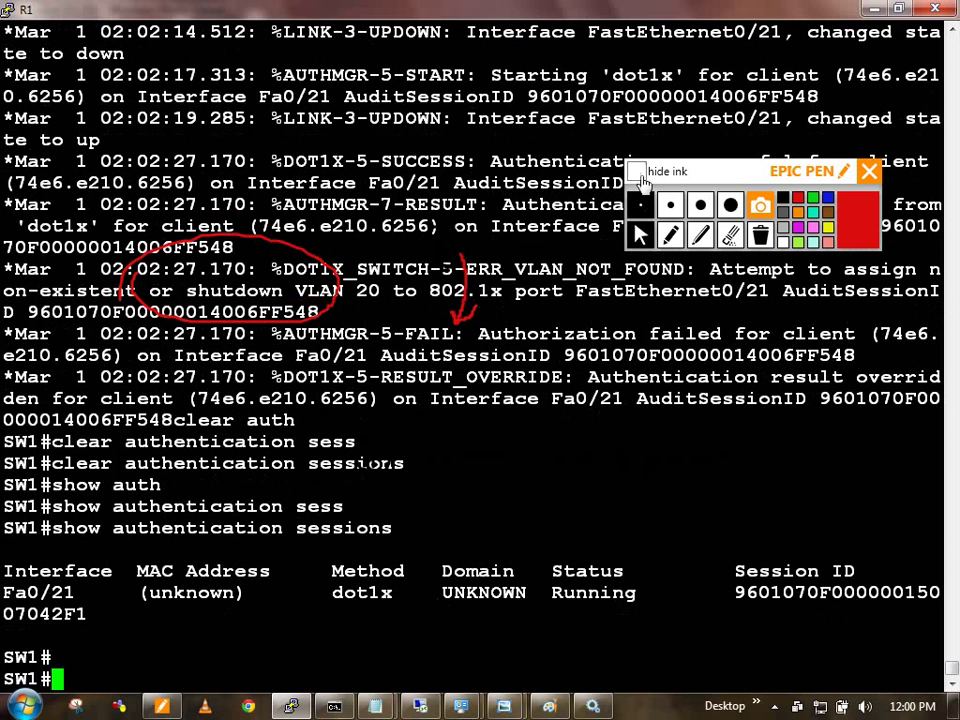
left_click(636, 171)
double_click(622, 268)
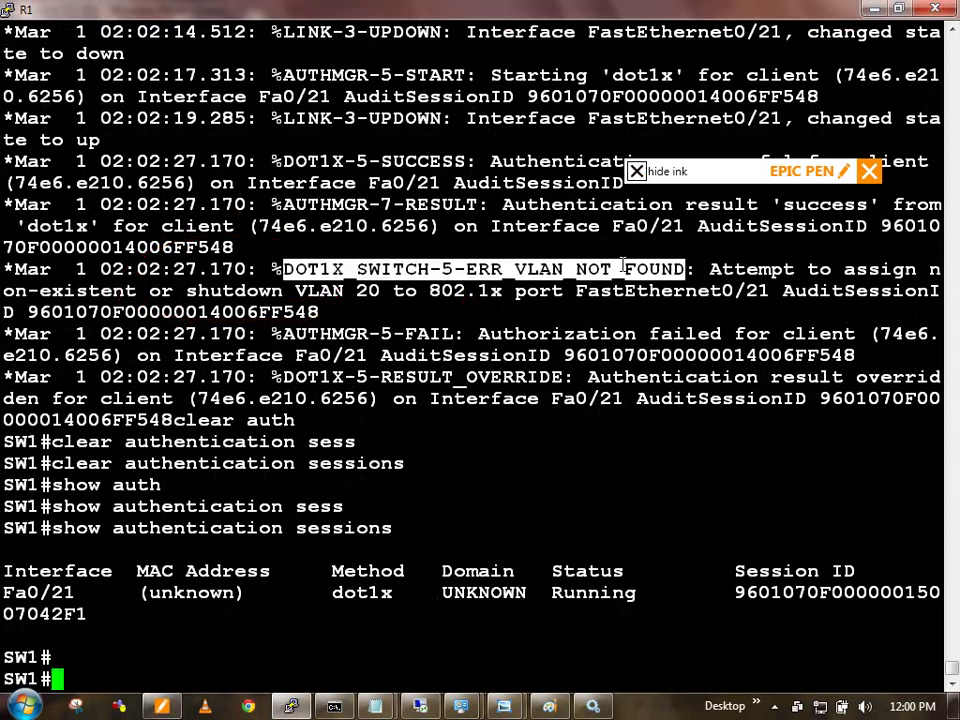
Step: List the switch's VLANs in brief form to check which VLANs exist
type("show vlan")
key("Tab")
type("vr")
key("Tab")
key("Return")
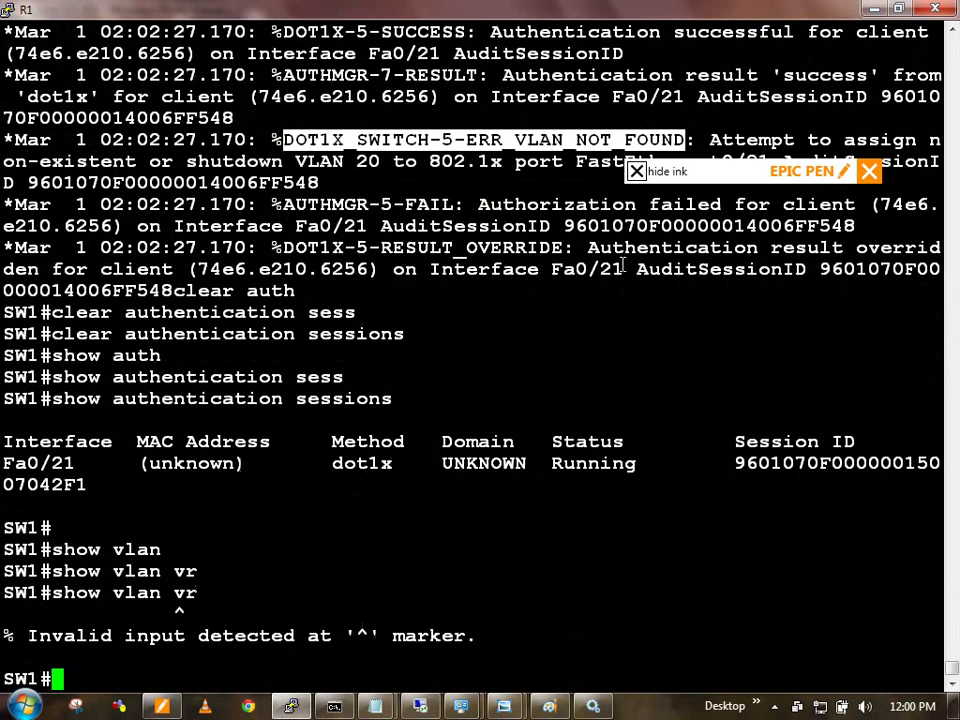
key("Up")
key("BackSpace")
key("BackSpace")
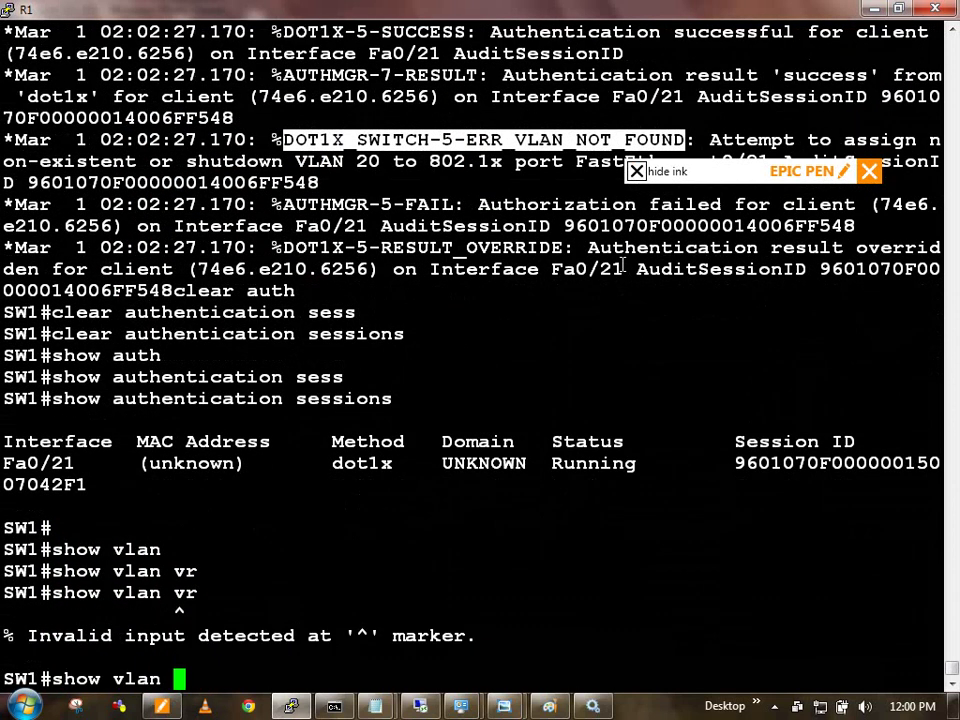
type("br")
key("Tab")
key("Return")
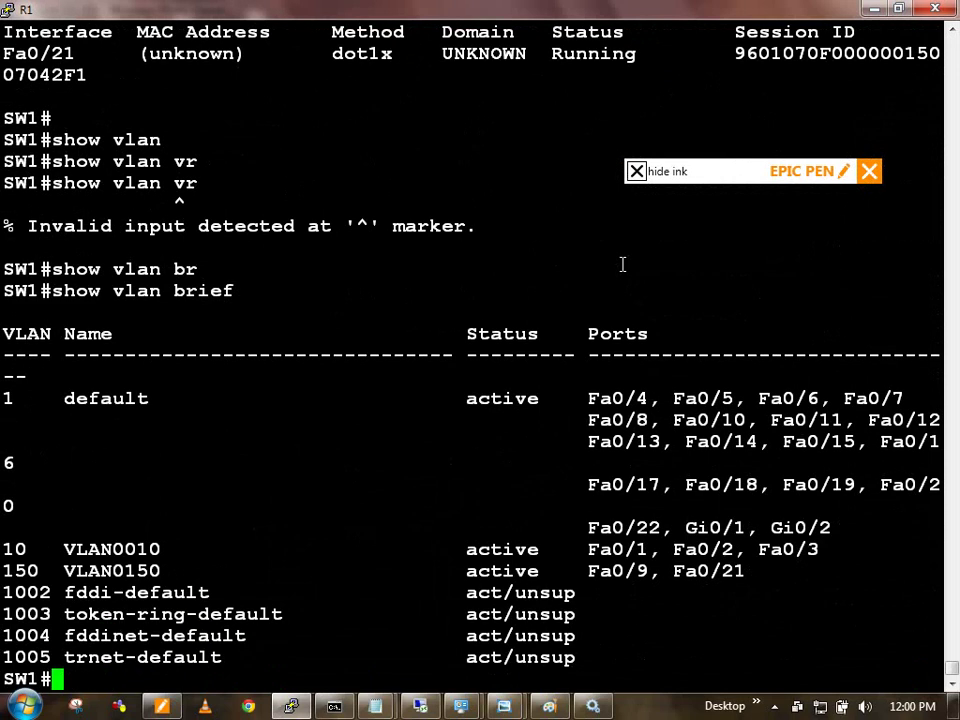
Step: Create VLANs 20 and 30 in global configuration mode
type("conf t")
key("Return")
type("vlan")
key("Tab")
type("20")
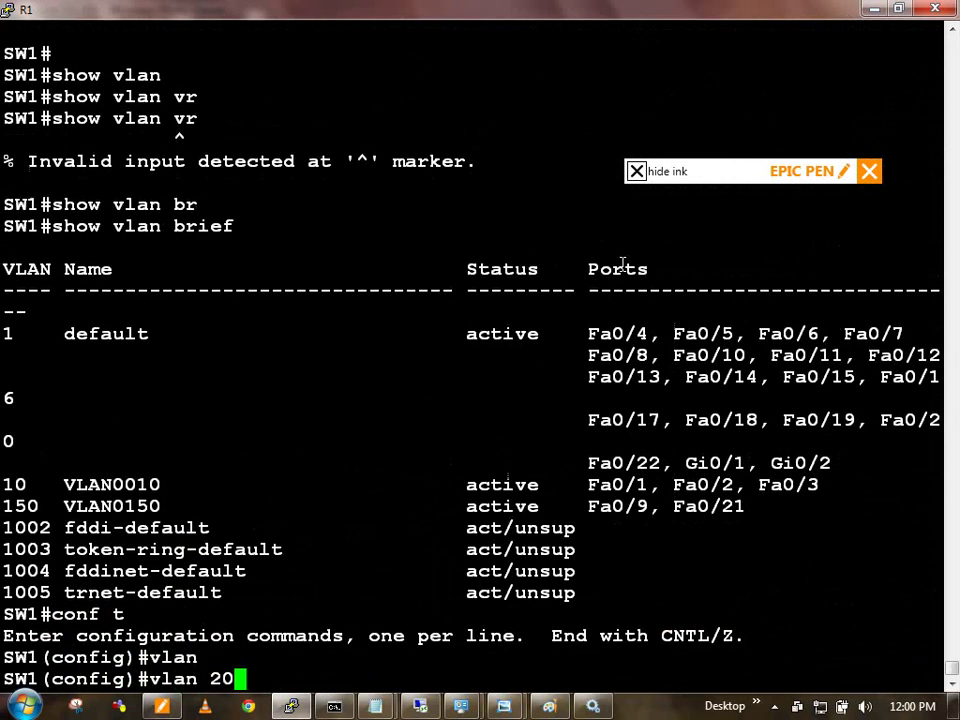
key("Return")
type("exi")
key("Return")
type("exi")
key("Up")
key("Up")
key("BackSpace")
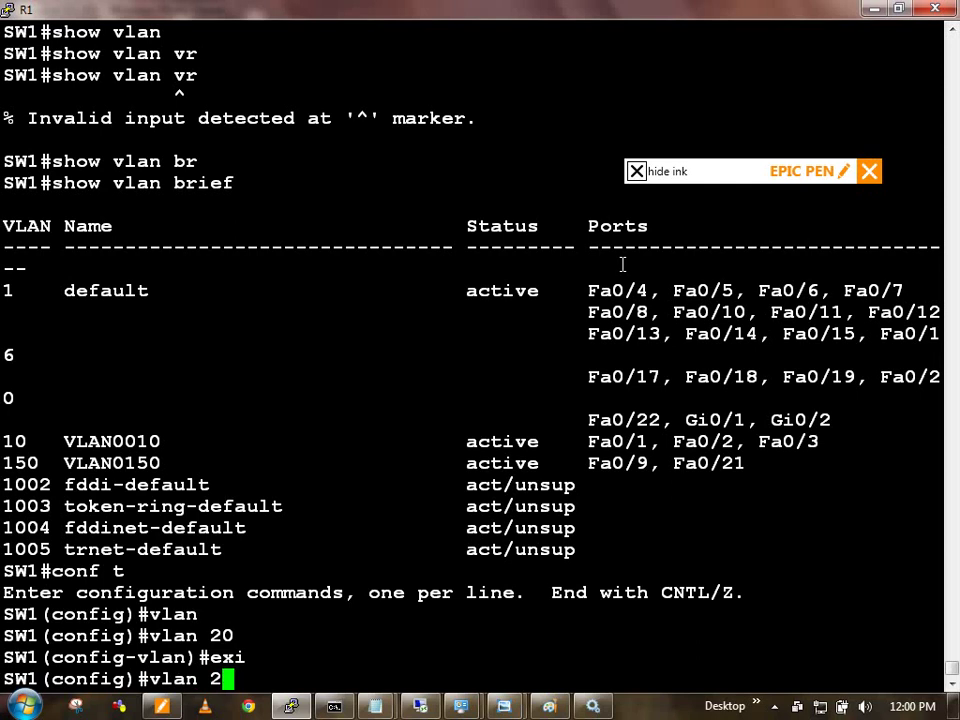
key("BackSpace")
type("30")
key("Return")
type("exi")
key("Return")
key("Return")
type("e")
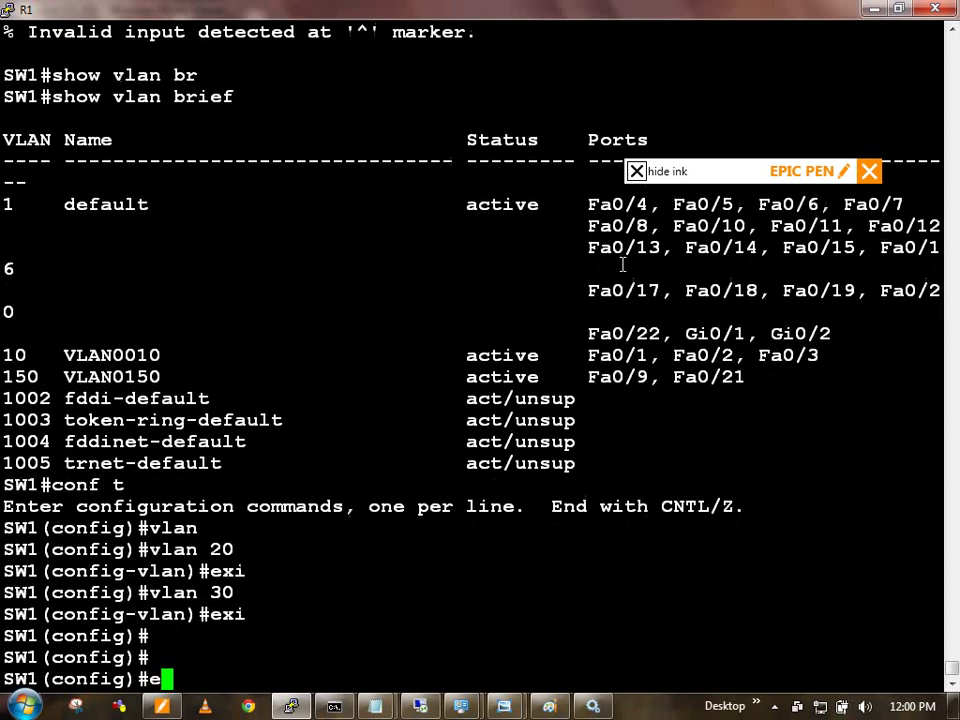
type("xi")
Step: Save the configuration with wr and clear all authentication sessions
key("Return")
type("wr")
key("Return")
key("Return")
key("Return")
key("Return")
key("Return")
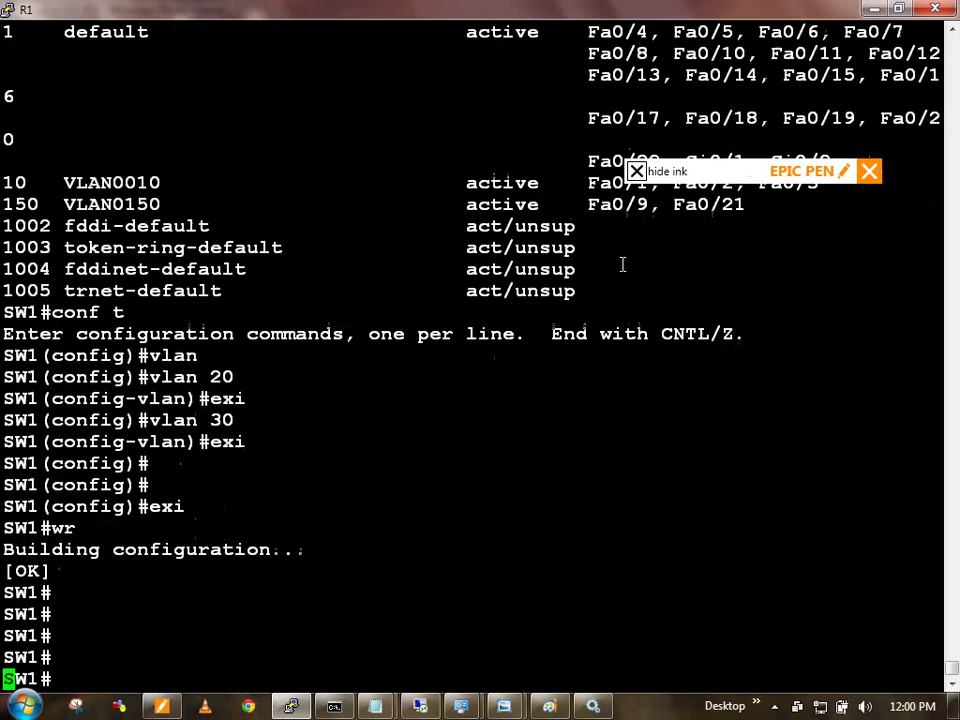
key("Return")
key("Return")
key("Return")
type("c")
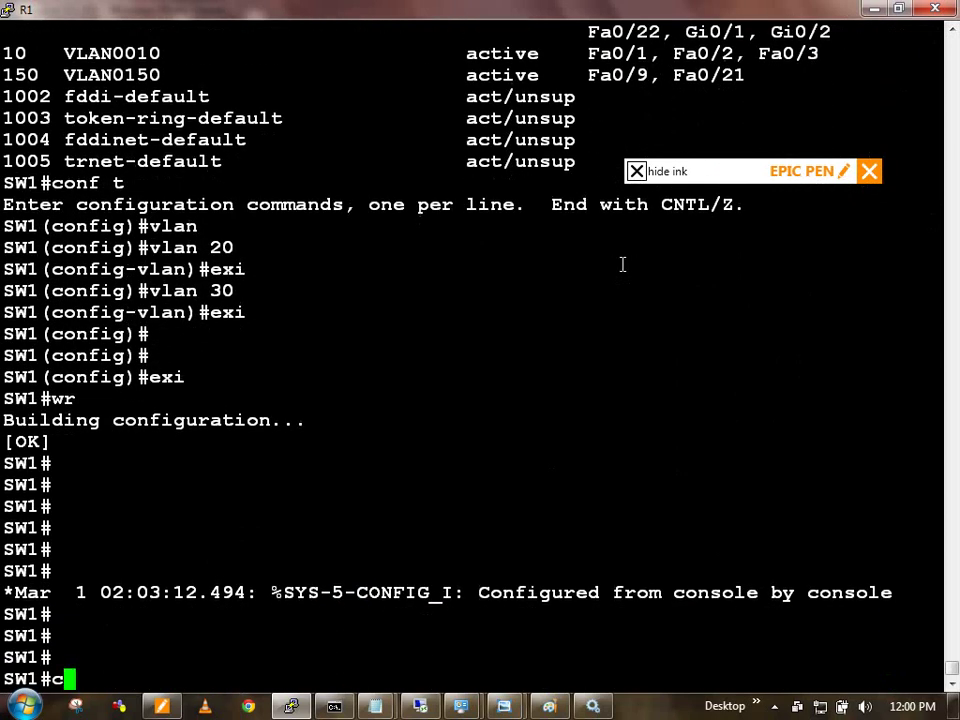
type("lear auth")
key("Tab")
type("sess")
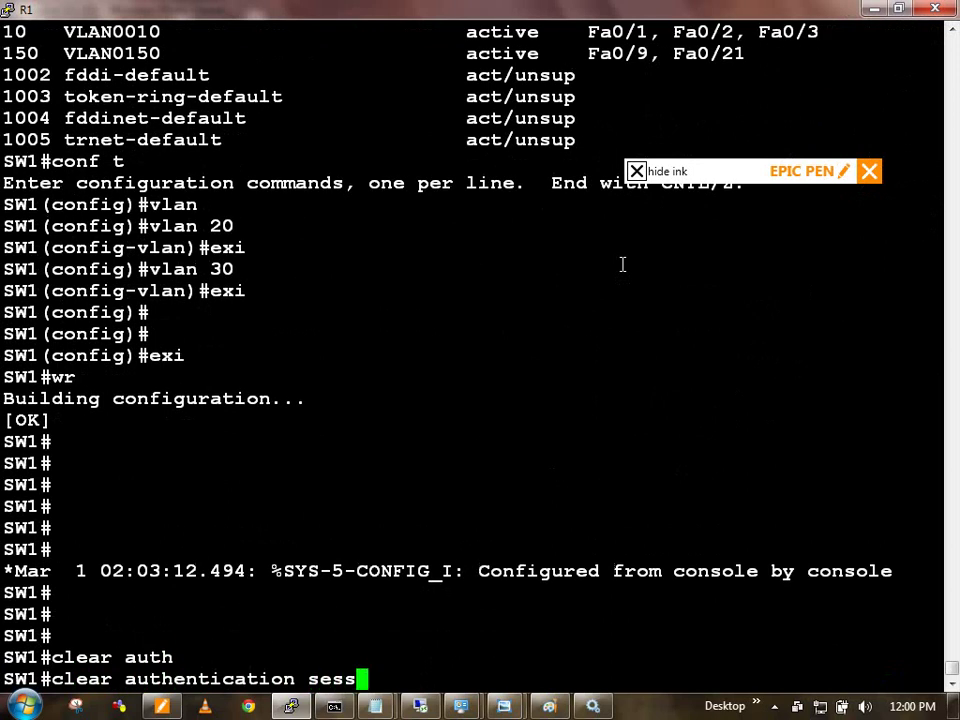
key("Tab")
key("Return")
Step: List the current authentication sessions, then bring the ISE TOP diagram forward
type("show auth")
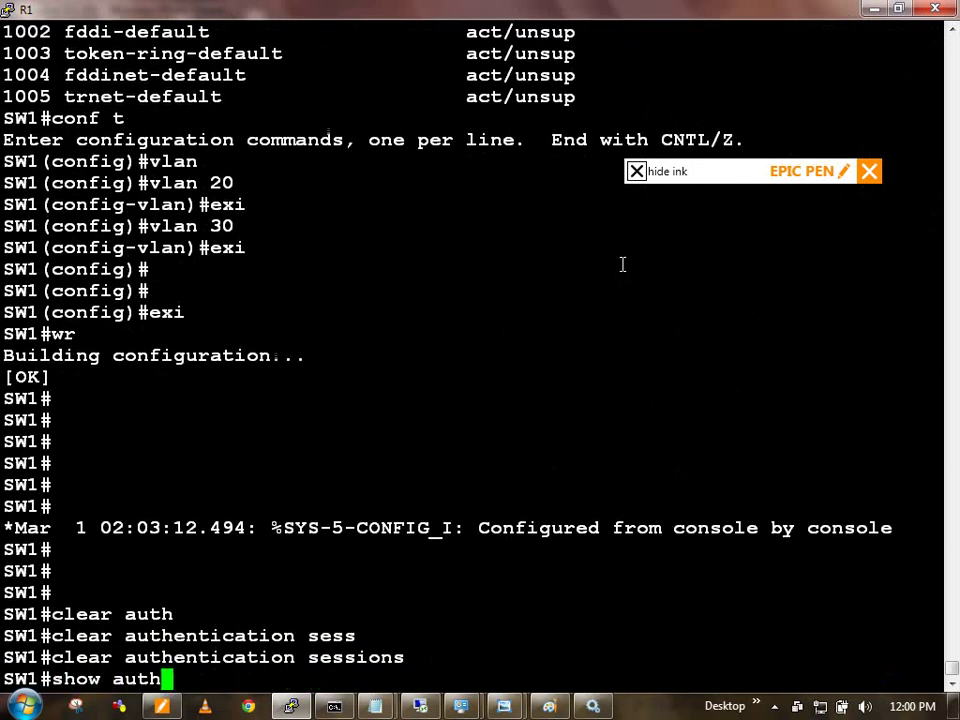
key("Tab")
type("se")
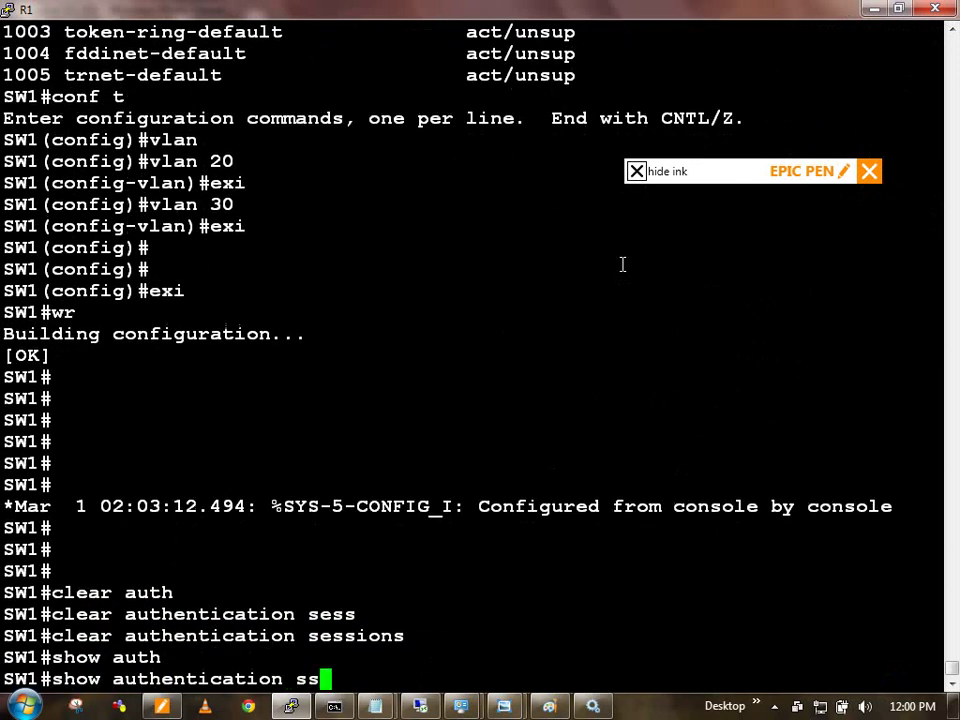
key("Tab")
key("Return")
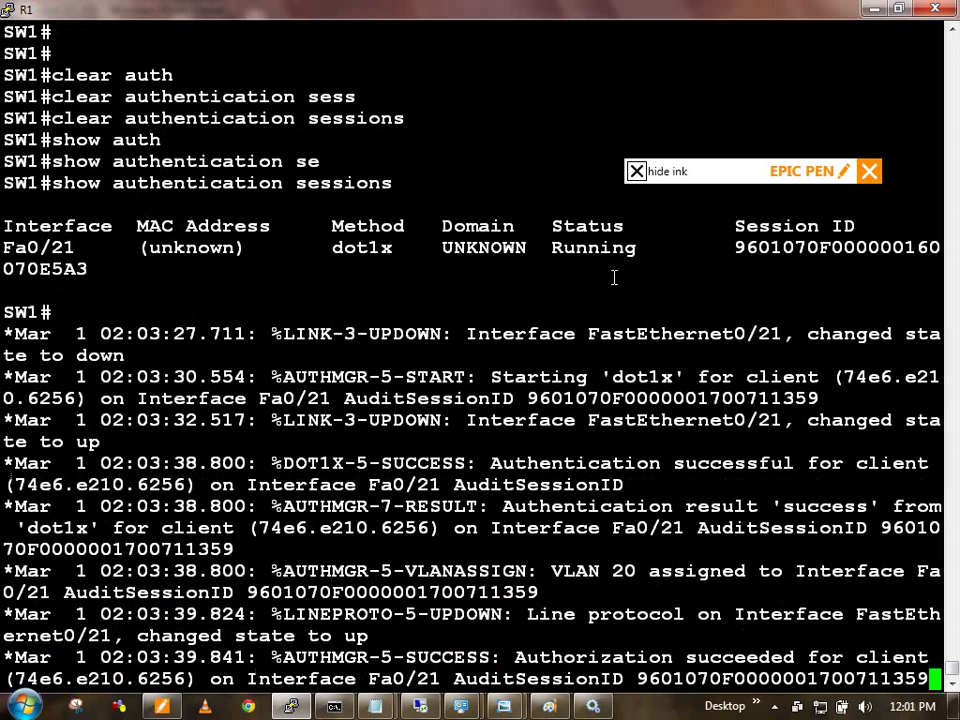
mouse_move(504, 706)
left_click(463, 584)
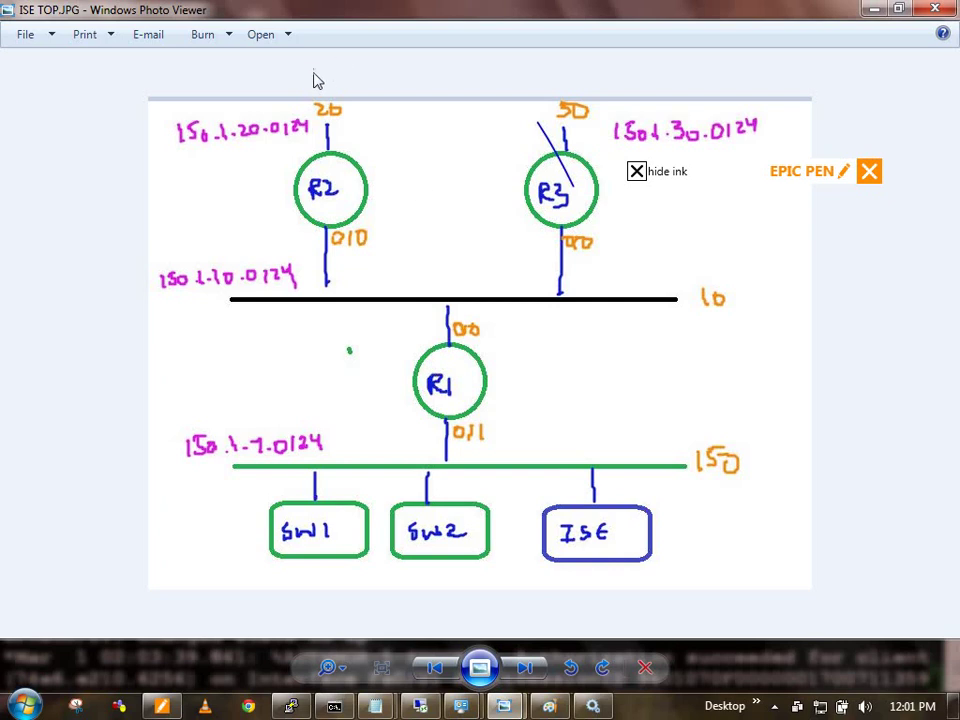
Step: Reveal the Epic Pen palette and clear the old ink annotations from the diagram
left_click(351, 69)
left_click(330, 127)
left_click(368, 124)
left_click(356, 86)
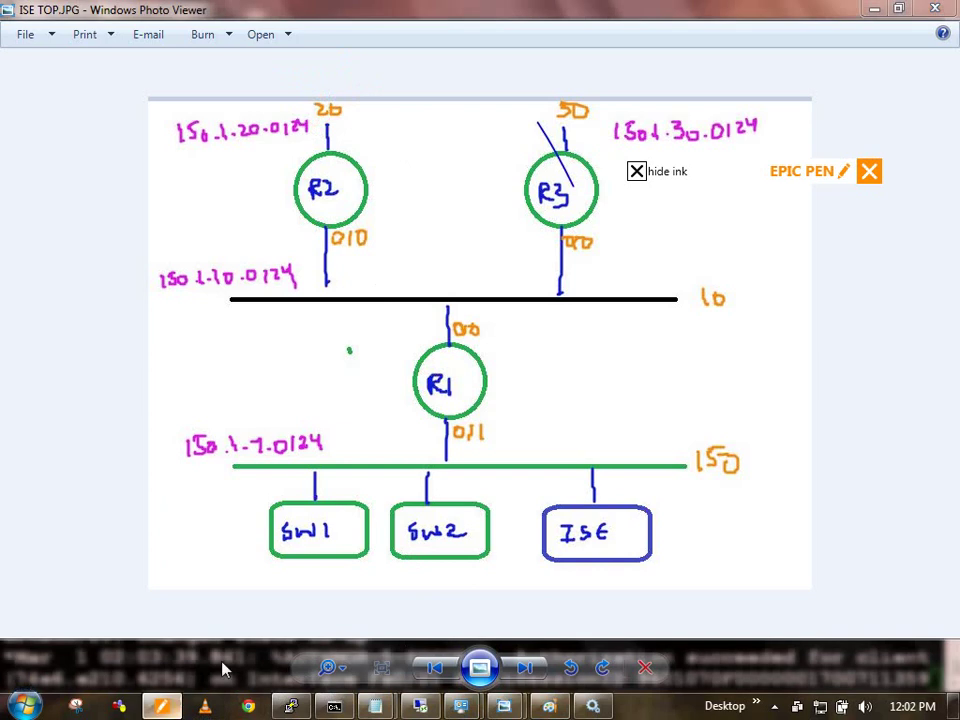
left_click(636, 171)
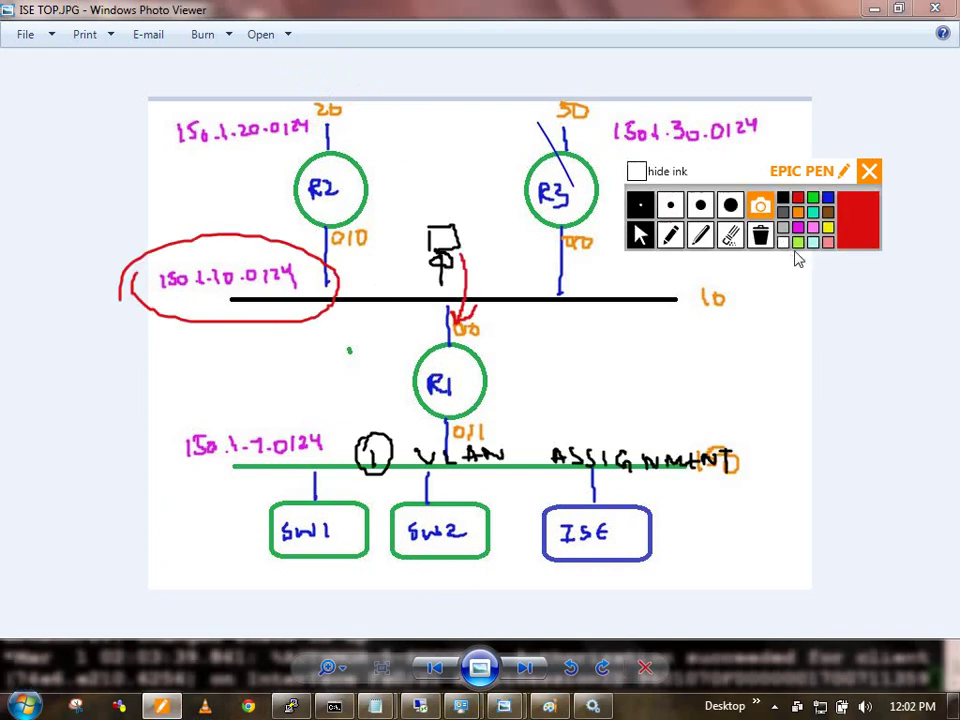
left_click(759, 238)
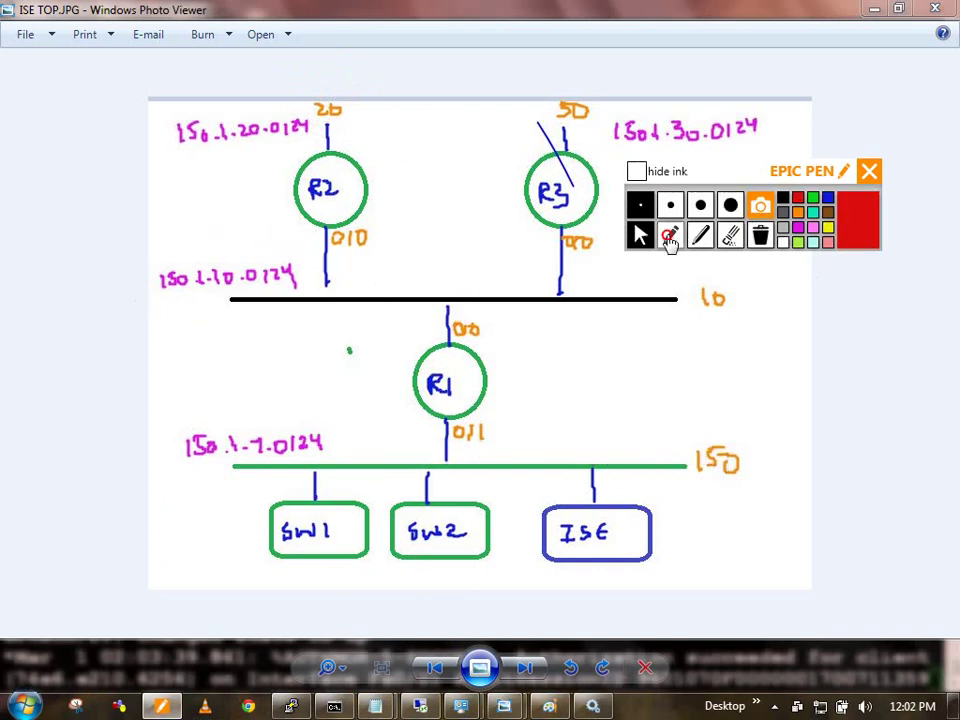
Step: Sketch a red host with arrows into R2's 150.1.20.0/24 link, then return to the terminal
left_click(670, 236)
left_click_drag(258, 86, 285, 102)
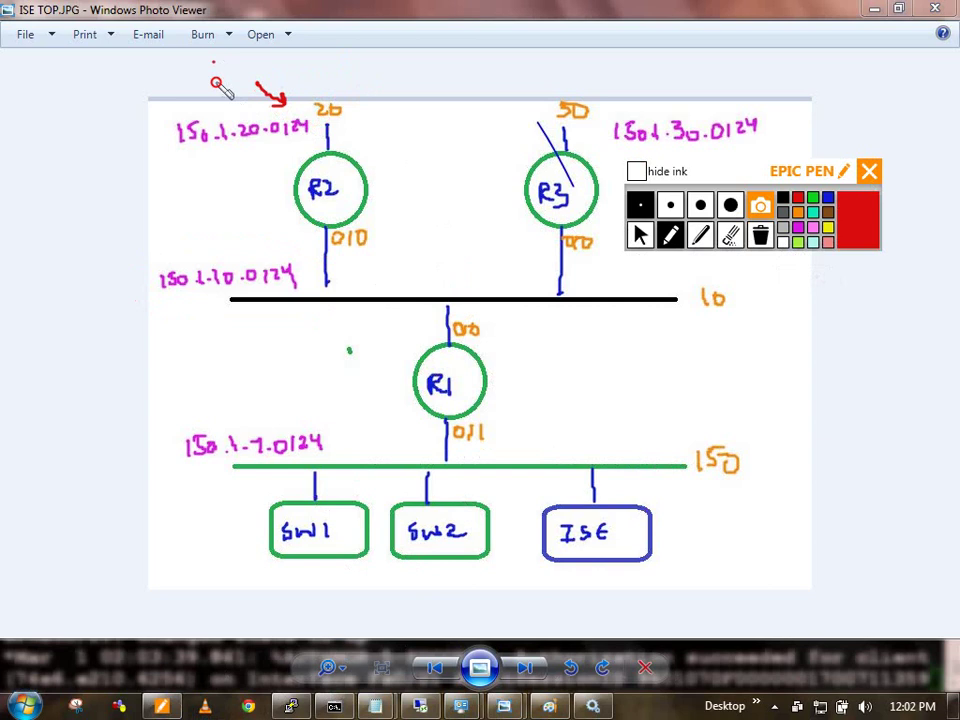
mouse_move(214, 60)
left_mouse_down()
mouse_move(228, 92)
mouse_move(366, 127)
mouse_move(373, 114)
left_mouse_up()
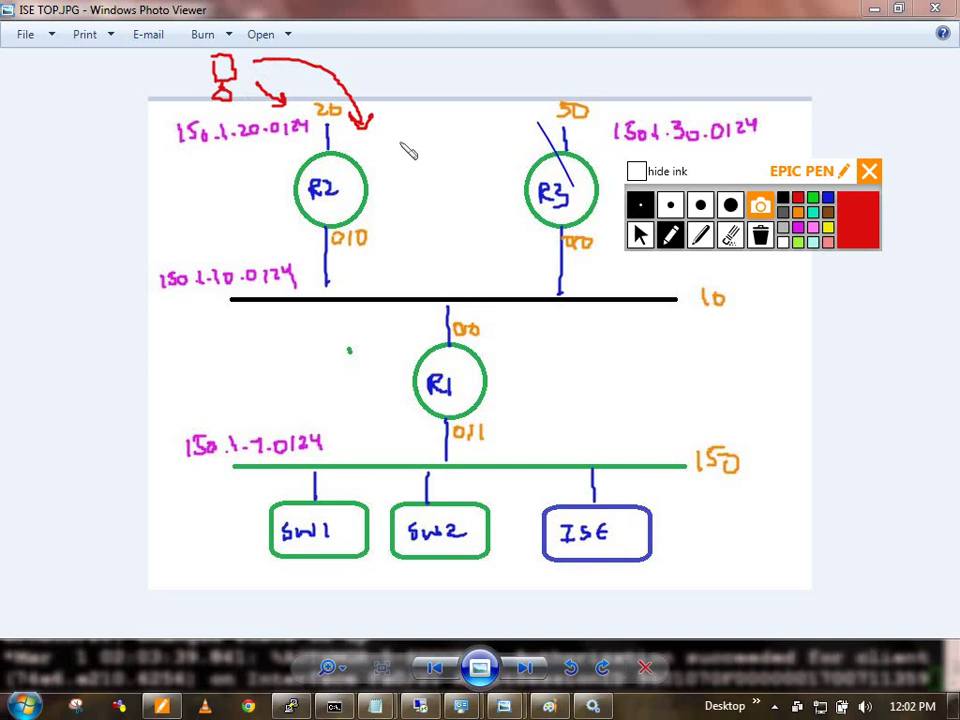
left_click(640, 234)
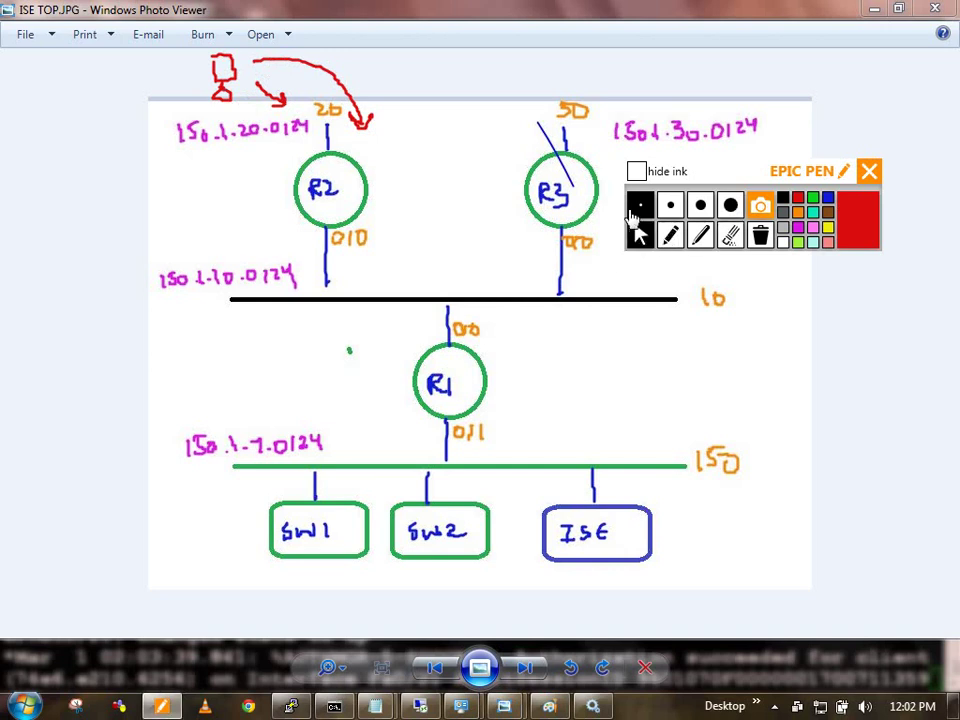
left_click(298, 707)
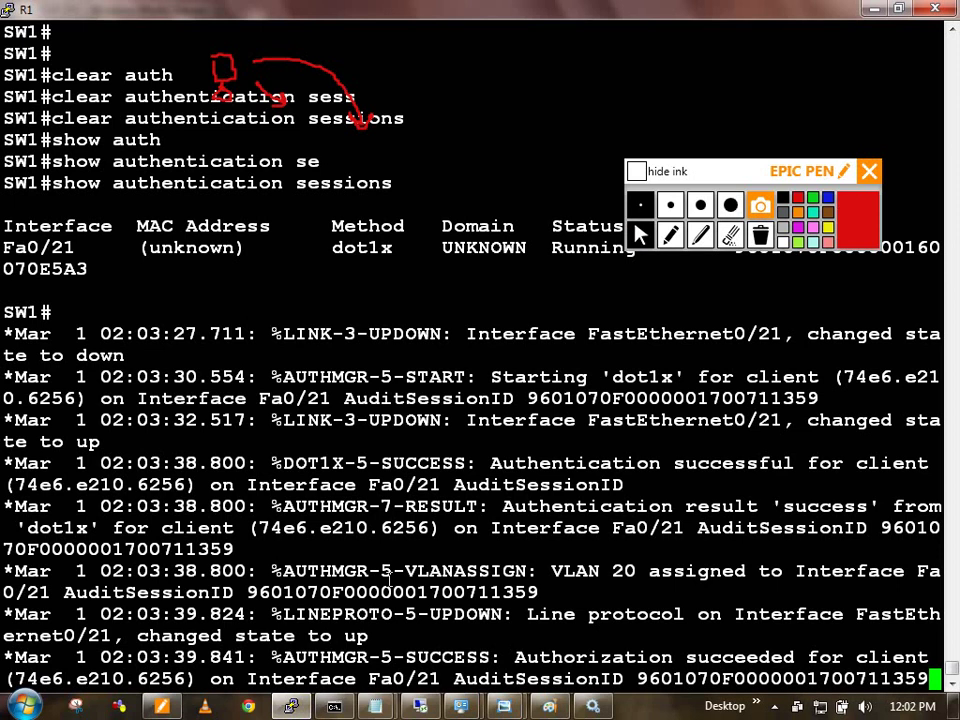
Step: Resume the R2 console session, enter enable mode, and list R2's interface addresses
key("Return")
key("Return")
type("xr")
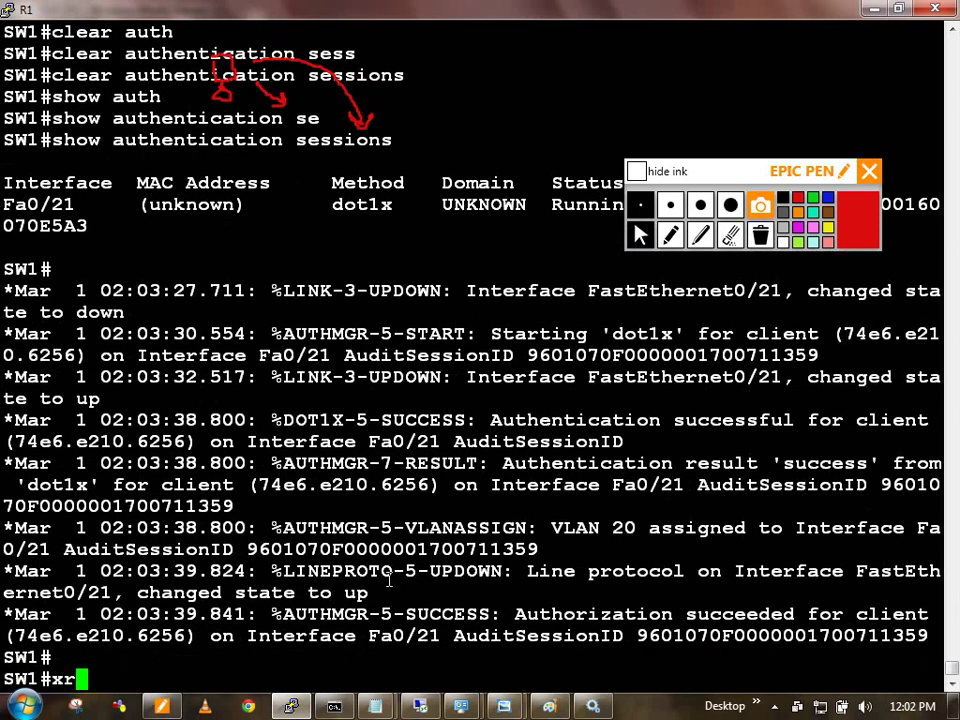
key("BackSpace")
key("BackSpace")
key("ctrl+shift+6")
type("xr r2")
key("Return")
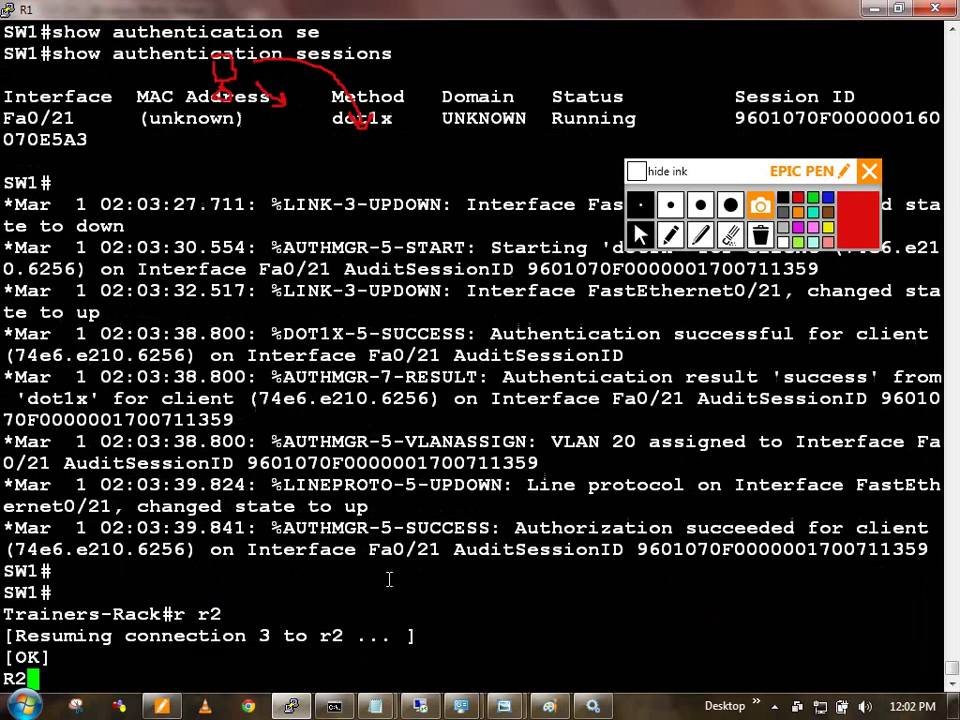
key("Return")
type("en")
key("Return")
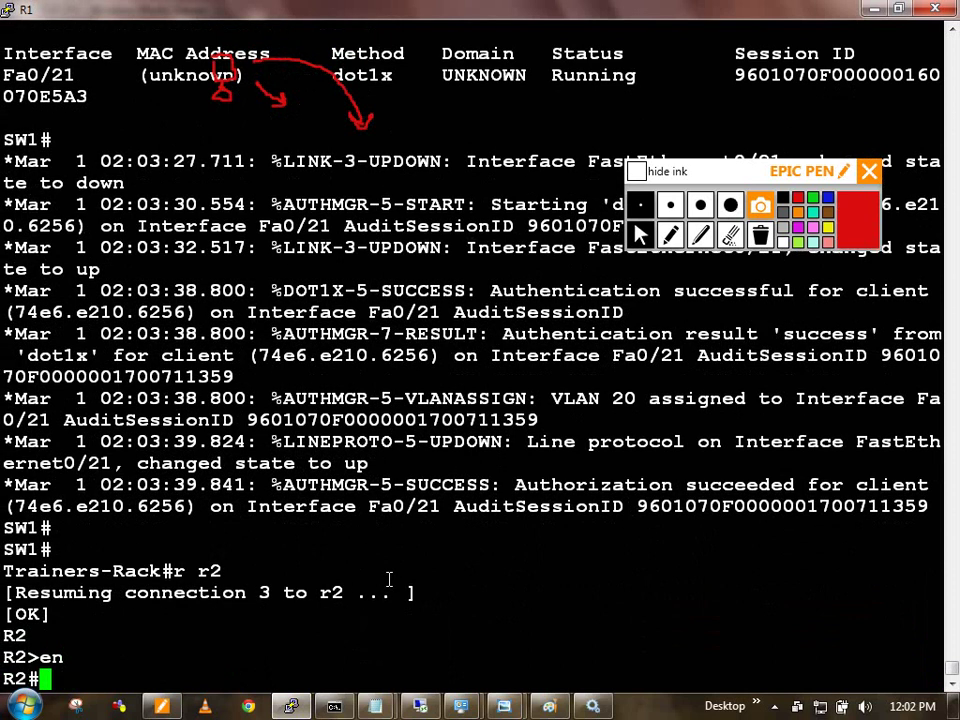
type("show ip int br")
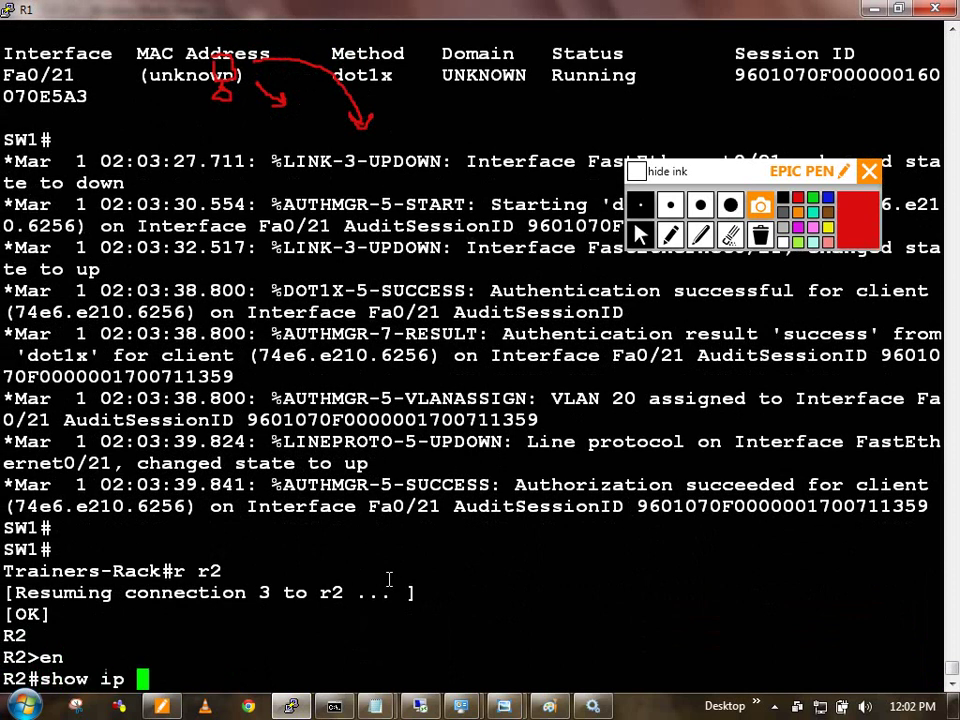
key("Return")
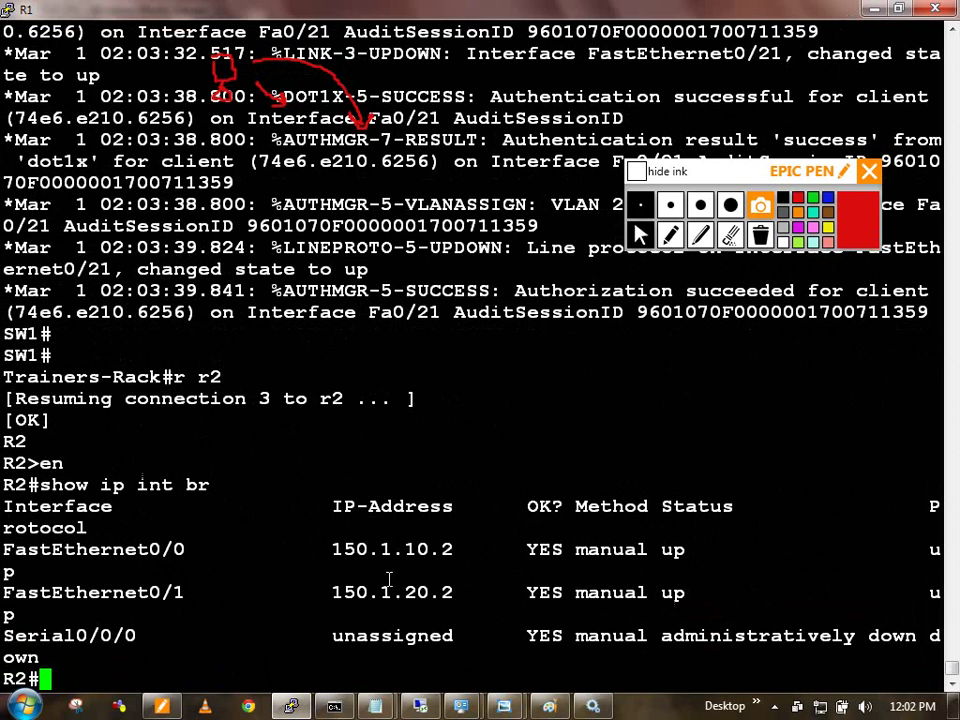
Step: Set ip helper-address 150.1.10.1 on R2's FastEthernet0/1
type("conf t")
key("Return")
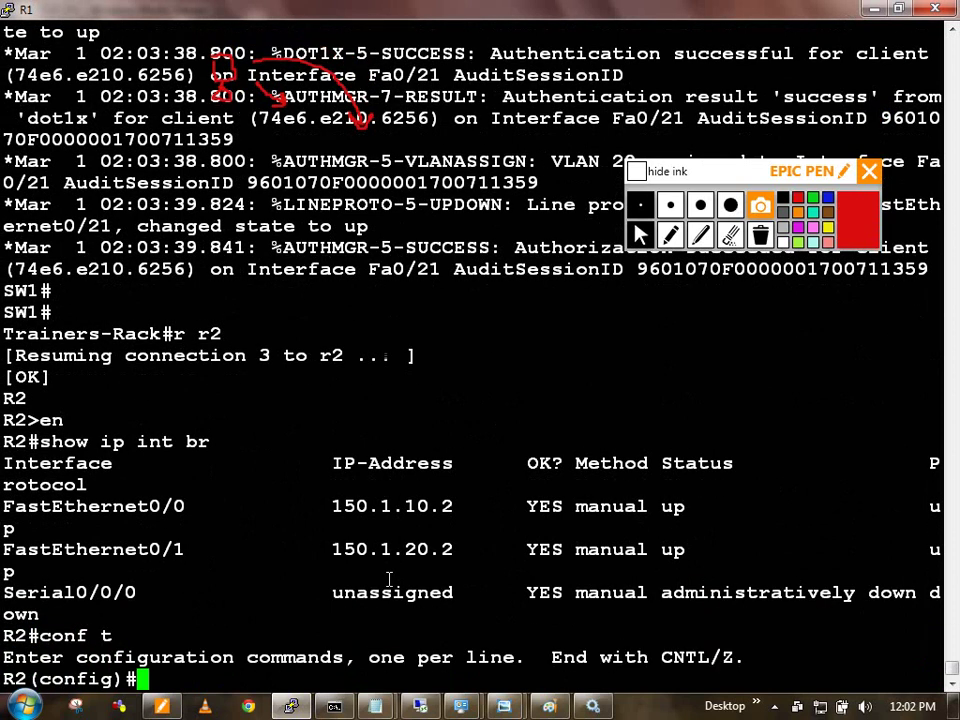
type("in")
key("Tab")
type("fa")
key("Tab")
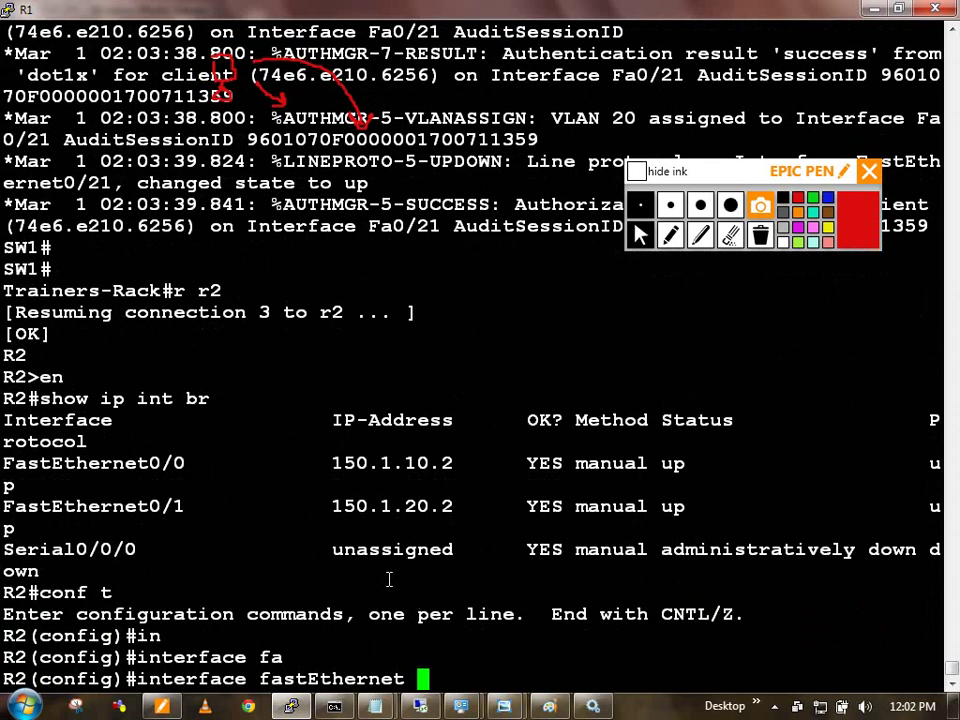
type("0/1")
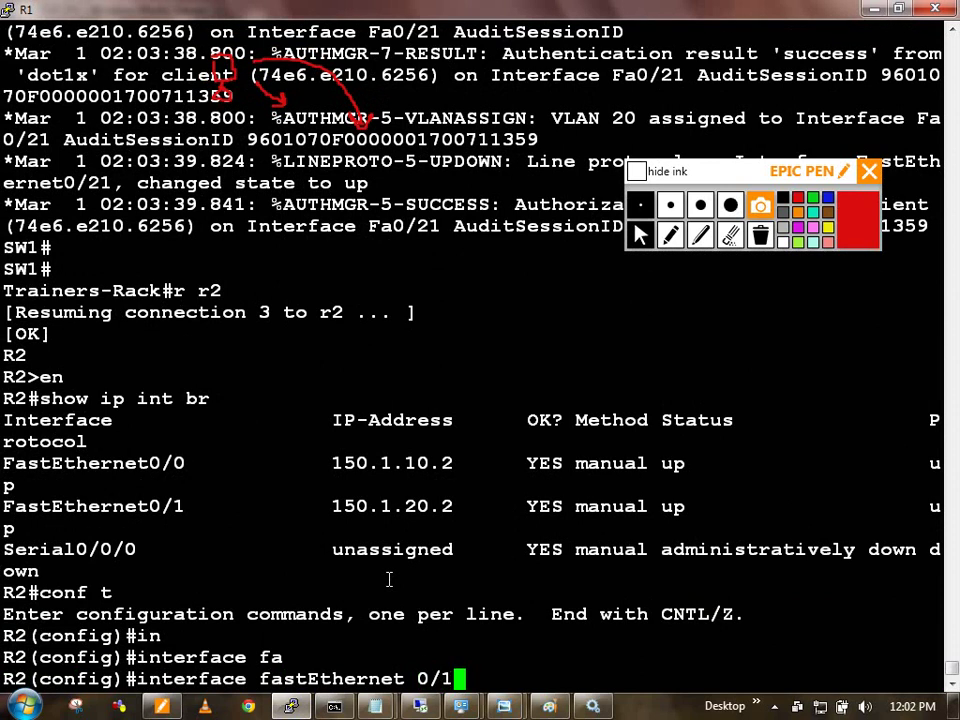
key("Return")
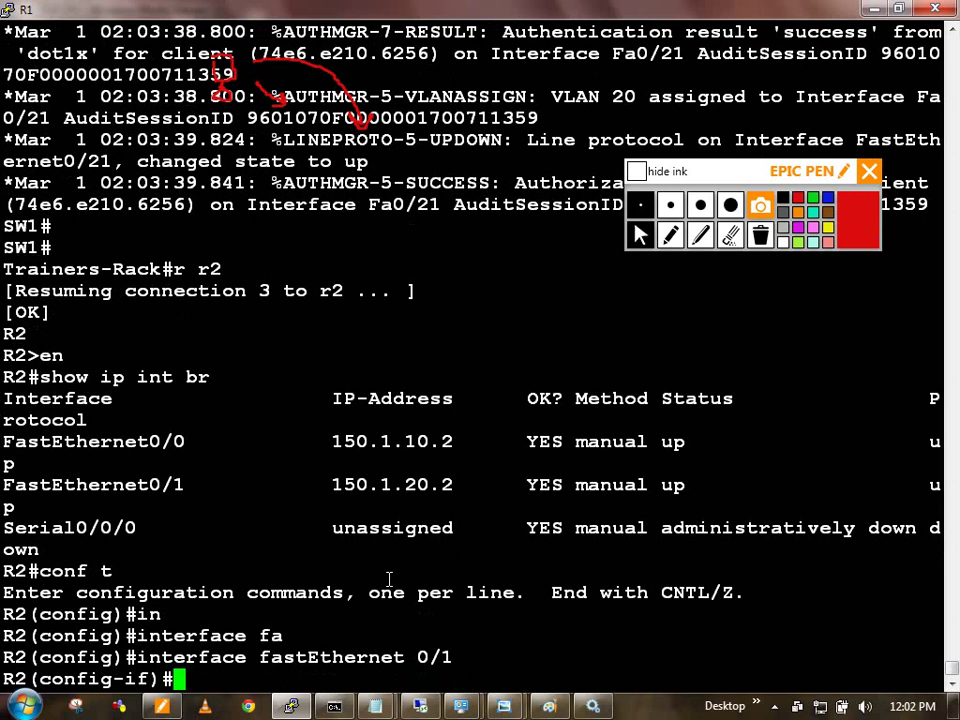
type("ip hel")
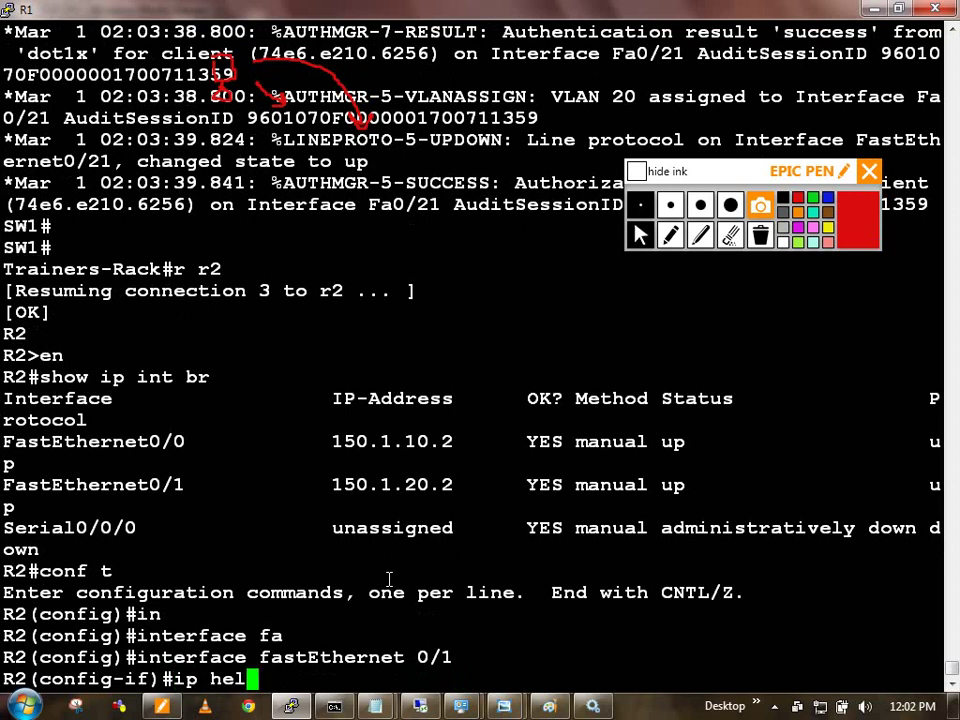
key("Tab")
type("p")
key("Tab")
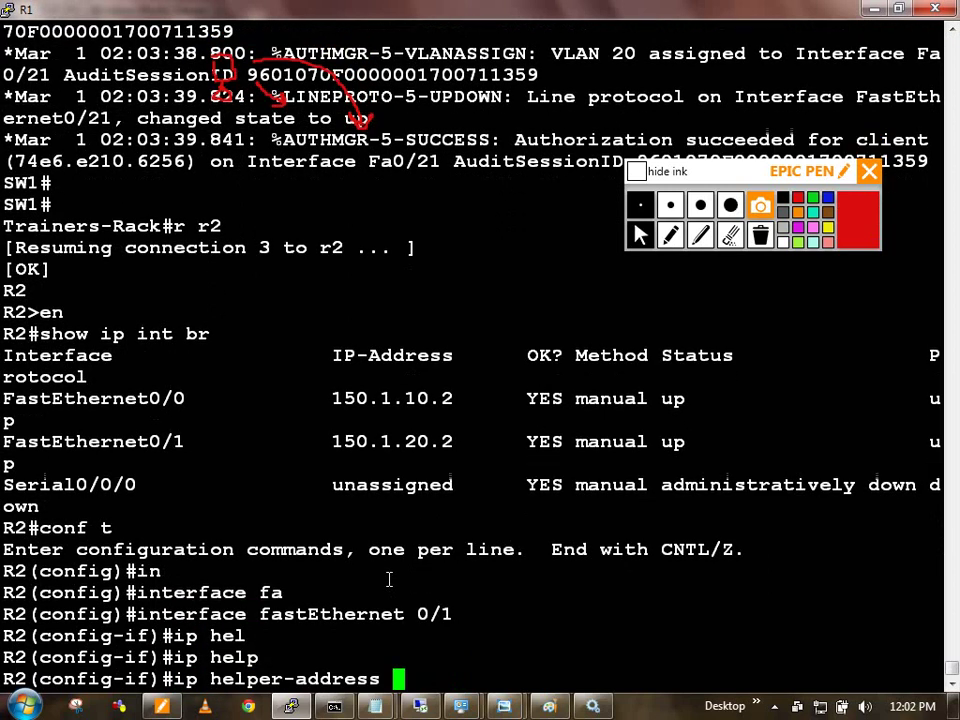
type("150.1.")
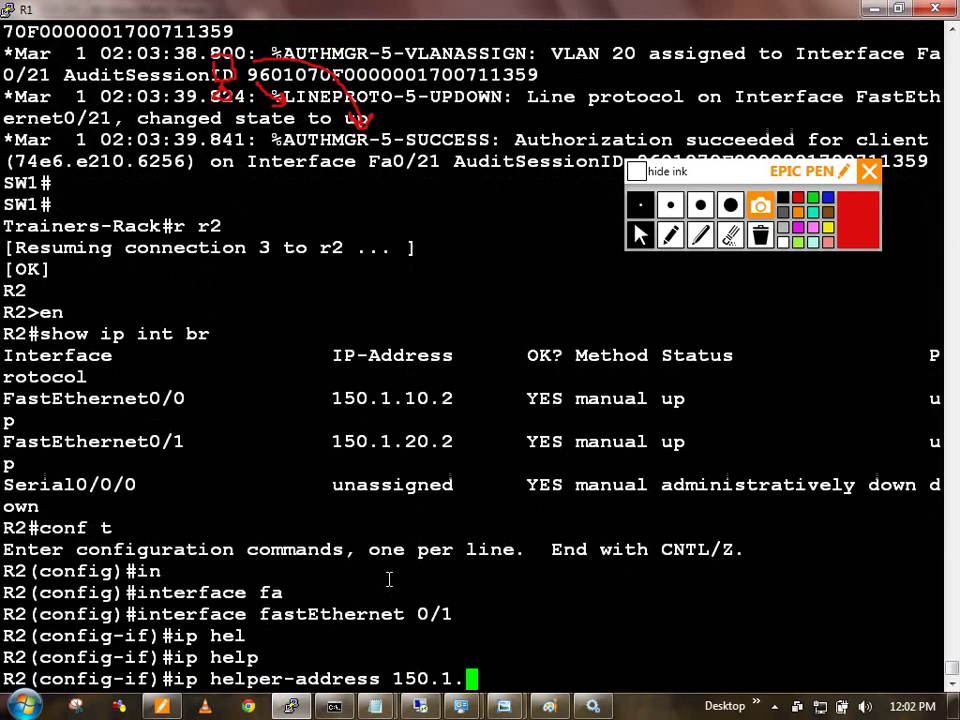
type("10.1")
key("Return")
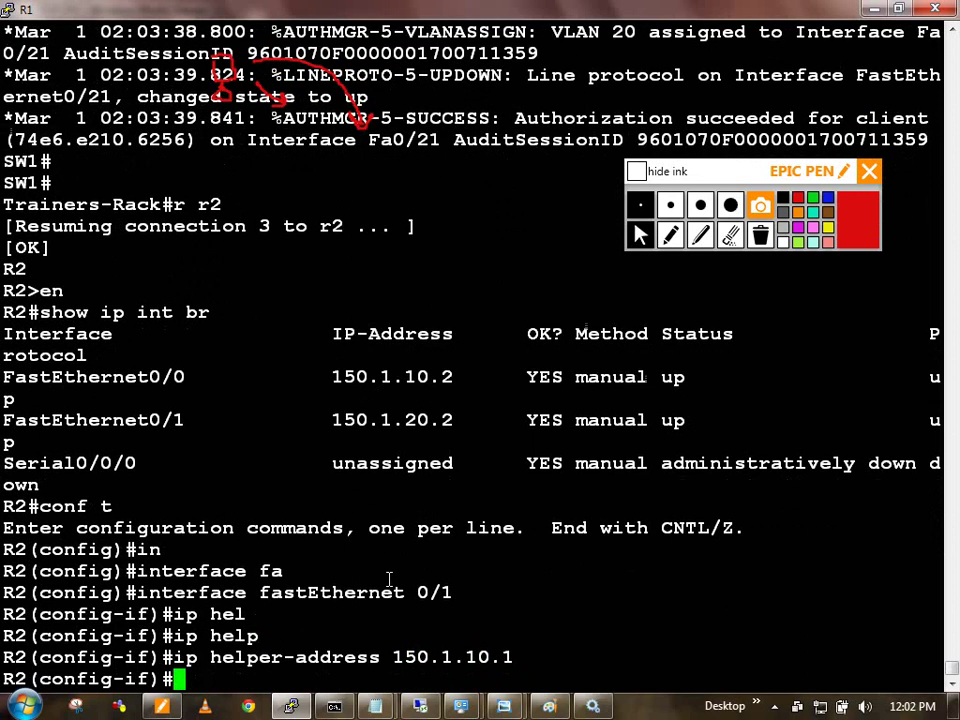
Step: Exit R2's configuration mode and bring the topology diagram back to the front
type("exi")
key("Return")
type("exi")
key("Return")
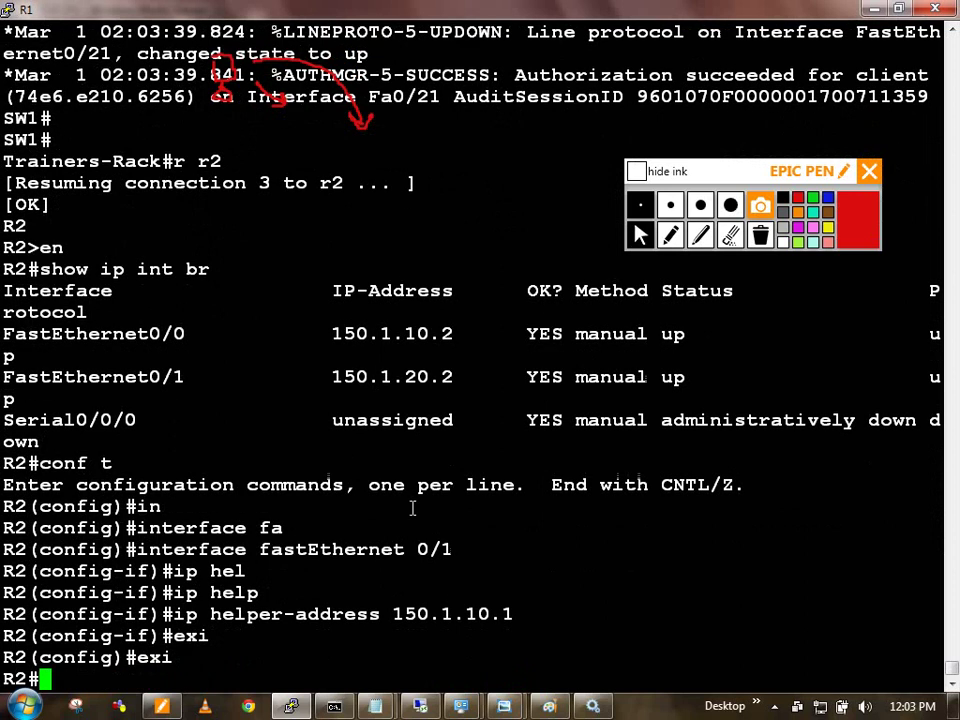
key("alt+Tab")
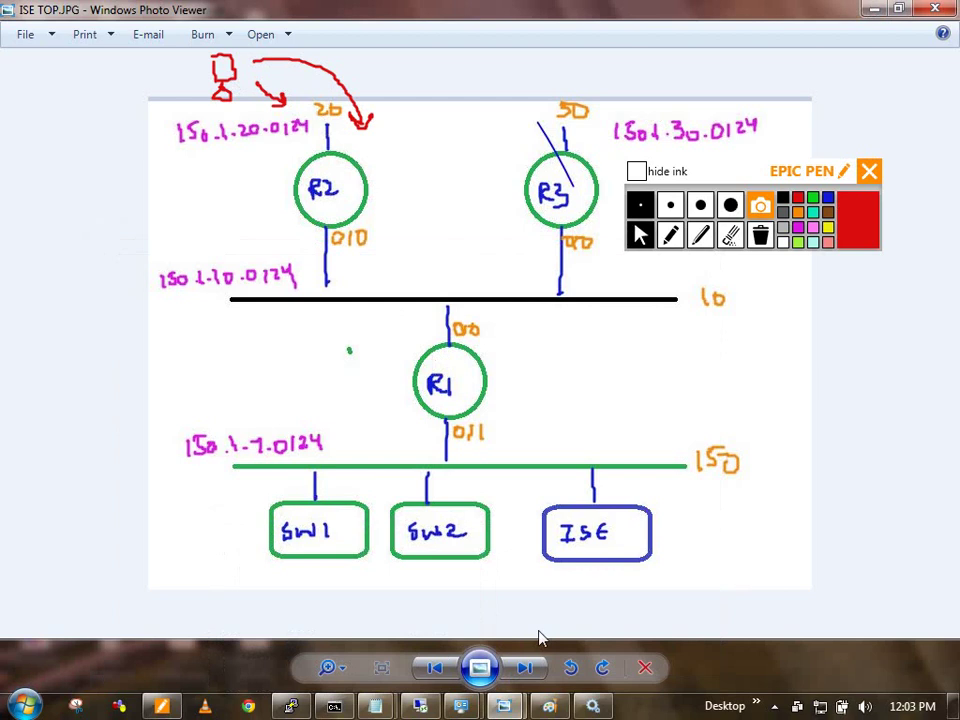
Step: Resume the SW2 console session, enable it, and run show ip int brief
left_click(334, 706)
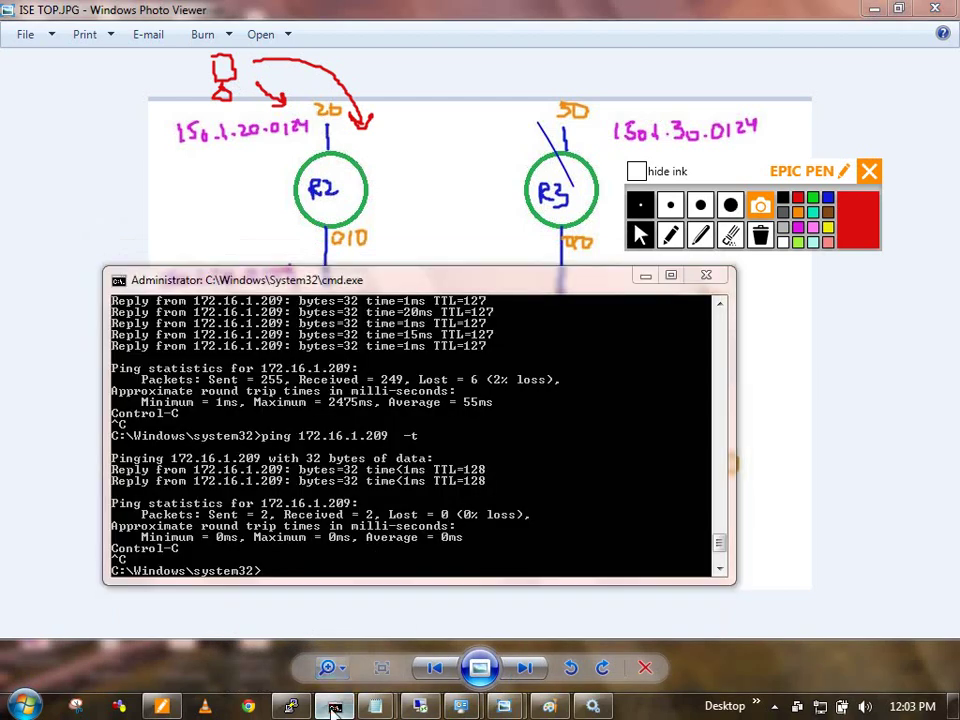
key("alt+Tab")
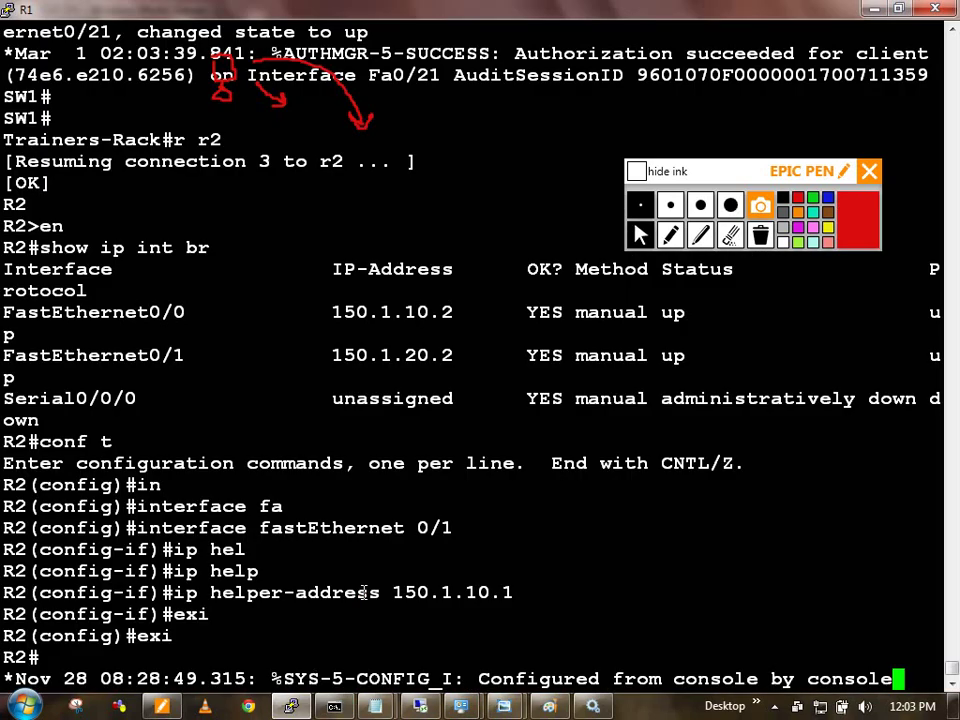
key("Return")
key("Return")
key("Return")
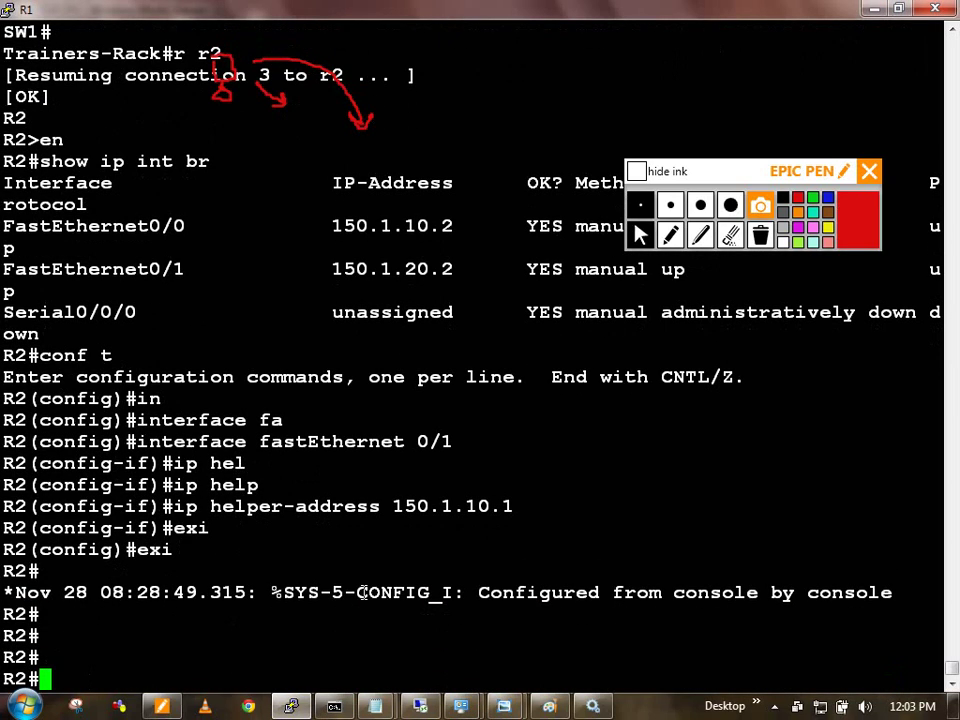
key("ctrl+shift+6")
type("xr sw2")
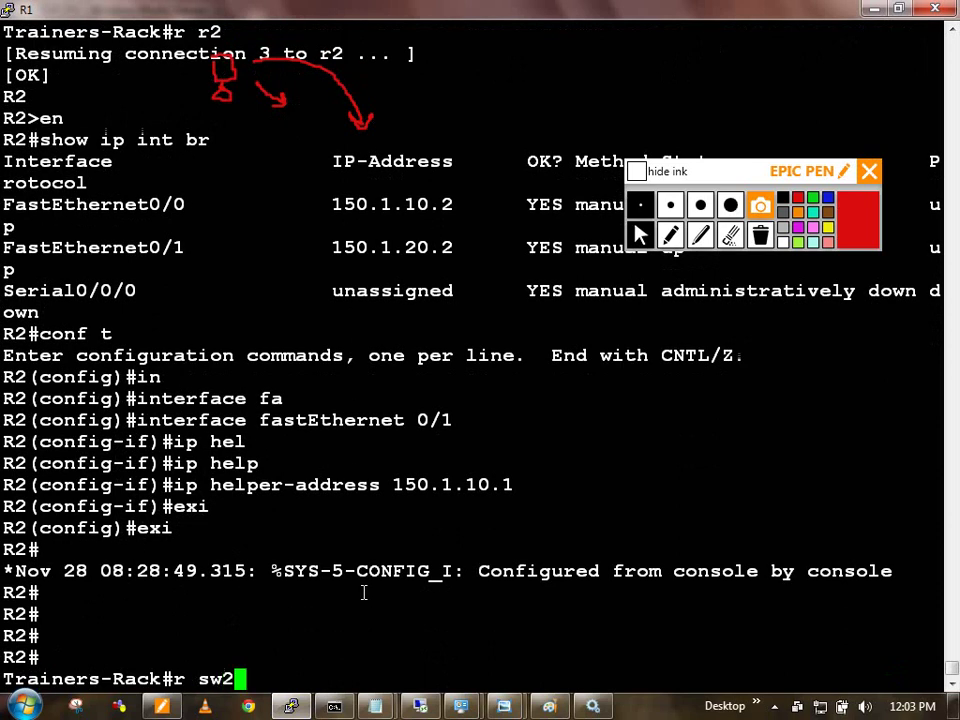
key("Return")
key("Return")
type("en")
key("Return")
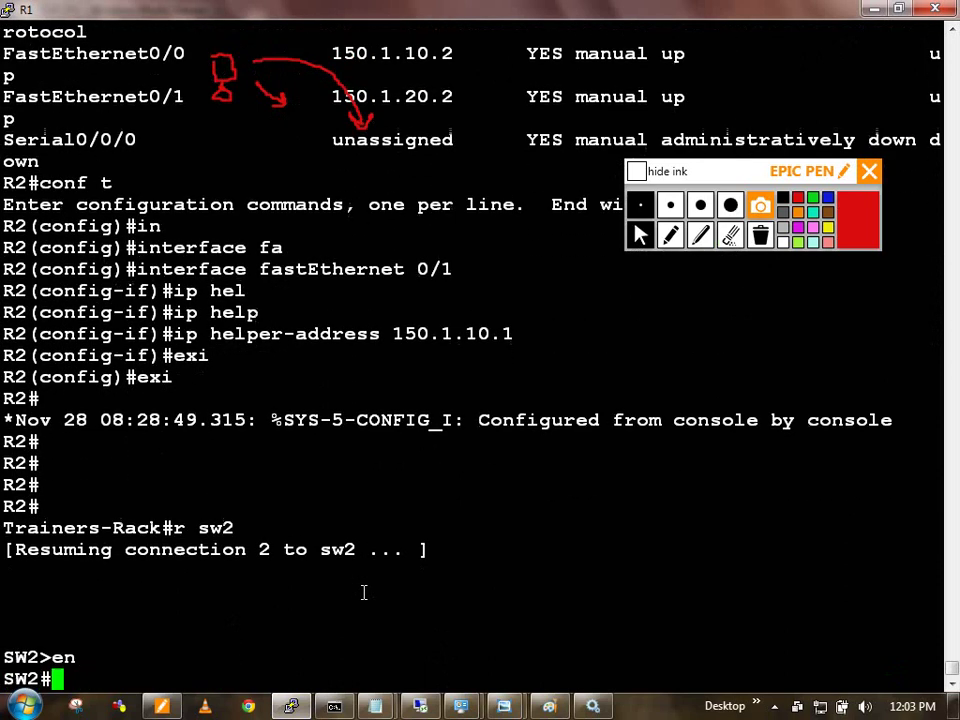
type("show ip int br")
key("Return")
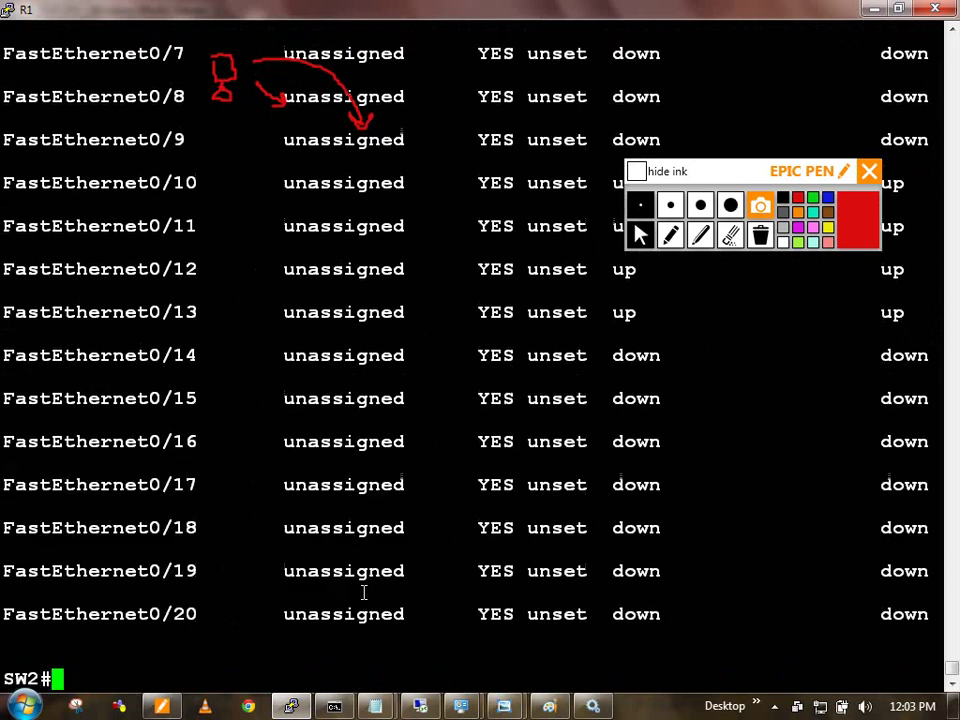
Step: Run show vlan brief on SW2, then minimize the PuTTY window
type("show vlAN")
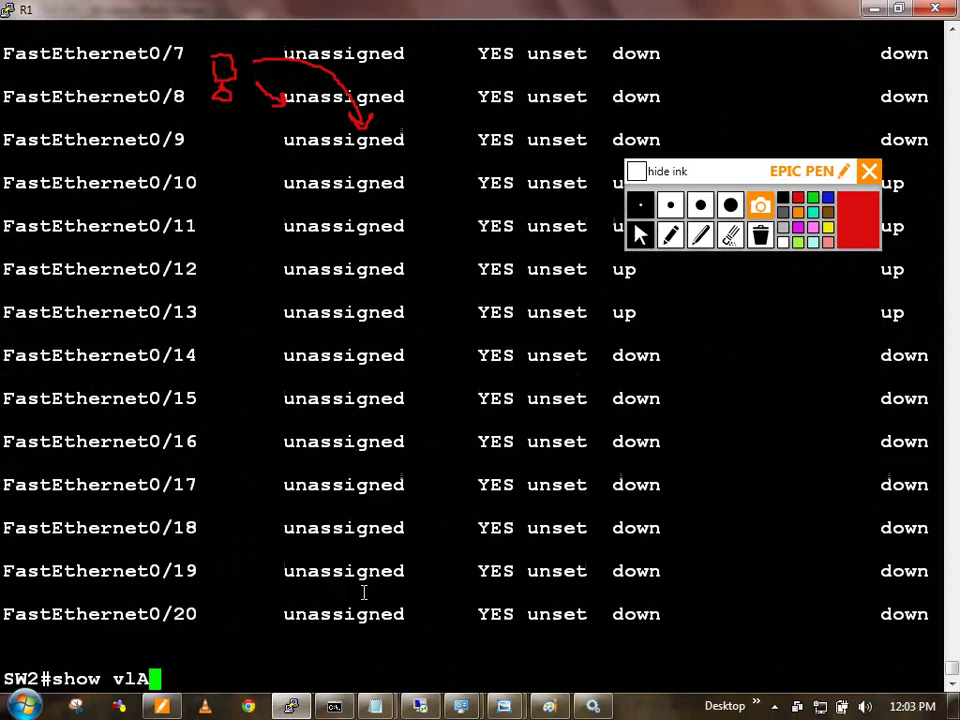
key("Tab")
type("BR")
key("Tab")
key("Return")
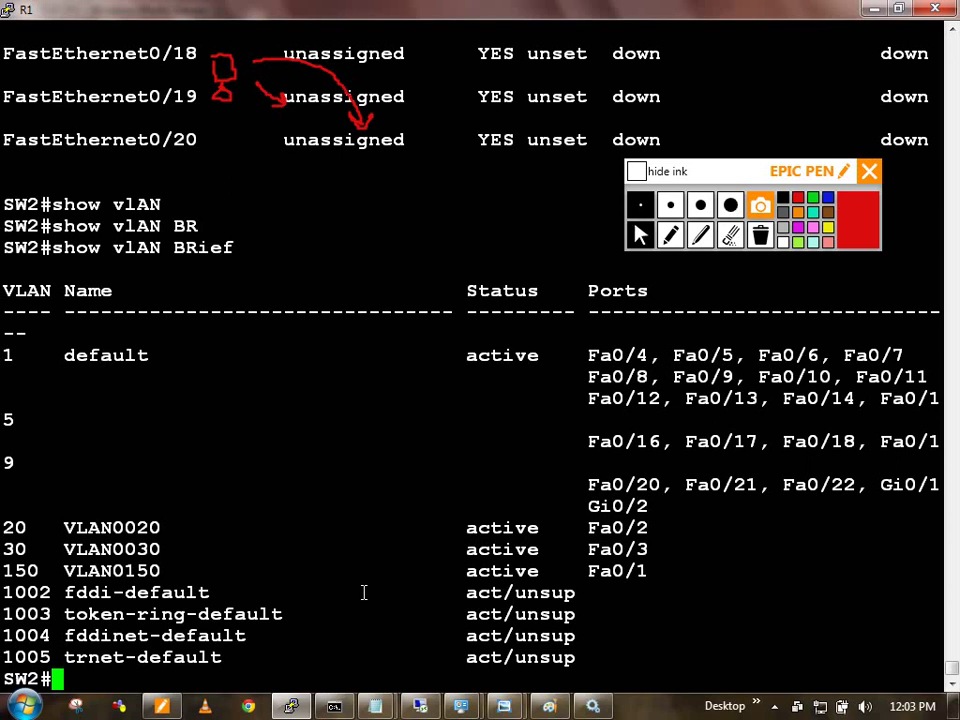
left_click(873, 10)
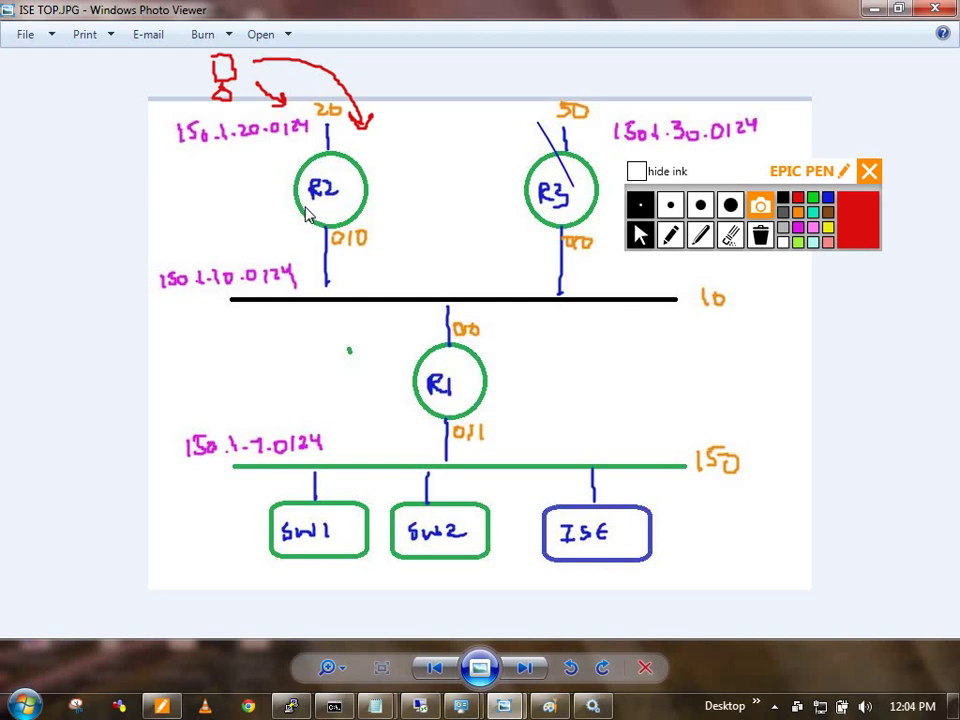
Step: Resume the R3 console session and enter privileged mode, correcting the mistyped 'cen'
left_click(291, 706)
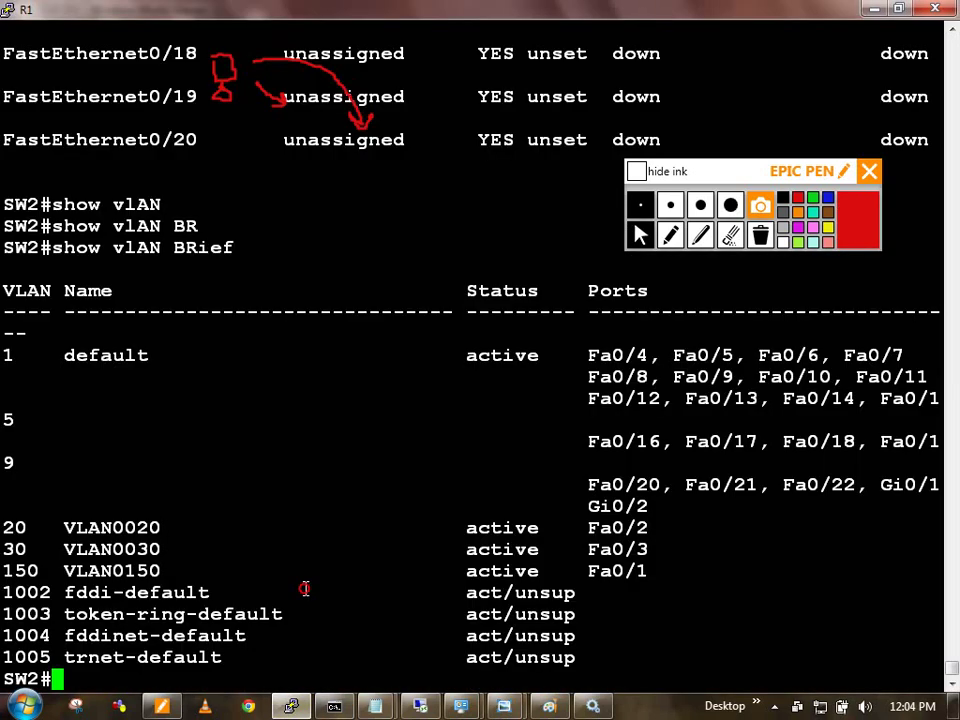
key("ctrl+shift+6")
type("xr s")
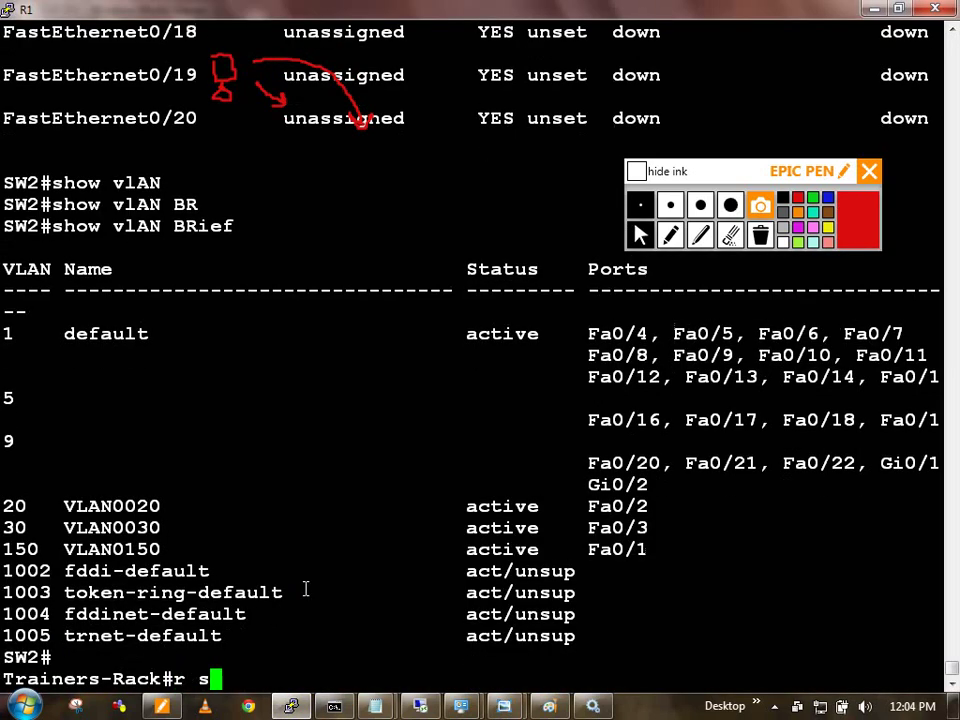
key("BackSpace")
type("r3")
key("Return")
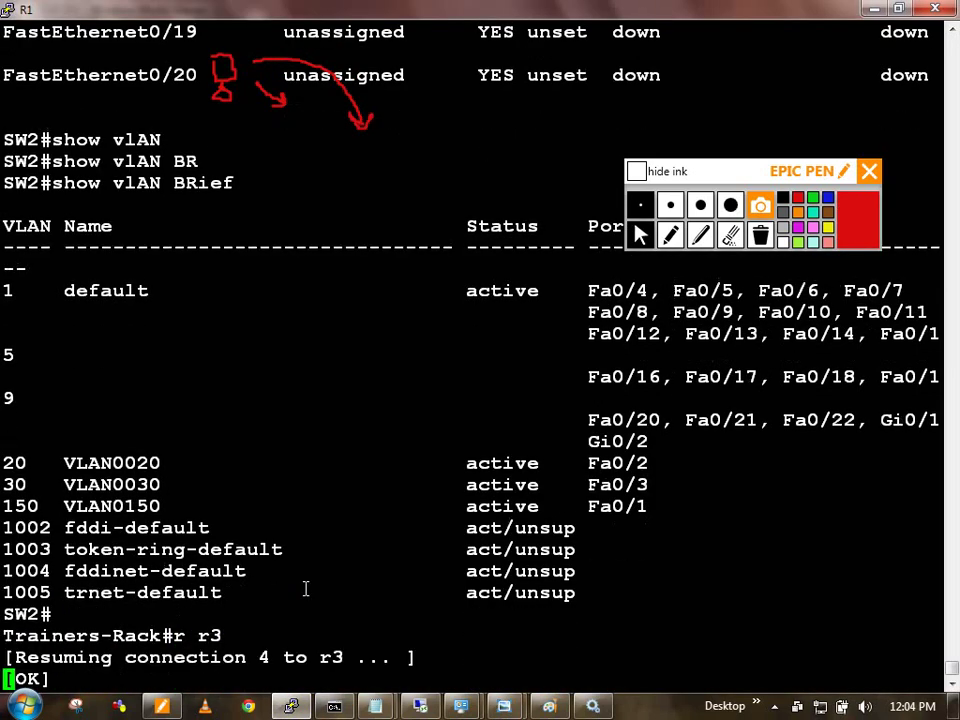
key("Return")
type("cen")
key("Return")
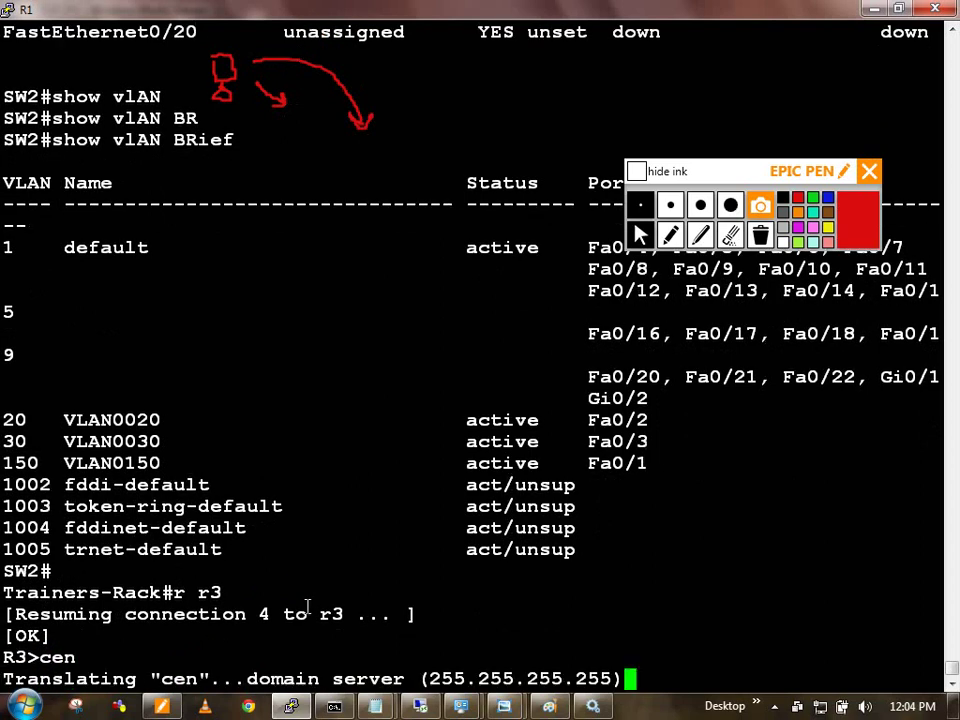
key("ctrl+shift+6")
type("x")
key("BackSpace")
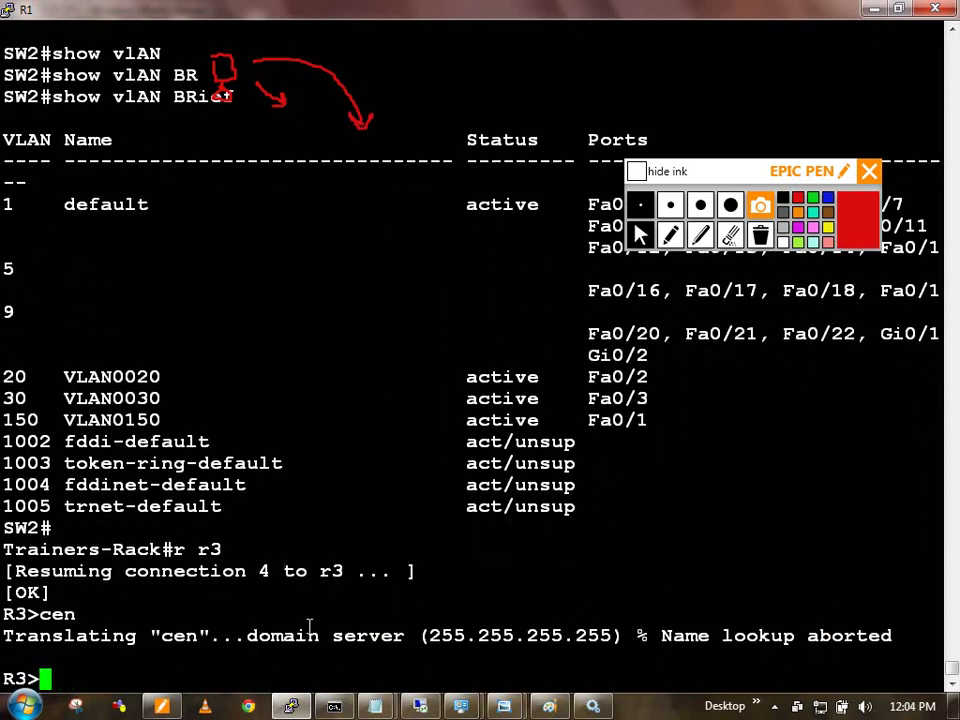
type("en")
key("Return")
Step: Set ip helper-address 150.1.10.1 on R3's FastEthernet0/1
type("conf t")
key("Return")
type("in")
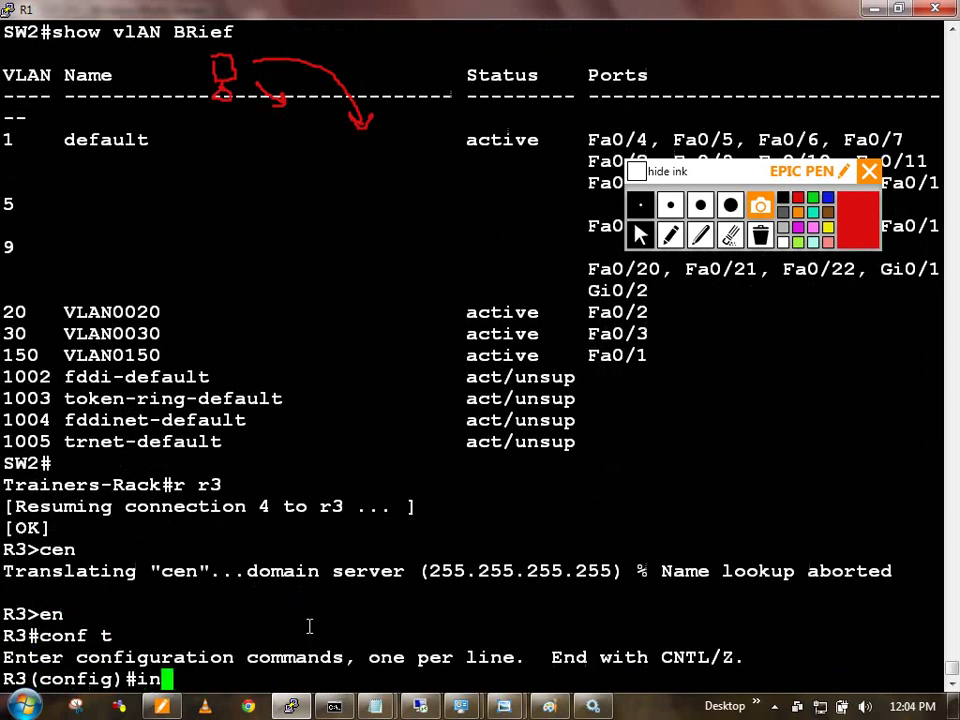
type("t")
key("Tab")
type("fa")
key("Tab")
type("0/1")
key("Return")
type("ip hel")
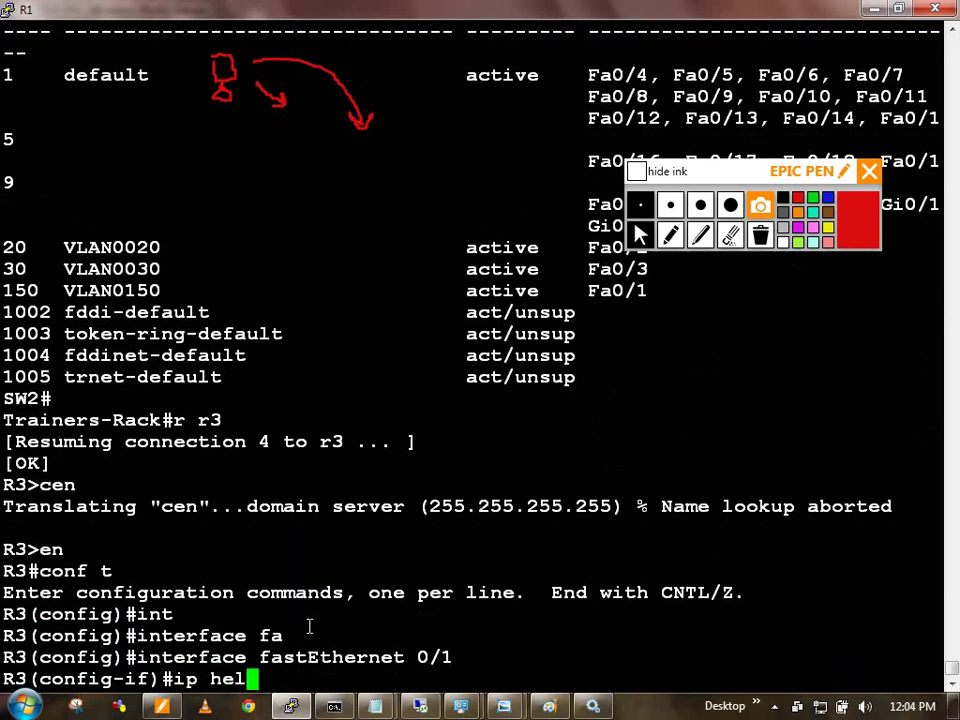
key("Tab")
type("p")
key("Tab")
type("1")
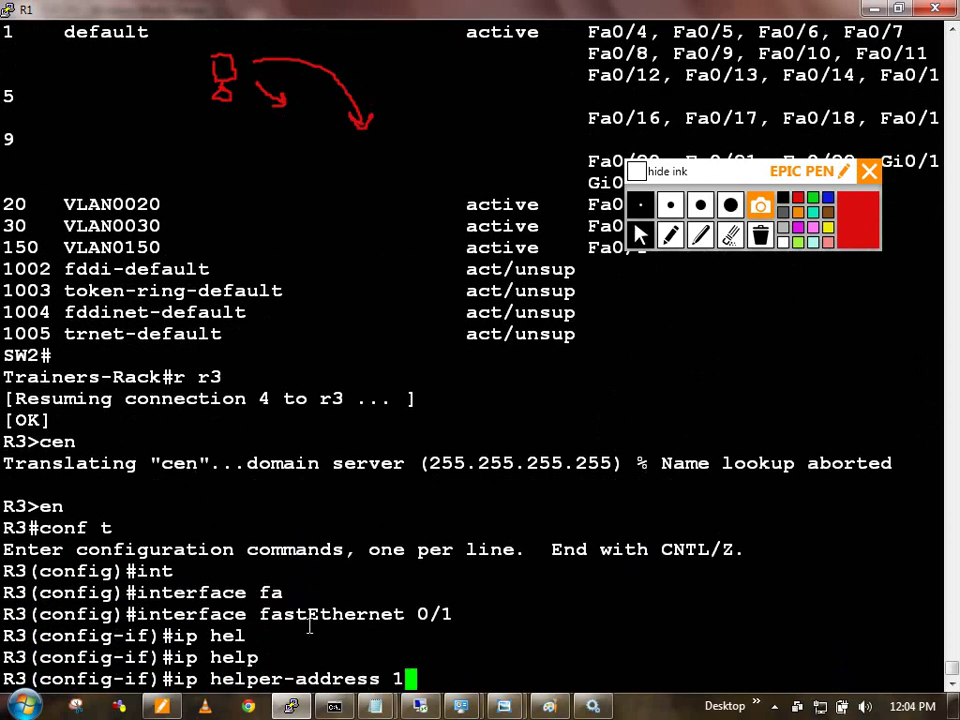
type("50.1.10.1")
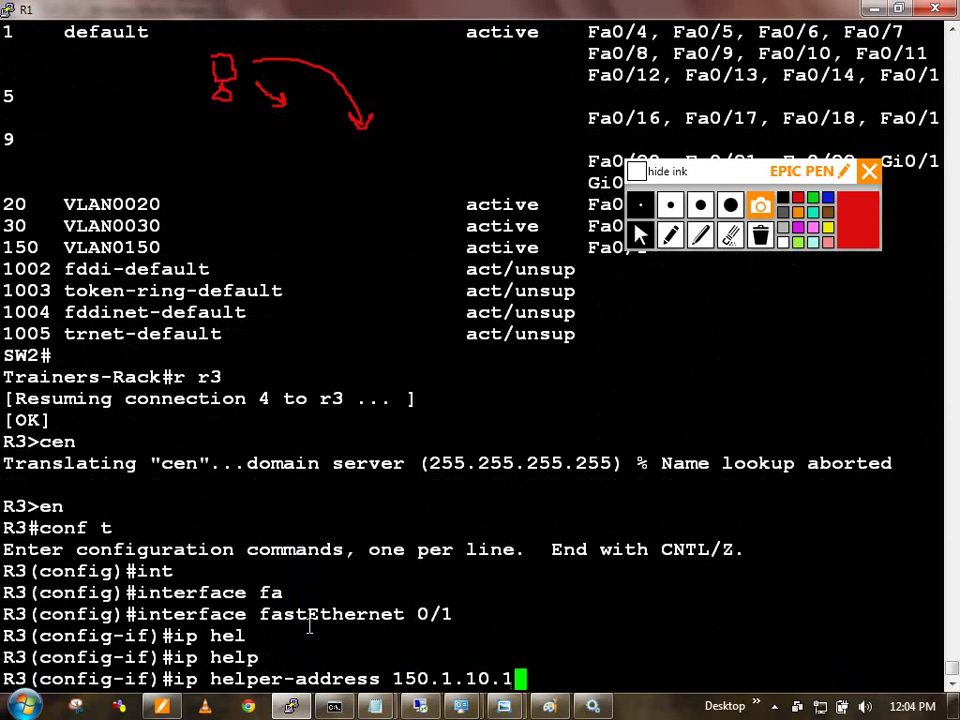
key("Return")
Step: Exit configuration mode, save R3's configuration with wr, and return to the diagram
type("exi")
key("Return")
key("Return")
type("exi")
key("Return")
type("wr")
key("Return")
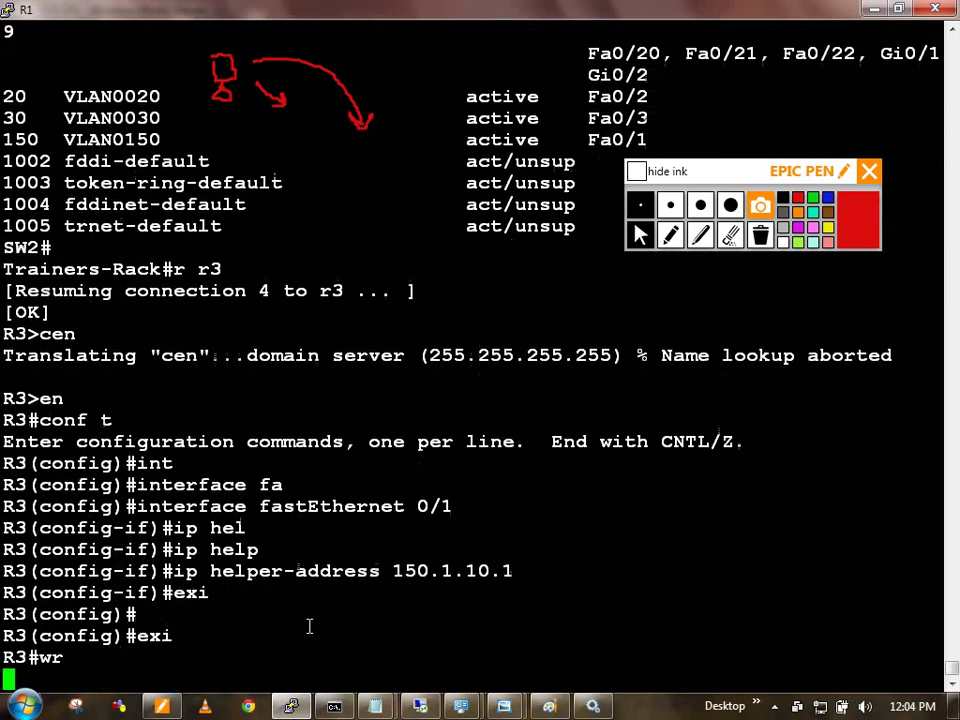
key("alt+Tab")
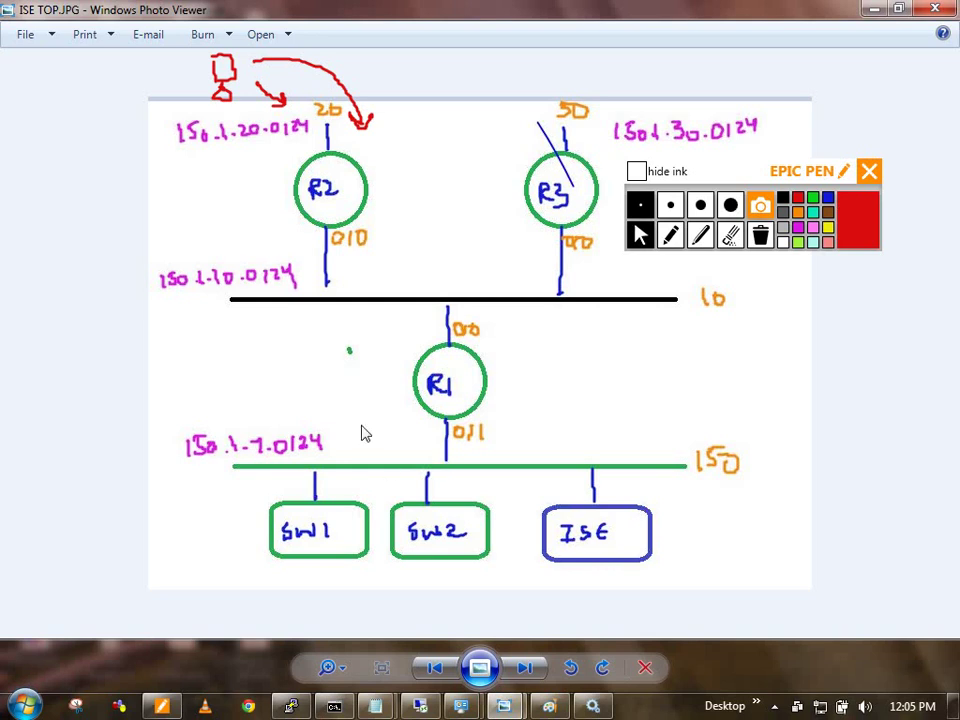
Step: Draw red Epic Pen marks and arrows showing relay paths from R2 and R3
left_click(669, 236)
mouse_move(370, 273)
left_mouse_down()
mouse_move(352, 308)
mouse_move(370, 273)
mouse_move(391, 301)
left_mouse_up()
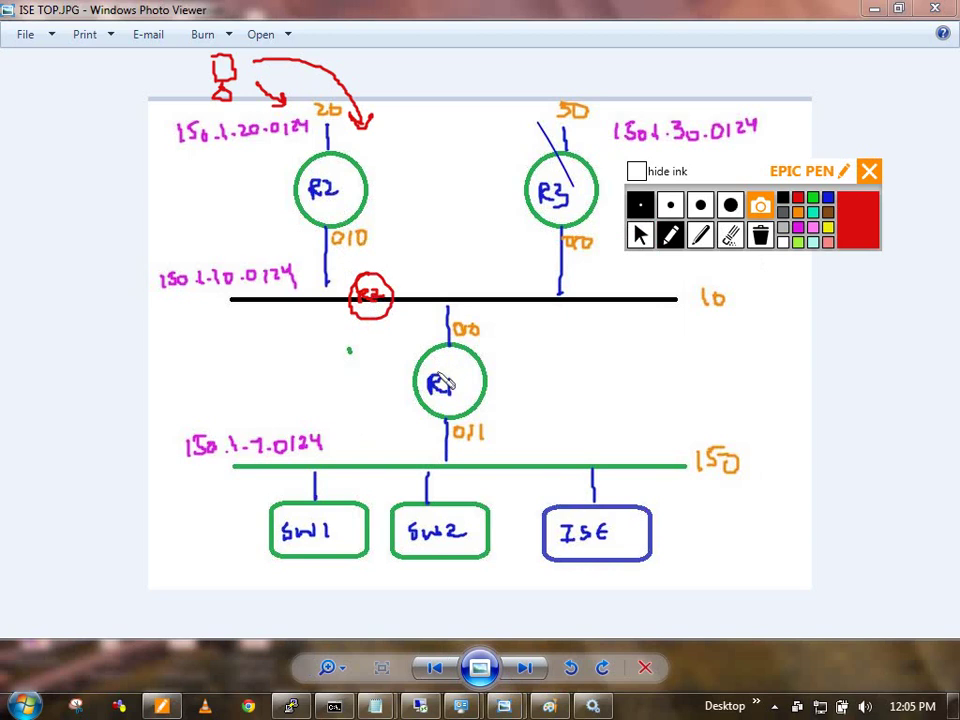
mouse_move(355, 250)
left_mouse_down()
mouse_move(394, 272)
mouse_move(448, 330)
left_mouse_up()
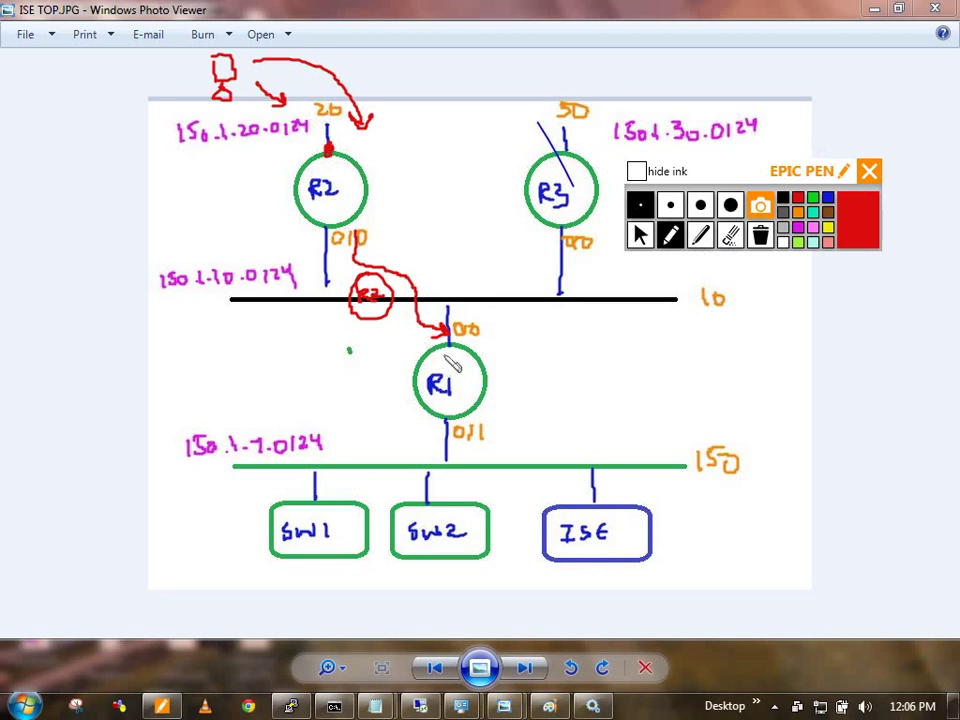
left_click(568, 151)
mouse_move(562, 218)
left_mouse_down()
mouse_move(526, 289)
mouse_move(537, 286)
left_mouse_up()
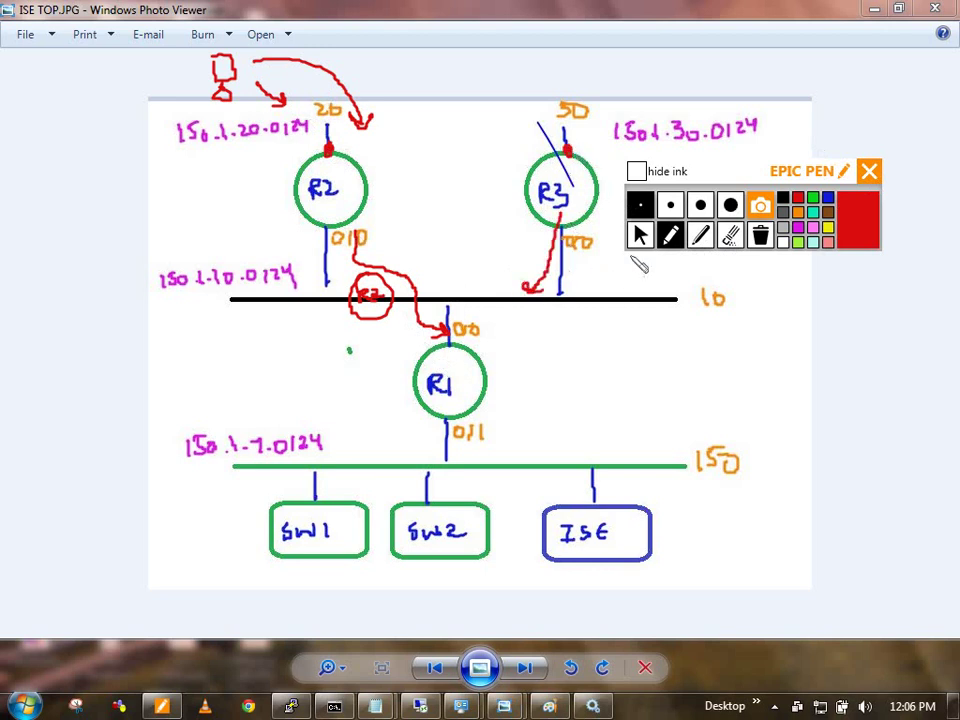
Step: Erase all the red ink from the diagram and return to the arrow tool
left_click(730, 236)
left_click_drag(413, 270, 585, 261)
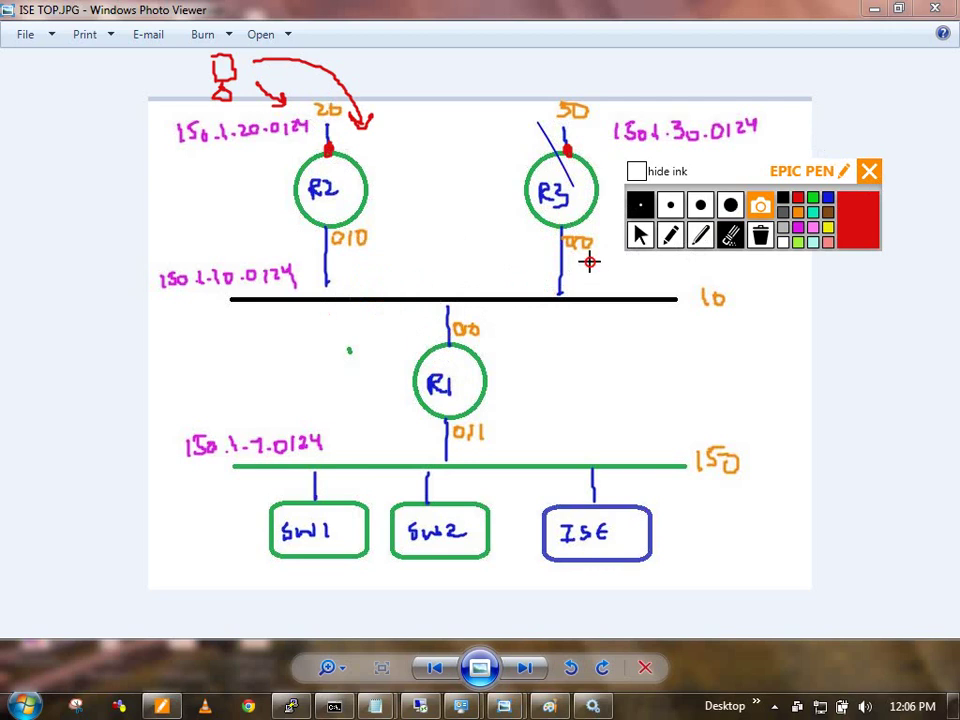
left_click(364, 100)
mouse_move(173, 150)
left_mouse_down()
mouse_move(272, 71)
mouse_move(255, 159)
left_mouse_up()
left_click(330, 151)
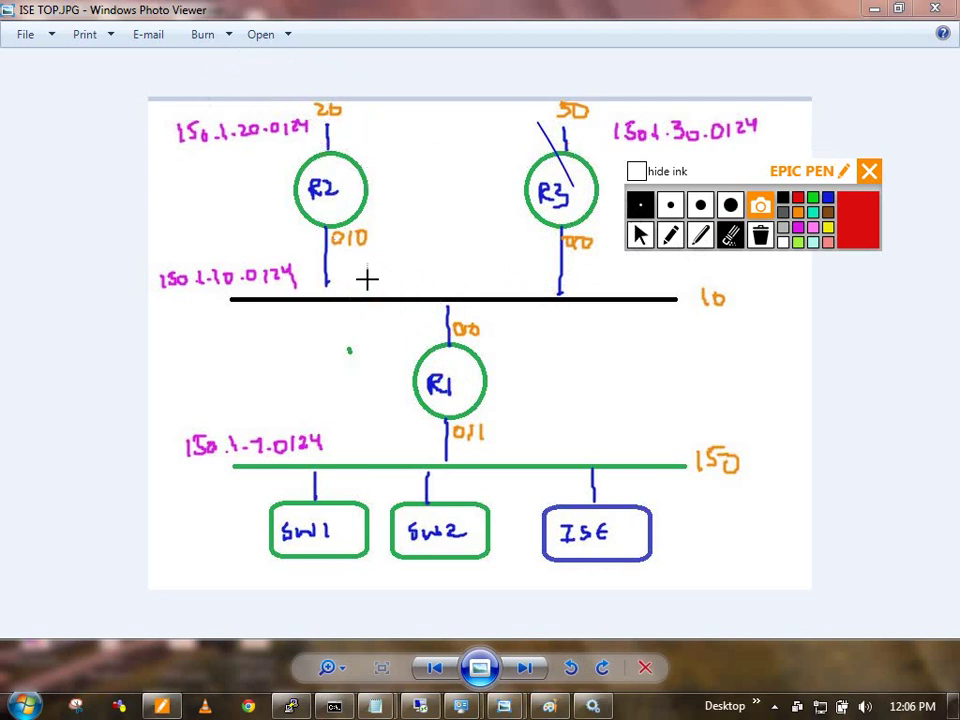
left_click(641, 236)
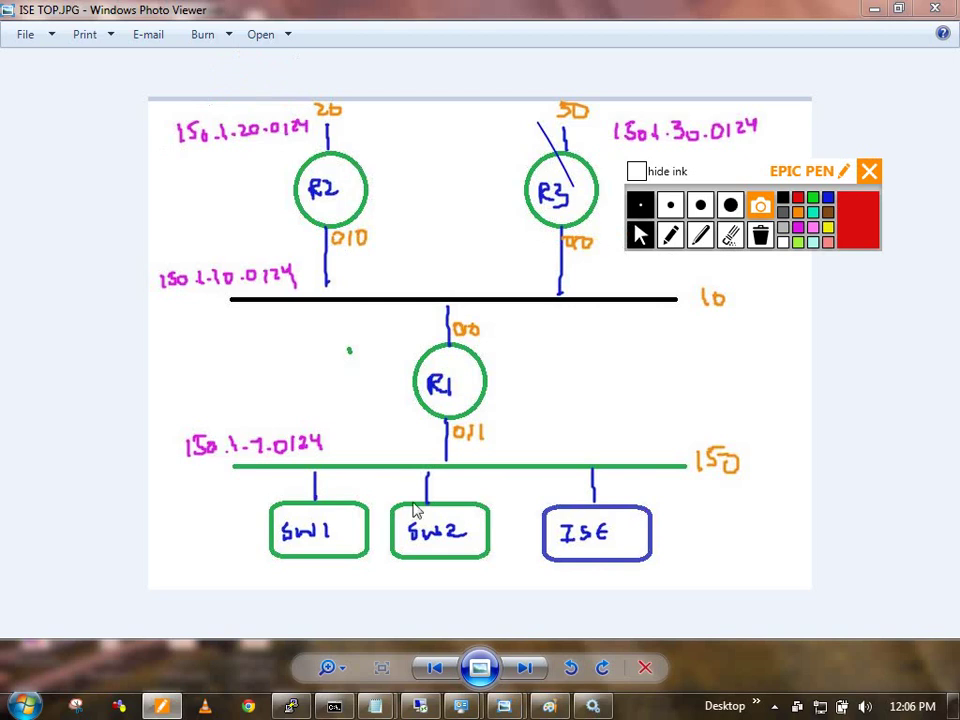
Step: Bring the console back and switch from the R3 session to SW1
left_click(291, 706)
left_click_drag(340, 650, 370, 599)
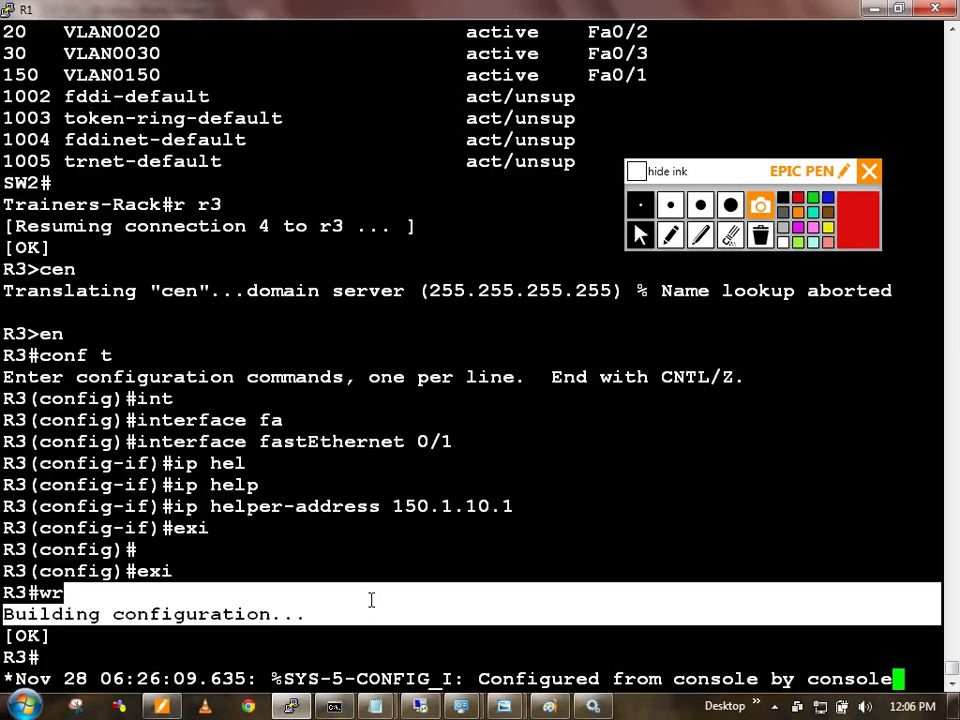
key("Return")
key("Return")
key("Return")
key("ctrl+shift+6")
type("x")
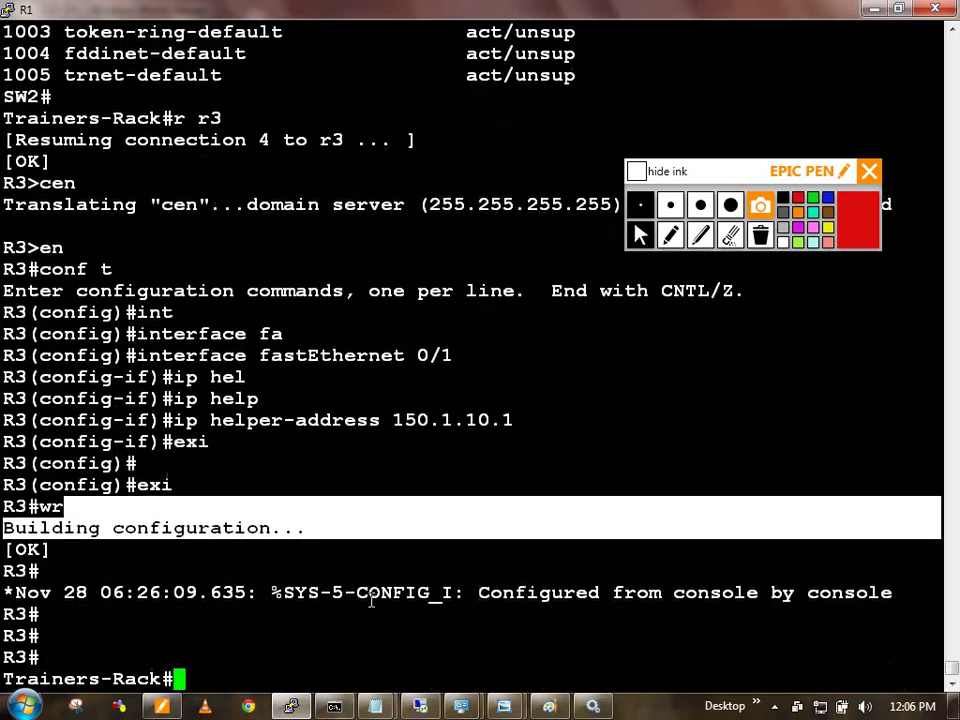
type("r sw1")
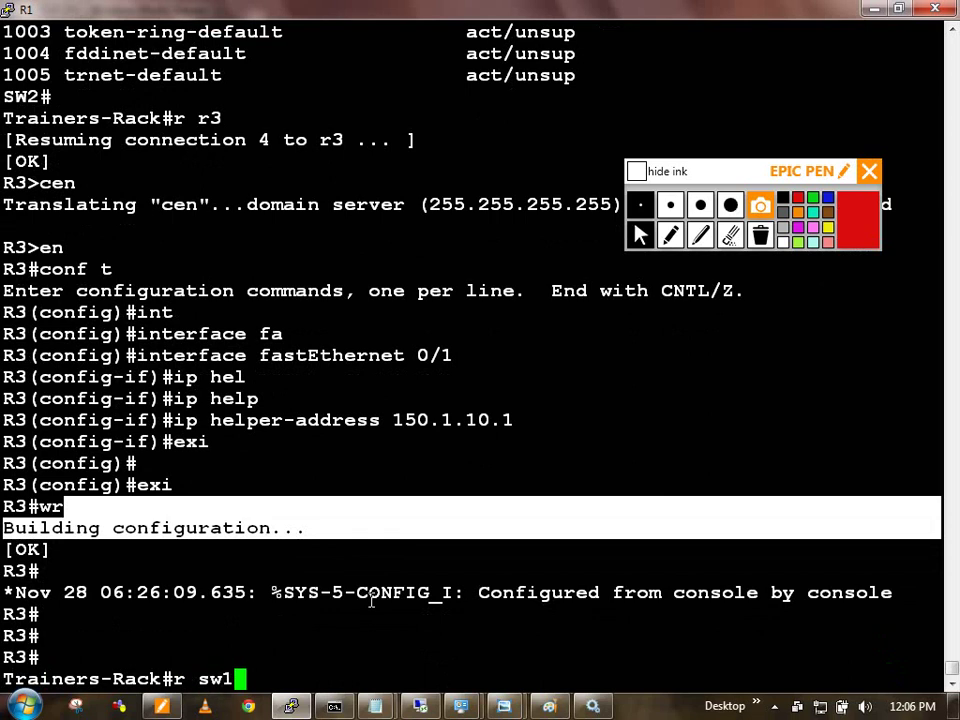
key("Return")
key("Return")
key("Return")
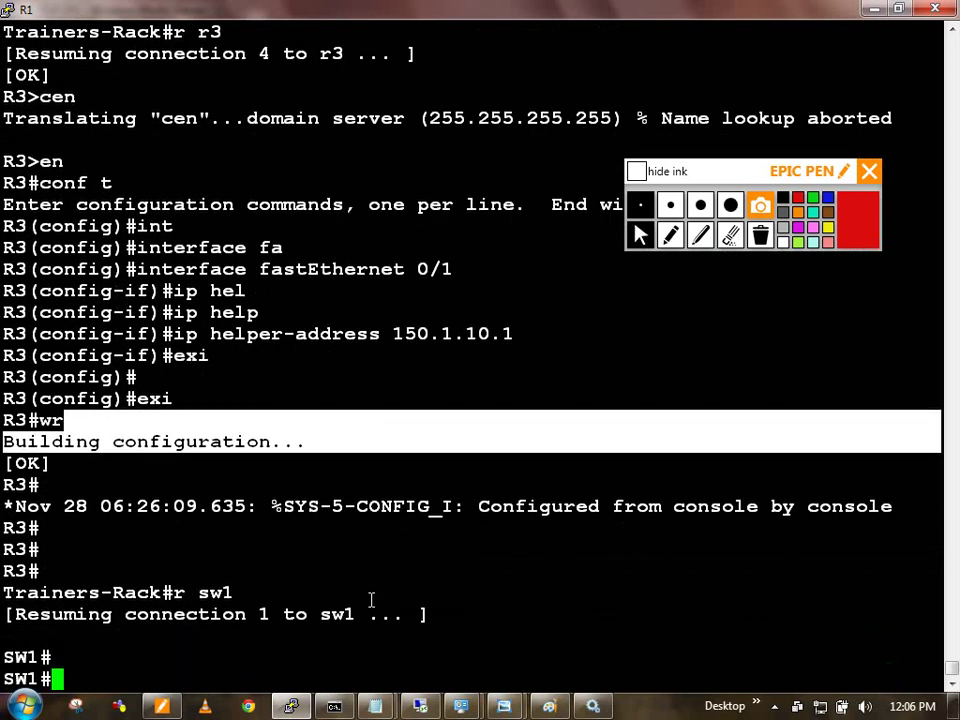
Step: Ping 150.1.20.101 from SW1
type("pin")
key("Tab")
type("1")
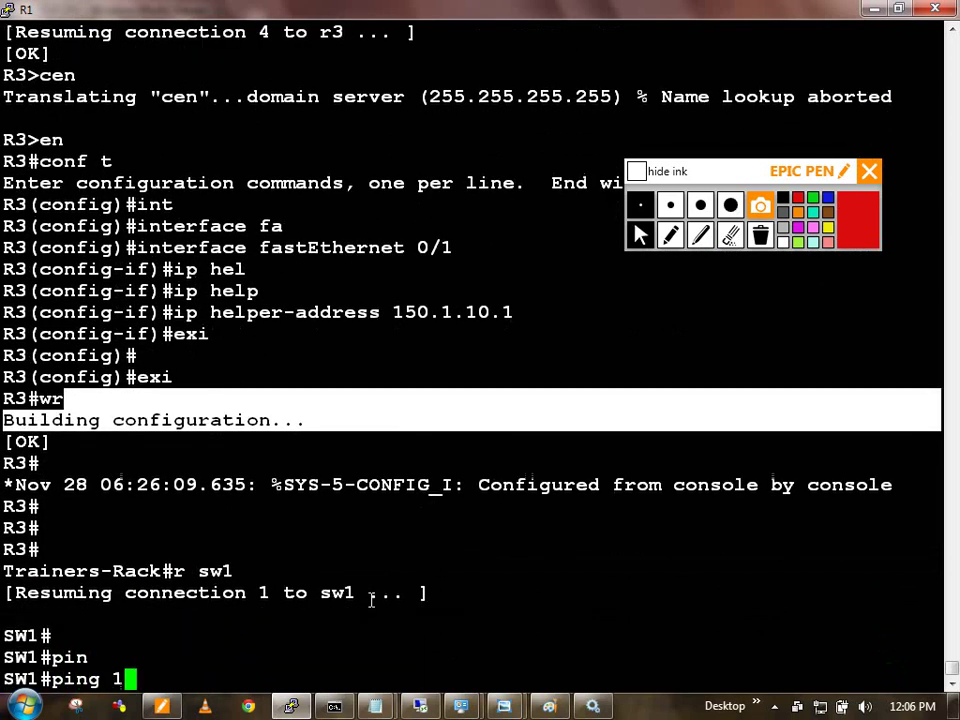
type("50.1.1")
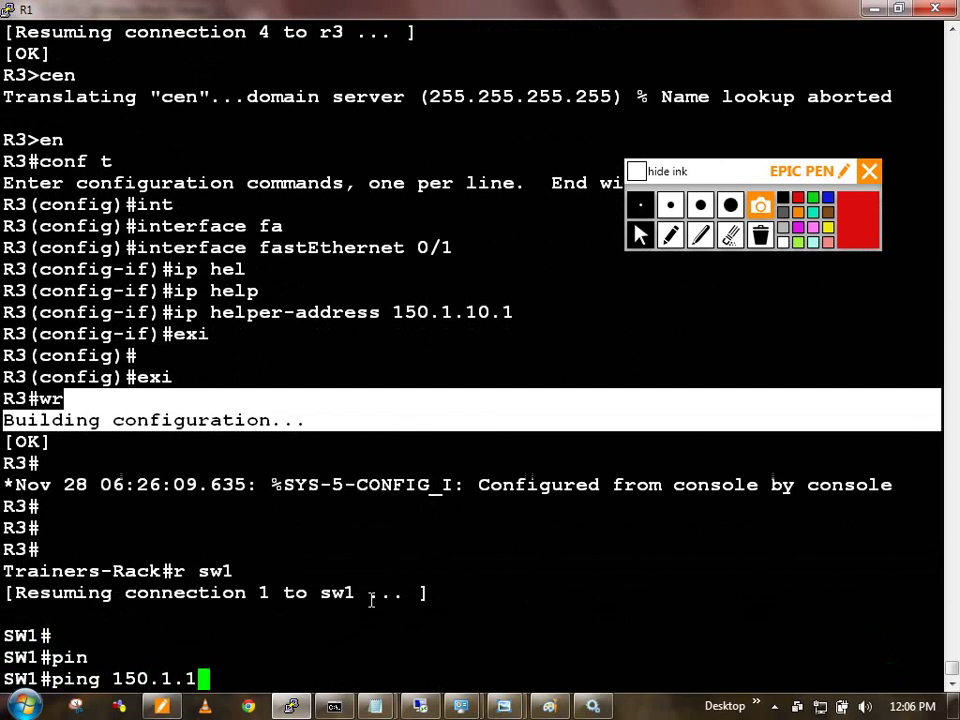
key("BackSpace")
type("20.101")
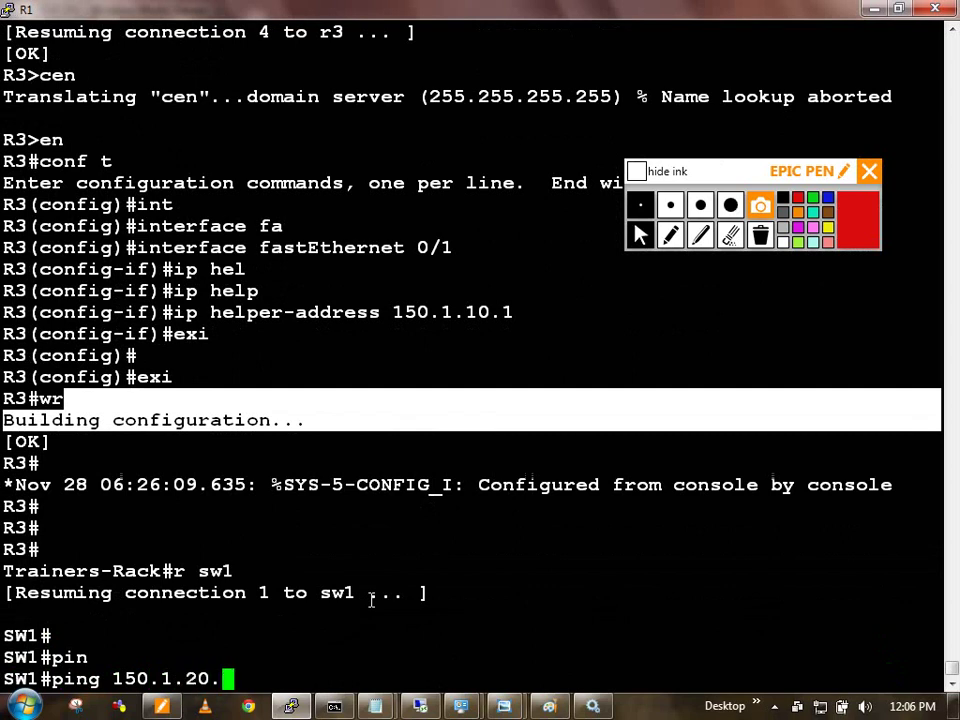
key("Return")
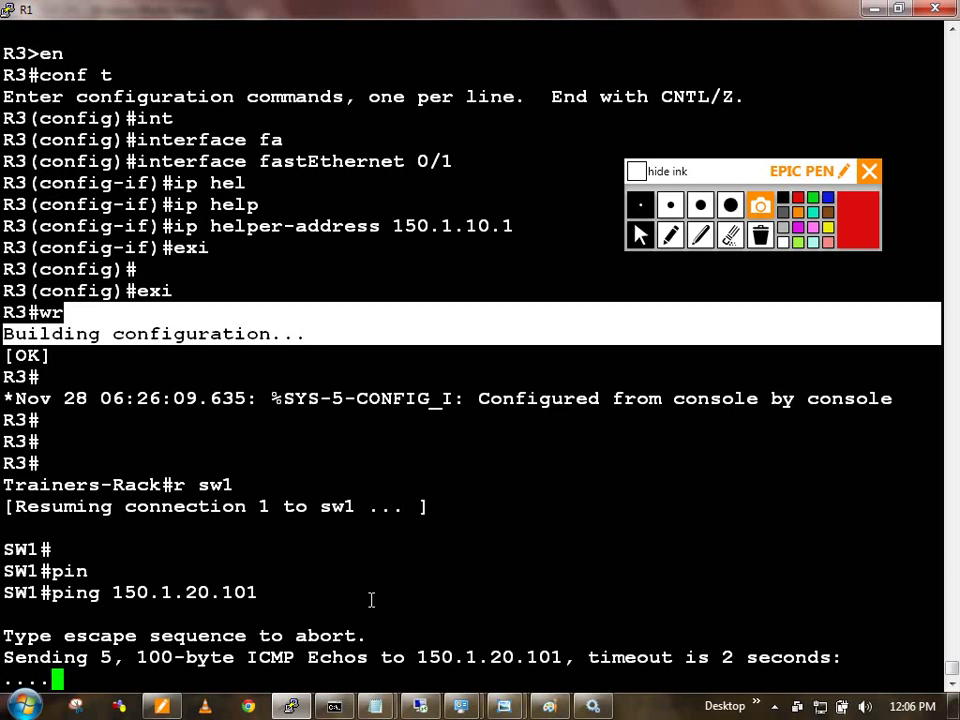
Step: Check SW1's routing table, then enable ip routing in global configuration
type("show ip route")
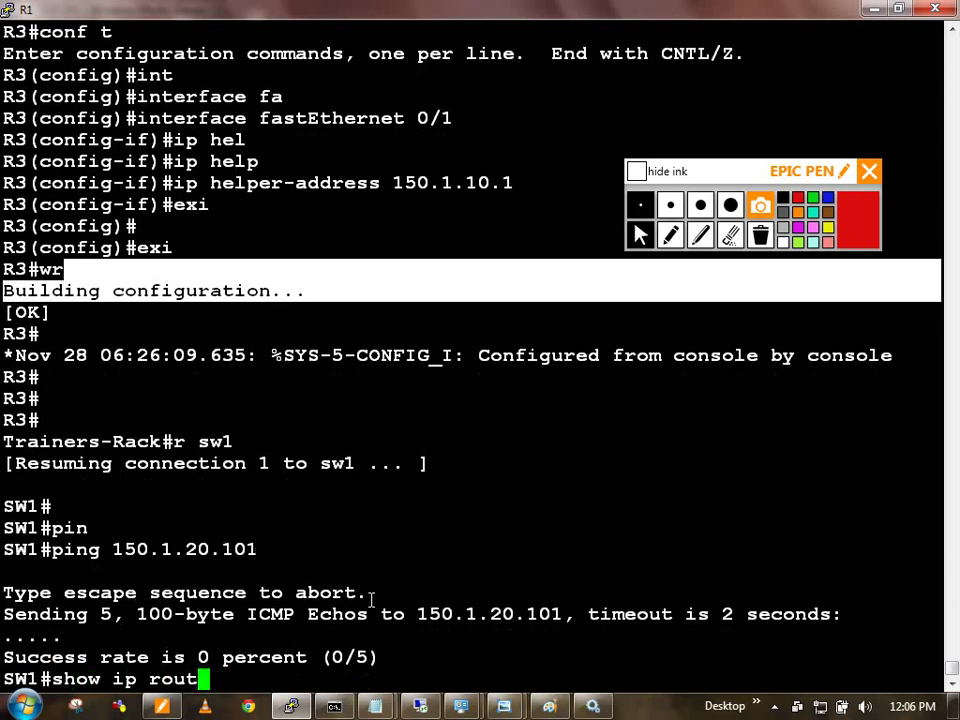
key("Return")
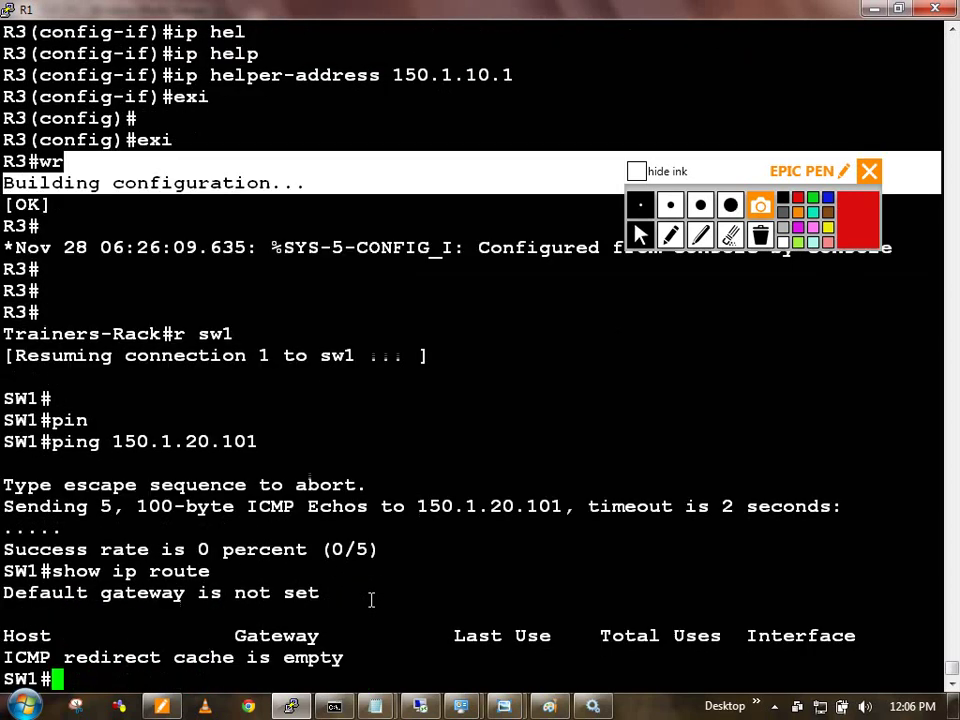
type("conf t")
key("Return")
type("ig")
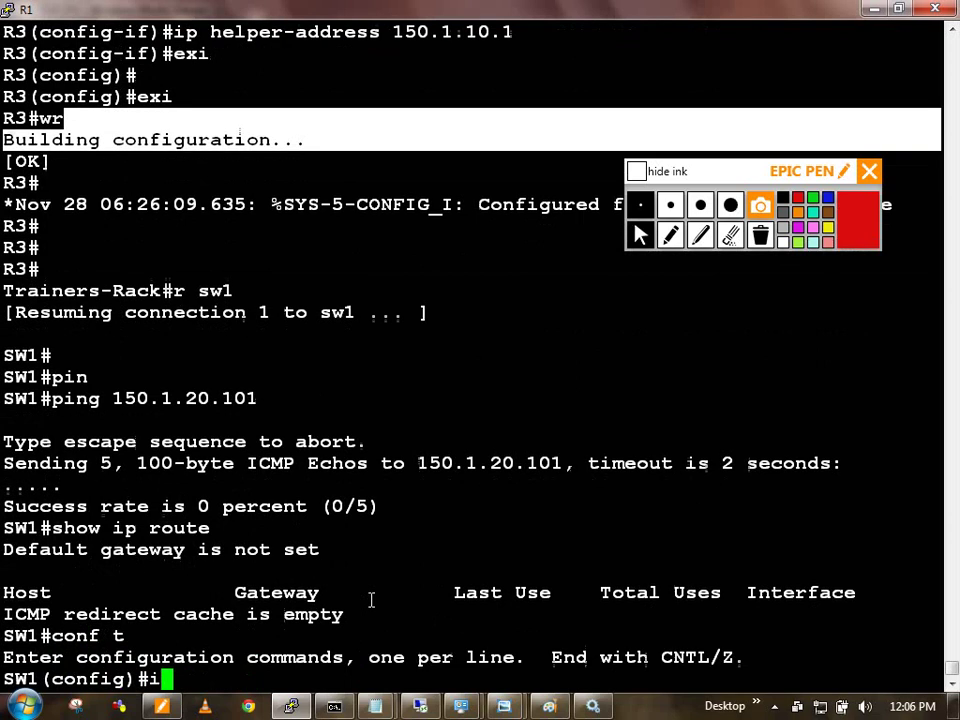
type("p uni")
key("Tab")
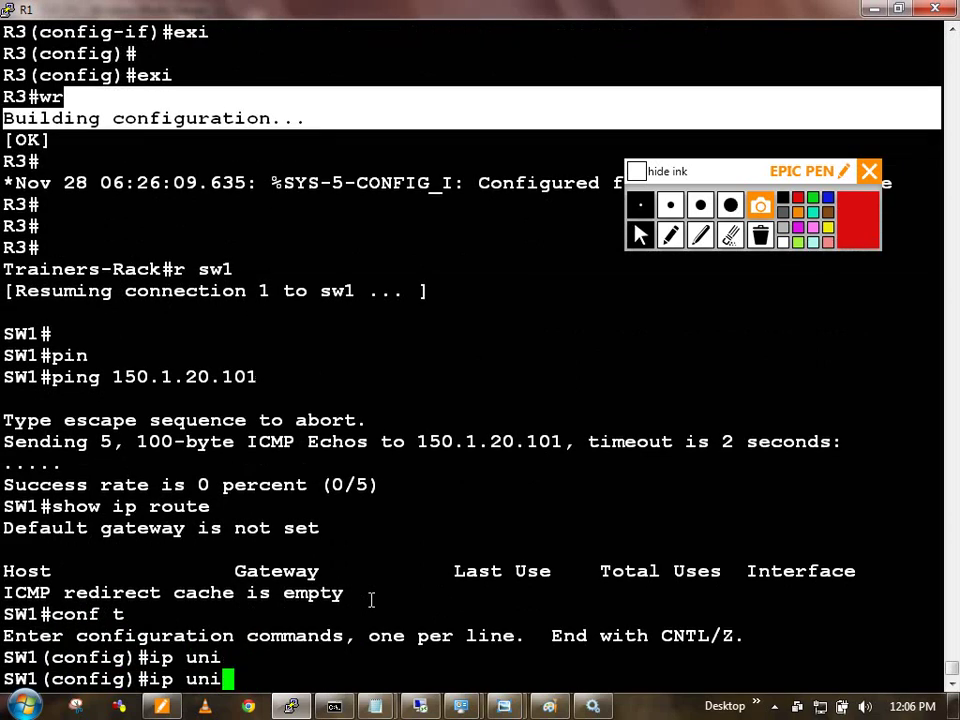
type("c")
key("Tab")
key("BackSpace")
key("BackSpace")
key("BackSpace")
type("routin")
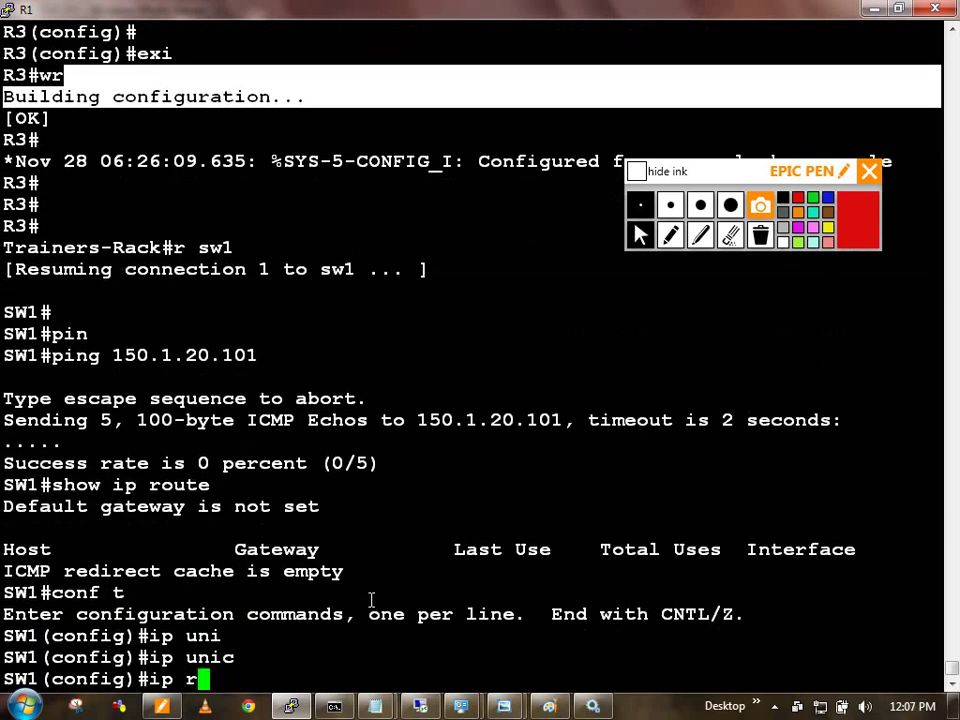
key("Tab")
key("Return")
type("exi")
key("Return")
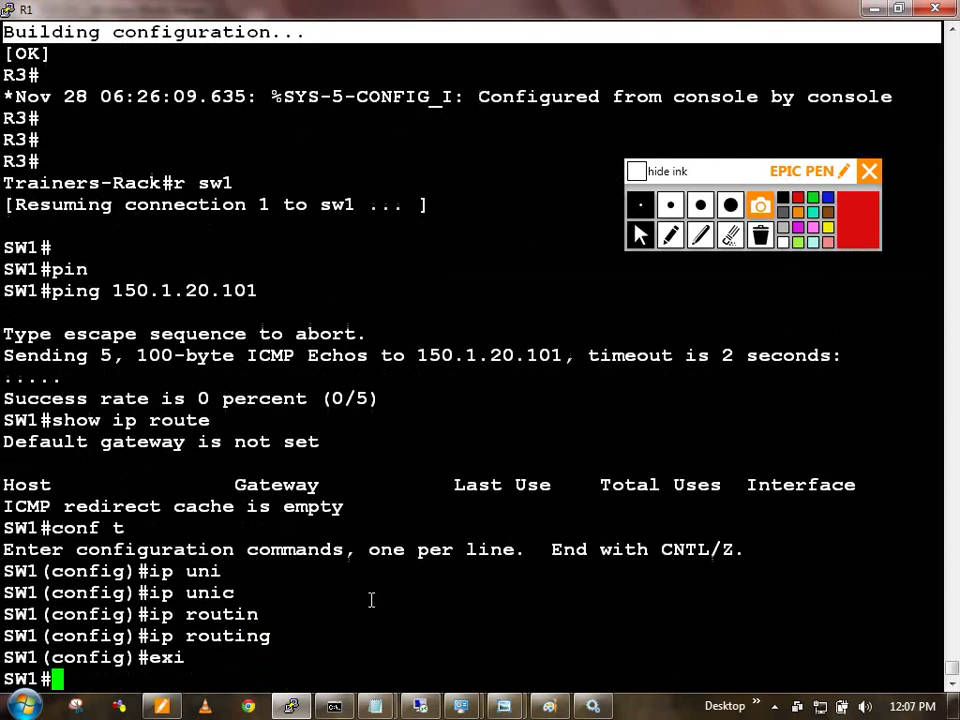
Step: Show SW1's routing table again, now listing connected 150.1.7.0 via Vlan150
key("Return")
key("Return")
key("Return")
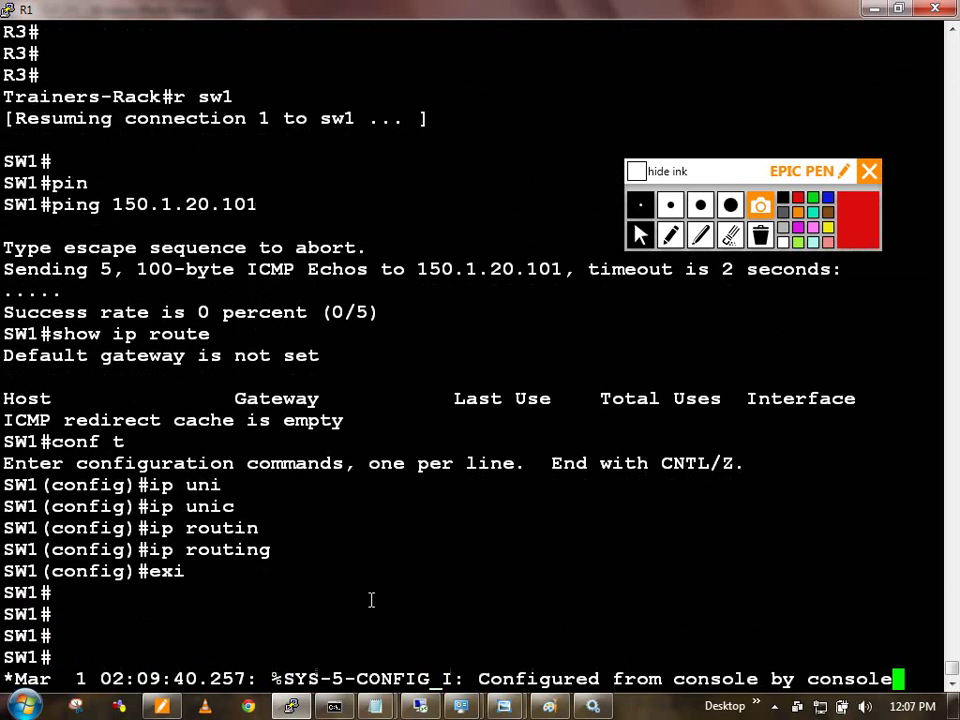
key("Return")
key("Return")
type("show ip route")
key("Return")
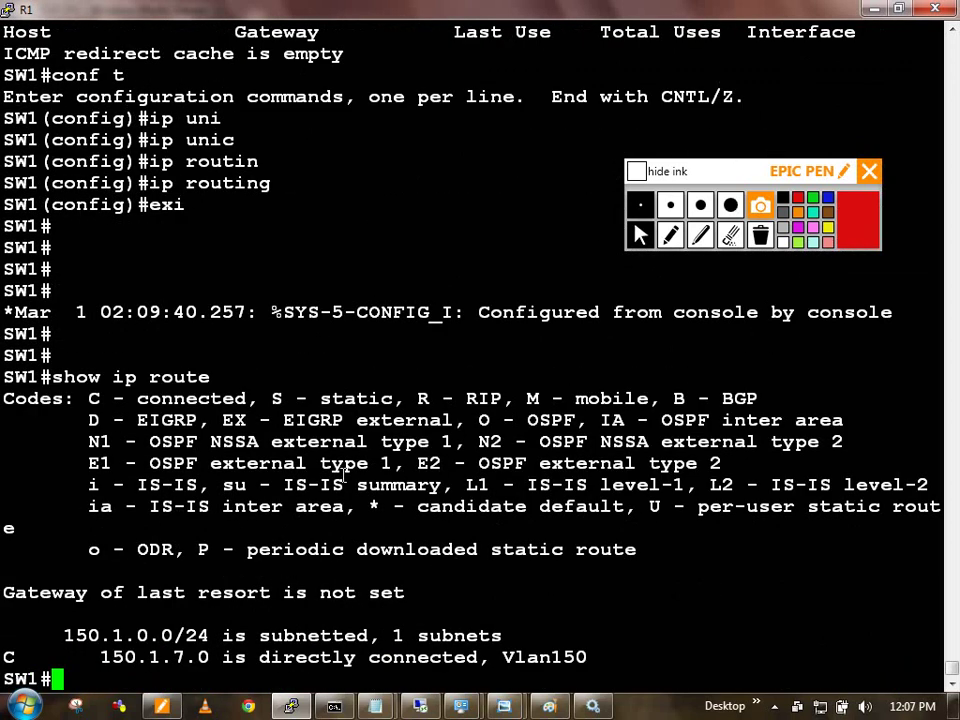
Step: Add the default route ip route 0.0.0.0 0.0.0.0 150.1.7.1 on SW1
type("conf t")
key("Return")
type("ip route ")
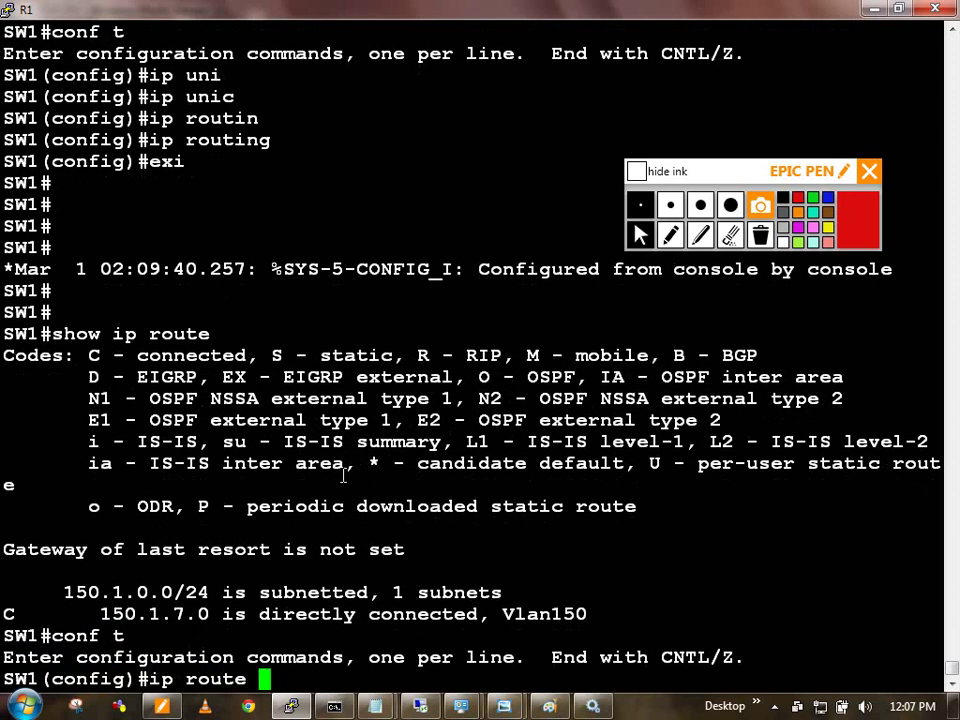
type("0.0.0.0 0.0.0.0 1")
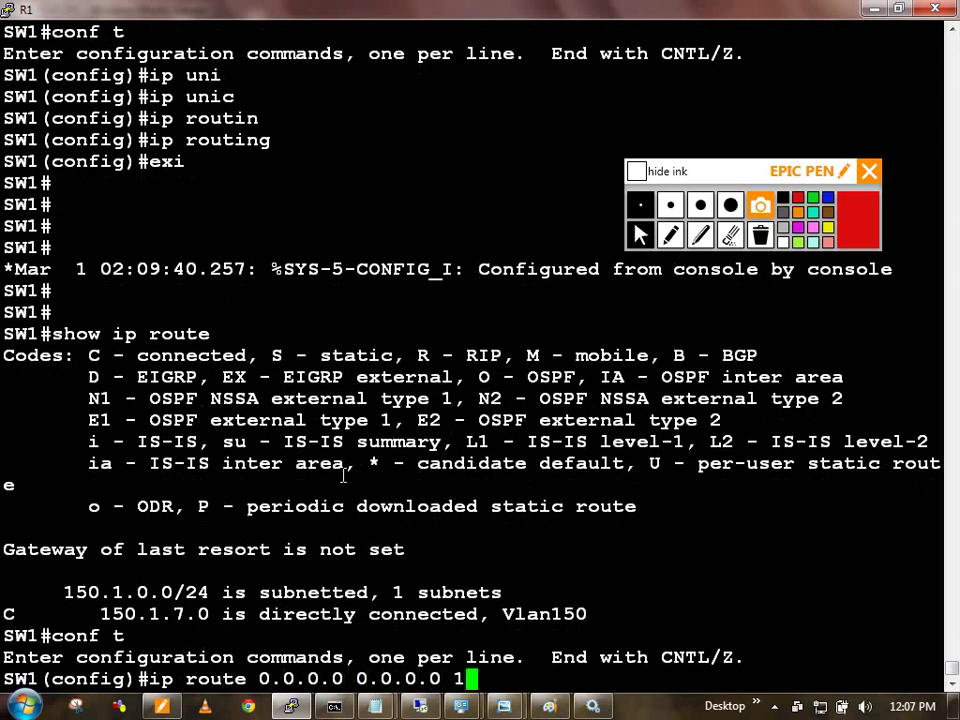
type("50.1.7.")
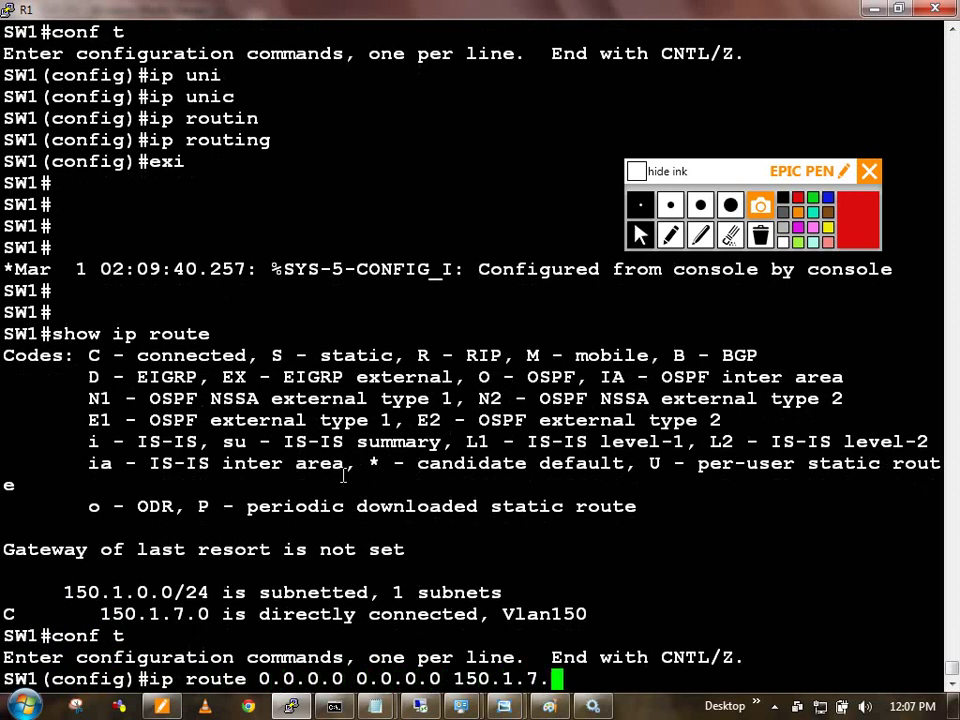
type("1")
key("Return")
type("exi")
key("Return")
key("Return")
key("Return")
key("Return")
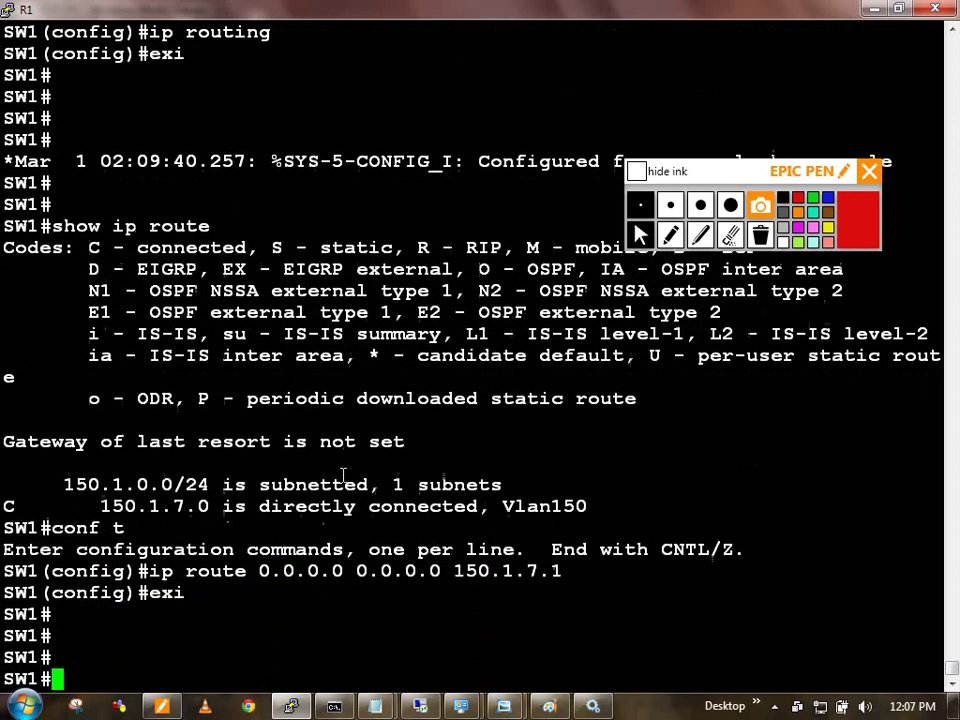
key("Return")
key("Return")
Step: Ping 150.1.20.101 again from SW1
type("ping 150.")
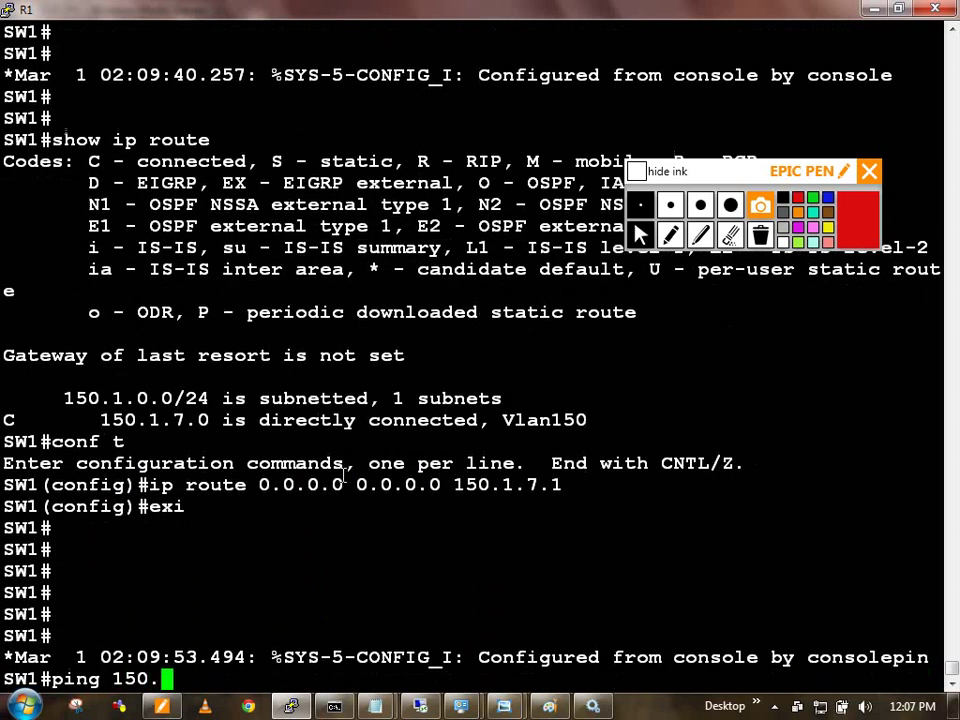
key("Tab")
type("1.")
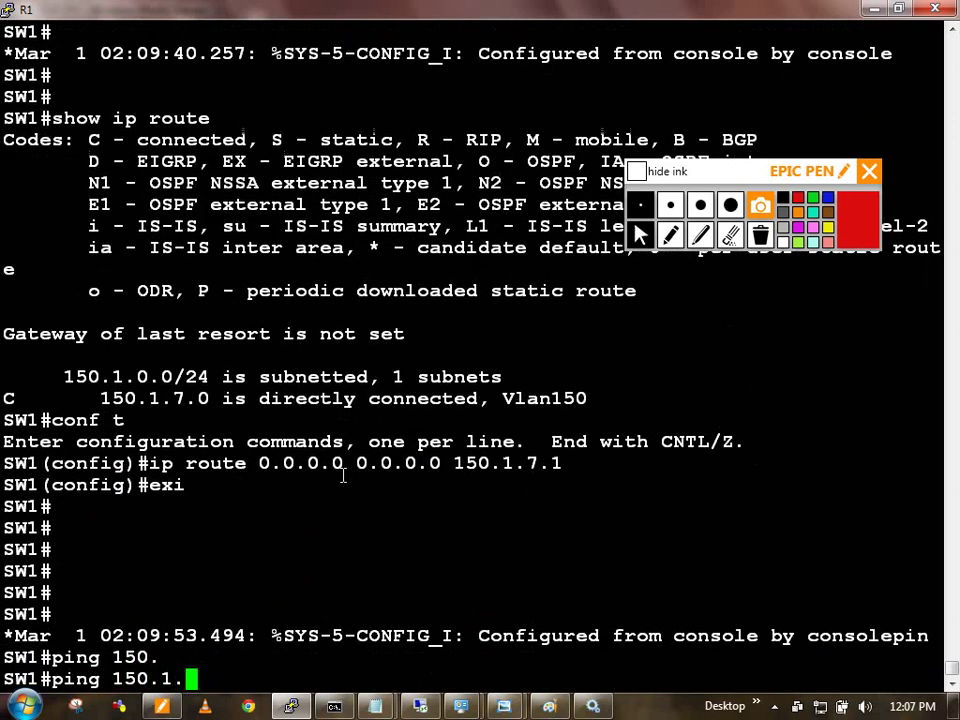
type("20.101")
key("Return")
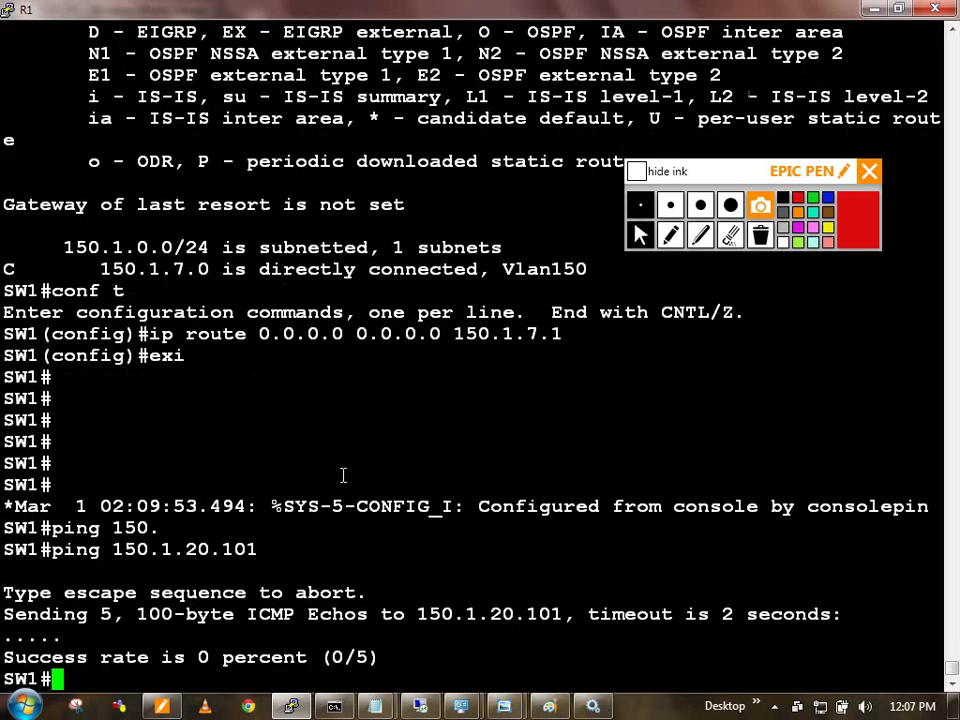
Step: Ping the gateway 150.1.7.1 from SW1 twice to confirm it is reachable
type("pin")
key("Tab")
type("150.1.7.1")
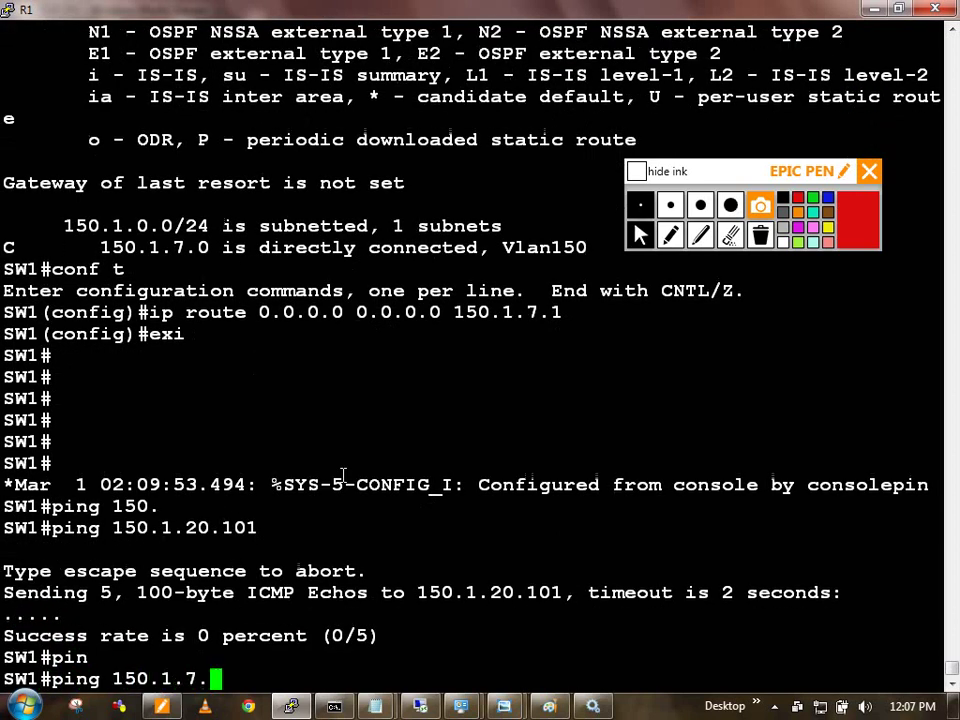
key("Return")
key("Up")
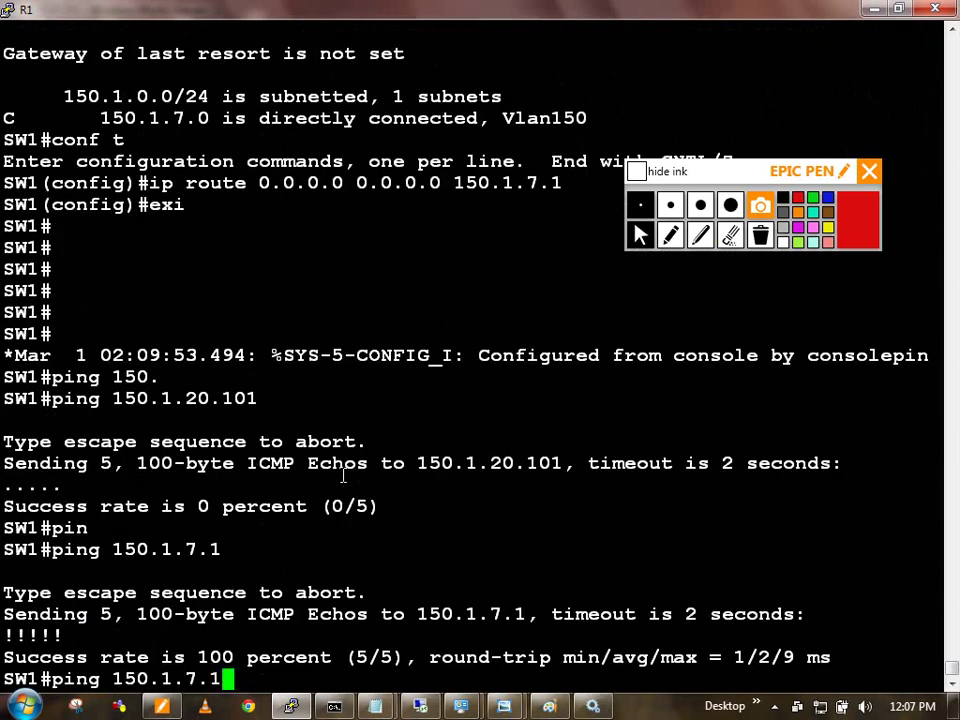
key("Return")
Step: Switch from SW1 to the R2 session and list R2's interfaces with show ip int br
key("ctrl+shift+6")
type("x")
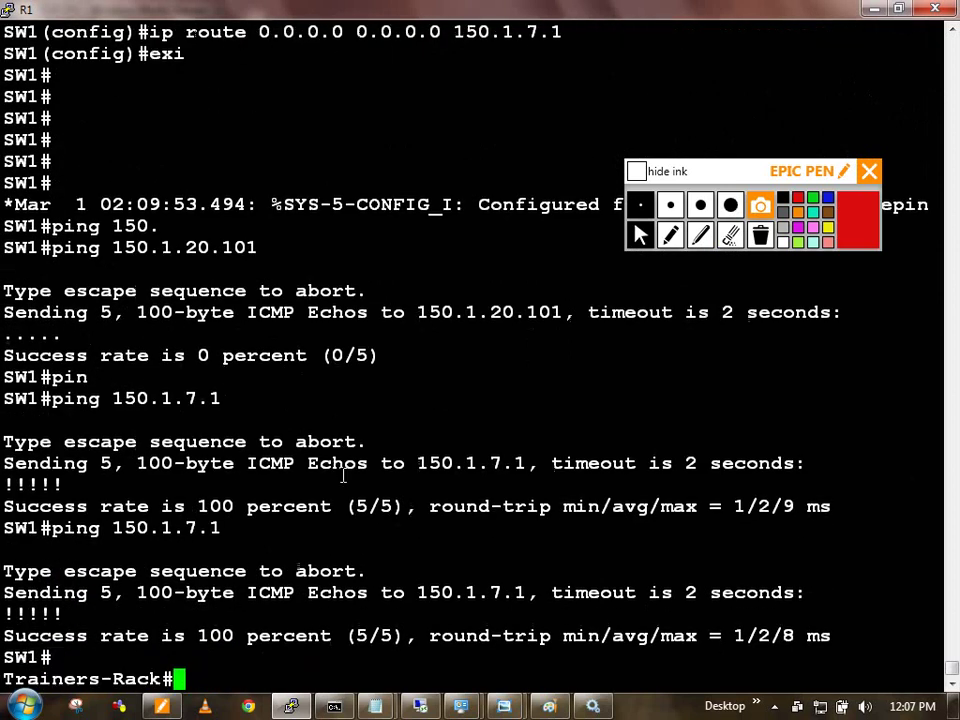
type("r r2")
key("Return")
key("Return")
type("show ip int br")
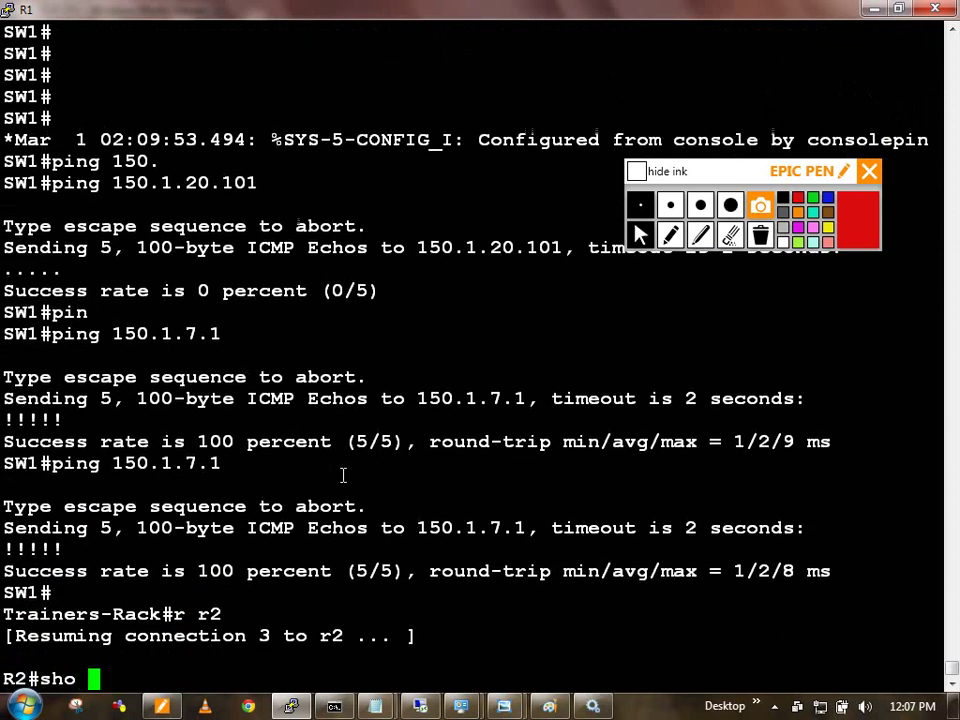
key("Return")
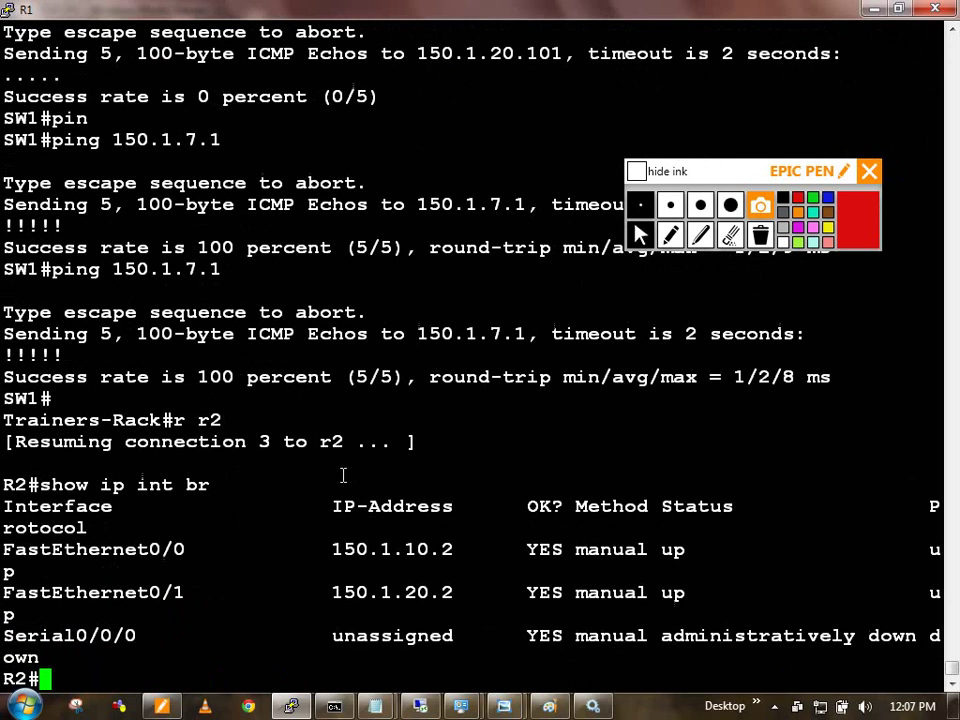
Step: Ping 150.1.20.101 from R2
type("pin")
key("Tab")
type("150.")
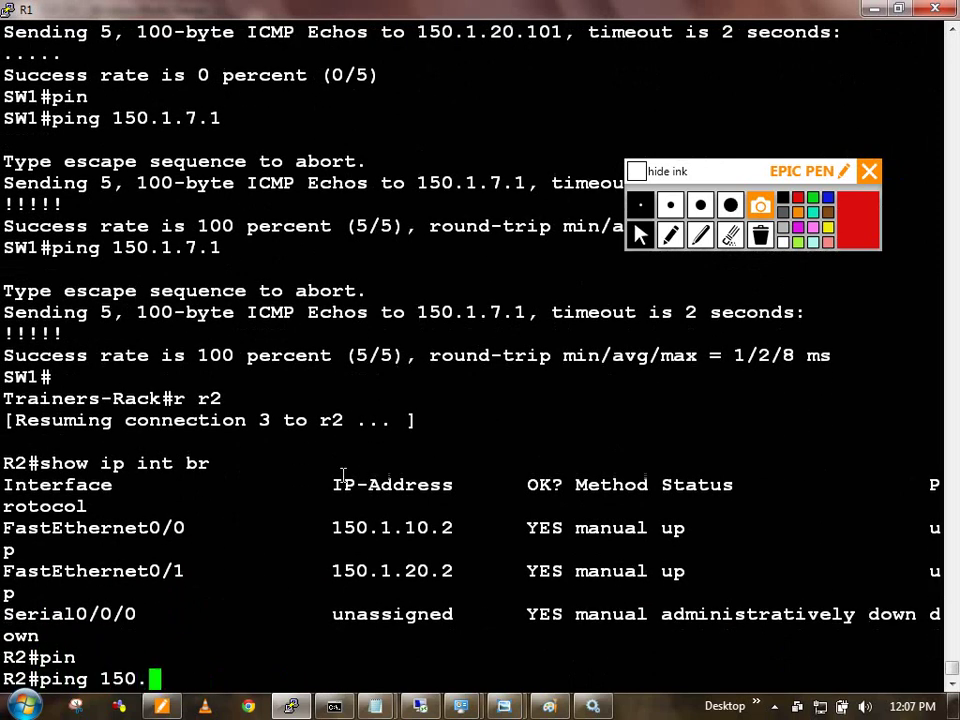
type("1.20.101")
key("Return")
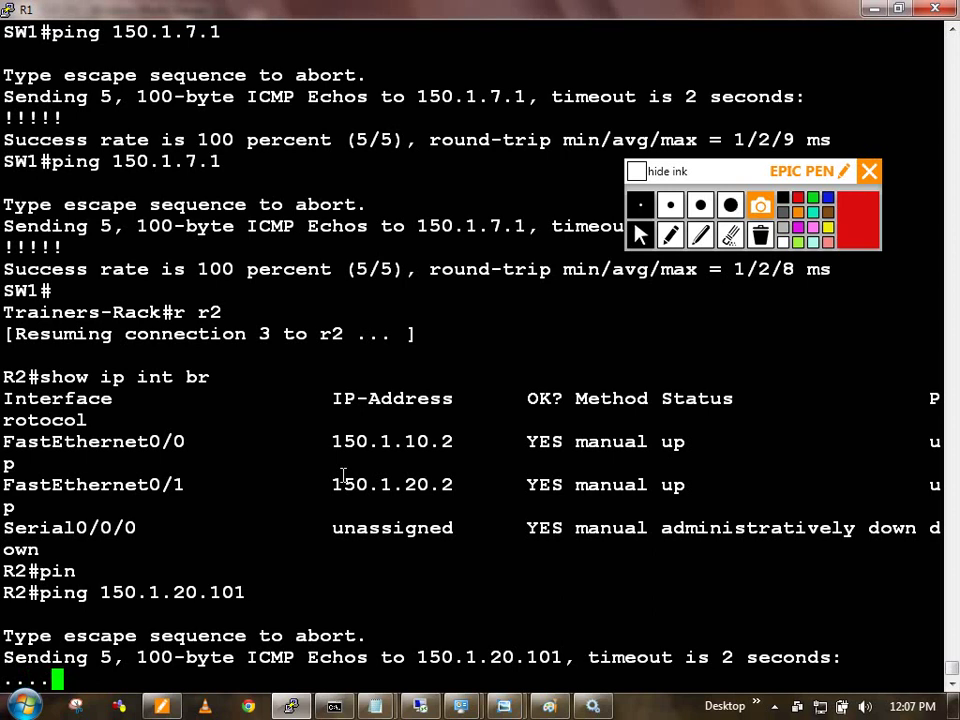
Step: Retry the R2 ping to 150.1.20.101, then rerun it on SW1 until it succeeds 5/5
key("Up")
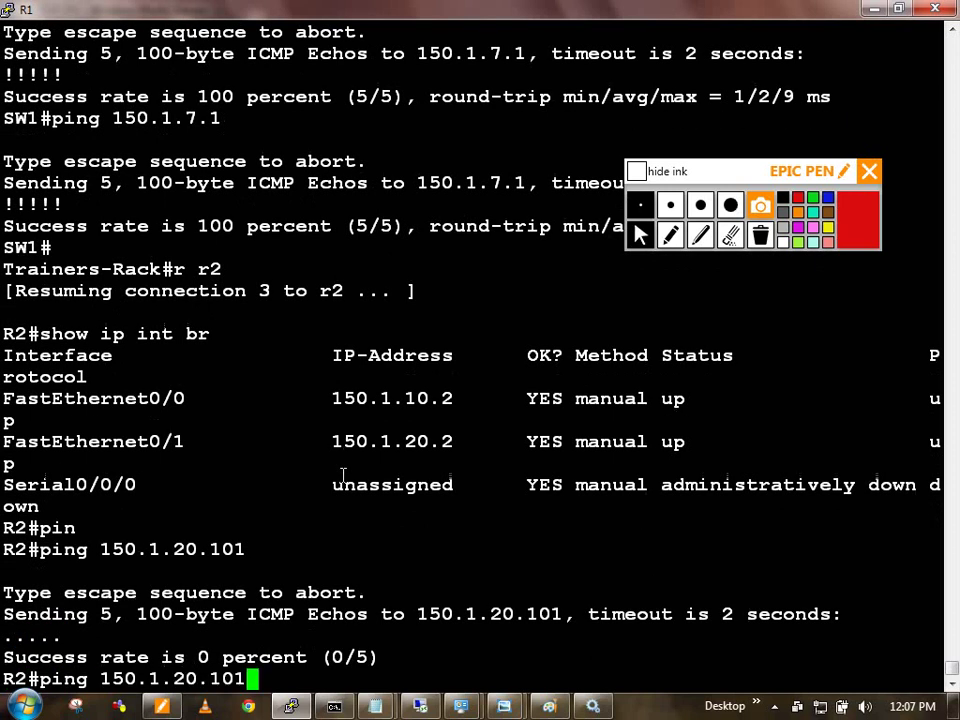
key("Return")
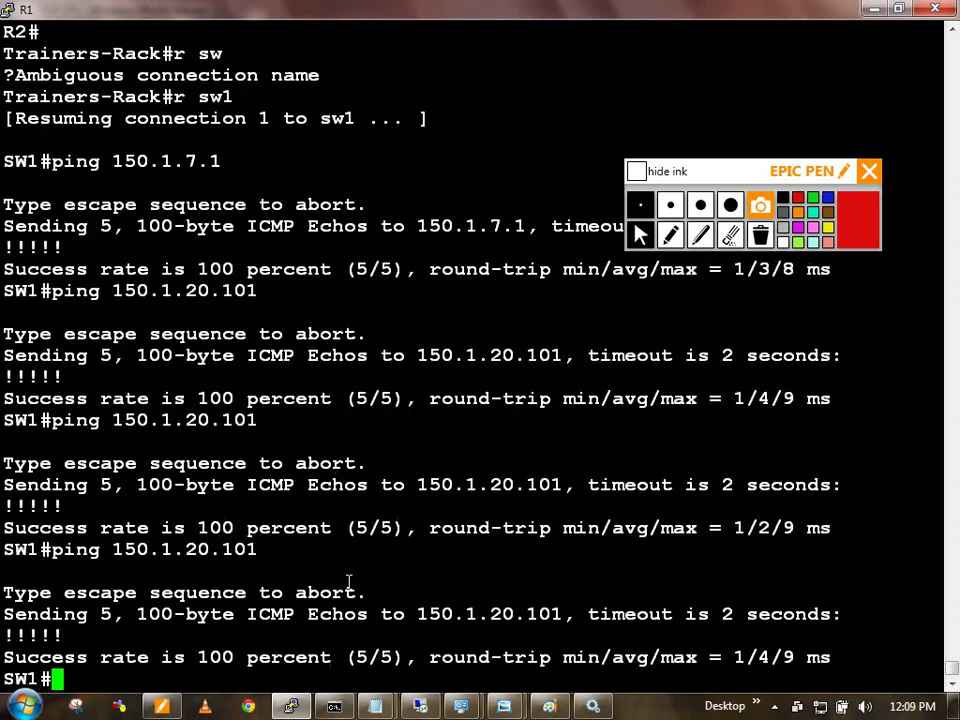
key("Up")
key("Return")
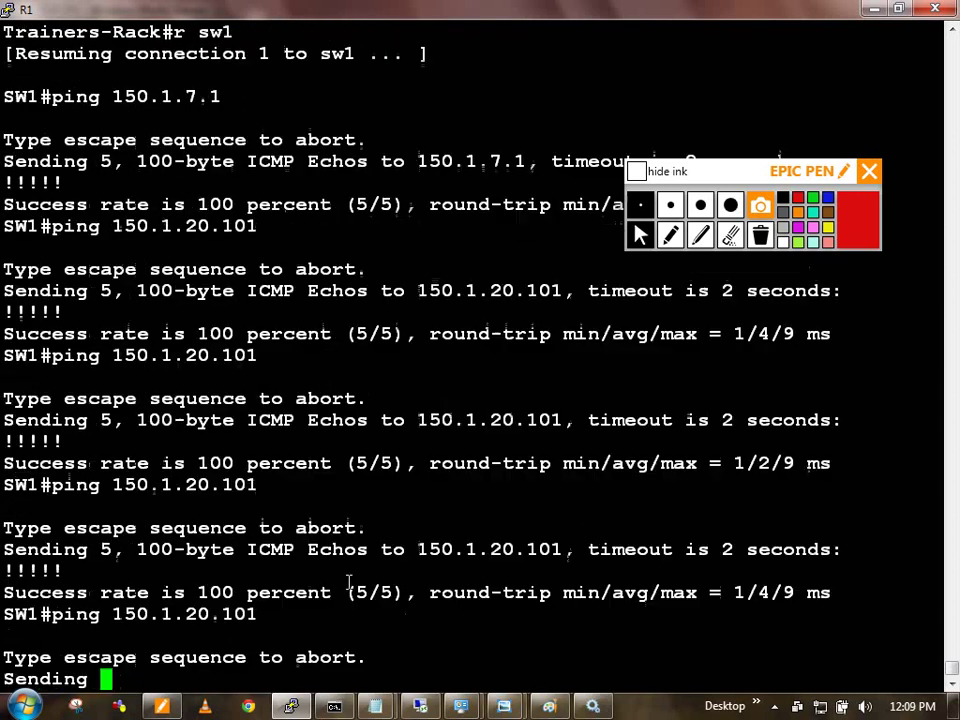
key("Up")
key("Return")
key("Up")
key("Return")
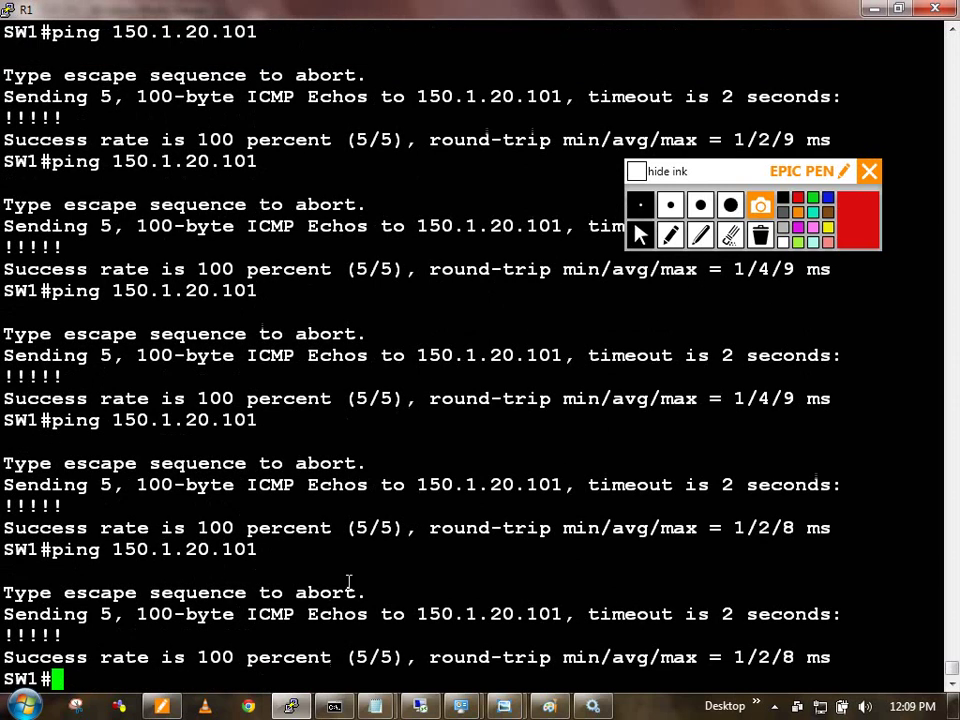
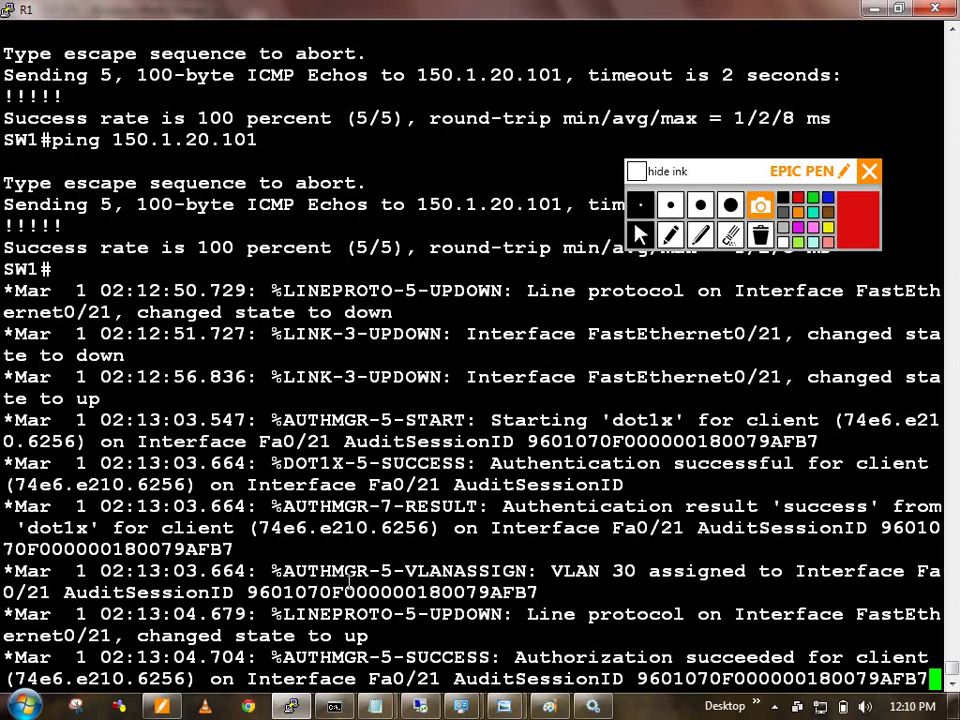
Step: Run show authentication sessions on the switch to list its active sessions
key("Return")
key("Return")
key("Return")
key("Return")
key("Return")
type("show")
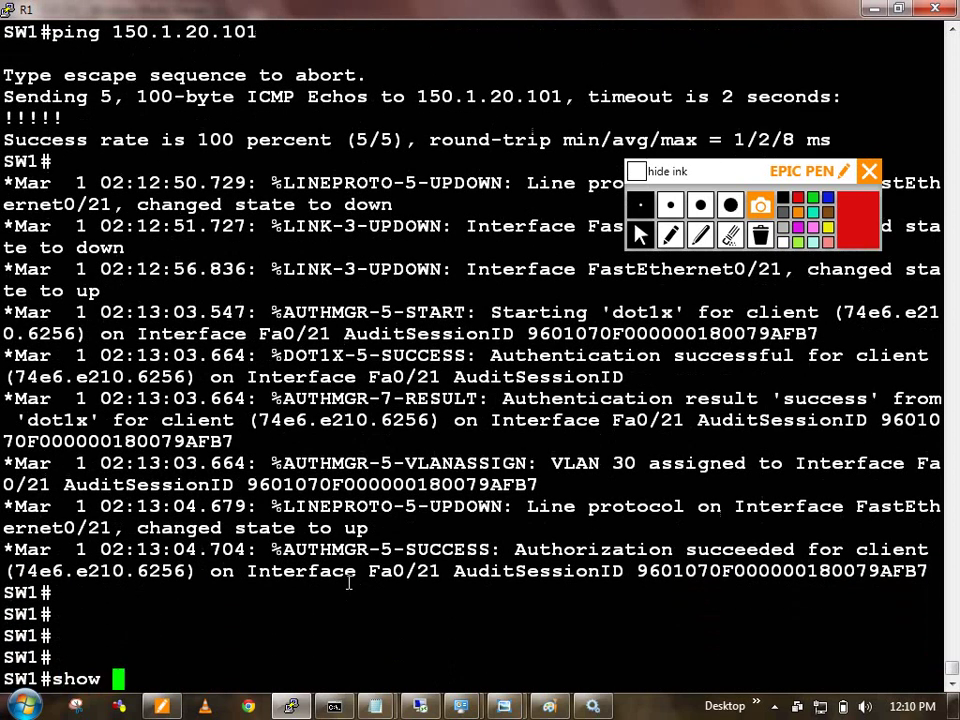
key("BackSpace")
key("BackSpace")
key("BackSpace")
key("BackSpace")
key("BackSpace")
type("show auth")
key("Tab")
type("sess")
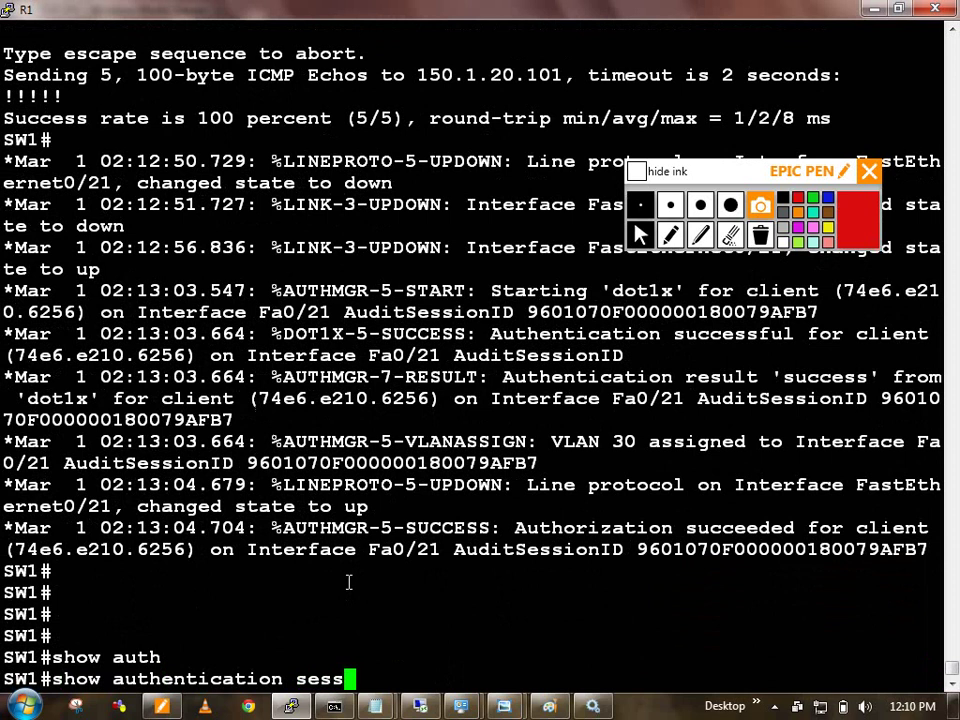
key("Tab")
key("Return")
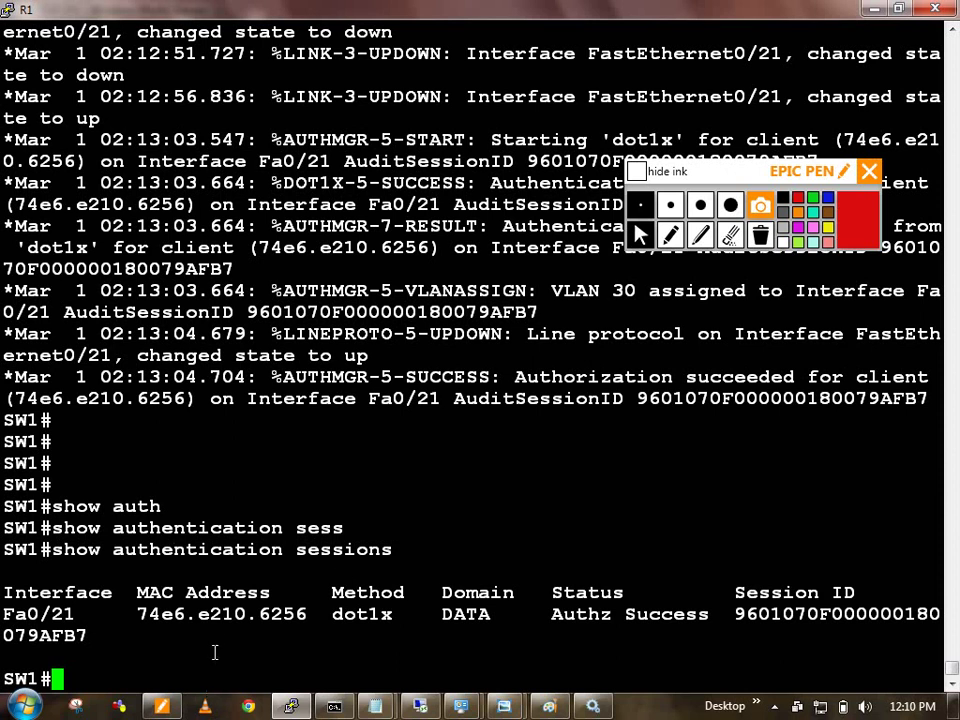
Step: Highlight the Fa0/21 client's MAC 74e6.e210.6256, dot1x method, Authz status and session ID
double_click(220, 616)
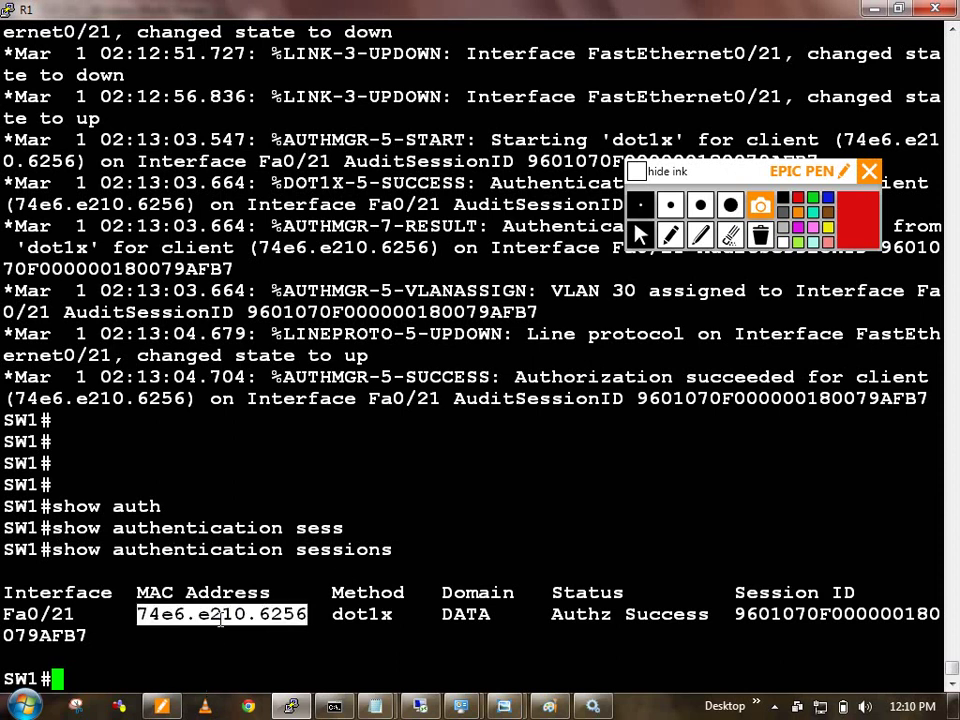
double_click(372, 614)
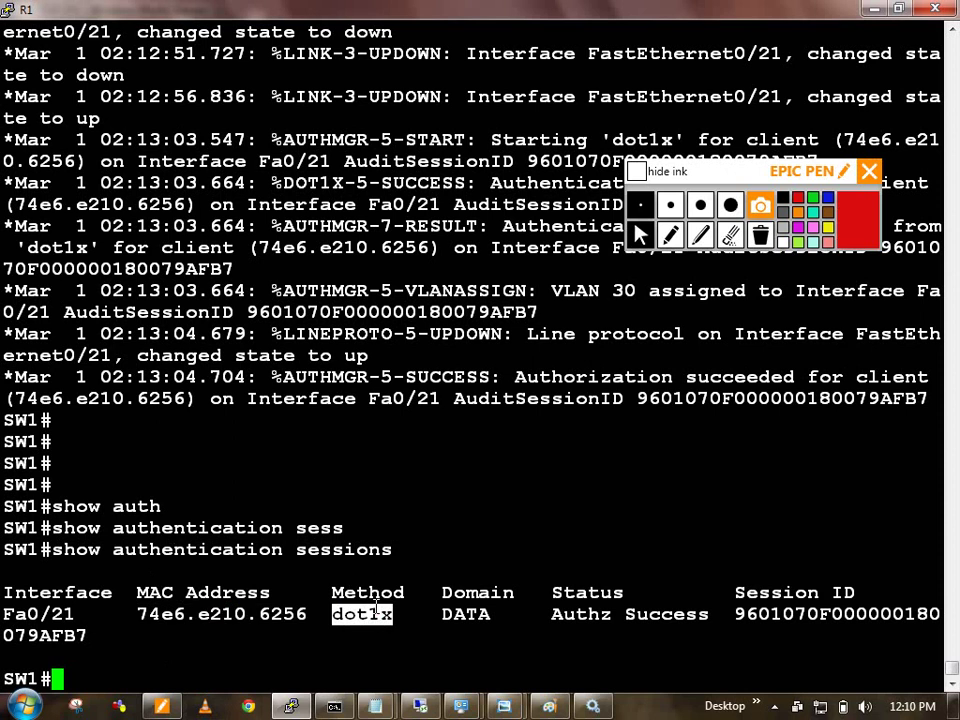
left_click(483, 612)
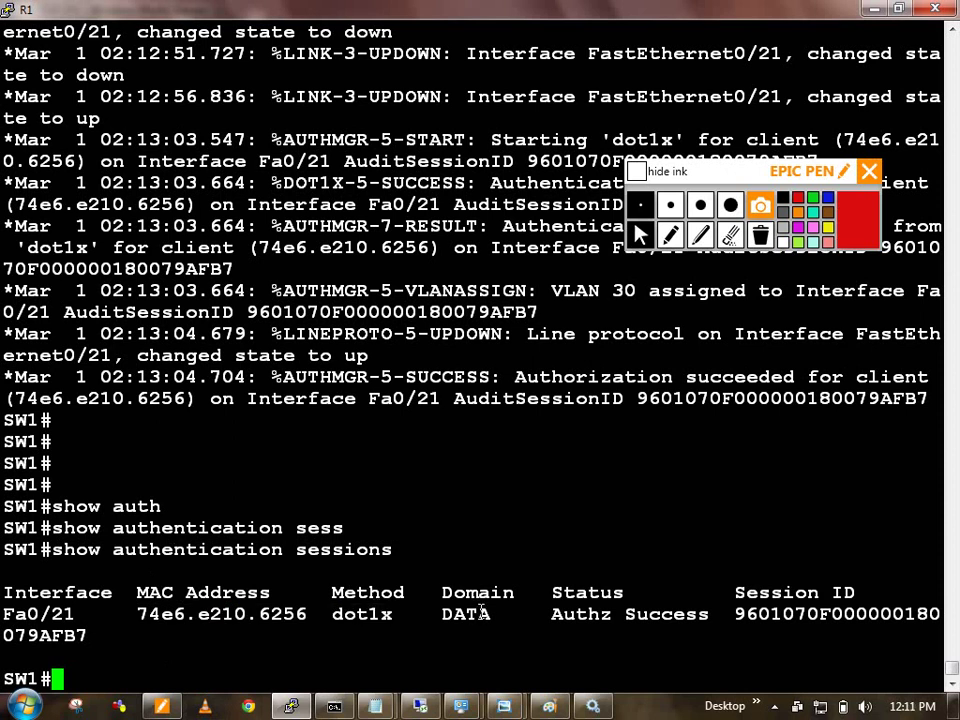
double_click(582, 614)
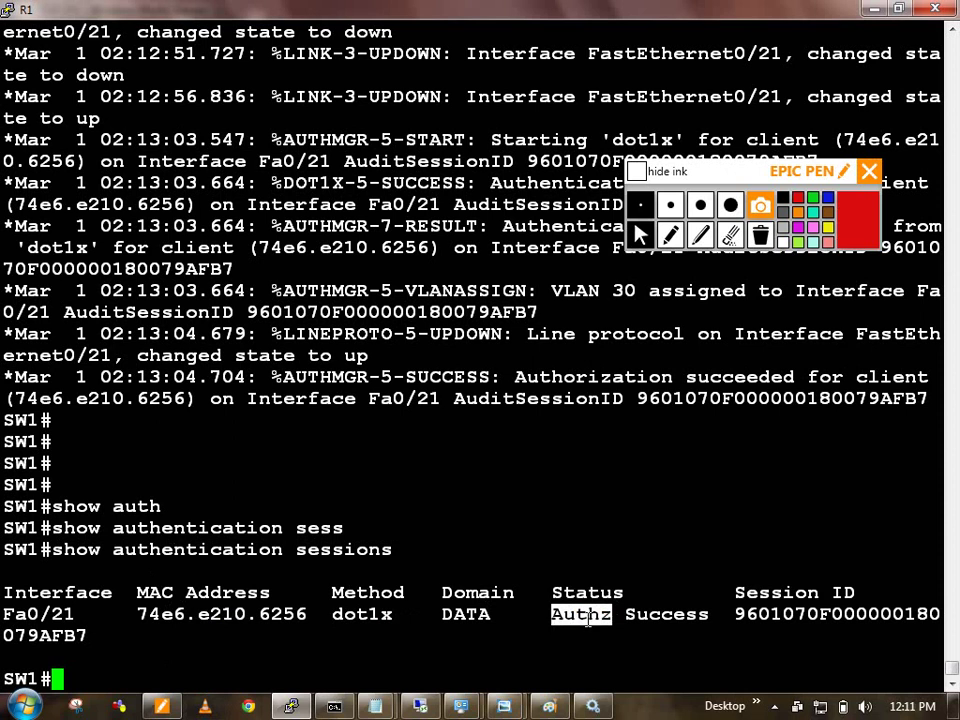
left_click(843, 614)
double_click(843, 614)
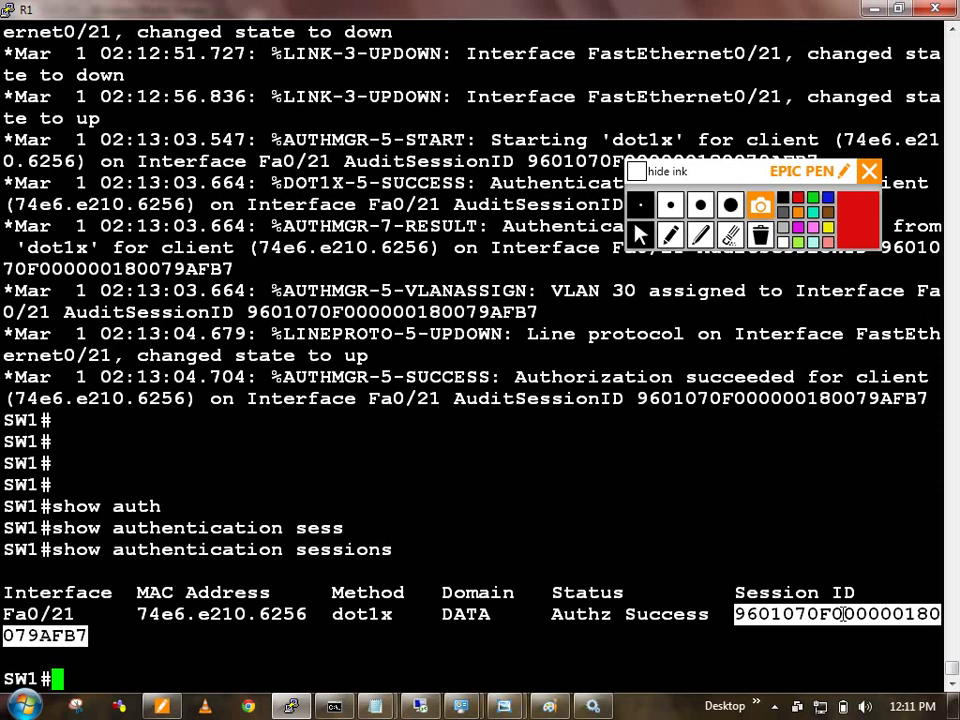
left_click(655, 617)
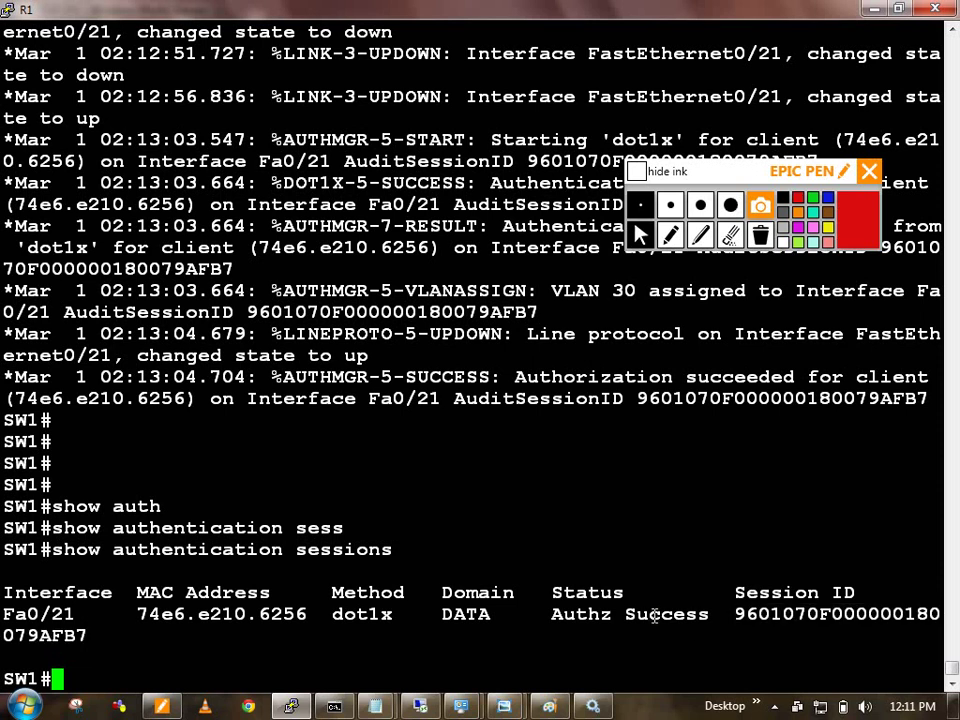
Step: Run show authentication sessions interface fastEthernet 0/21 for the port's session details
type("show ")
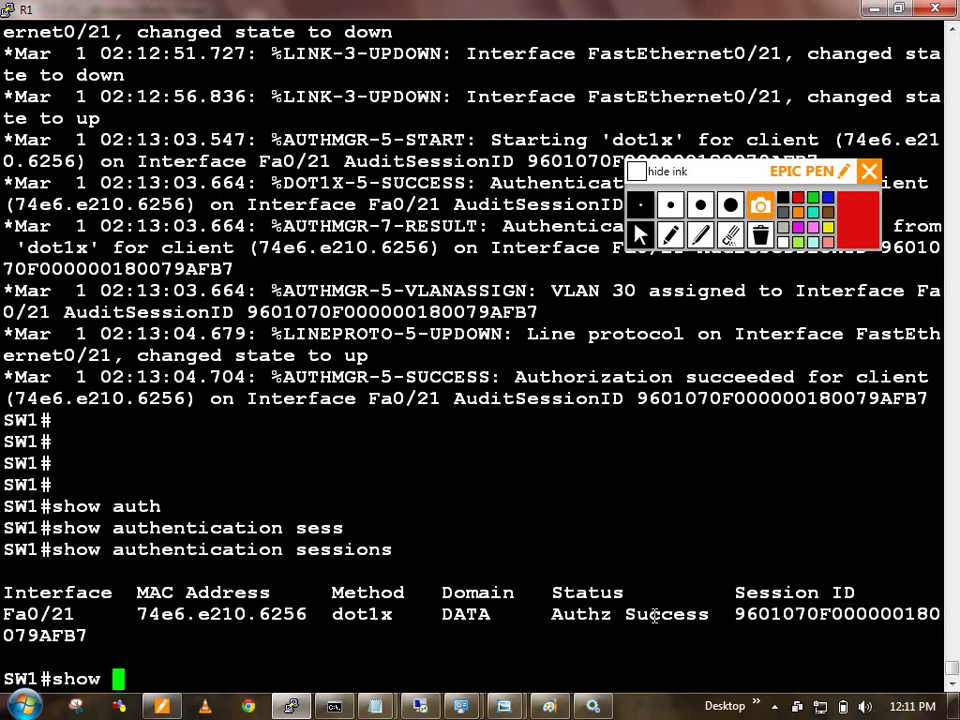
type("run")
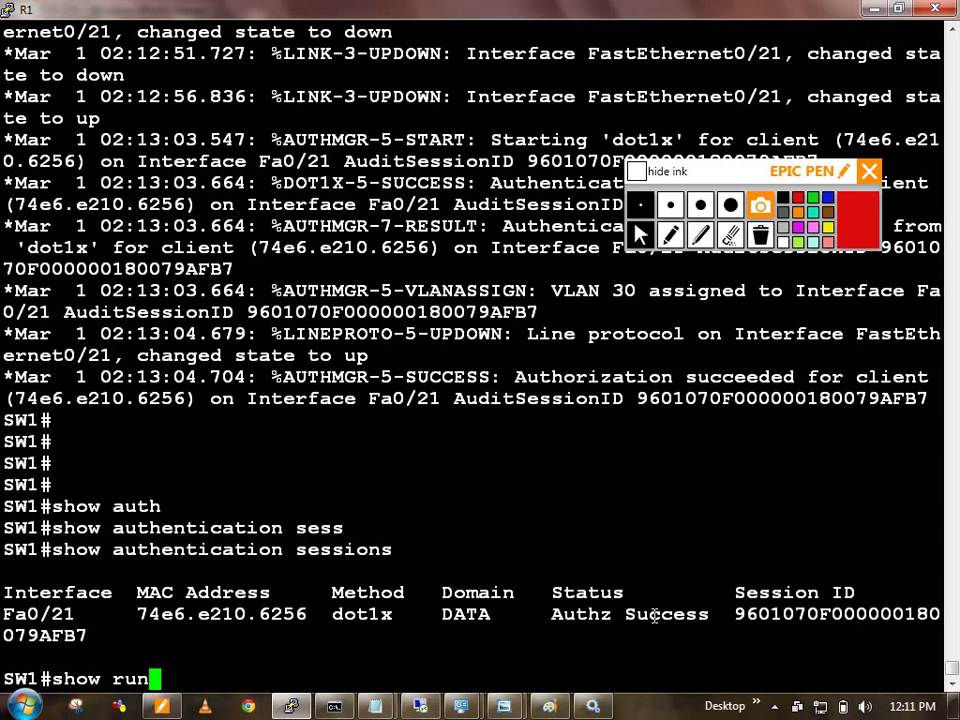
key("BackSpace")
key("BackSpace")
key("BackSpace")
type("auth")
key("Tab")
type("ses")
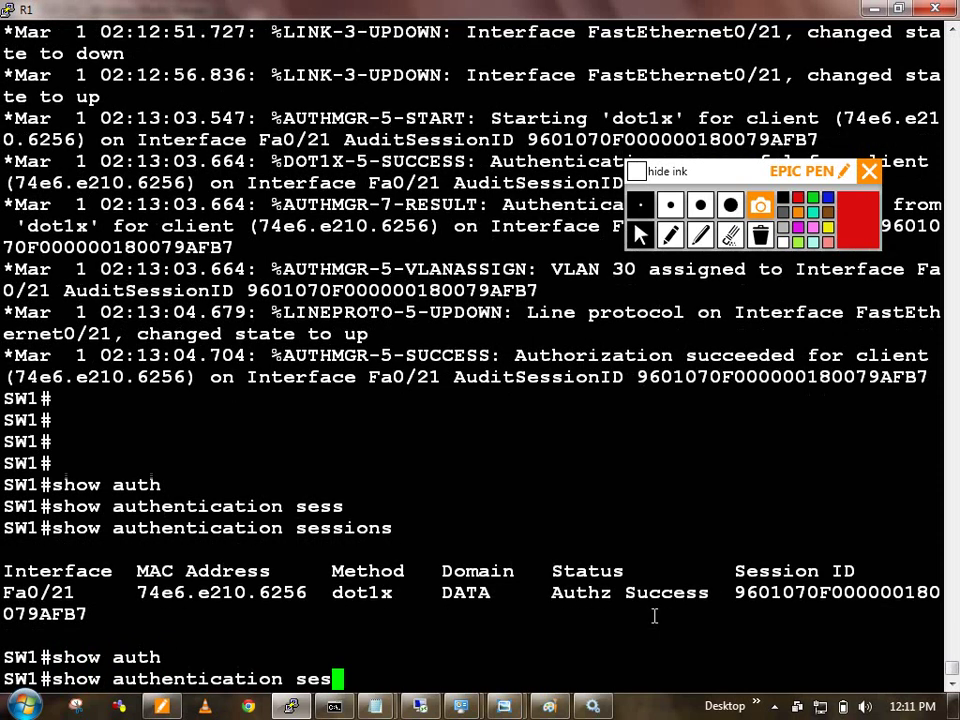
key("Tab")
type("in")
key("Tab")
type("fa")
key("Tab")
type("0/21")
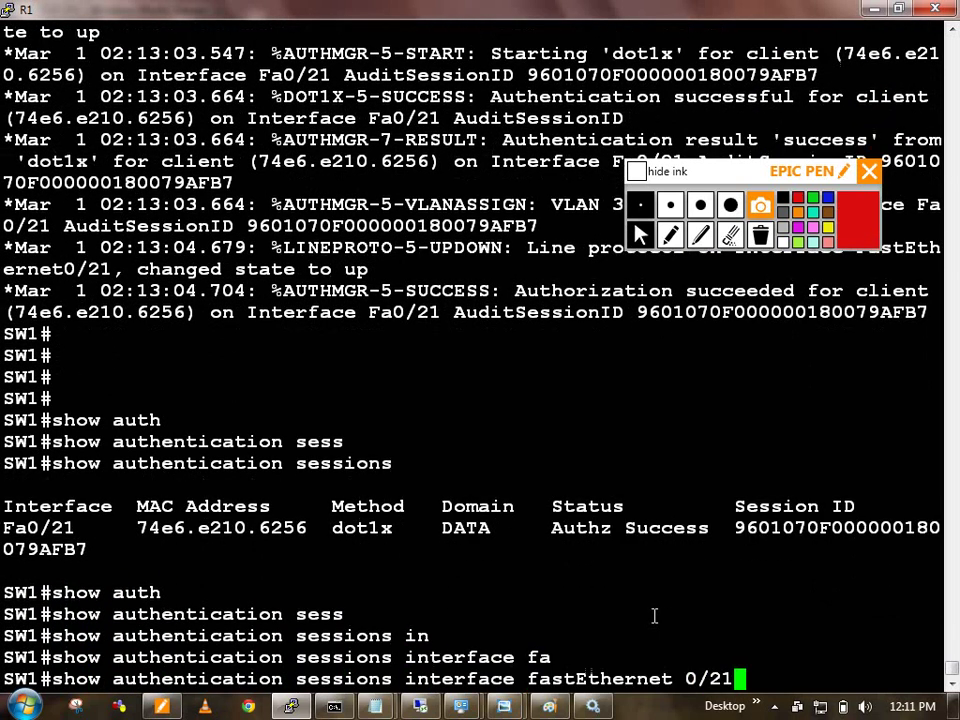
key("Return")
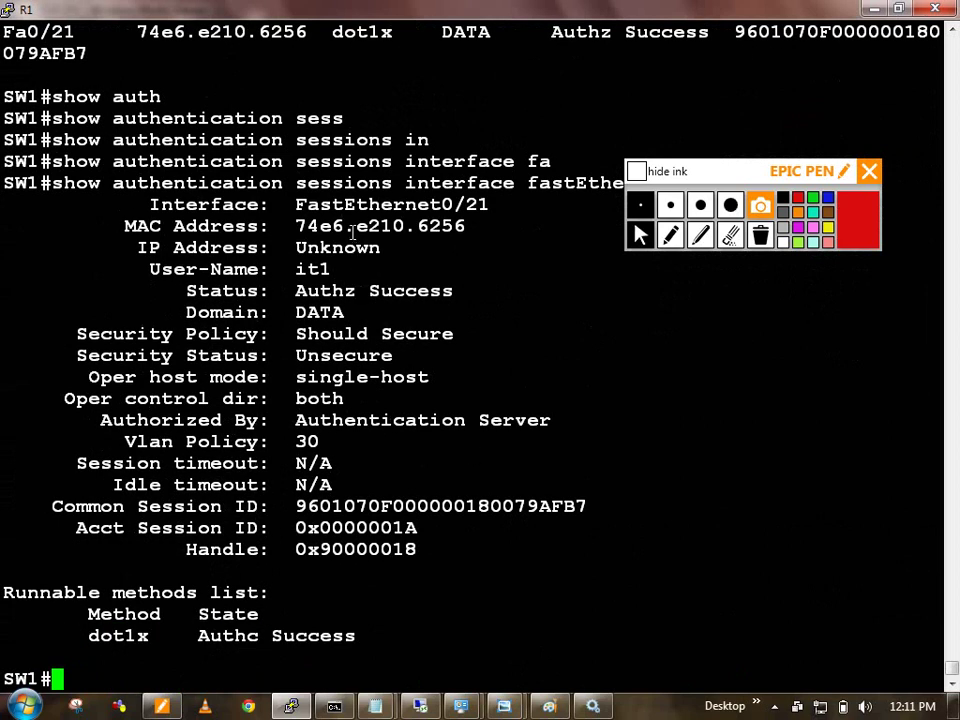
Step: Highlight the MAC, unknown IP, Authz status, DATA domain, VLAN policy 30 and handle 0x90000018
left_click_drag(346, 226, 440, 226)
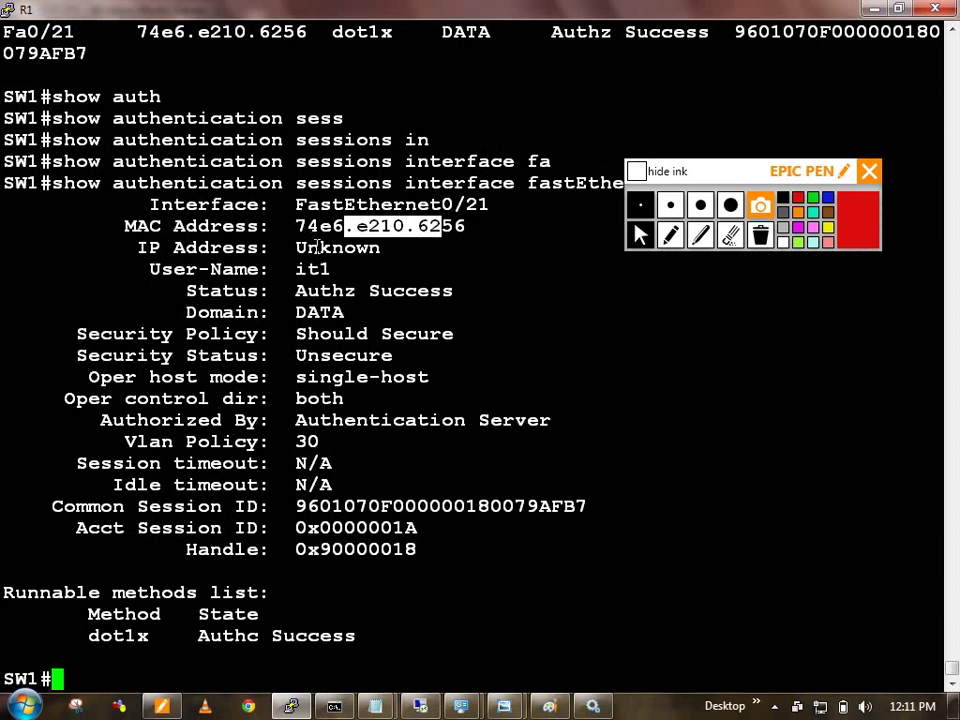
left_click_drag(318, 247, 296, 269)
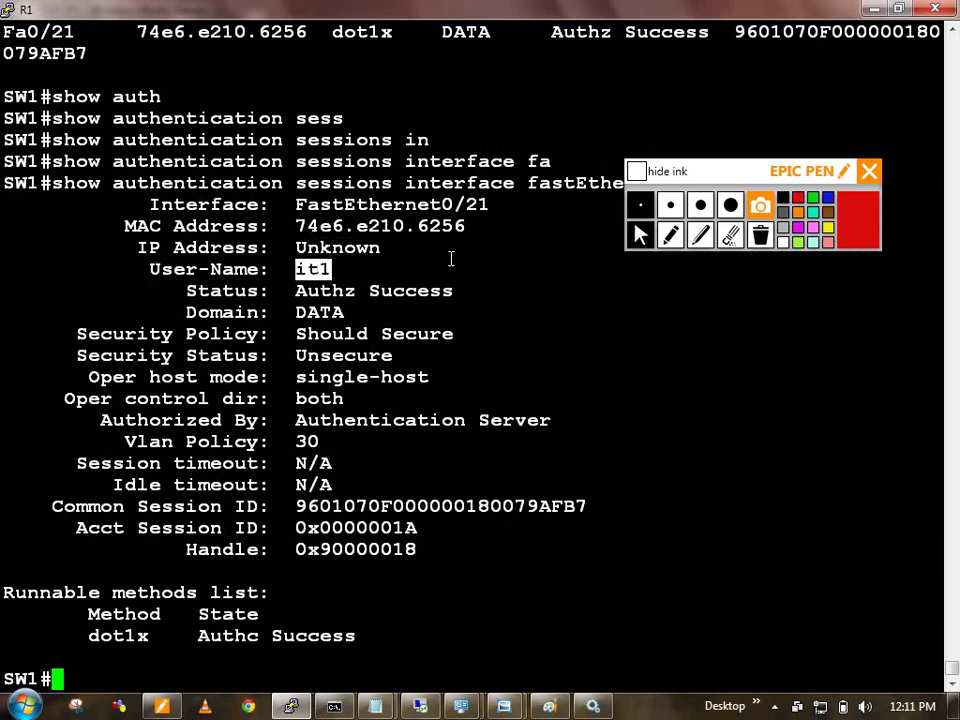
double_click(325, 290)
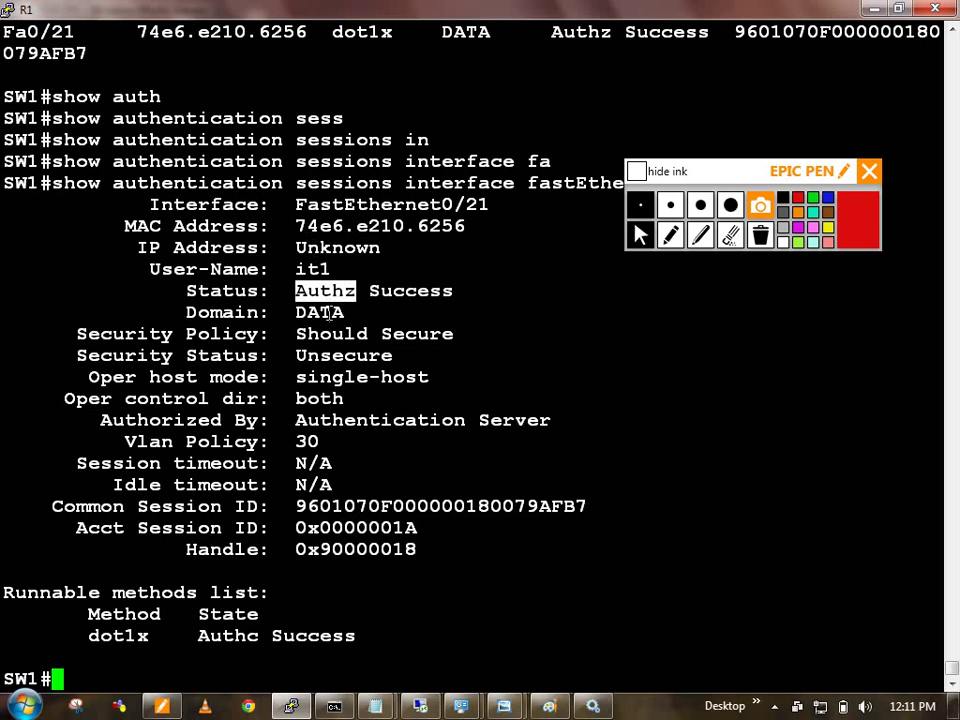
left_click(325, 316)
double_click(325, 316)
left_click_drag(318, 356, 323, 507)
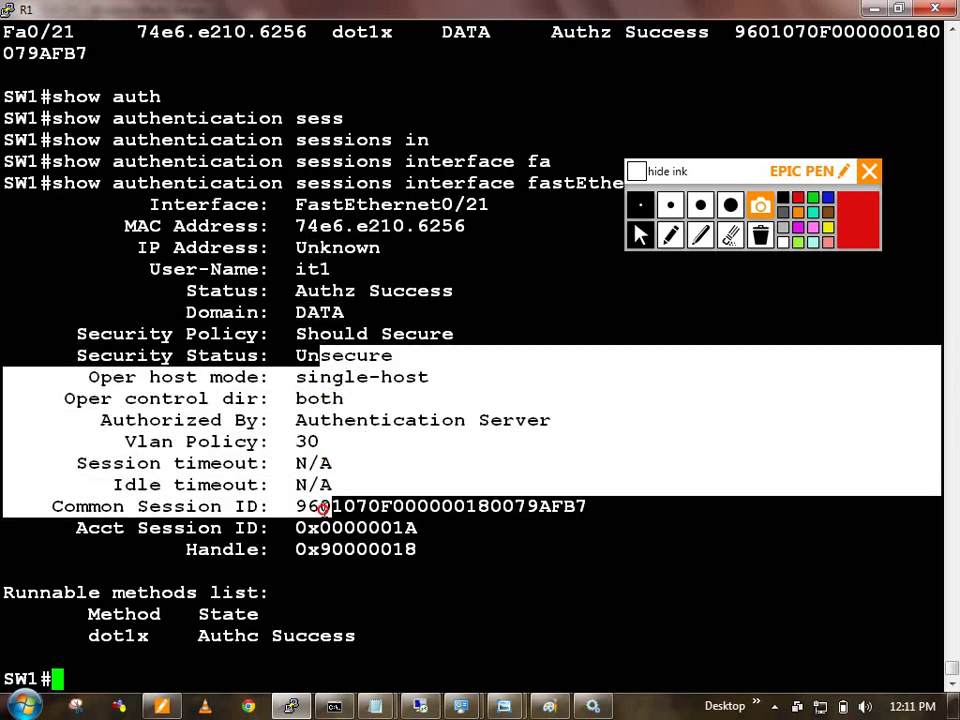
left_click(288, 420)
left_click_drag(288, 420, 515, 420)
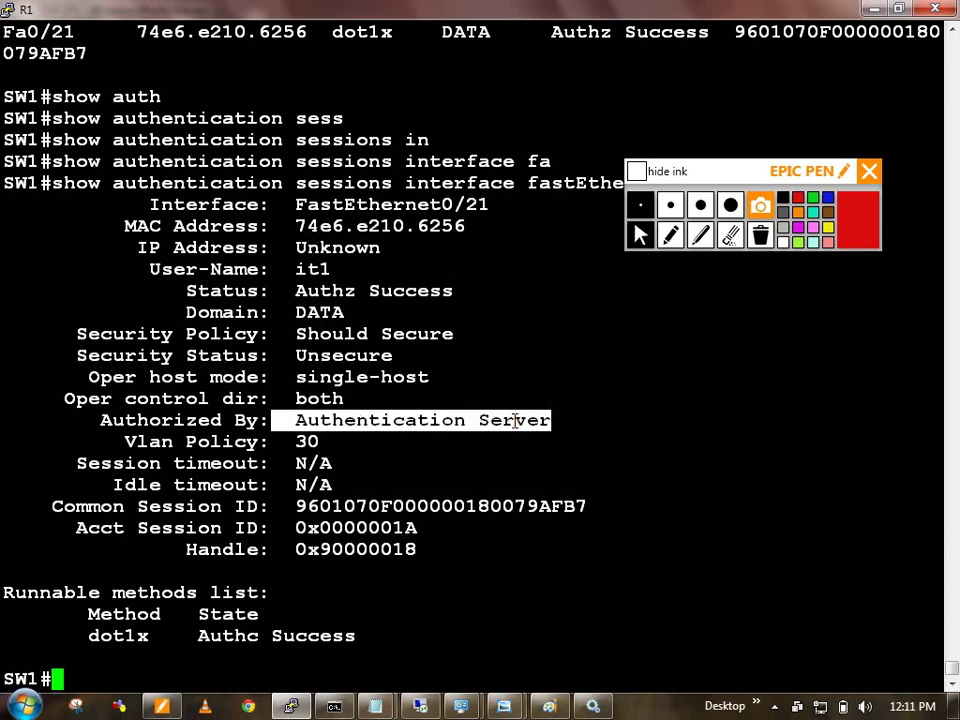
left_click(515, 420)
double_click(307, 441)
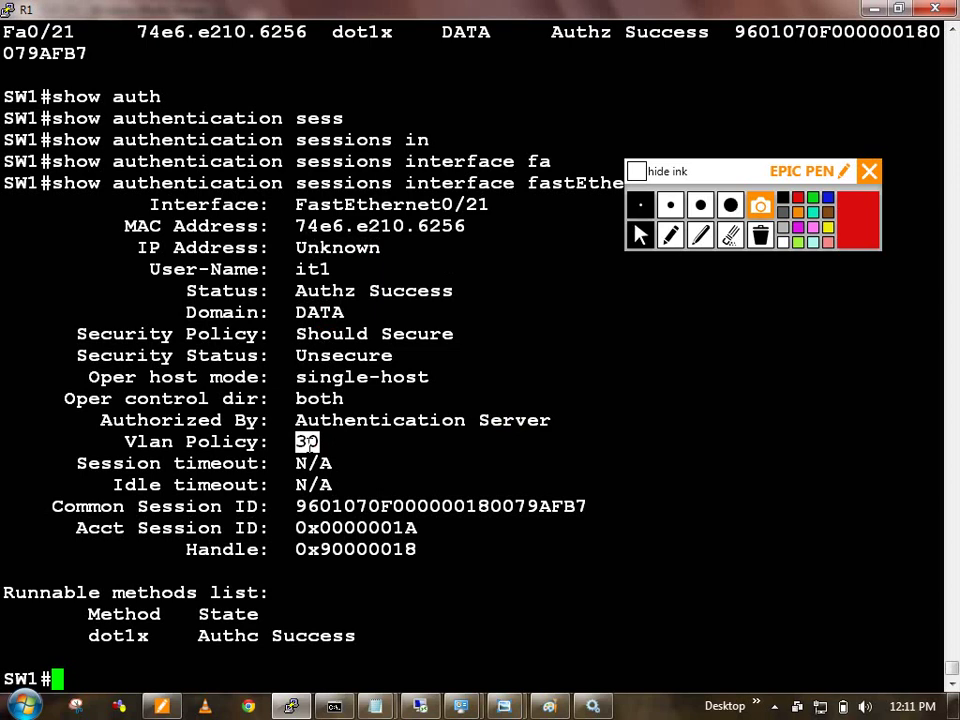
left_click_drag(300, 463, 338, 552)
double_click(338, 552)
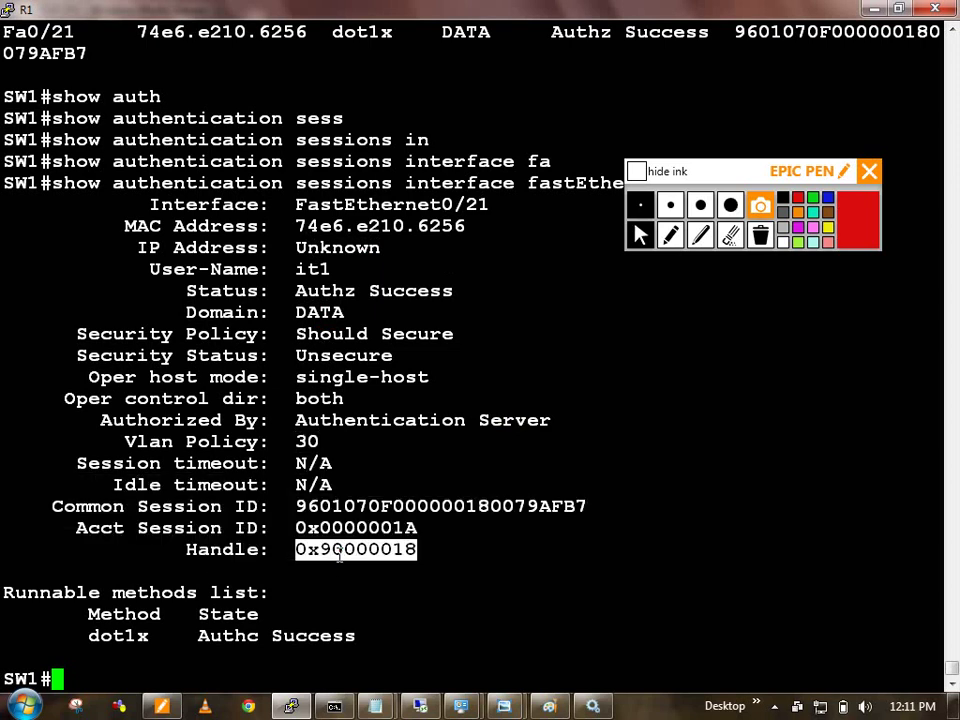
Step: Run show vlan brief and highlight Fa0/21 in the VLAN 30 row
type("show vlan")
key("Tab")
type("b")
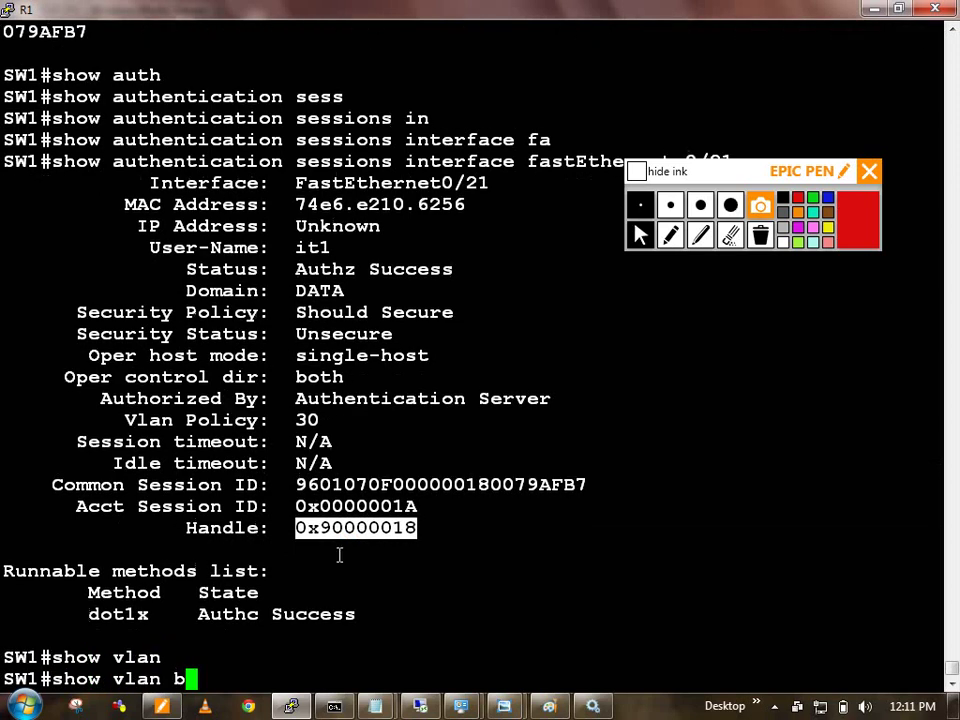
key("Tab")
key("Return")
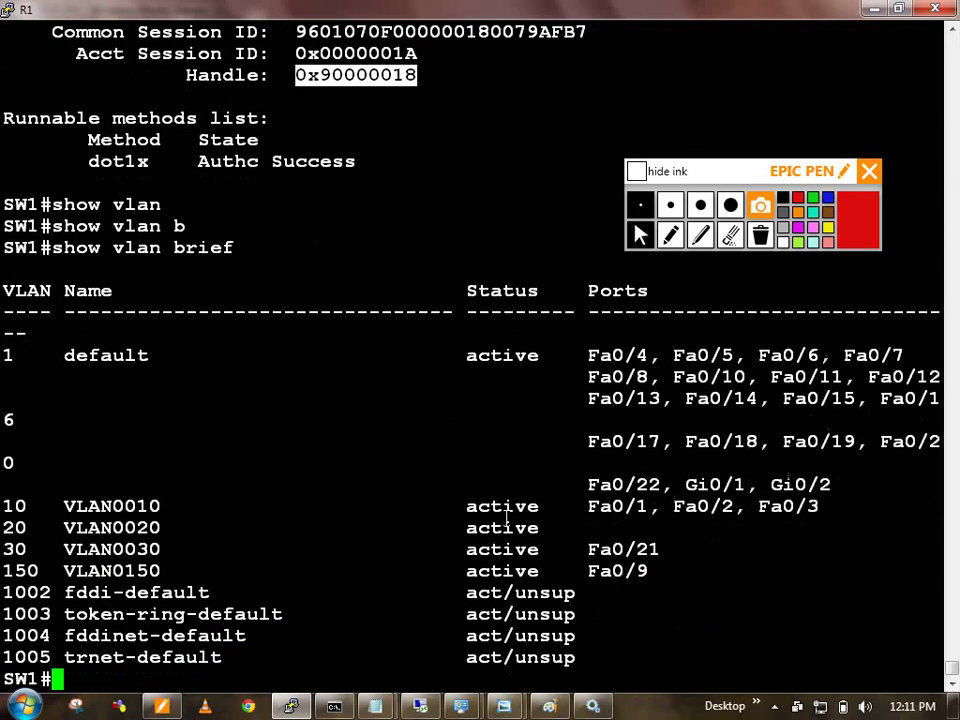
double_click(650, 550)
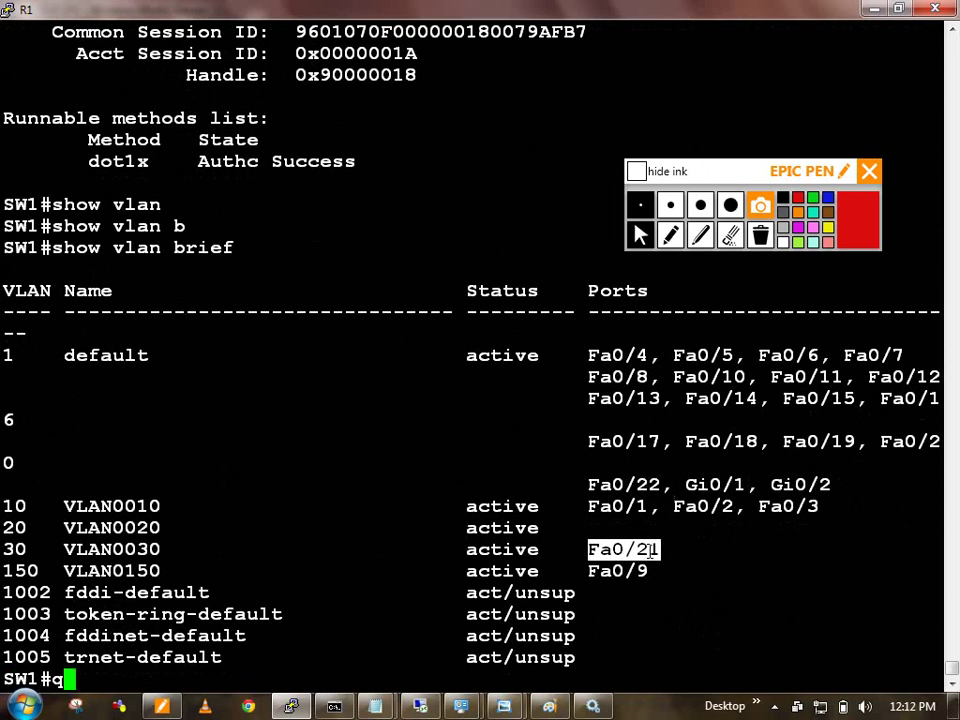
Step: Minimize the PuTTY switch terminal to reveal the ISE topology diagram
type("\\")
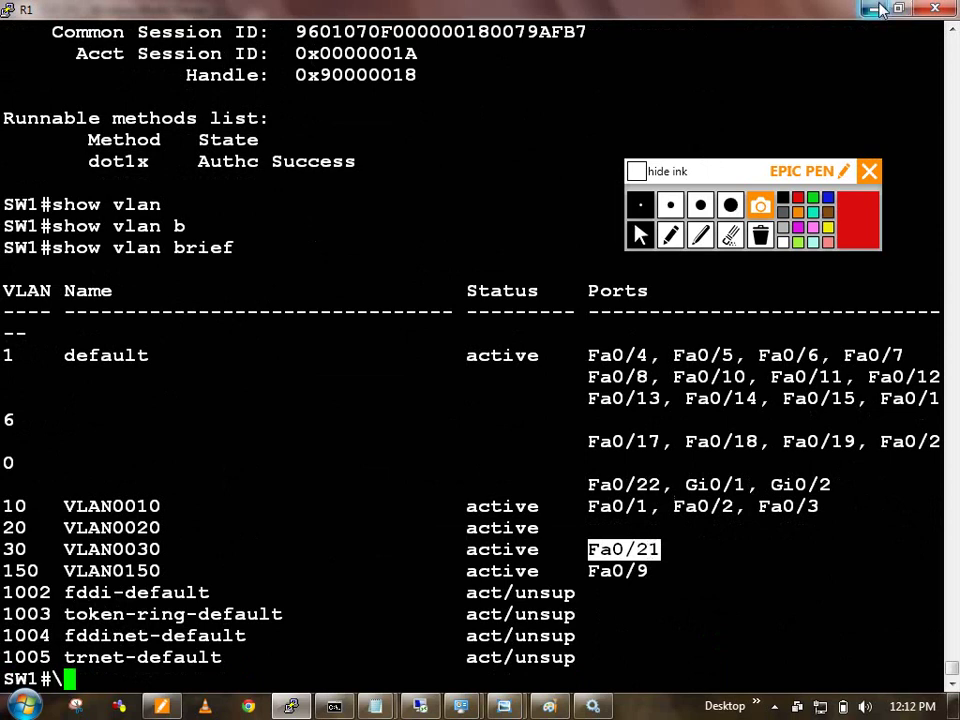
left_click(874, 10)
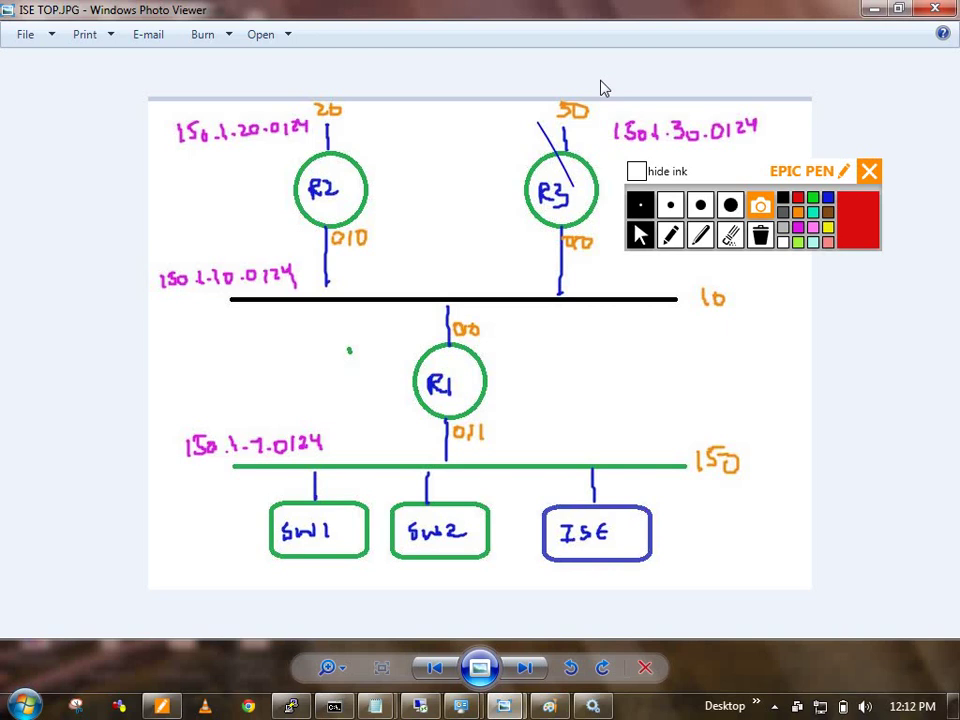
Step: Bring the physical ISE diagram forward and switch Epic Pen to red ink
left_click(636, 171)
left_click(897, 10)
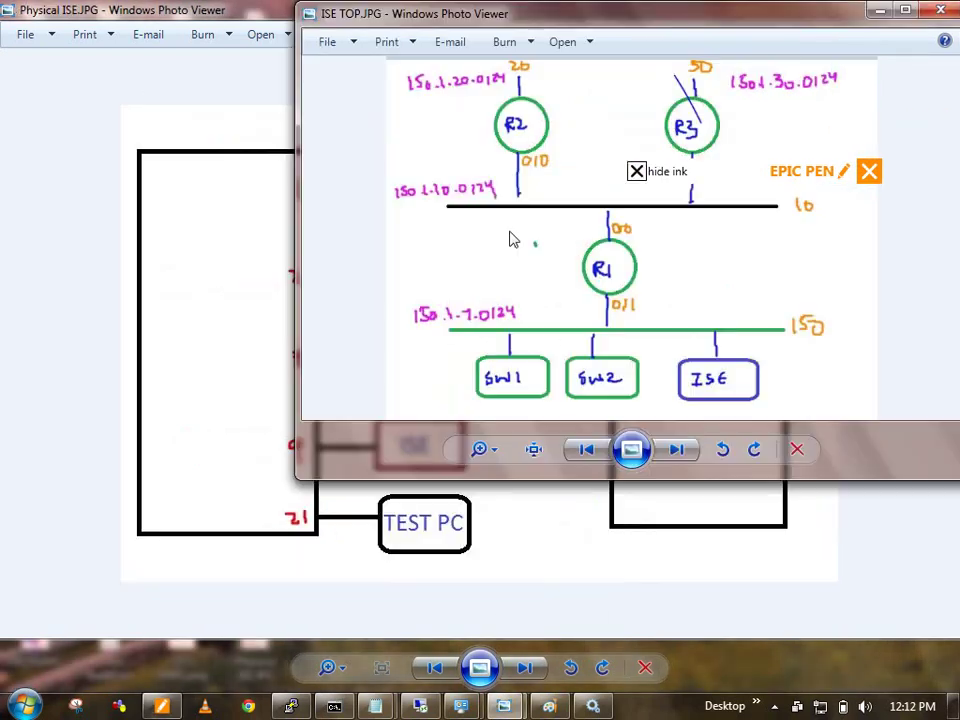
left_click(116, 429)
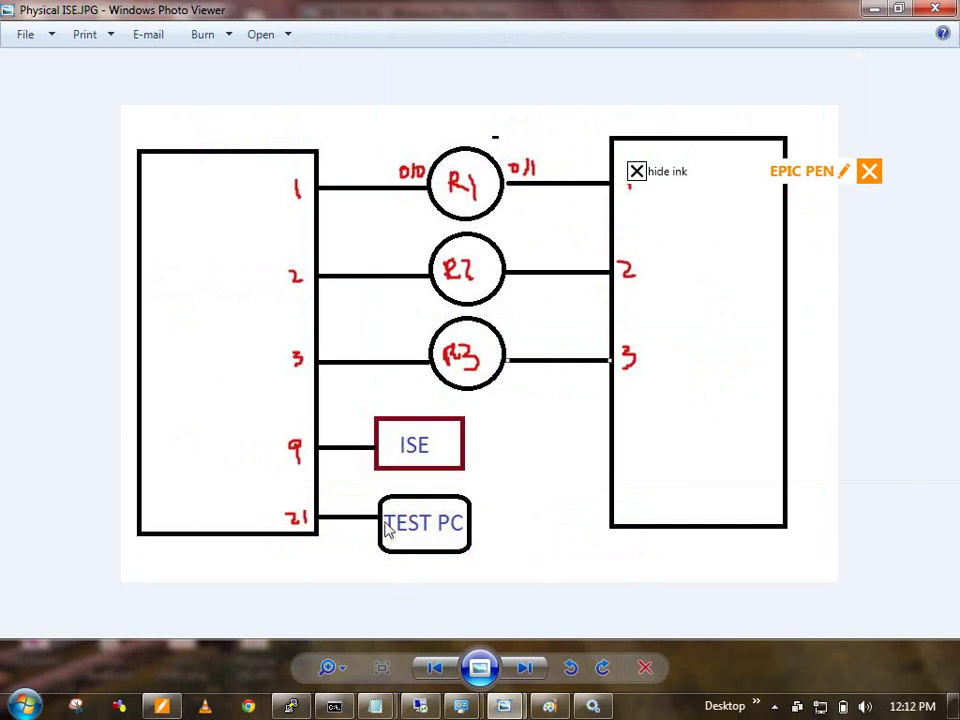
left_click(636, 171)
left_click(670, 234)
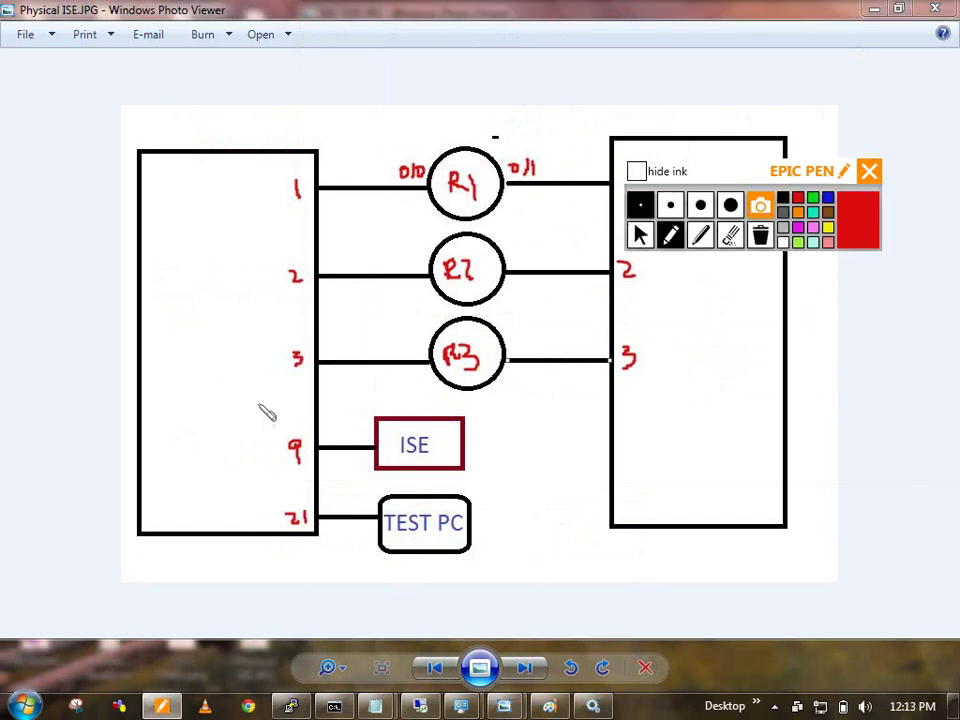
Step: Write and circle Sw1 inside the diagram's left switch box
mouse_move(178, 344)
left_mouse_down()
mouse_move(172, 364)
mouse_move(195, 350)
left_mouse_up()
left_click_drag(205, 352, 222, 345)
left_click_drag(232, 342, 234, 366)
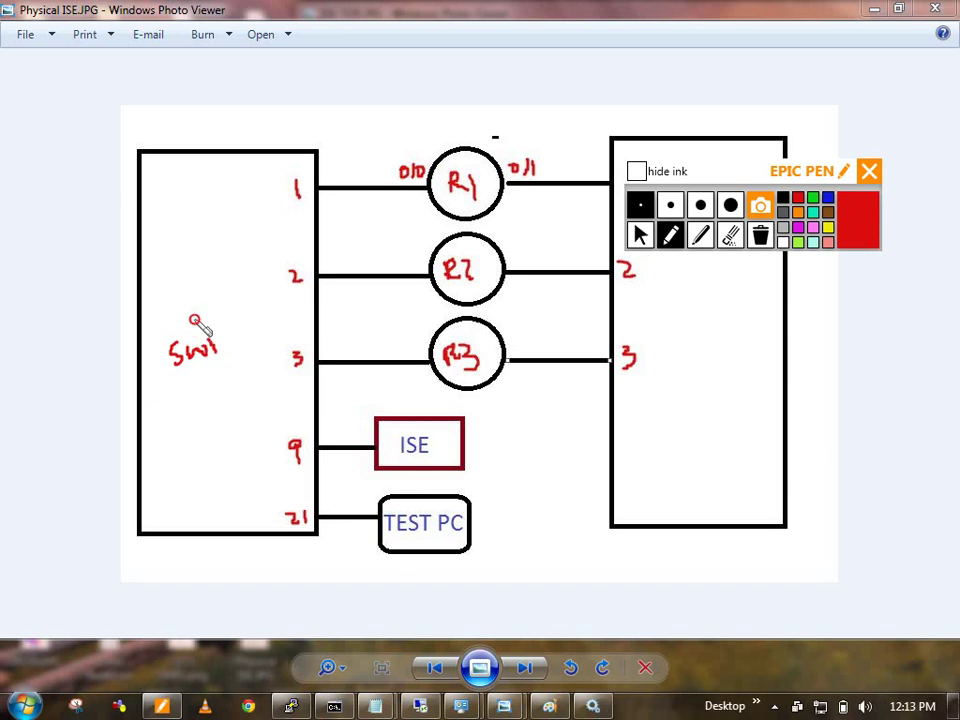
left_click_drag(193, 315, 210, 318)
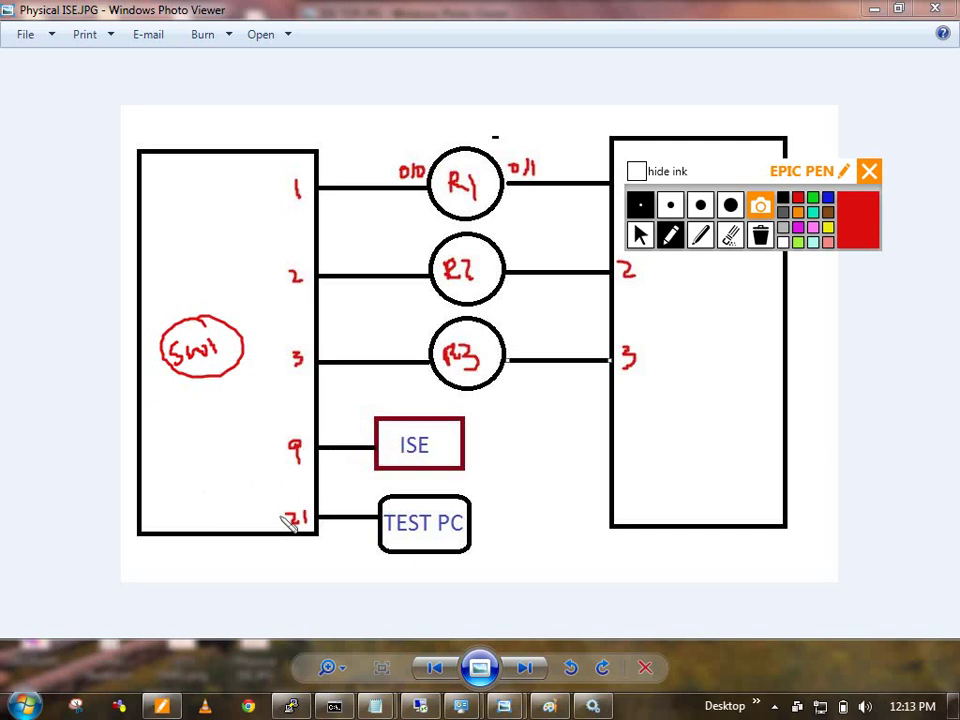
Step: Draw arrows from TEST PC through port 9 toward ISE for the username/password flow
mouse_move(287, 550)
left_mouse_down()
mouse_move(340, 594)
mouse_move(396, 579)
mouse_move(434, 590)
left_mouse_up()
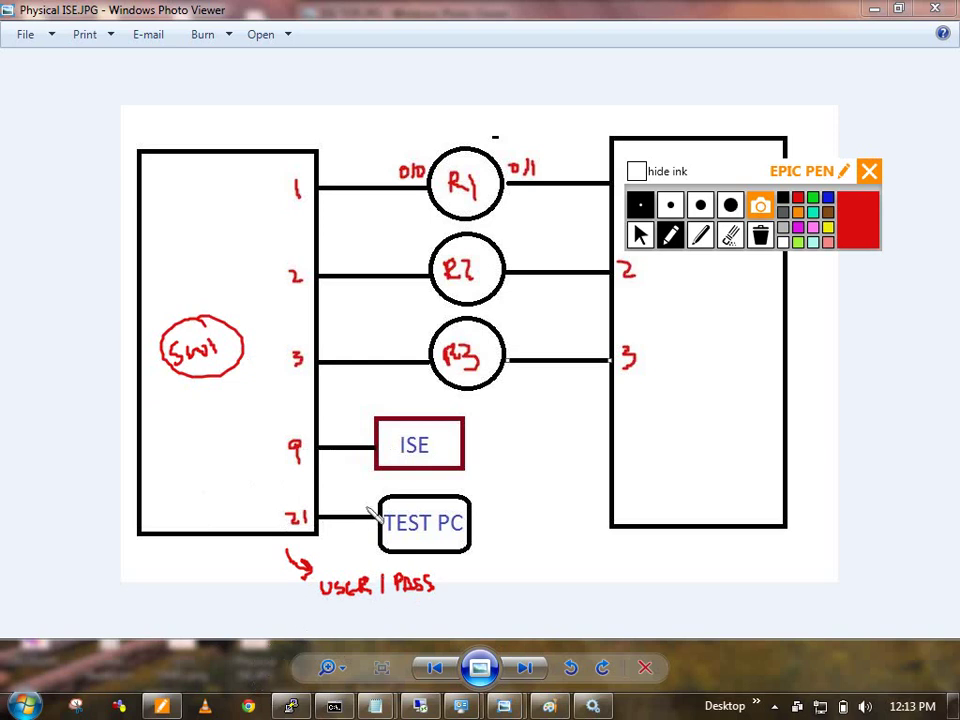
mouse_move(372, 498)
left_mouse_down()
mouse_move(333, 490)
mouse_move(340, 500)
left_mouse_up()
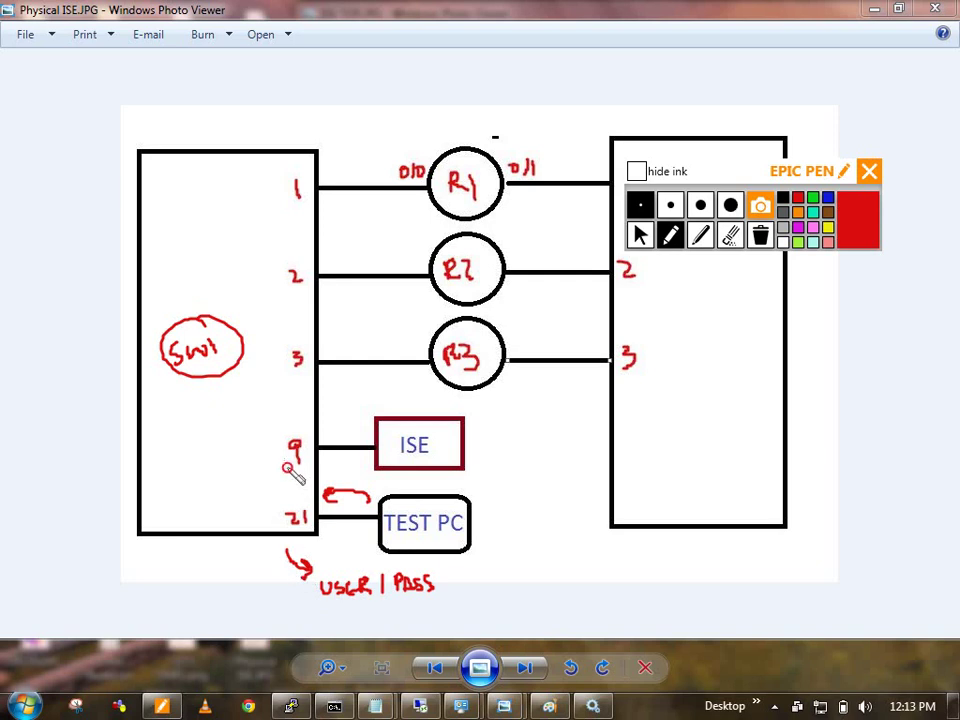
mouse_move(289, 466)
left_mouse_down()
mouse_move(316, 428)
mouse_move(362, 421)
left_mouse_up()
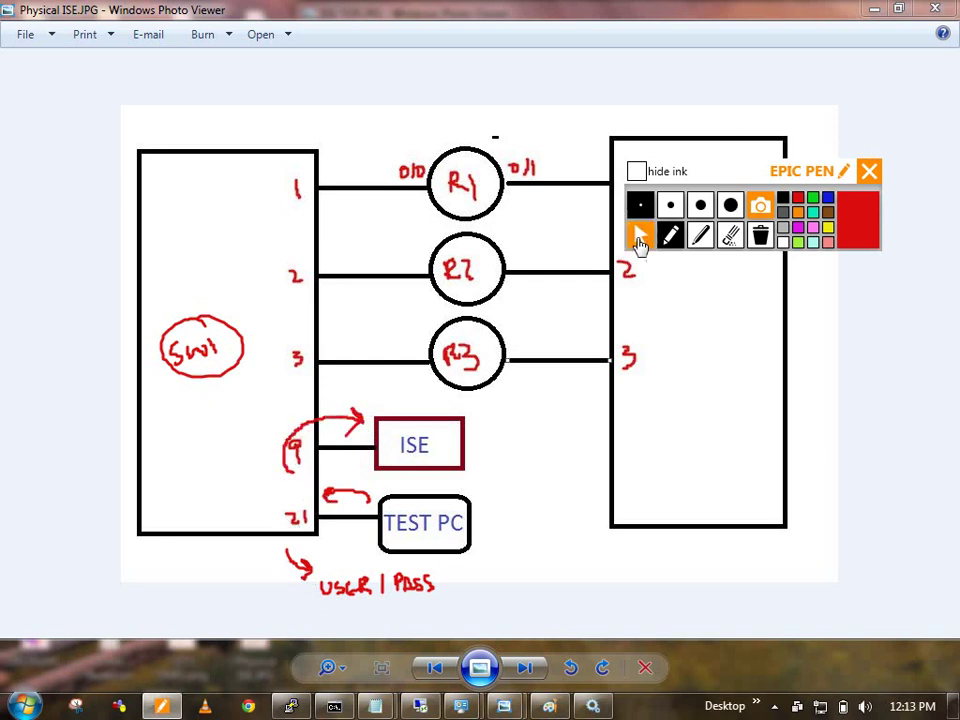
left_click(641, 234)
Step: In the ISE browser, hide the pen ink and open Administration > Identity Management > Groups
left_click(418, 706)
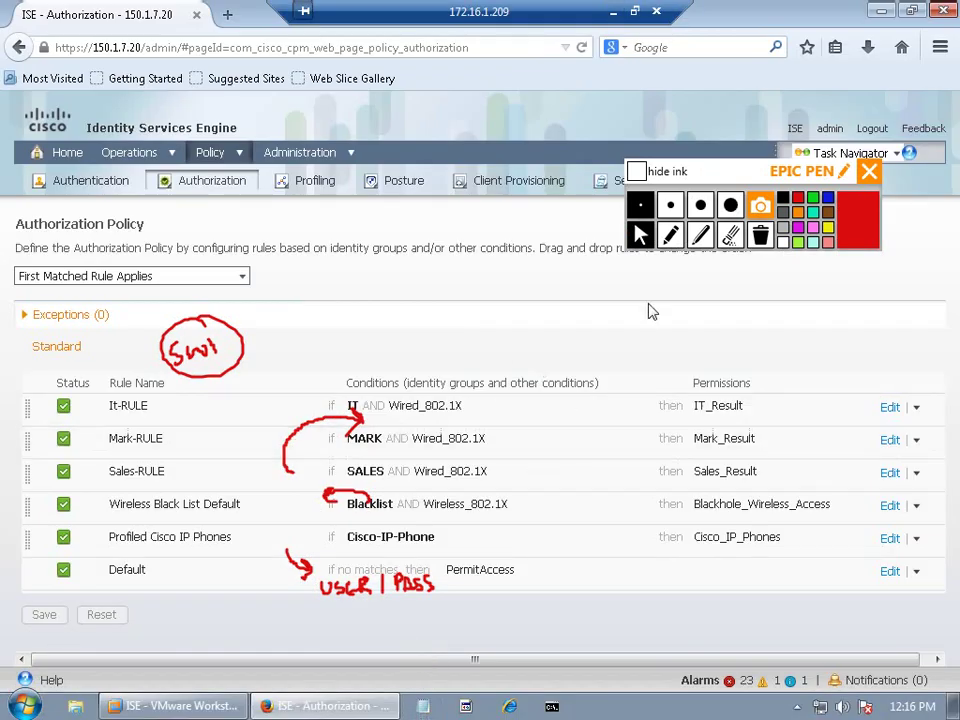
left_click(636, 171)
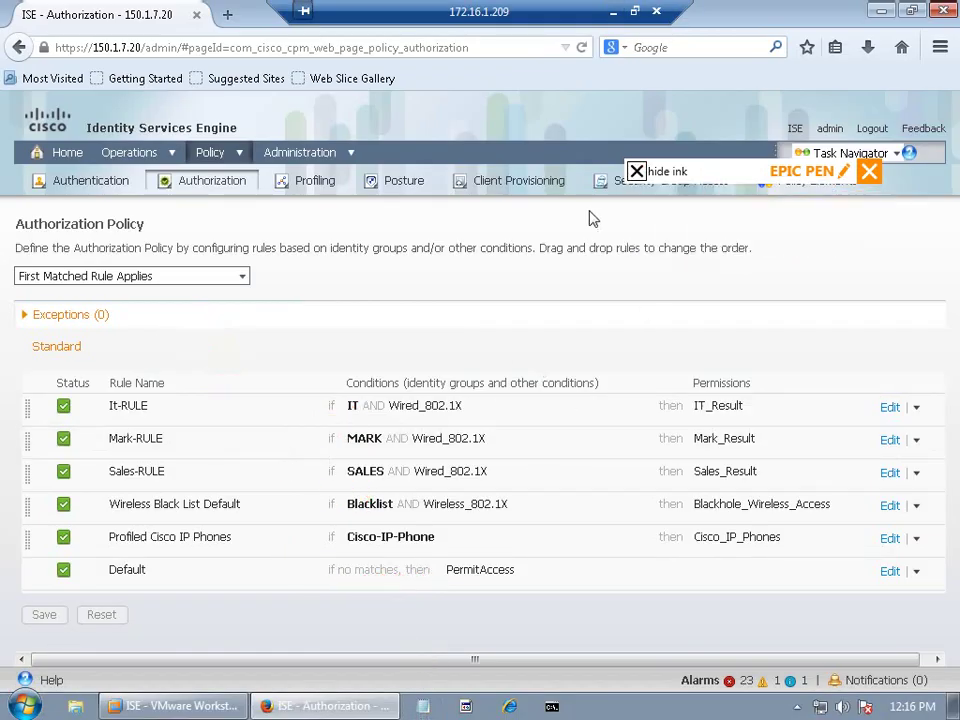
left_click(330, 152)
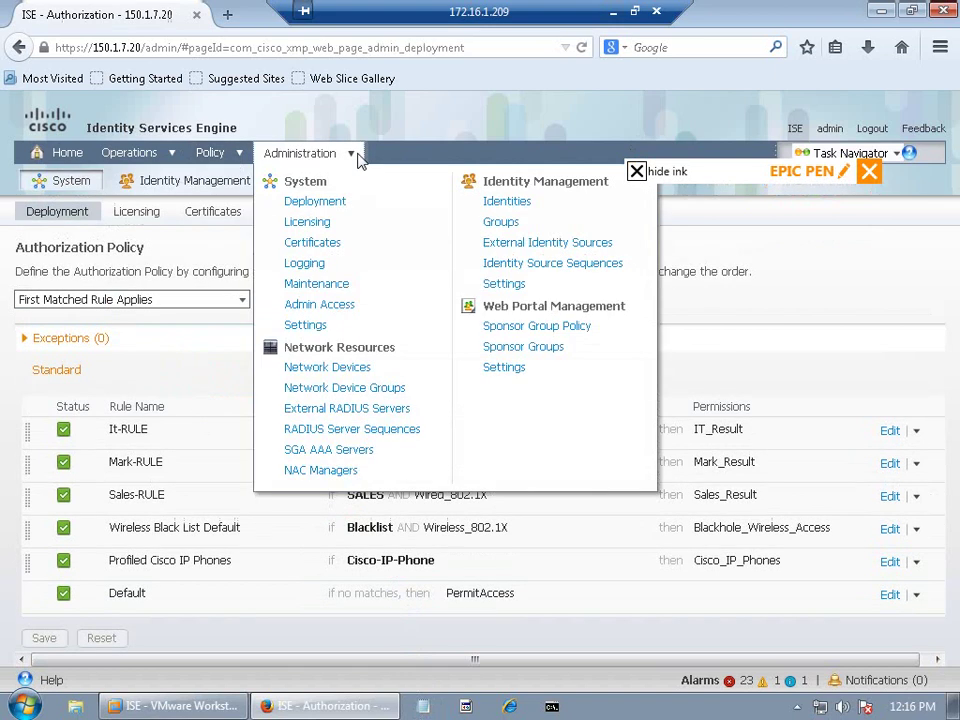
left_click(503, 229)
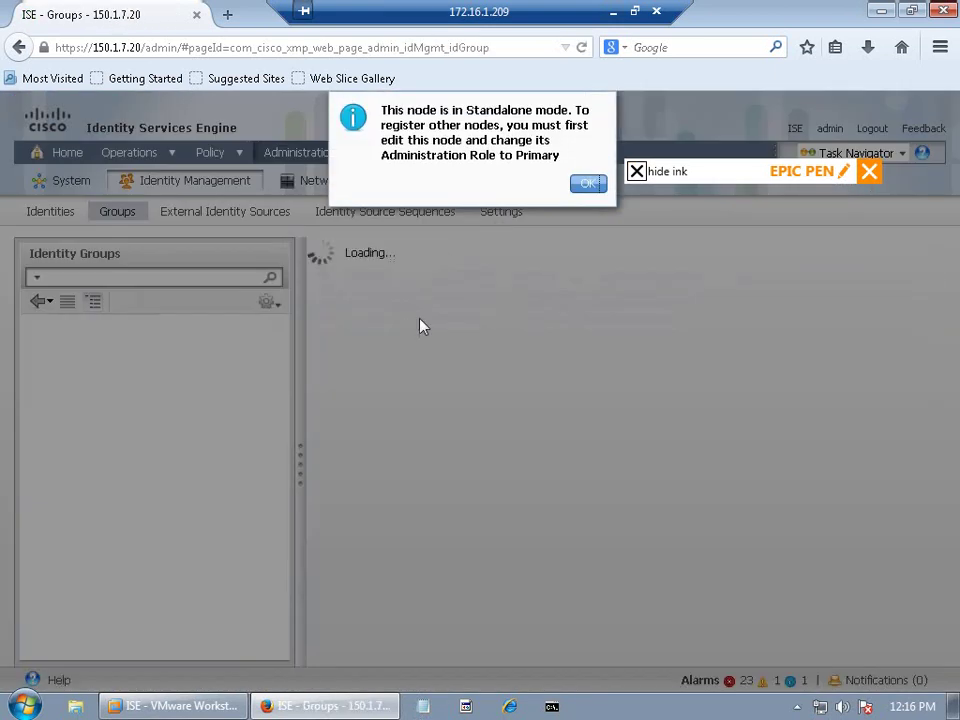
left_click(588, 186)
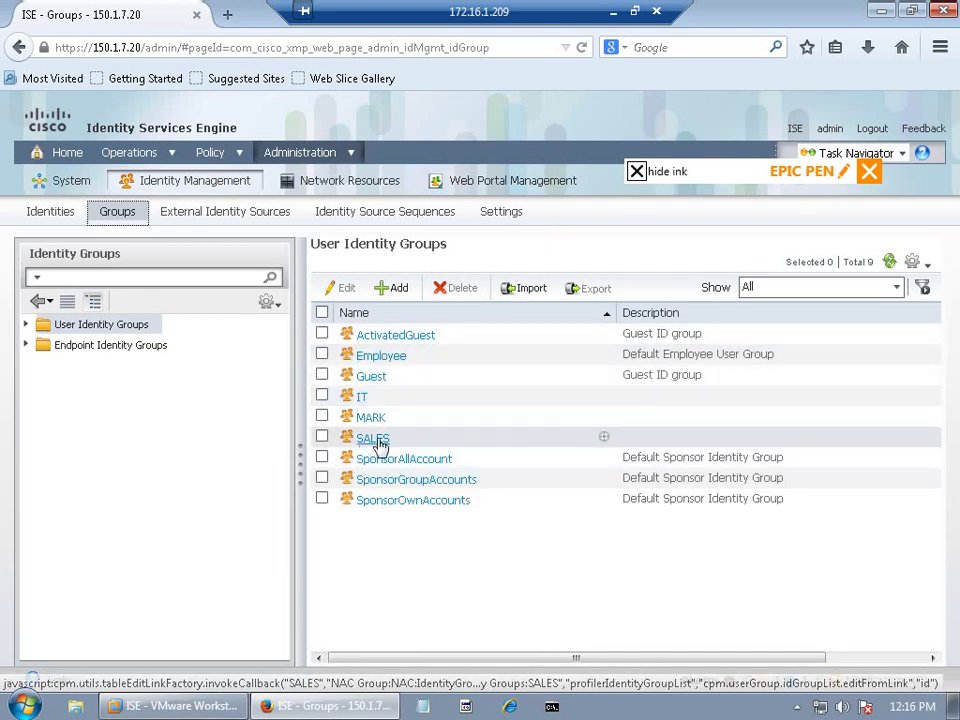
Step: Review the ISE Authentication policy and then the Authorization policy rules
left_click(212, 155)
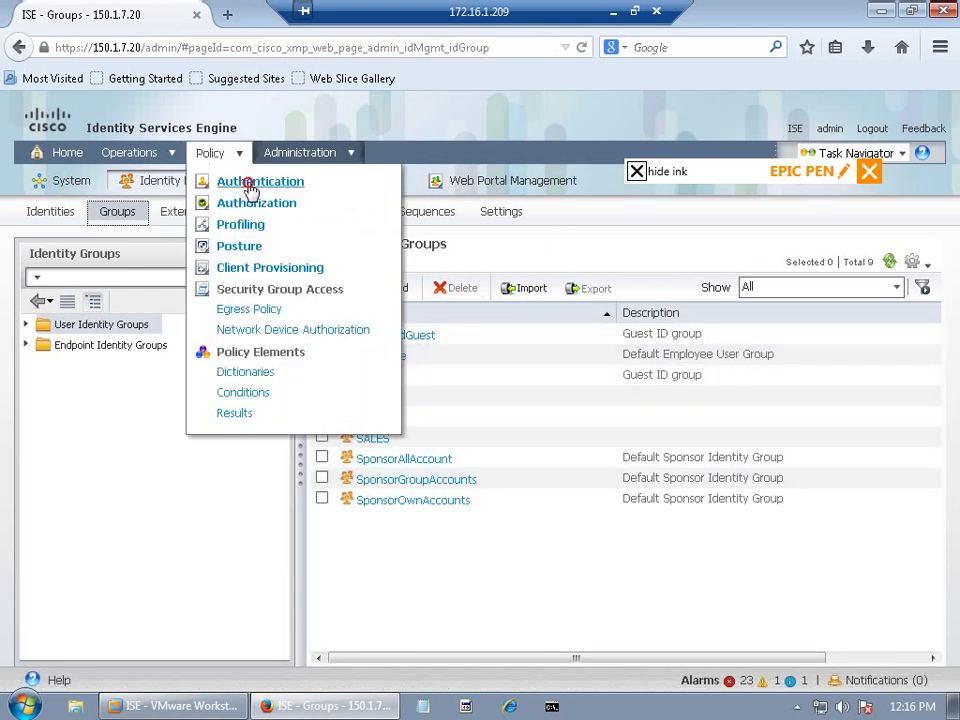
left_click(250, 183)
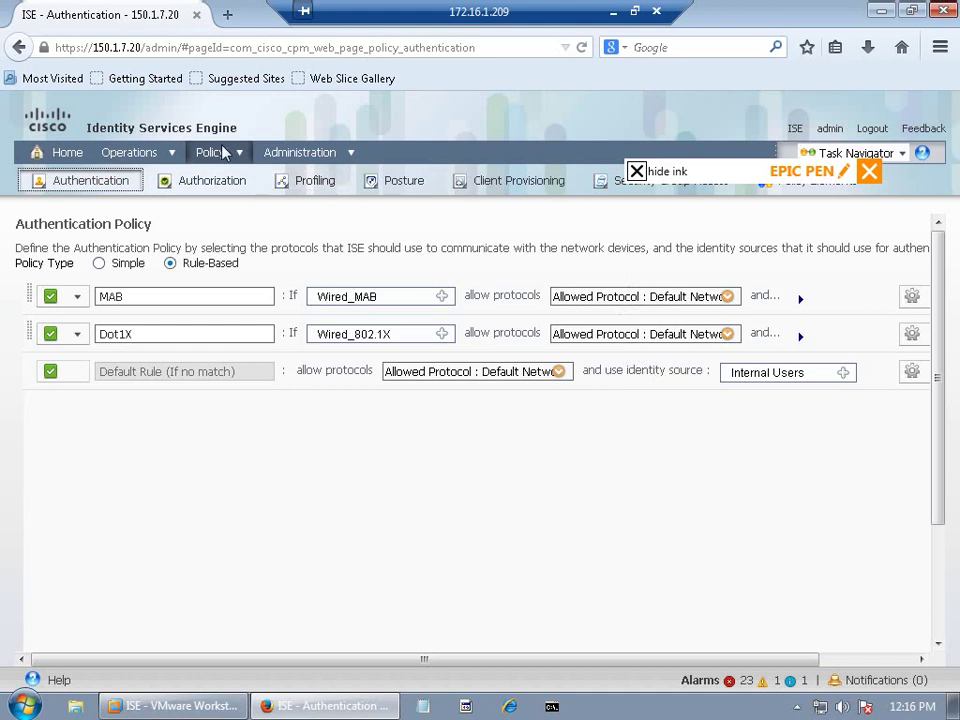
mouse_move(222, 160)
left_click(242, 202)
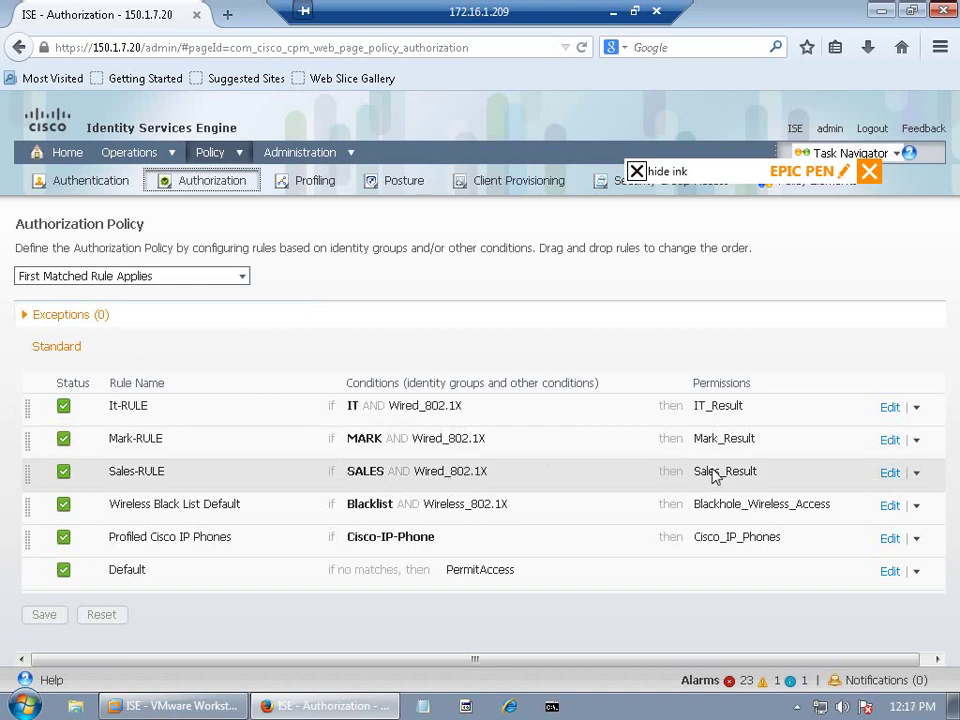
Step: Open the Sales_Result authorization profile, check its VLAN 10 setting, then minimize the VM
mouse_move(212, 154)
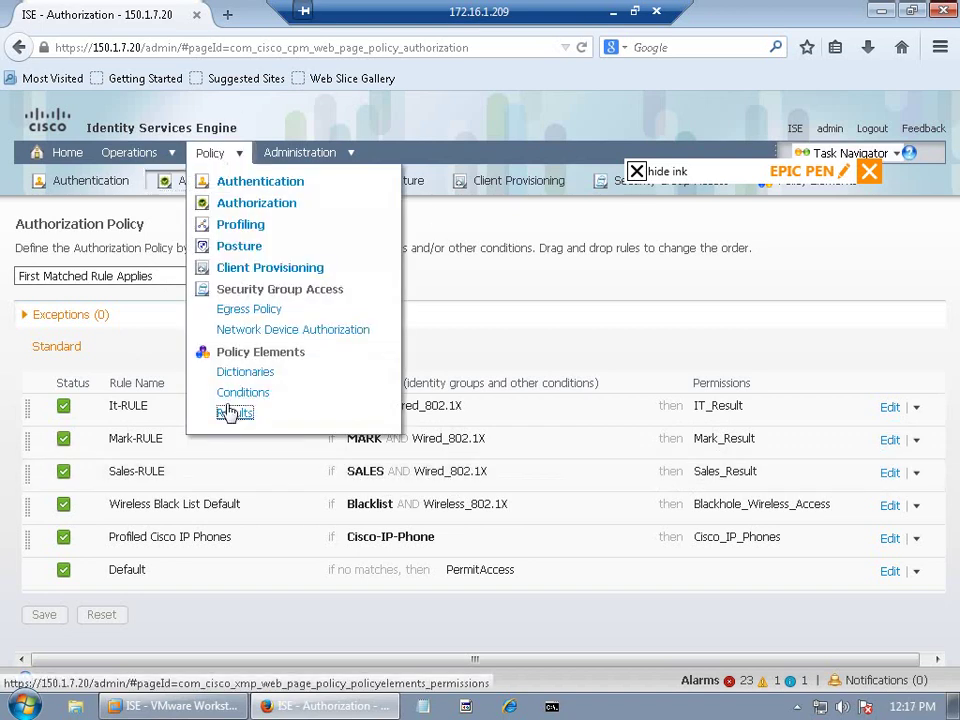
left_click(230, 413)
left_click(27, 344)
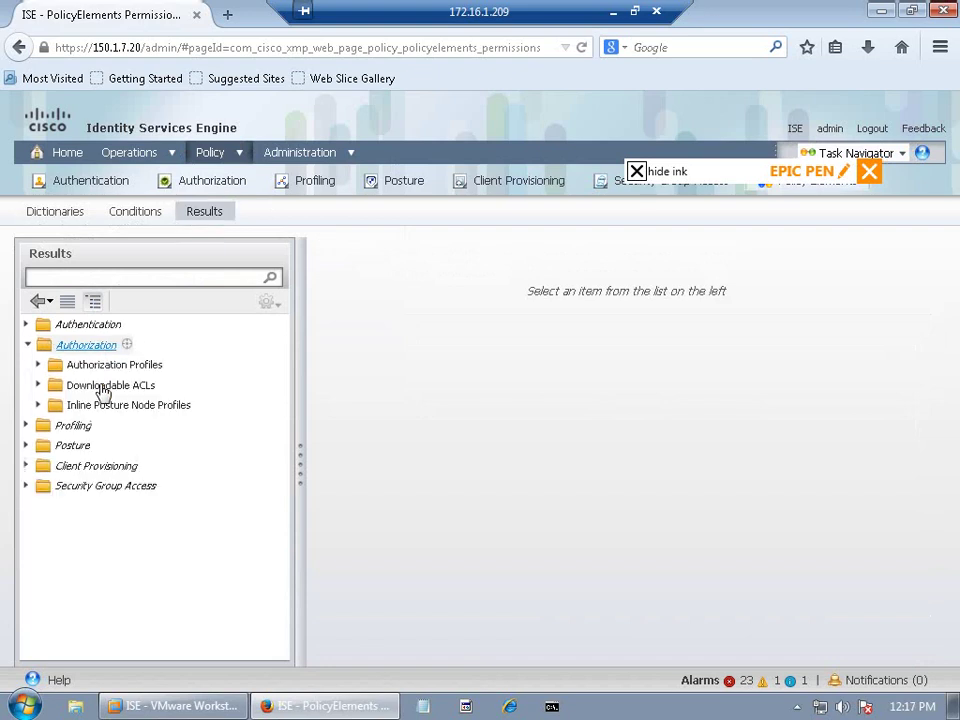
left_click(130, 365)
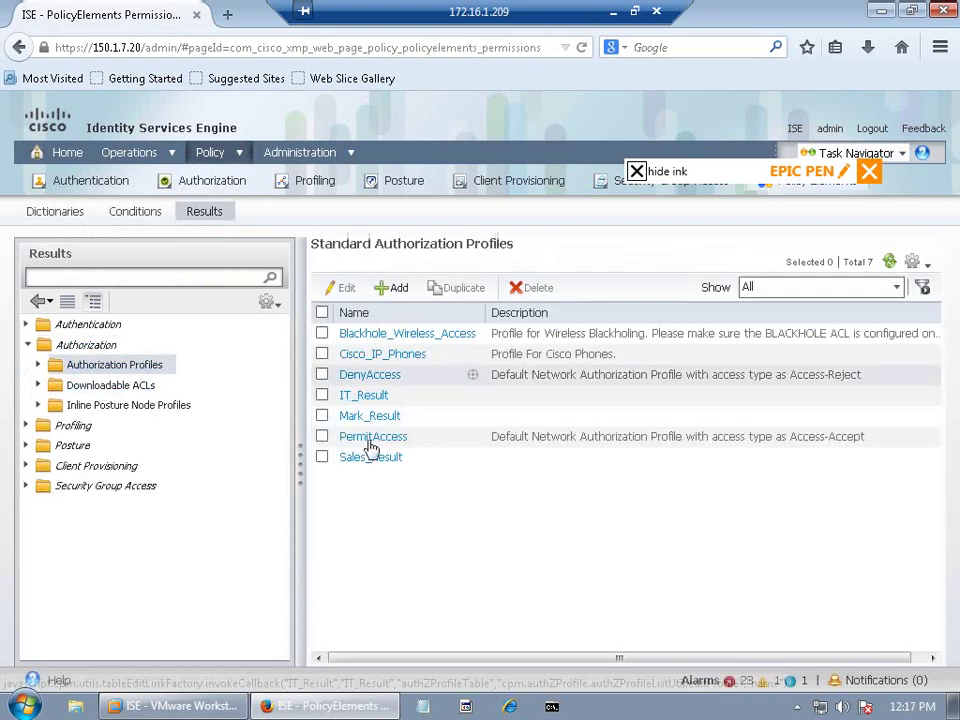
left_click(387, 459)
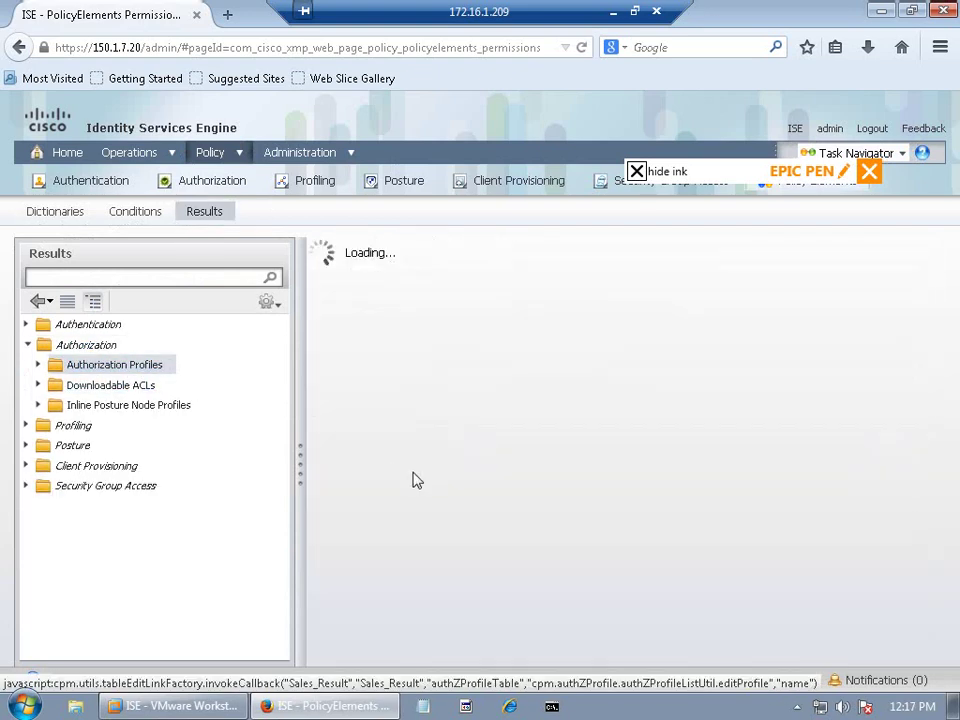
left_click(324, 483)
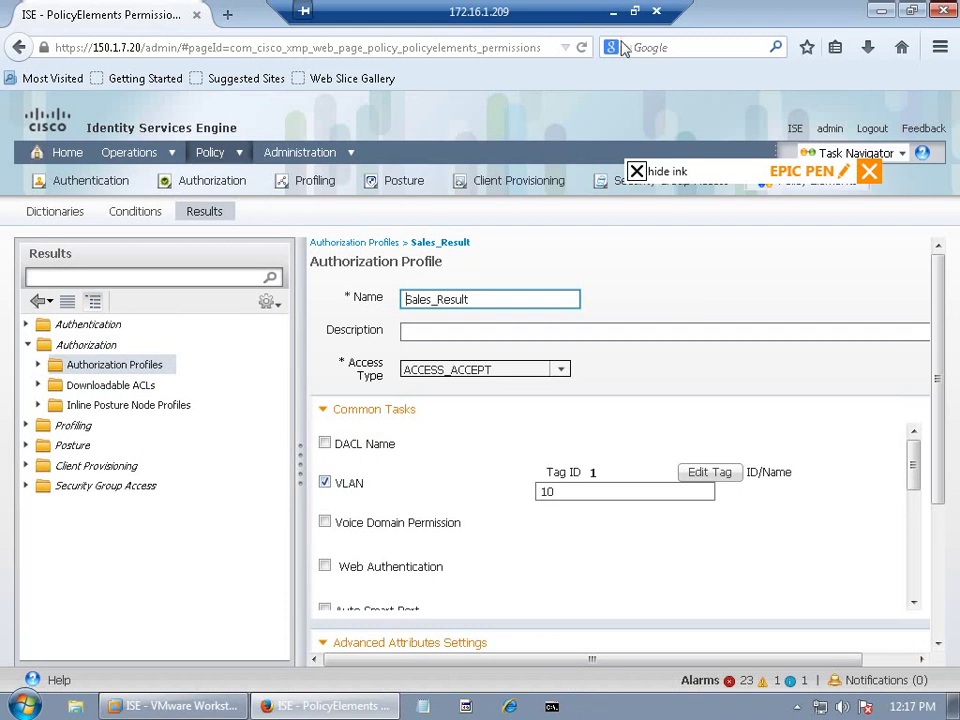
left_click(613, 12)
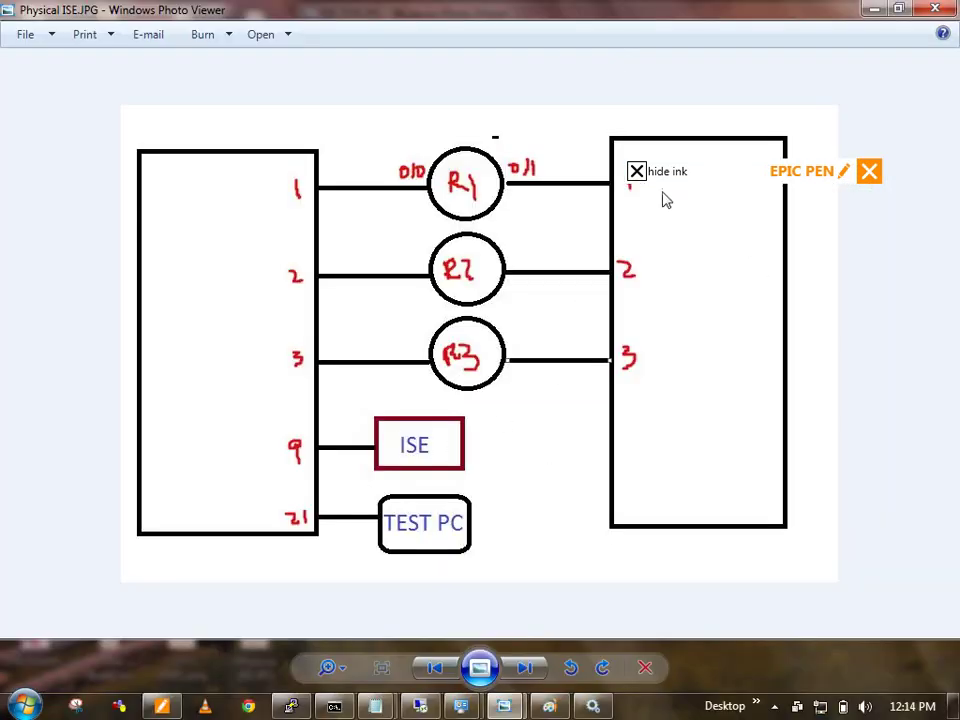
Step: Show the red ink again and erase the old USER | PASS and port 9 notes
left_click(636, 171)
left_click(733, 237)
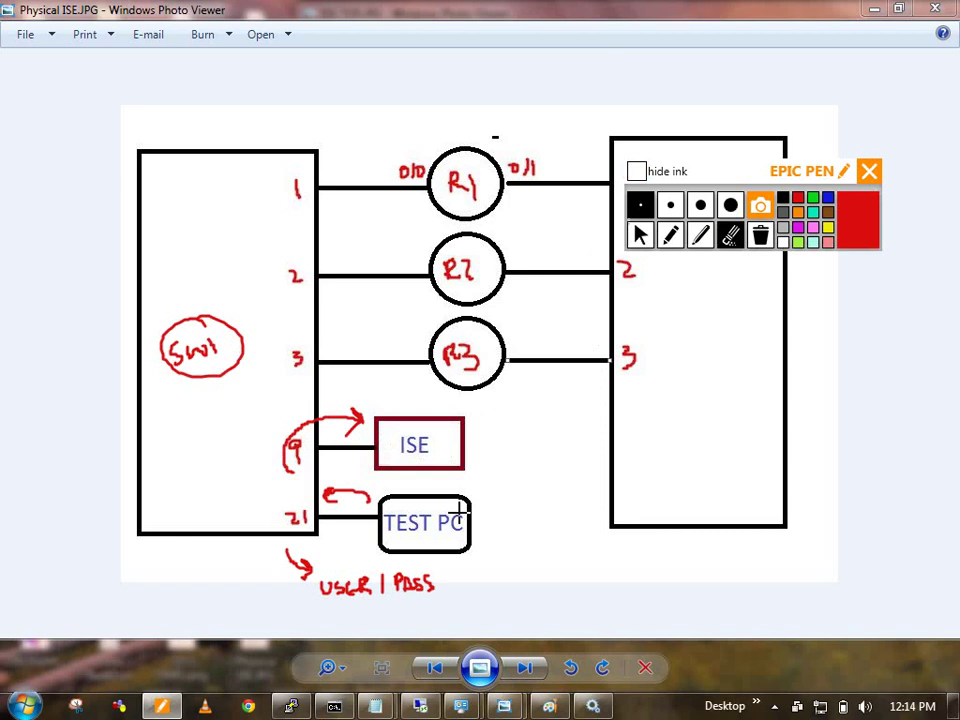
mouse_move(350, 495)
left_mouse_down()
mouse_move(272, 621)
mouse_move(450, 574)
mouse_move(315, 487)
mouse_move(355, 418)
mouse_move(298, 412)
mouse_move(274, 421)
left_mouse_up()
left_click(670, 234)
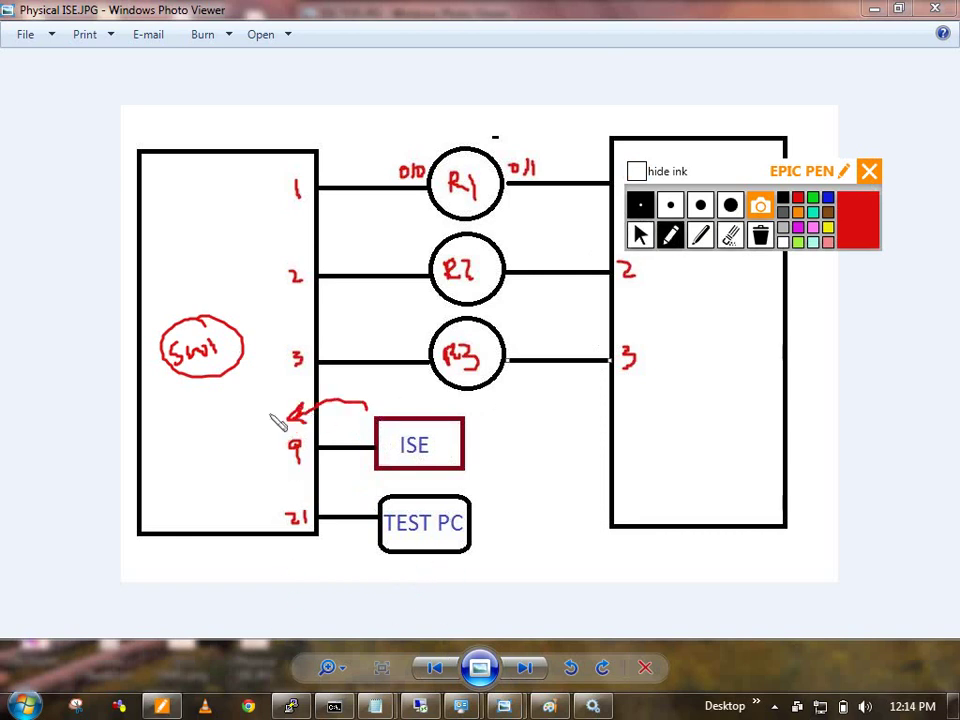
Step: Draw an ISE arrow, AUTH SUCCESS note, circled VLAN ID and a circled 10 at port 21
mouse_move(176, 444)
left_mouse_down()
mouse_move(219, 426)
mouse_move(226, 411)
left_mouse_up()
mouse_move(184, 480)
left_mouse_down()
mouse_move(206, 482)
mouse_move(216, 456)
mouse_move(257, 450)
mouse_move(204, 510)
mouse_move(208, 540)
mouse_move(224, 516)
mouse_move(272, 500)
mouse_move(197, 494)
left_mouse_up()
left_click_drag(191, 573, 280, 468)
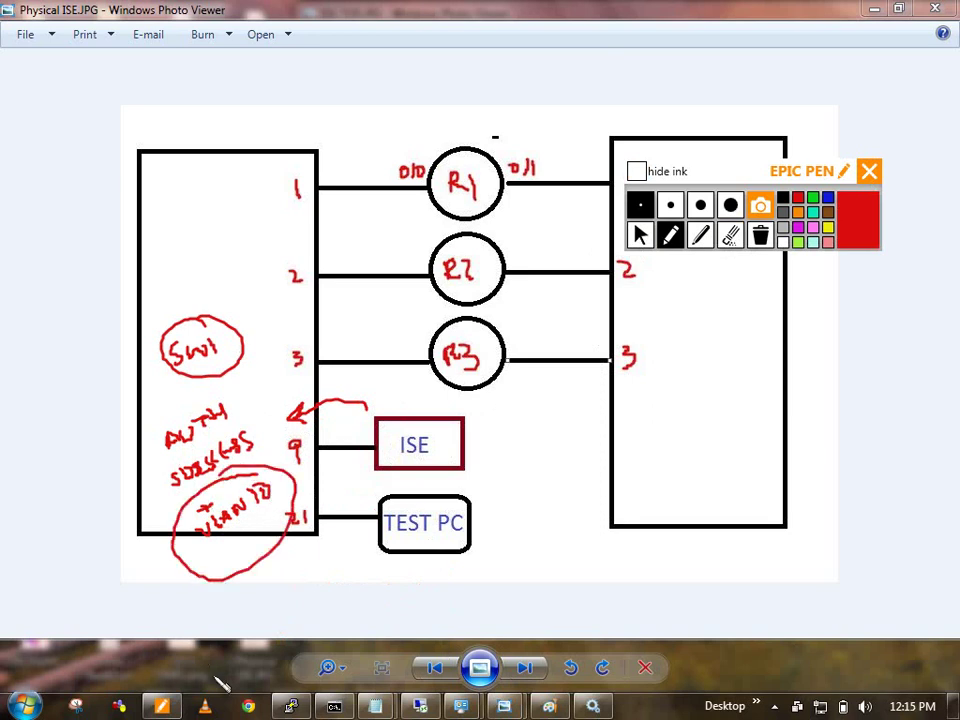
left_click(318, 519)
left_click_drag(313, 552, 312, 570)
left_click_drag(325, 555, 330, 540)
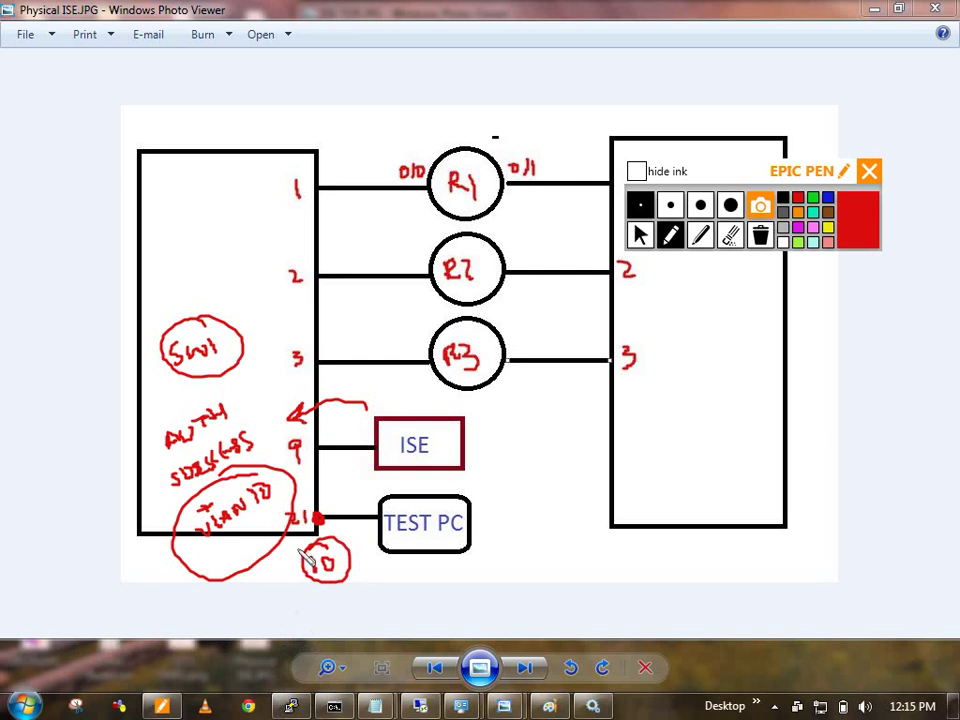
left_click(640, 234)
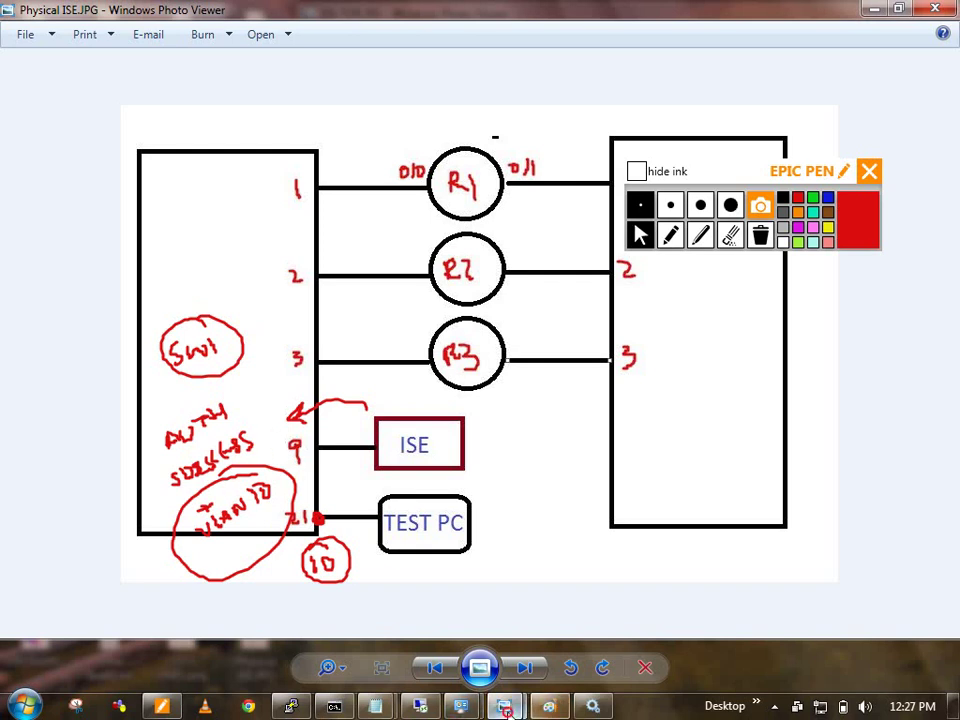
mouse_move(550, 707)
left_click(403, 600)
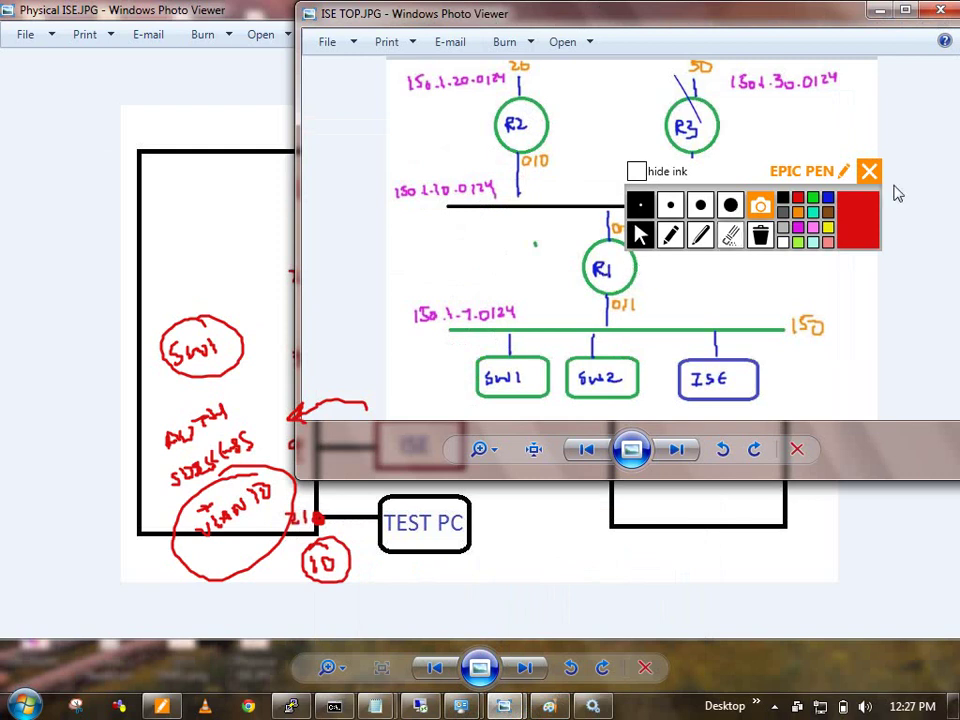
left_click(636, 171)
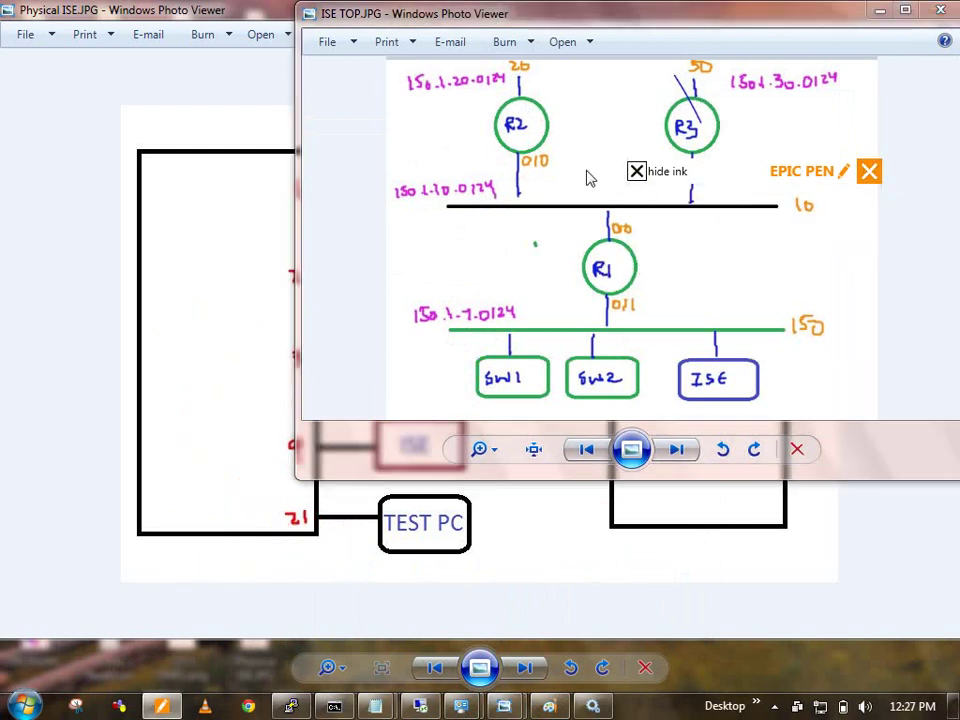
left_click(636, 171)
left_click(636, 171)
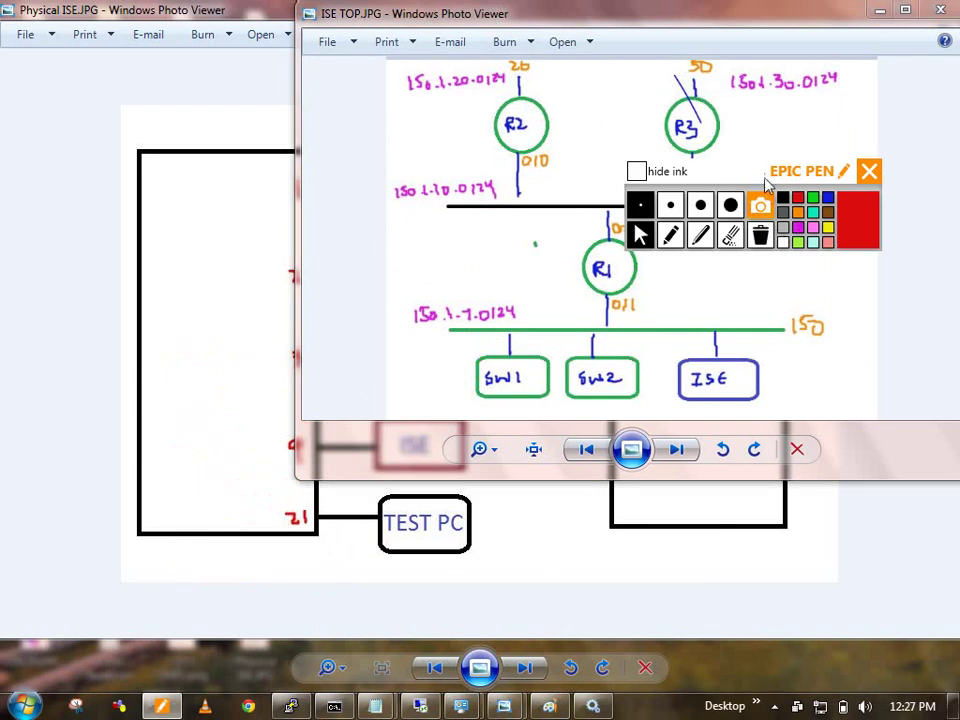
left_click_drag(643, 178, 592, 198)
left_click(589, 192)
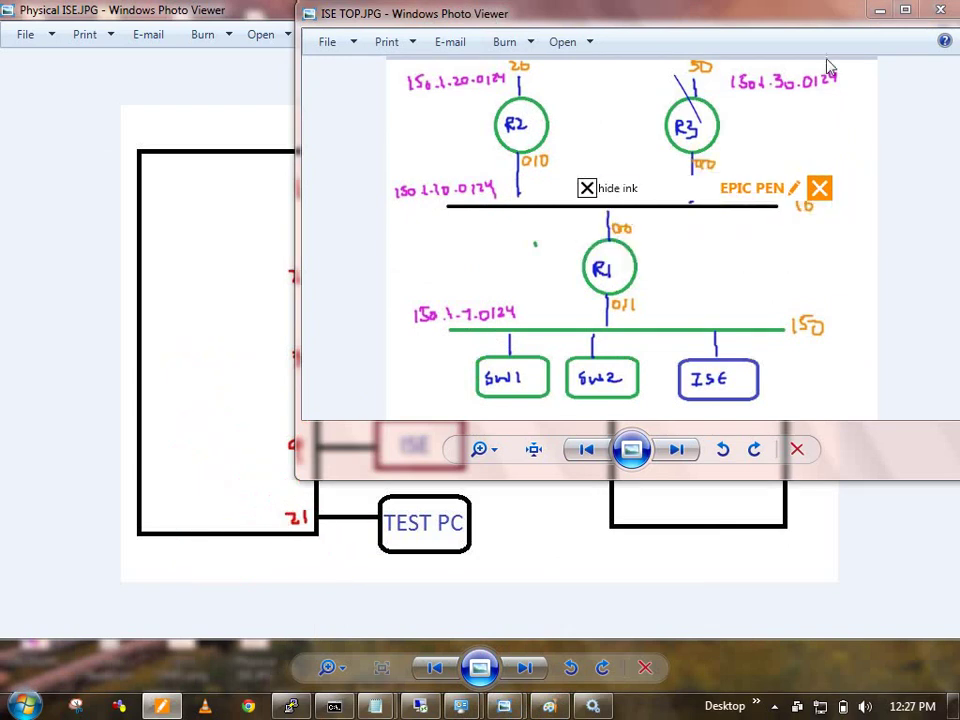
left_click(879, 10)
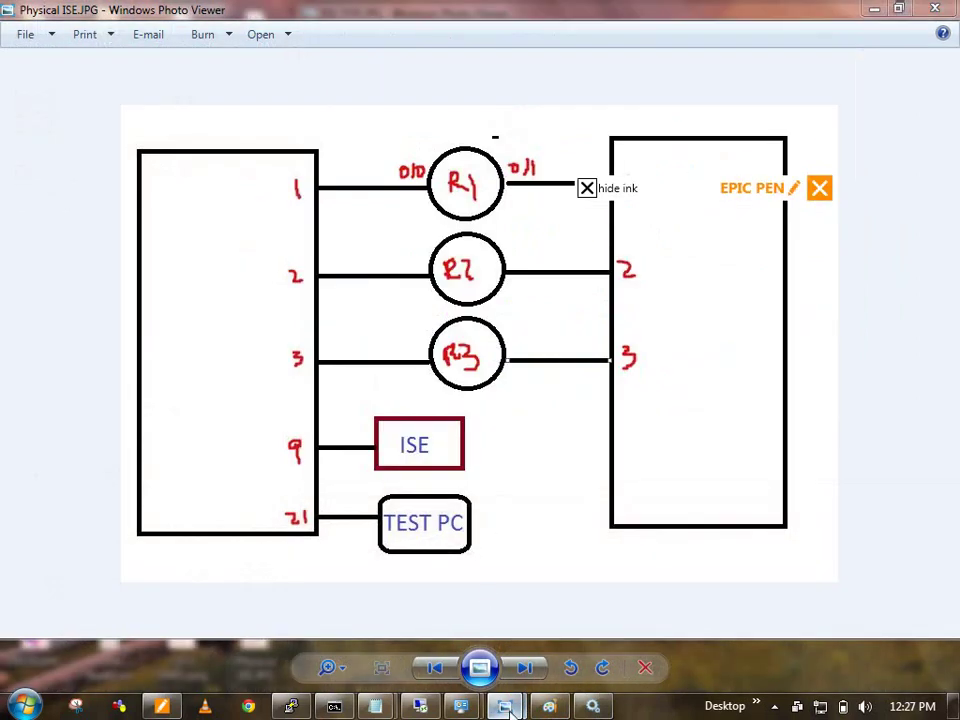
mouse_move(504, 706)
left_click(462, 619)
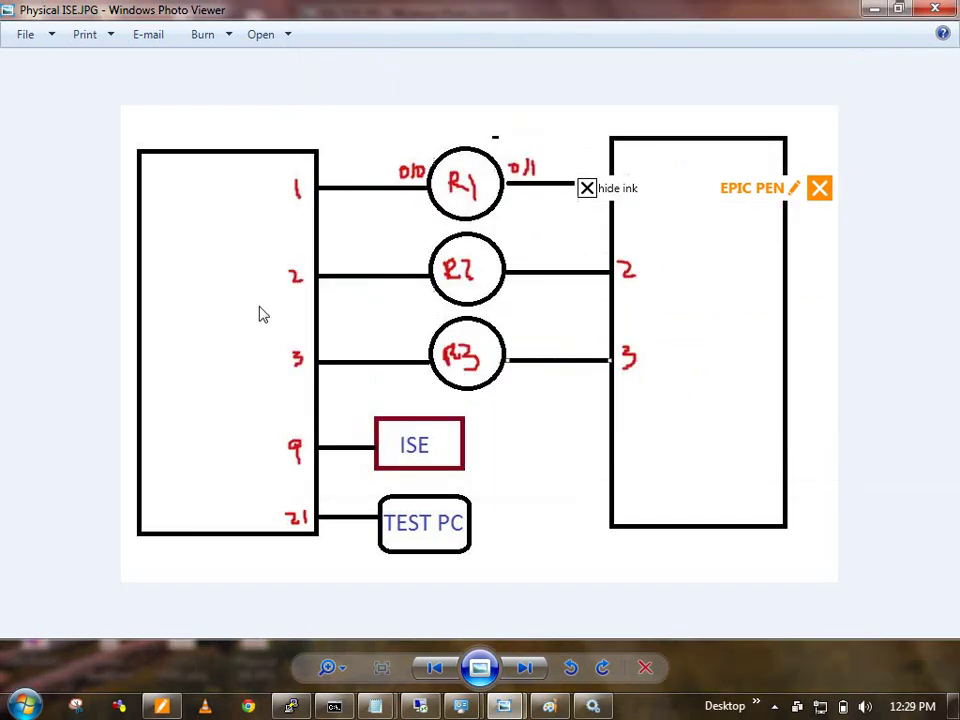
left_click(259, 313)
Step: Turn the red ink back on and write a circled DACL above the switch
left_click(590, 192)
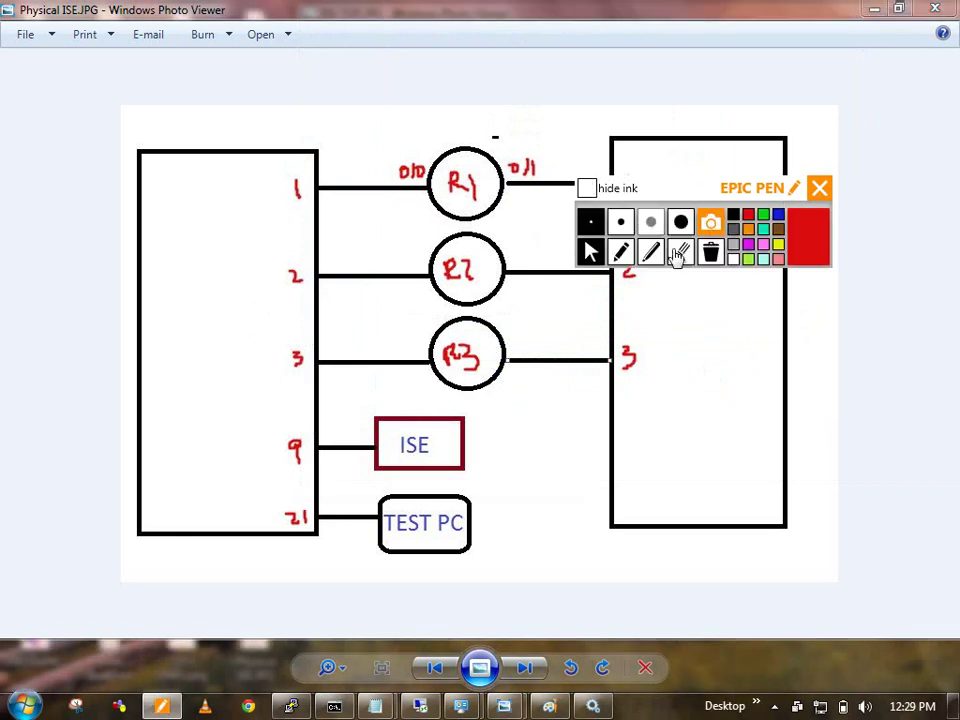
left_click(620, 252)
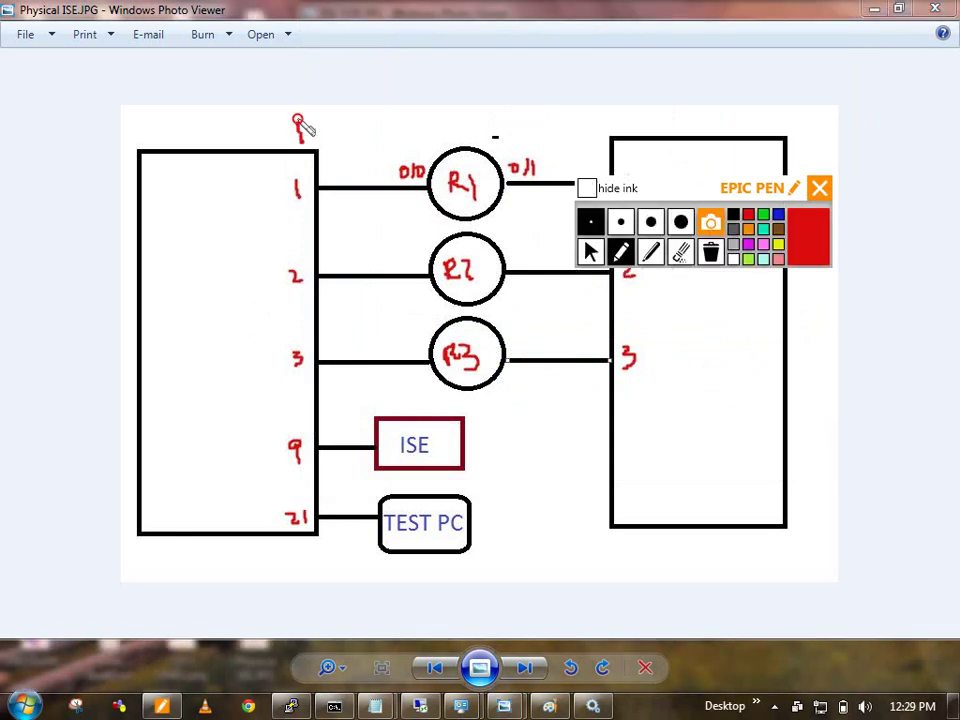
mouse_move(297, 121)
left_mouse_down()
mouse_move(318, 135)
mouse_move(345, 122)
mouse_move(364, 132)
left_mouse_up()
mouse_move(308, 157)
left_mouse_down()
mouse_move(392, 105)
mouse_move(296, 184)
left_mouse_up()
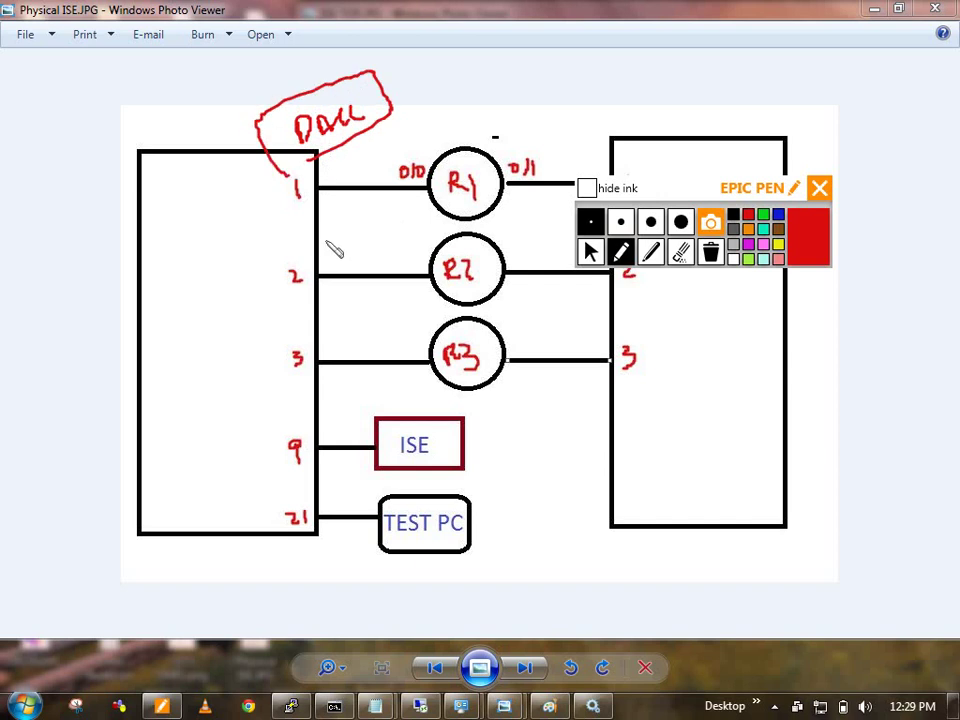
Step: Draw arrows from ISE with circled notes and mark the link at port 21
mouse_move(356, 420)
left_mouse_down()
mouse_move(316, 406)
mouse_move(296, 426)
left_mouse_up()
mouse_move(172, 430)
left_mouse_down()
mouse_move(189, 444)
mouse_move(197, 422)
mouse_move(203, 448)
left_mouse_up()
mouse_move(276, 378)
left_mouse_down()
mouse_move(238, 390)
mouse_move(232, 378)
left_mouse_up()
mouse_move(180, 356)
left_mouse_down()
mouse_move(208, 349)
mouse_move(175, 362)
mouse_move(212, 326)
mouse_move(210, 378)
left_mouse_up()
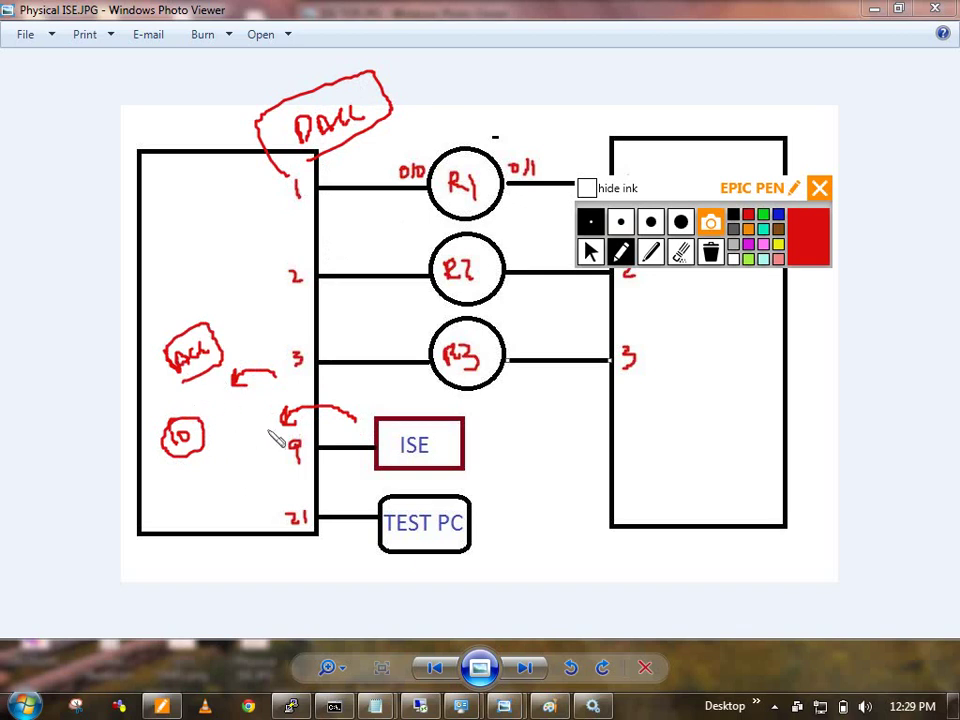
left_click(315, 513)
left_click_drag(315, 513, 315, 523)
key("ctrl+F1")
Step: Glance at the logical ISE topology diagram, then return to the annotated physical diagram
mouse_move(504, 706)
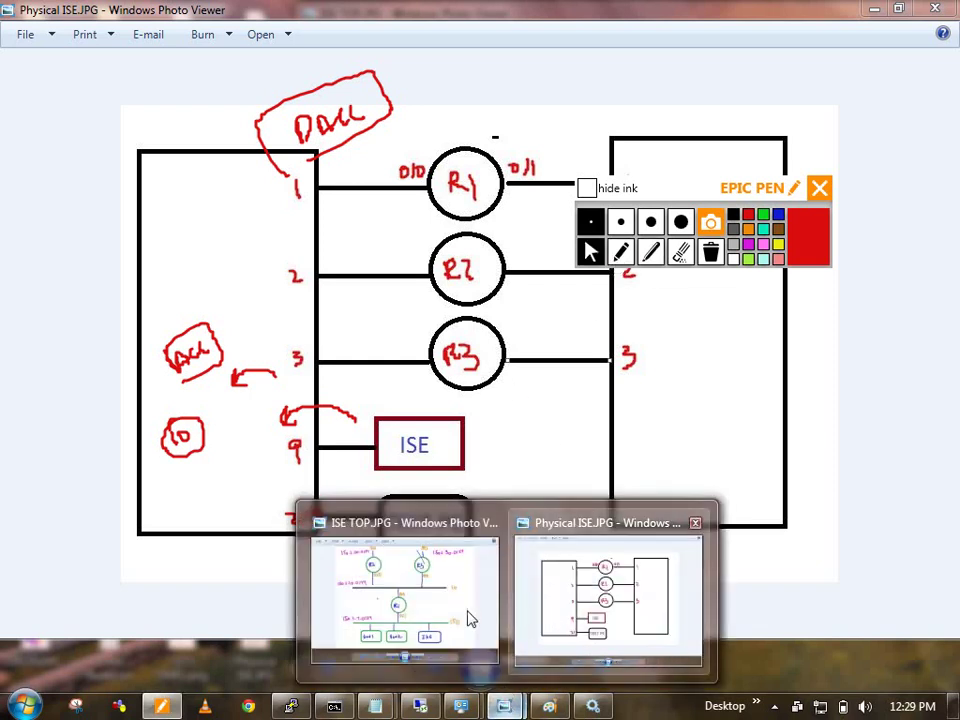
left_click(467, 615)
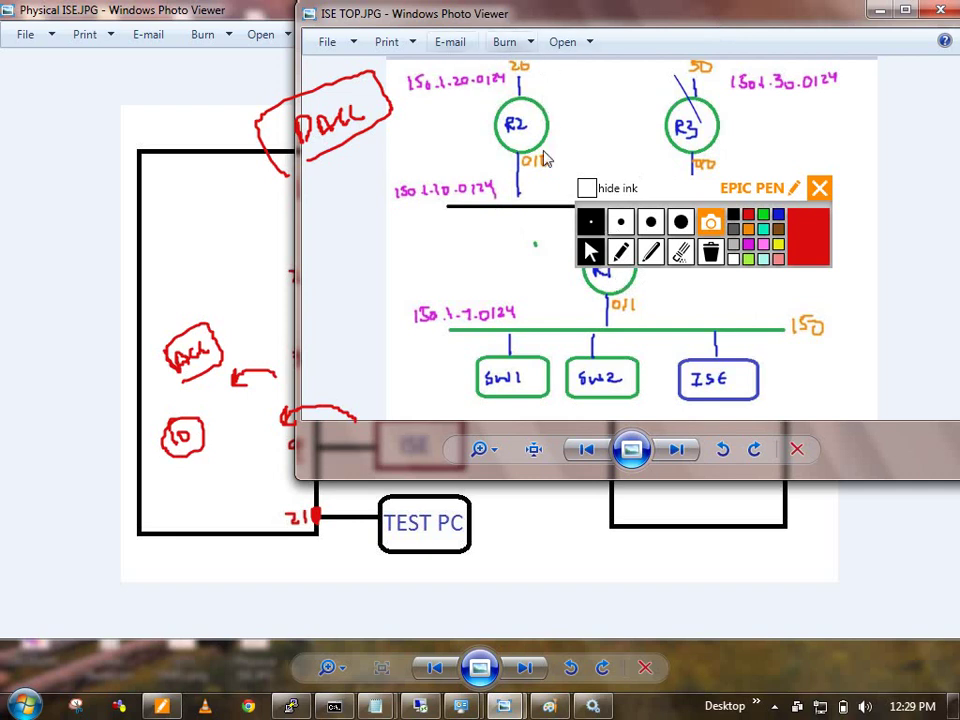
left_click(248, 383)
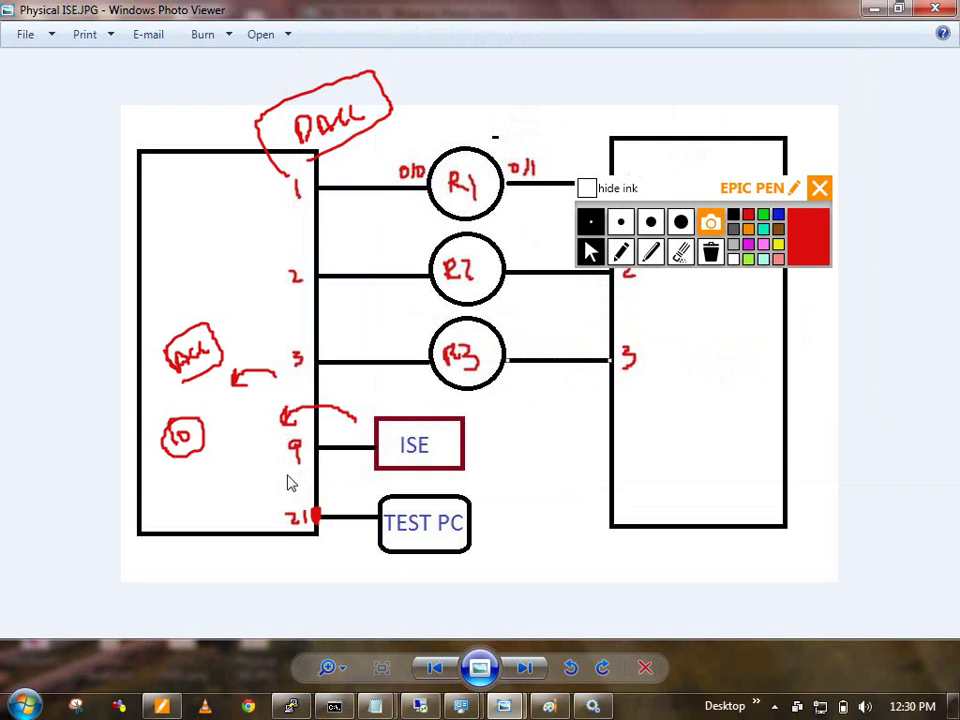
Step: On the SW1 console, enter privileged mode with en and run show authentication sessions
left_click(291, 706)
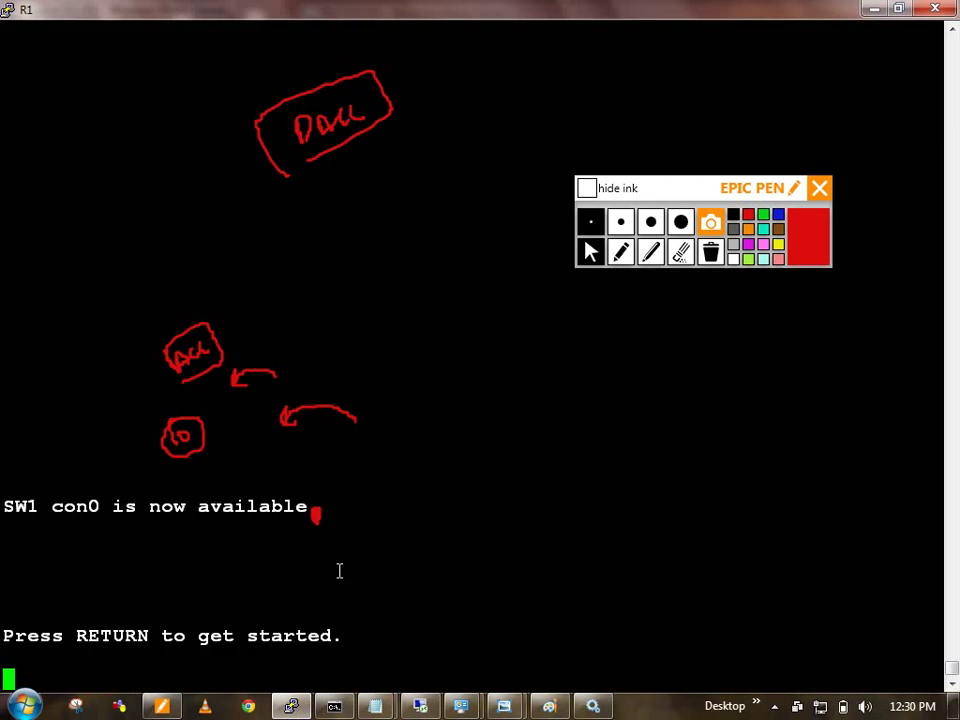
key("Return")
key("Return")
type("en")
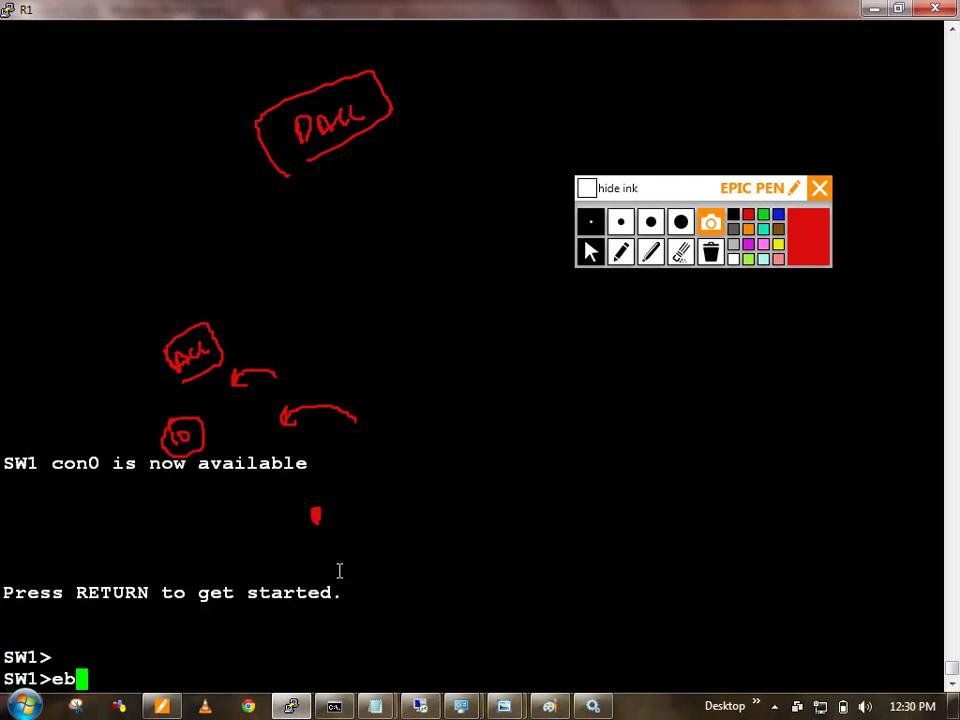
key("BackSpace")
type("n")
key("Return")
type("show auth")
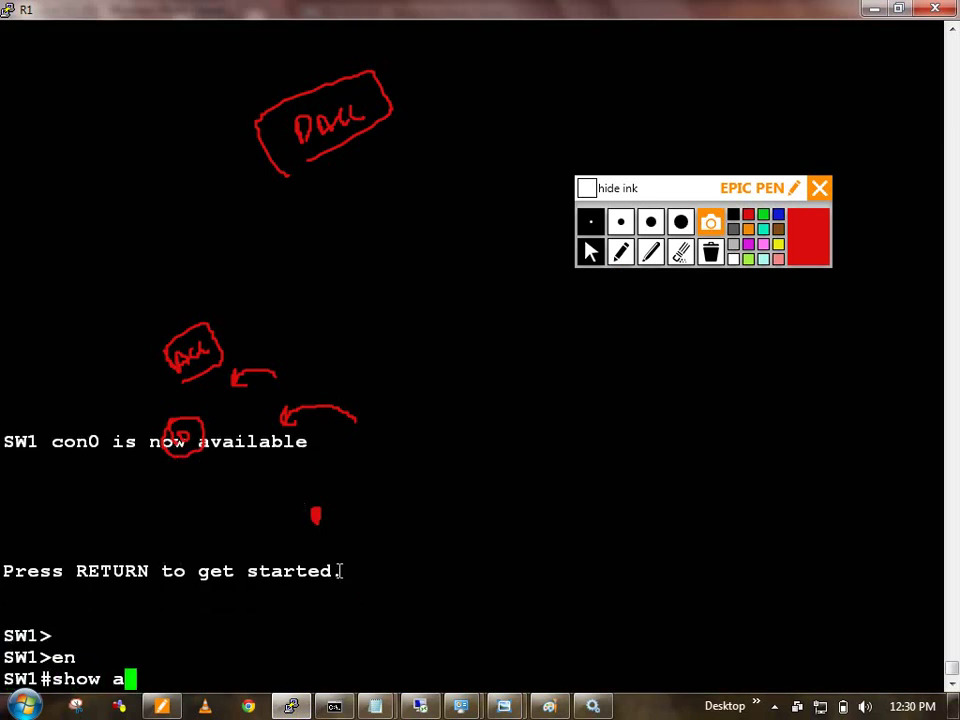
key("Tab")
type("sess")
key("Tab")
key("Return")
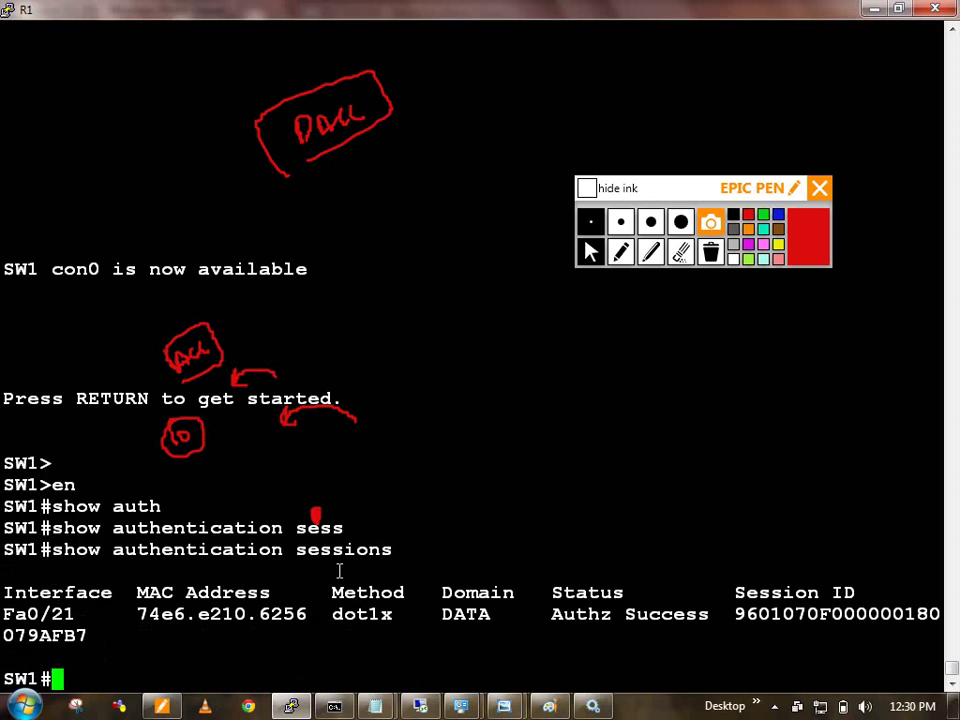
Step: Show session details for fastEthernet 0/21, hide the ink, and highlight the Unknown IP
type("show auth")
key("Tab")
type("ses")
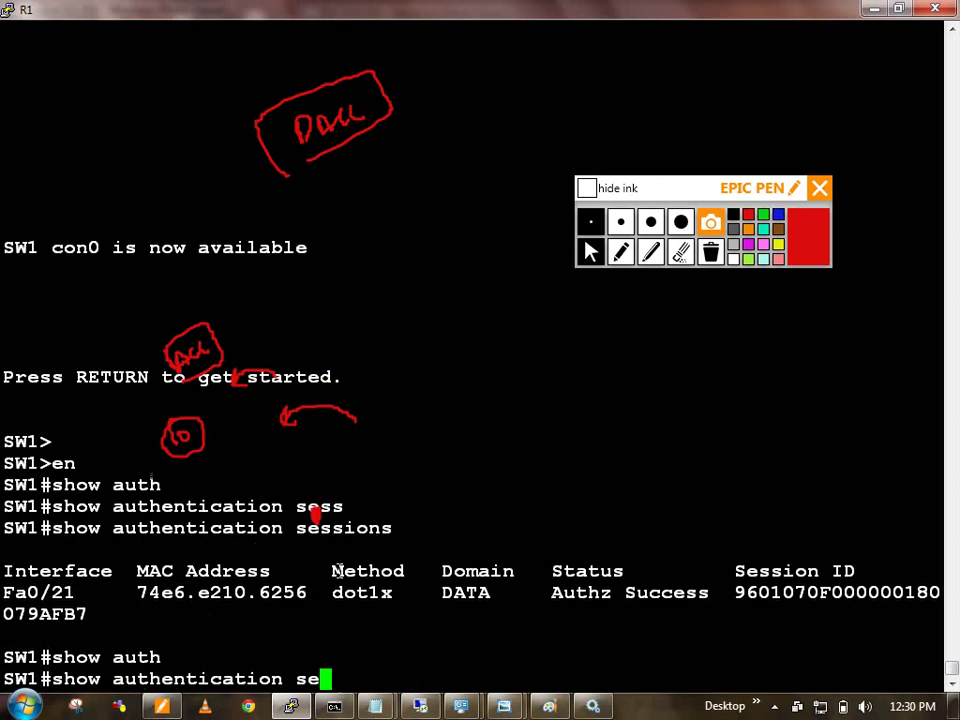
key("Tab")
type("in")
key("Tab")
type("te")
key("Tab")
type("fa")
key("Tab")
type("0/2")
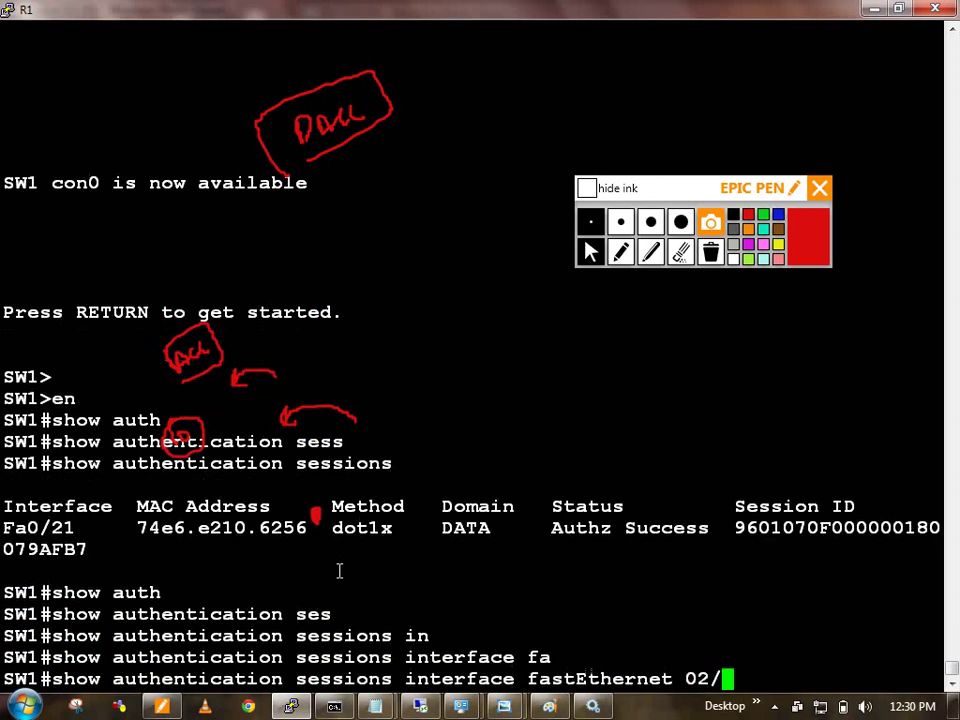
key("BackSpace")
type("21")
key("Return")
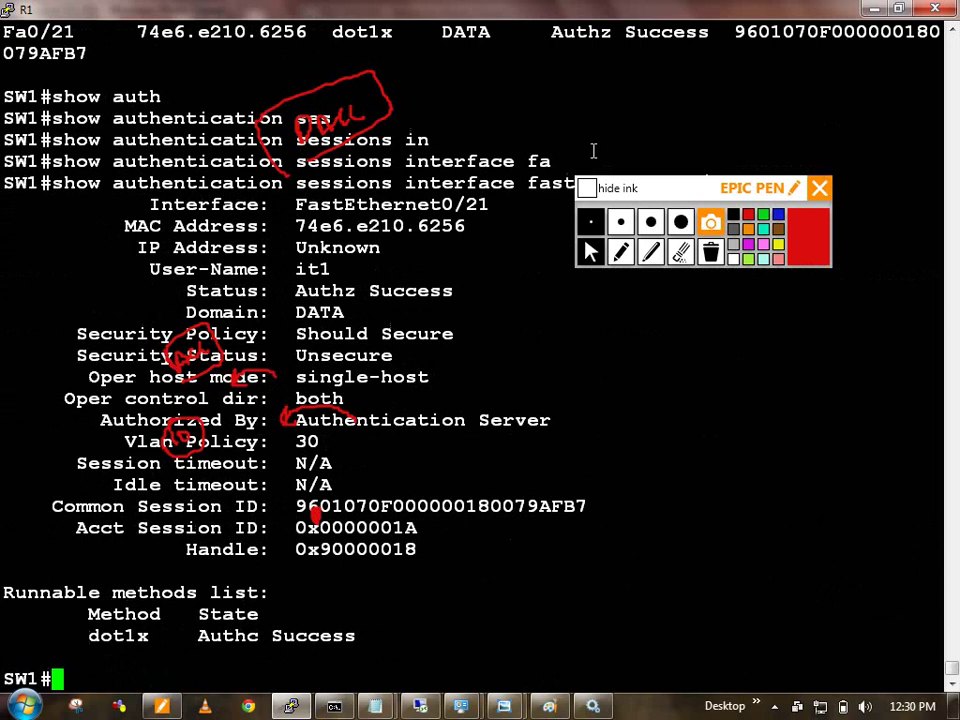
left_click(587, 189)
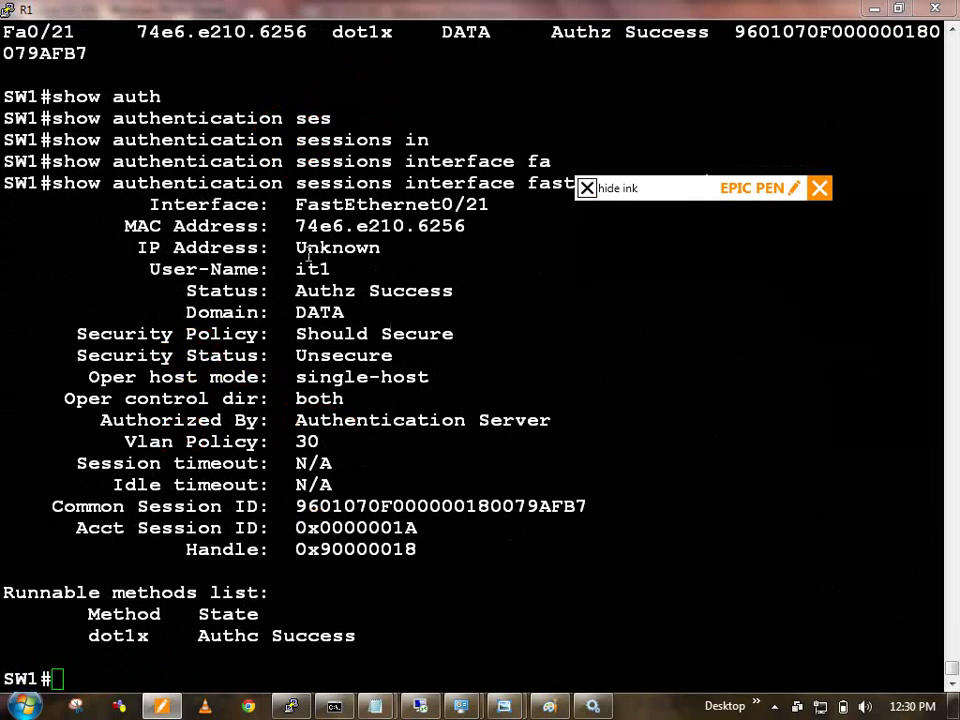
left_click_drag(296, 247, 368, 247)
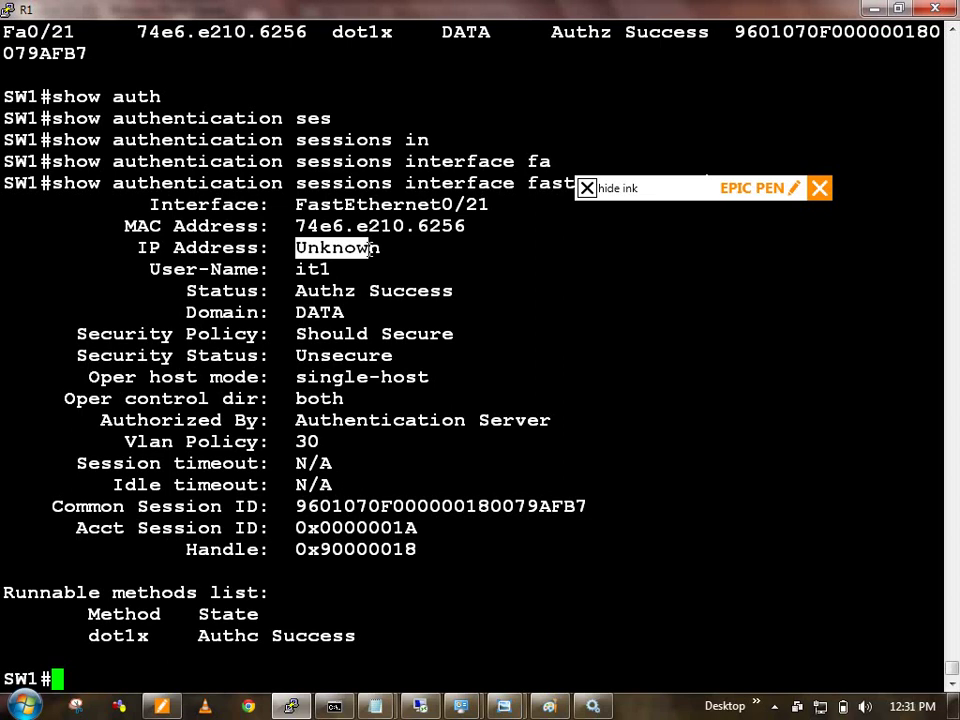
key("Return")
key("Return")
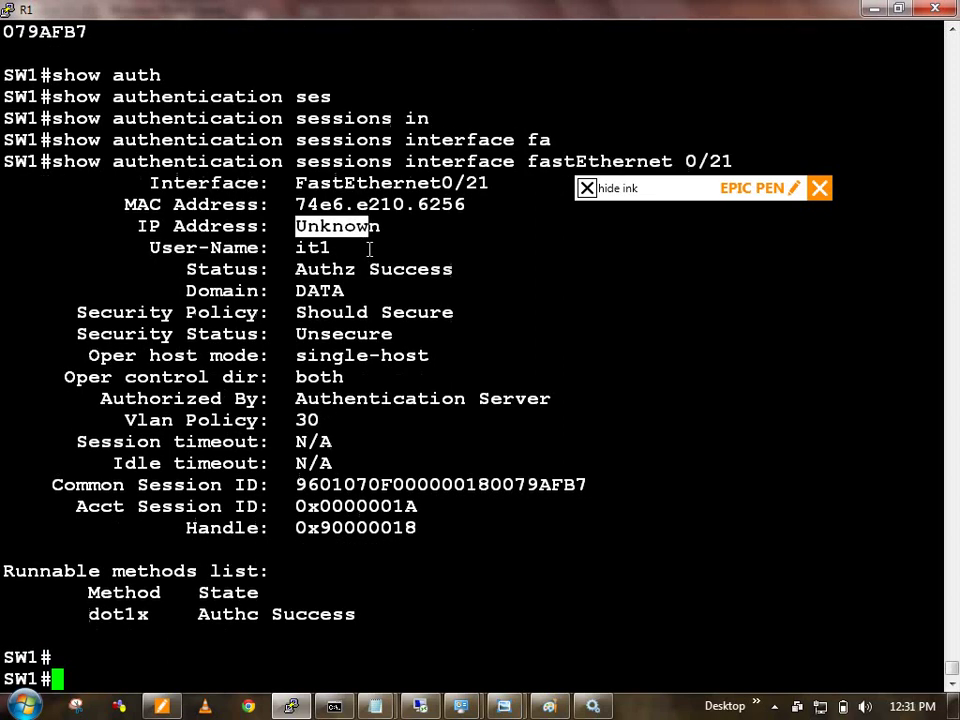
type("conf t")
key("Return")
type("ip dev")
key("Tab")
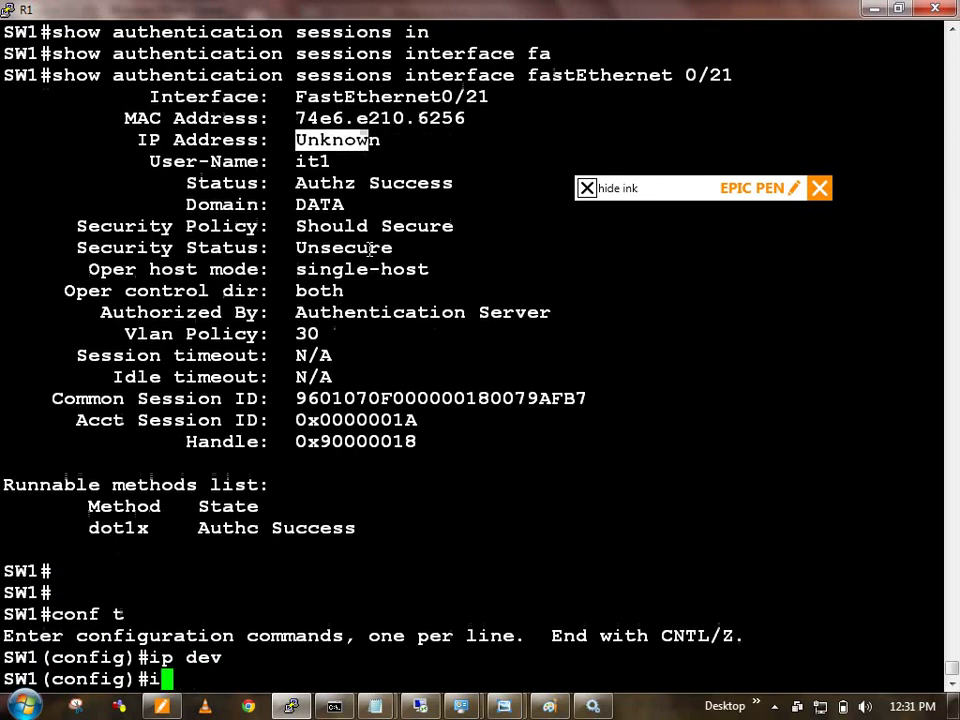
type("tri")
key("Tab")
key("BackSpace")
type("a")
key("Tab")
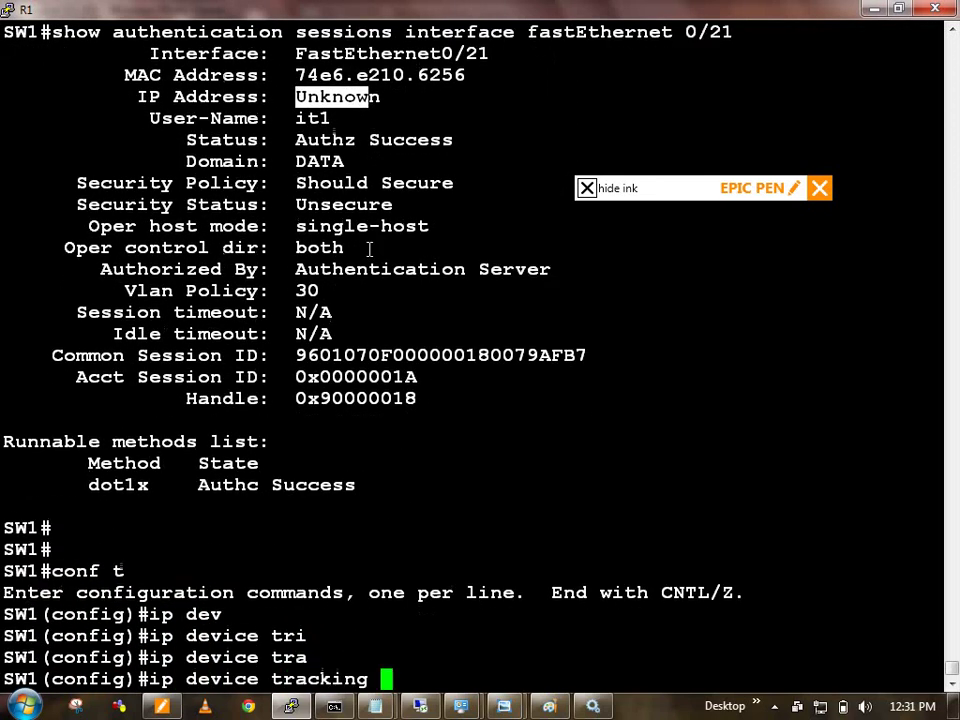
key("Return")
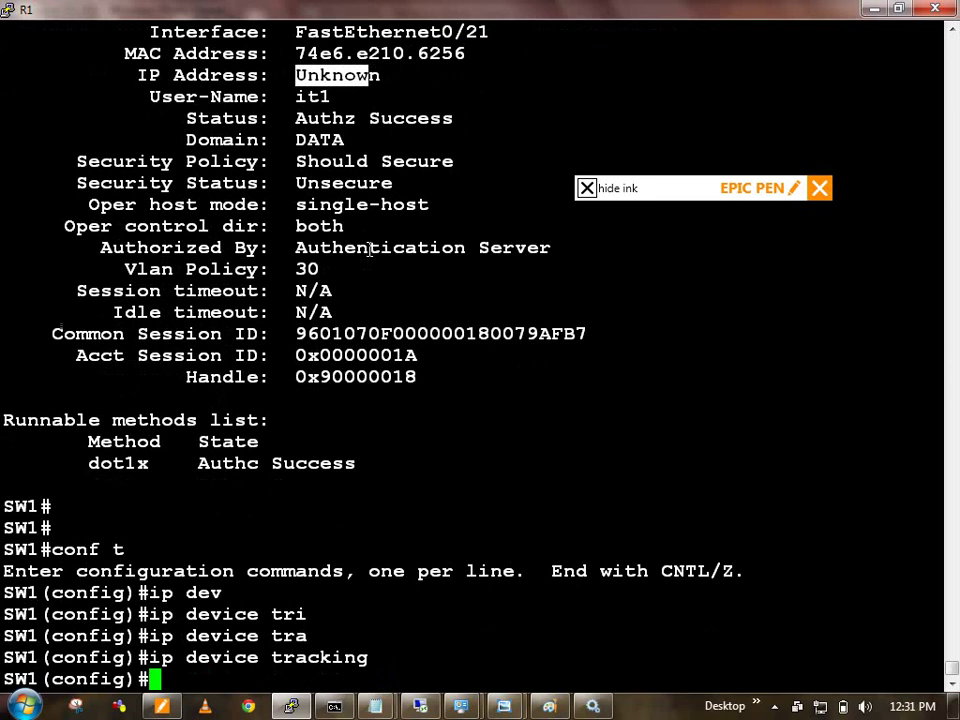
type("exi")
key("Return")
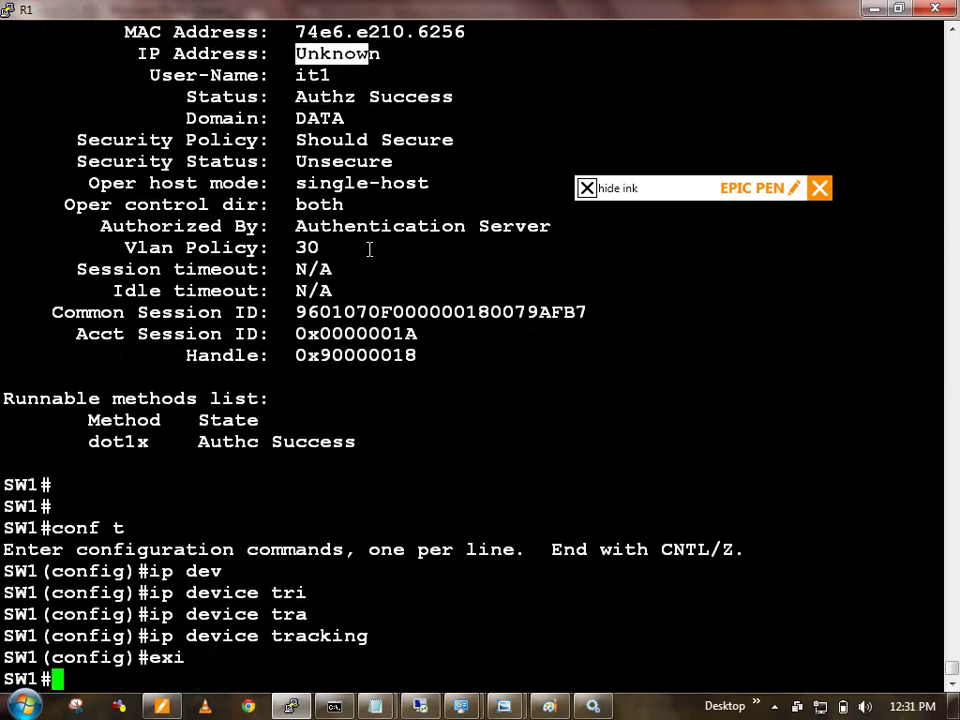
key("Return")
key("Return")
key("Return")
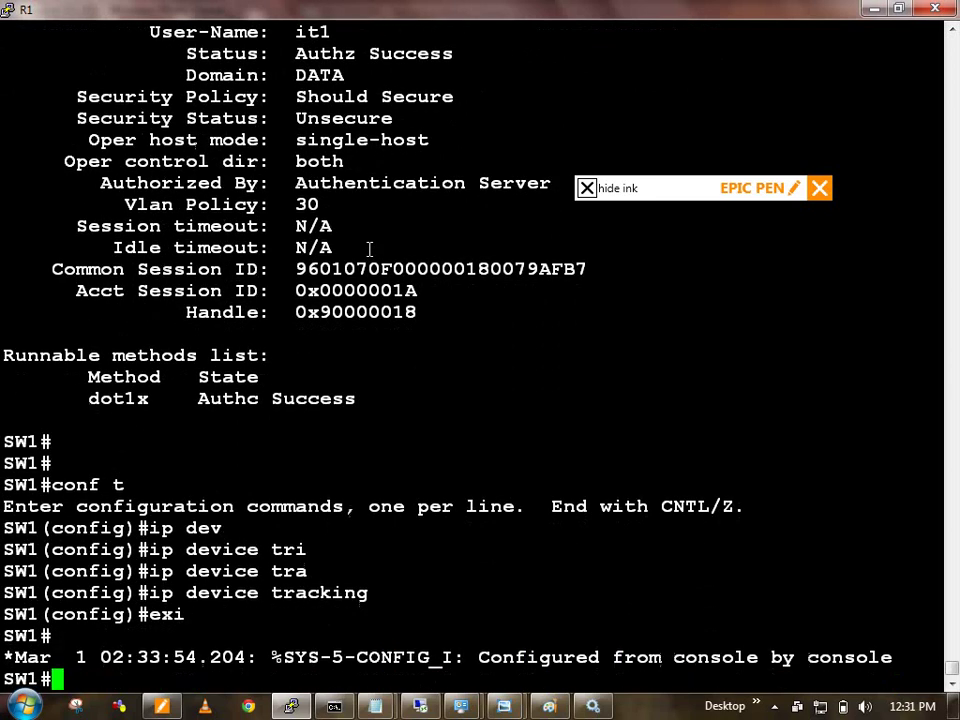
type("show ip dev")
key("Tab")
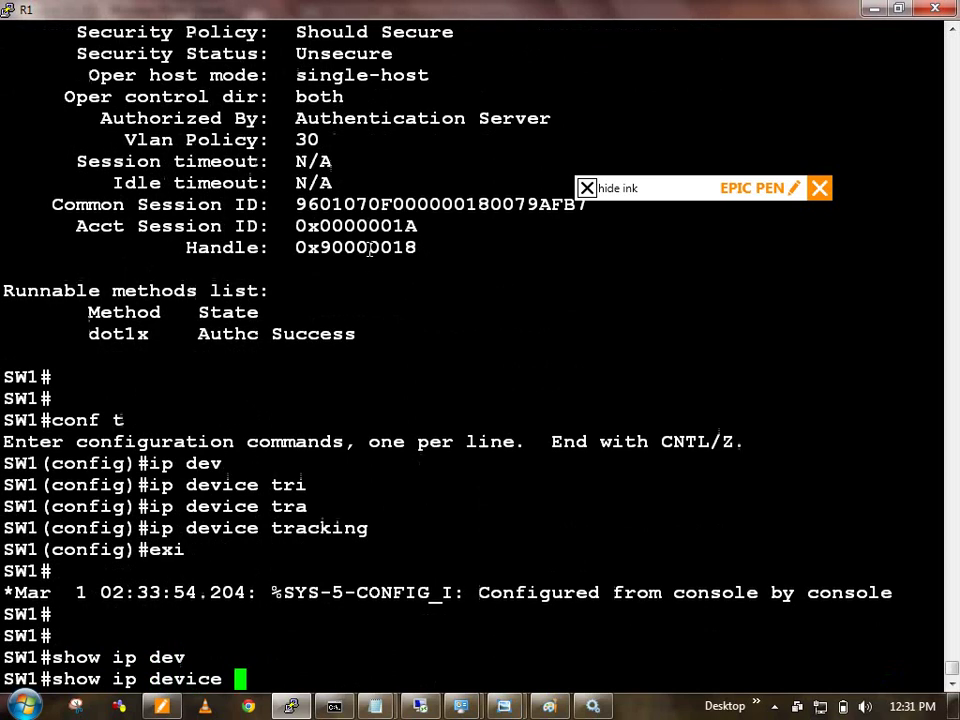
type("tr")
key("Tab")
type("a")
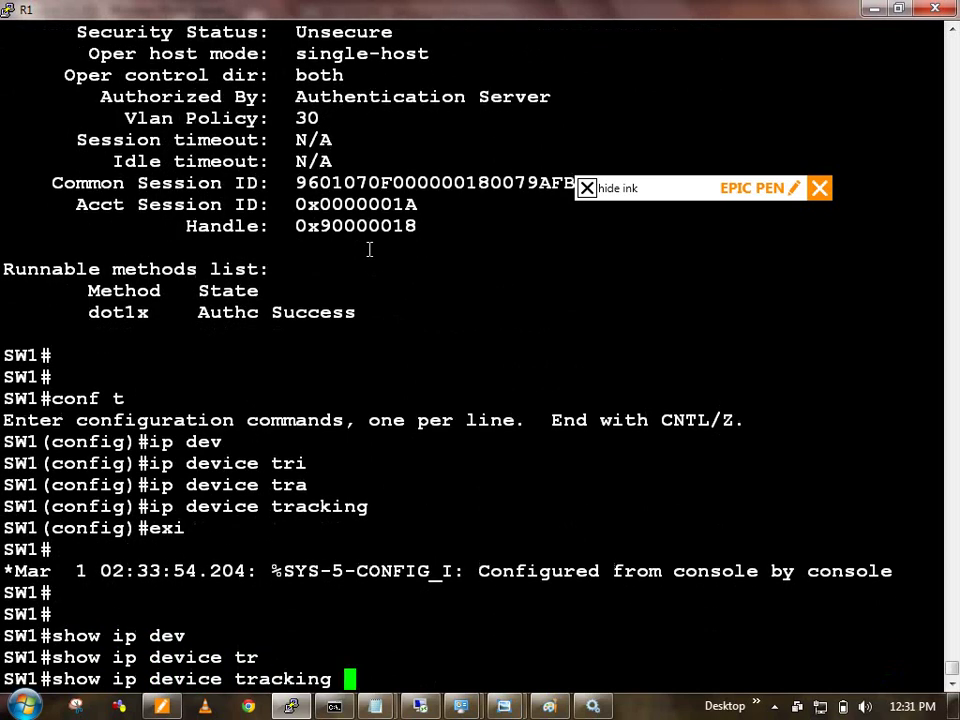
type("ll")
key("Return")
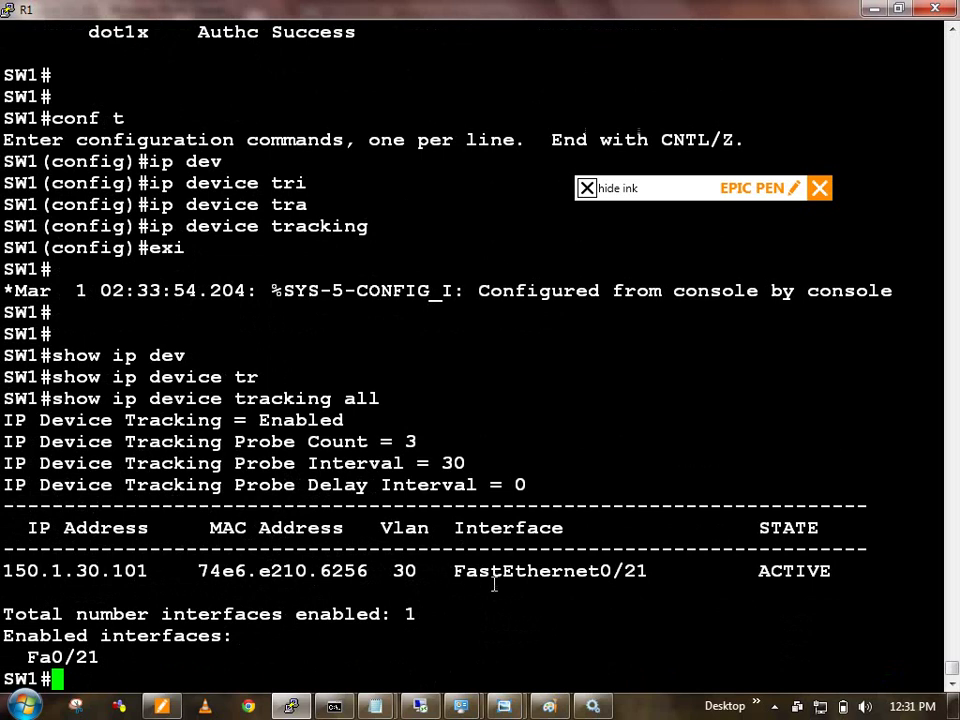
left_click_drag(515, 571, 637, 571)
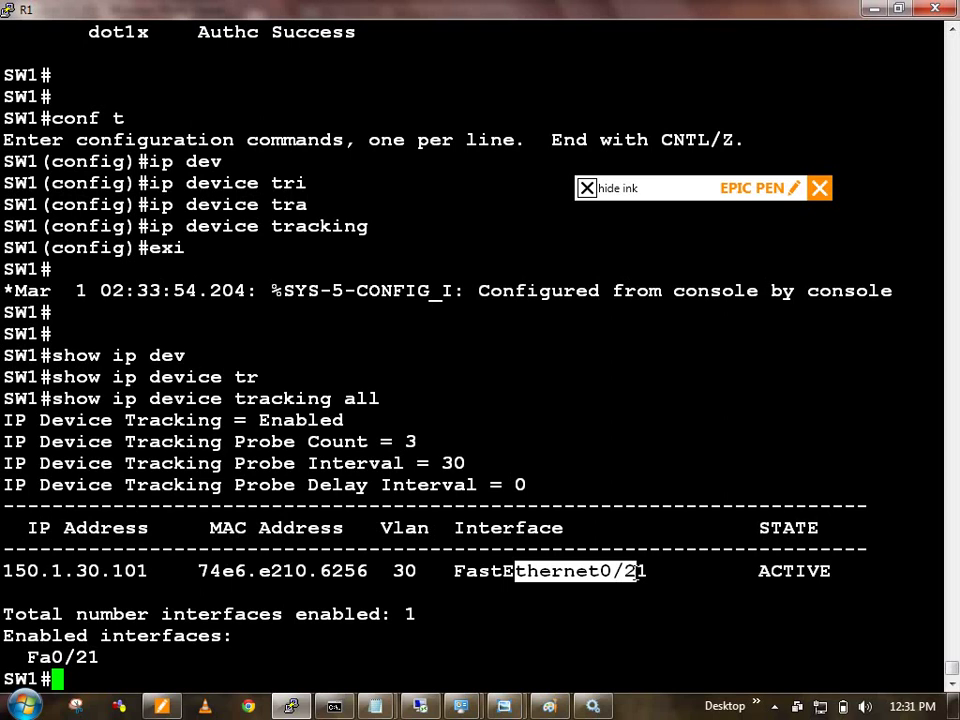
left_click_drag(445, 463, 454, 464)
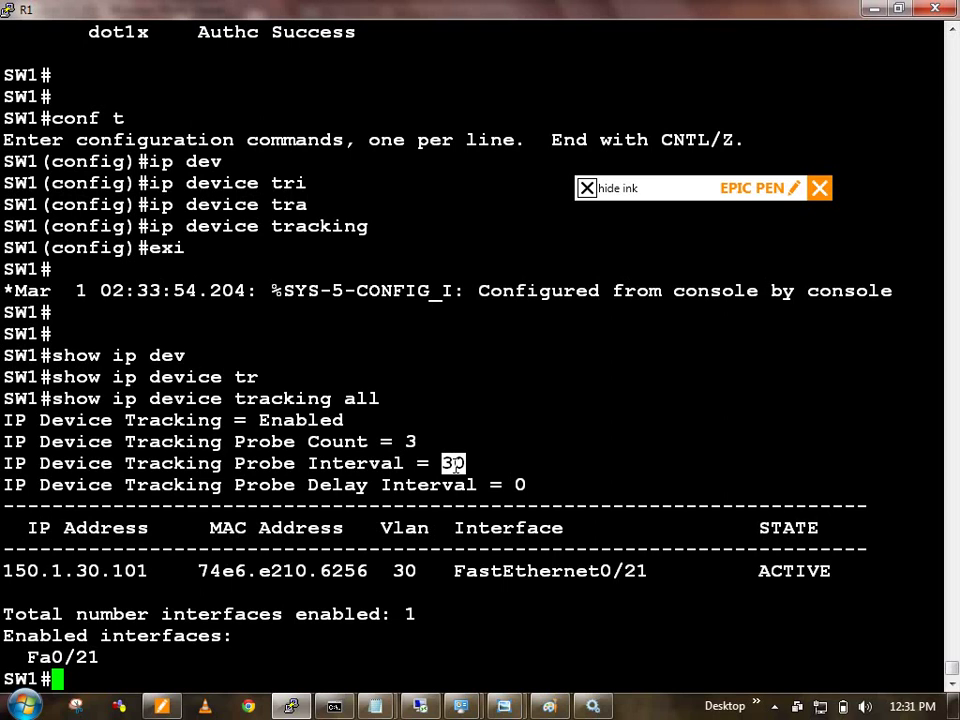
left_click_drag(393, 571, 416, 572)
double_click(128, 571)
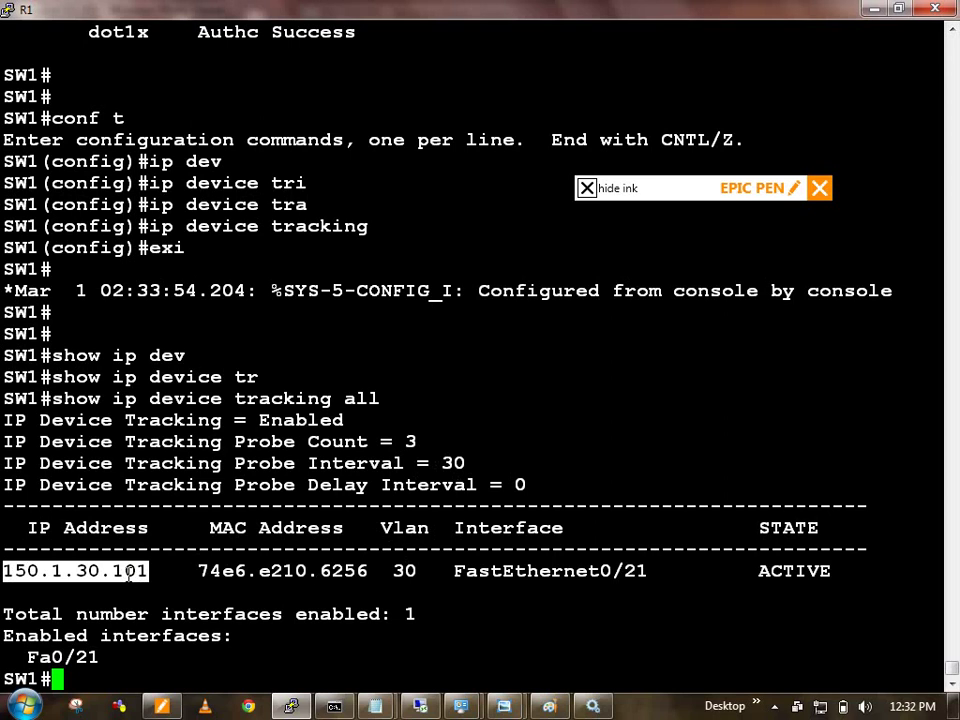
double_click(269, 574)
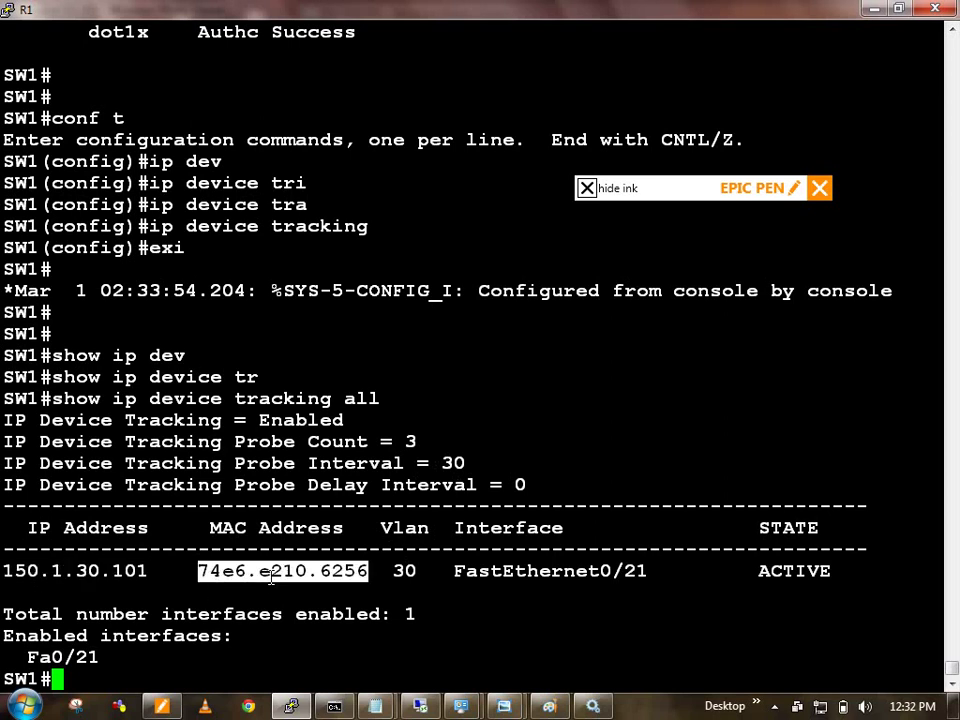
double_click(405, 571)
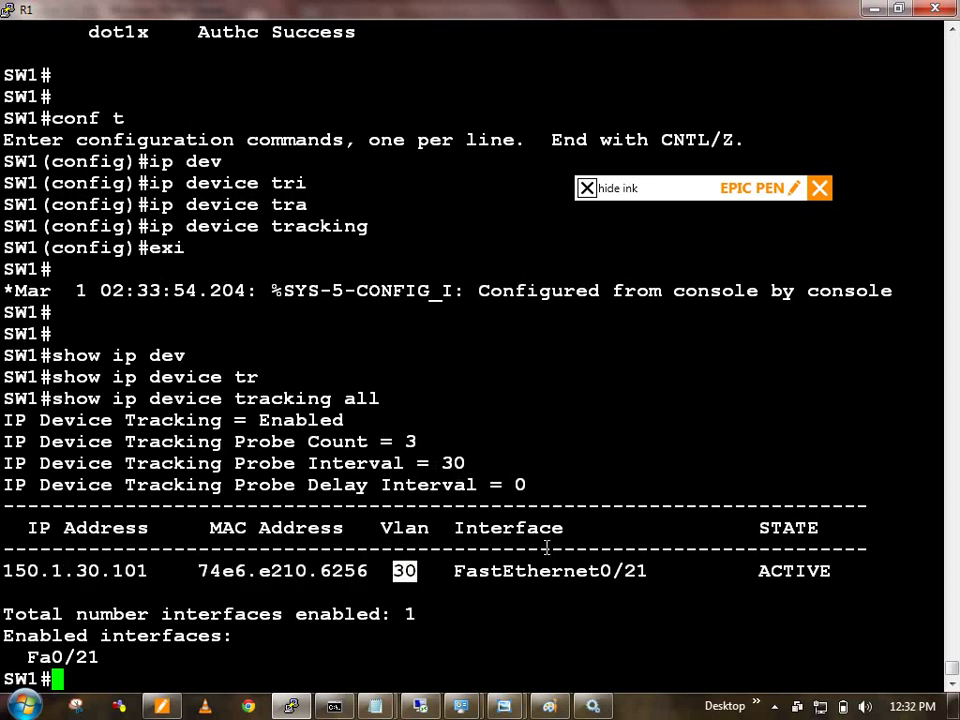
double_click(578, 590)
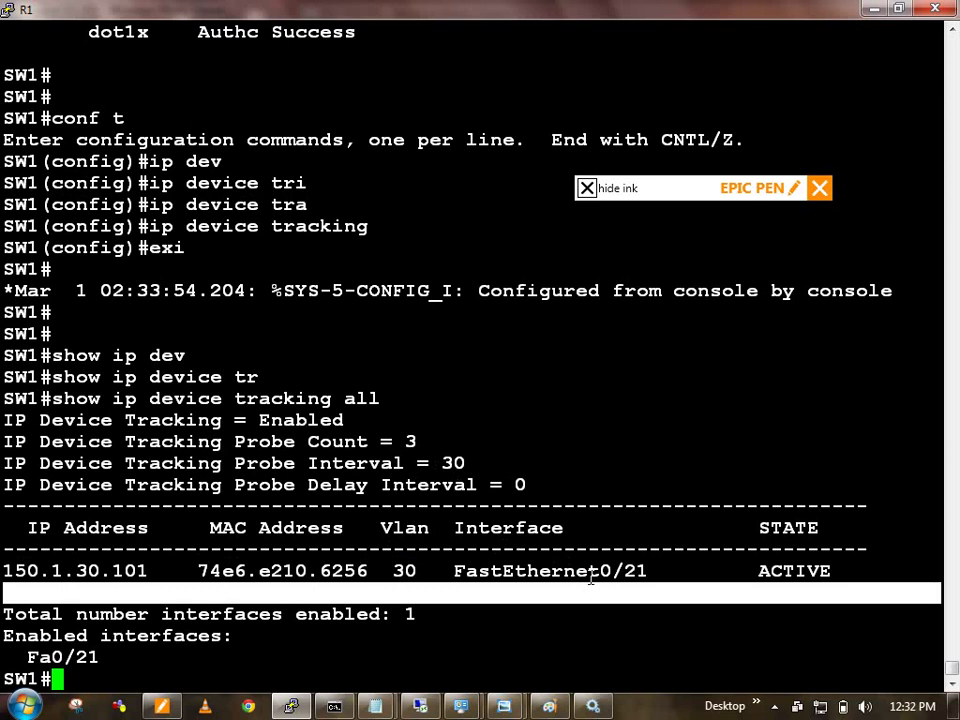
double_click(591, 575)
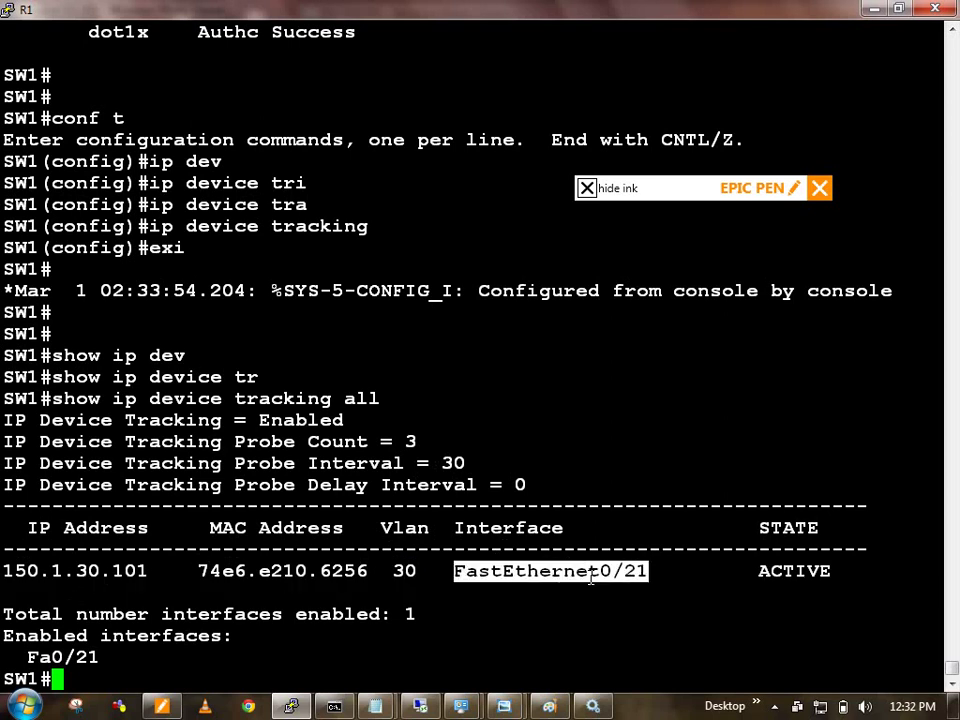
Step: Run 'show authentication sessions interface fastEthernet 0/21' on SW1 using Tab completion
type("show auth")
key("Tab")
type("se")
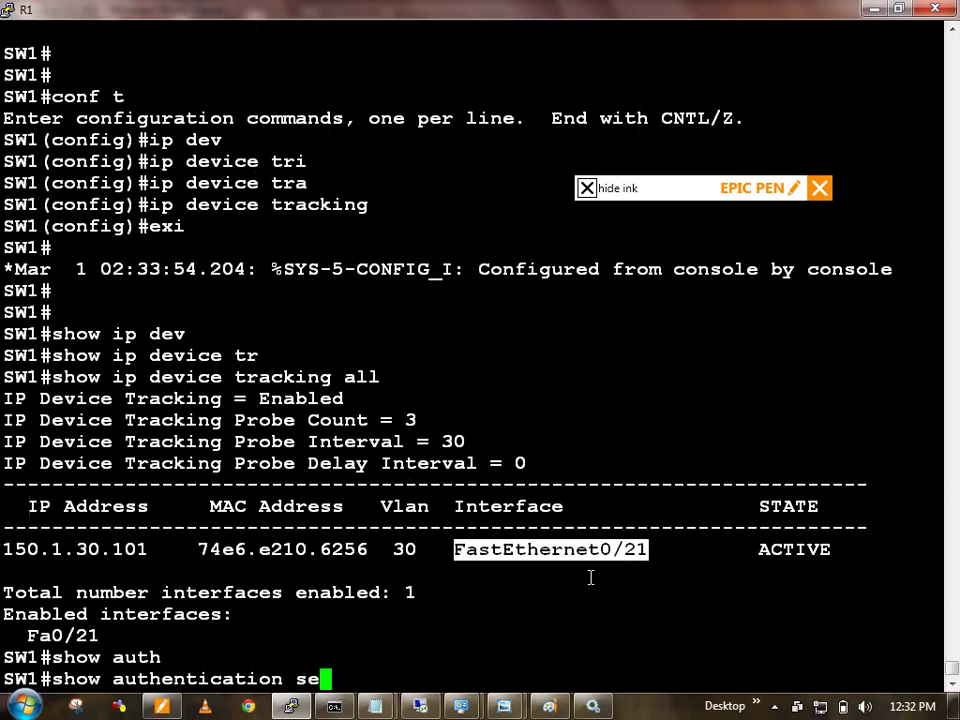
type("ss")
key("Tab")
type("in")
key("Tab")
type("fa")
key("Tab")
type("0/21")
key("Return")
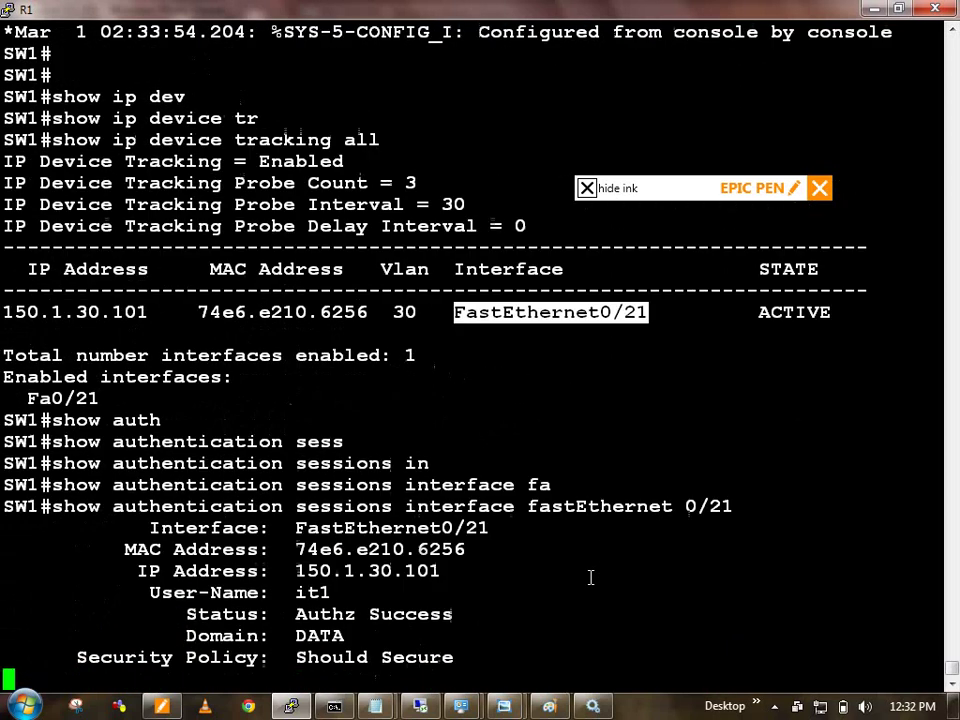
Step: Highlight the session's IP 150.1.30.101, user name, Unsecure security status and Vlan Policy 30
double_click(348, 248)
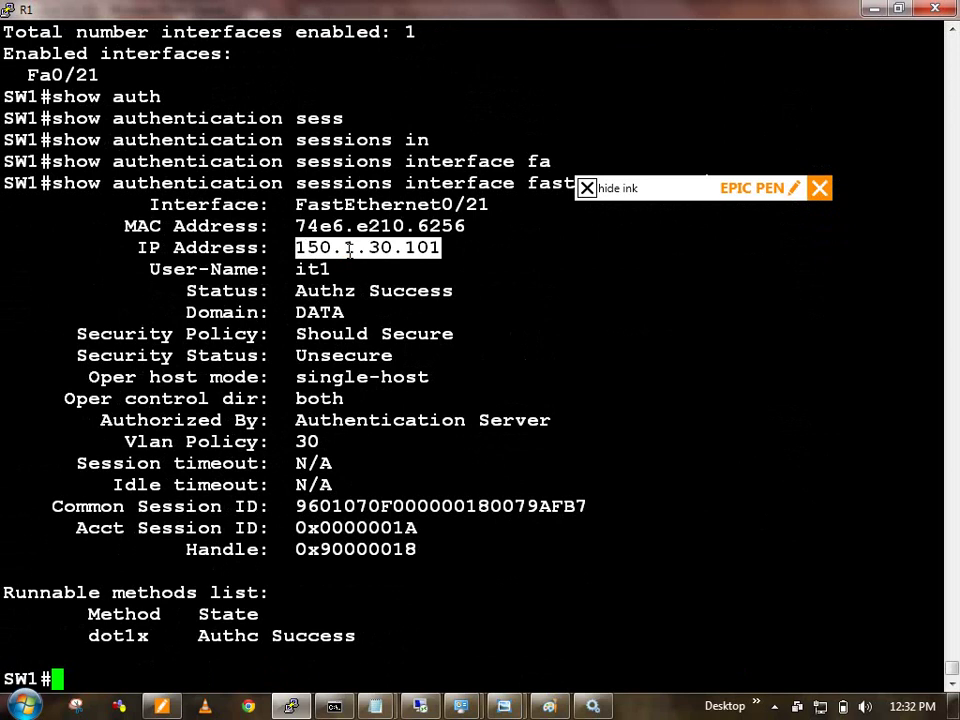
double_click(318, 269)
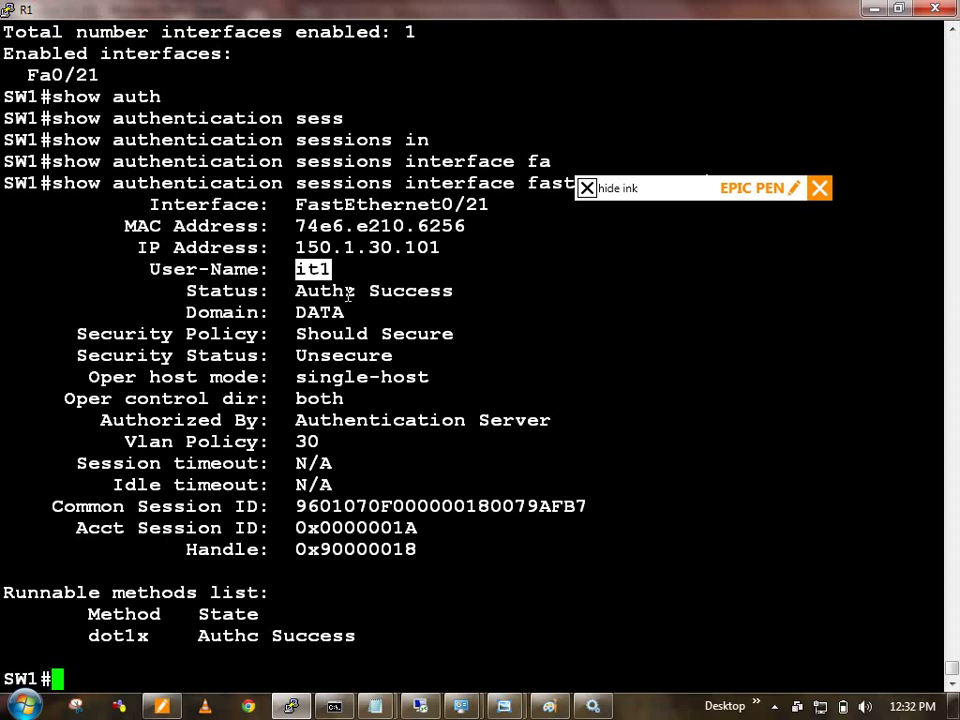
double_click(366, 246)
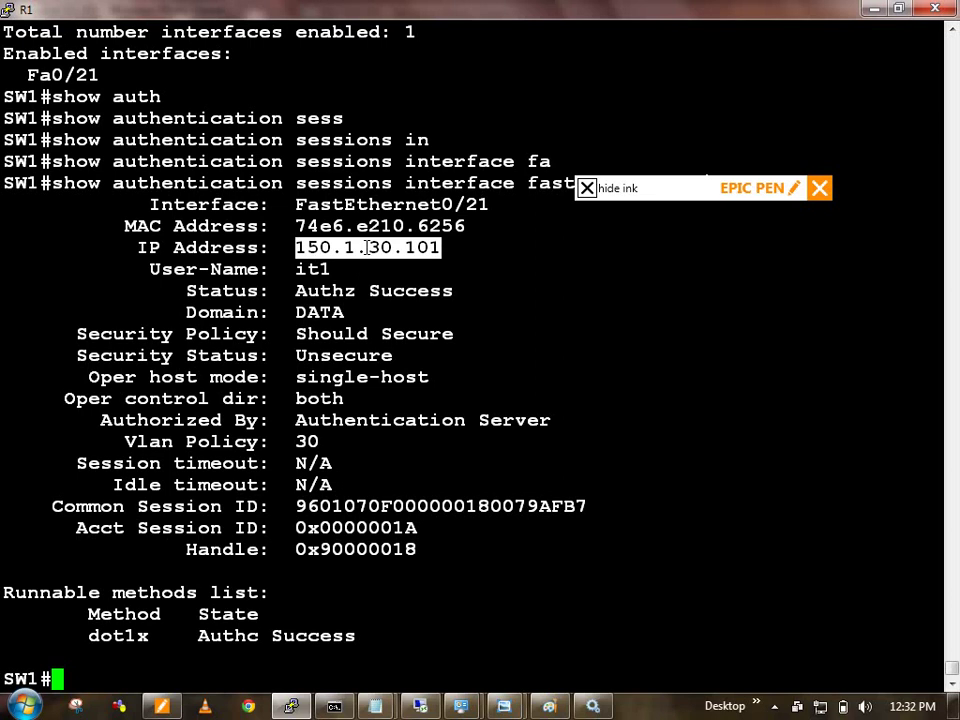
triple_click(362, 336)
double_click(344, 356)
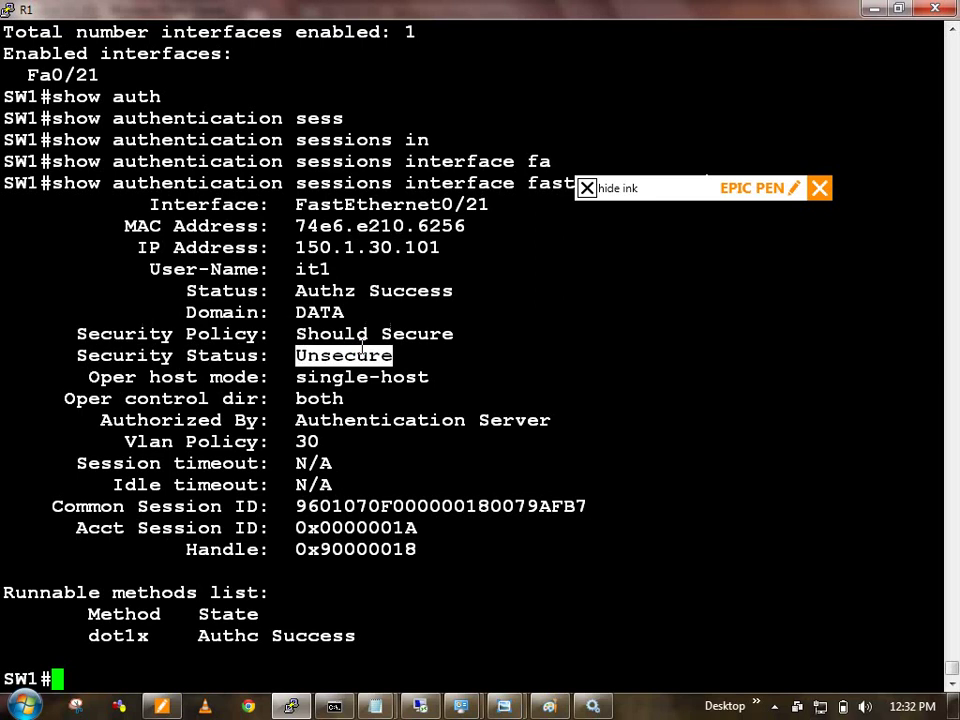
left_click(352, 378)
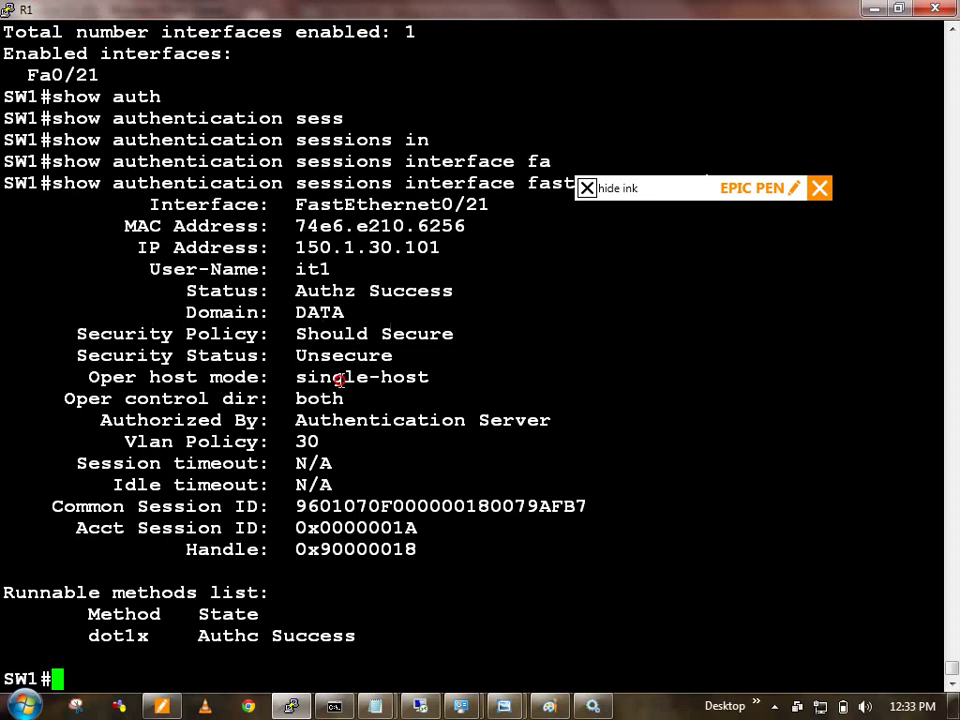
left_click_drag(317, 355, 700, 463)
left_click(343, 398)
left_click_drag(320, 441, 484, 364)
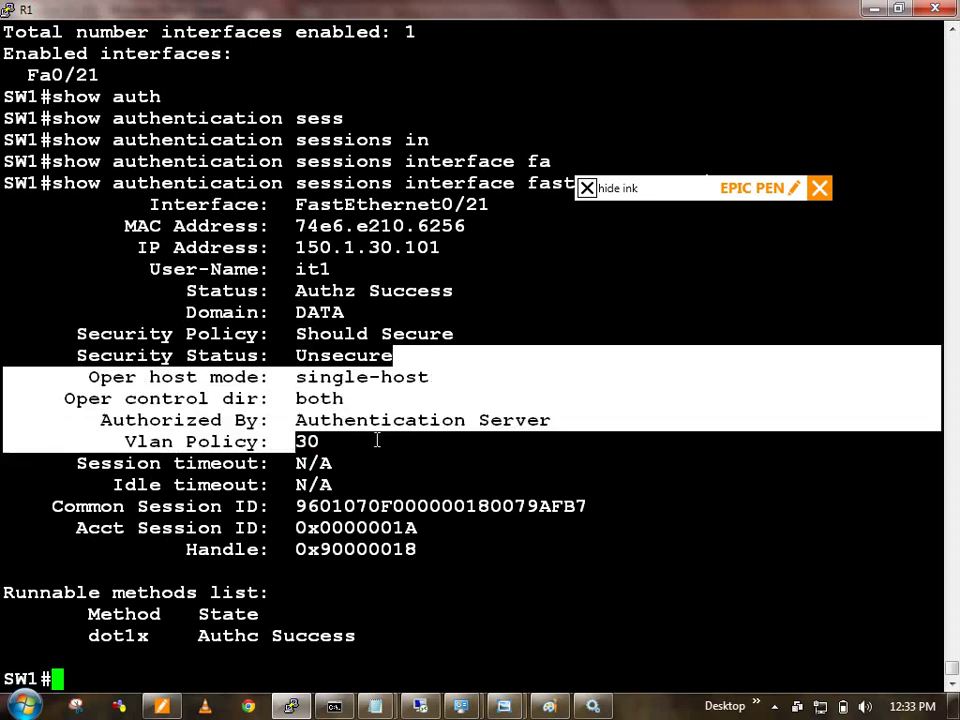
double_click(312, 443)
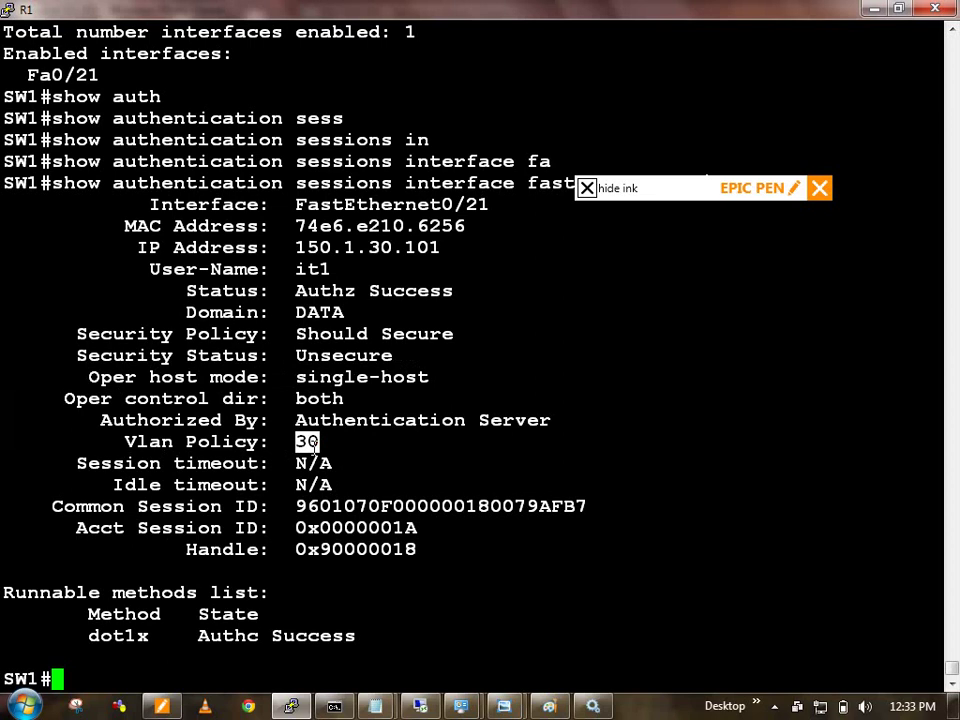
Step: In global configuration mode, configure 'radius-server vsa send authentication' on SW1
key("Return")
type("conf t")
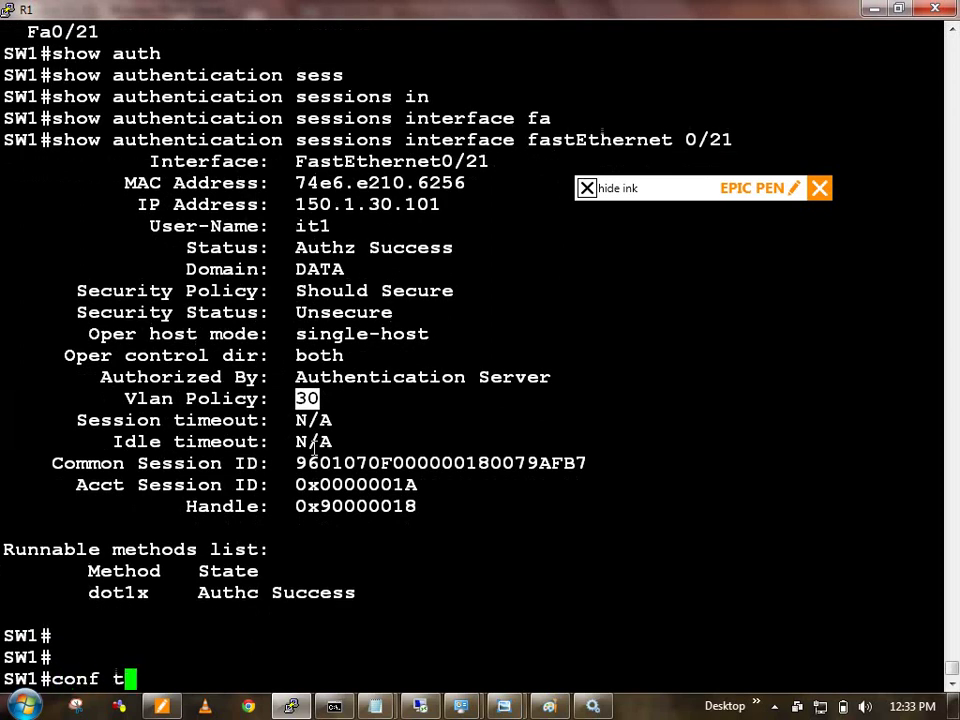
key("Return")
type("rad")
key("Tab")
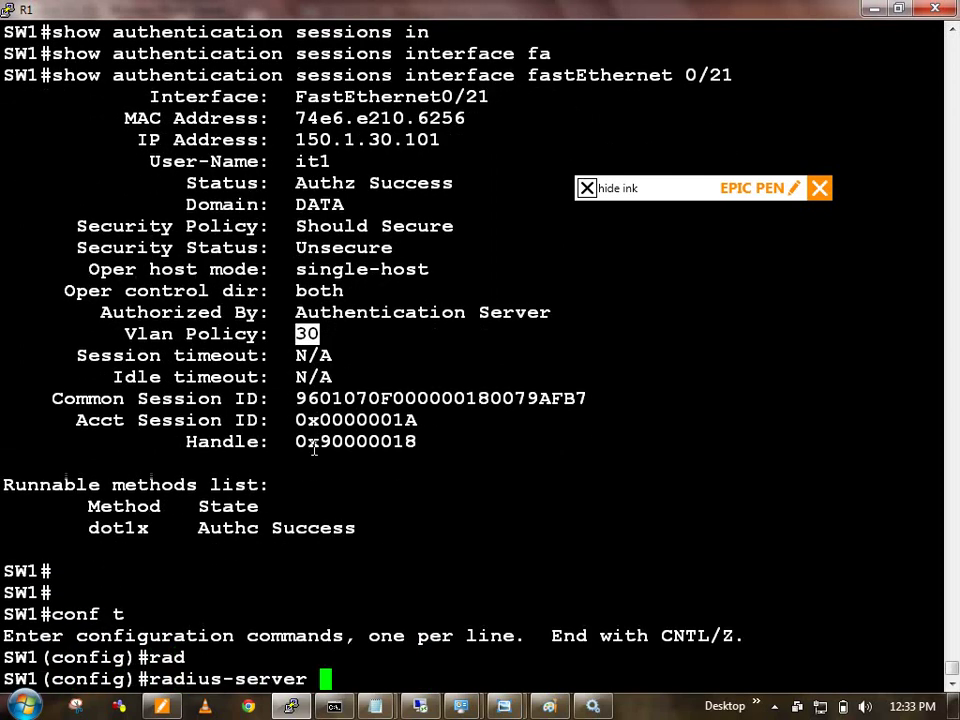
type("se")
key("Tab")
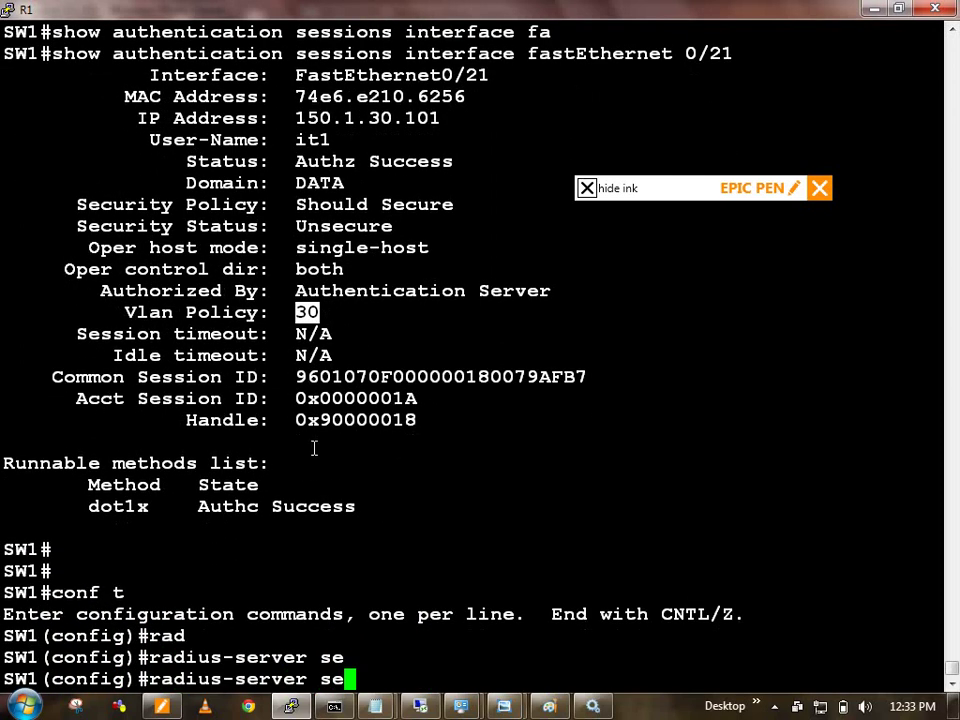
key("BackSpace")
key("BackSpace")
type("vsa")
key("Tab")
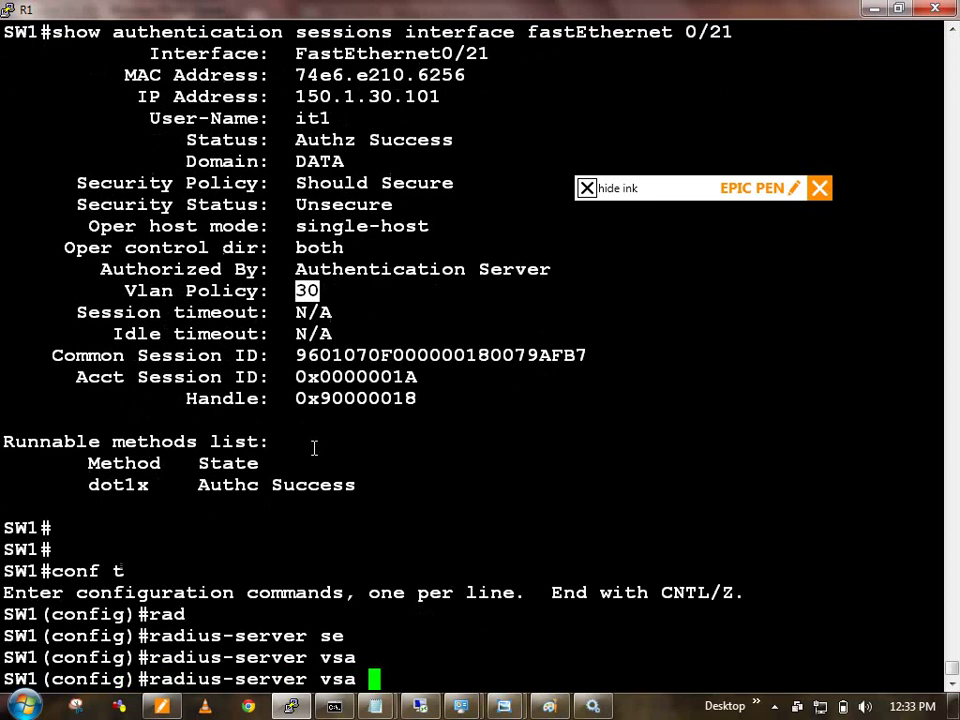
type("se")
key("Tab")
type("auth")
key("Tab")
key("Return")
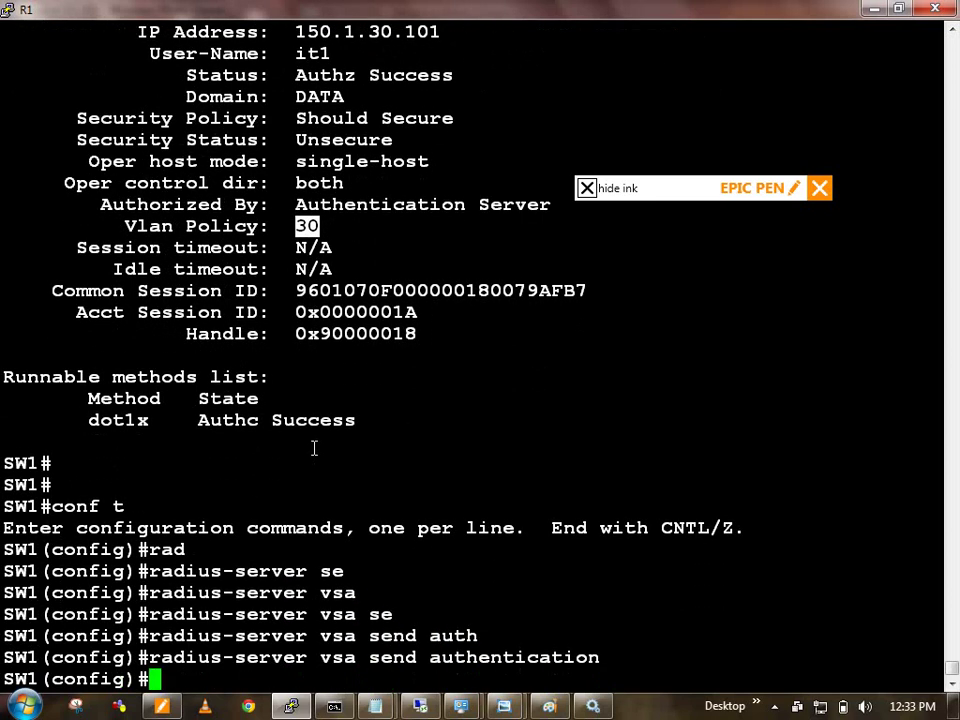
Step: Exit configuration mode back to the privileged prompt
type("exu")
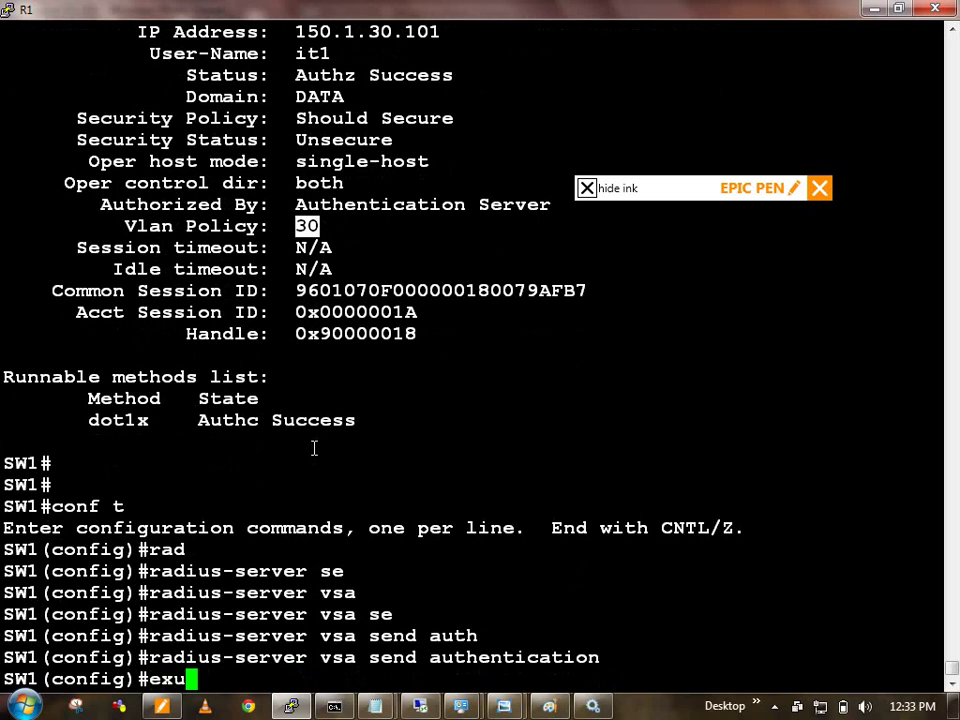
key("Return")
type("exi")
key("Return")
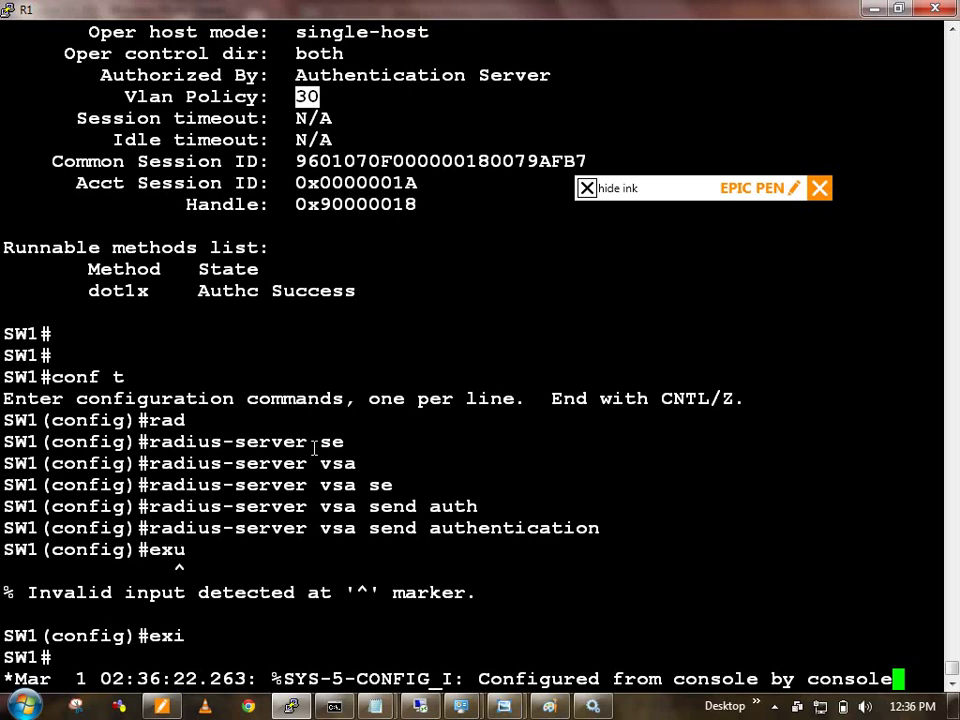
key("Return")
key("Return")
key("Return")
type("show ip de")
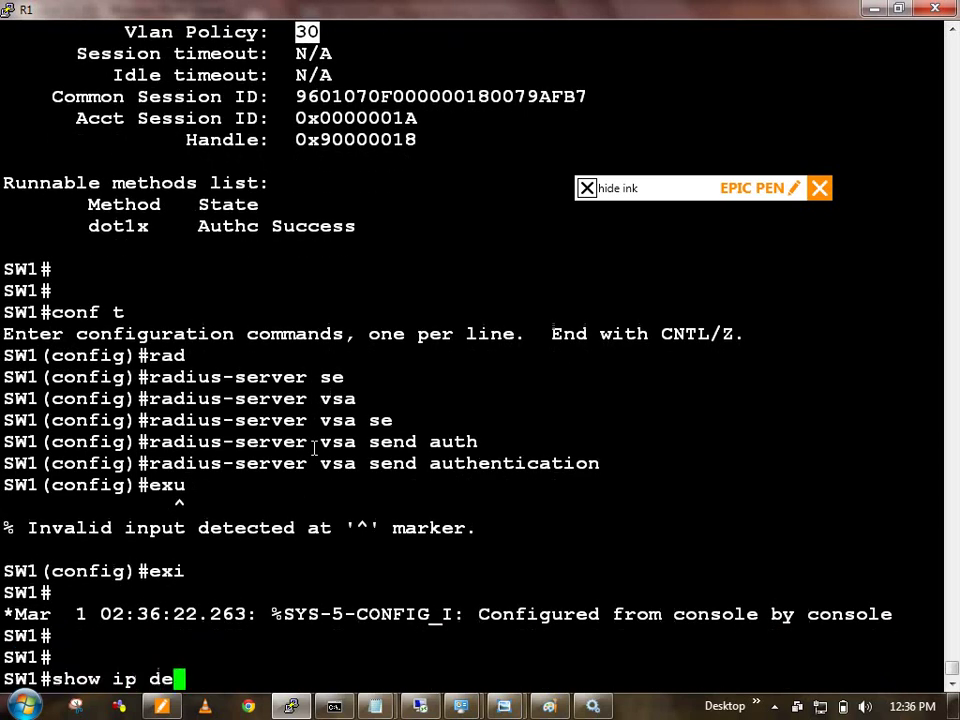
type("v")
key("Tab")
type("tra")
key("Tab")
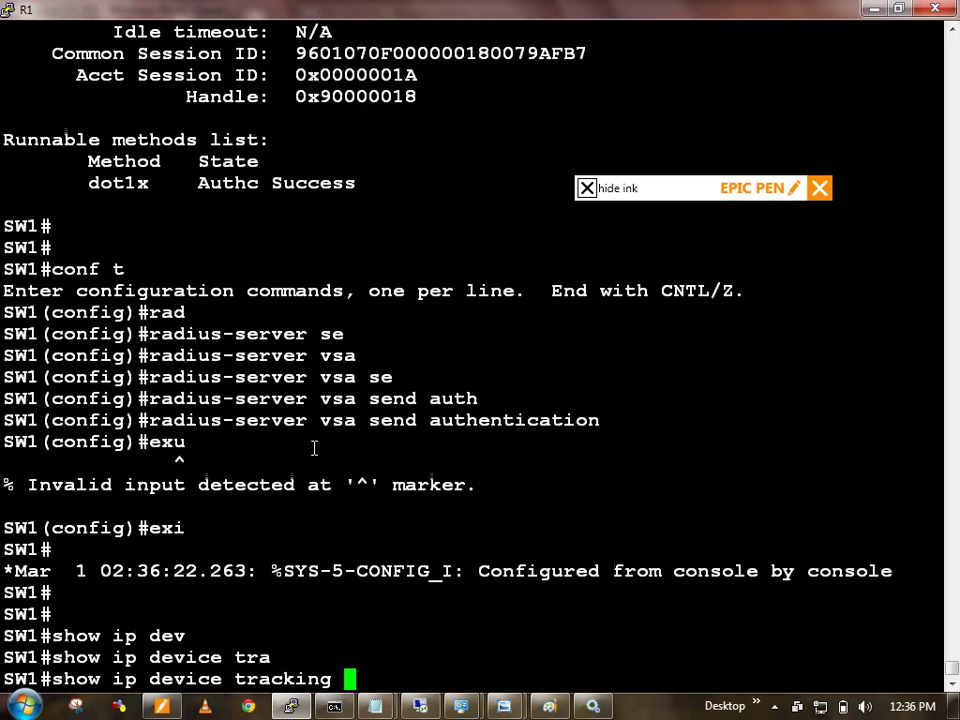
type("all")
key("Return")
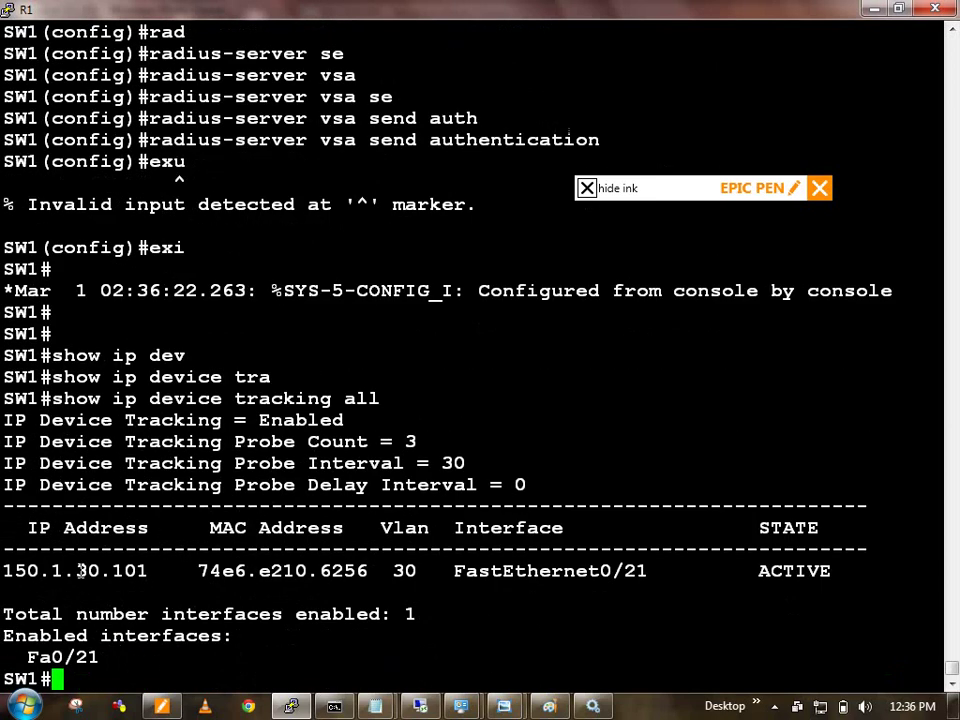
double_click(80, 570)
type("show aut")
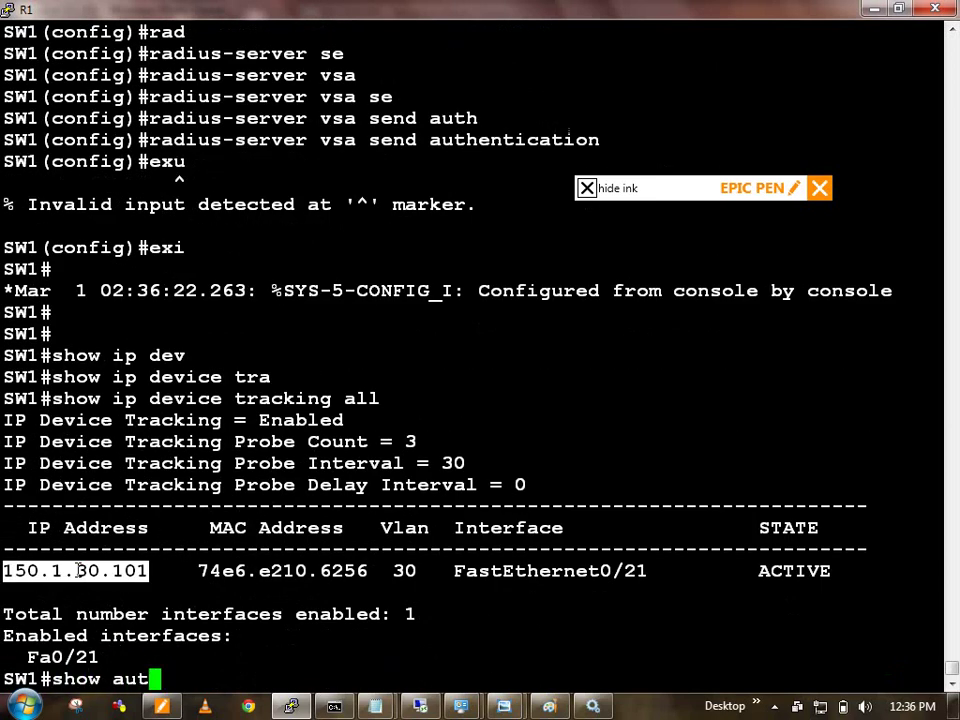
type("h")
key("Tab")
type("sess")
key("Tab")
type("in")
key("Tab")
type("fa")
key("Tab")
type("0/")
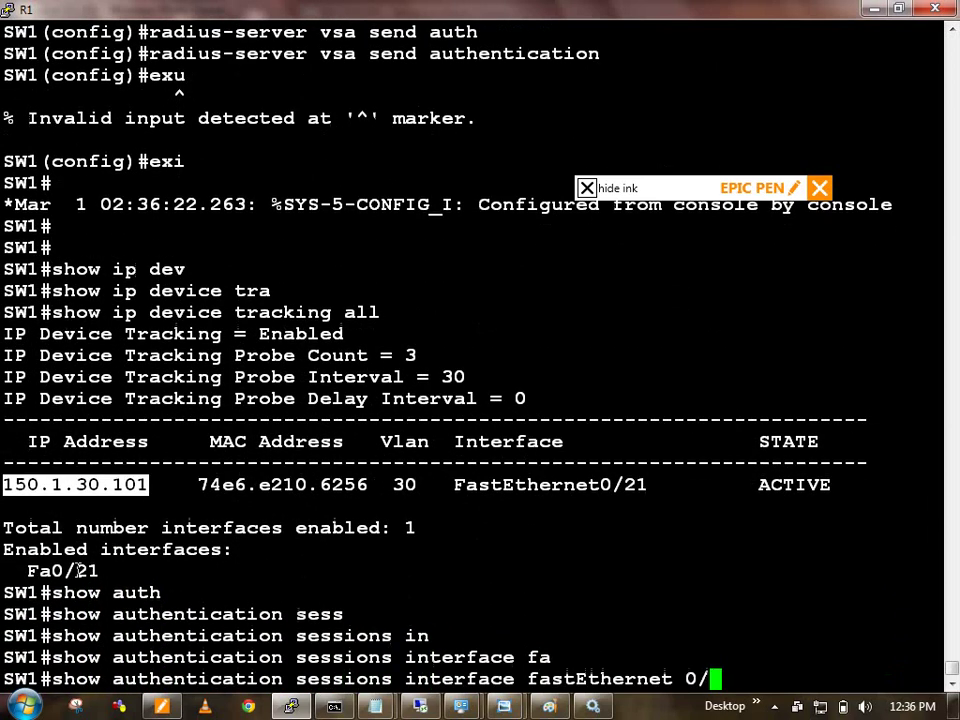
type("21")
key("Return")
key("Up")
key("BackSpace")
type("21")
key("Return")
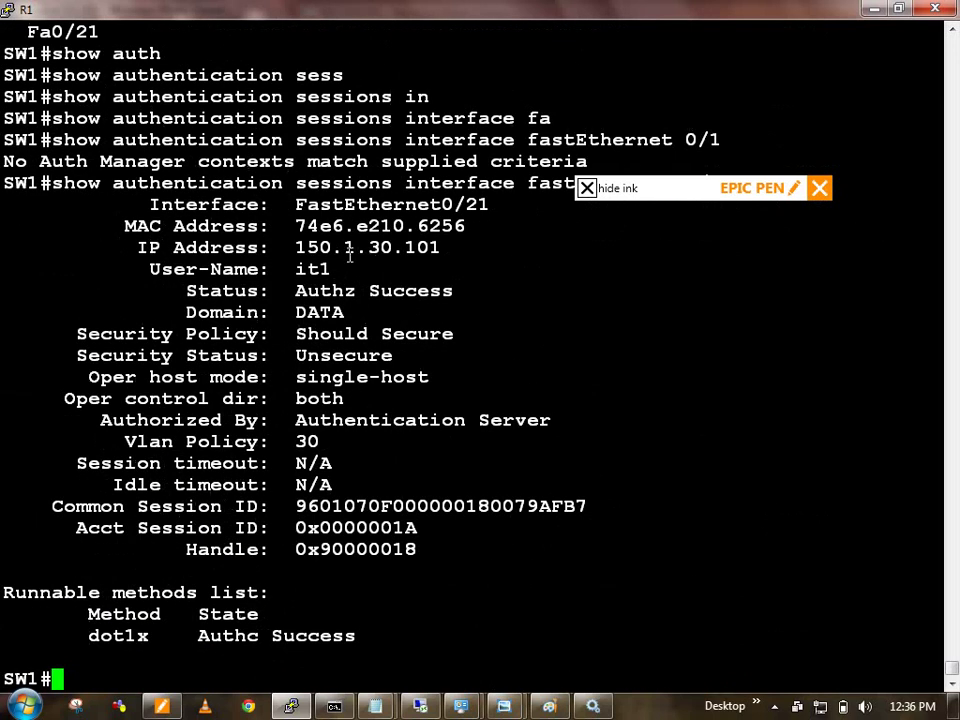
double_click(349, 252)
double_click(354, 230)
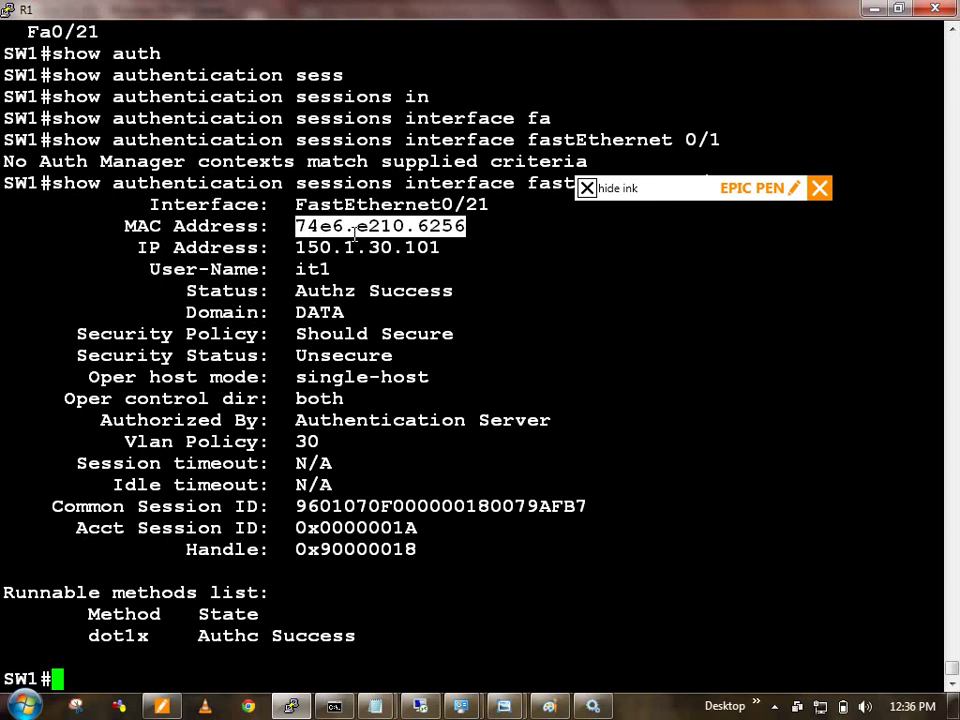
triple_click(356, 246)
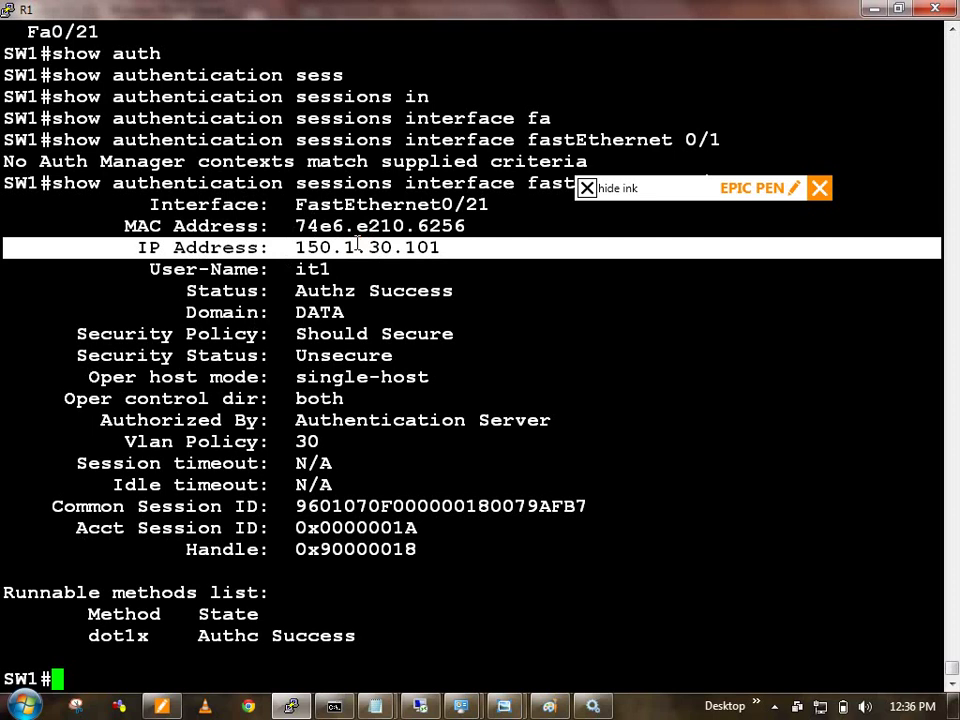
mouse_move(375, 706)
left_click(343, 634)
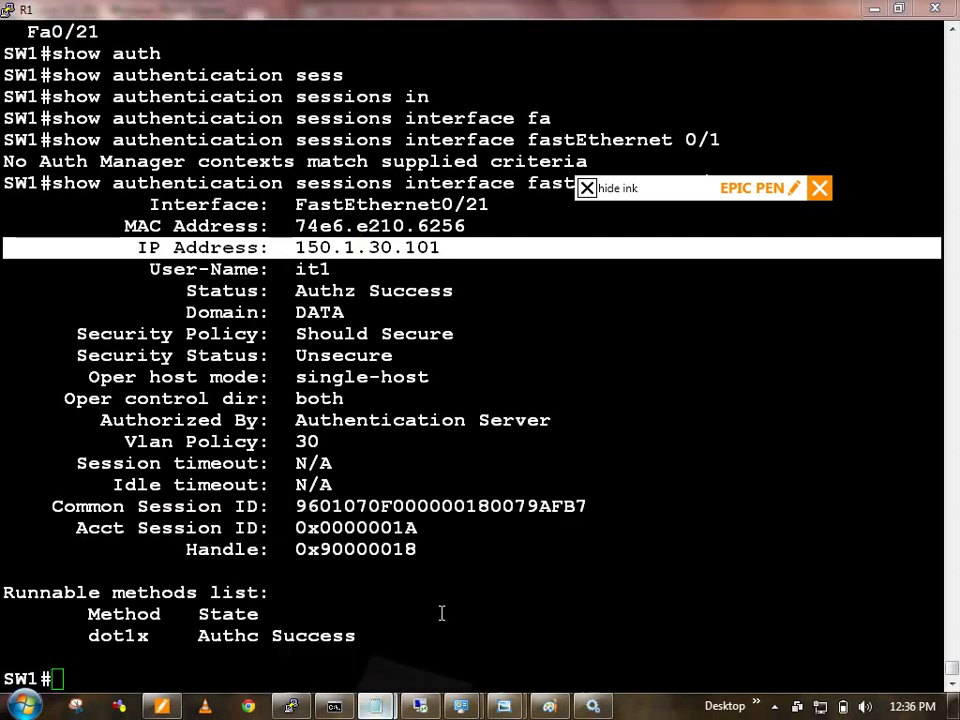
Step: Add a dashed separator line and the heading '1.2 Vlan Assignment'
key("Return")
type("\\")
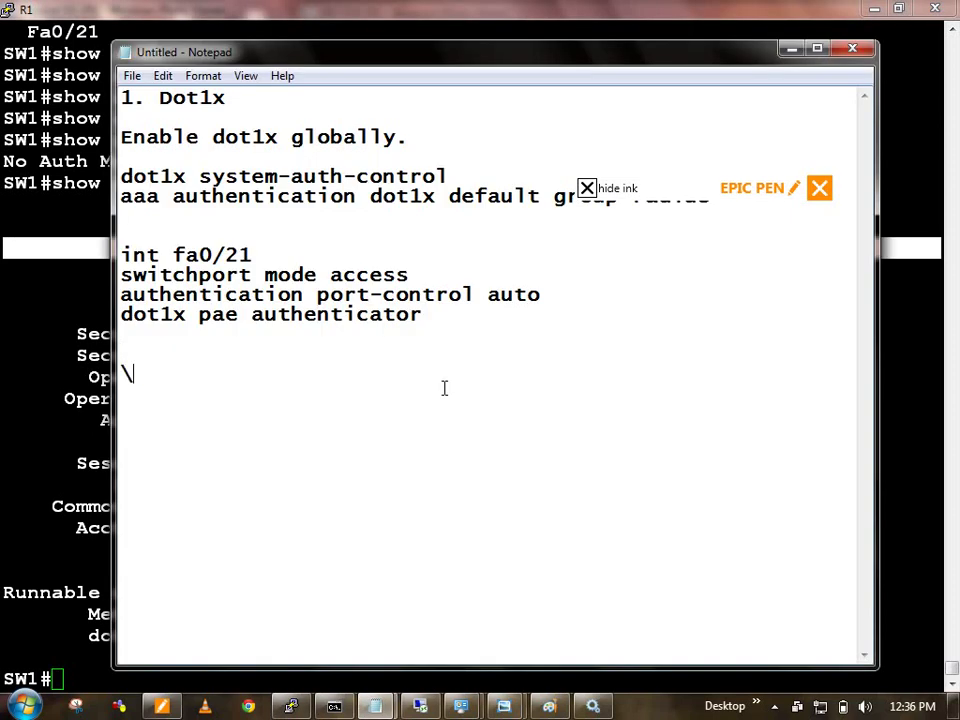
type("--")
key("BackSpace")
key("BackSpace")
key("BackSpace")
type("----------")
key("Return")
key("Return")
type("1.2 ")
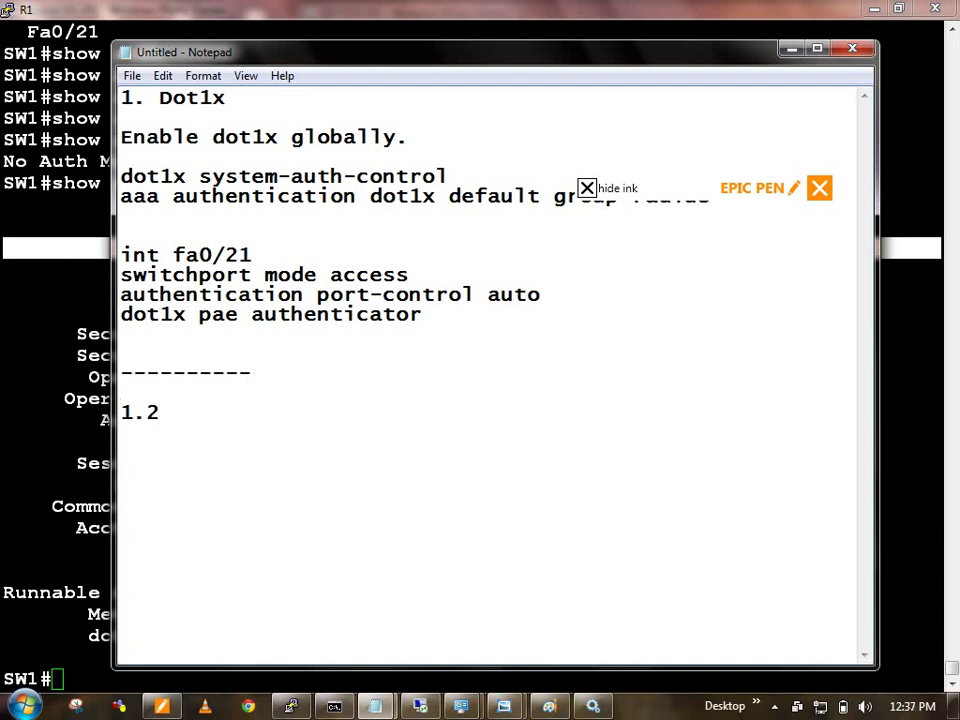
type("Vla")
key("BackSpace")
type("m")
key("BackSpace")
type("n Assigne")
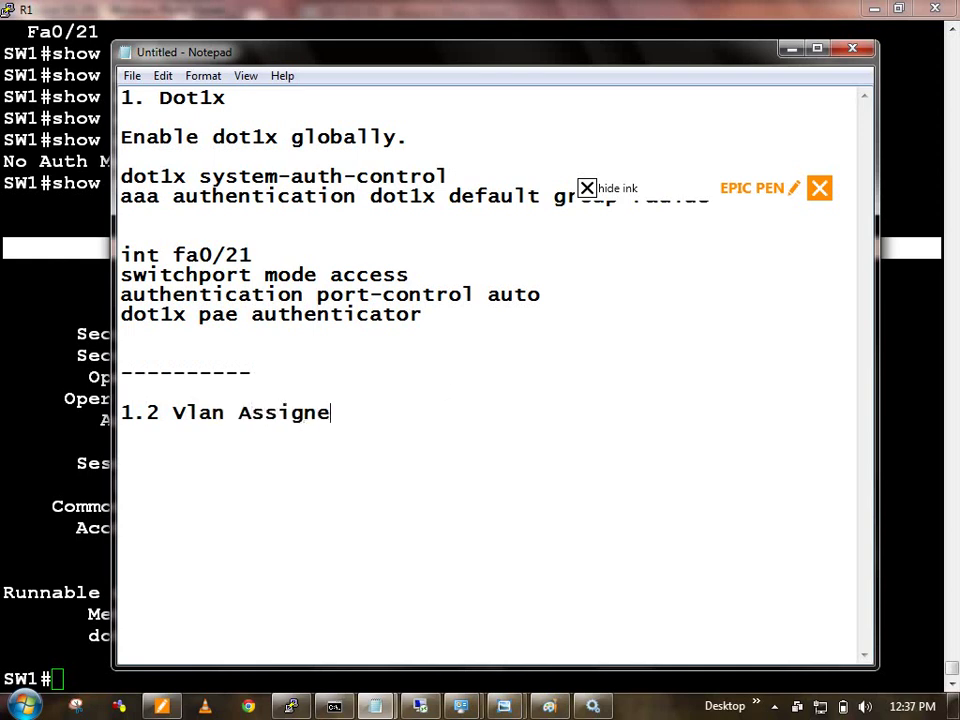
key("BackSpace")
type("ment")
key("Return")
key("Return")
Step: Note 'aaa authorization network default group radius' under the VLAN heading
type("int fa0/")
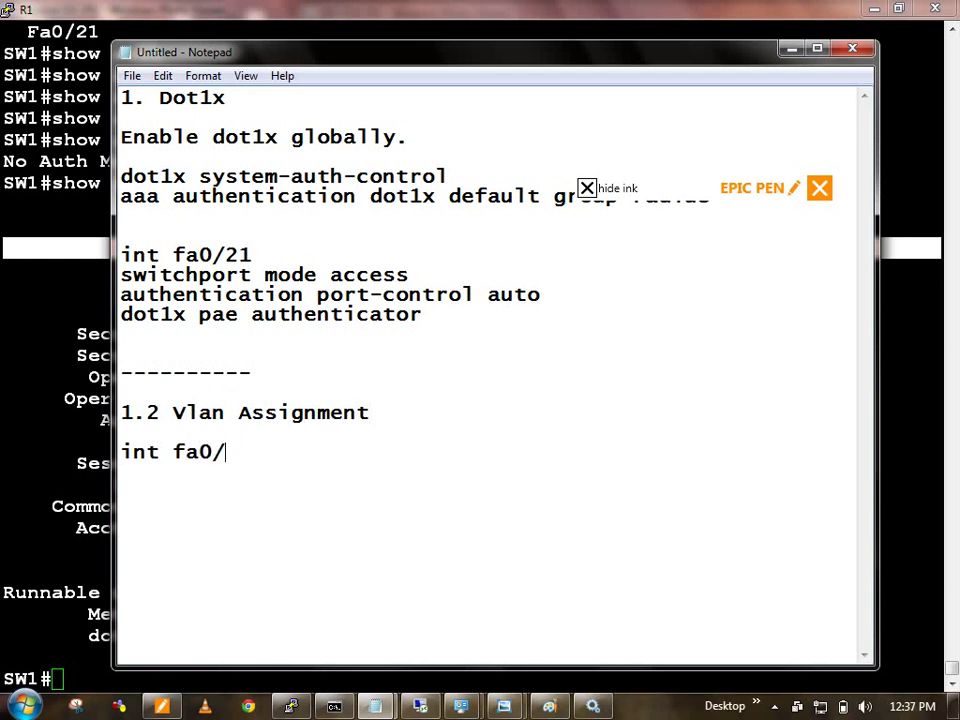
type("21")
key("BackSpace")
key("BackSpace")
key("BackSpace")
key("BackSpace")
key("BackSpace")
key("BackSpace")
key("BackSpace")
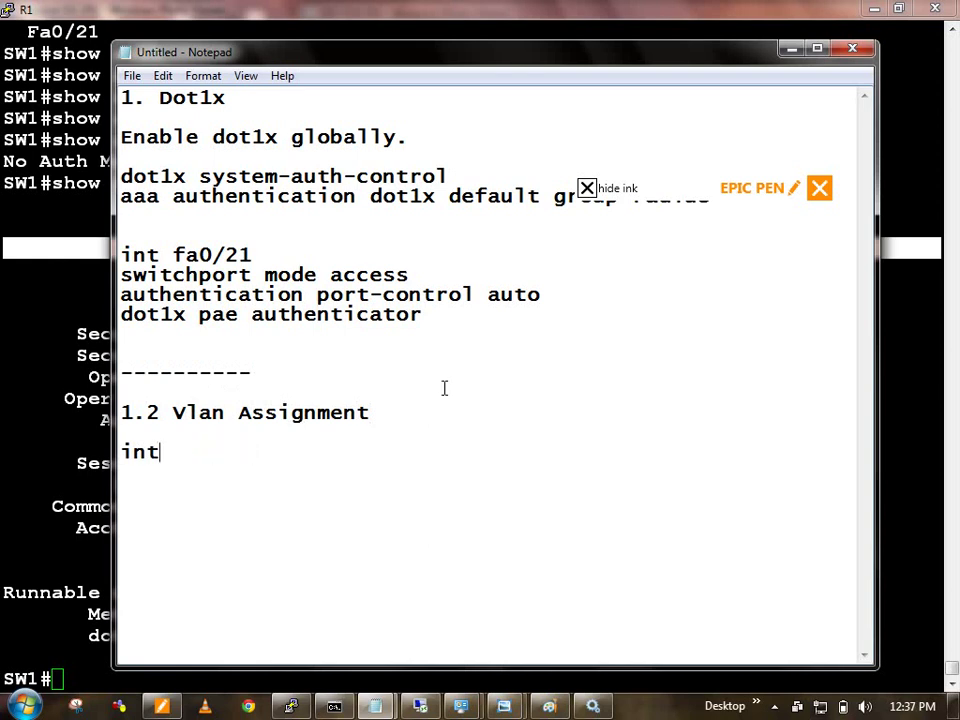
key("BackSpace")
key("BackSpace")
key("BackSpace")
type("aaa authori")
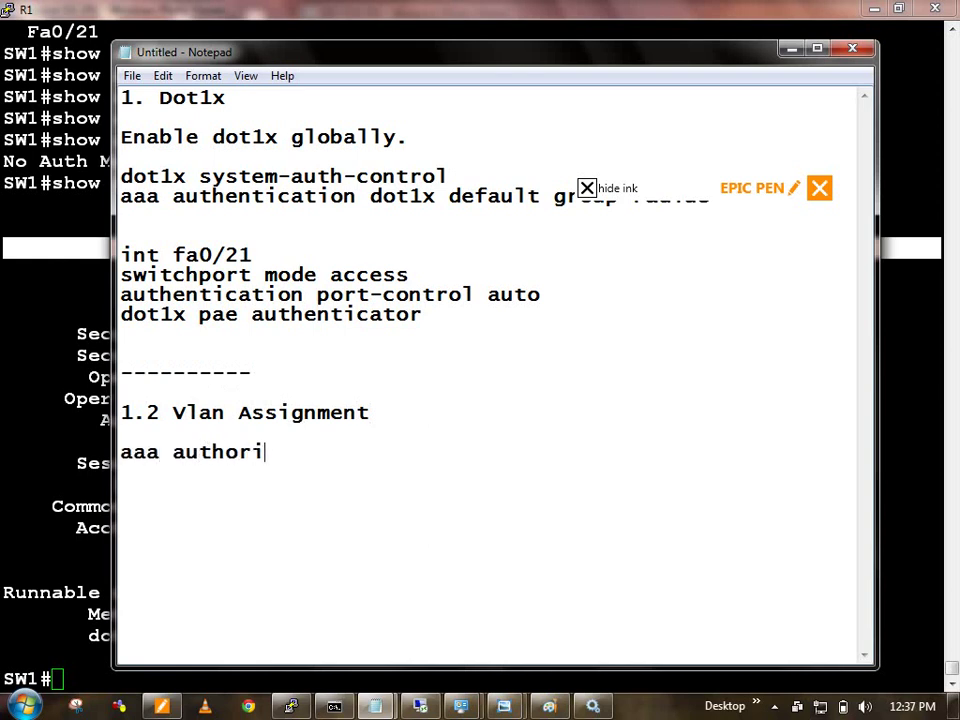
type("zation net")
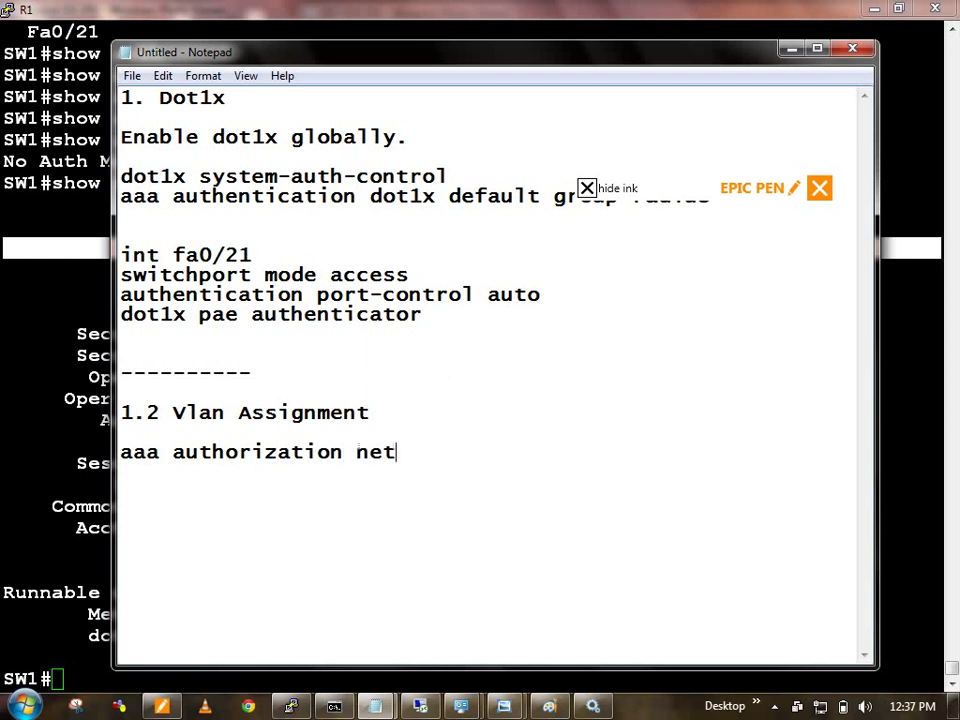
type("work default ")
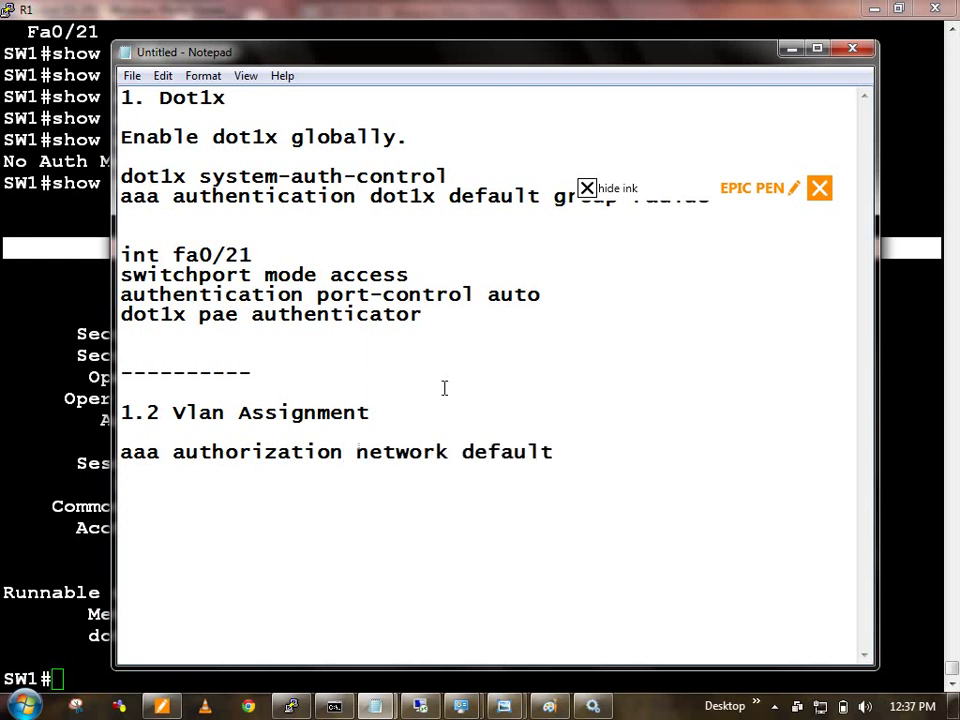
type("group rad")
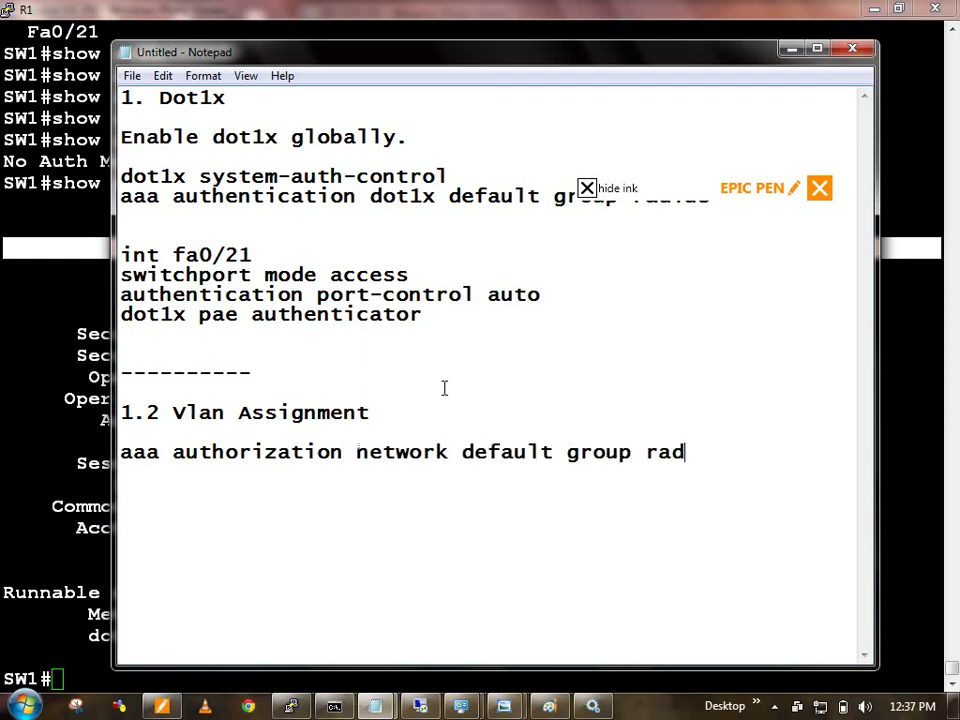
type("ius")
key("Return")
key("Return")
Step: Add '1.3 dACL assignment' with 'ip device tracking' and 'radius-server vsa send authentication' lines
type("1.3 ")
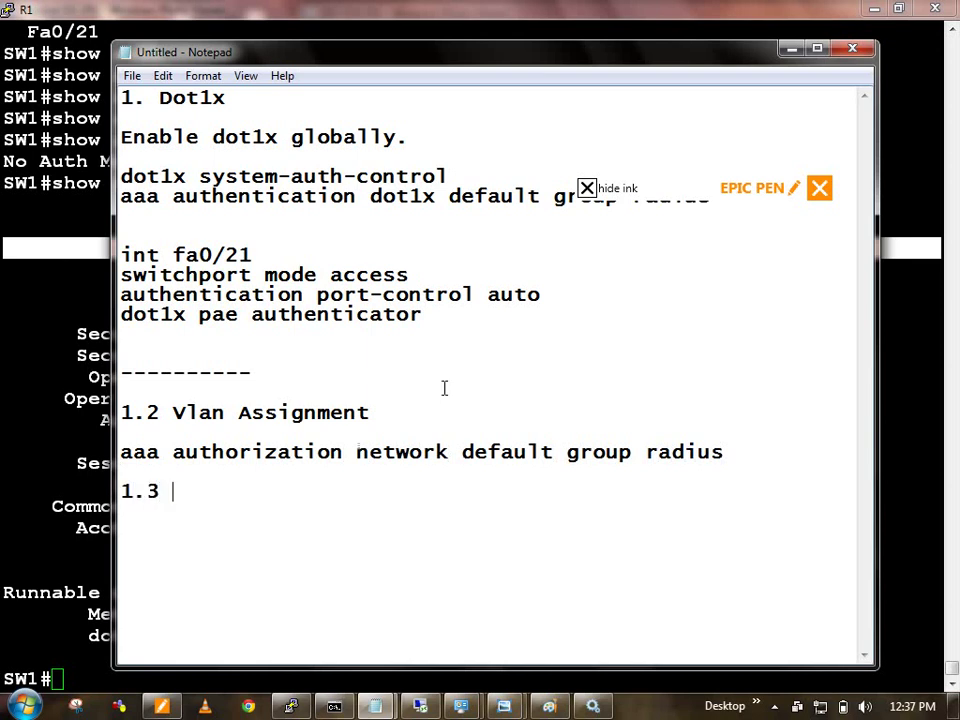
type("dACL assign")
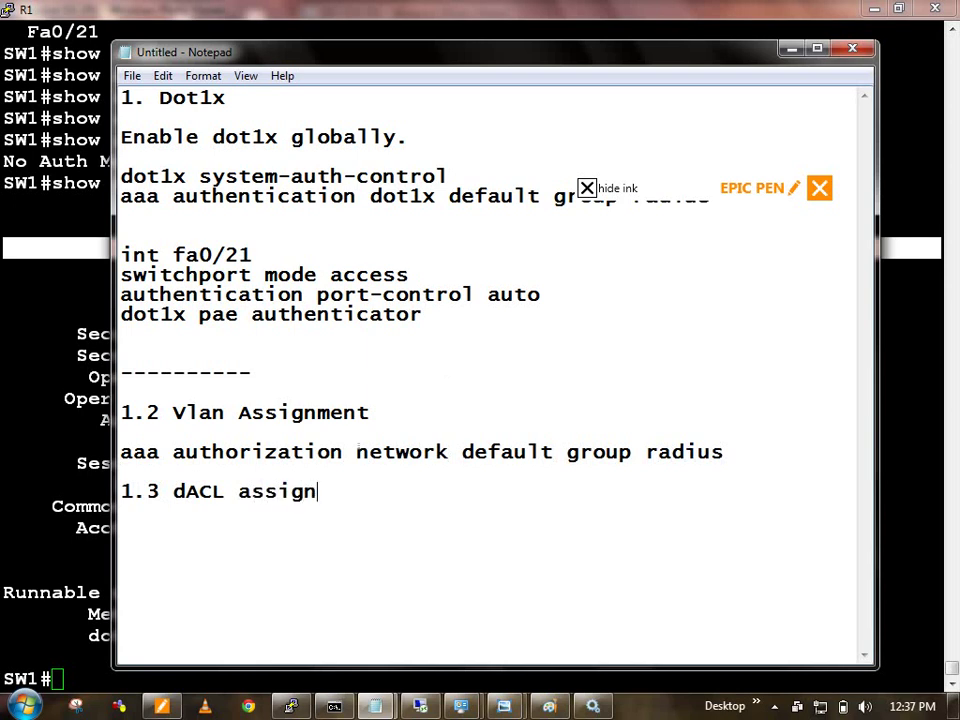
type("ment")
key("Return")
key("Return")
type("i")
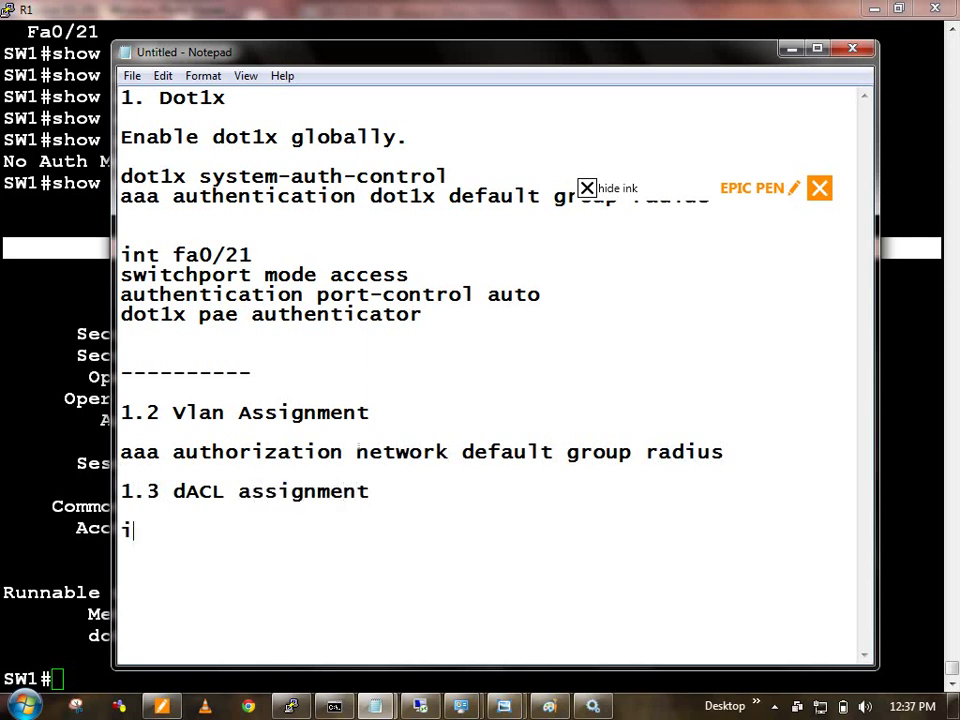
type("p device trac")
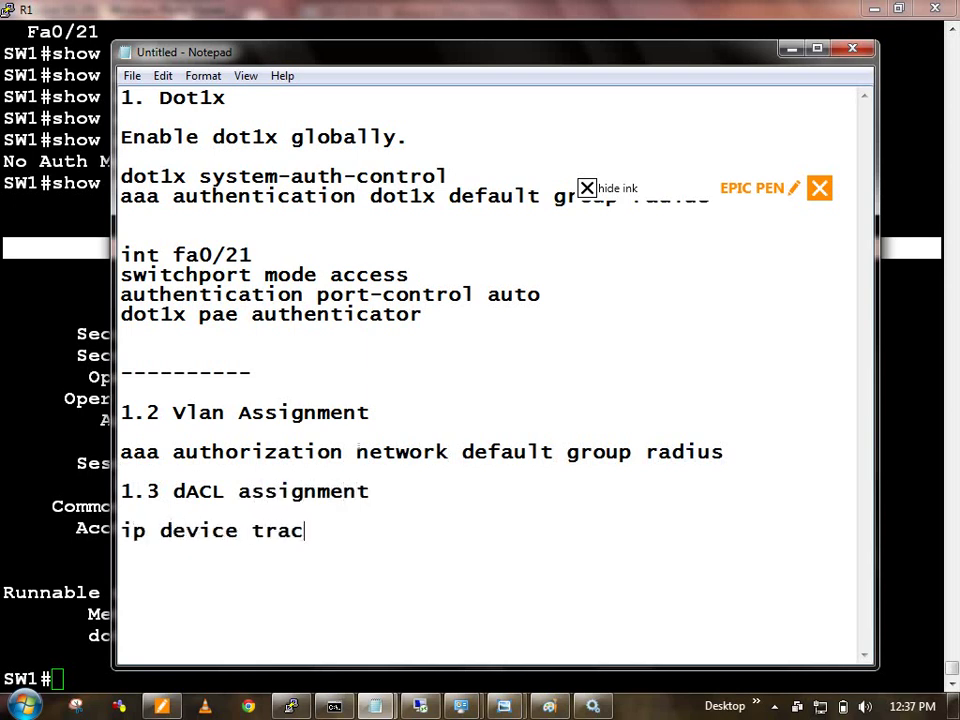
type("king")
key("Return")
type("rad")
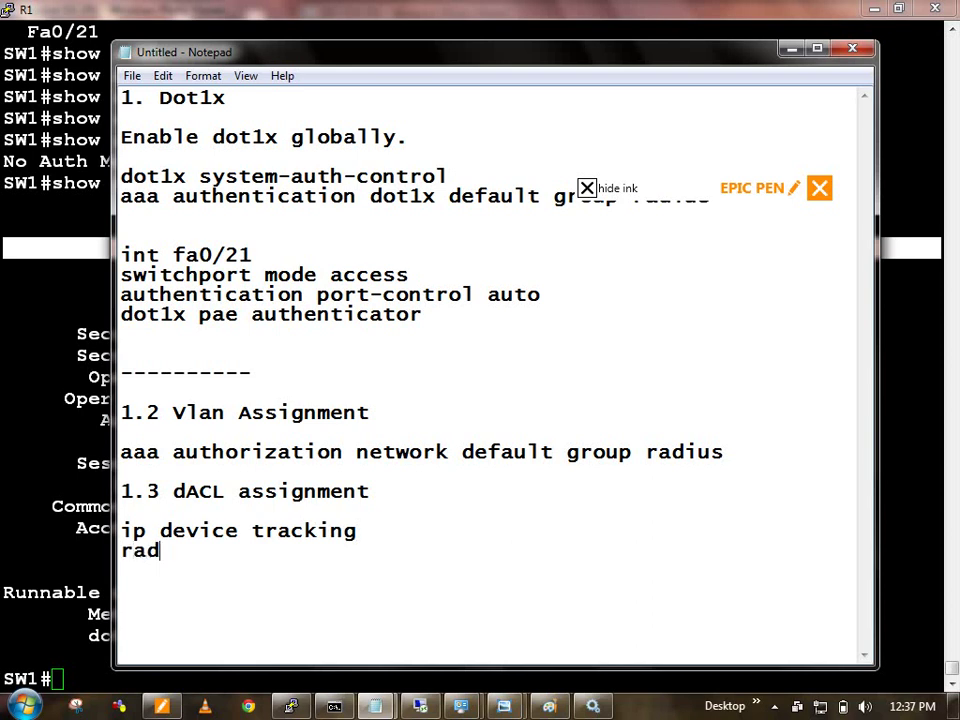
type("ius-server ")
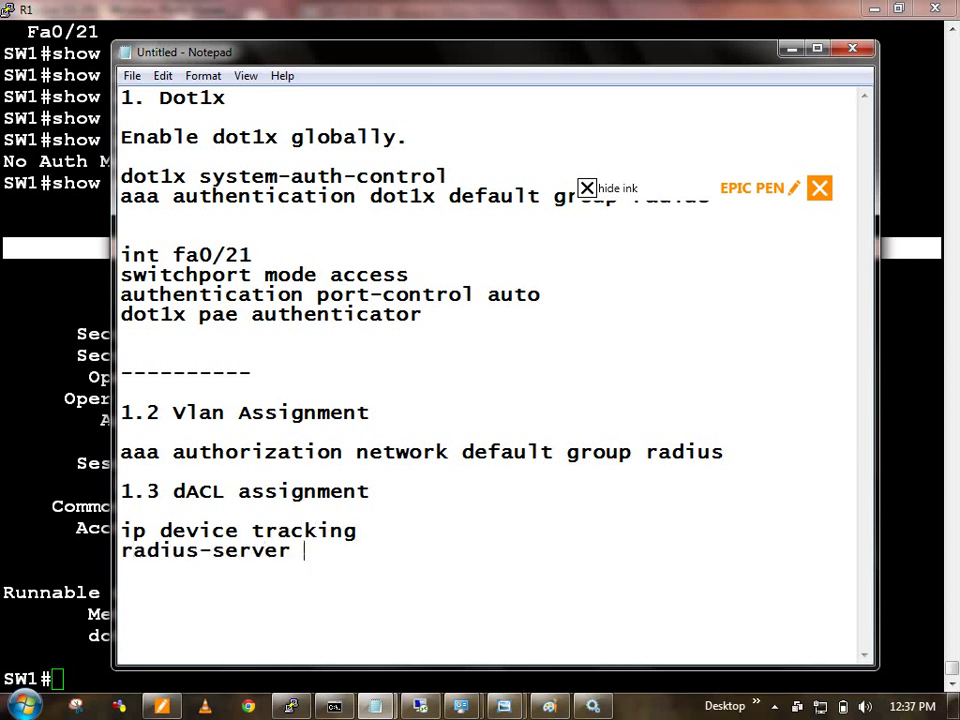
type("v")
key("BackSpace")
type("send authentication.")
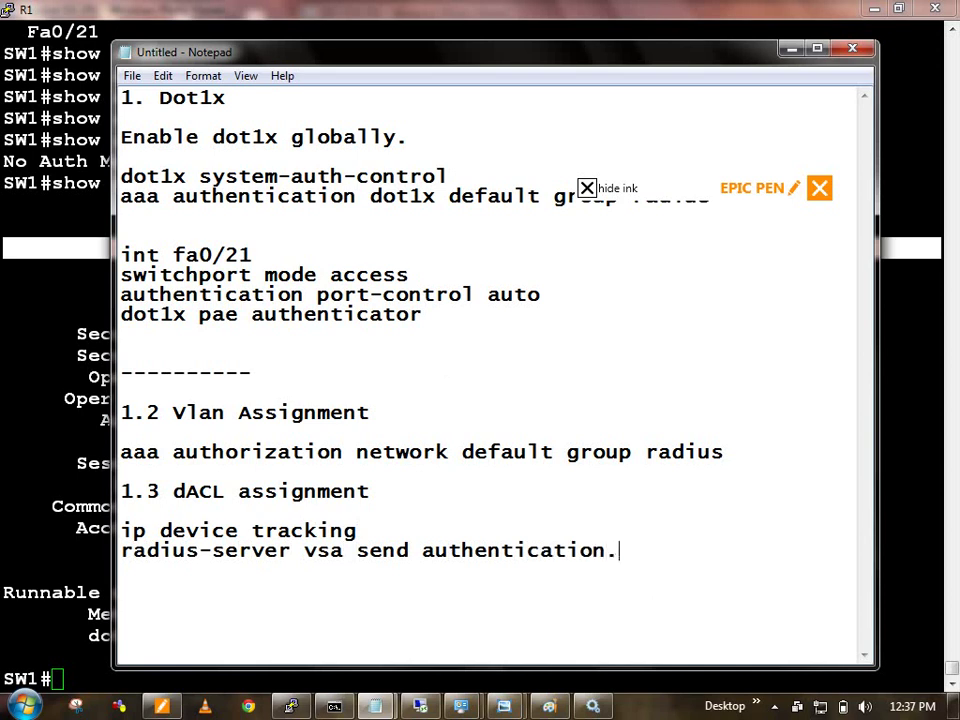
key("Return")
Step: Go to Policy > Results and open Authorization > Downloadable ACLs
left_click(59, 385)
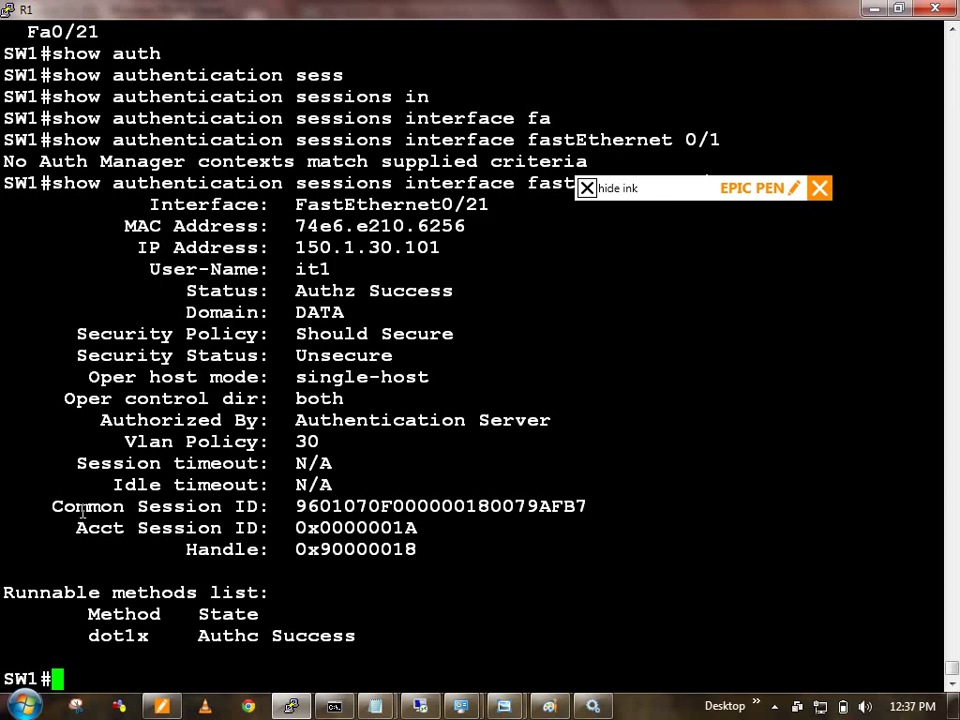
left_click(375, 706)
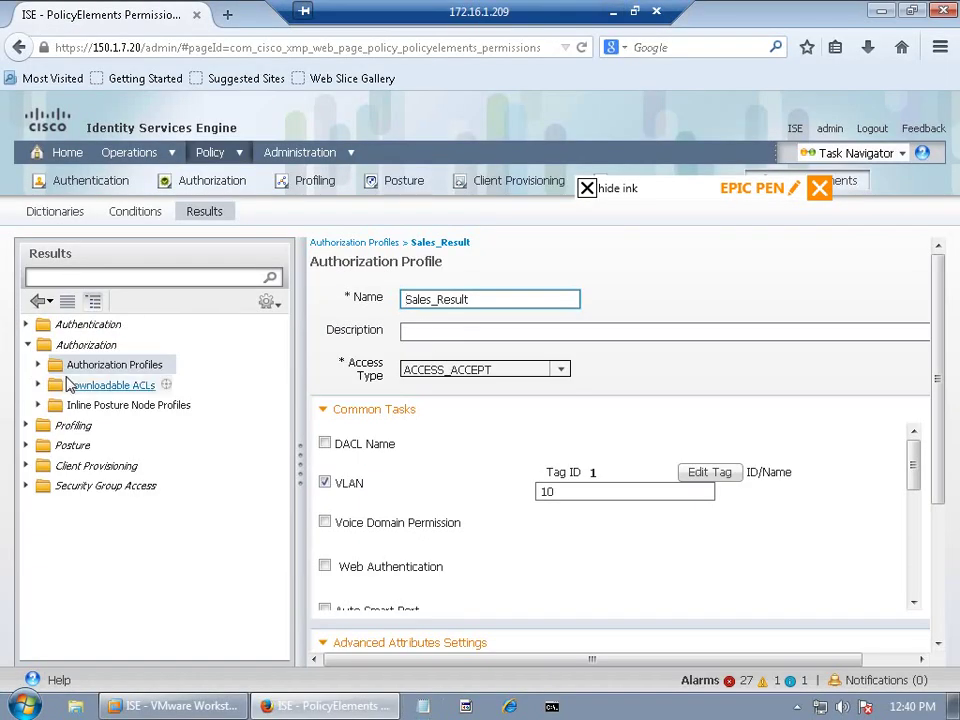
left_click(101, 366)
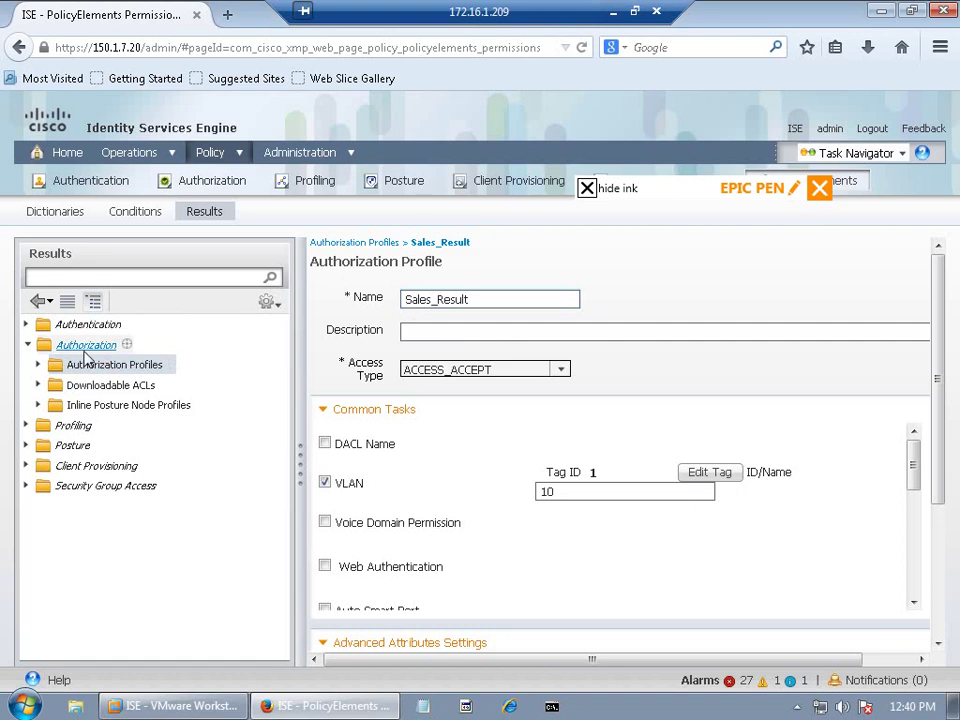
mouse_move(210, 153)
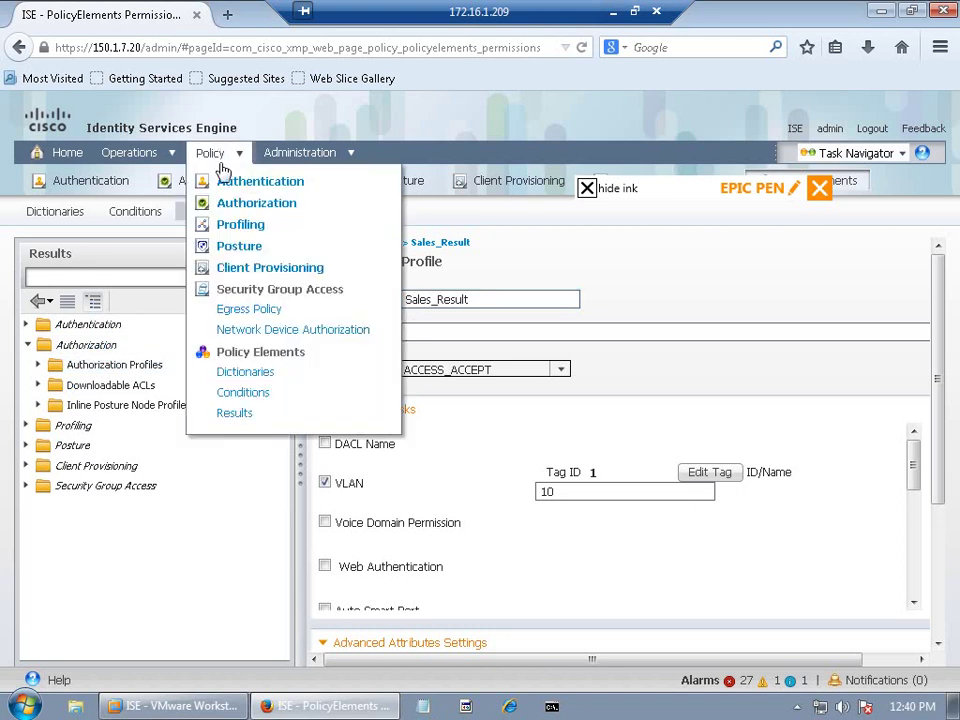
left_click(236, 413)
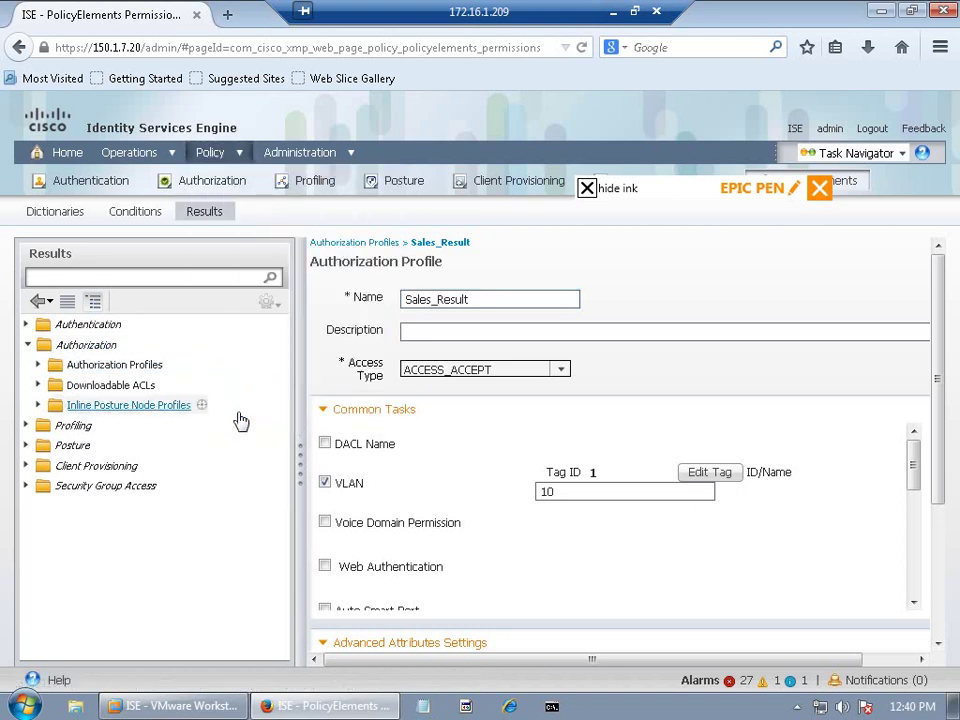
left_click(28, 346)
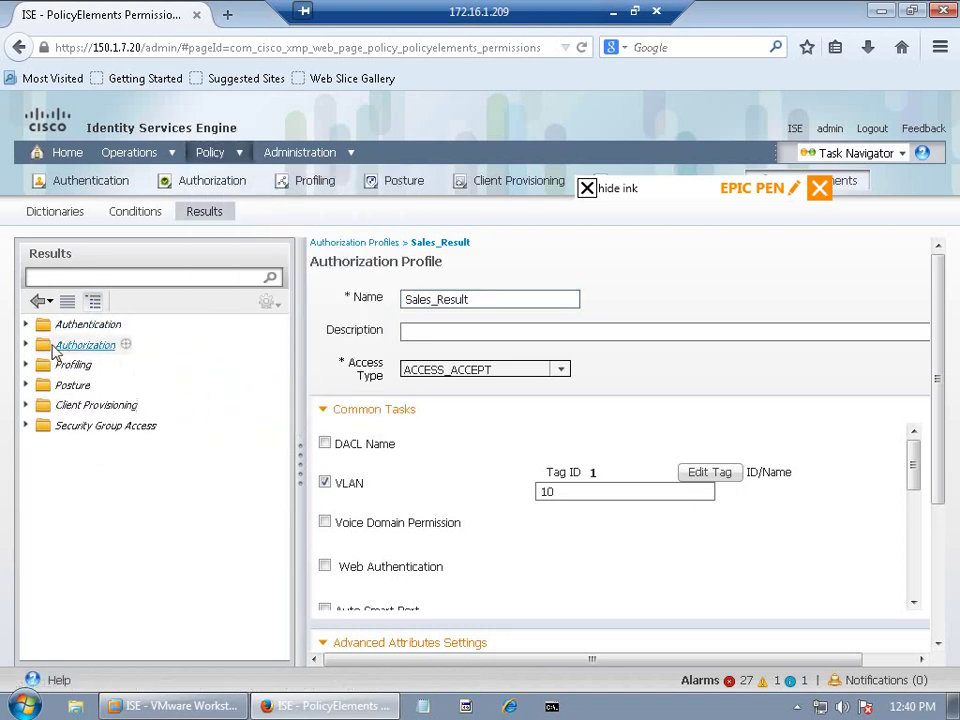
left_click(27, 345)
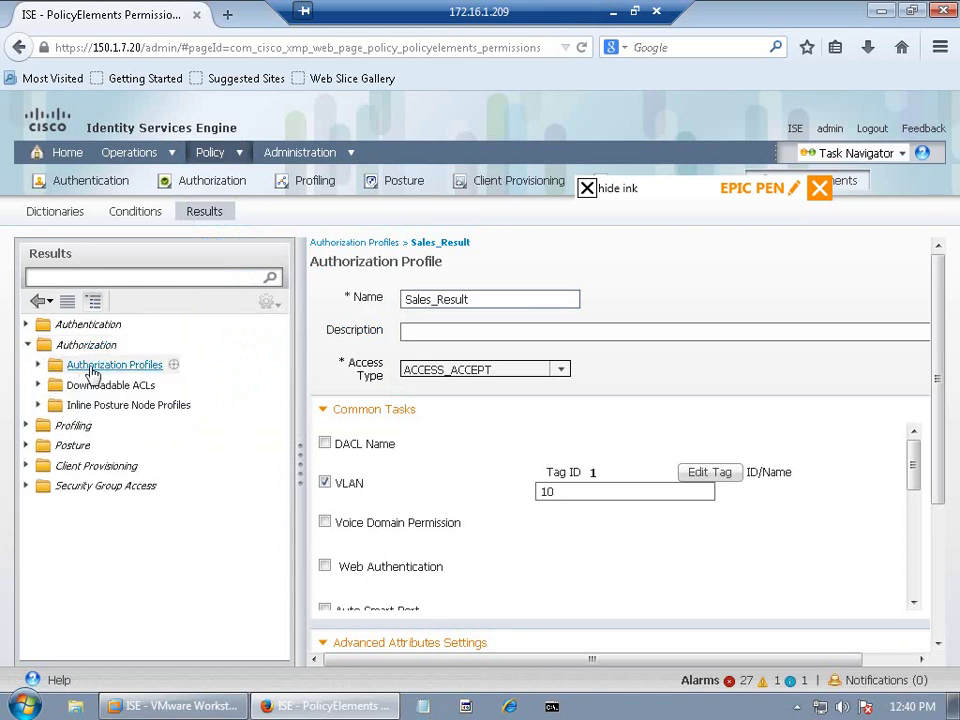
left_click(108, 386)
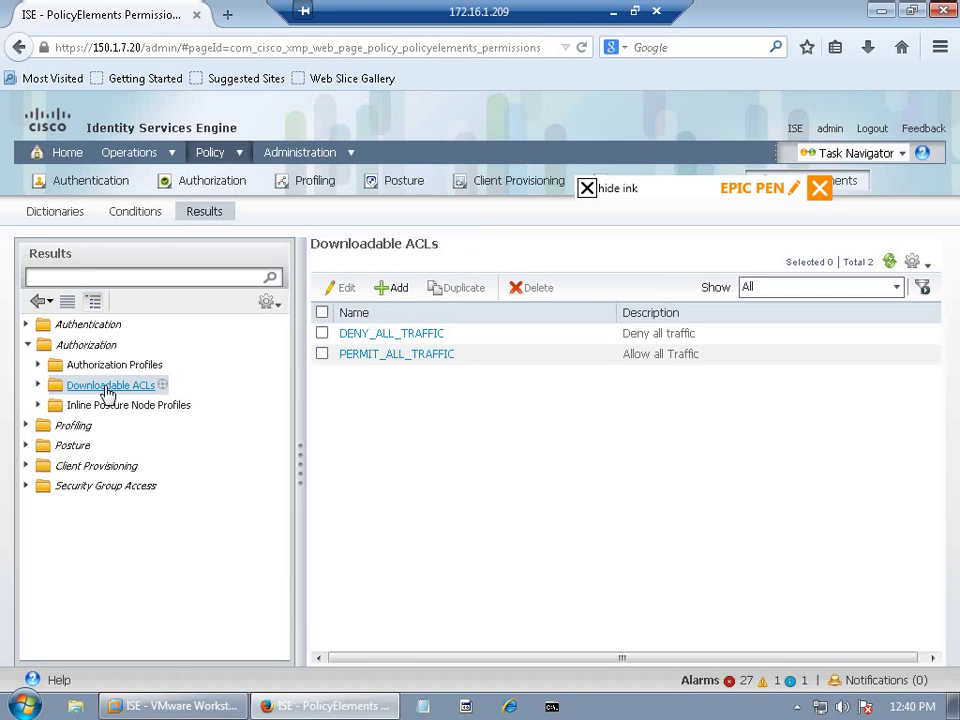
Step: Add Sales_ACL with rules 'deny ip any host 150.1.7.20' and 'permit ip any any', and submit
left_click(399, 287)
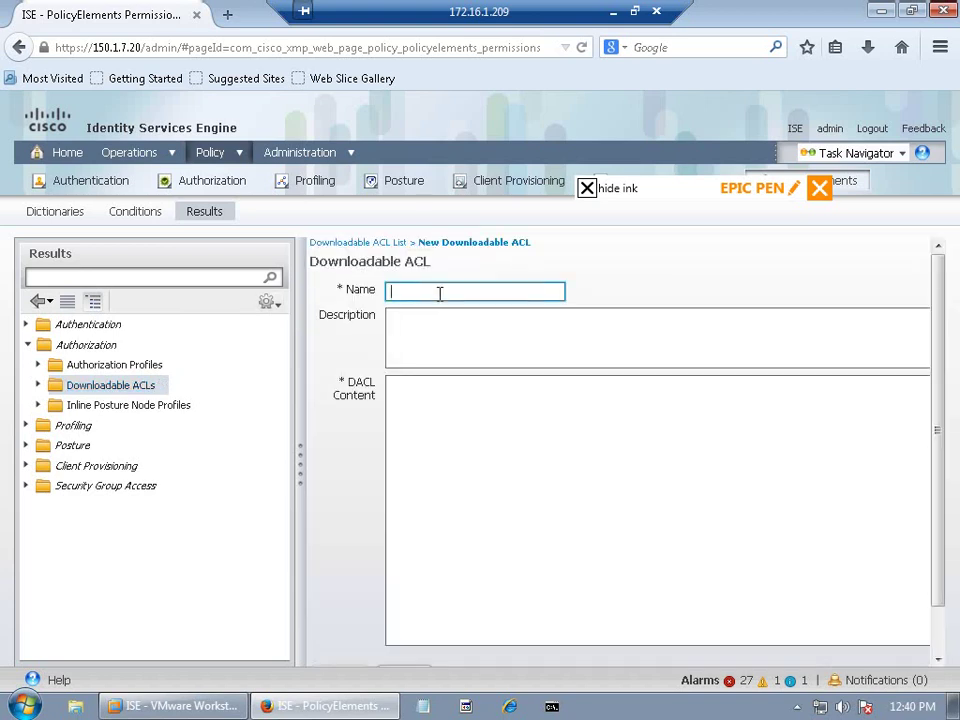
type("Sales_ACL")
left_click(475, 453)
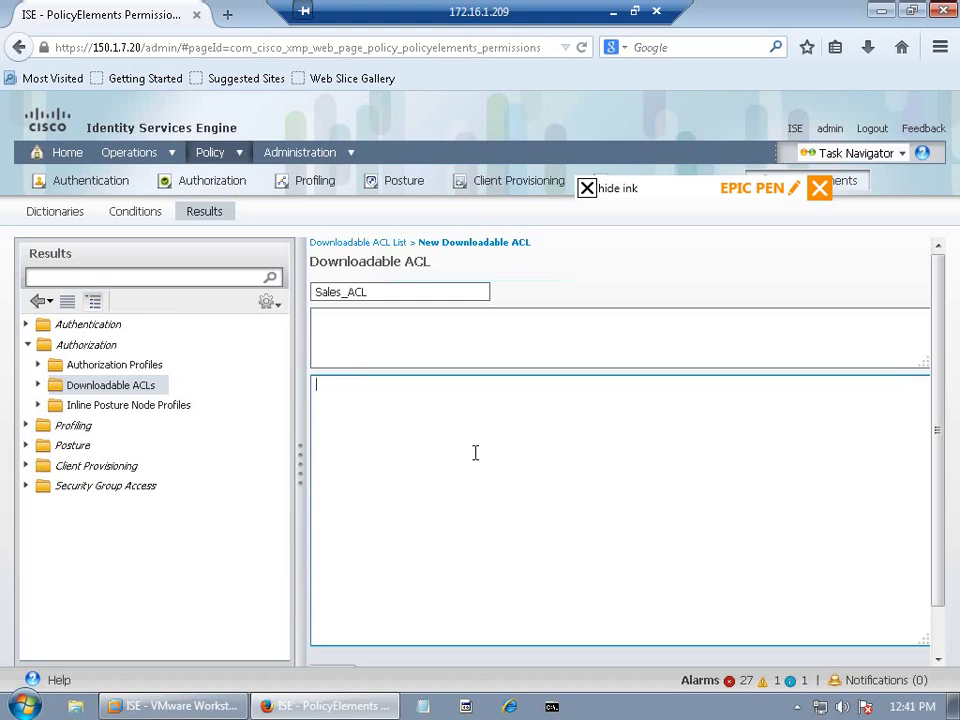
type("deny ip any host 1")
type("50.")
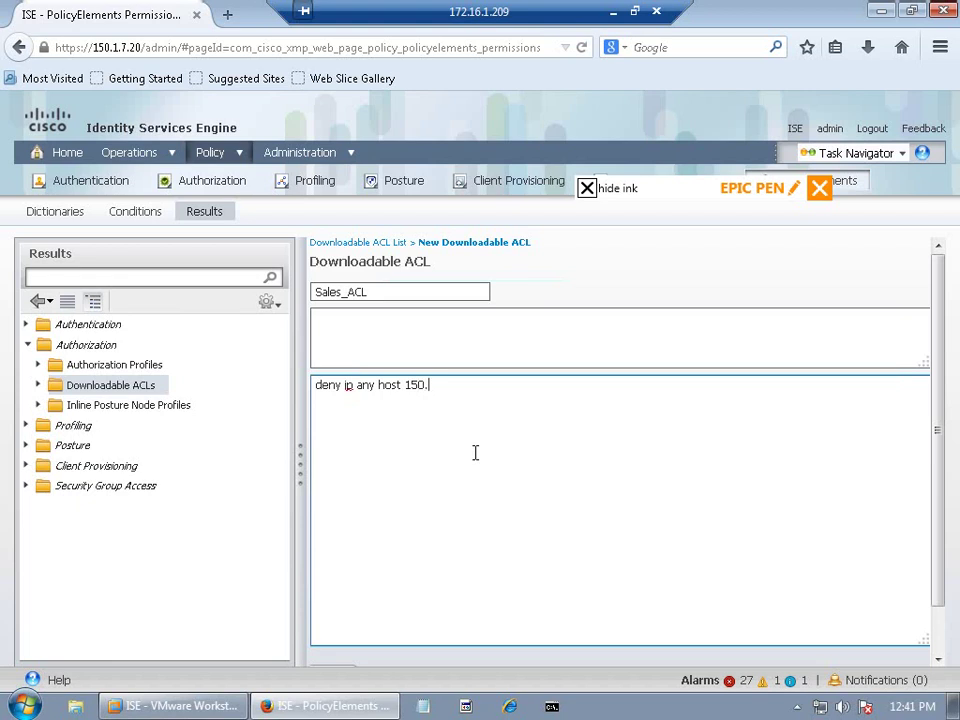
type("1.7.20")
key("Return")
type("permit ip any any")
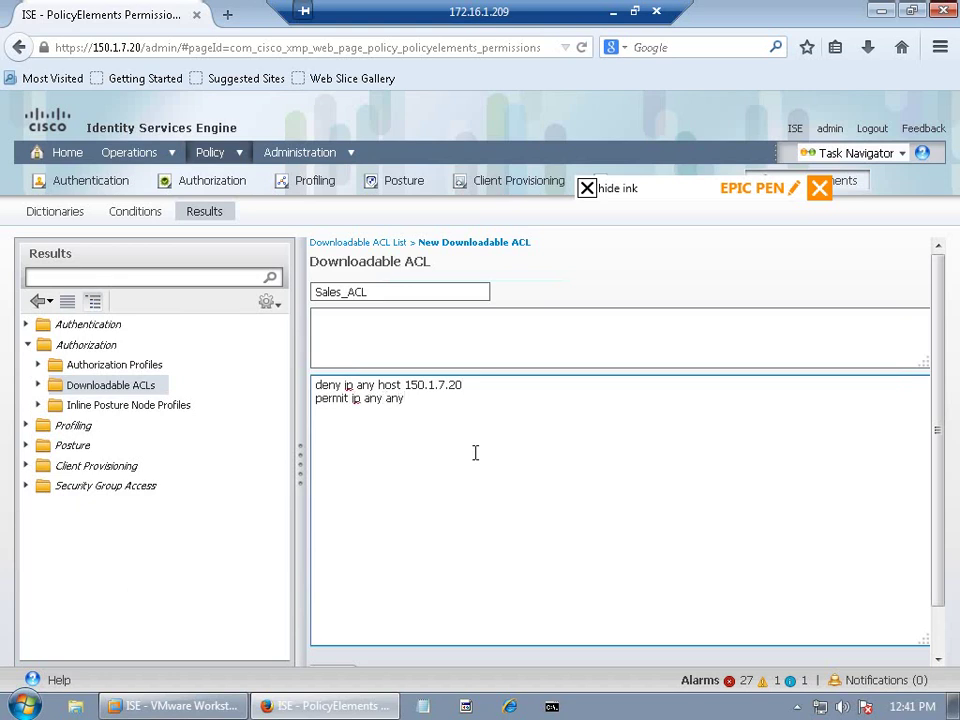
left_click_drag(940, 411, 922, 497)
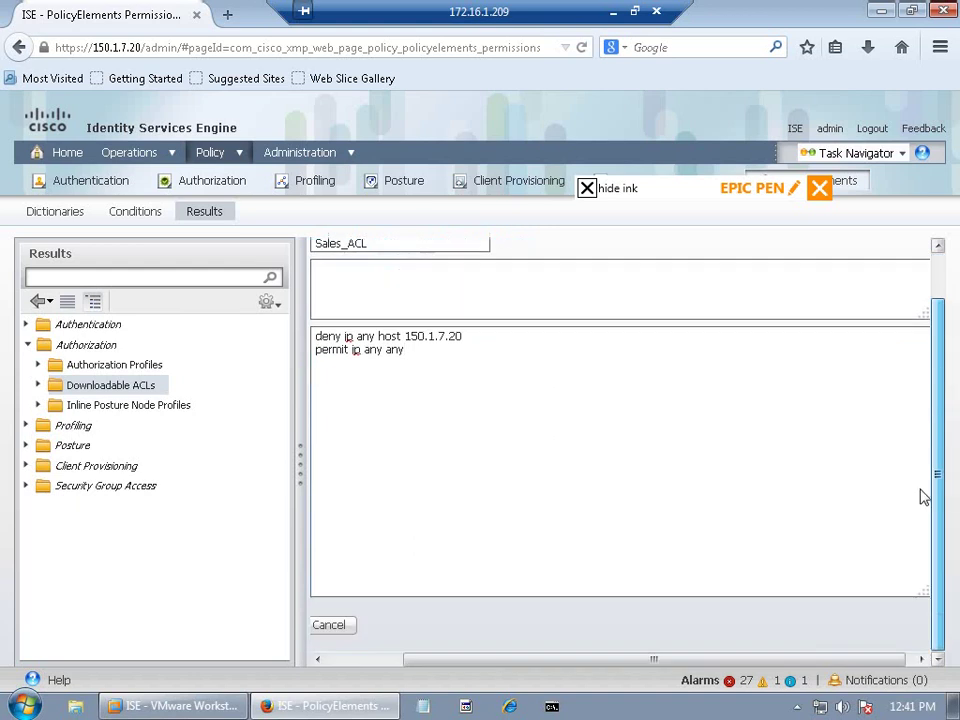
left_click_drag(407, 659, 322, 654)
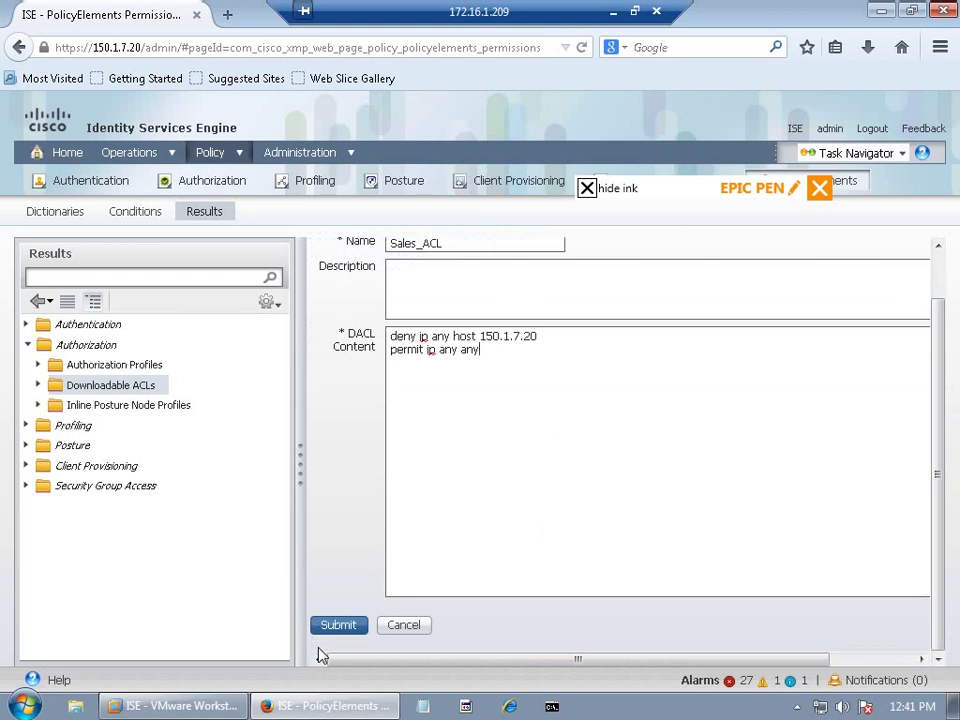
left_click(332, 627)
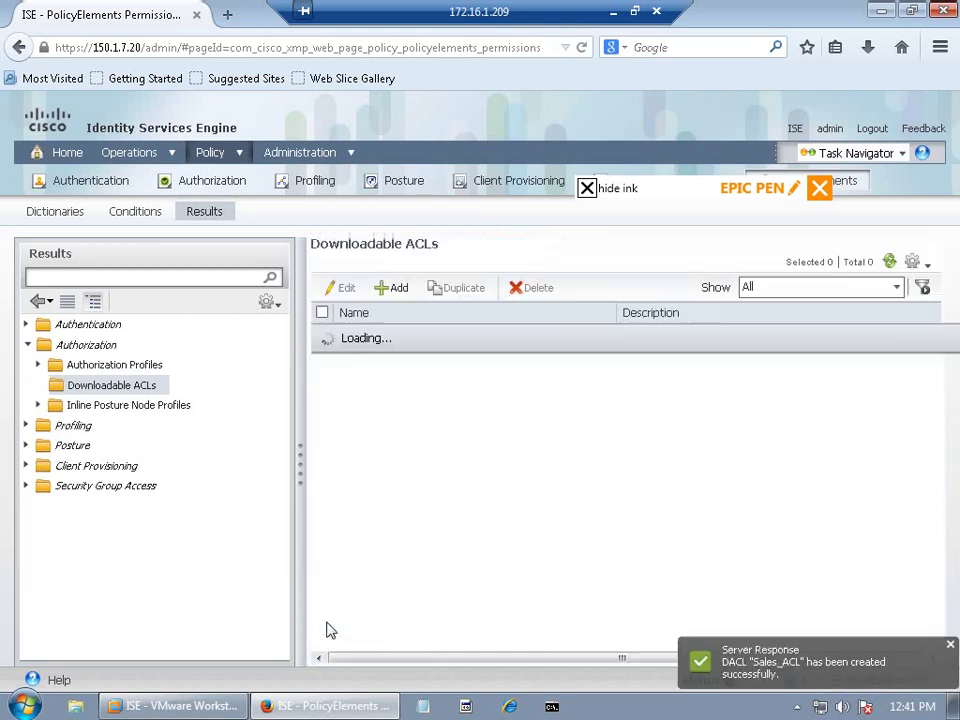
Step: Add MARK_ACL with rules 'deny icmp any host 150.1.7.20' and 'permit ip any any', and submit
left_click(392, 288)
left_click(422, 295)
type("MA")
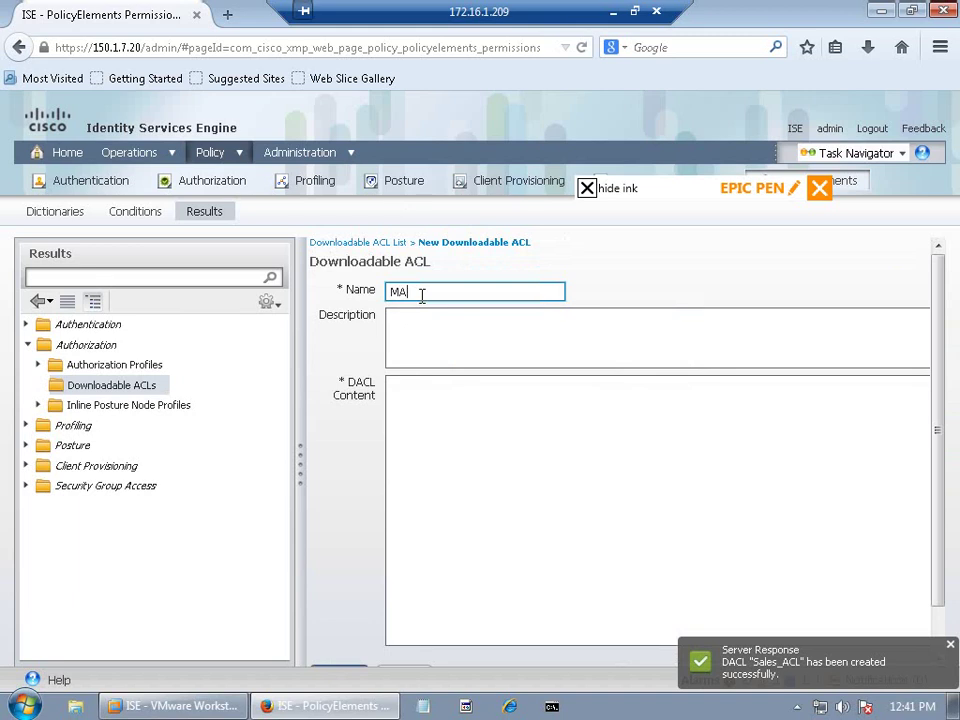
type("RKTA")
type("CL")
left_click(447, 393)
type("deny ")
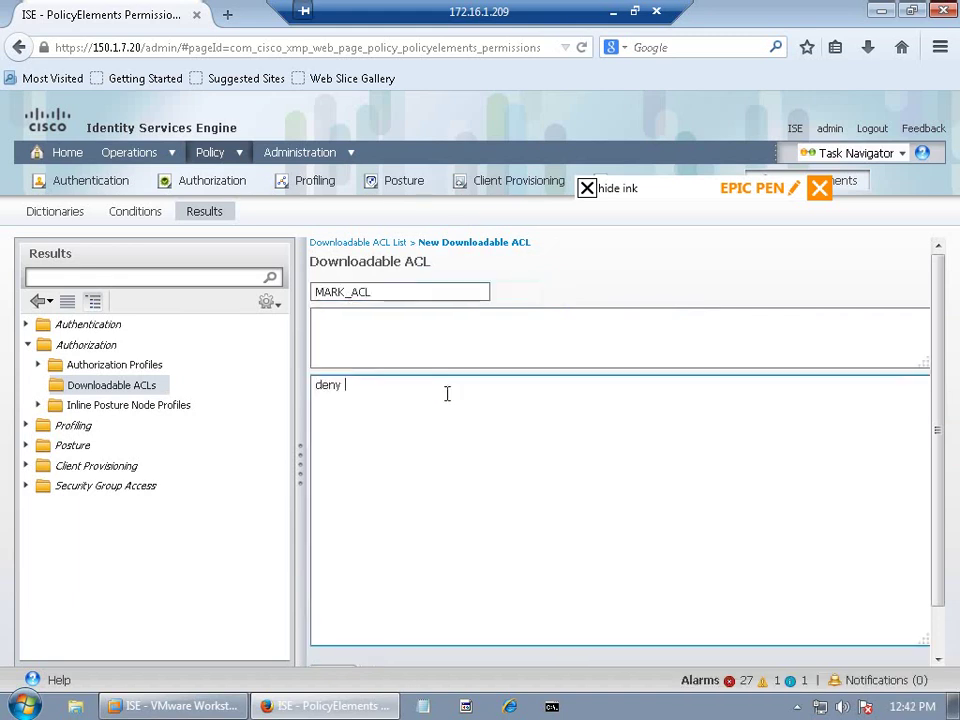
type("icmp")
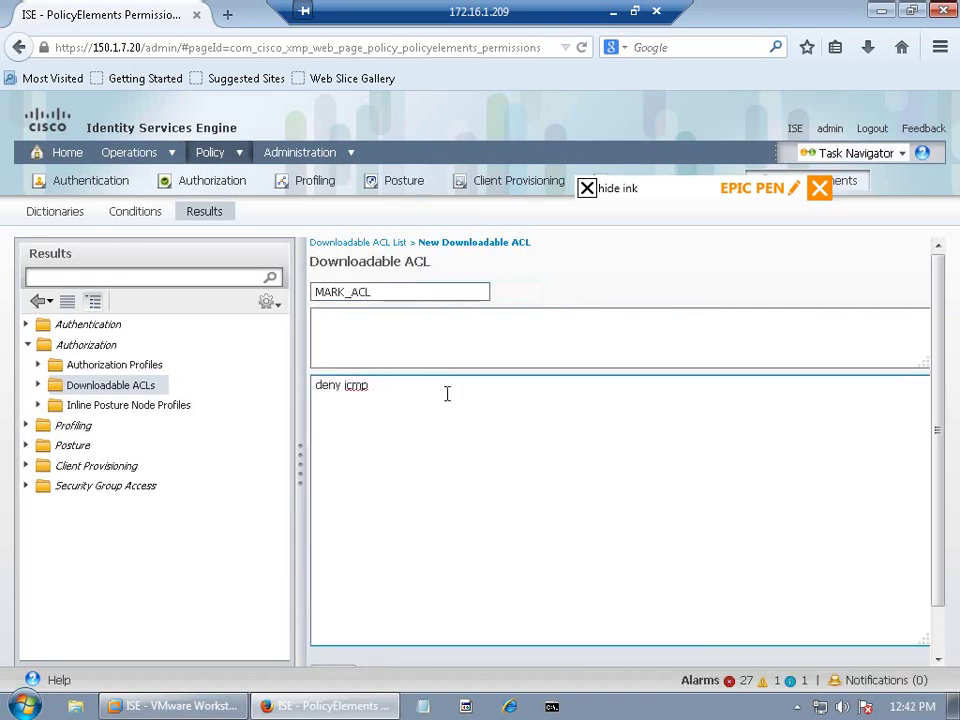
type(" any host 150.1.7.20")
key("Return")
type("p")
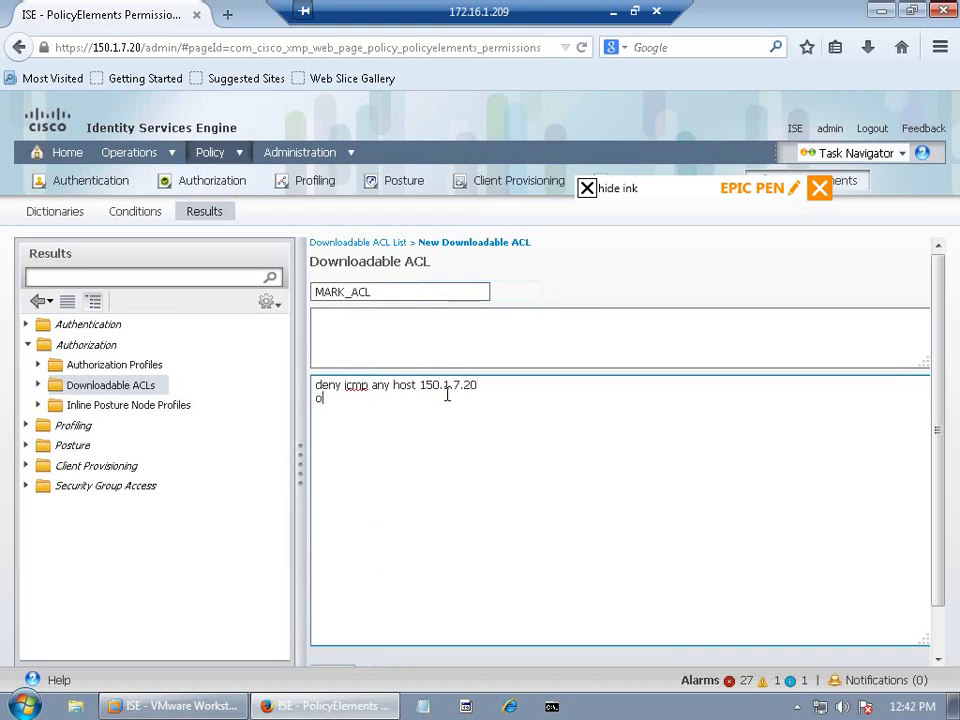
type("ermit ip any any")
scroll(936, 529, "down", 2)
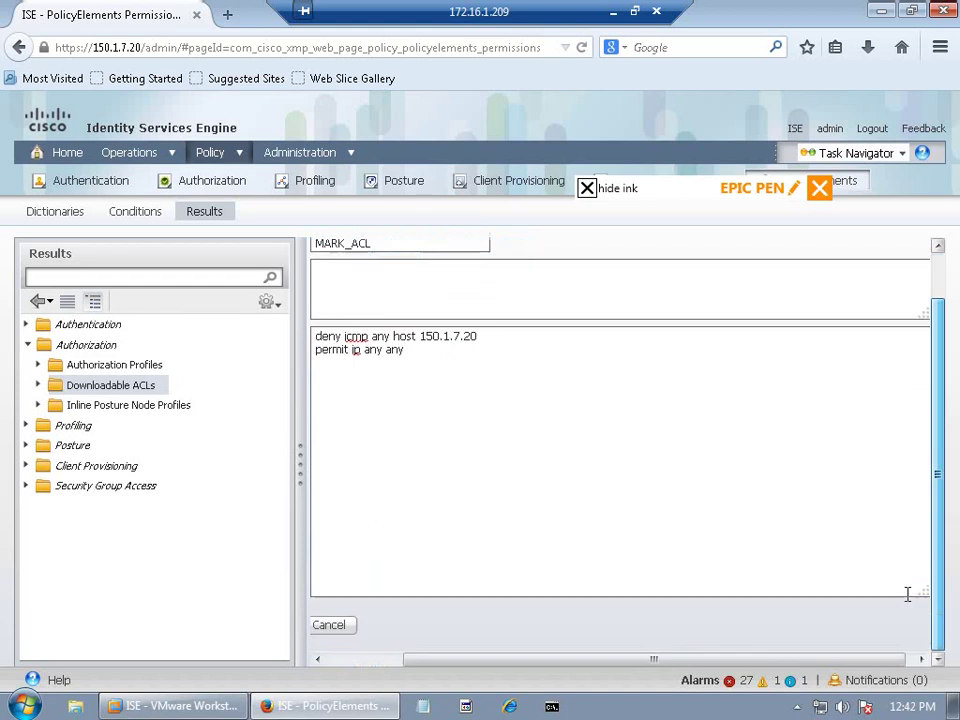
left_click_drag(656, 666, 559, 669)
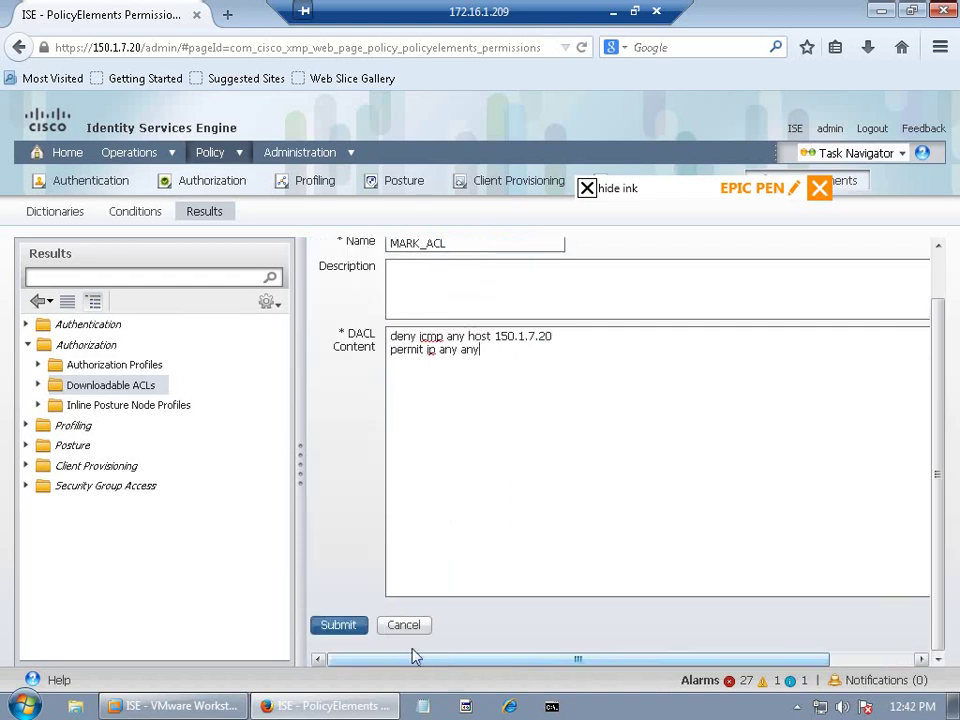
left_click(339, 624)
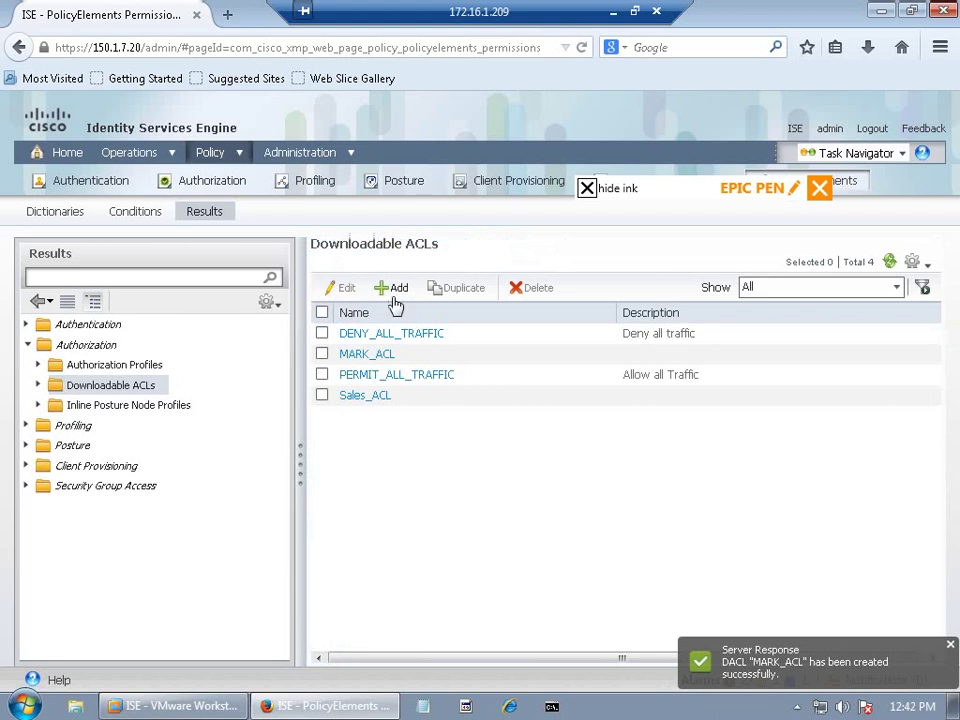
Step: Add IT_ACL with the rule 'permit ip any any' and submit it
left_click(390, 289)
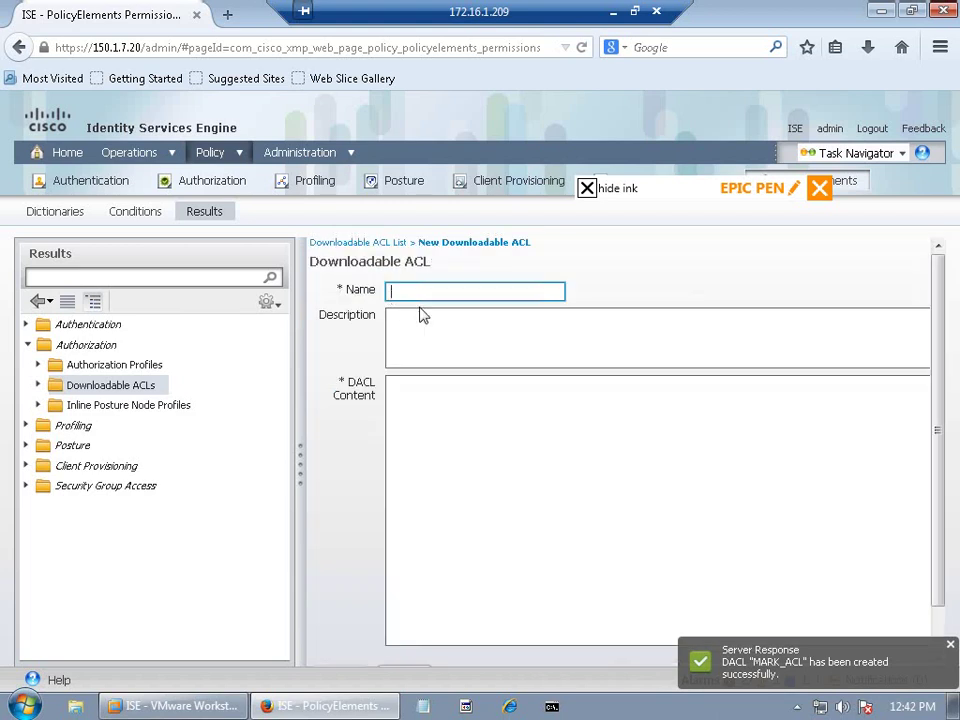
type("IT_ACL")
left_click(437, 400)
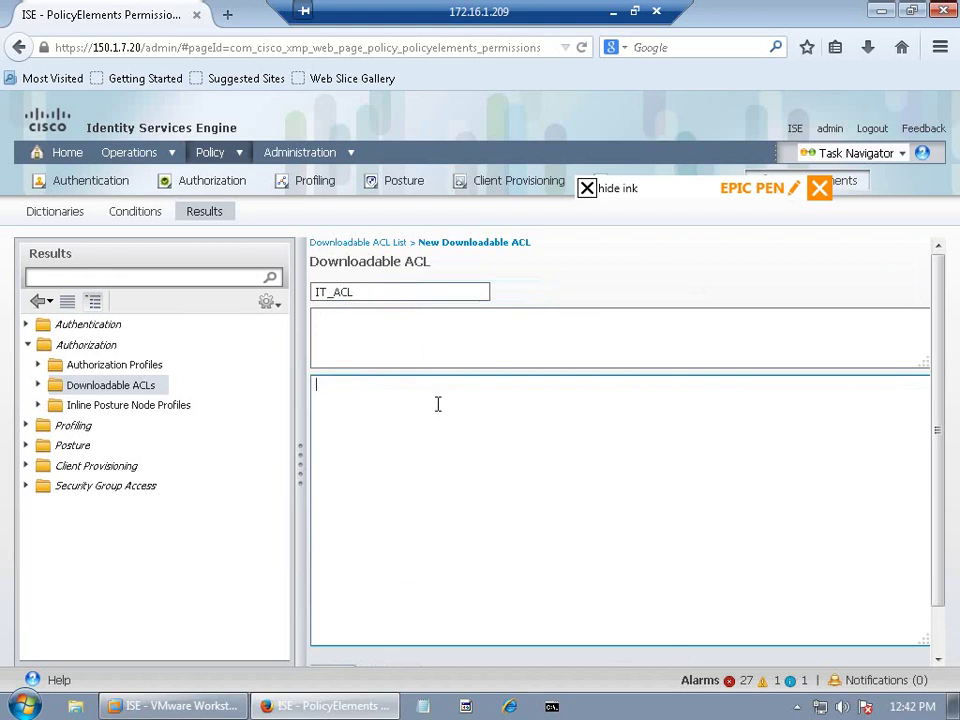
type("permit ip any any")
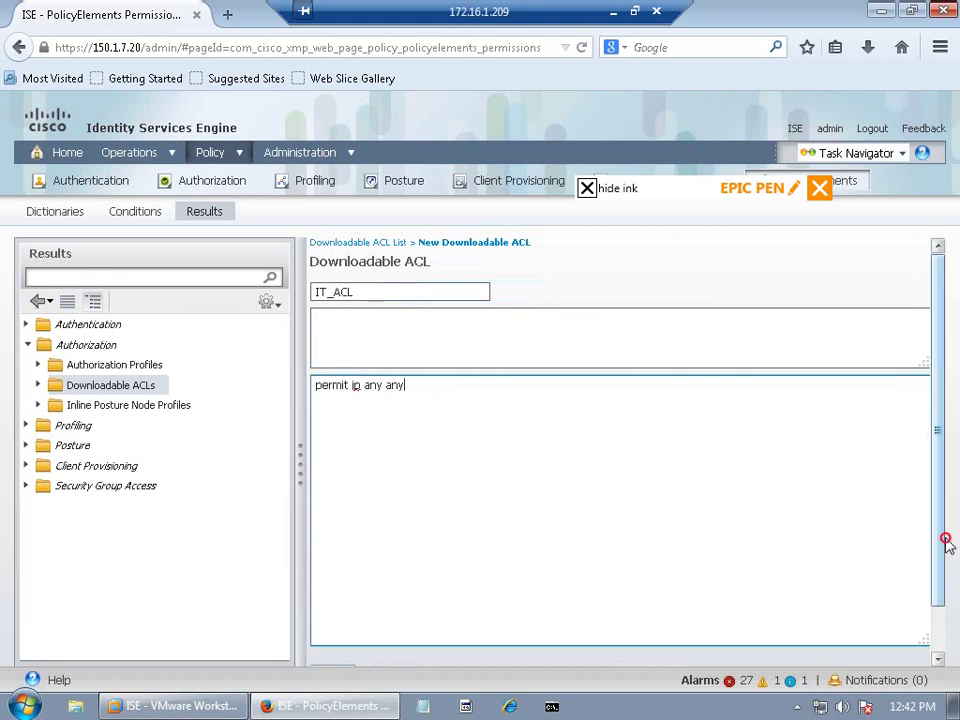
scroll(935, 610, "down", 1)
left_click_drag(583, 658, 407, 639)
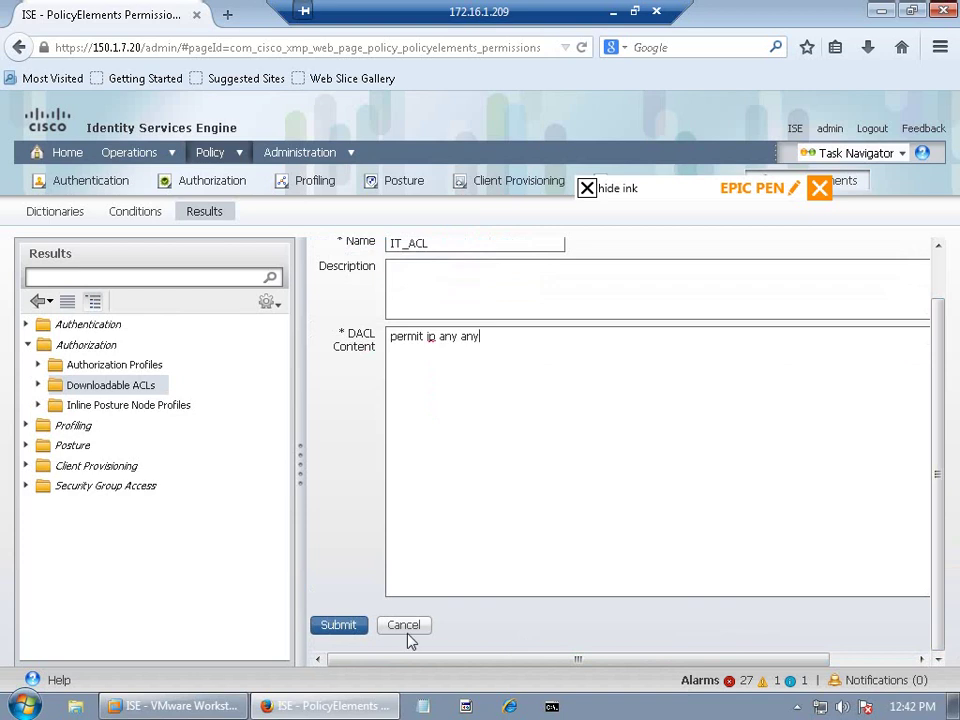
left_click(338, 624)
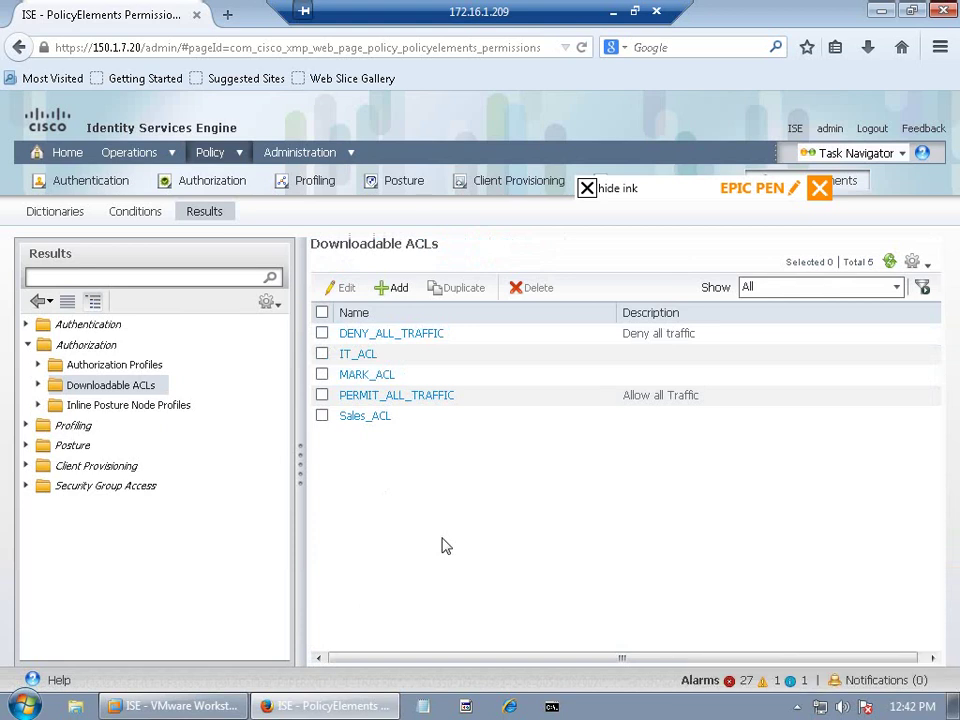
Step: Inspect the default DENY_ALL_TRAFFIC ACL, then bring up the Authorization Profiles list
left_click(418, 336)
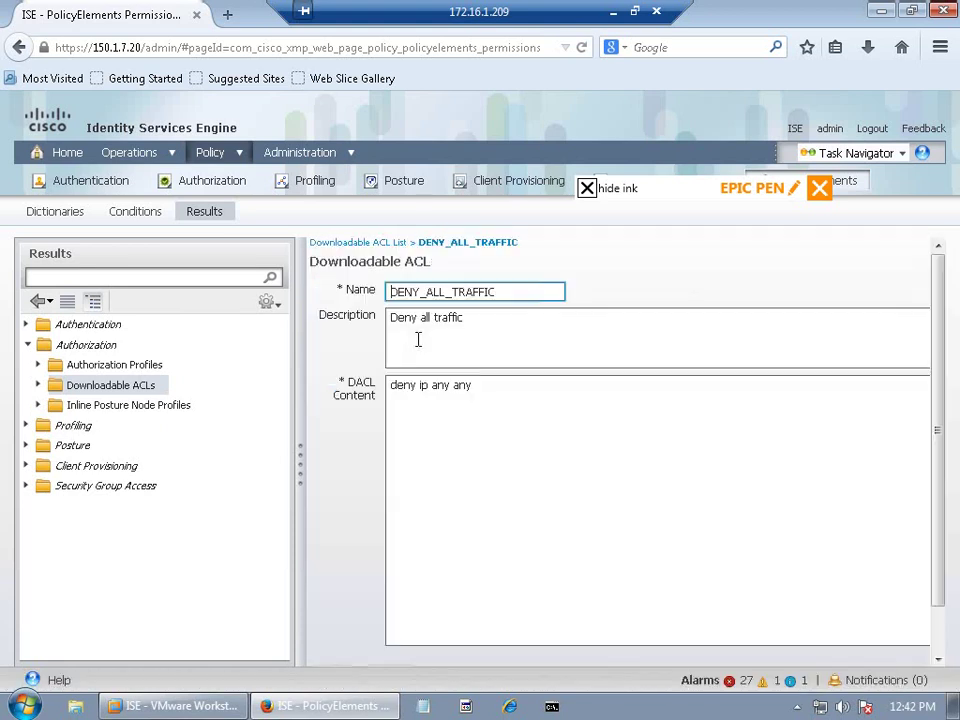
left_click(133, 391)
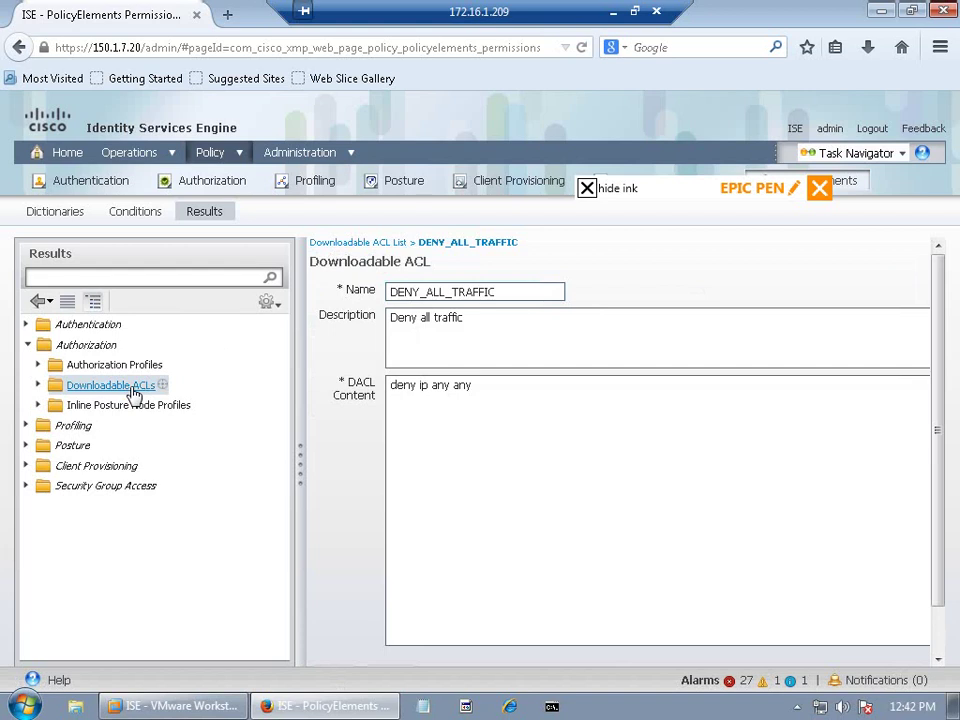
left_click(118, 368)
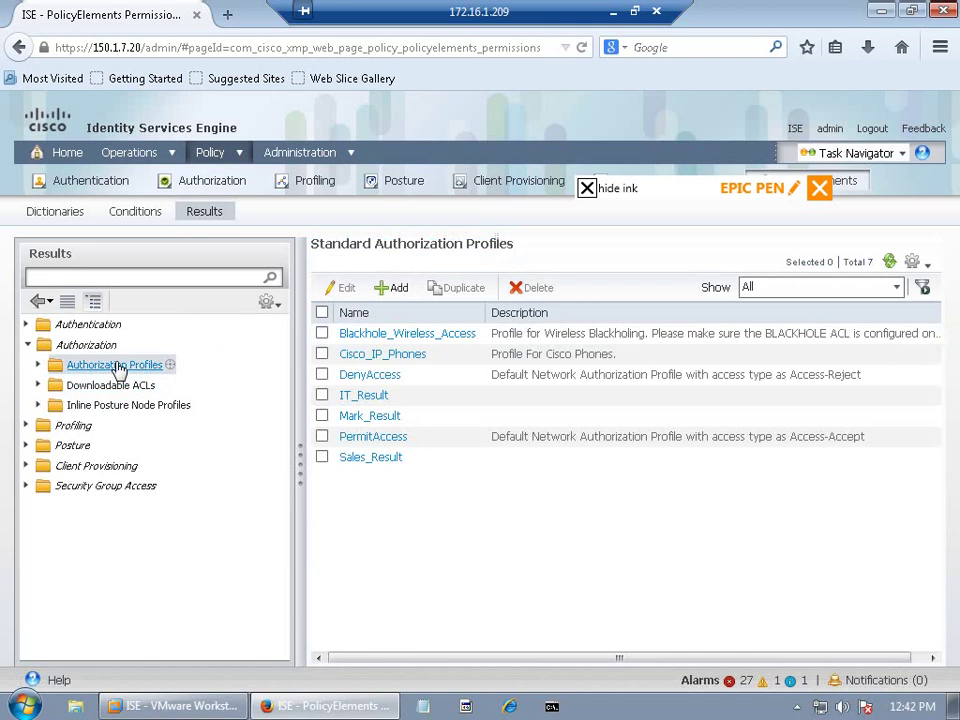
Step: Edit Sales_Result to assign VLAN 10 and DACL Sales_ACL, and save it
left_click(379, 459)
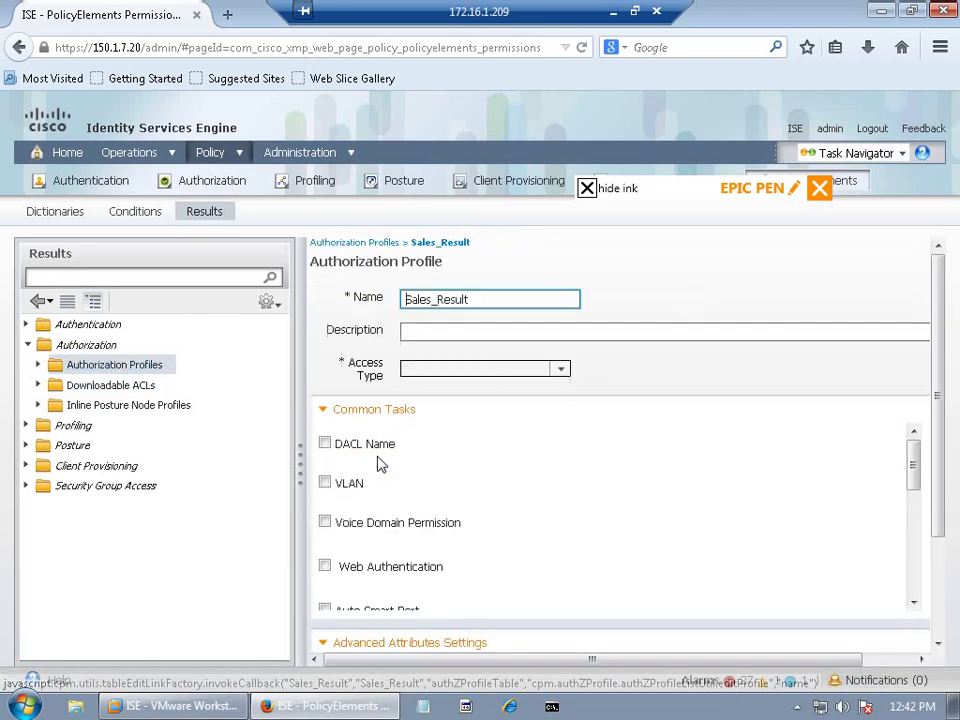
left_click(324, 483)
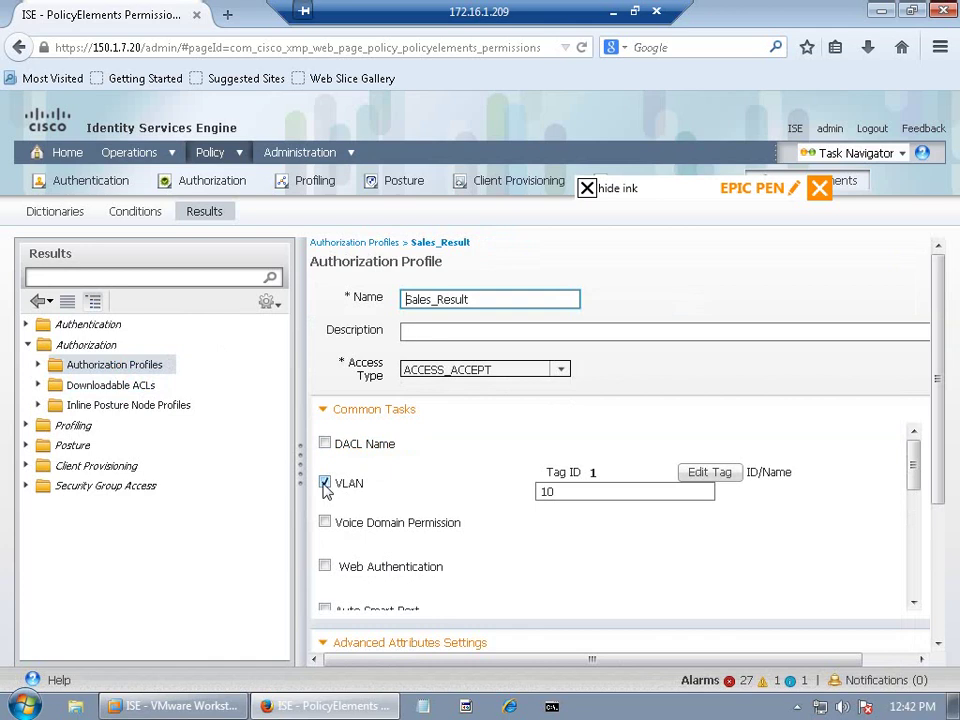
left_click(324, 444)
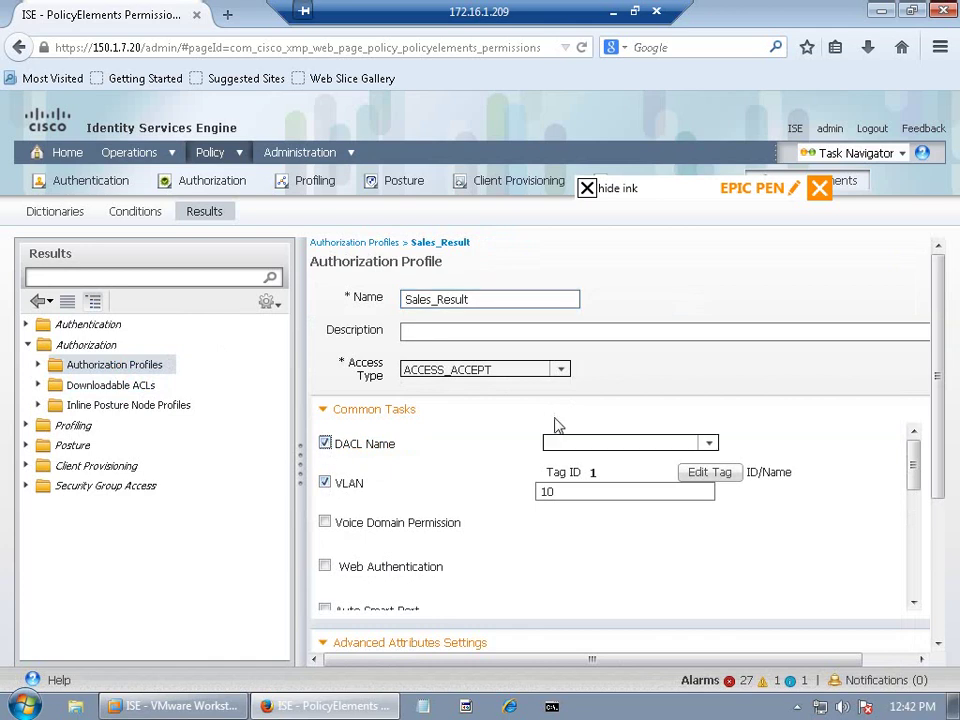
left_click(710, 444)
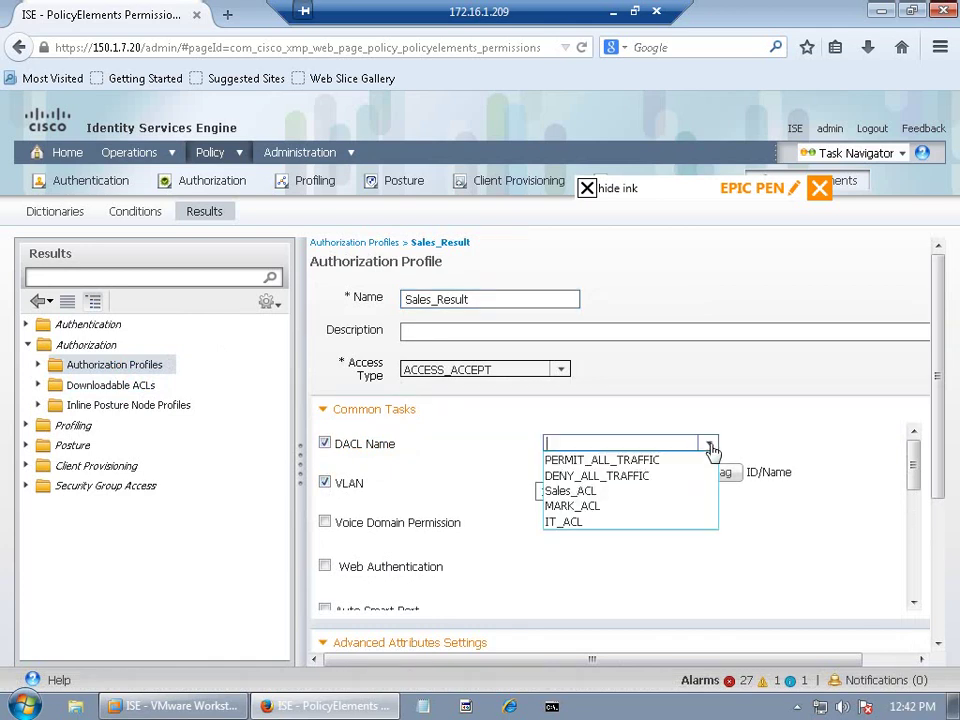
left_click(594, 492)
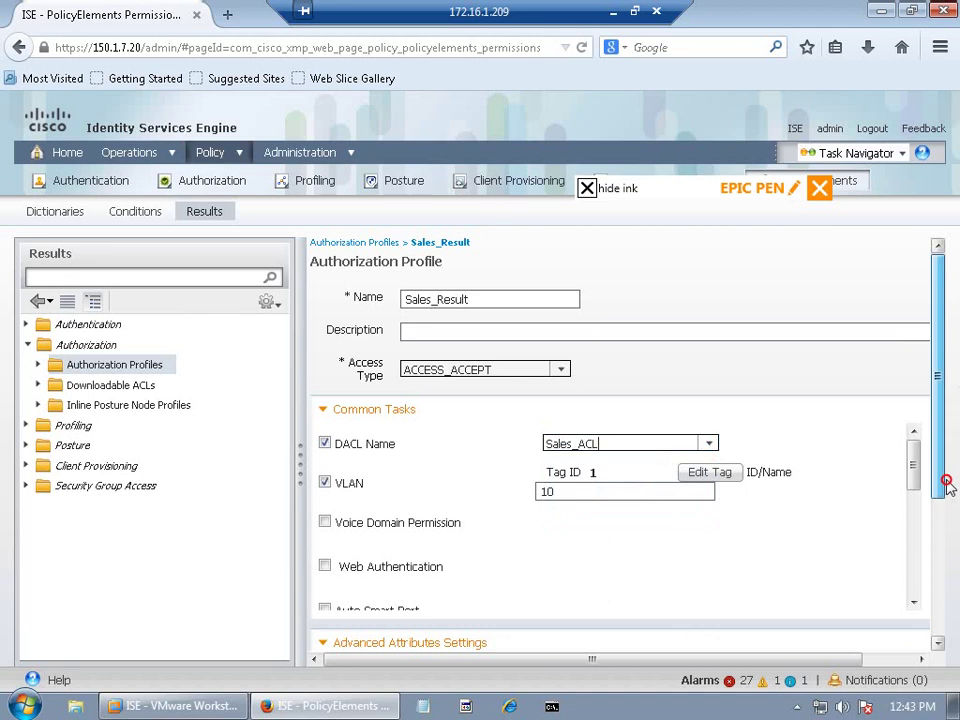
left_click_drag(947, 484, 943, 643)
left_click(333, 642)
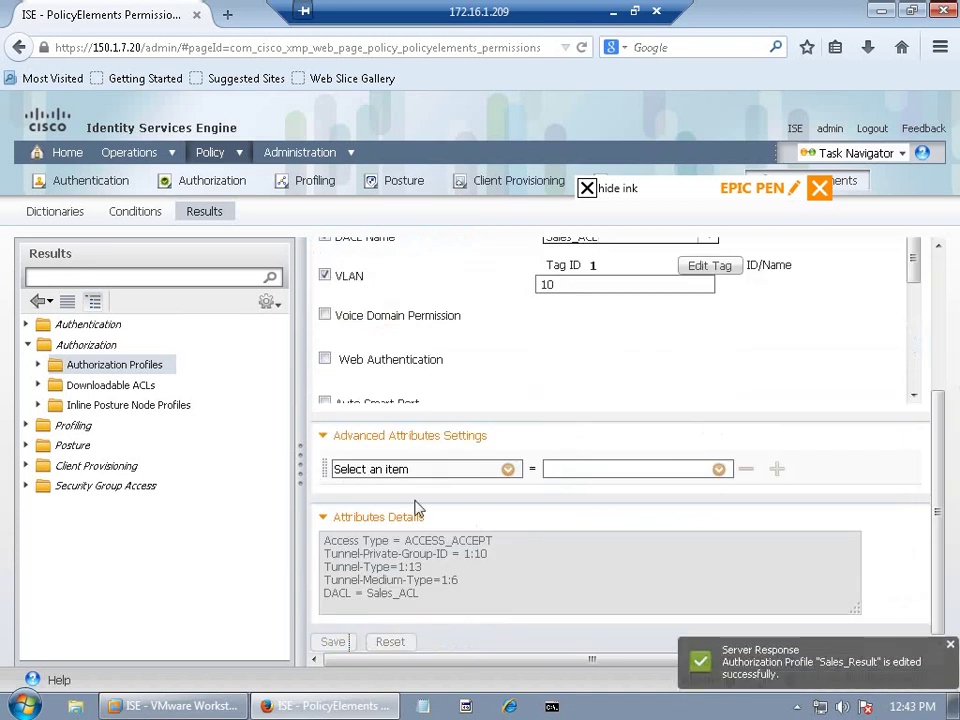
left_click(108, 390)
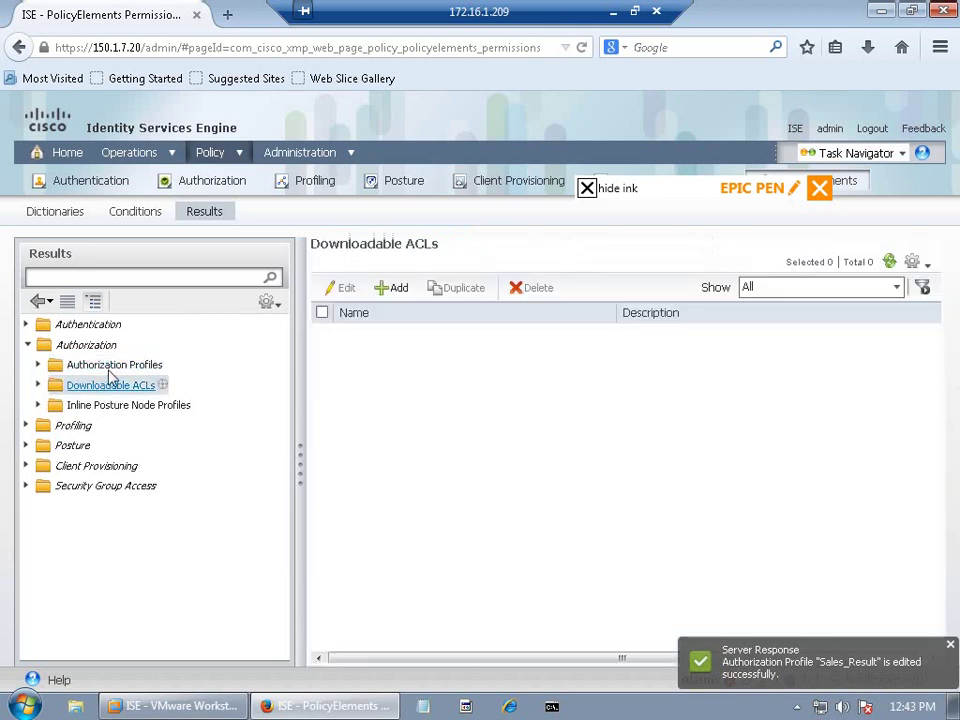
Step: Set Mark_Result's DACL Name to MARK_ACL and save, then return to Authorization Profiles
left_click(112, 366)
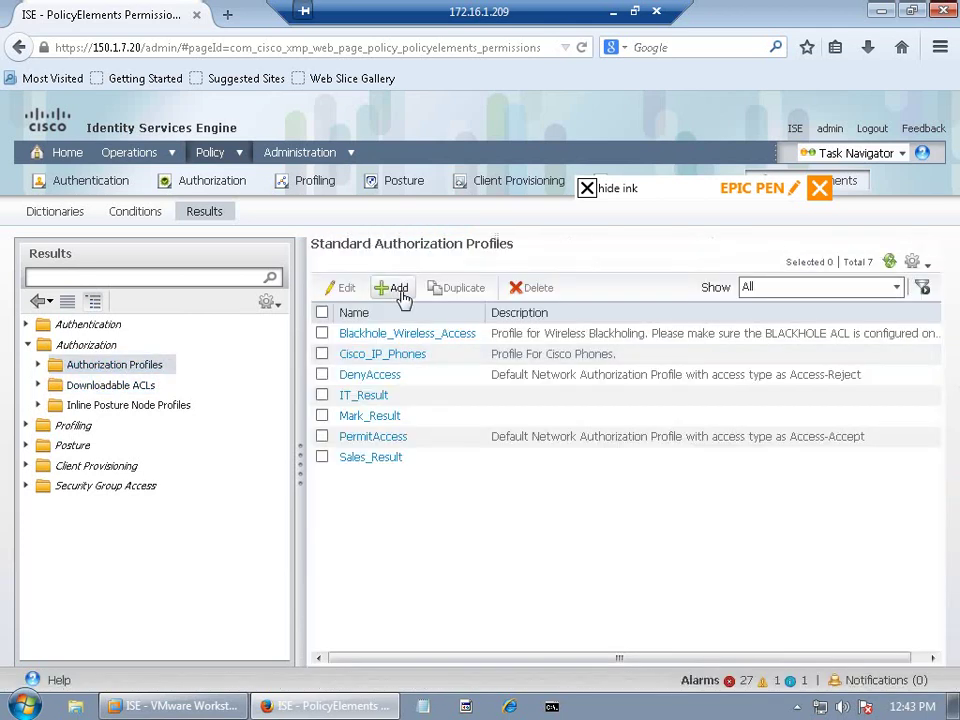
left_click(368, 416)
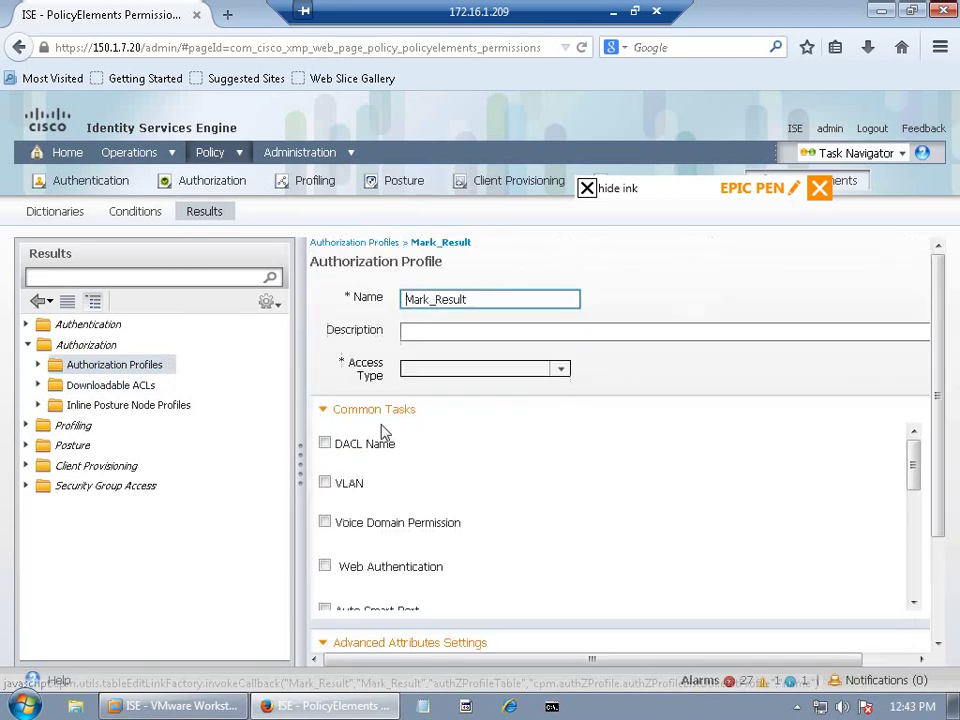
left_click(325, 443)
left_click(712, 445)
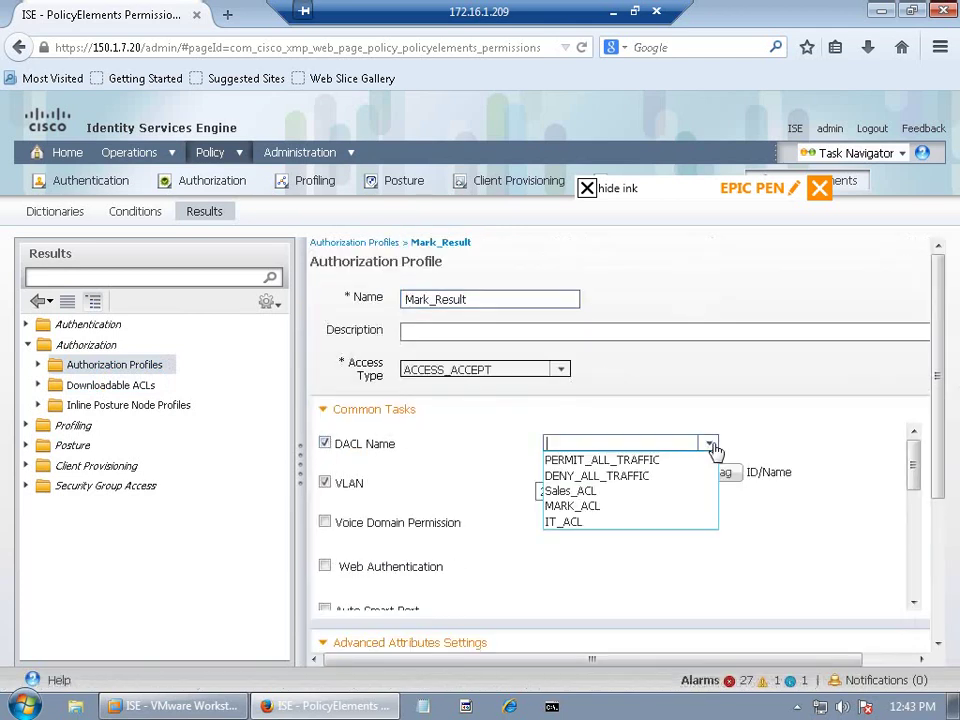
left_click(590, 507)
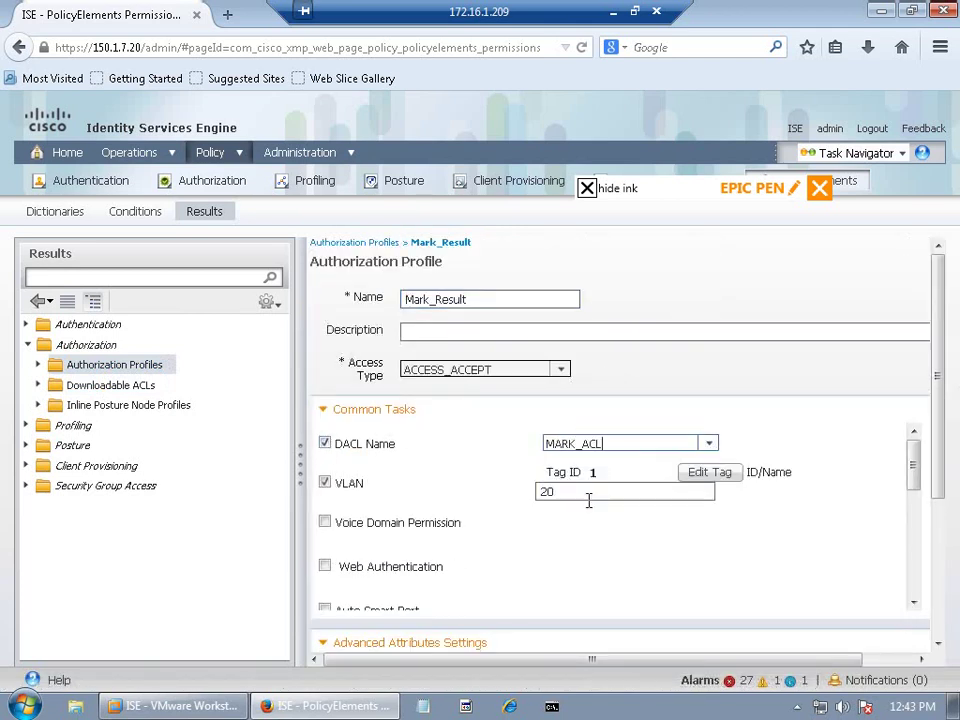
left_click(937, 516)
left_click(349, 642)
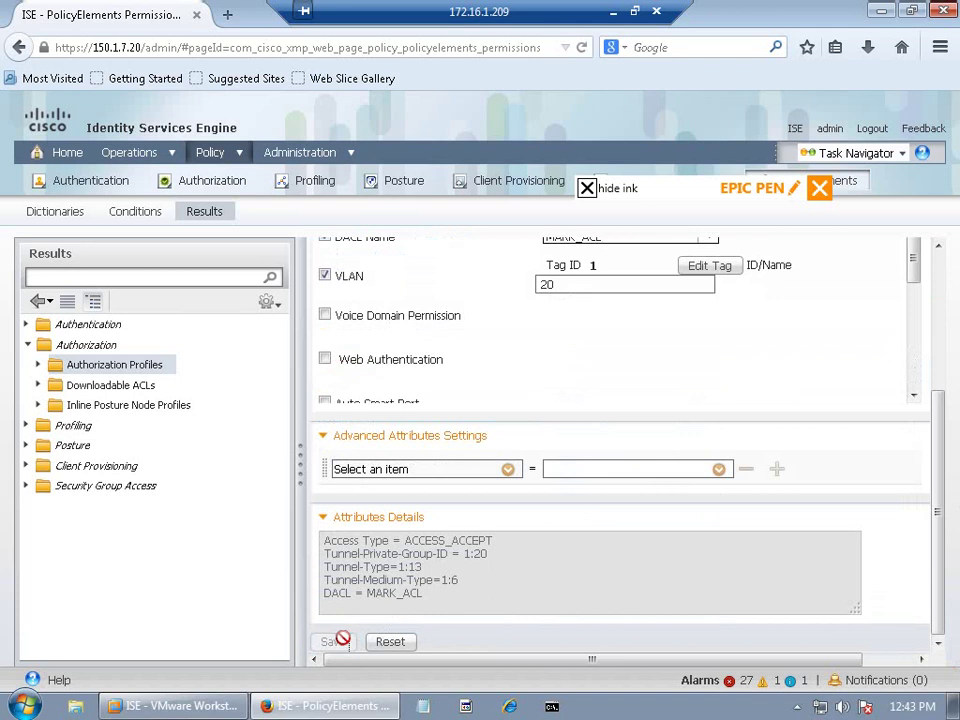
left_click(122, 387)
left_click(129, 368)
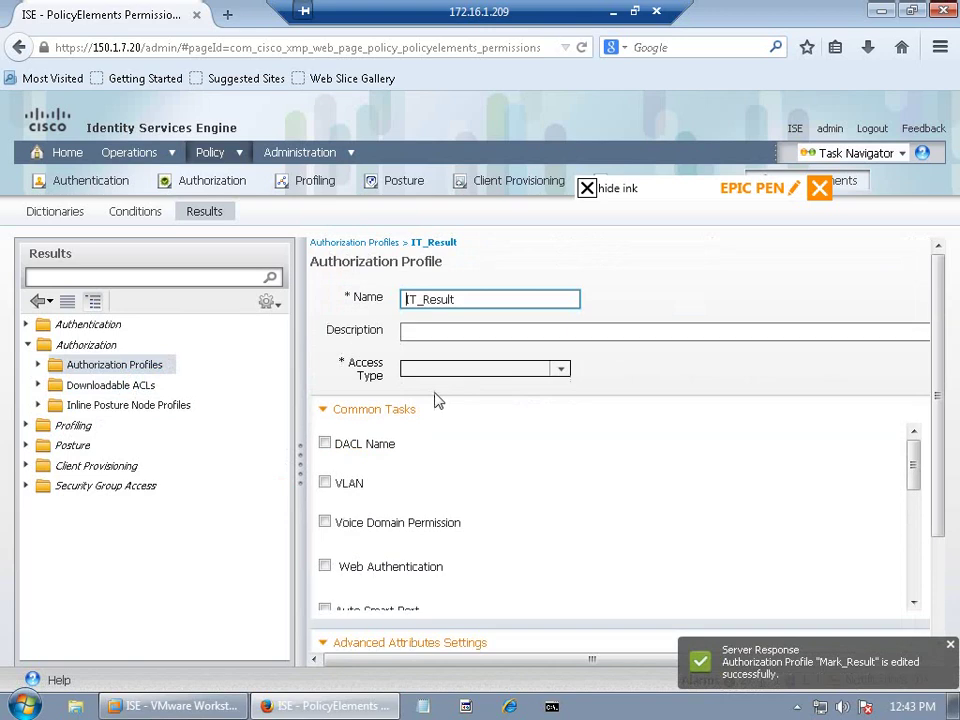
Step: Enable DACL Name in IT_Result, choose IT_ACL, and save the profile
left_click(326, 443)
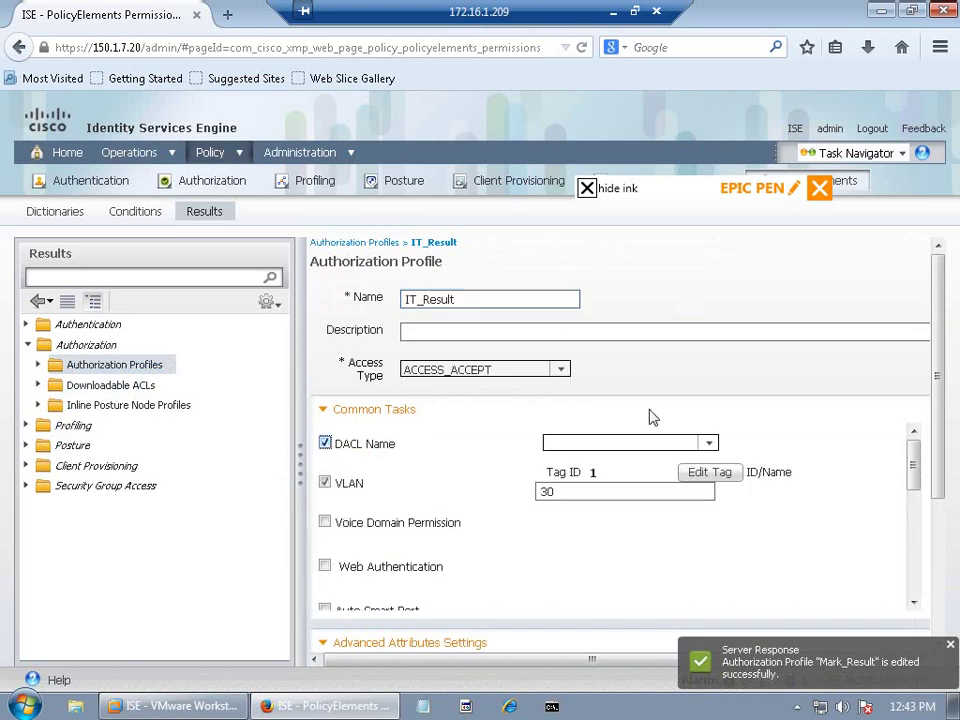
left_click(710, 445)
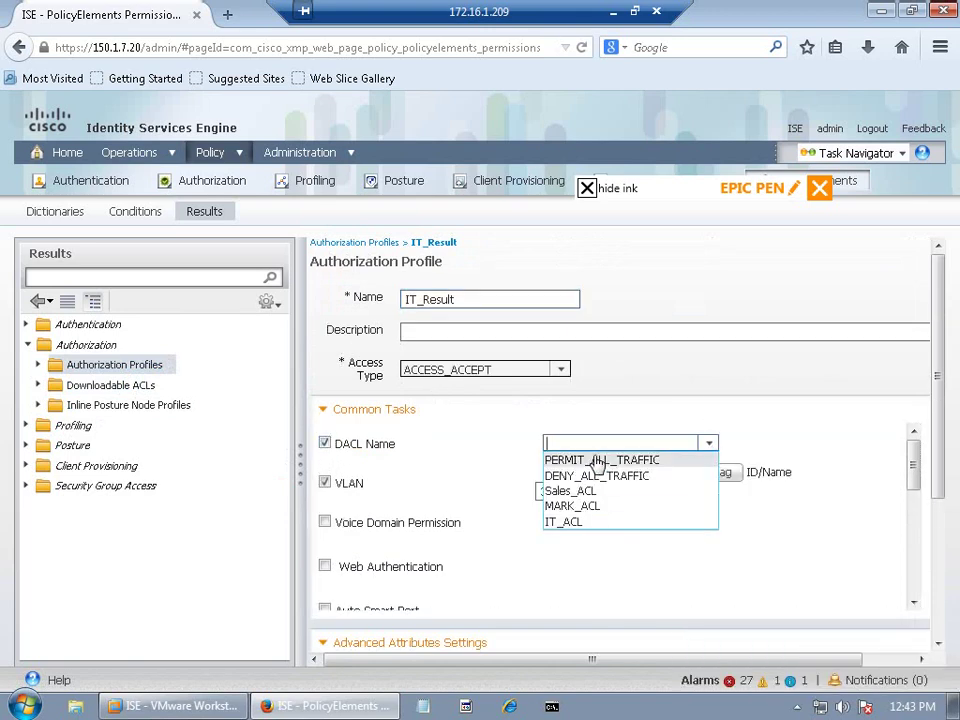
left_click(621, 523)
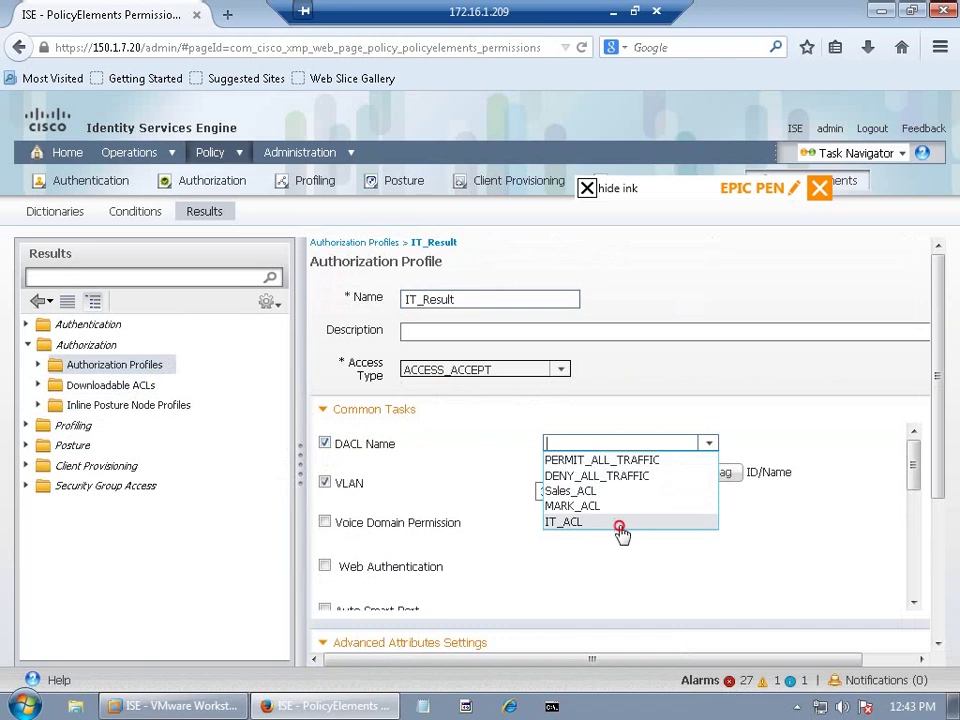
left_click(938, 612)
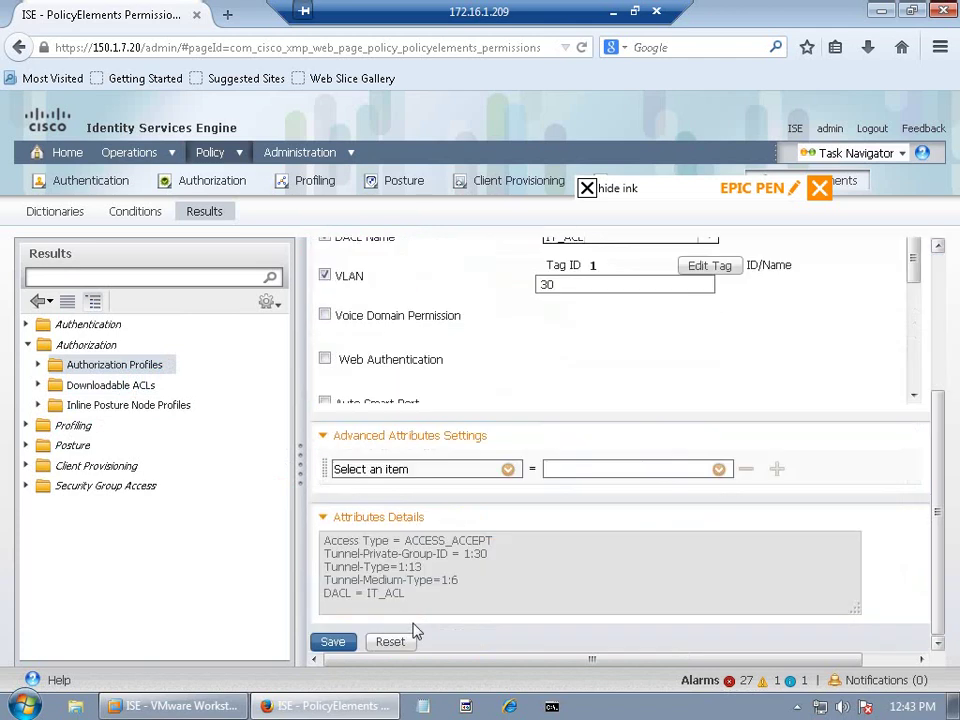
left_click(328, 641)
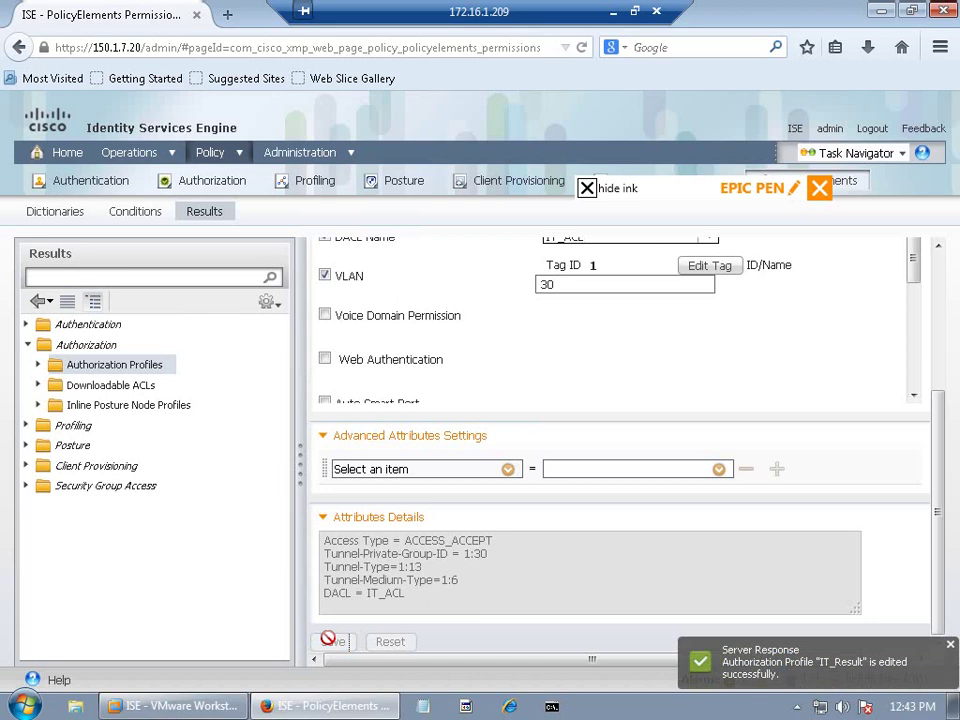
left_click(229, 156)
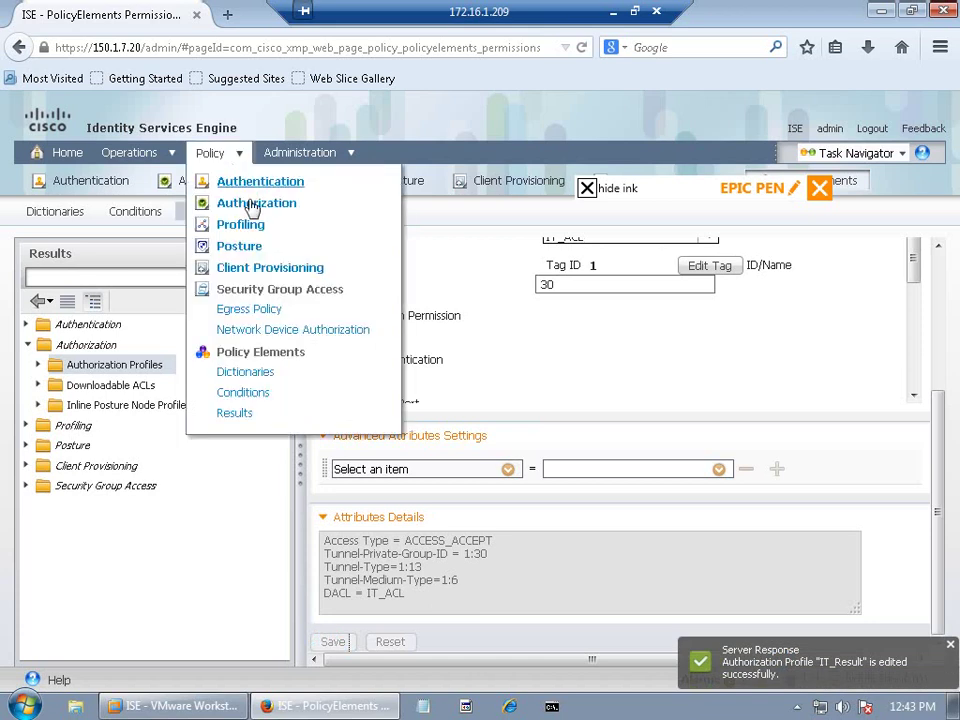
Step: Return to the Policy > Authorization page showing the IT, Mark and Sales rules and their results
left_click(253, 204)
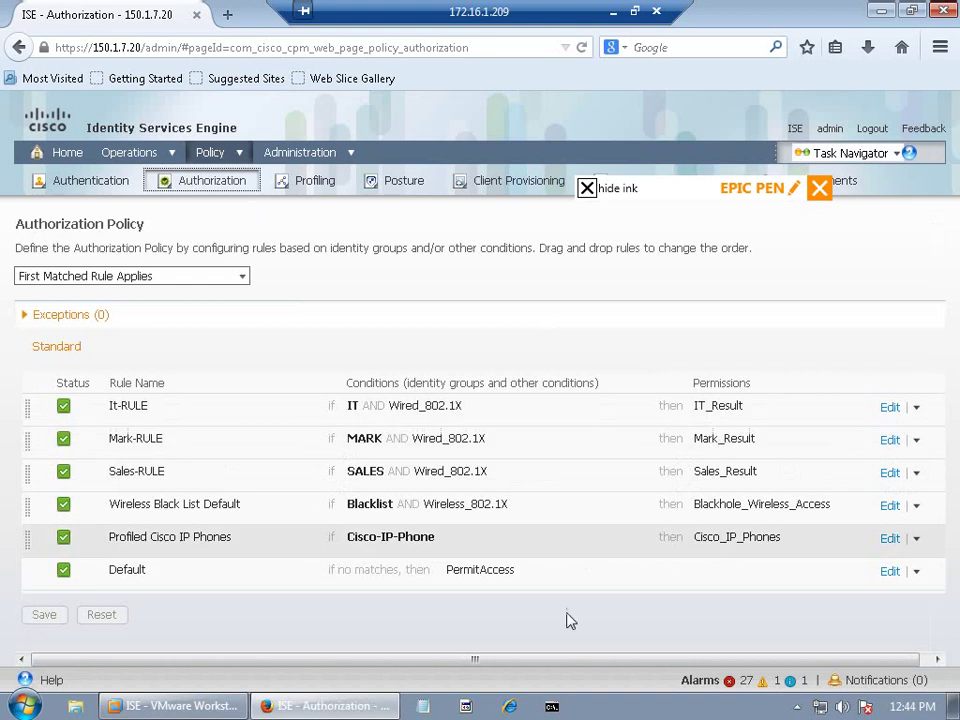
Step: Minimize the remote ISE session and bring the SW1 switch console to the front
left_click(613, 11)
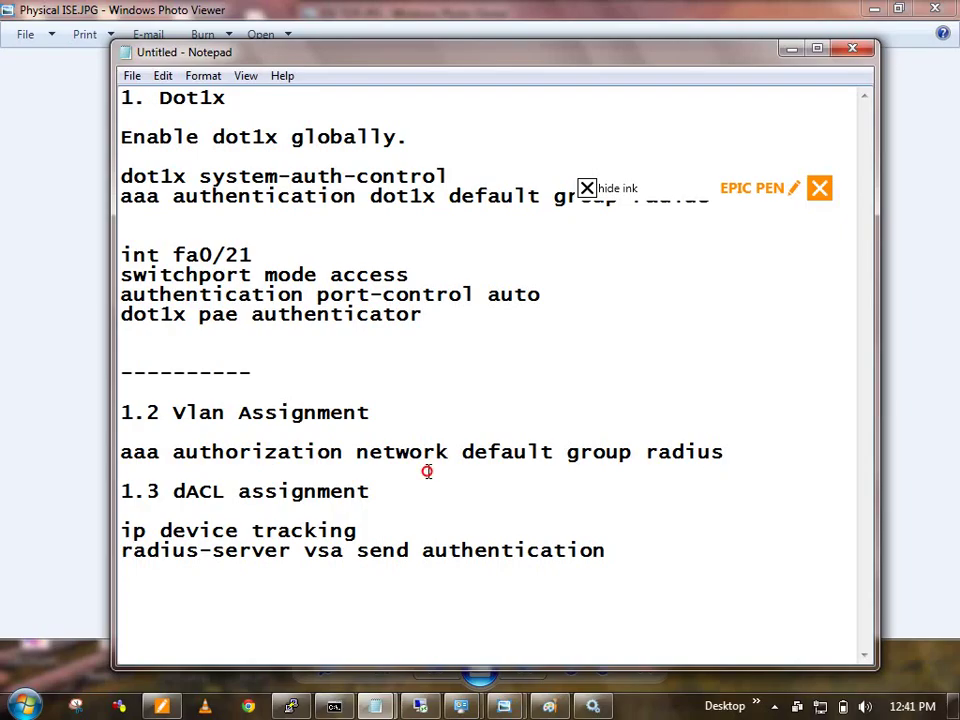
mouse_move(291, 706)
left_click(349, 594)
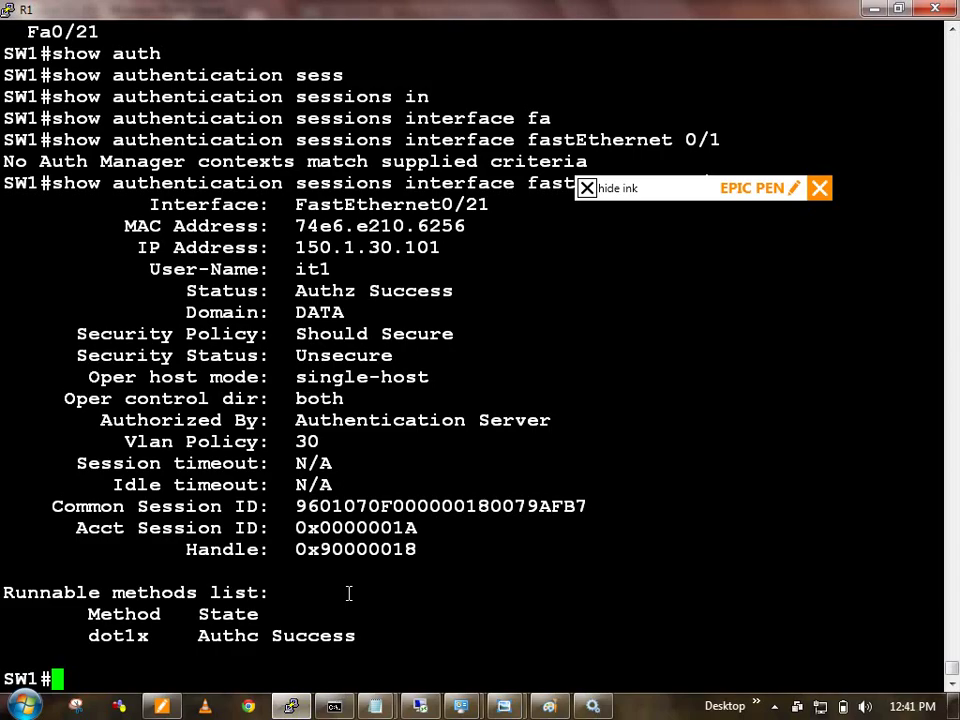
Step: Run 'clear authentication sessions interface fastEthernet 0/21' to force the client to re-authenticate
key("Return")
type("clear auth")
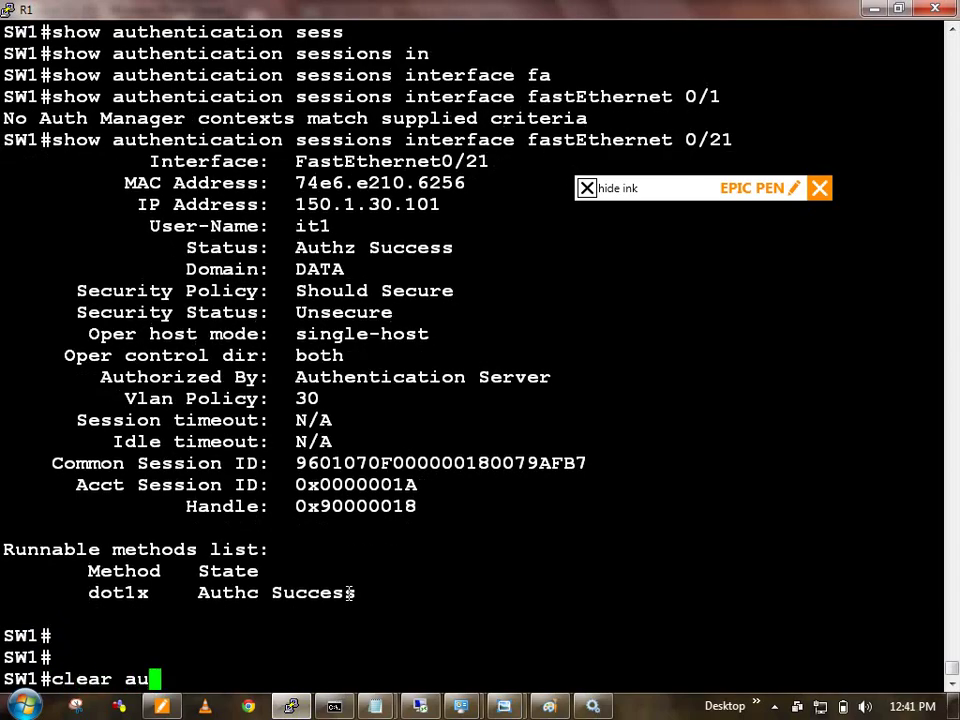
key("Tab")
type("sess")
key("Tab")
type("in")
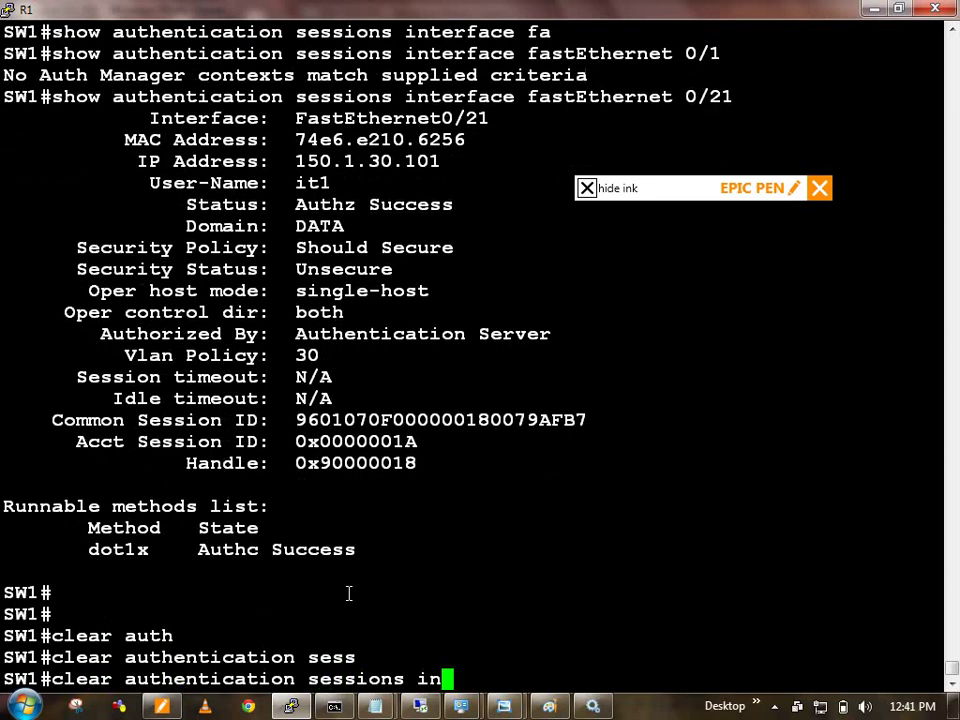
key("Tab")
type("fa")
key("Tab")
type("0/21")
key("Return")
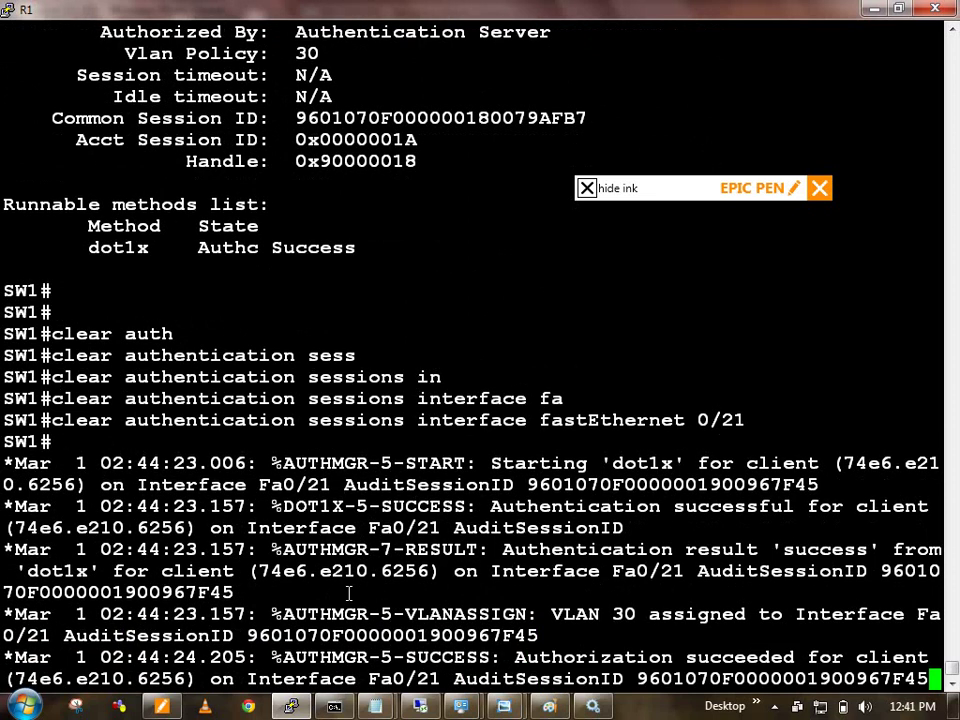
Step: Rerun the FastEthernet0/21 session clear so the client gets VLAN 10
key("Return")
key("Return")
key("Up")
key("Return")
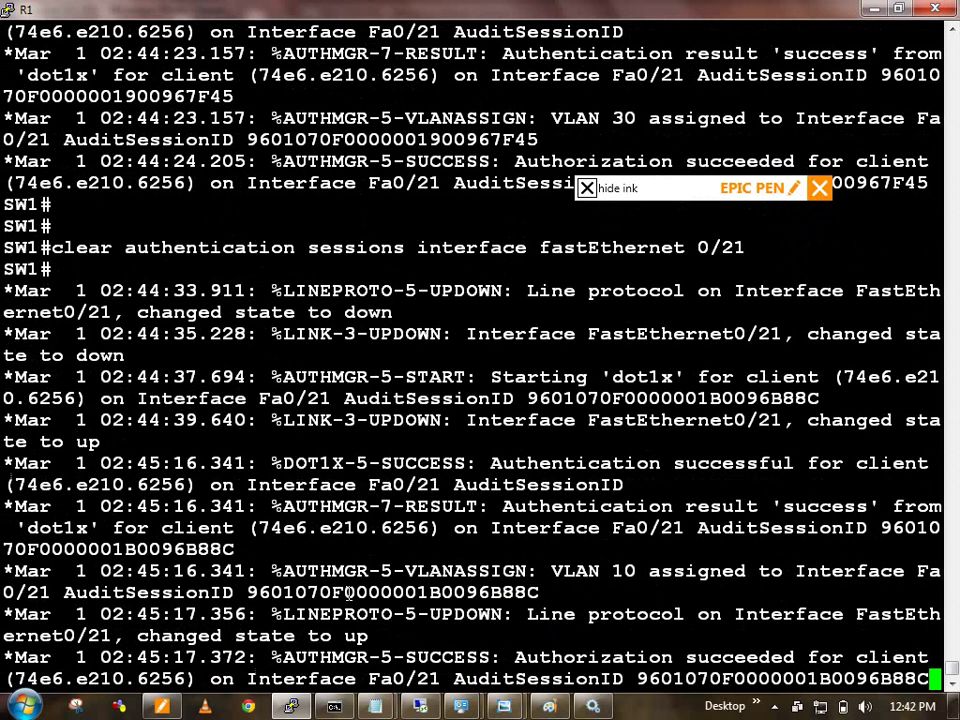
Step: Run 'show authentication sessions interface fastEthernet 0/21' to display the Sales user's session
key("Return")
key("Return")
key("Return")
key("Return")
key("Return")
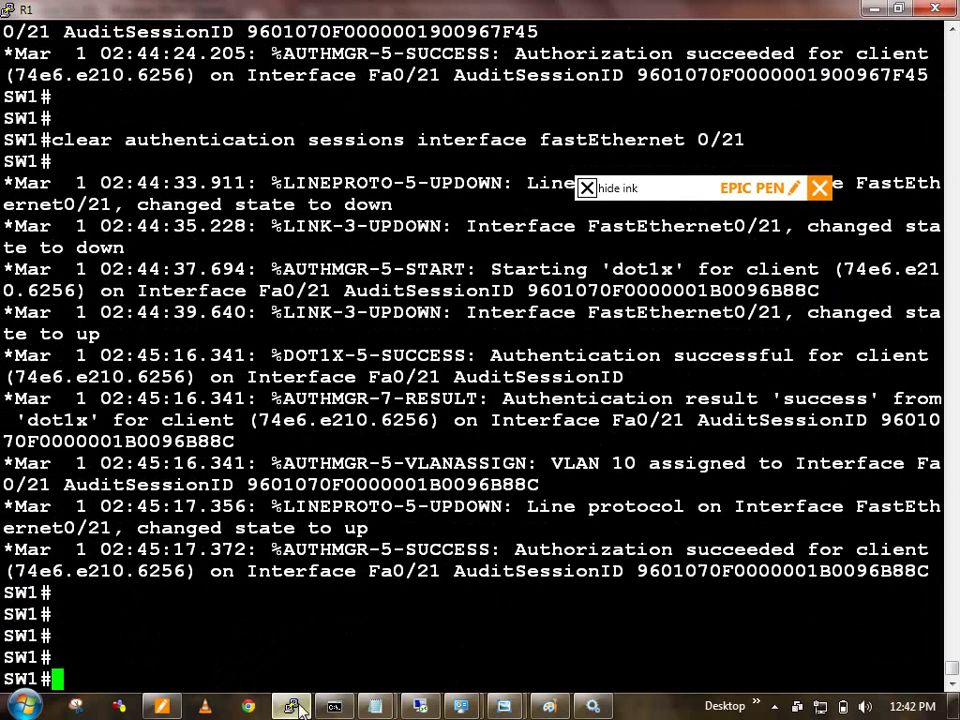
type("show auth")
key("Tab")
type("s")
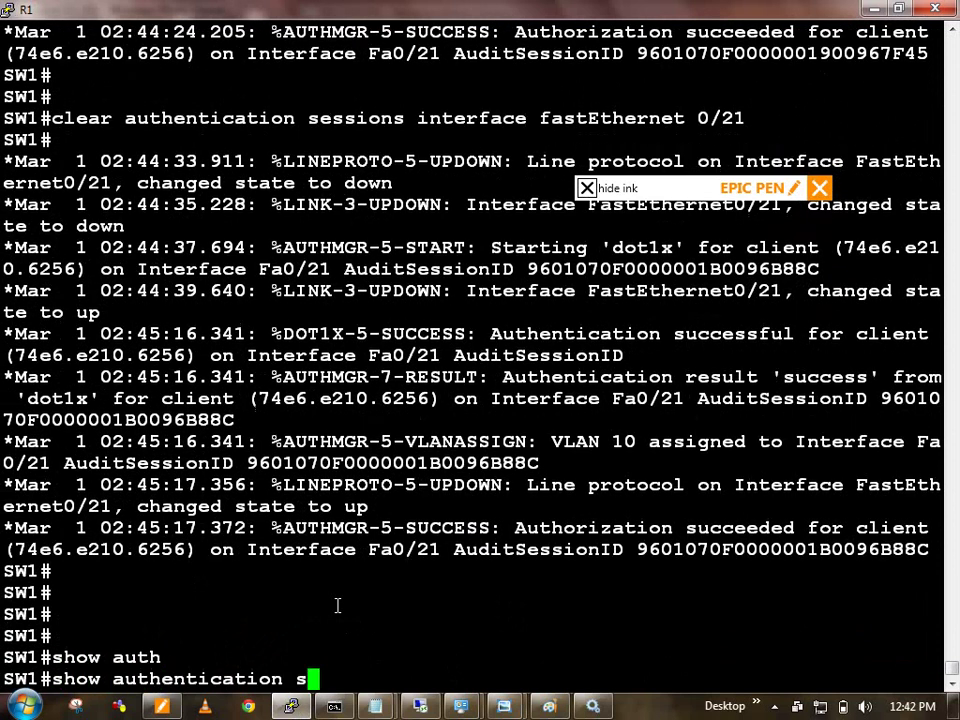
type("ess")
key("Tab")
type("in")
key("Tab")
type("fa")
key("Tab")
type("0/21")
key("Return")
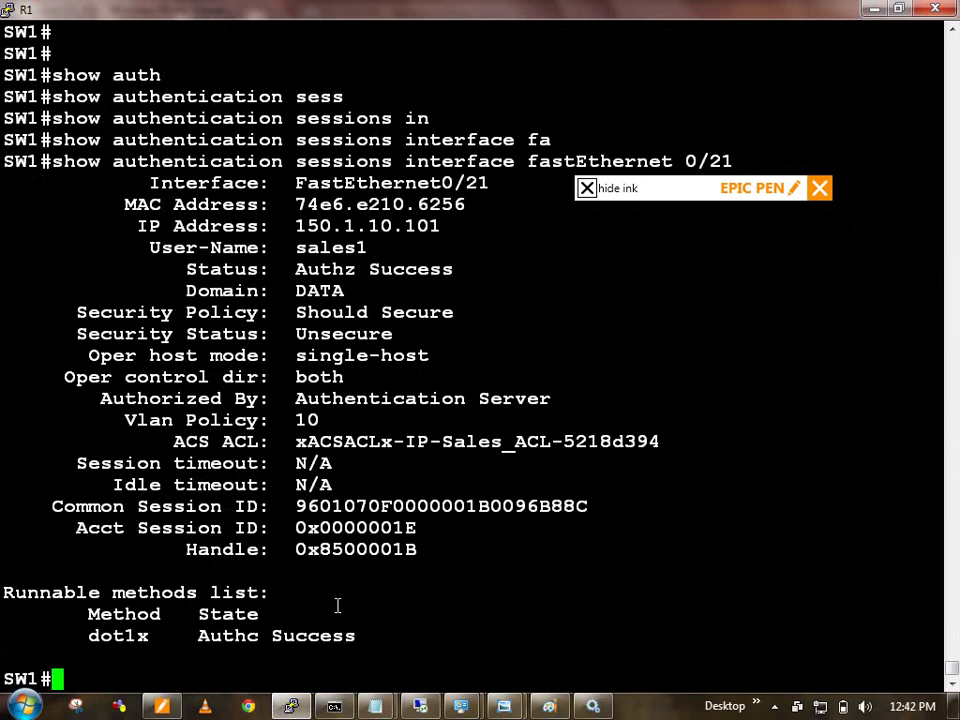
Step: Highlight the ACS ACL Sales_ACL entry and the assigned VLAN 10 in the output
triple_click(347, 447)
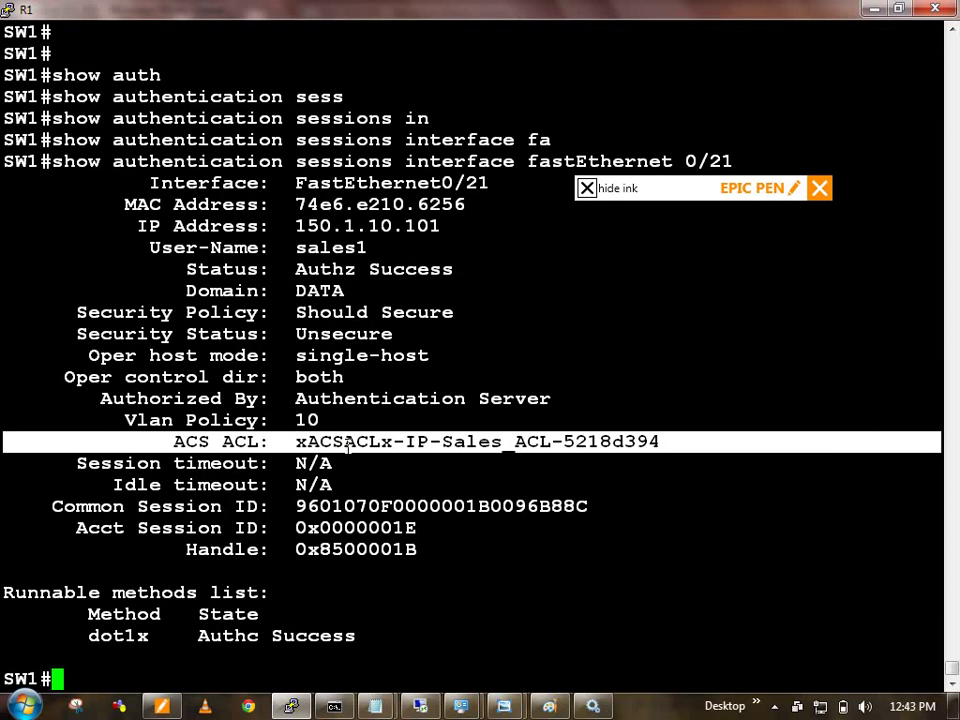
mouse_move(441, 441)
left_mouse_down()
mouse_move(550, 443)
mouse_move(540, 444)
left_mouse_up()
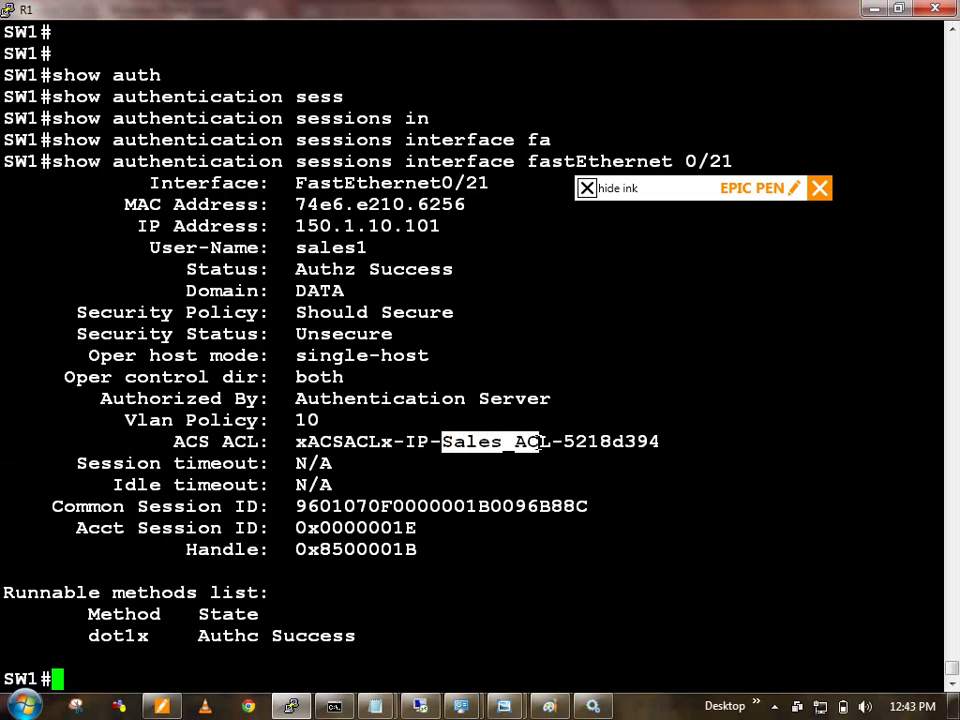
double_click(302, 414)
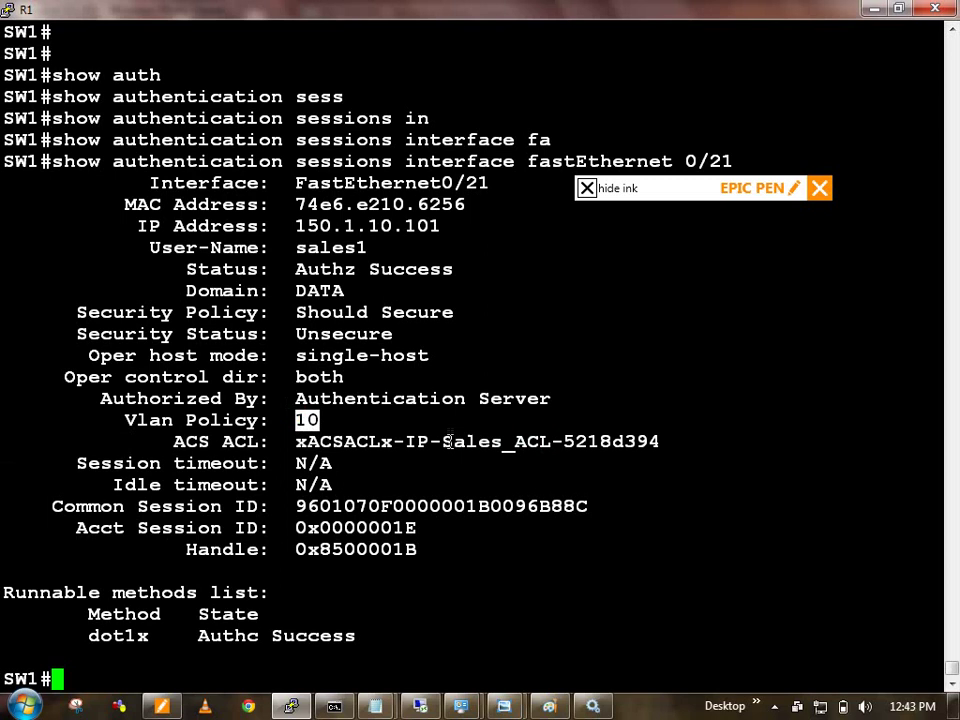
left_click_drag(441, 441, 537, 444)
left_click(537, 444)
Step: Run 'show access-lists' to list all access lists on SW1
type("show acc")
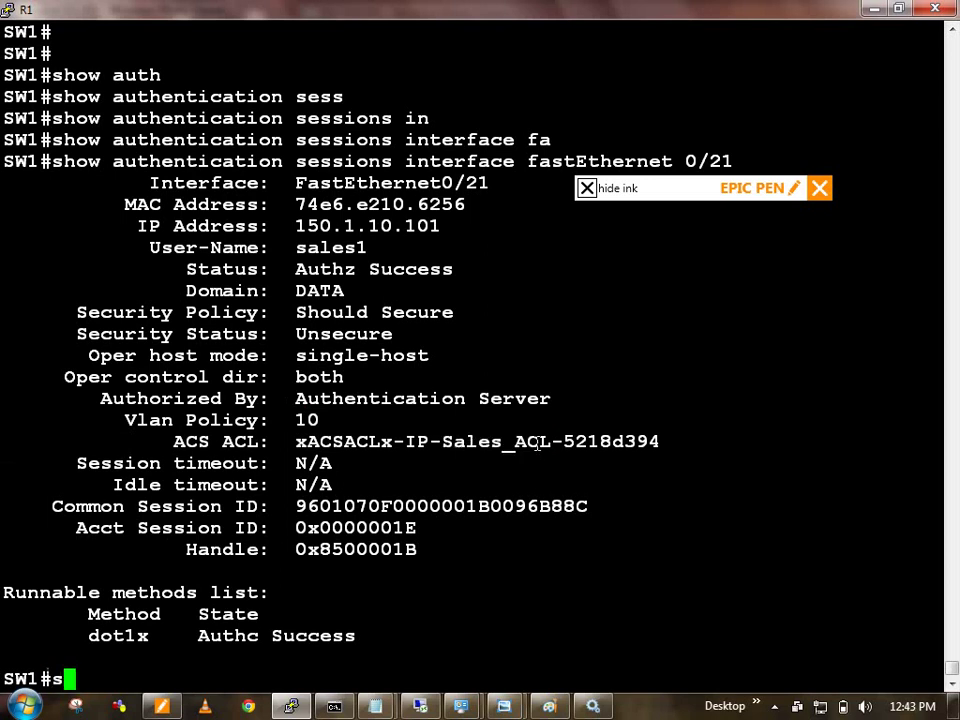
key("Tab")
type("e")
key("Tab")
type("ss-l")
key("Tab")
key("Return")
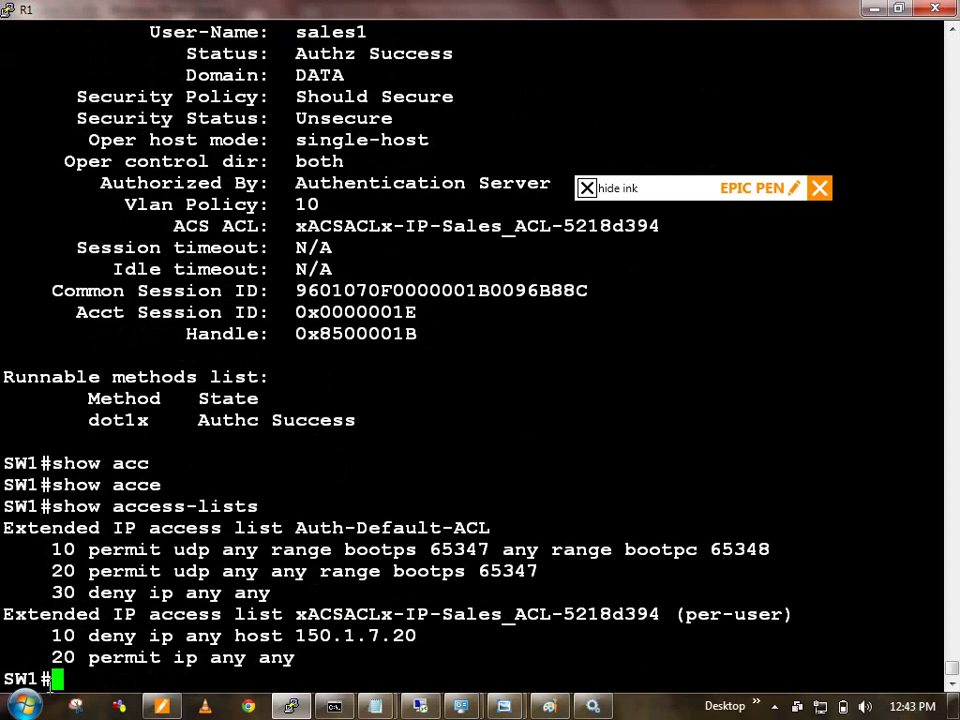
Step: Highlight the per-user Sales ACL, its deny host 150.1.7.20 line and the default ACL's bootps ports
left_click_drag(4, 614, 296, 655)
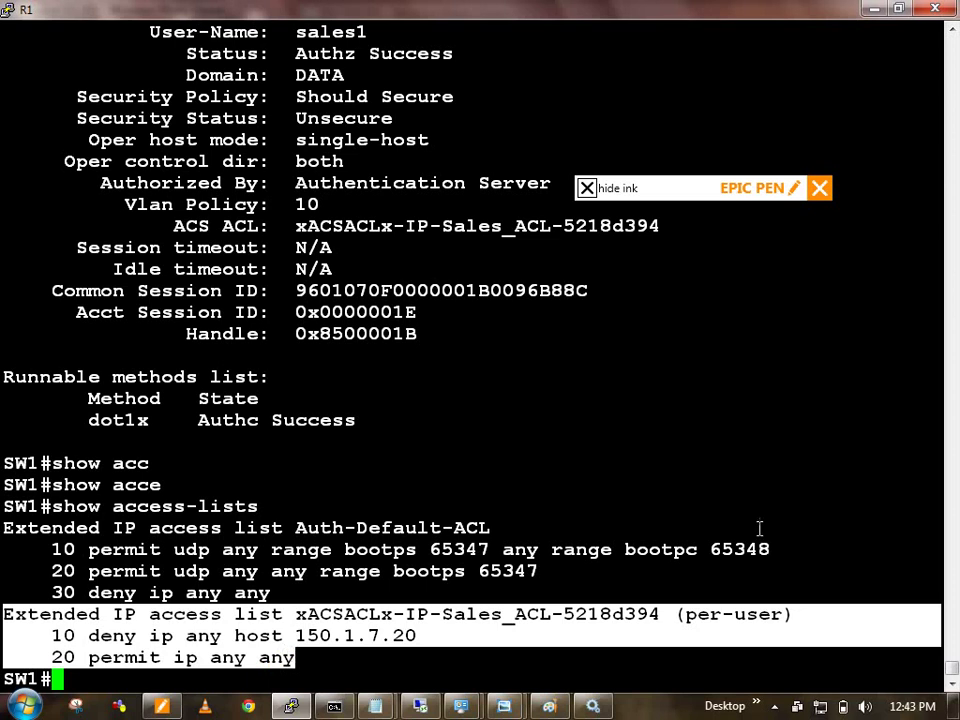
double_click(729, 611)
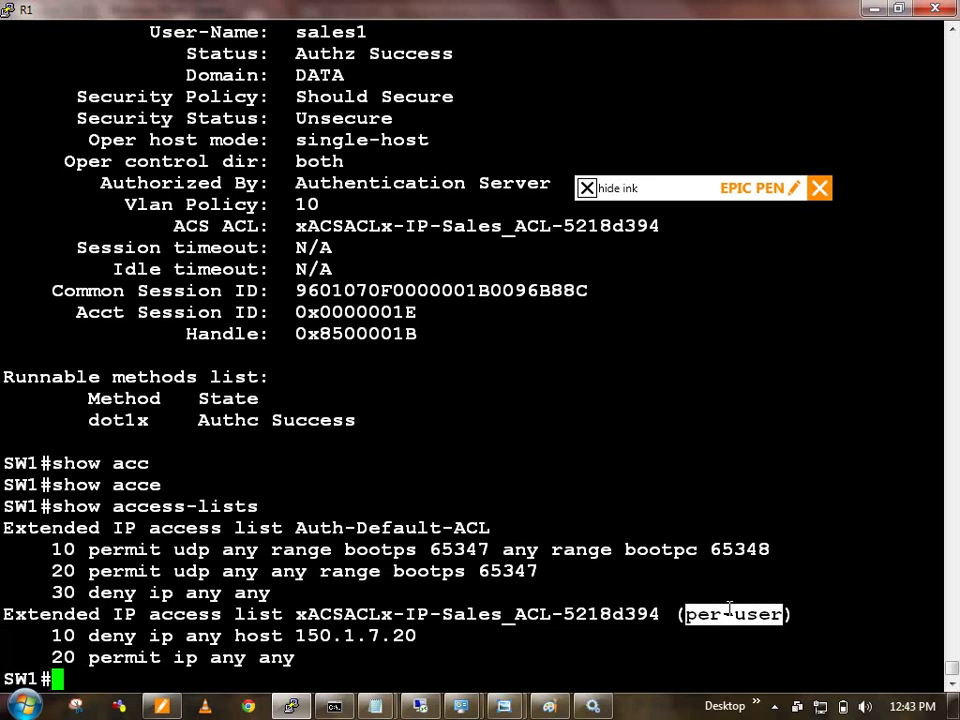
left_click_drag(270, 636, 346, 636)
double_click(362, 636)
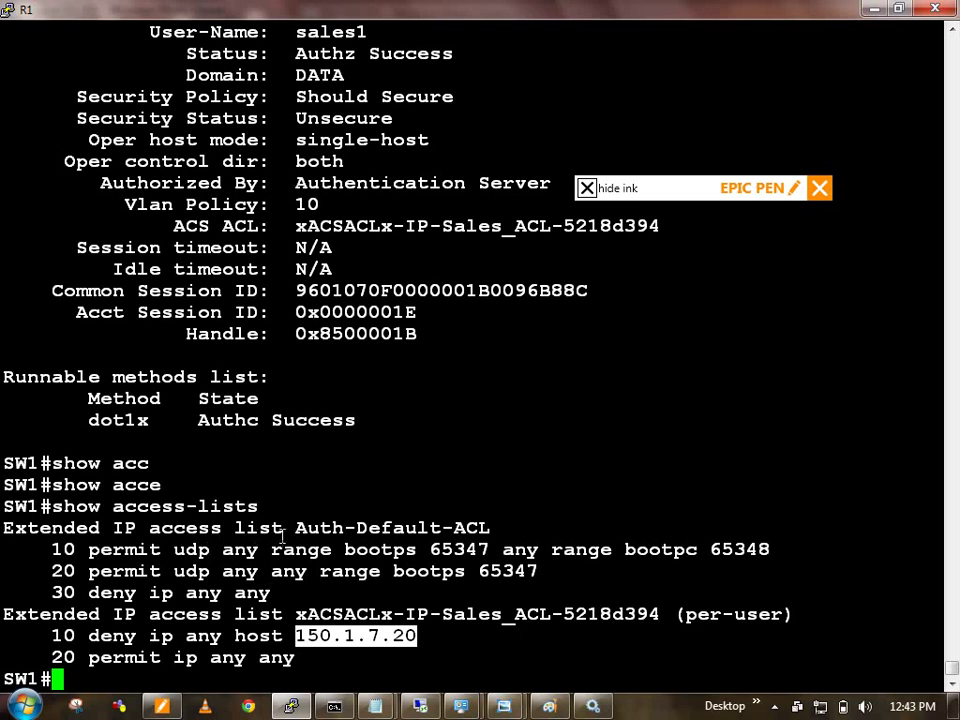
left_click_drag(357, 549, 414, 547)
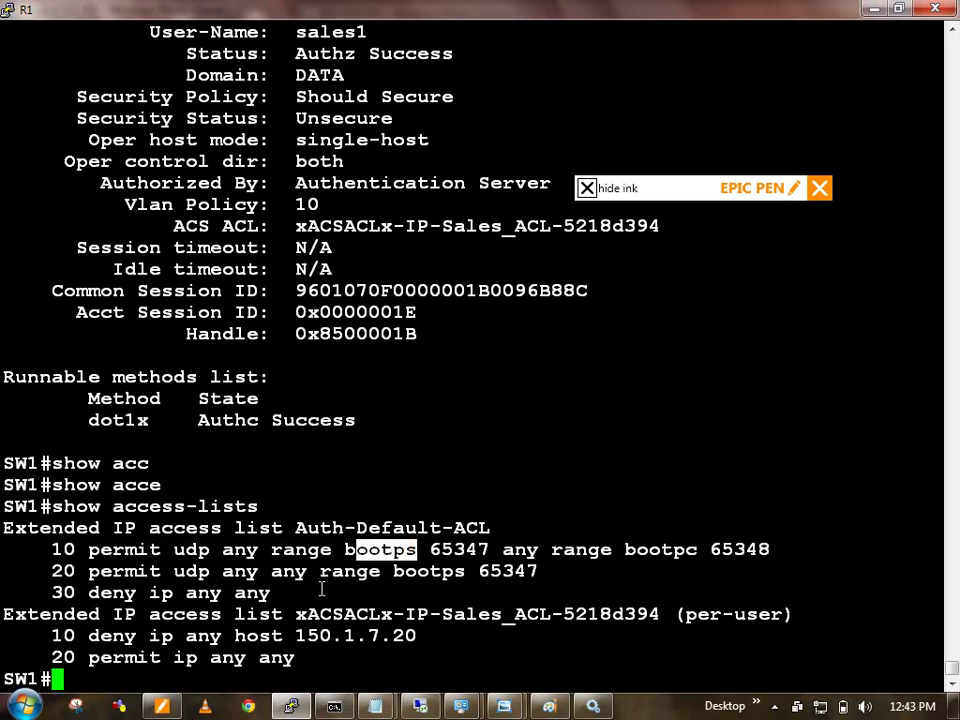
left_click_drag(431, 571, 505, 571)
left_click(507, 576)
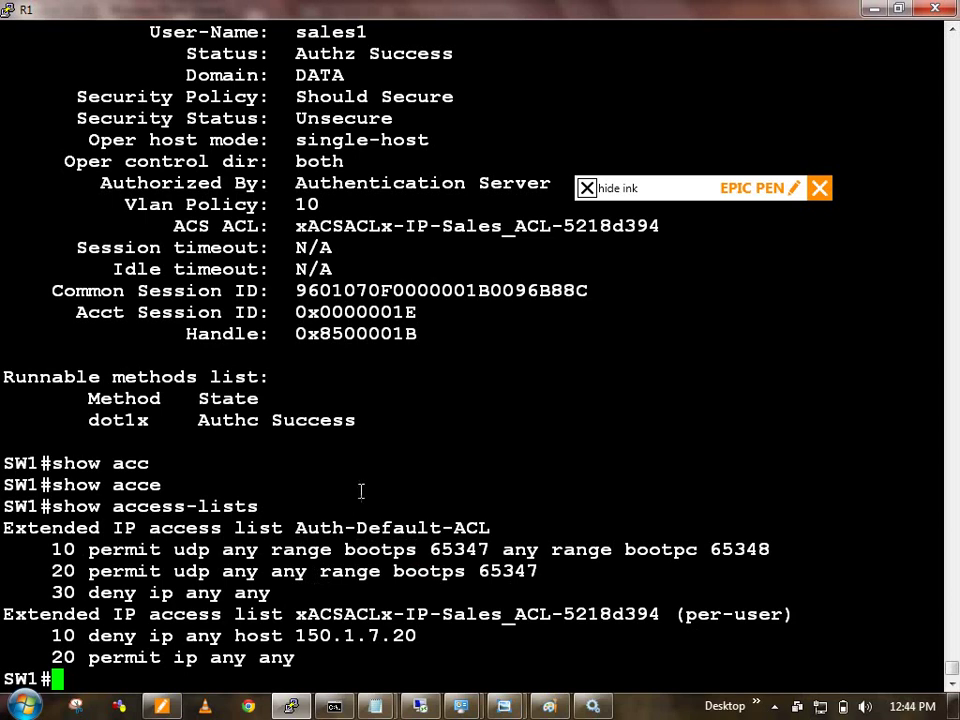
left_click_drag(333, 530, 382, 597)
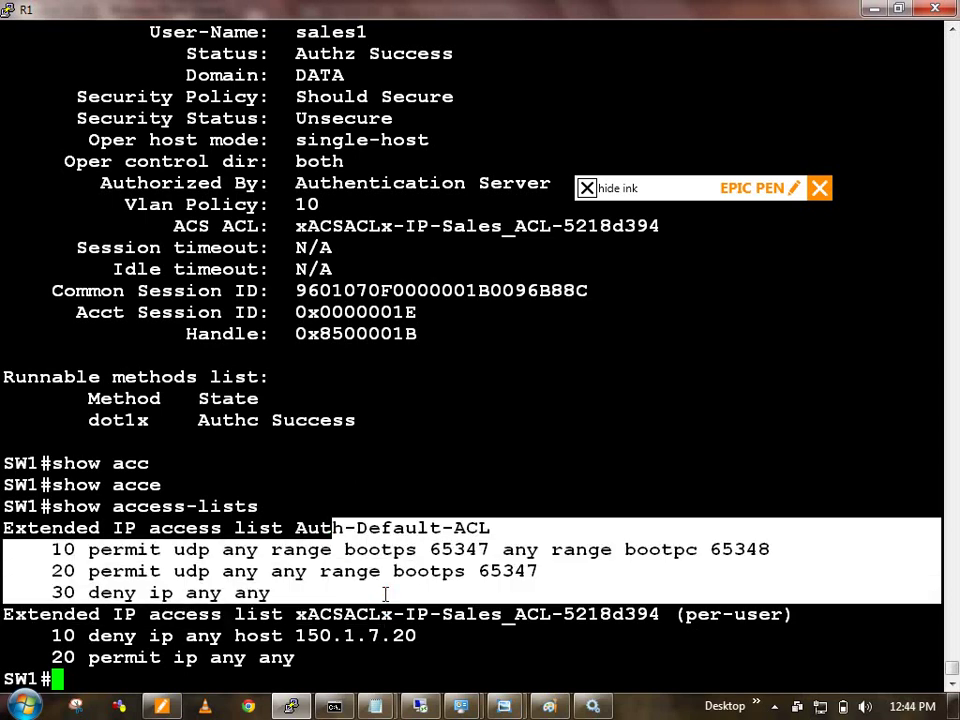
left_click(372, 541)
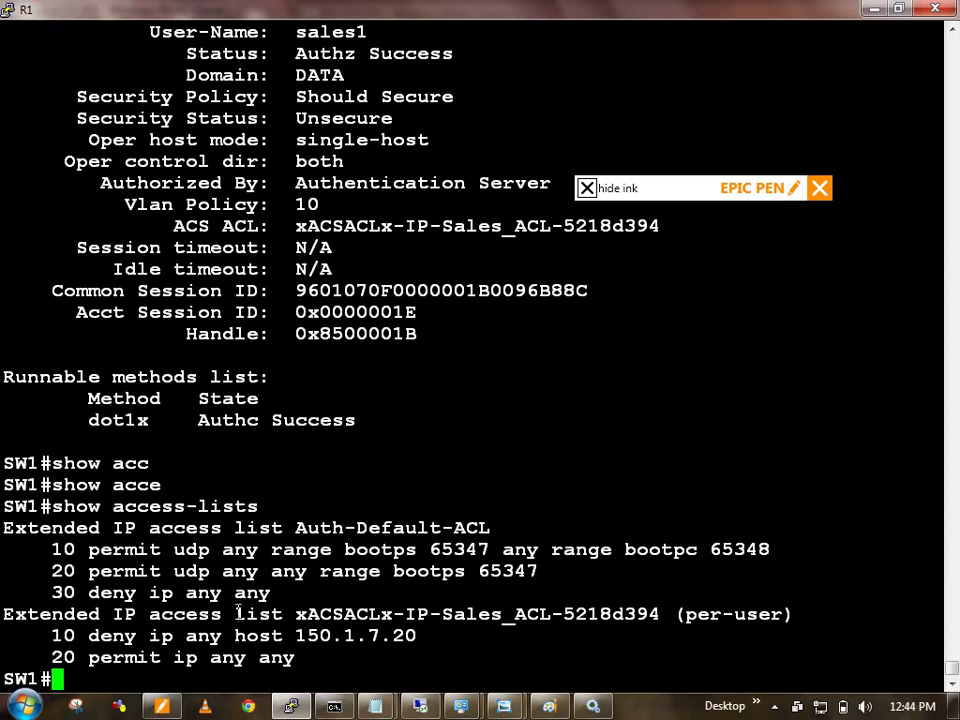
left_click_drag(236, 614, 268, 662)
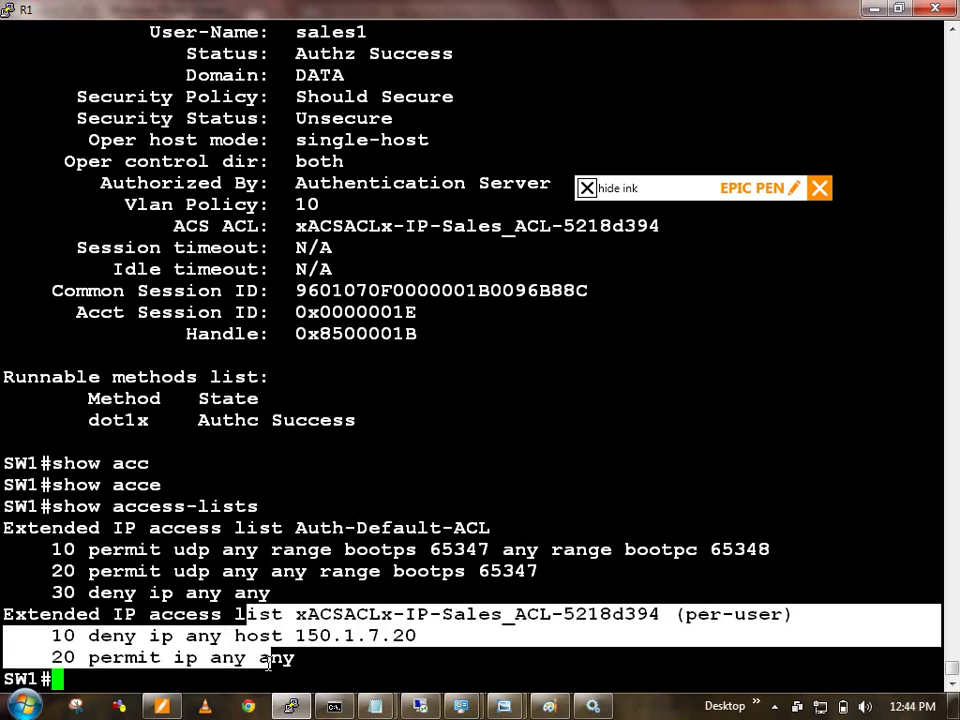
left_click_drag(100, 592, 262, 592)
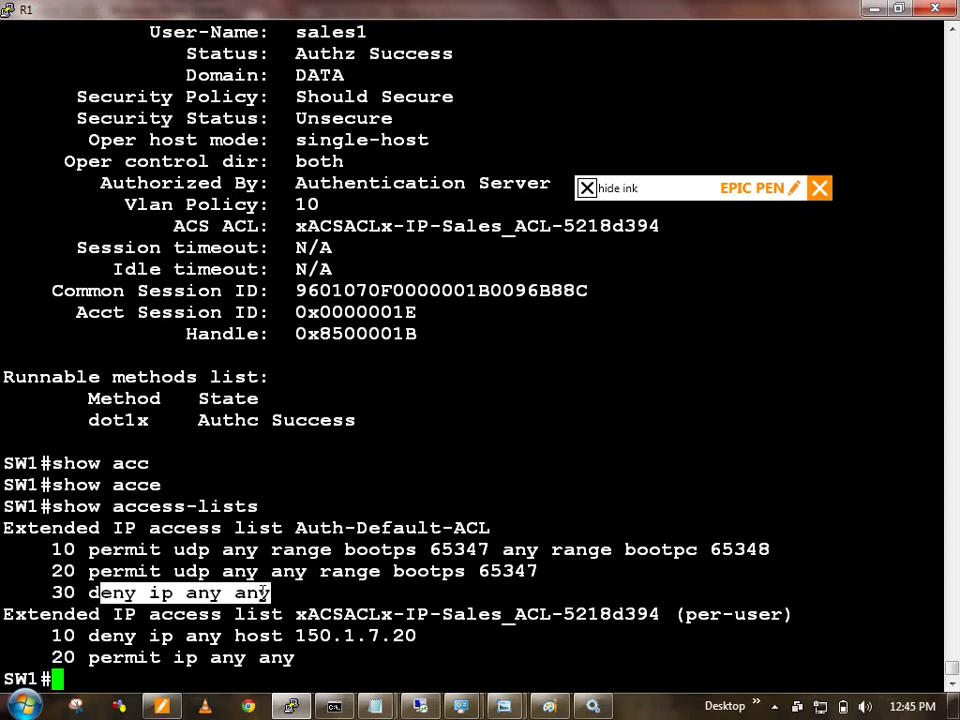
double_click(388, 635)
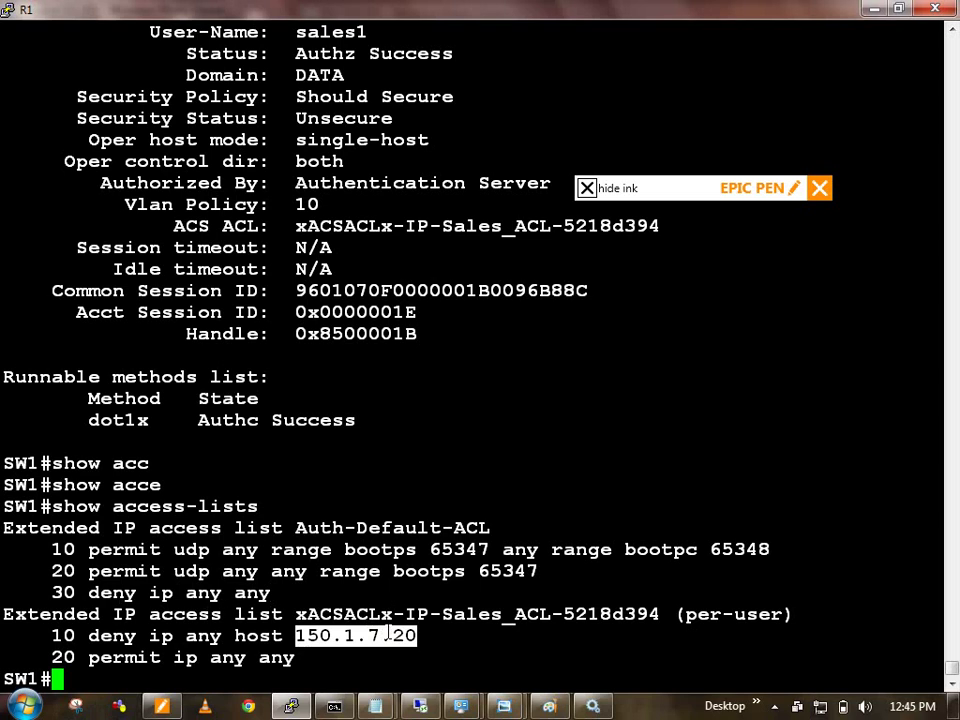
Step: Bring up the ISE console and open Operations > Authentications Live Authentications log
left_click(418, 707)
mouse_move(129, 152)
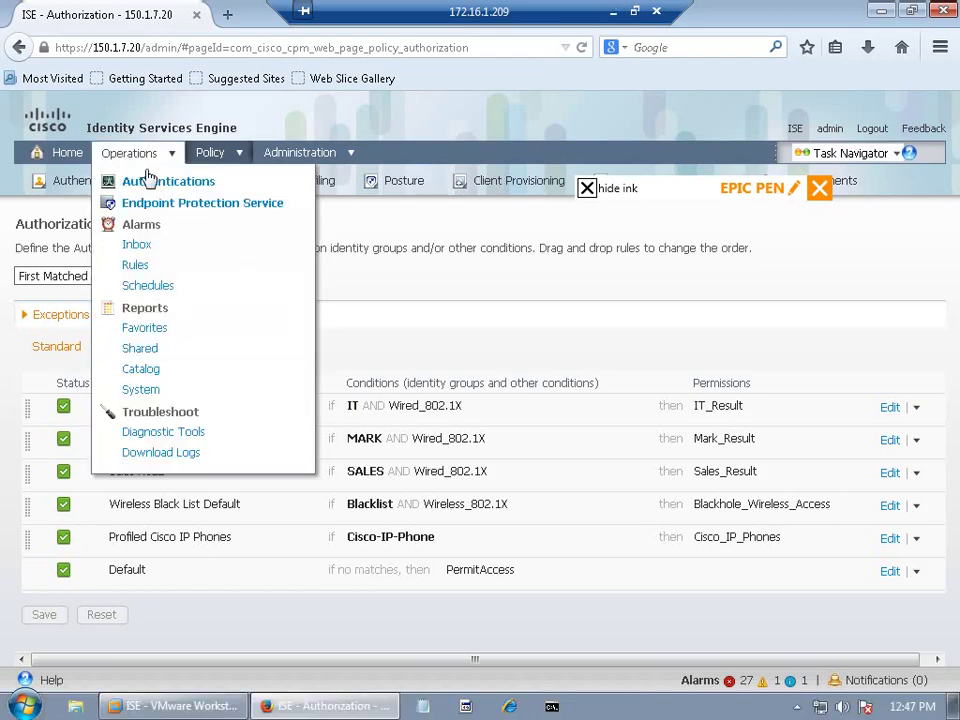
left_click(157, 185)
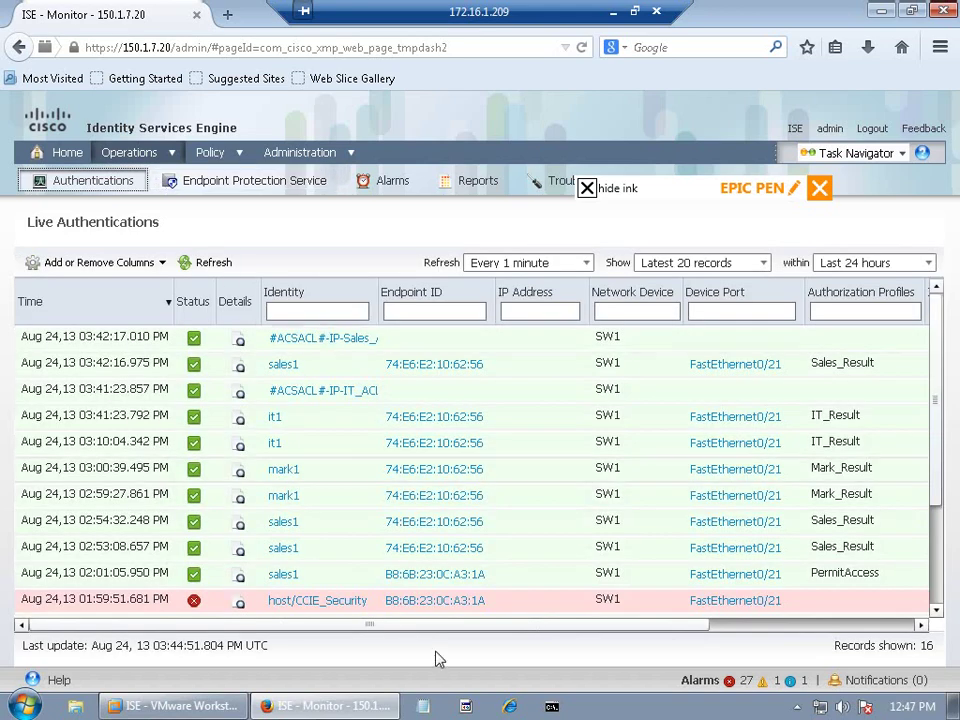
Step: Scroll the Live Authentications table sideways to review sales1 and it1 results and dACL downloads
left_click_drag(483, 625, 491, 628)
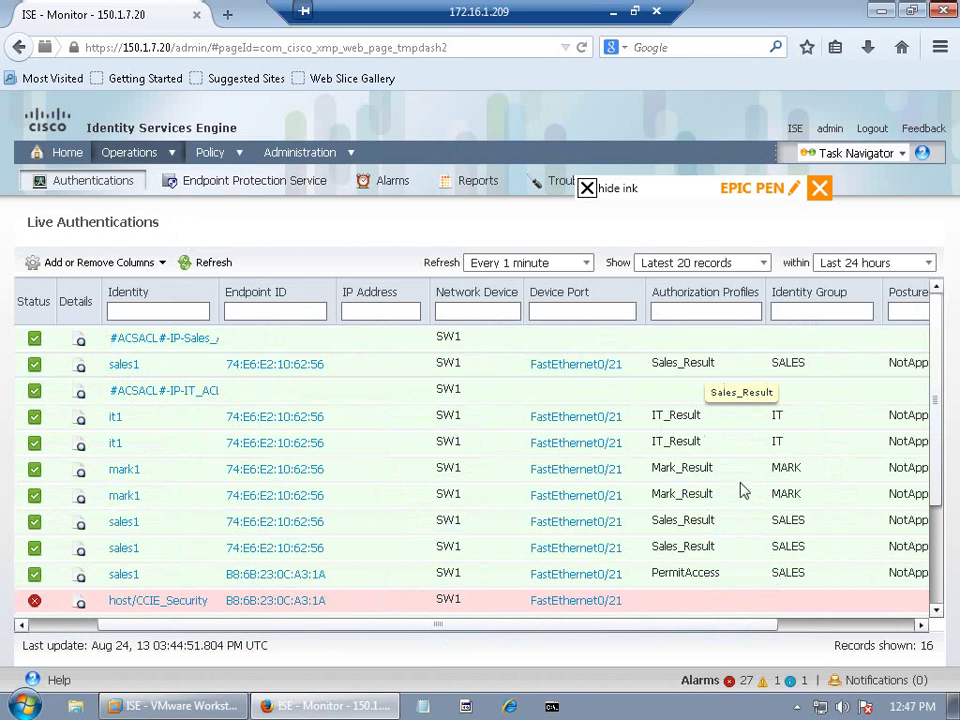
left_click(793, 627)
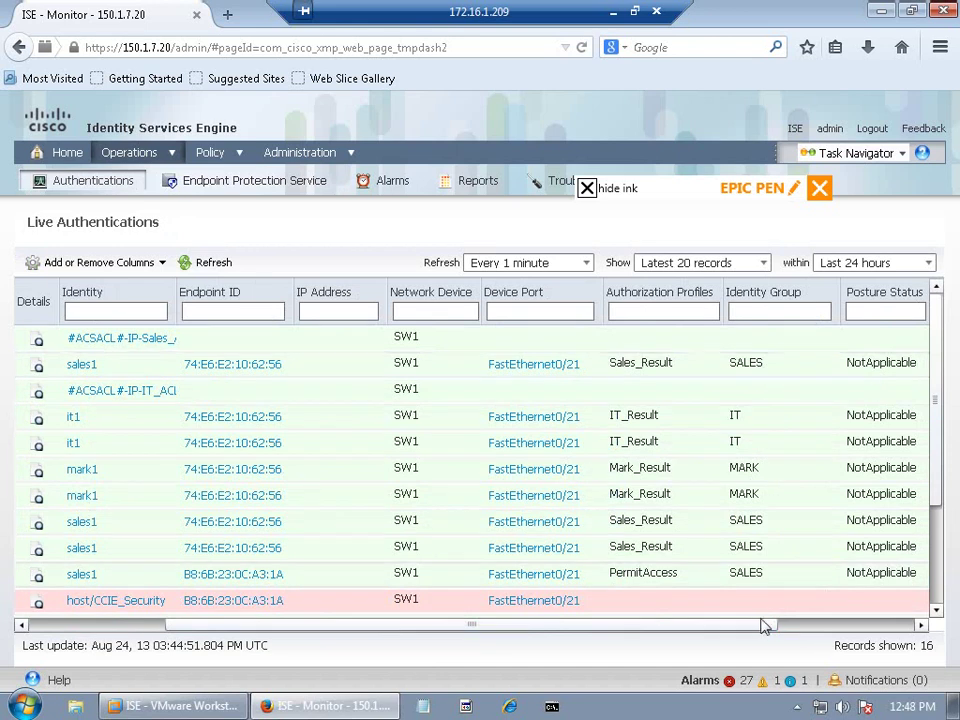
left_click(791, 629)
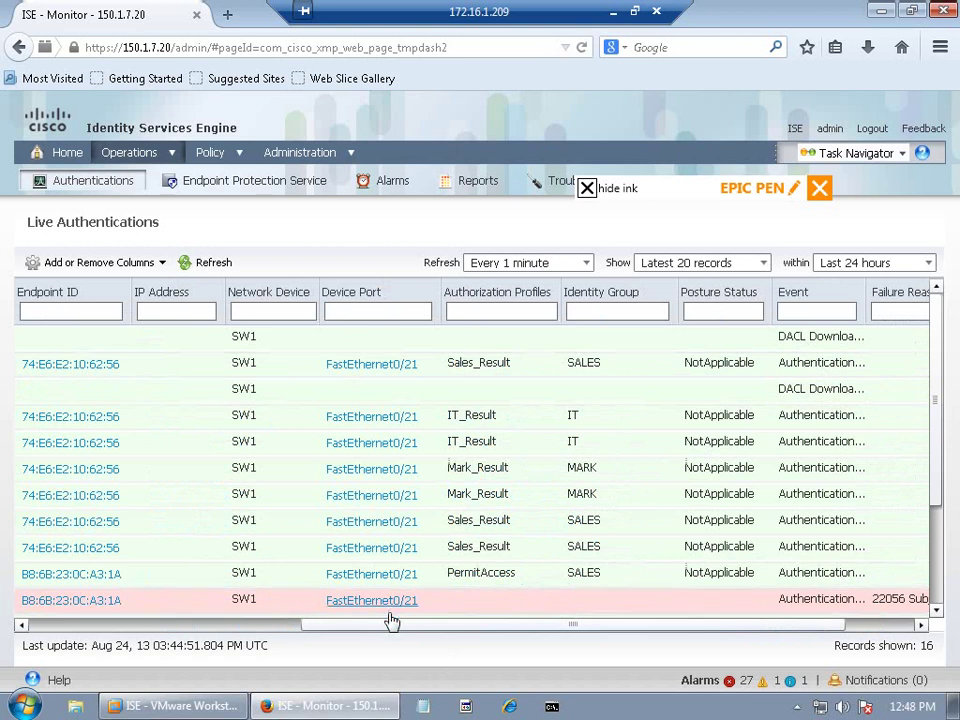
left_click_drag(377, 628, 135, 628)
left_click(135, 628)
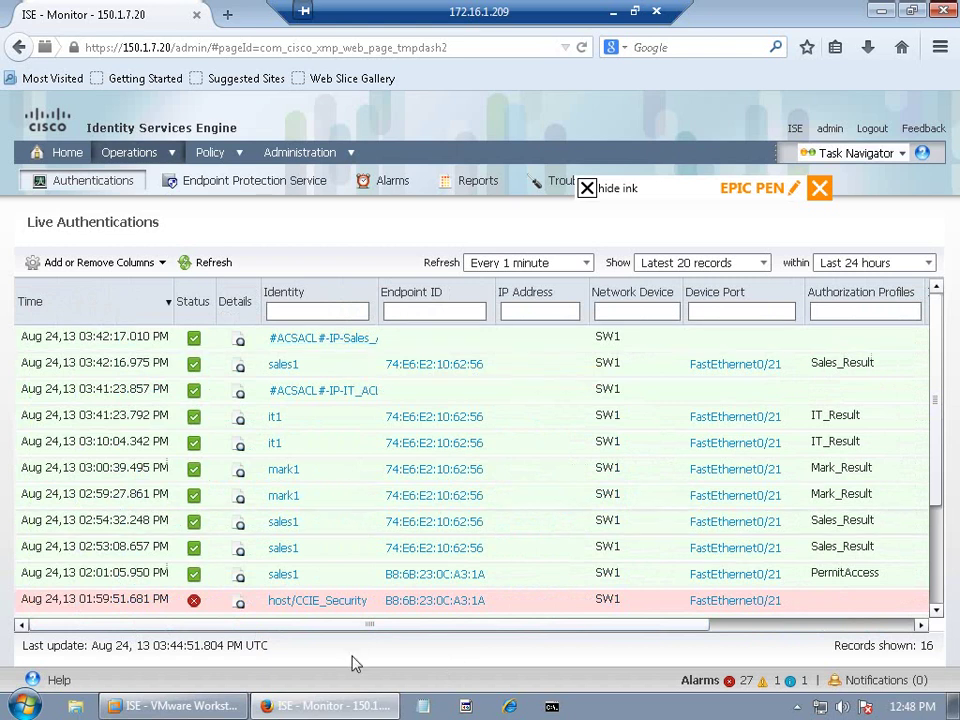
left_click(536, 618)
left_click_drag(536, 618, 743, 623)
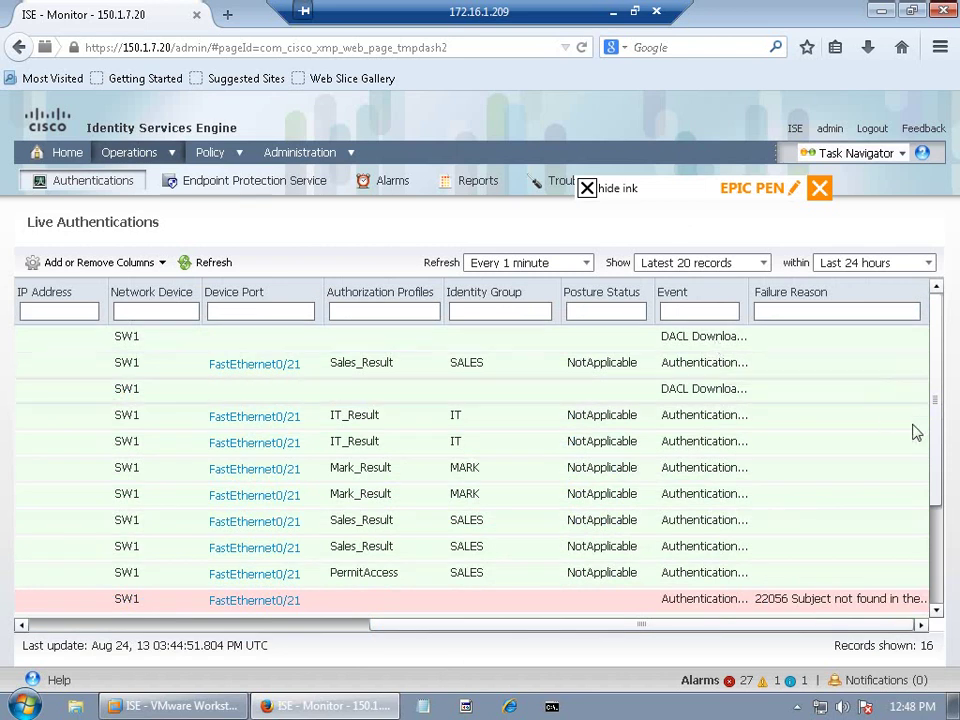
left_click_drag(549, 634, 330, 618)
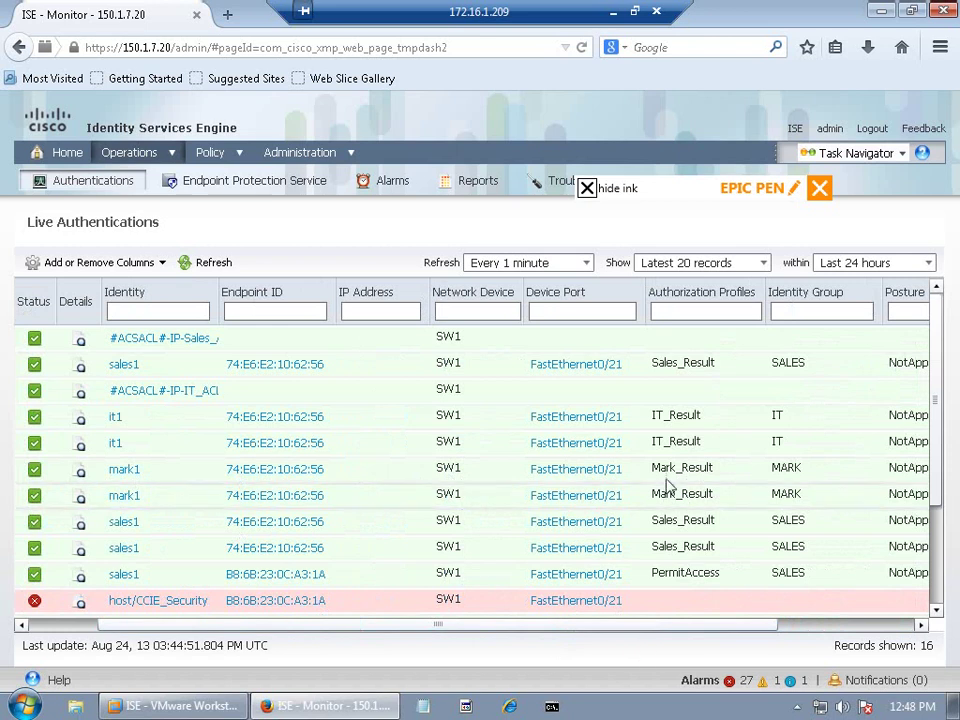
left_click_drag(703, 630, 858, 632)
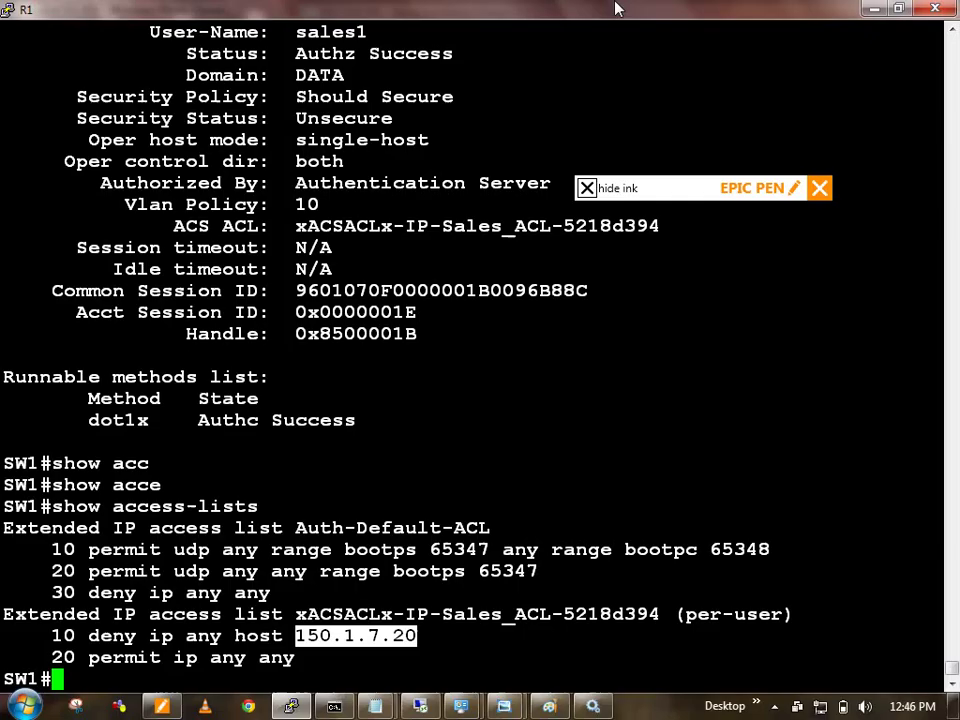
Step: Run 'show authentication sessions interface fastEthernet 0/21' to see it1 in VLAN 30 with IT_ACL
key("Return")
key("Return")
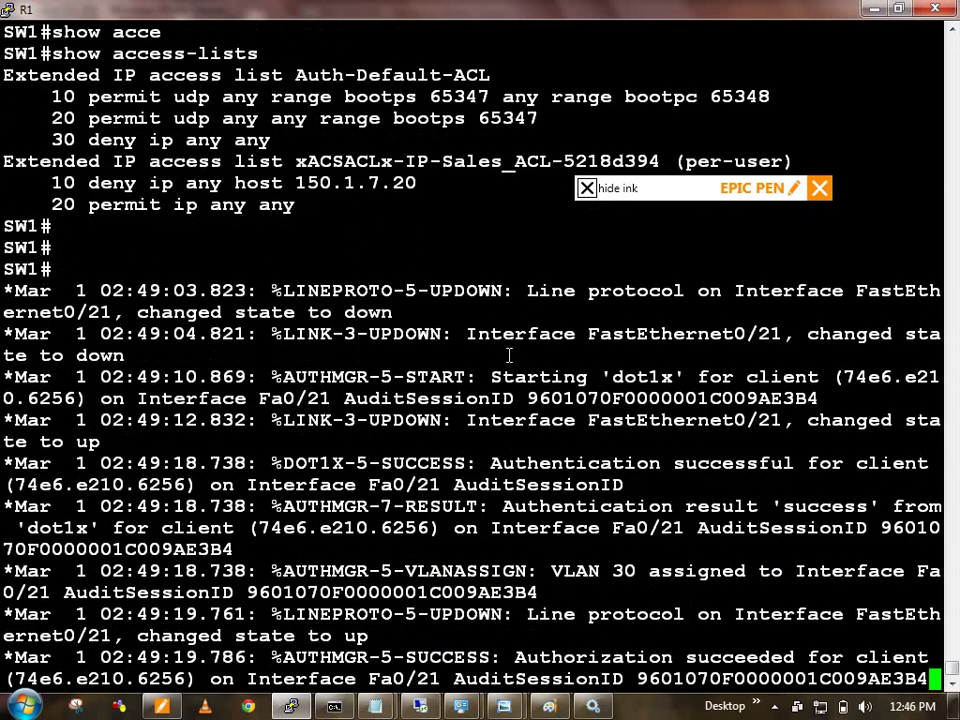
key("Return")
key("Return")
key("Return")
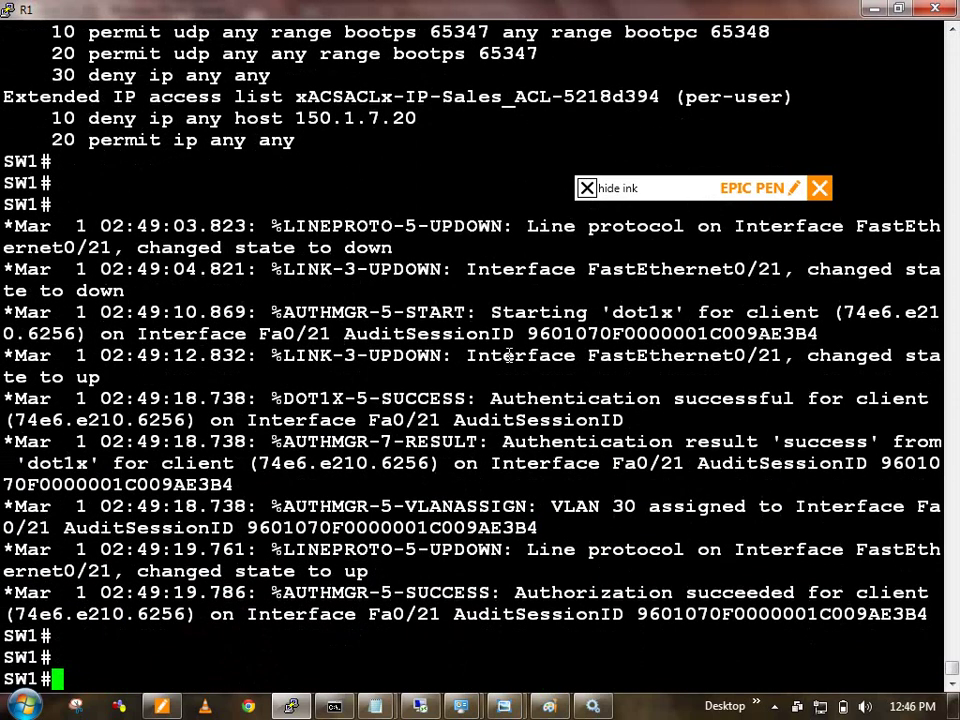
type("show authentication sessions interface fastEthernet 0/21")
key("Return")
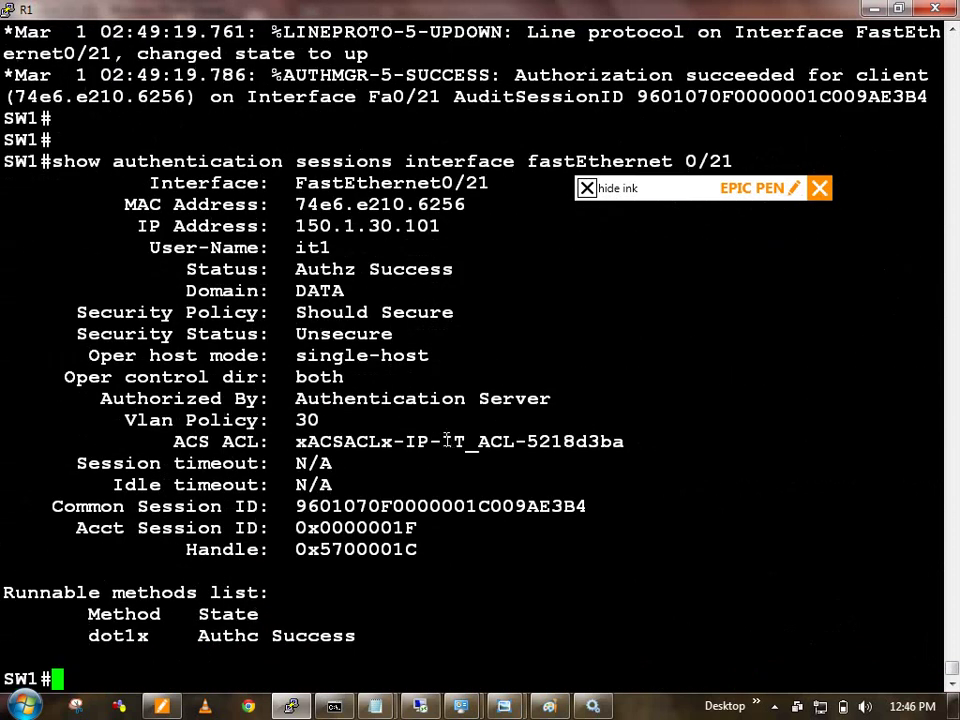
Step: Highlight IT_ACL in the session output and run 'show access-lists', fixing a stray typo
left_click_drag(442, 443, 508, 448)
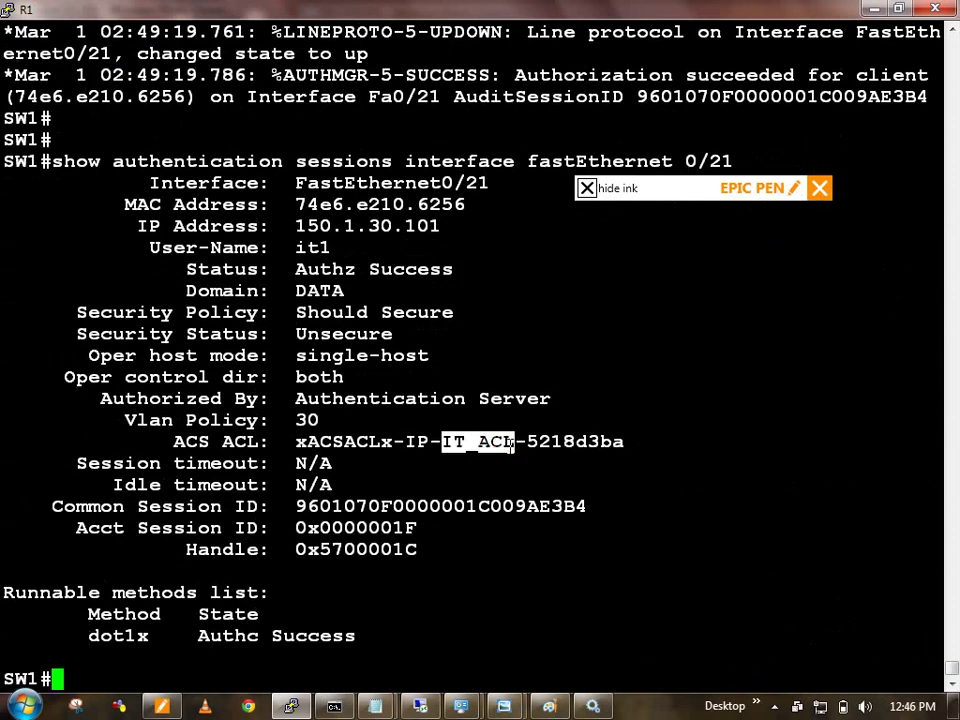
type("show acc")
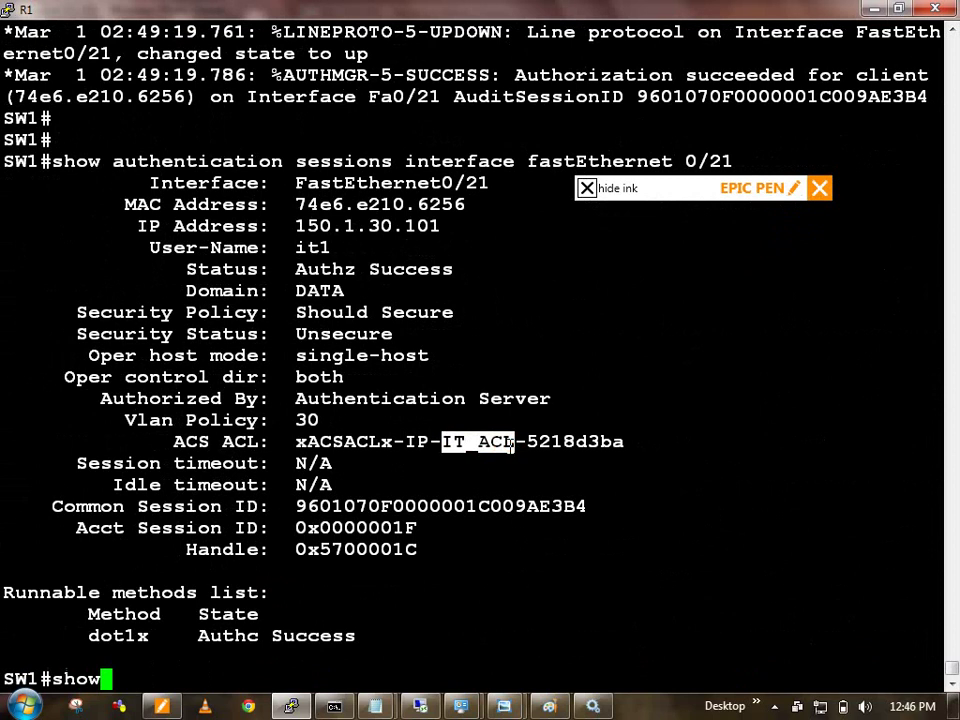
key("Tab")
type("e")
key("Tab")
type("l")
key("Tab")
key("Return")
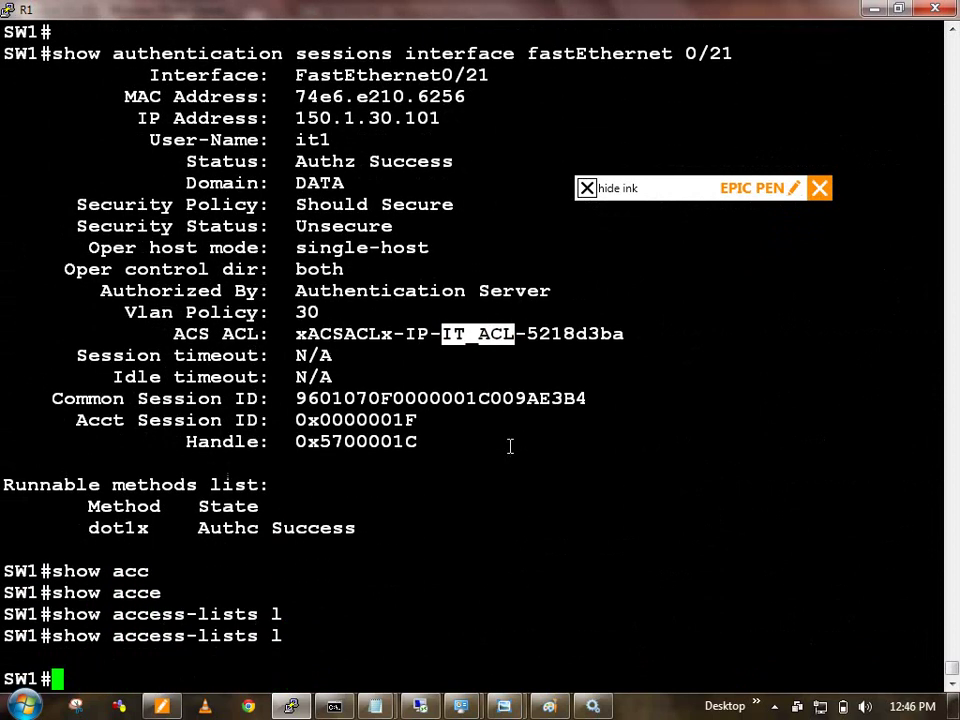
key("Up")
key("BackSpace")
key("Return")
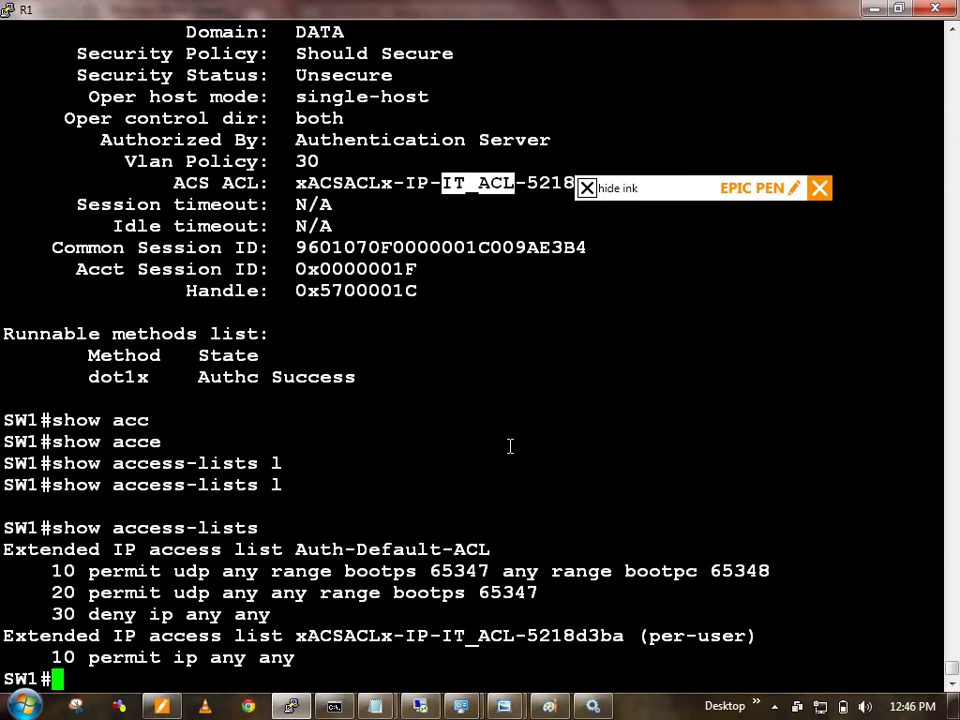
Step: Highlight the IT ACL's single permit ip any any entry
left_click(171, 655)
left_click_drag(88, 657, 281, 658)
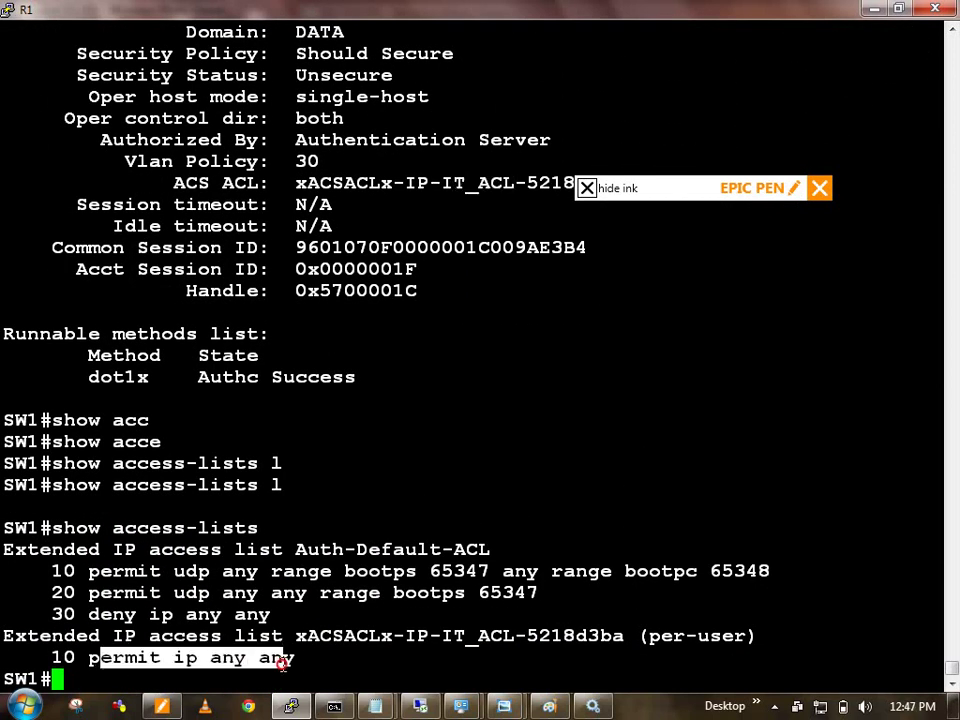
left_click(284, 664)
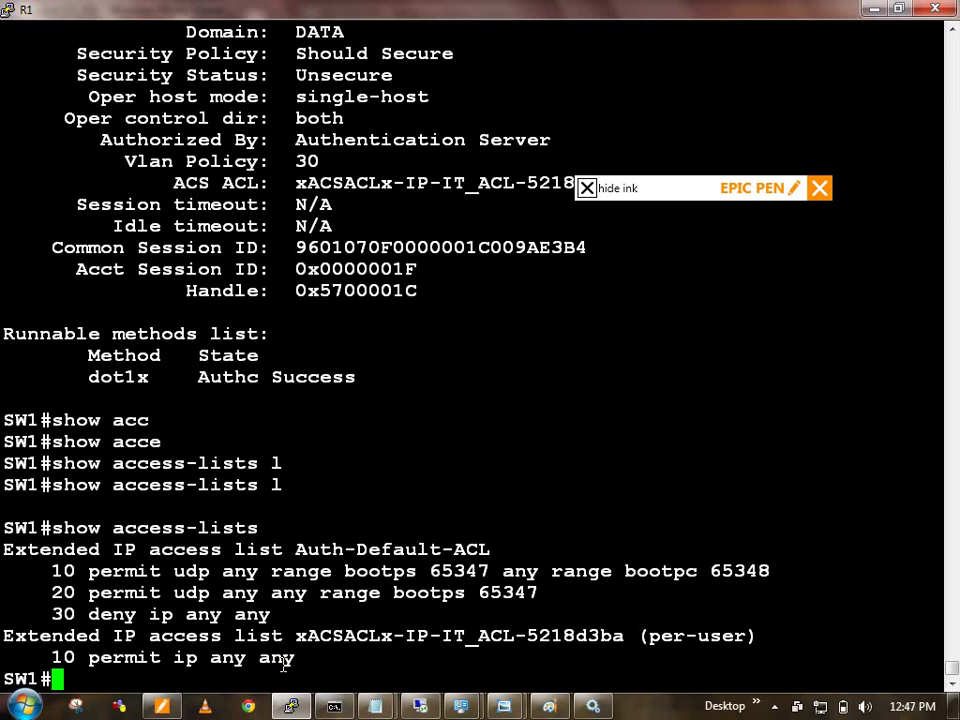